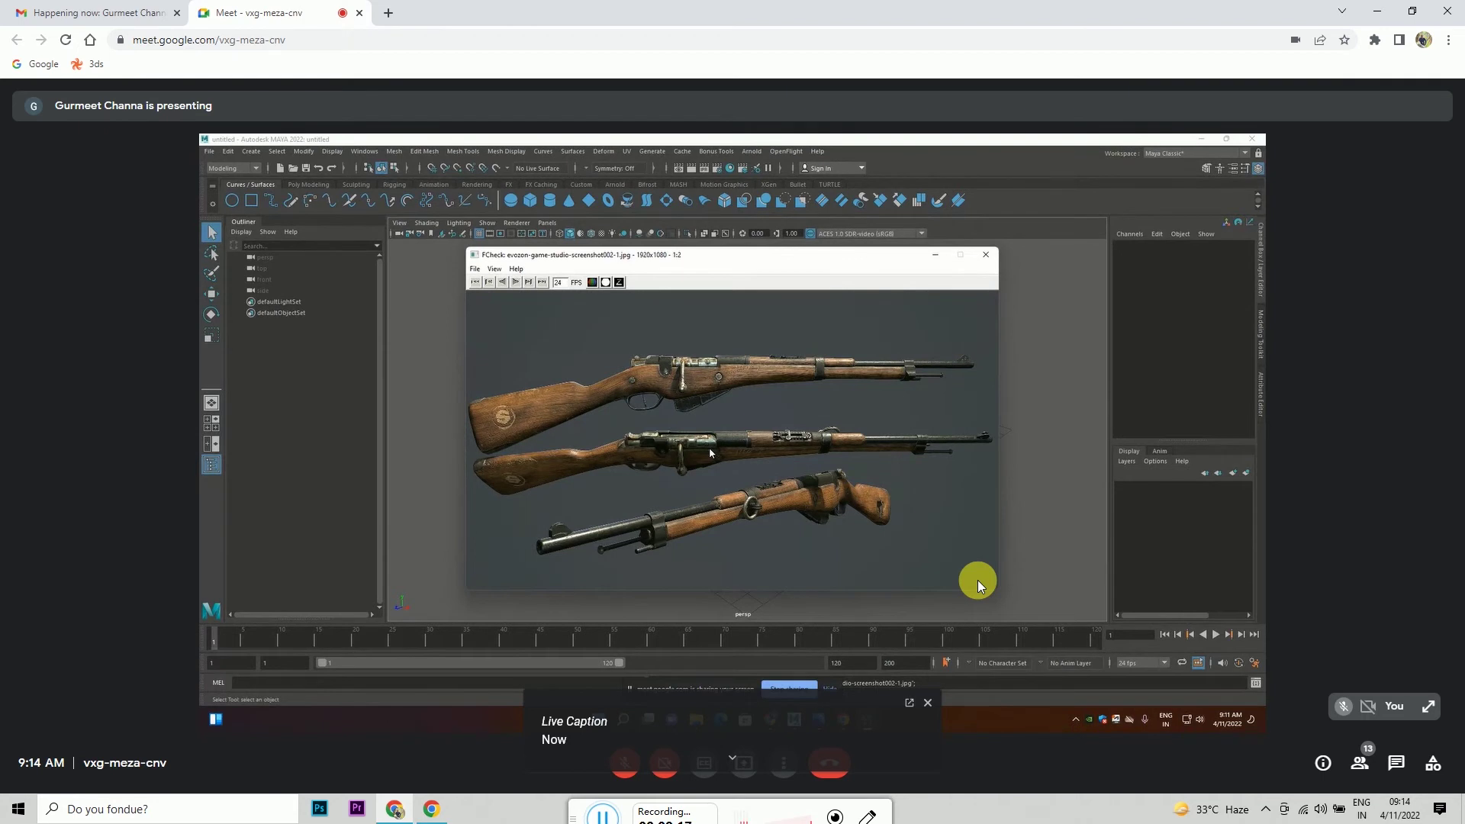
Expand the shared Maya screen to full screen over the rifle reference
double_click(973, 474)
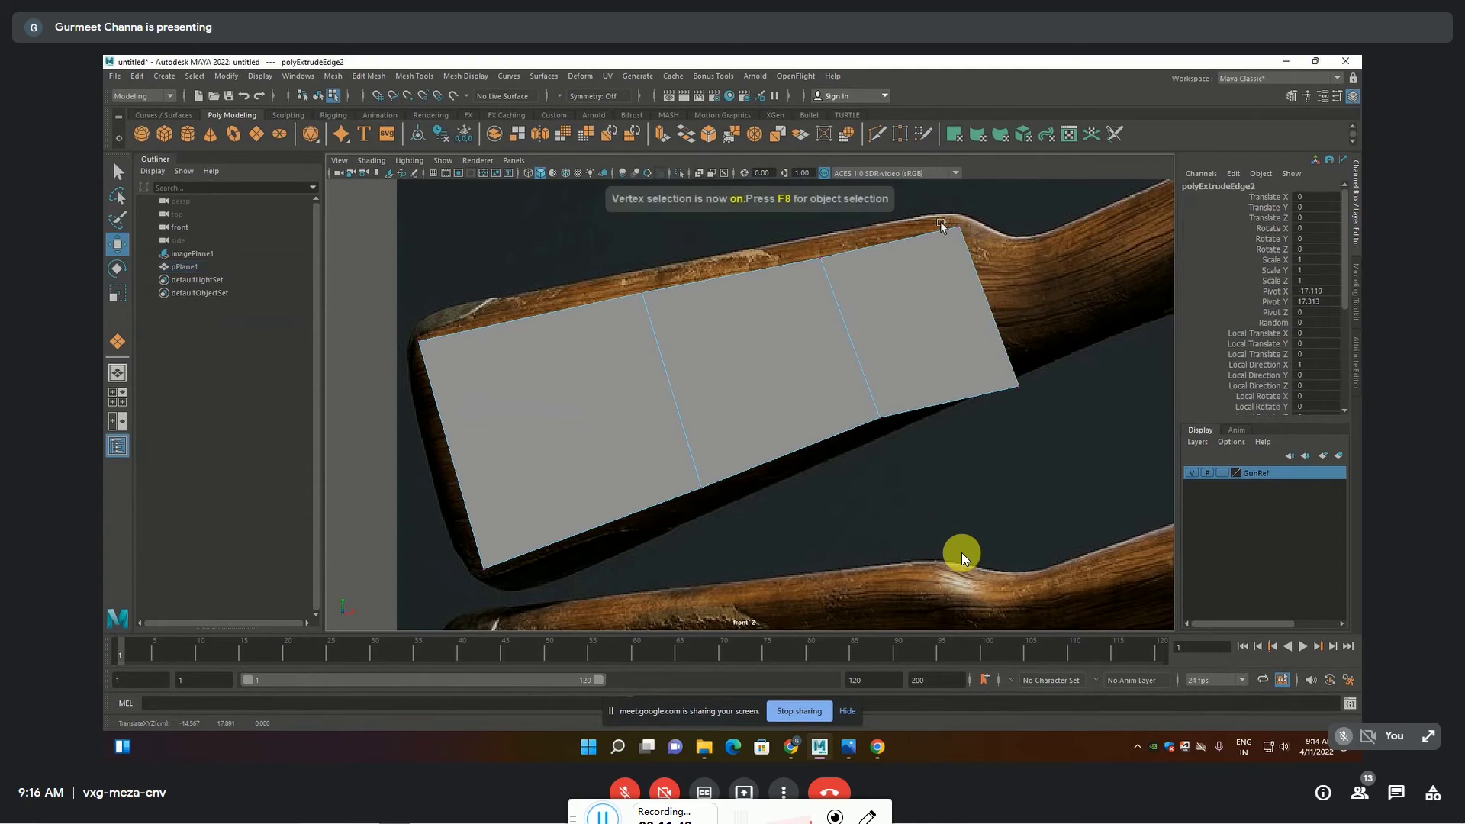
Nudge the corner vertex left and bring the trigger area into view
middle_drag(1059, 329, 1056, 329)
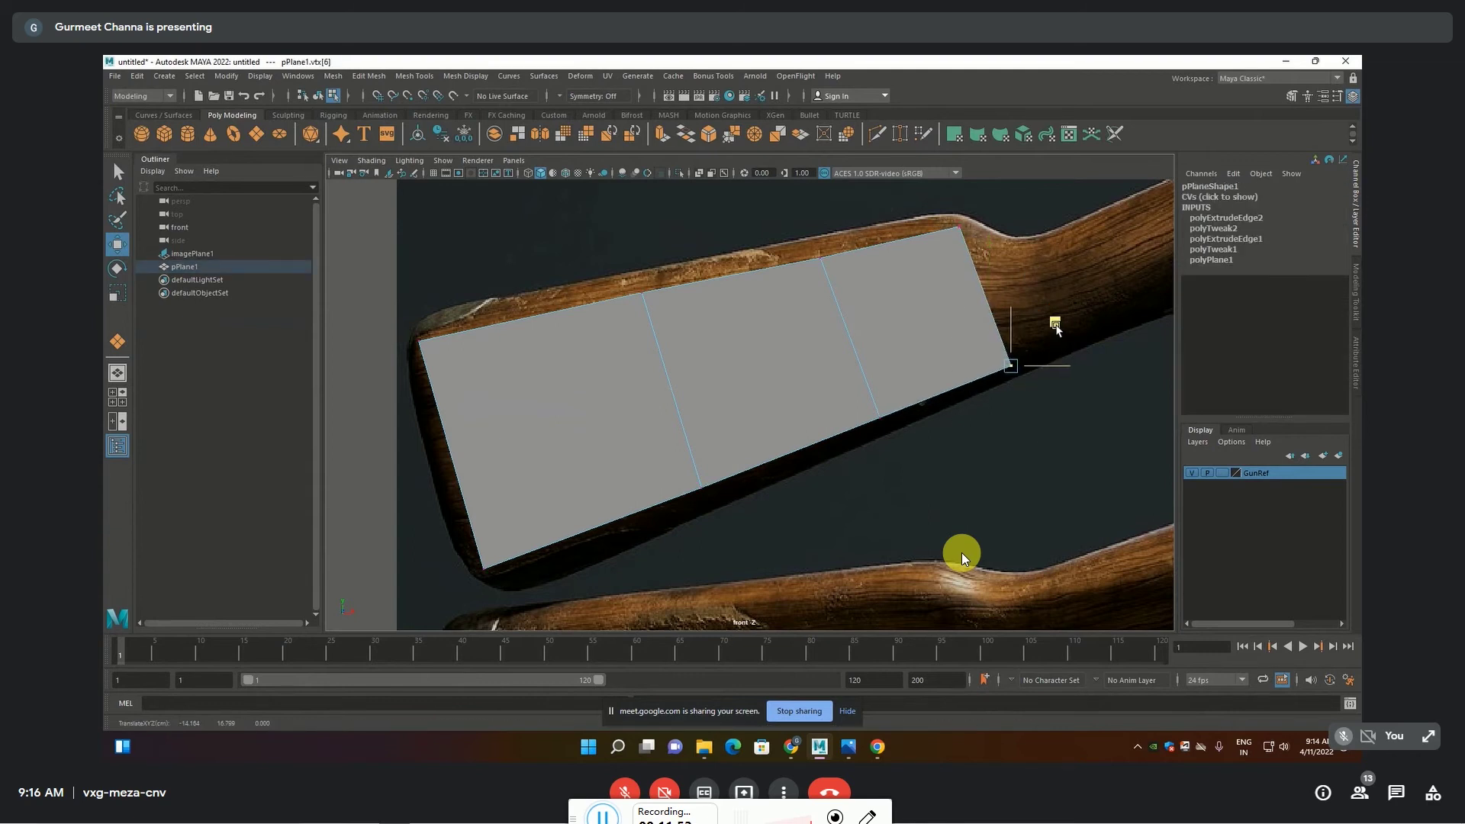
alt+middle_drag(1061, 397, 814, 479)
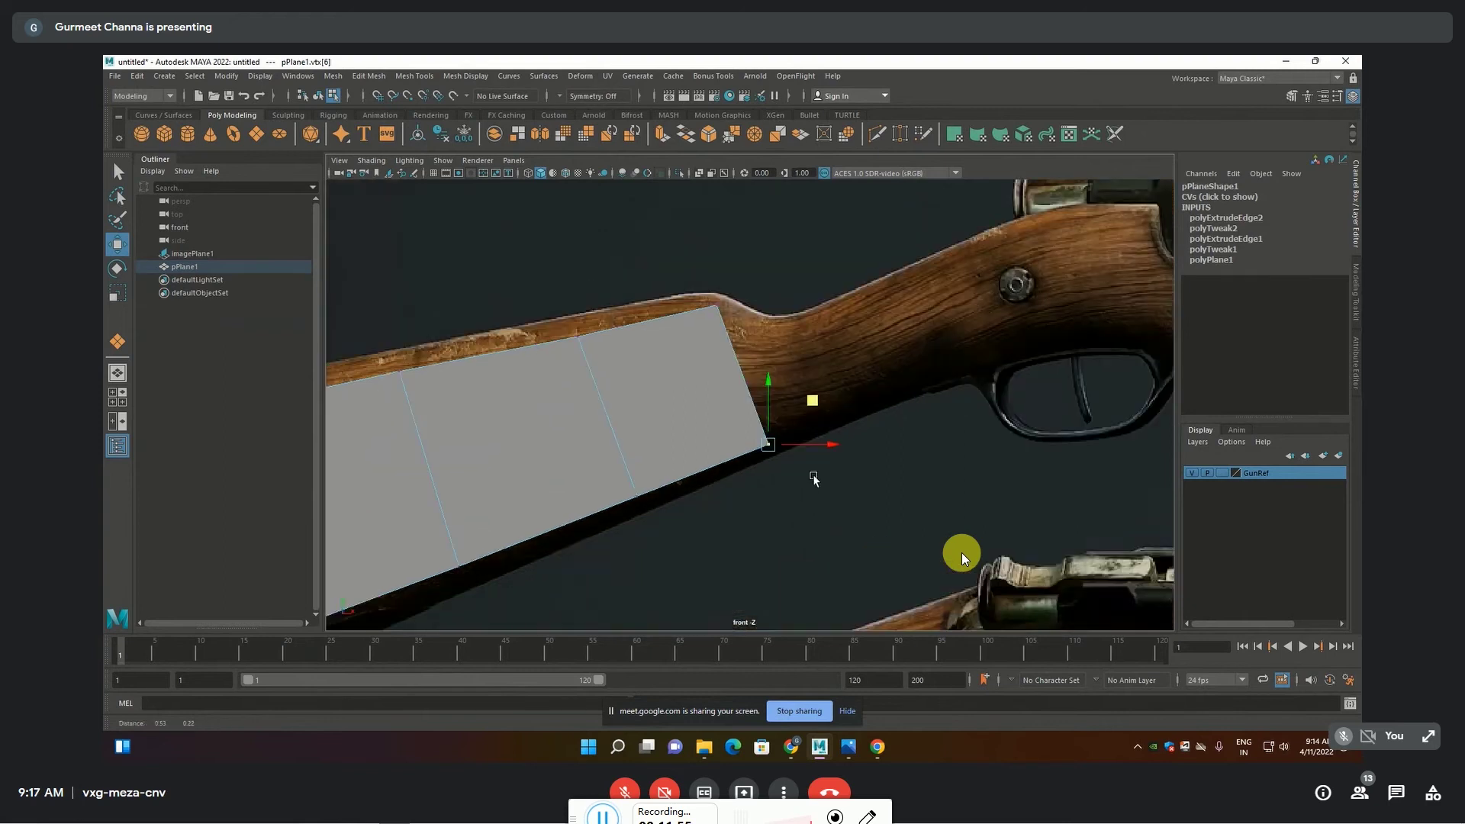
scroll(729, 420, up, 2)
scroll(729, 418, up, 2)
Extrude a face toward the trigger and fit its corners to the stock outline
key(F10)
shift+drag(671, 361, 790, 318)
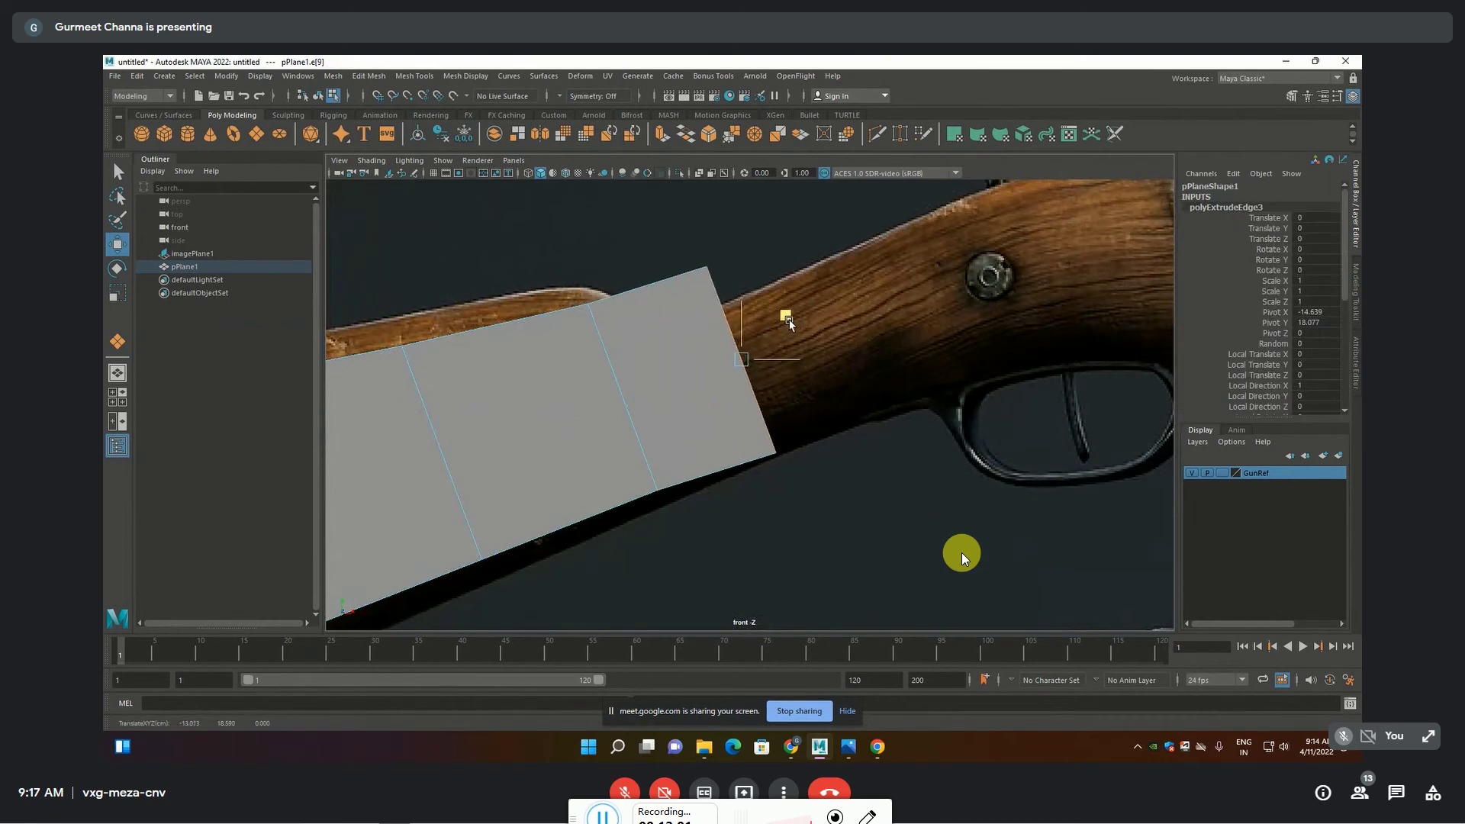
key(F9)
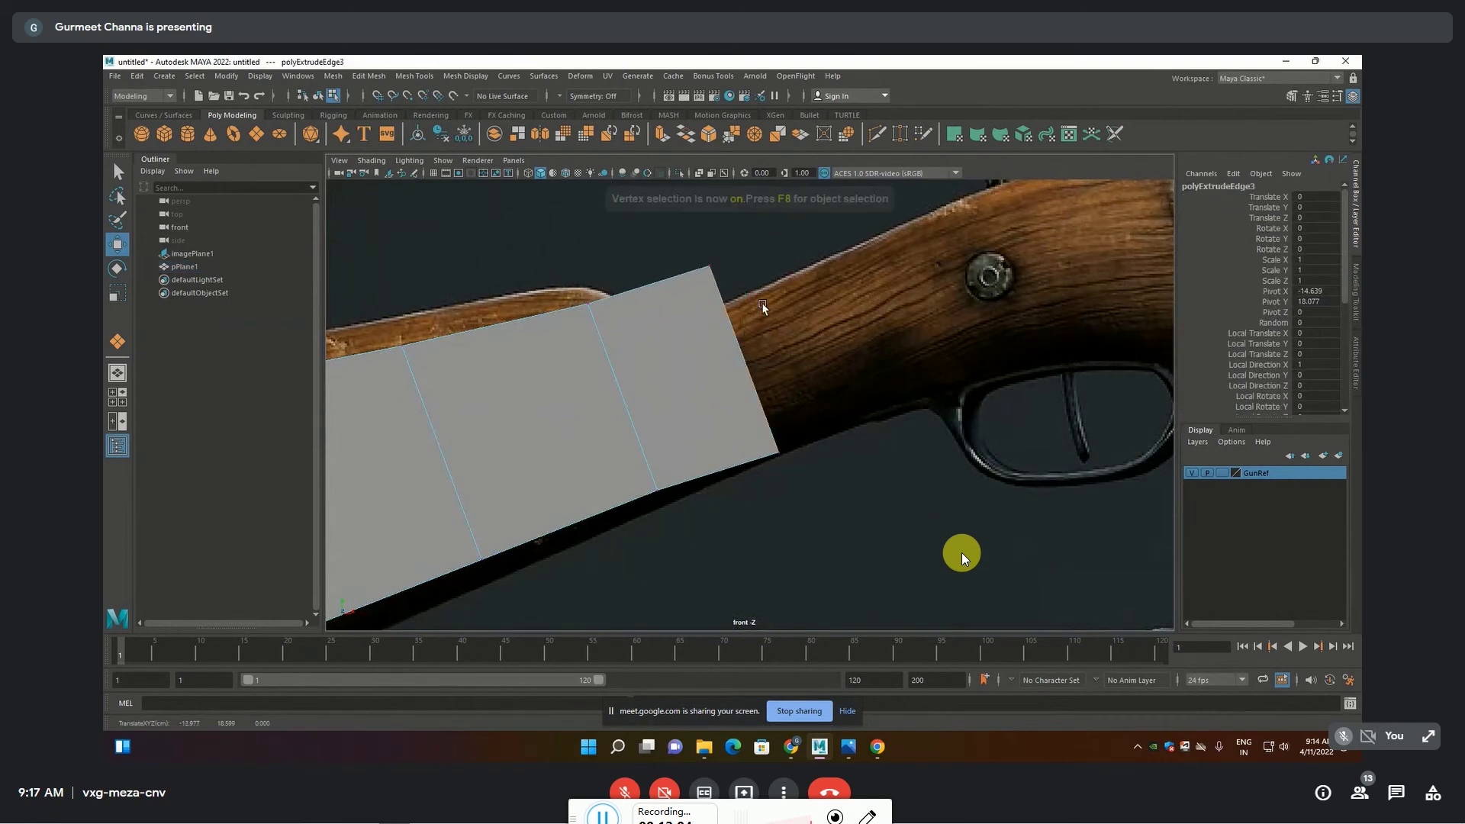
click(710, 293)
drag(717, 260, 719, 280)
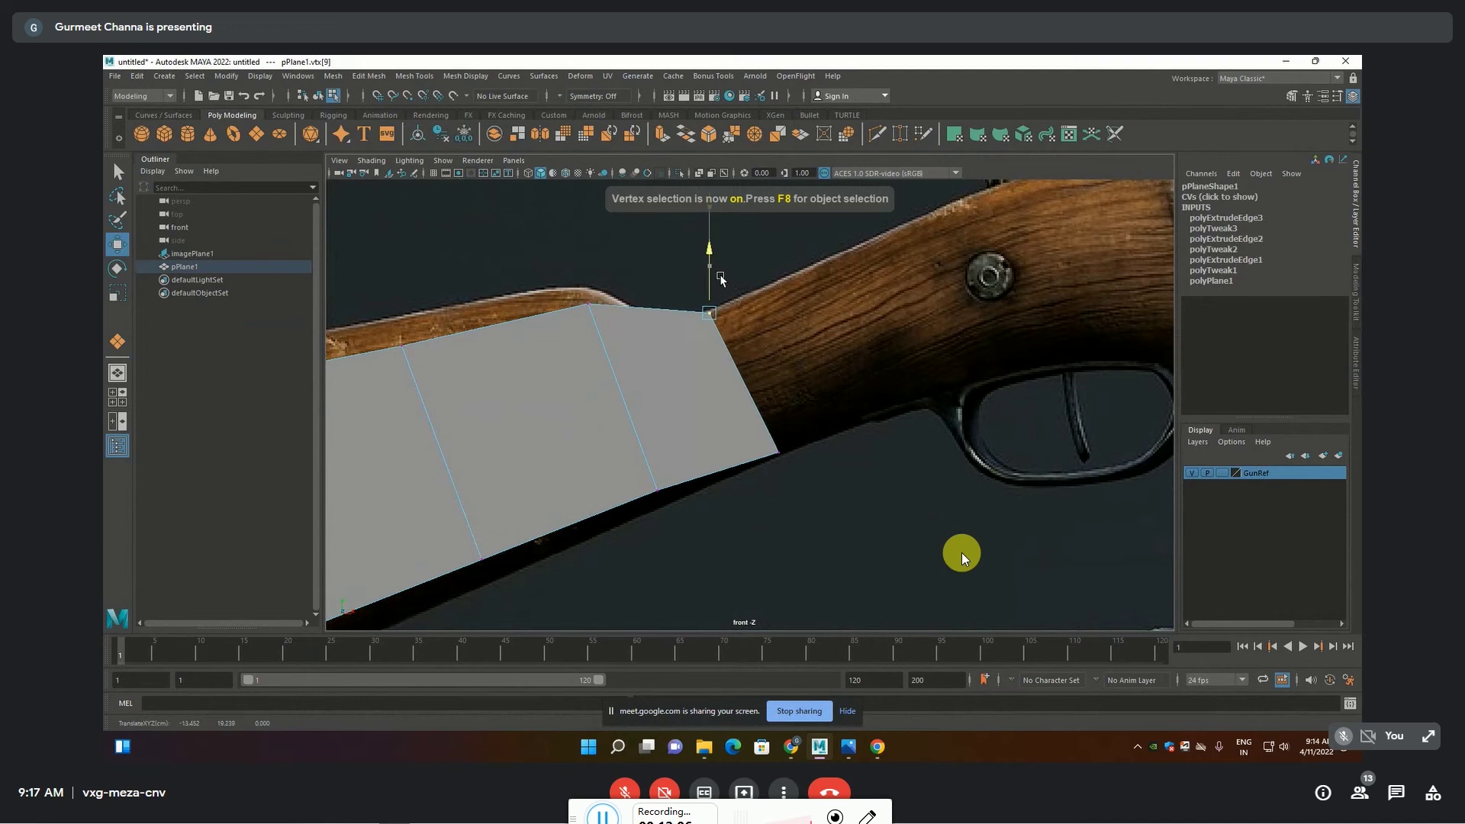
click(776, 452)
drag(777, 429, 777, 413)
click(654, 476)
drag(655, 475, 656, 469)
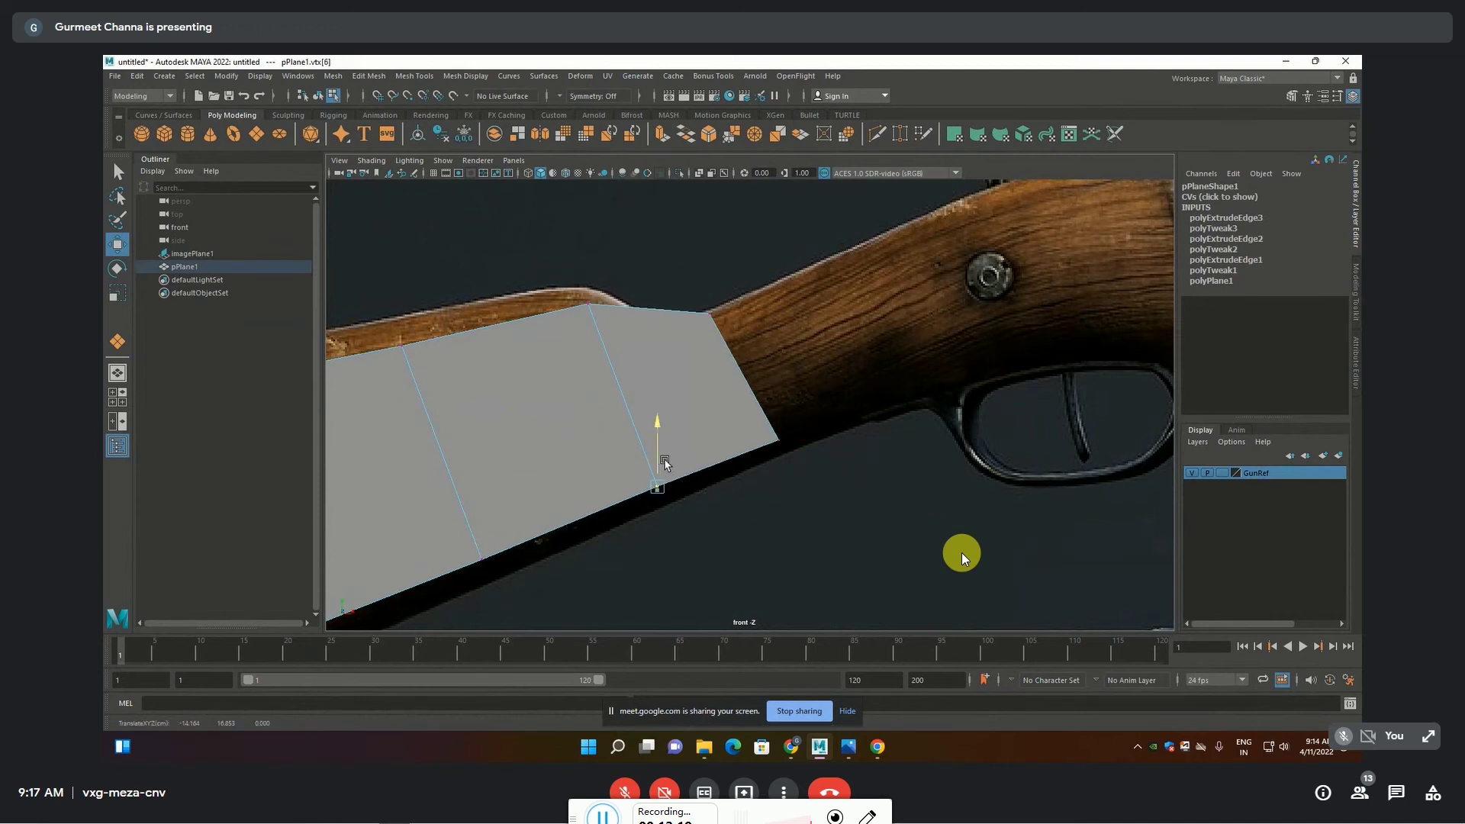
click(778, 440)
drag(822, 396, 813, 402)
Extrude another face up-right and pull its new corner onto the outline
key(F10)
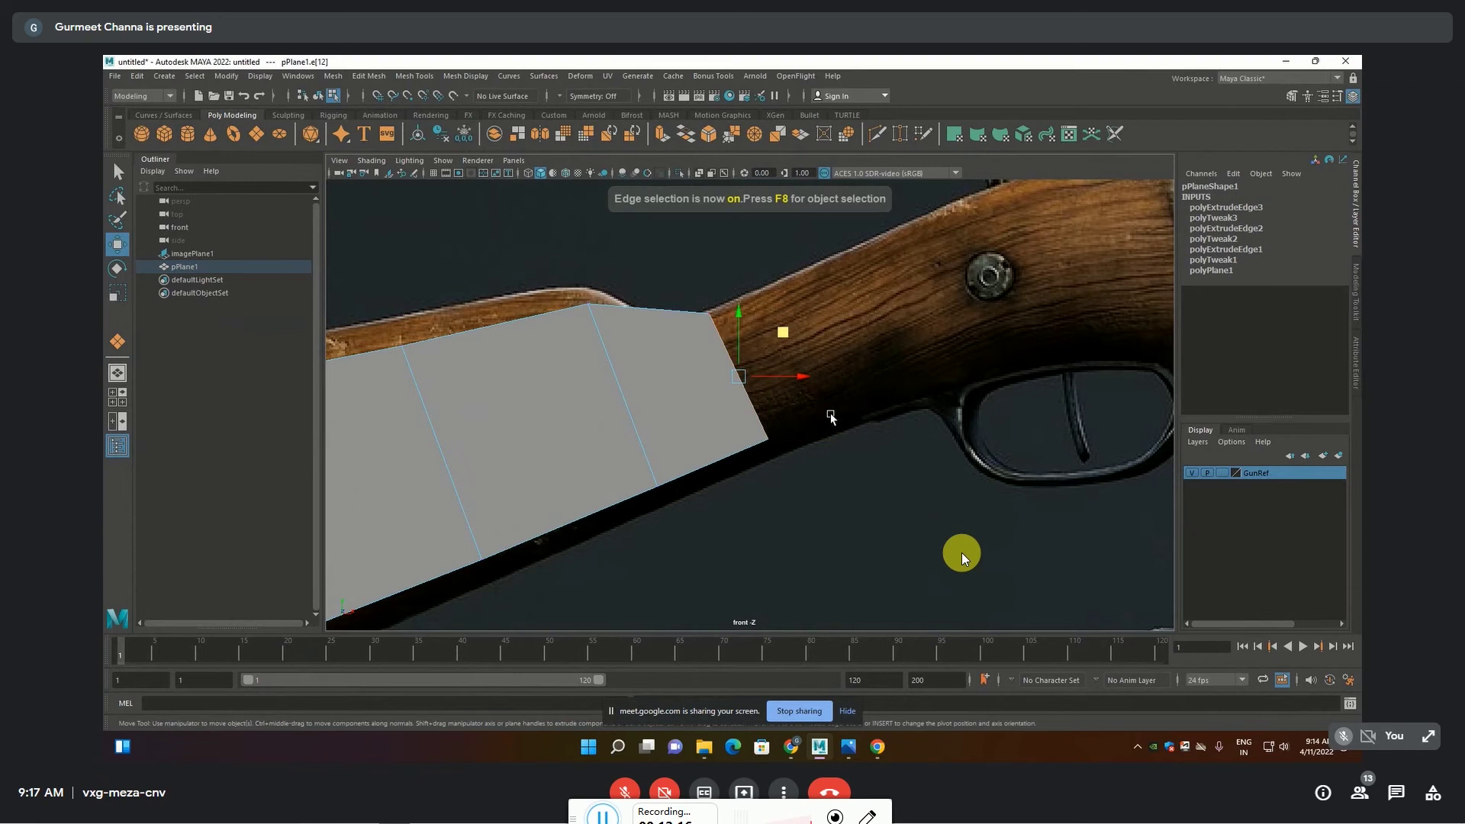
shift+drag(785, 348, 950, 267)
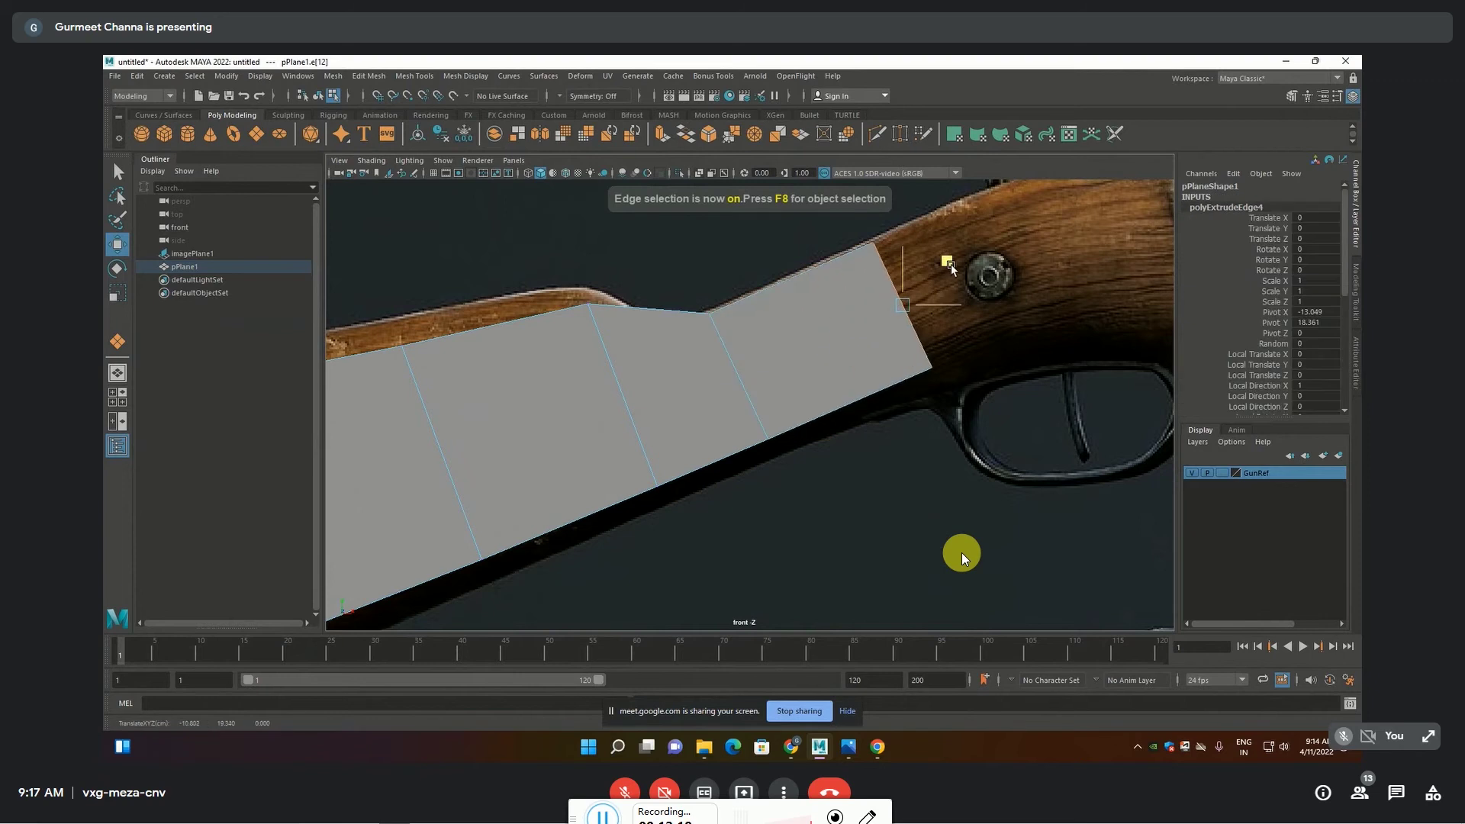
scroll(735, 422, down, 3)
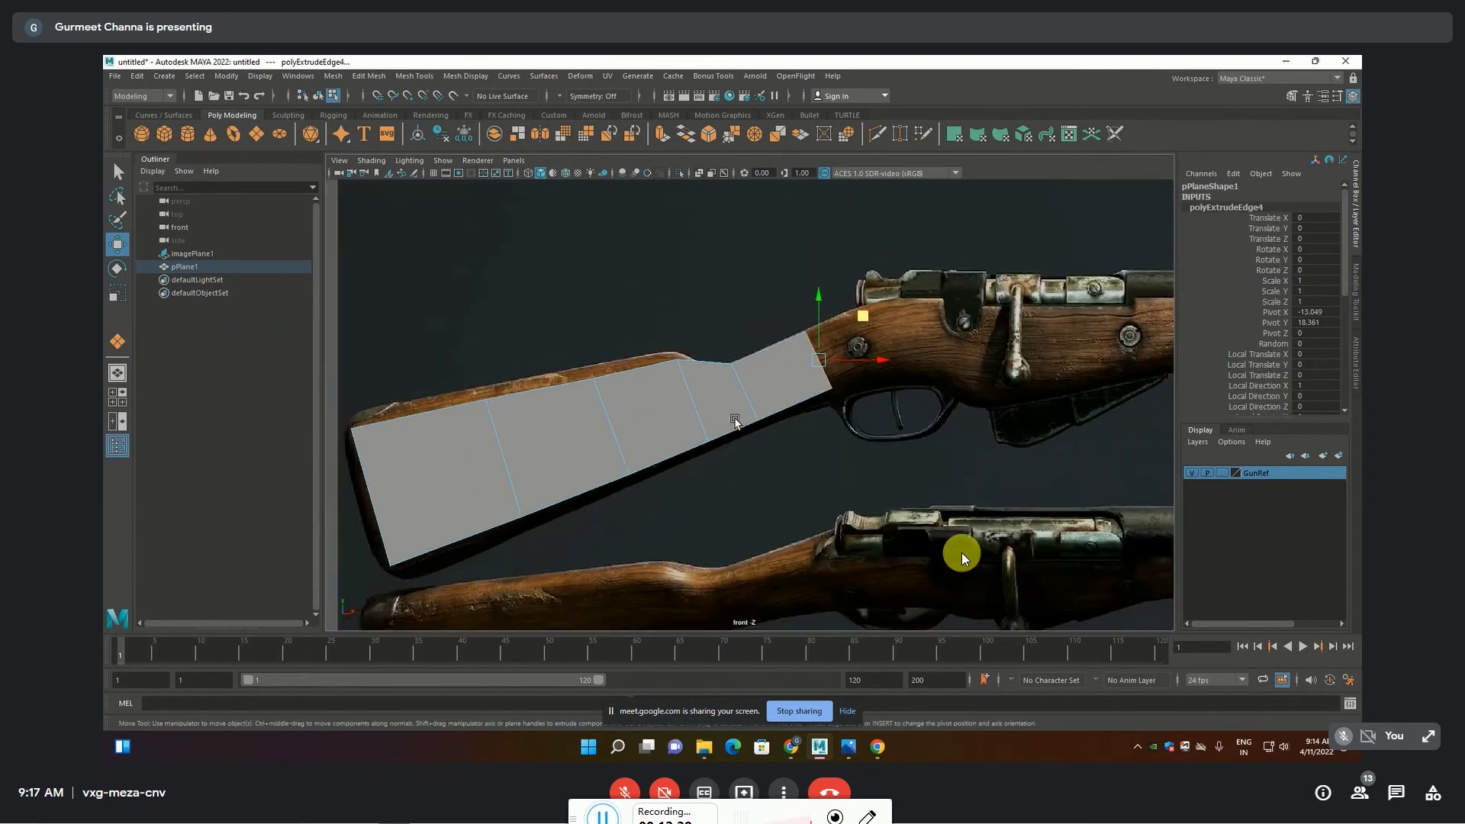
scroll(734, 422, up, 3)
middle_drag(820, 414, 729, 448)
Lower the bottom-right vertex to the stock edge and extrude the end edge forward
mouse_move(834, 431)
alt+middle_down()
mouse_move(639, 483)
mouse_move(666, 508)
alt+middle_up()
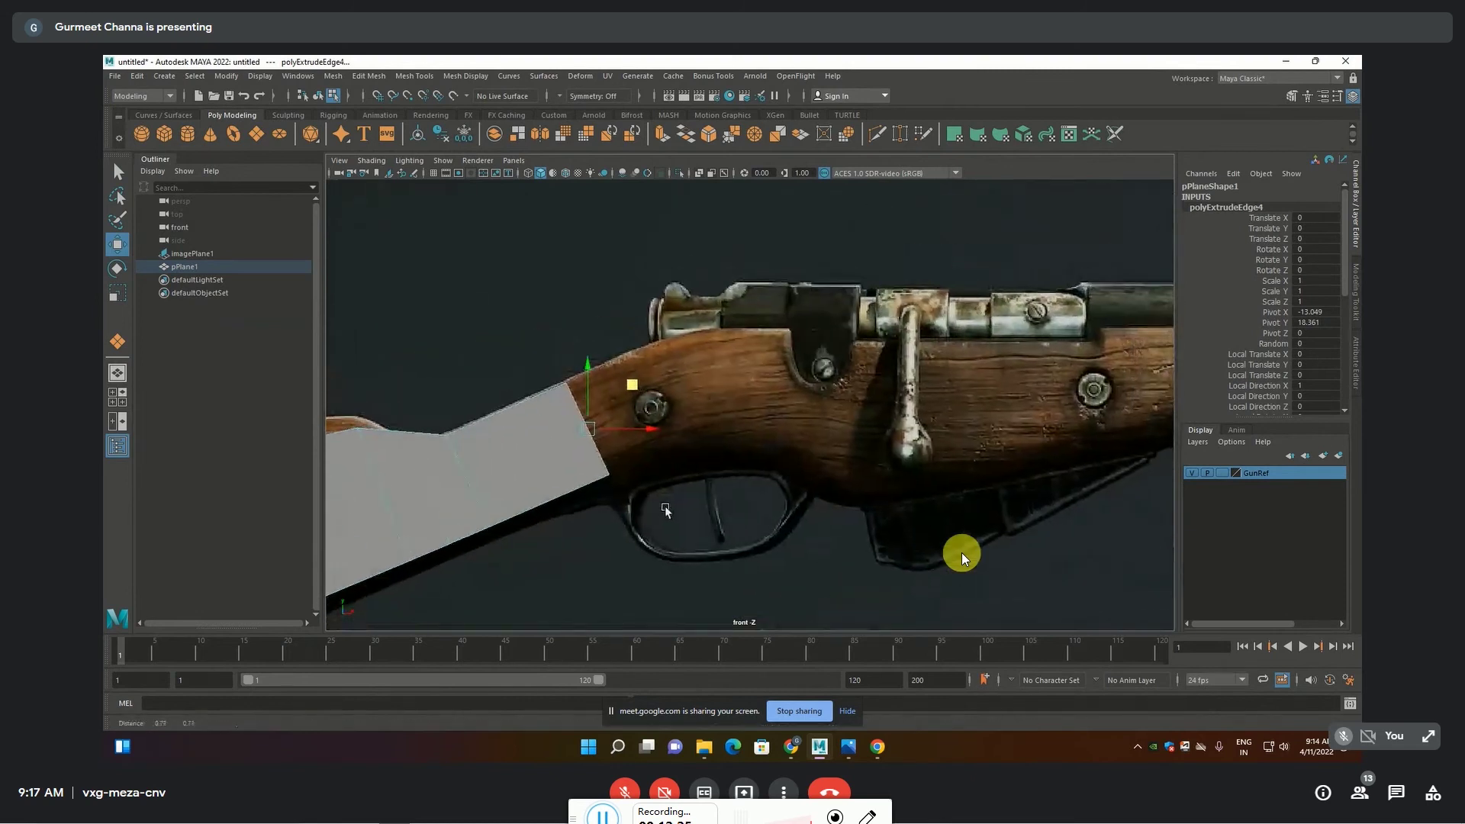
key(F8)
drag(658, 455, 594, 518)
middle_drag(658, 439, 658, 447)
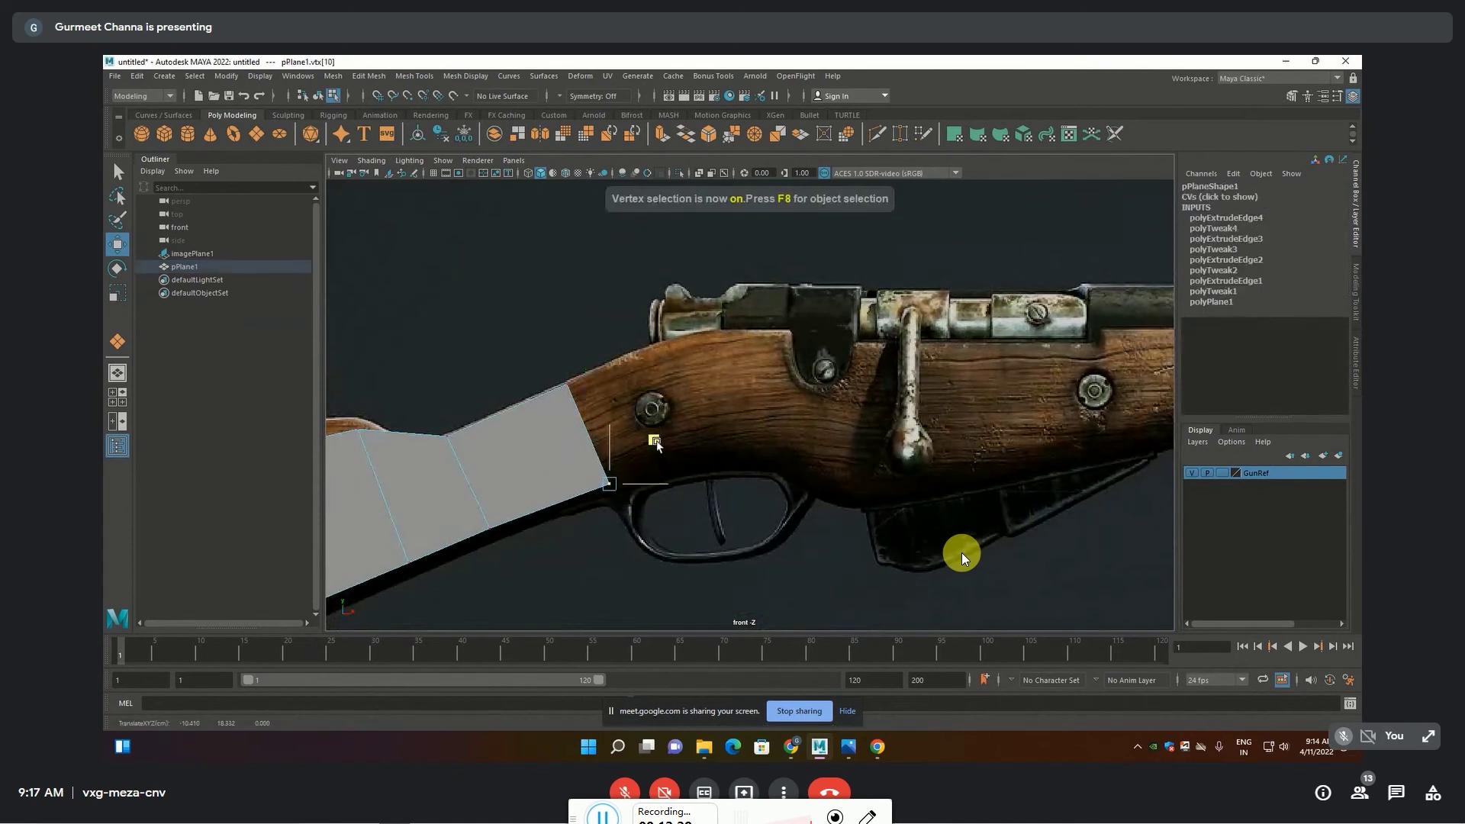
key(F10)
shift+middle_drag(626, 395, 709, 357)
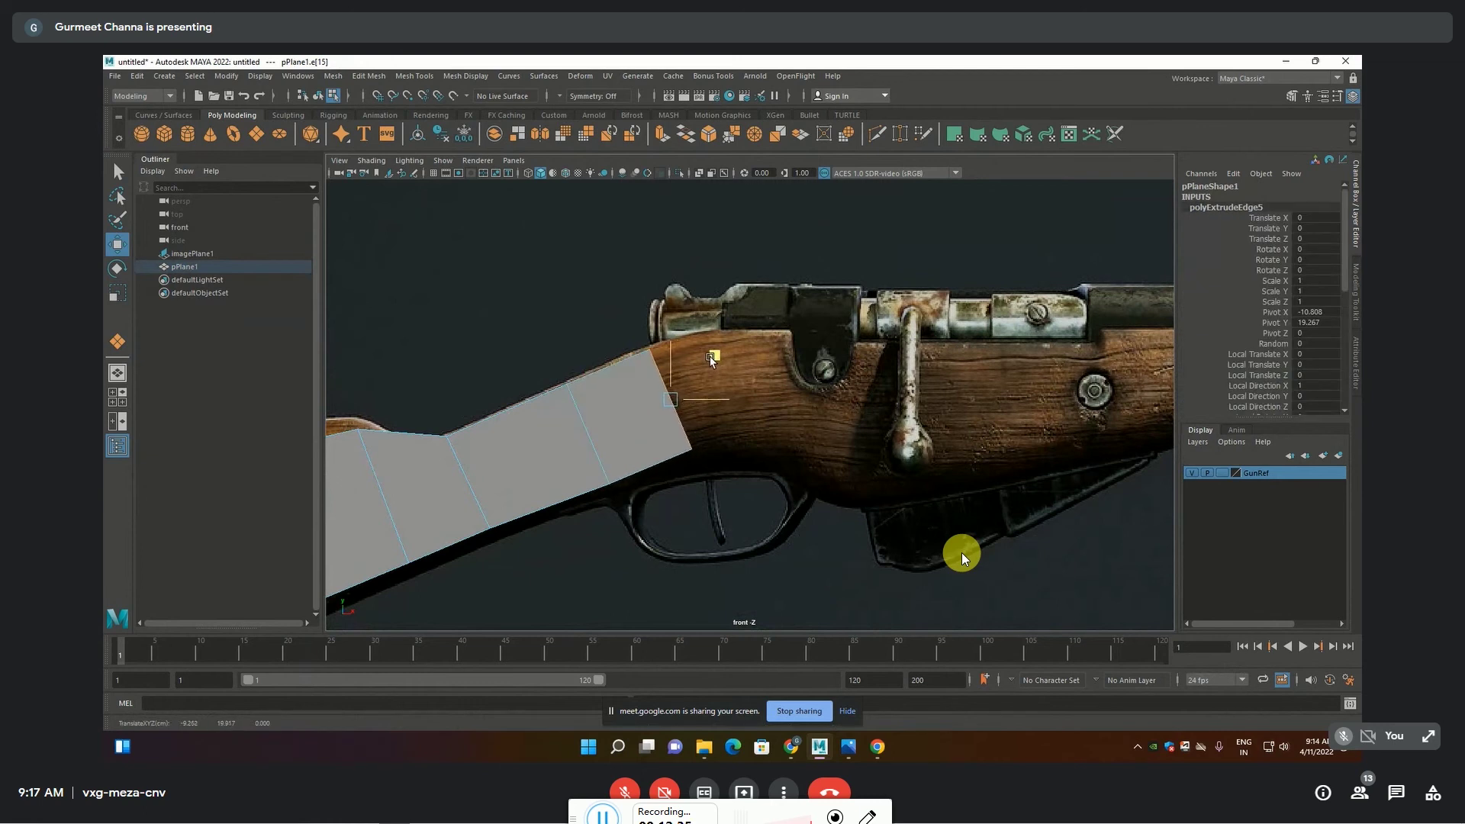
Position the new edge and nudge the top and lower vertices onto the outline
drag(437, 406, 460, 373)
key(F9)
click(450, 425)
drag(450, 424, 452, 424)
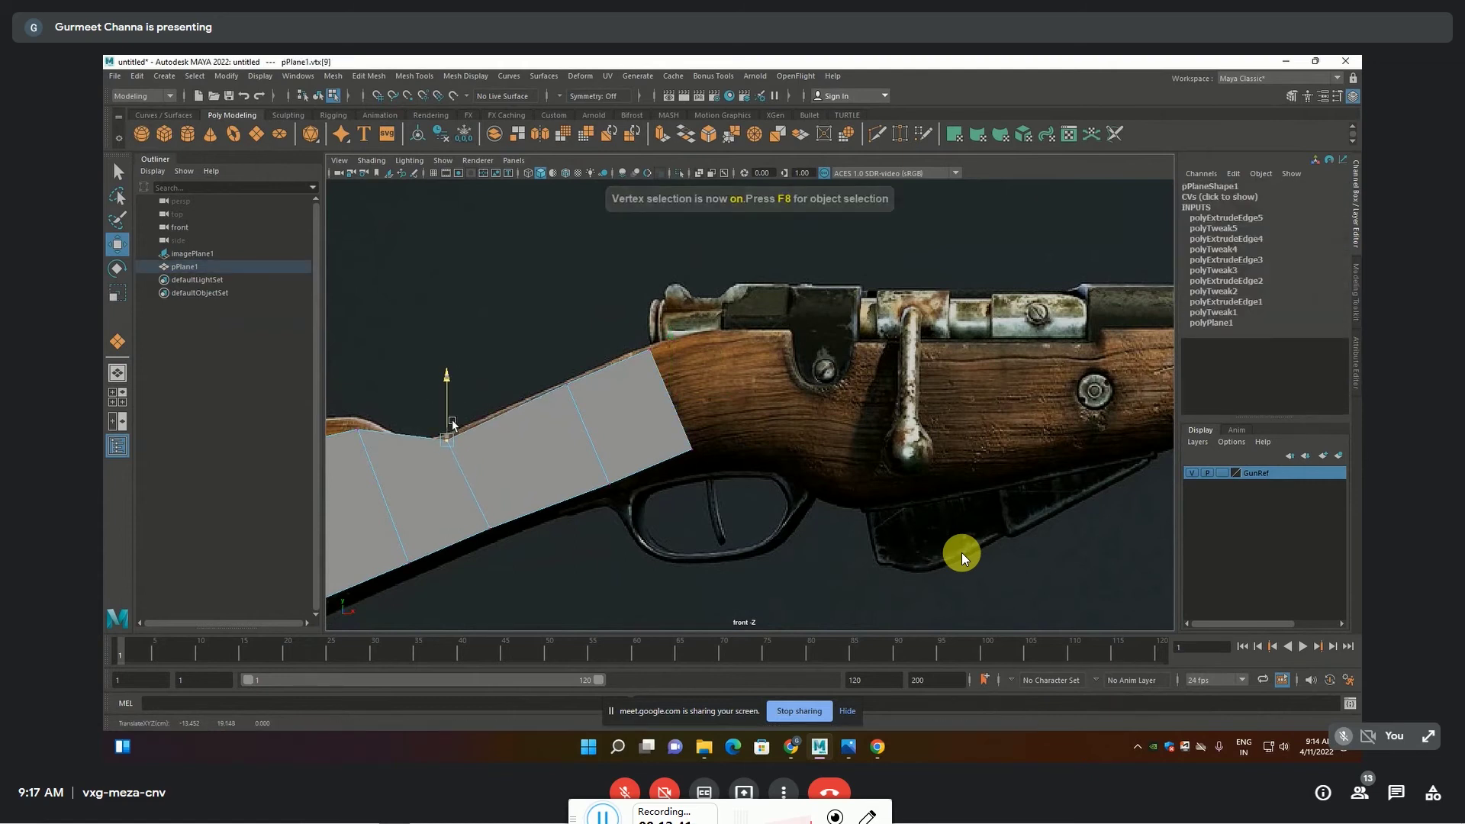
click(566, 390)
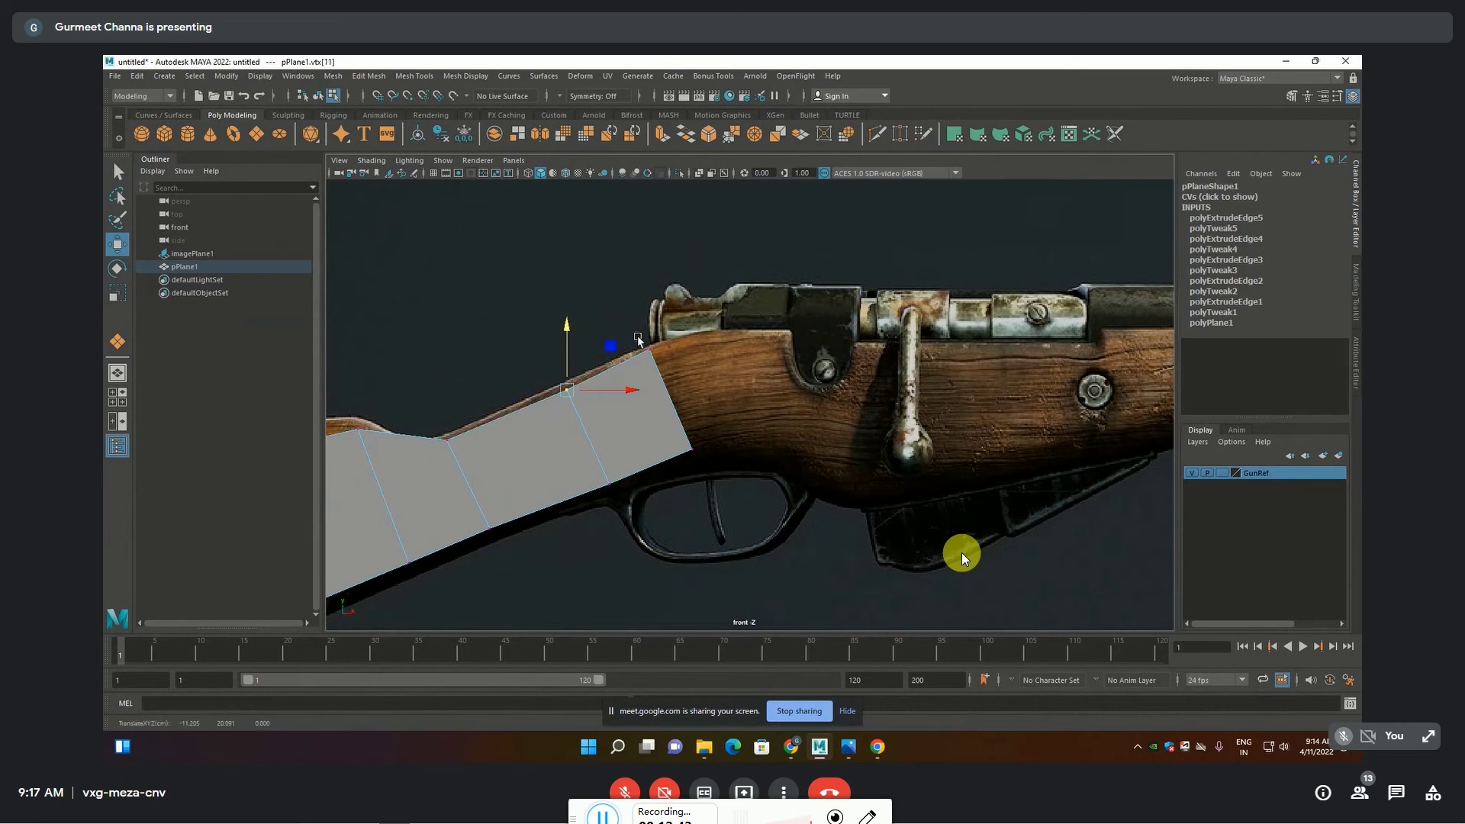
click(649, 352)
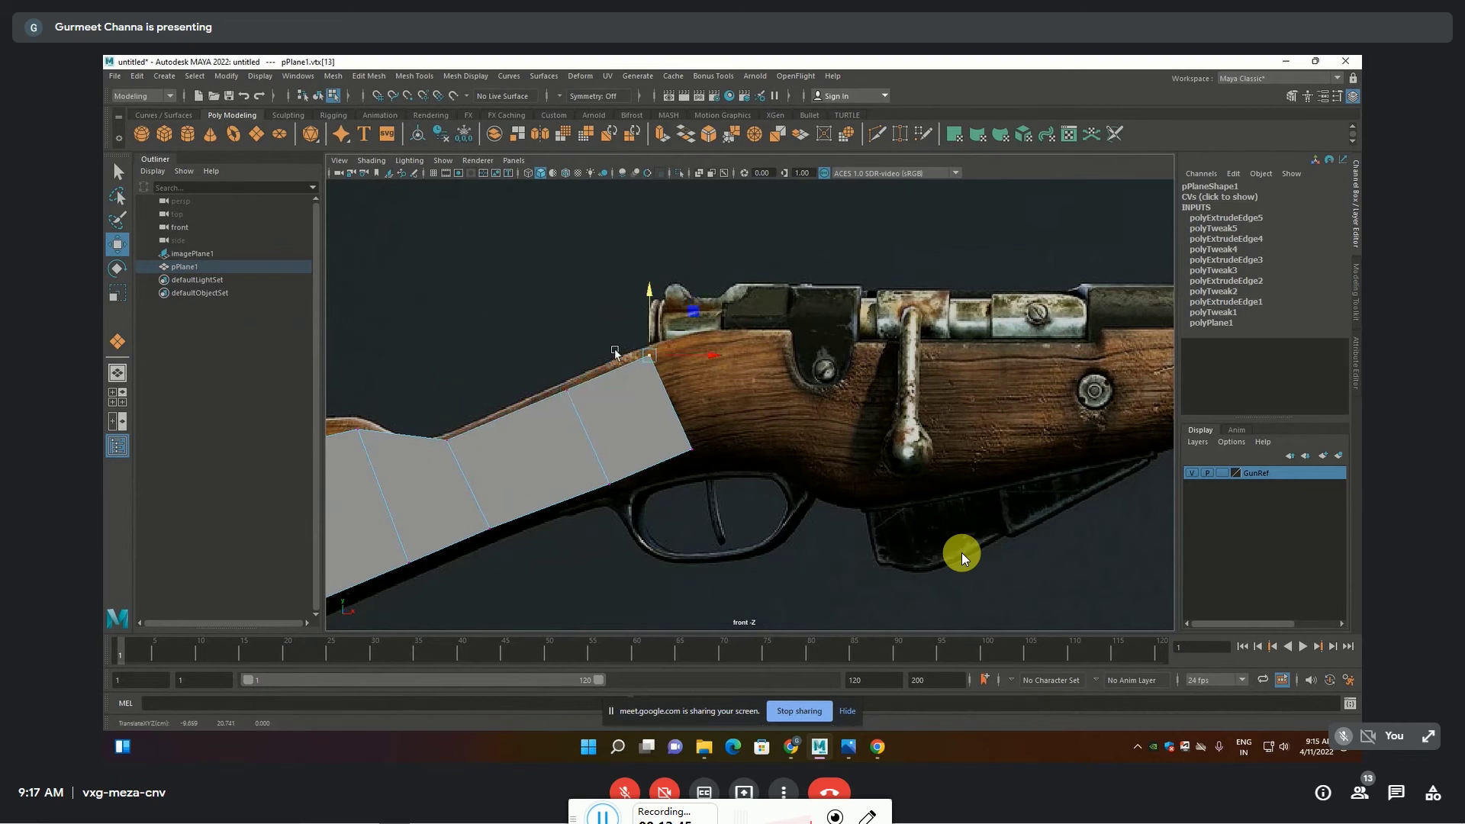
click(567, 389)
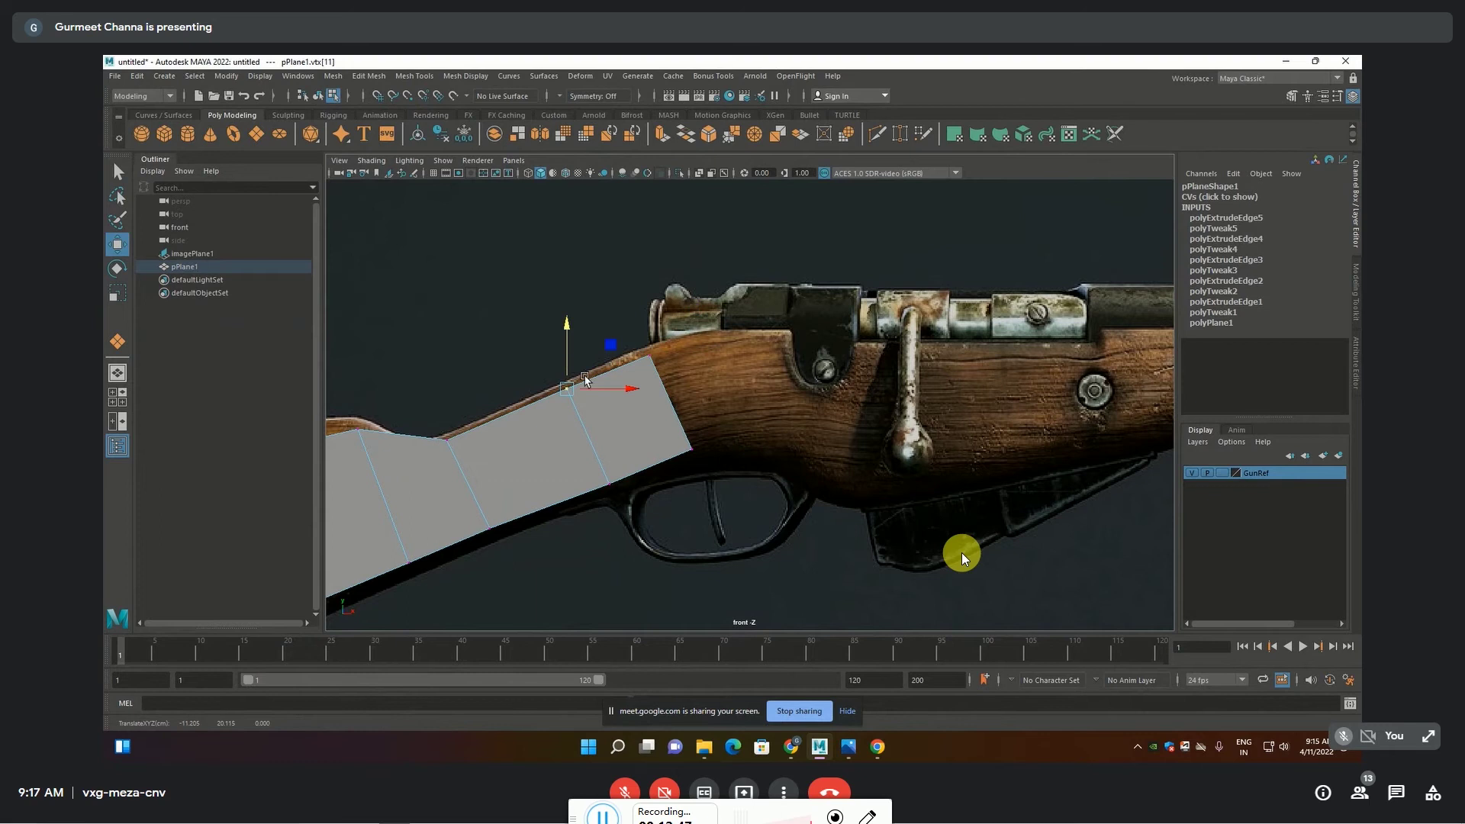
click(604, 458)
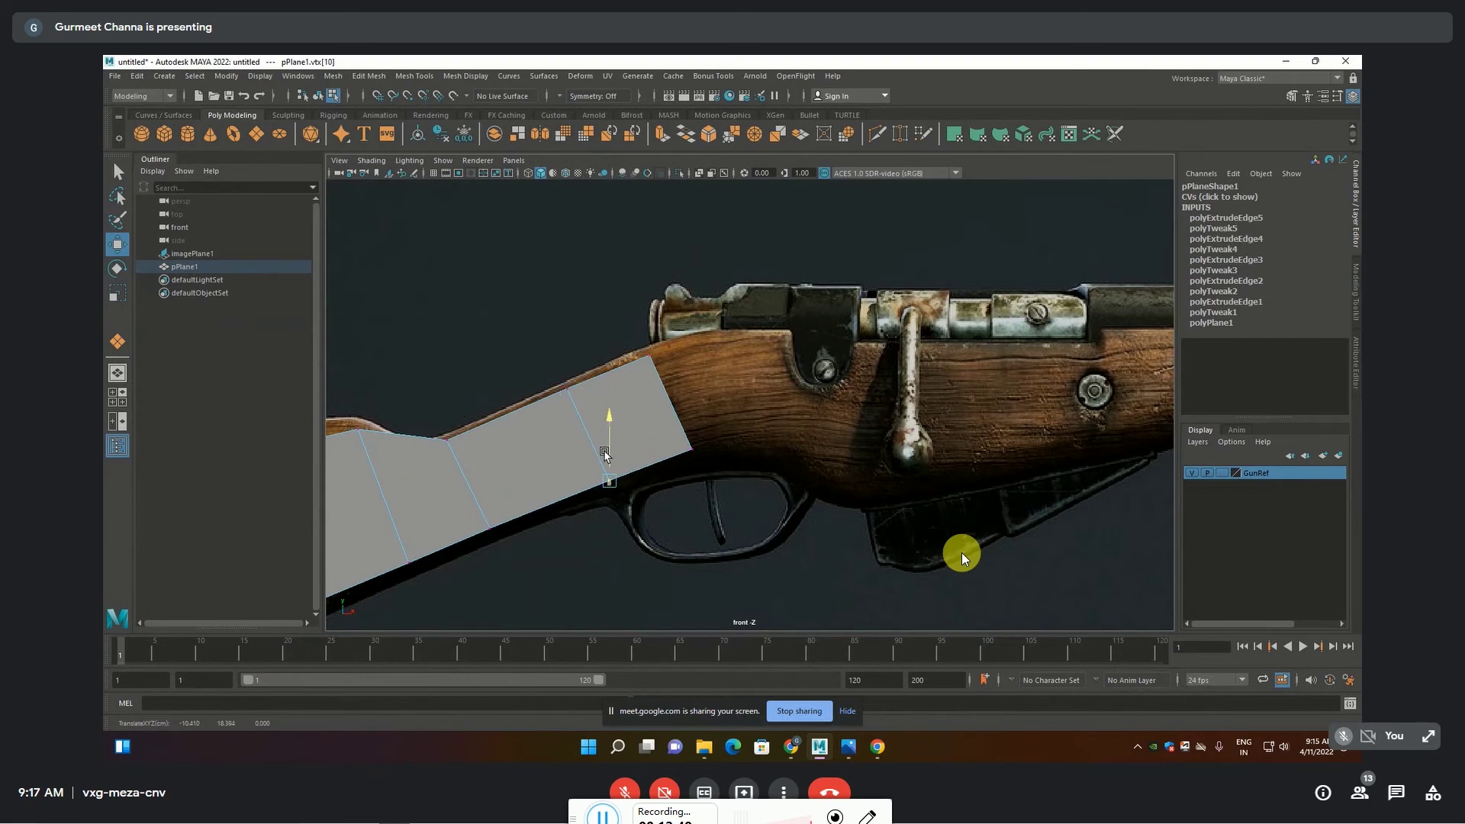
Extrude the end edge forward and rotate it to a more upright angle
key(F10)
click(672, 420)
key(ctrl+e)
middle_drag(714, 364, 747, 359)
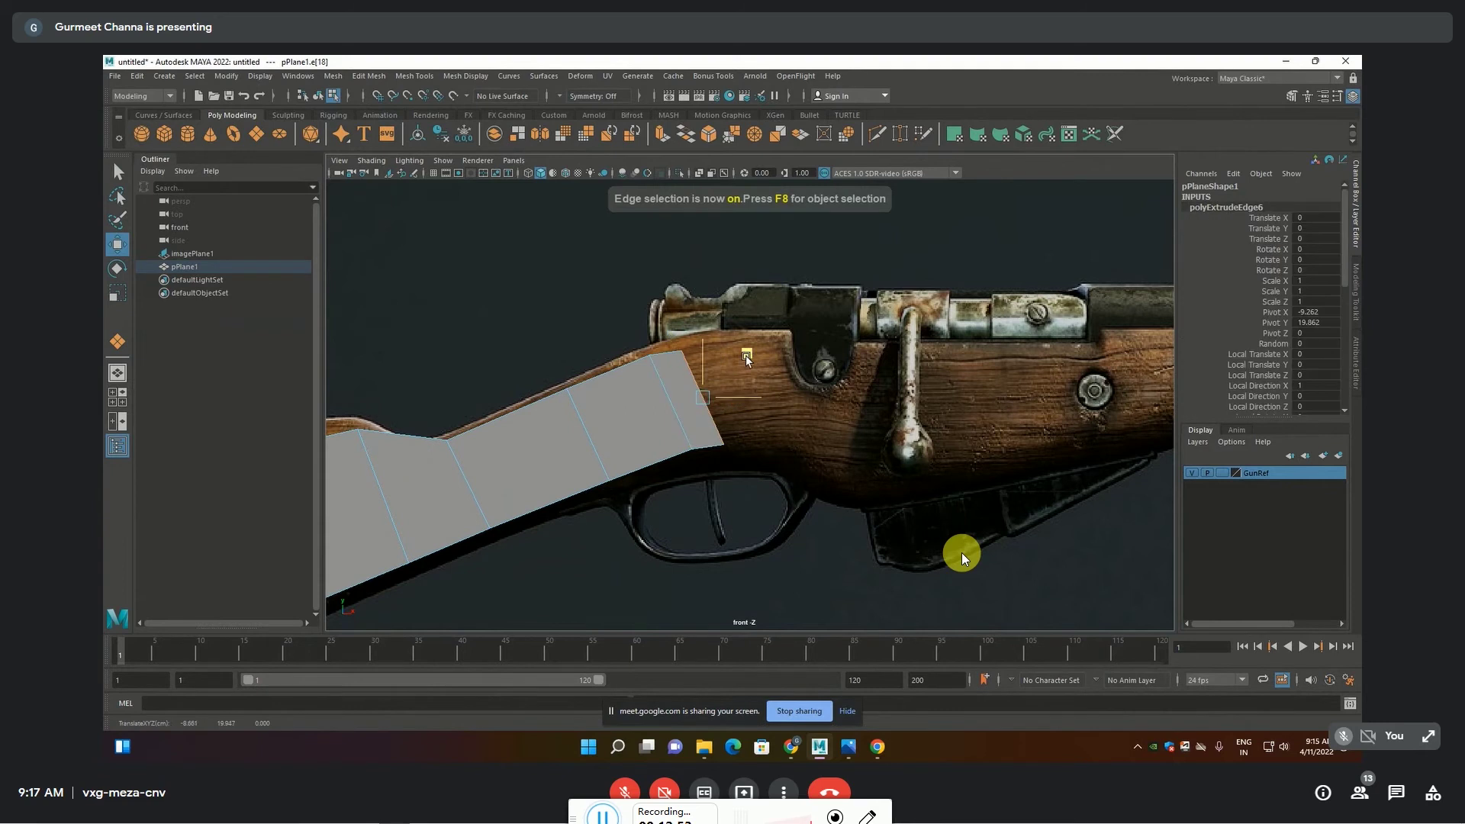
key(e)
drag(751, 347, 760, 345)
key(w)
Adjust the top and bottom corner vertices at the plane's end
key(F9)
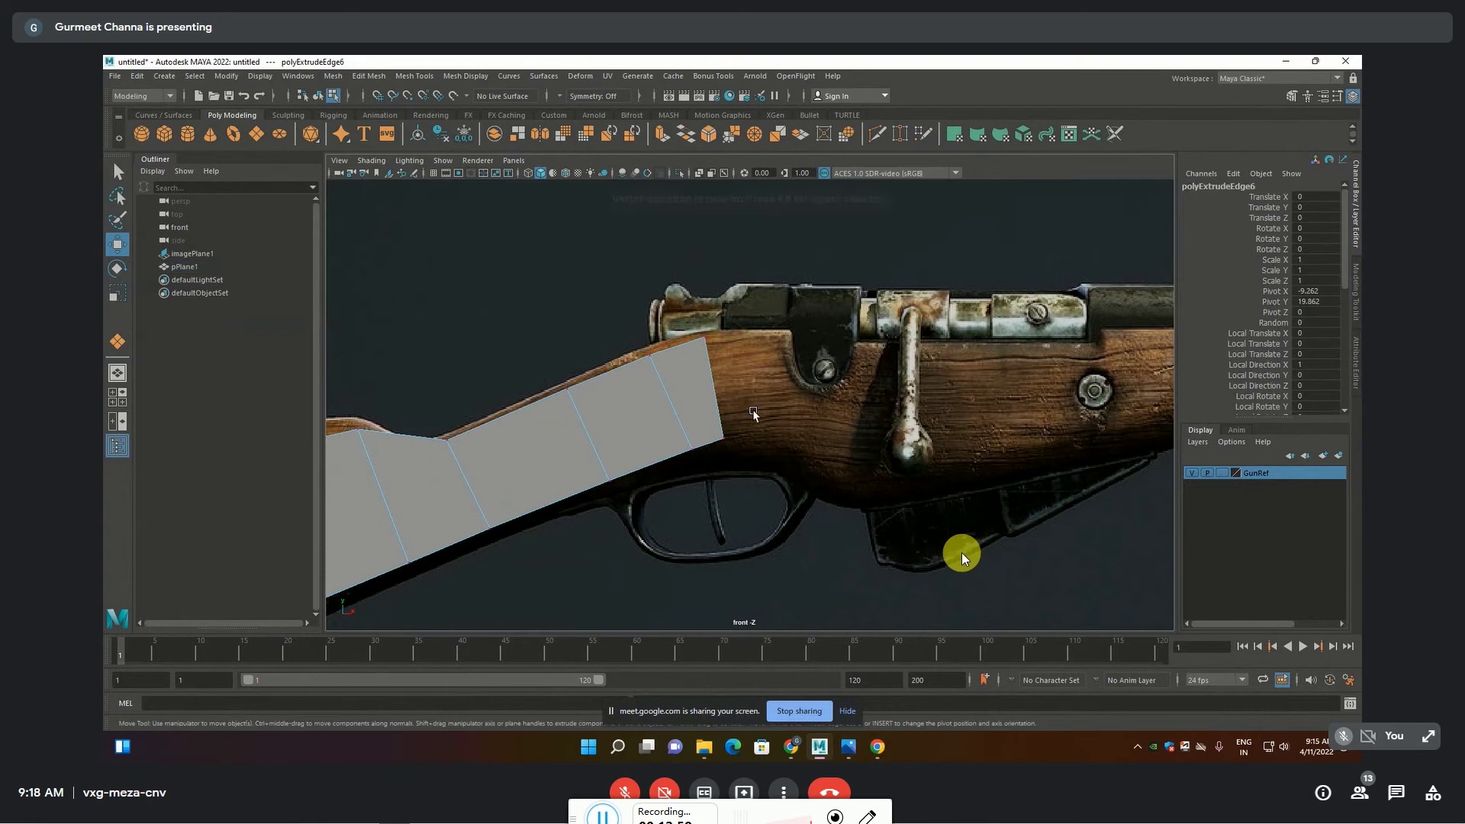
click(704, 338)
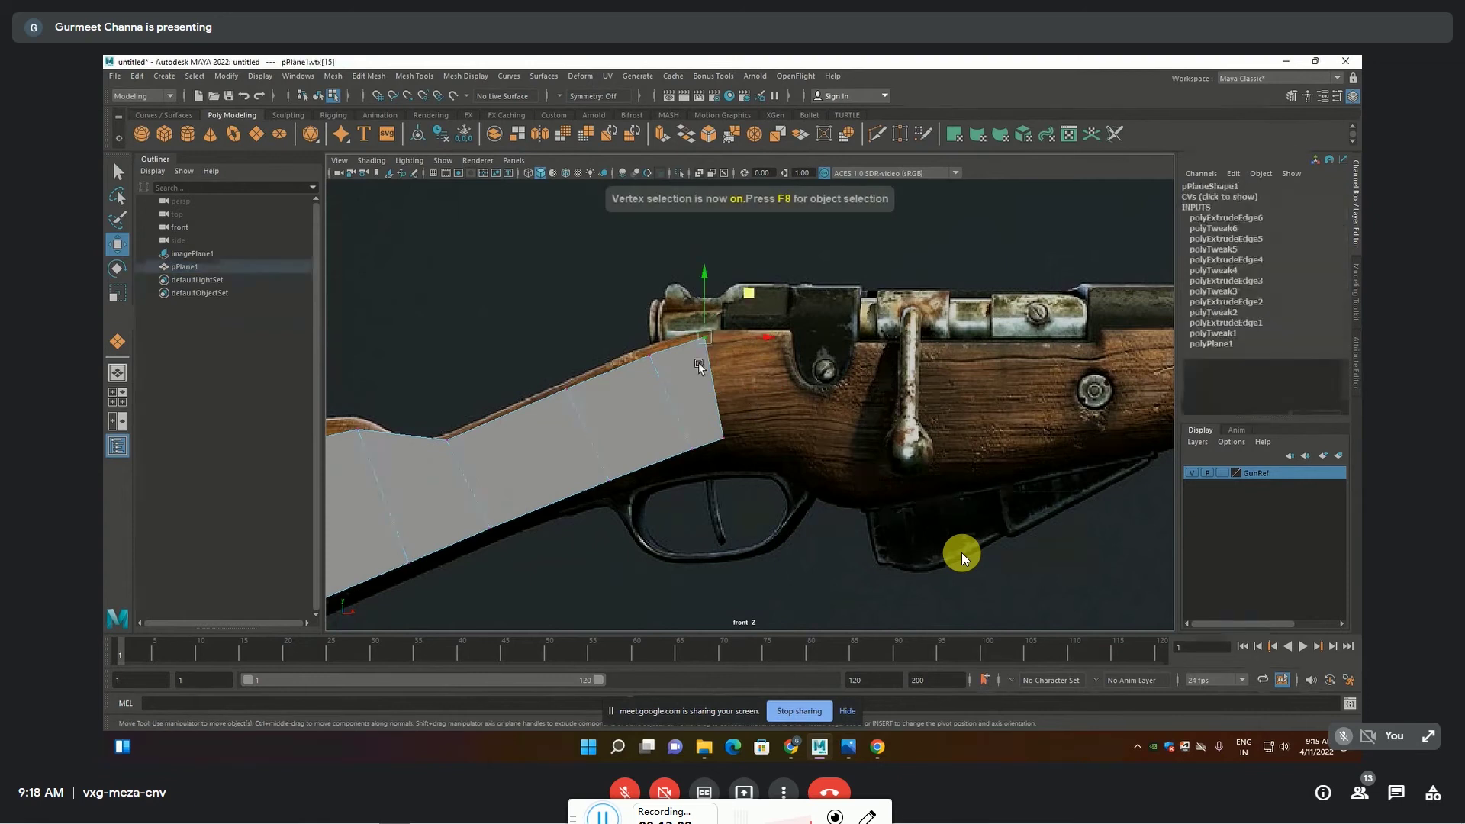
click(704, 307)
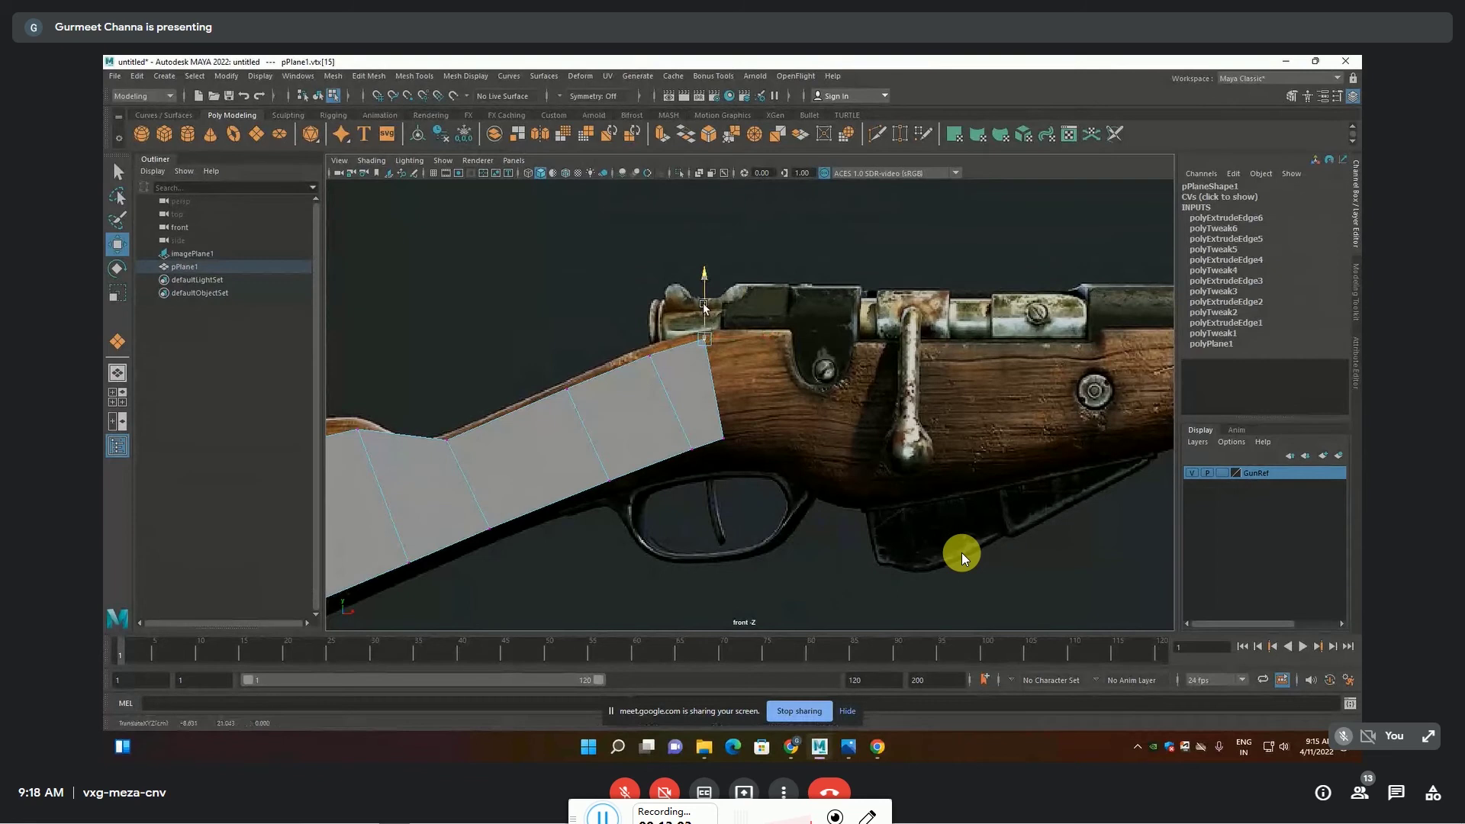
click(723, 442)
drag(749, 445, 744, 447)
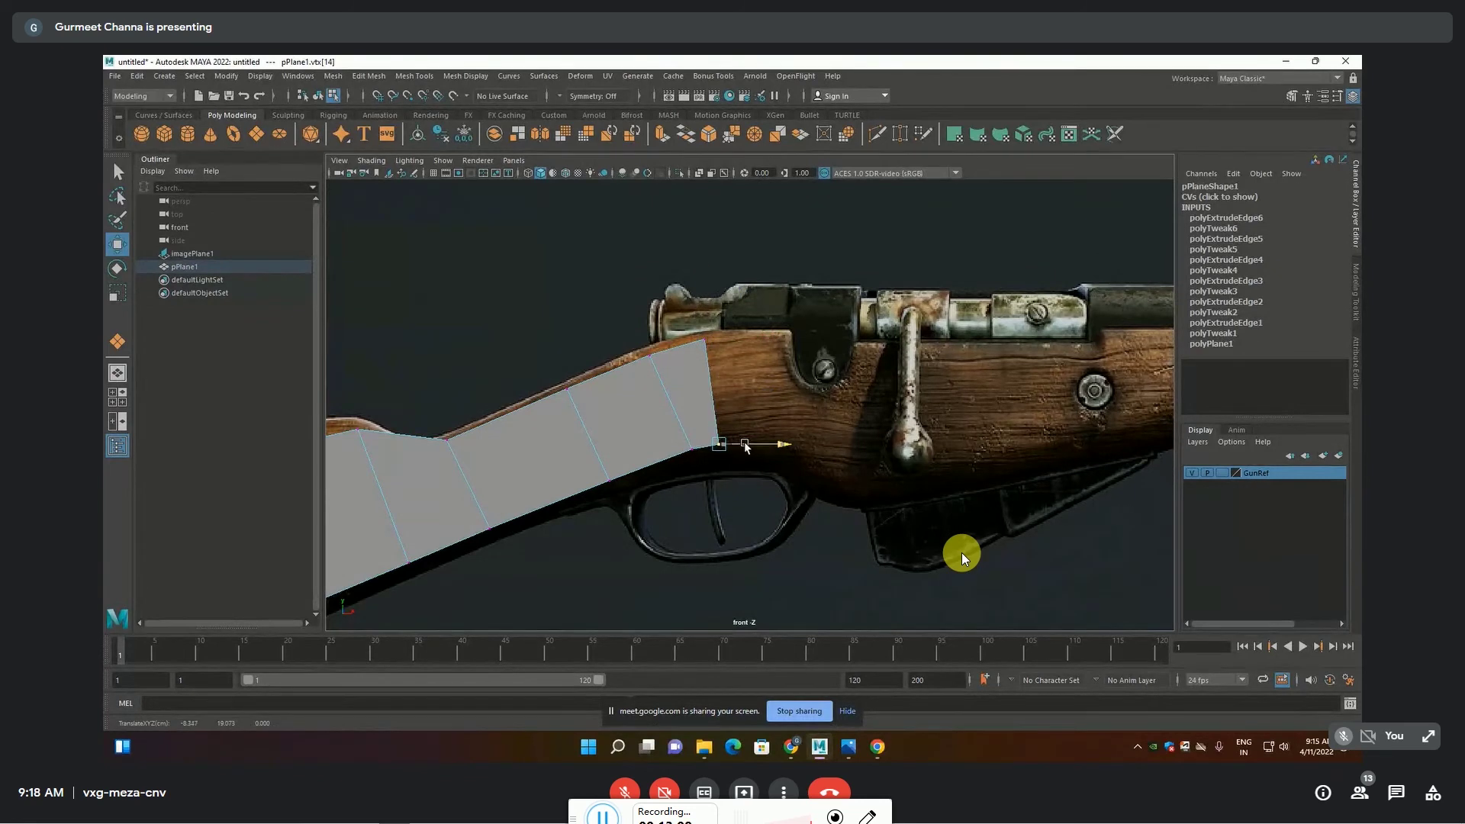
Extrude three more faces past the bolt to the front screw, scaling the first edge vertical
key(F10)
click(711, 393)
shift+drag(748, 397, 826, 400)
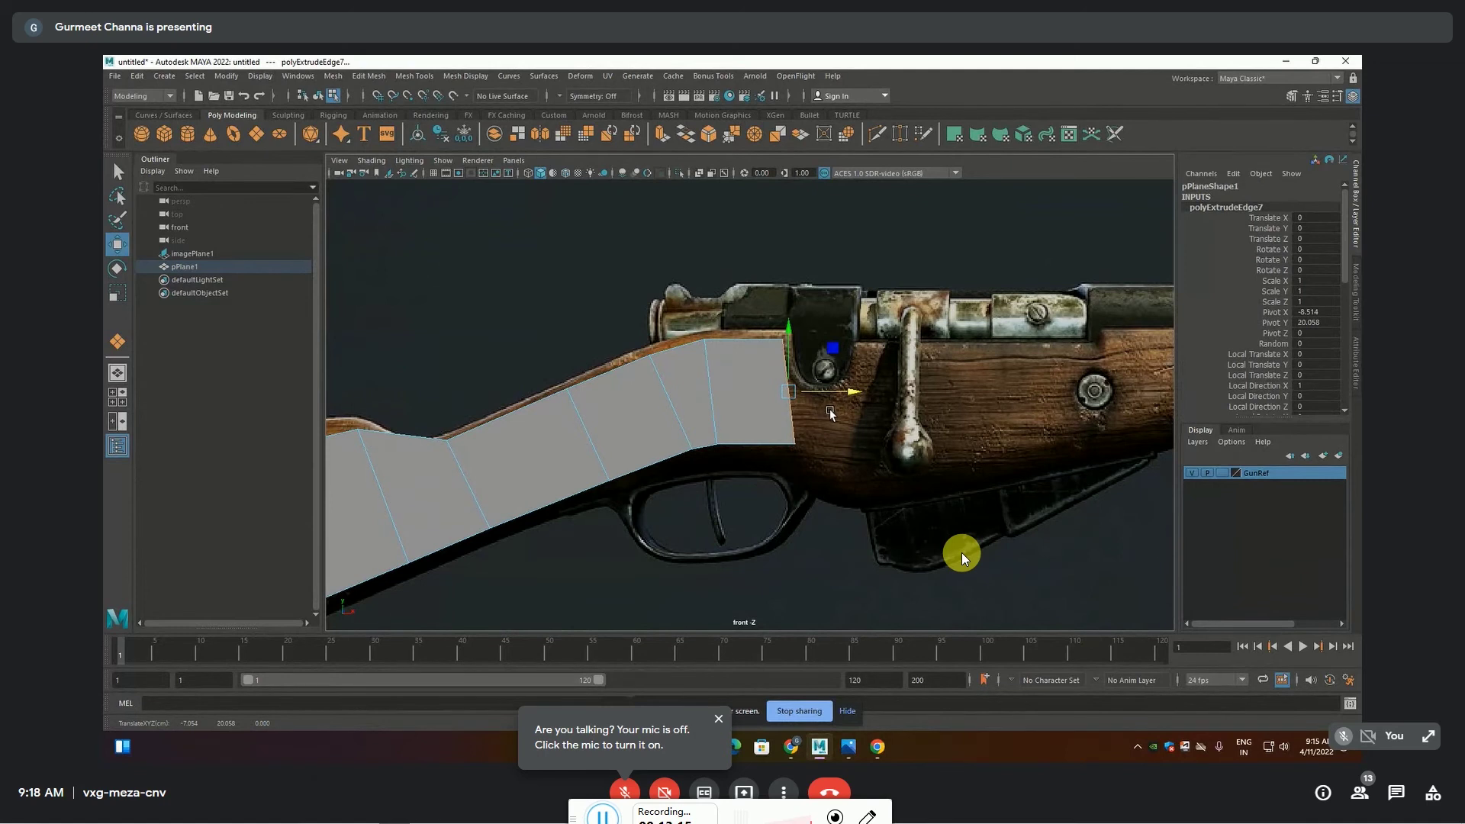
key(r)
mouse_move(847, 392)
mouse_down()
mouse_move(798, 399)
mouse_move(857, 405)
mouse_up()
key(w)
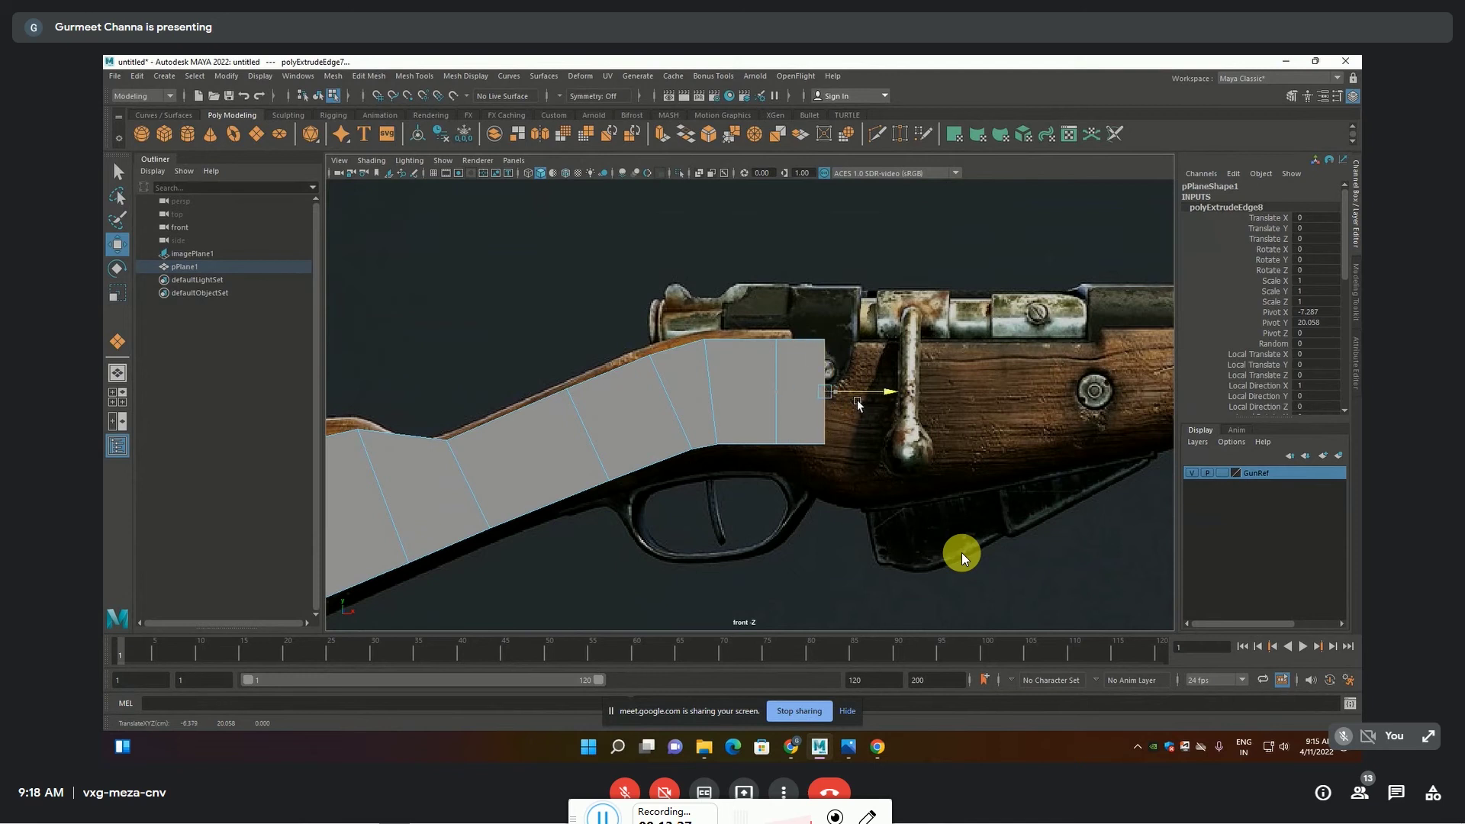
shift+drag(858, 405, 901, 400)
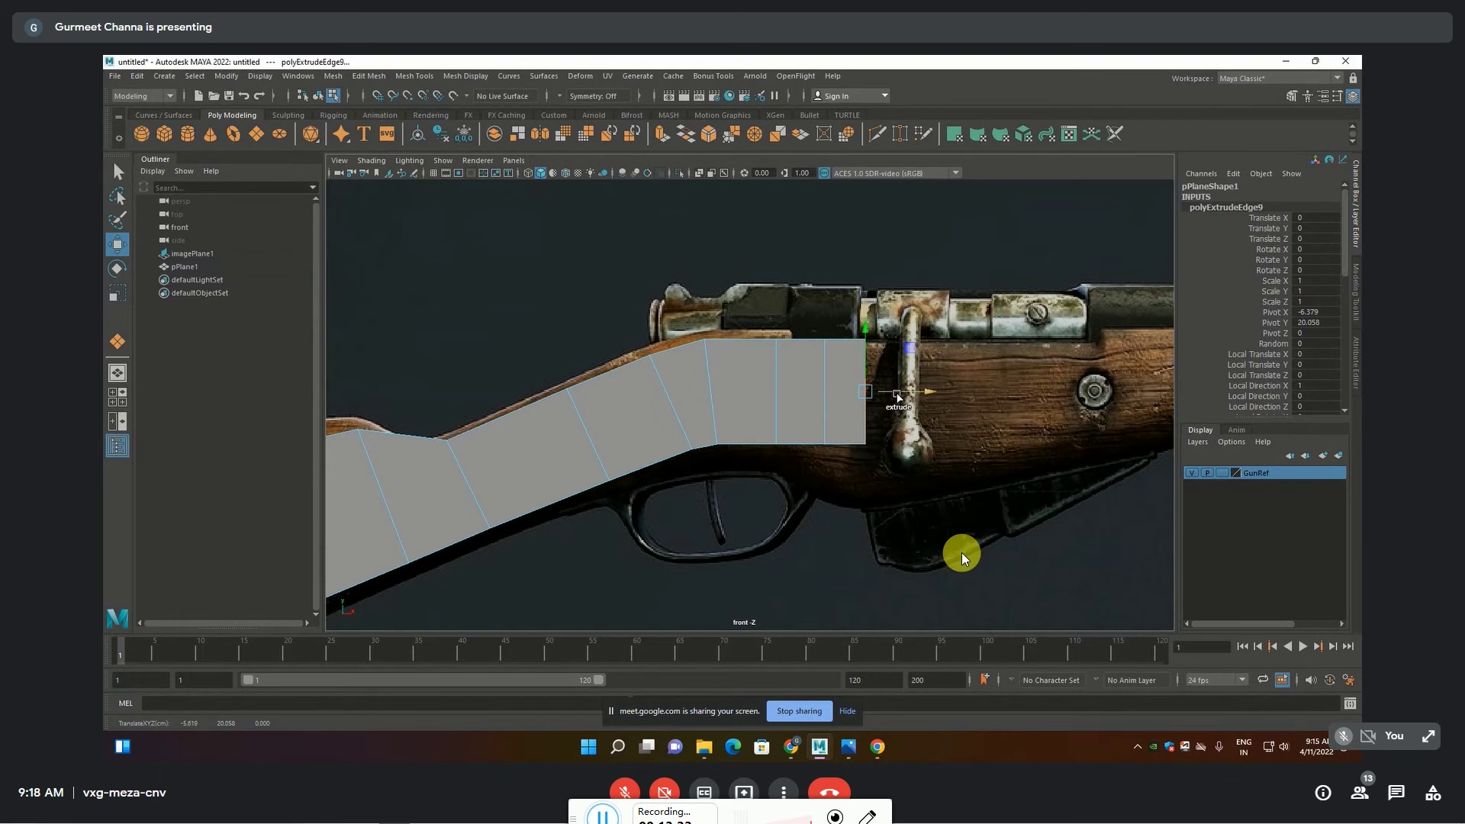
shift+drag(899, 397, 1007, 417)
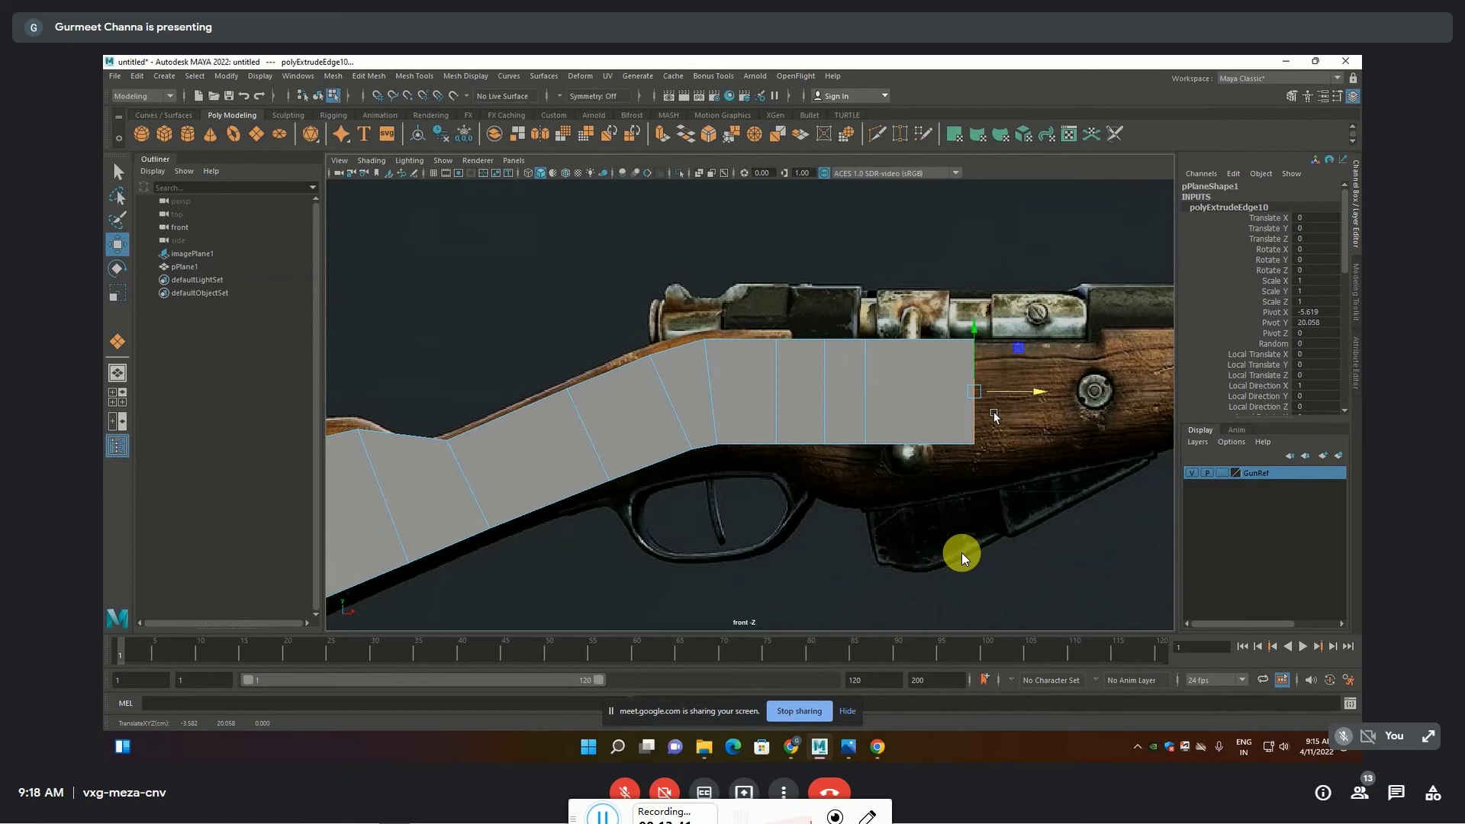
Lower the bottom-edge vertices onto the stock outline and pull the right end back left
key(F9)
mouse_move(751, 488)
mouse_down()
mouse_move(806, 404)
mouse_move(824, 436)
mouse_move(866, 426)
mouse_move(867, 450)
mouse_up()
click(824, 444)
click(865, 444)
click(974, 444)
drag(980, 419, 976, 437)
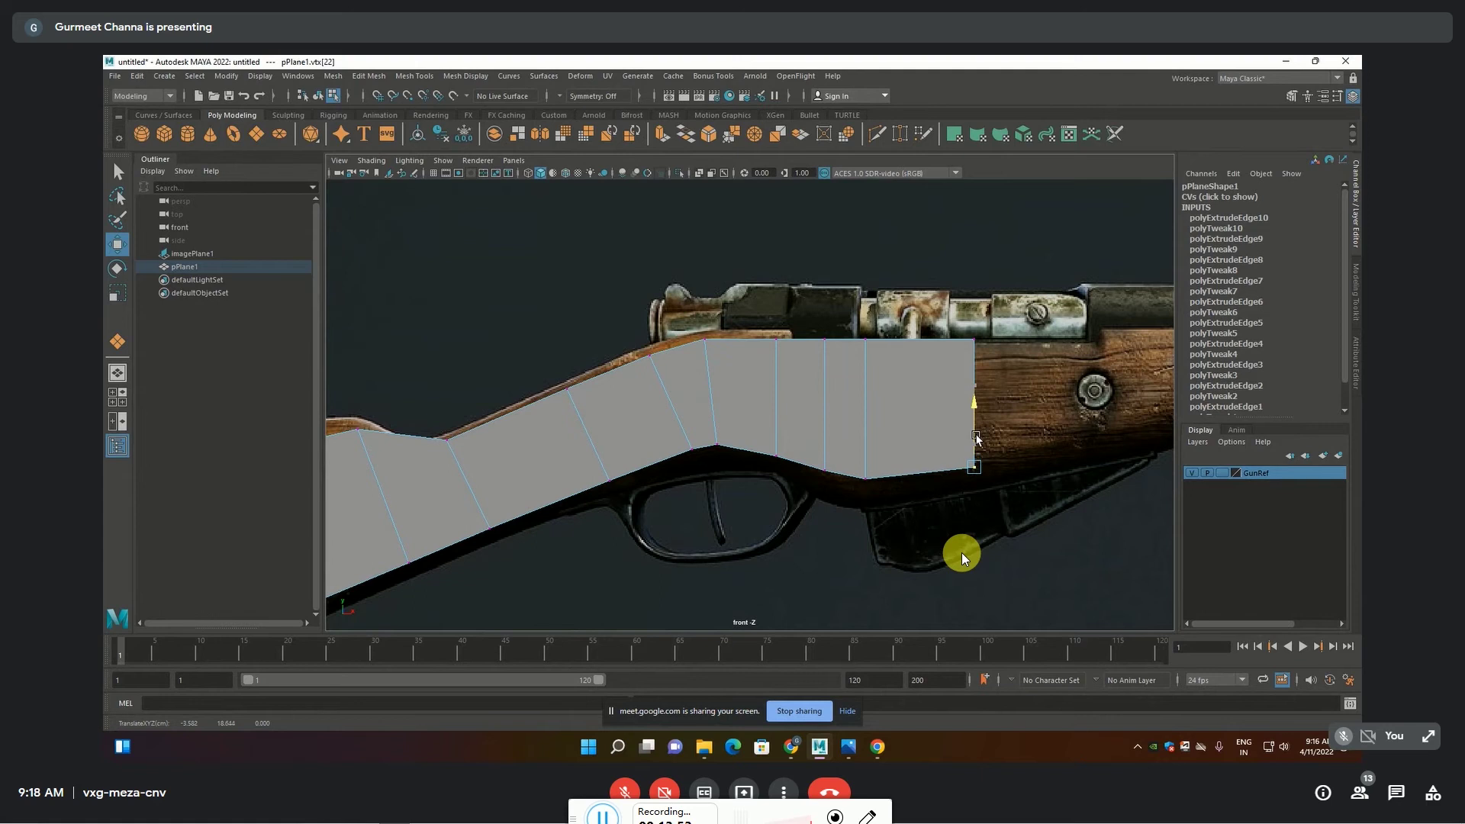
drag(941, 329, 1010, 473)
mouse_move(1007, 409)
mouse_down()
mouse_move(917, 418)
mouse_move(950, 427)
mouse_up()
click(925, 467)
drag(916, 432, 915, 442)
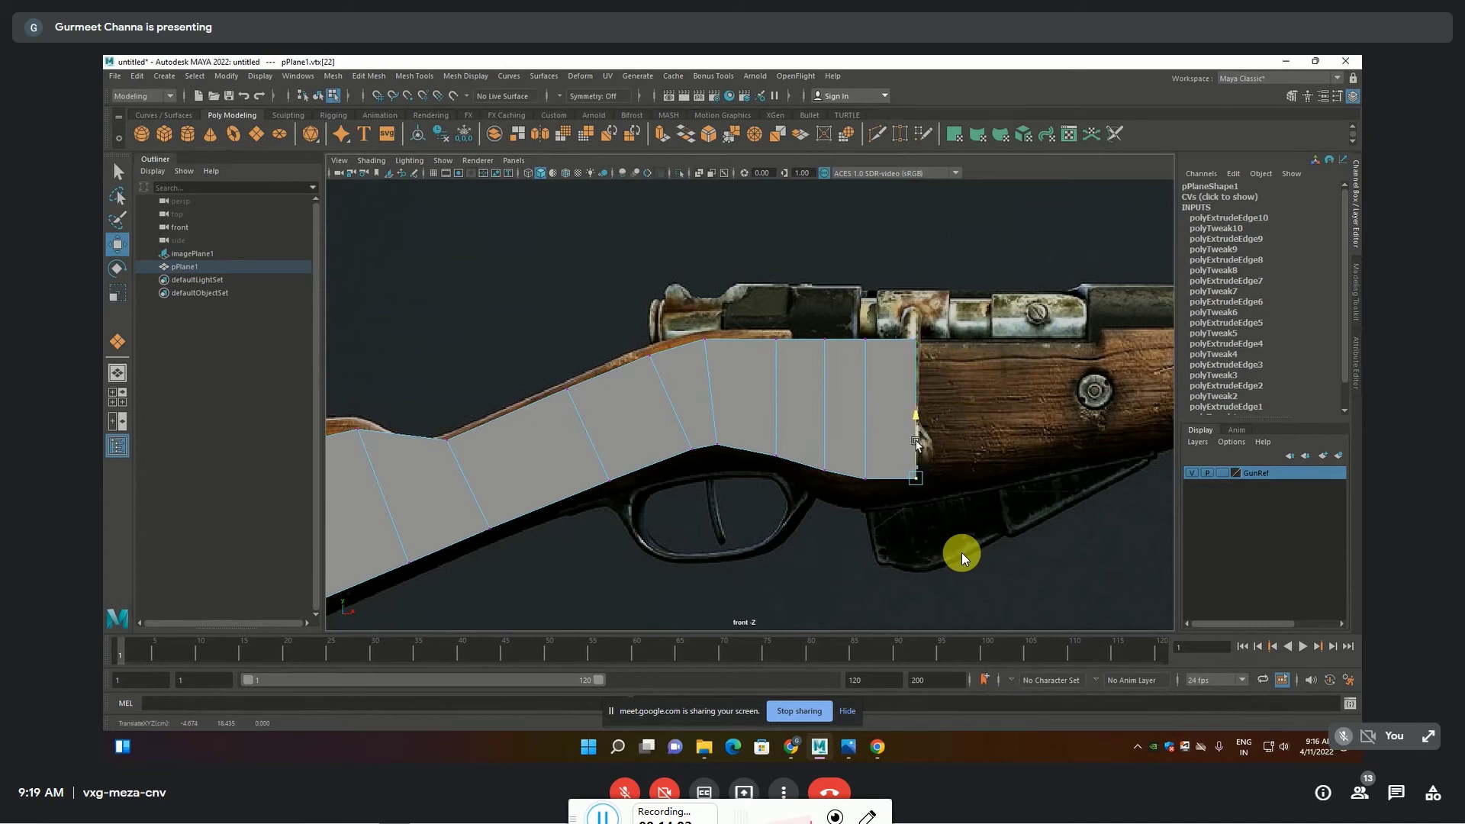
click(856, 478)
click(825, 472)
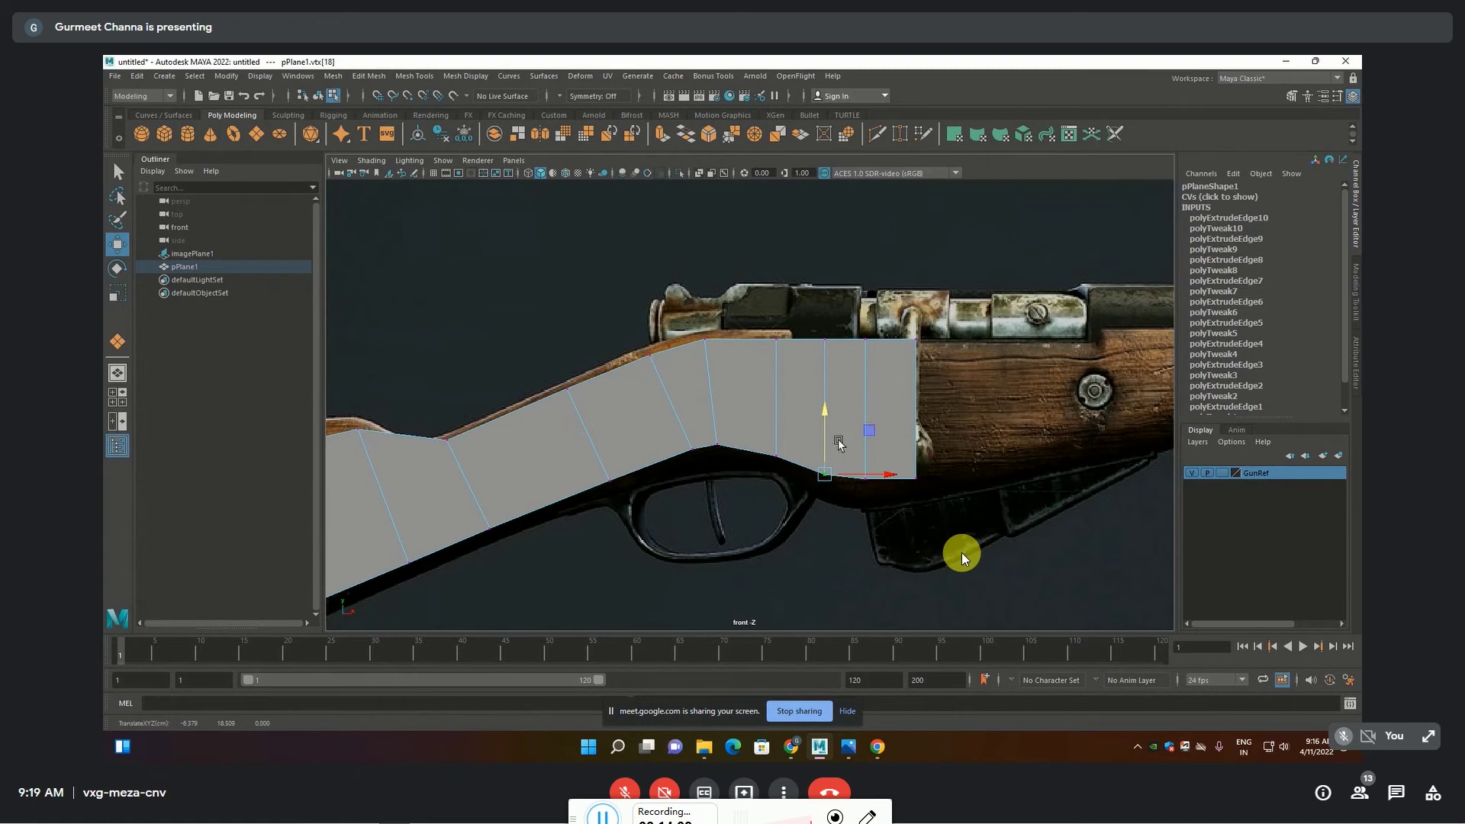
Extrude the right end edge into a new face and raise its corner to the underside
key(F10)
click(916, 450)
key(ctrl+e)
drag(943, 416, 1039, 419)
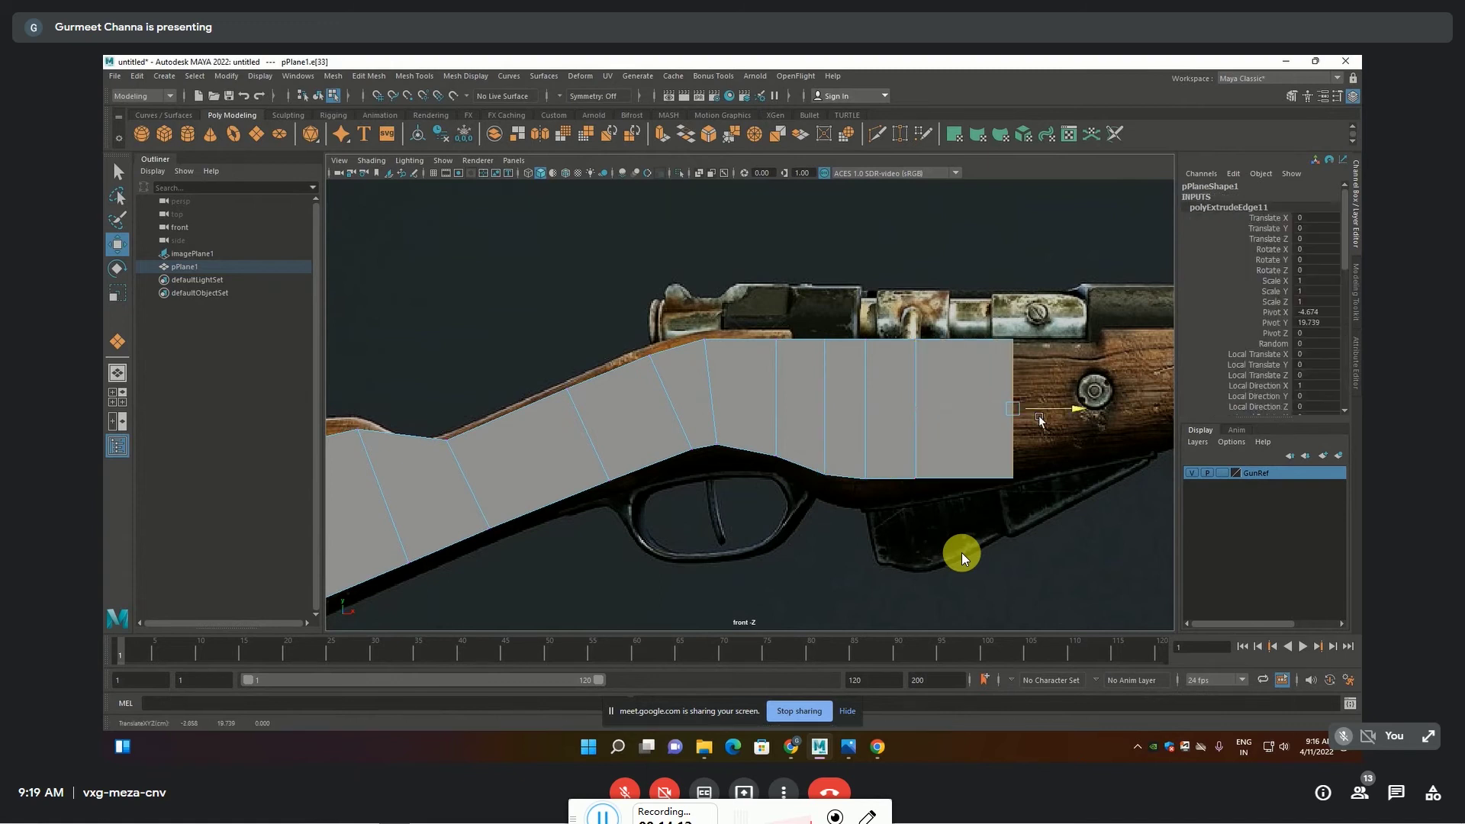
alt+middle_drag(1054, 467, 917, 475)
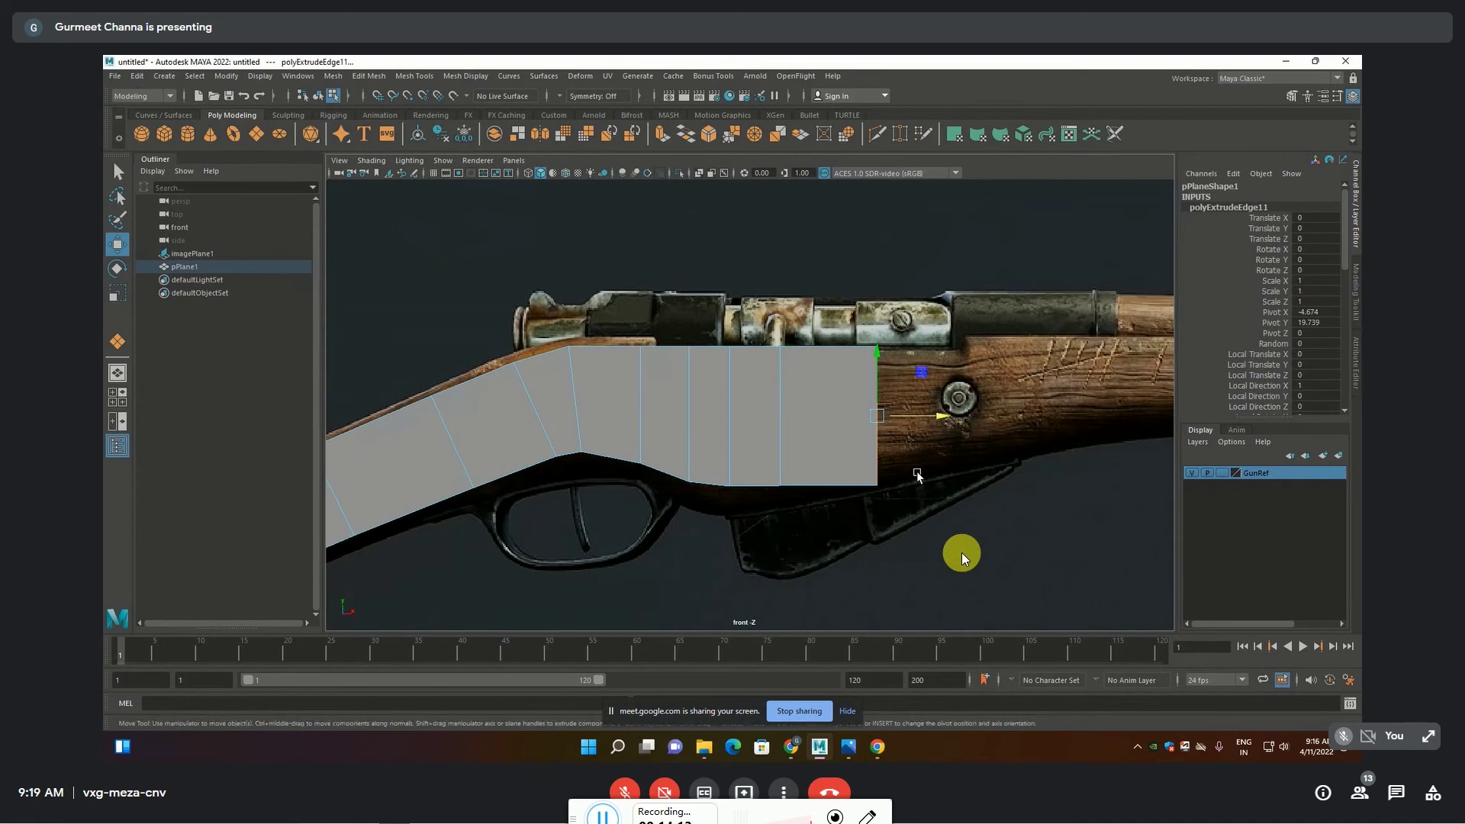
key(F9)
click(878, 486)
drag(877, 466, 879, 447)
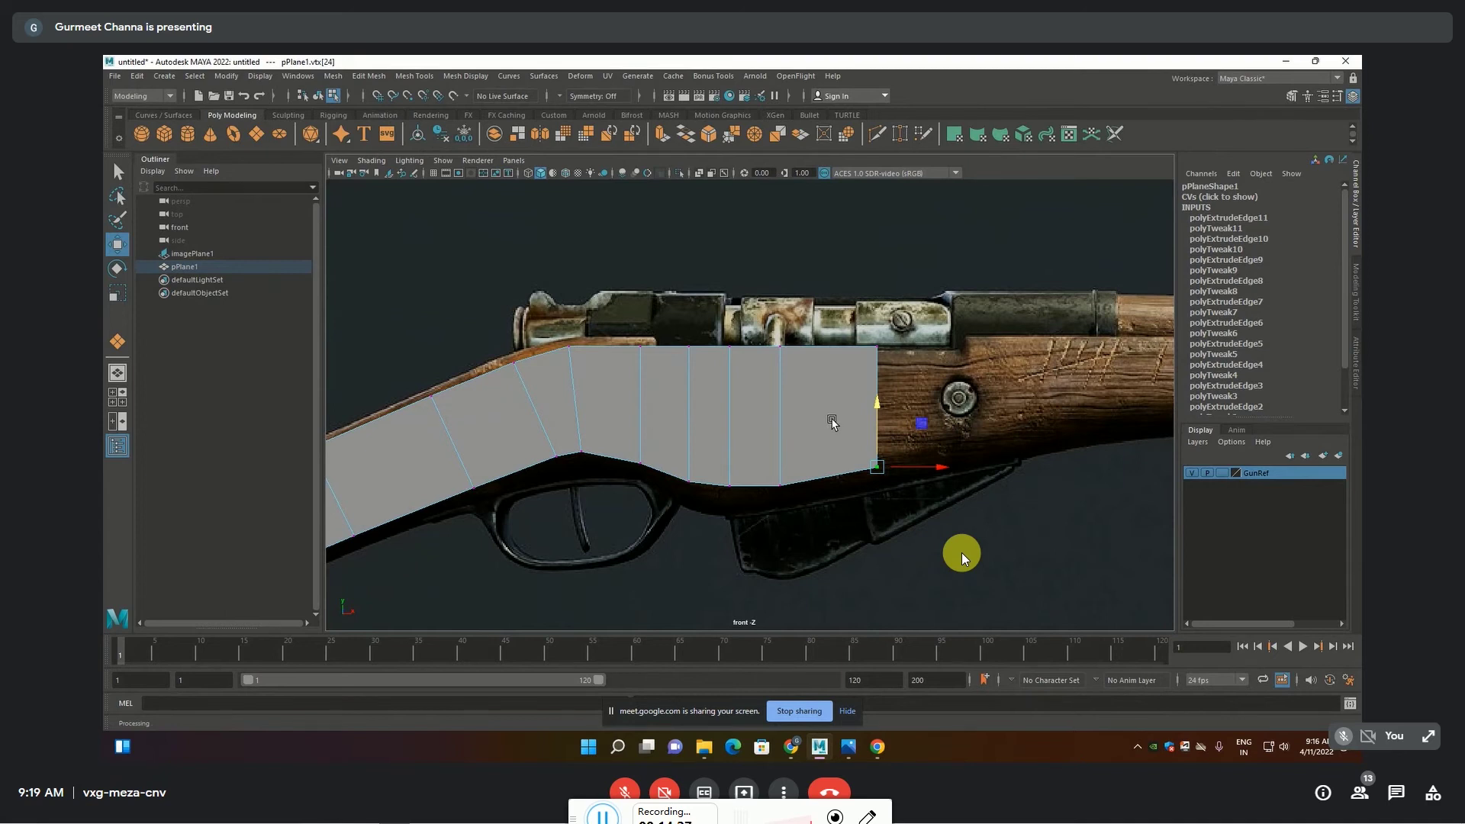
Extend the plane another segment right and shift its end points slightly rightward
key(F10)
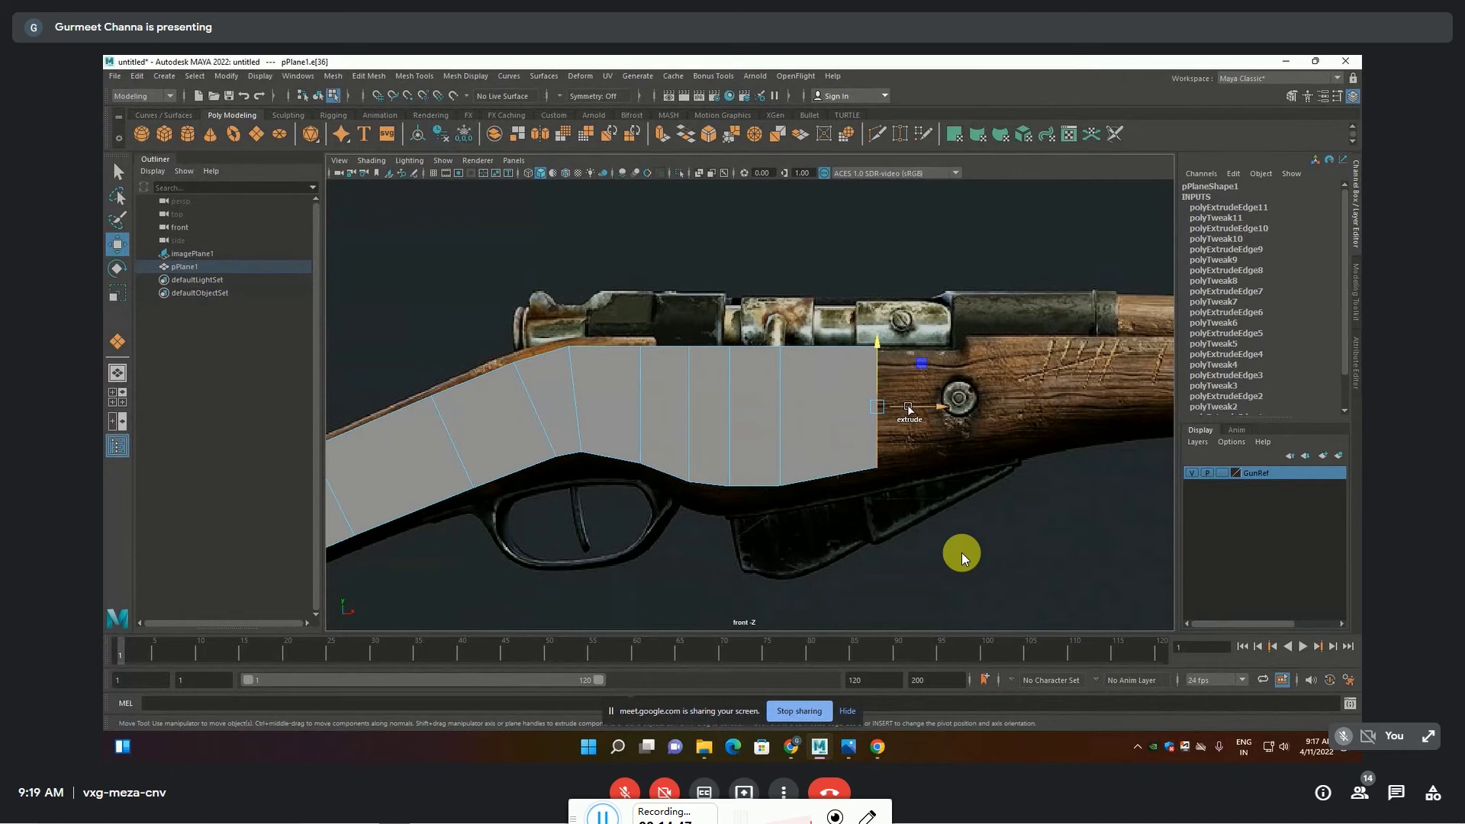
drag(904, 410, 974, 413)
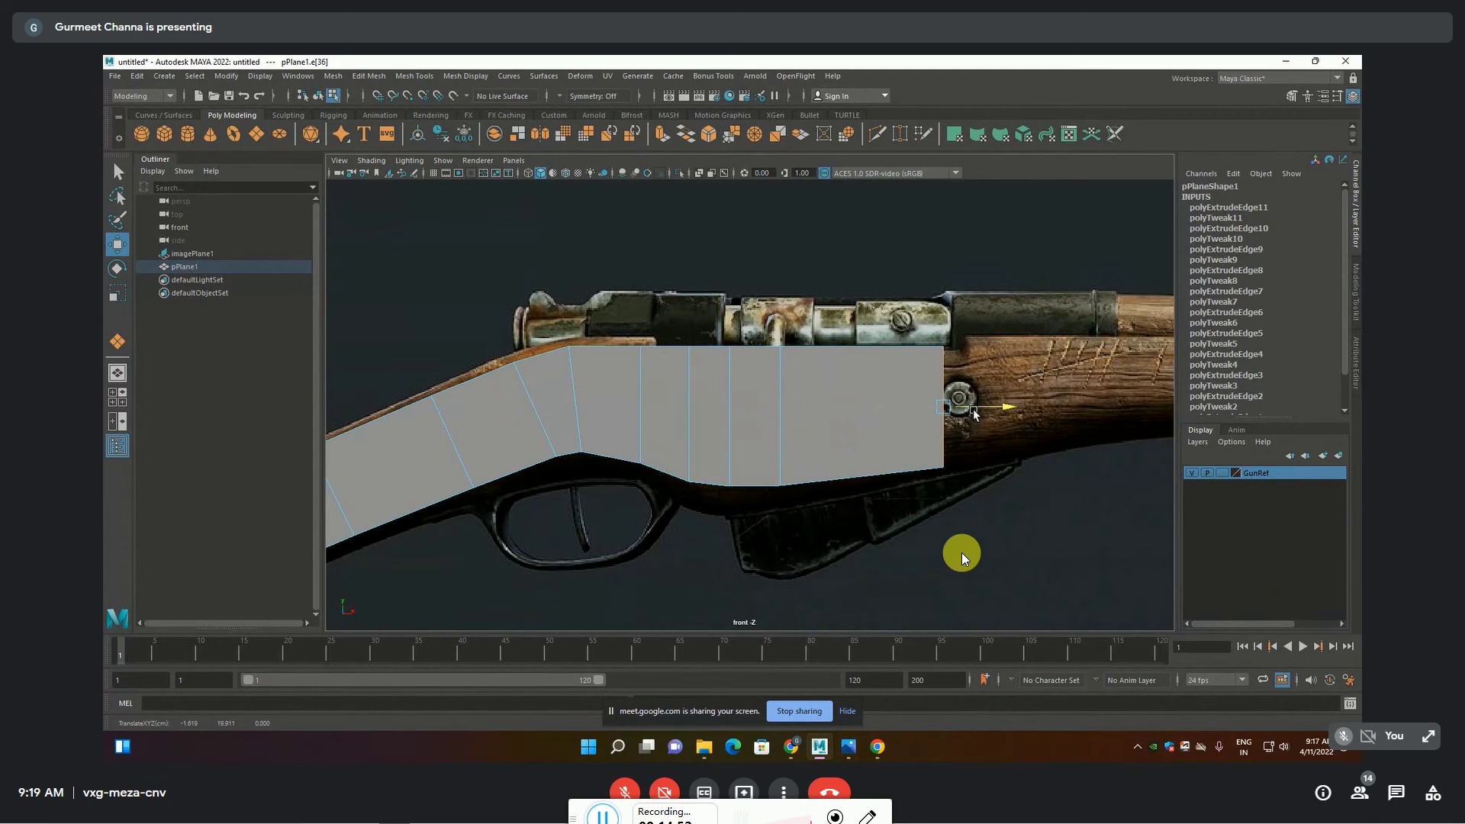
drag(974, 413, 918, 404)
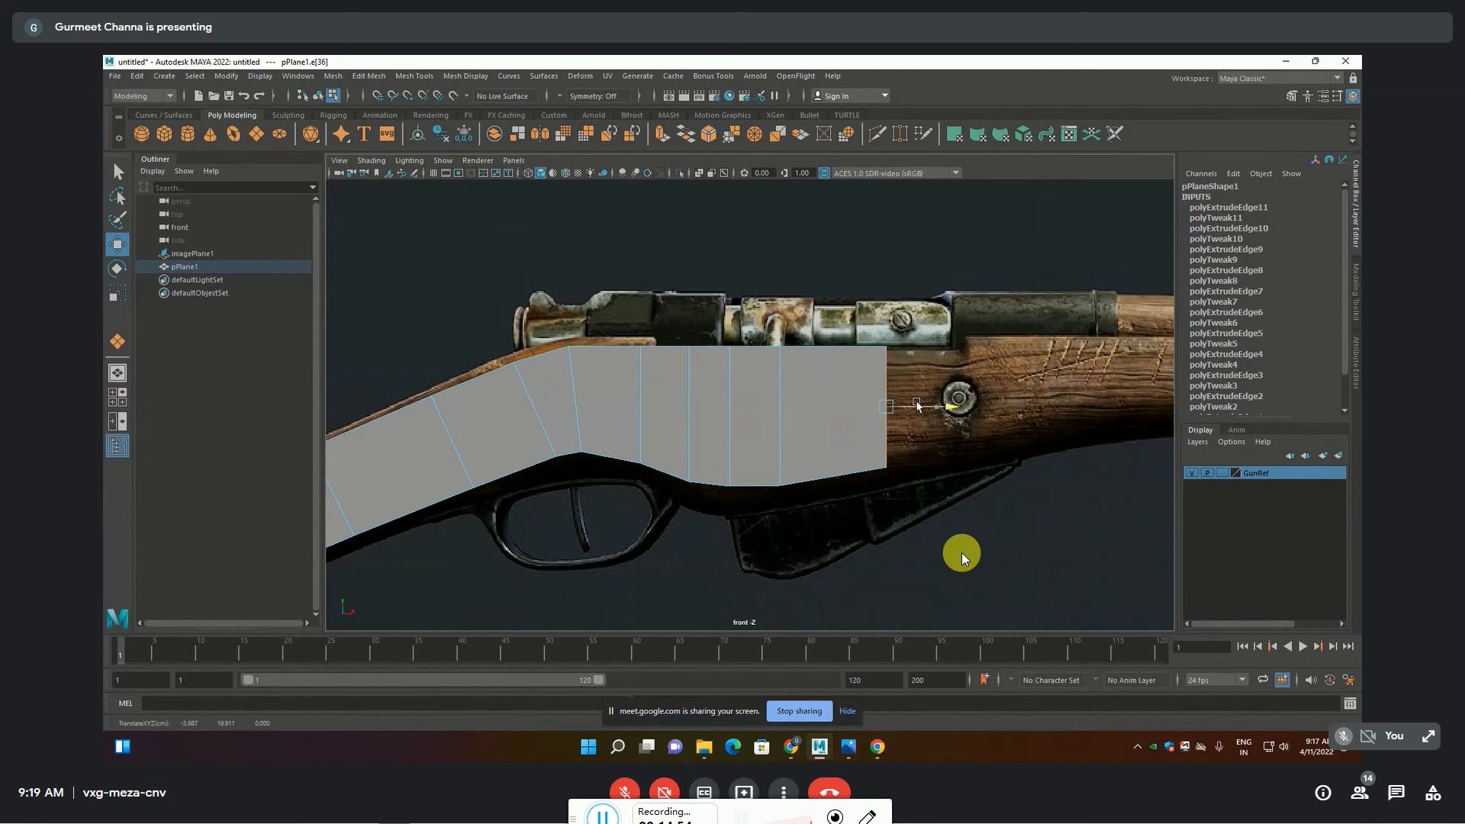
shift+drag(918, 405, 991, 413)
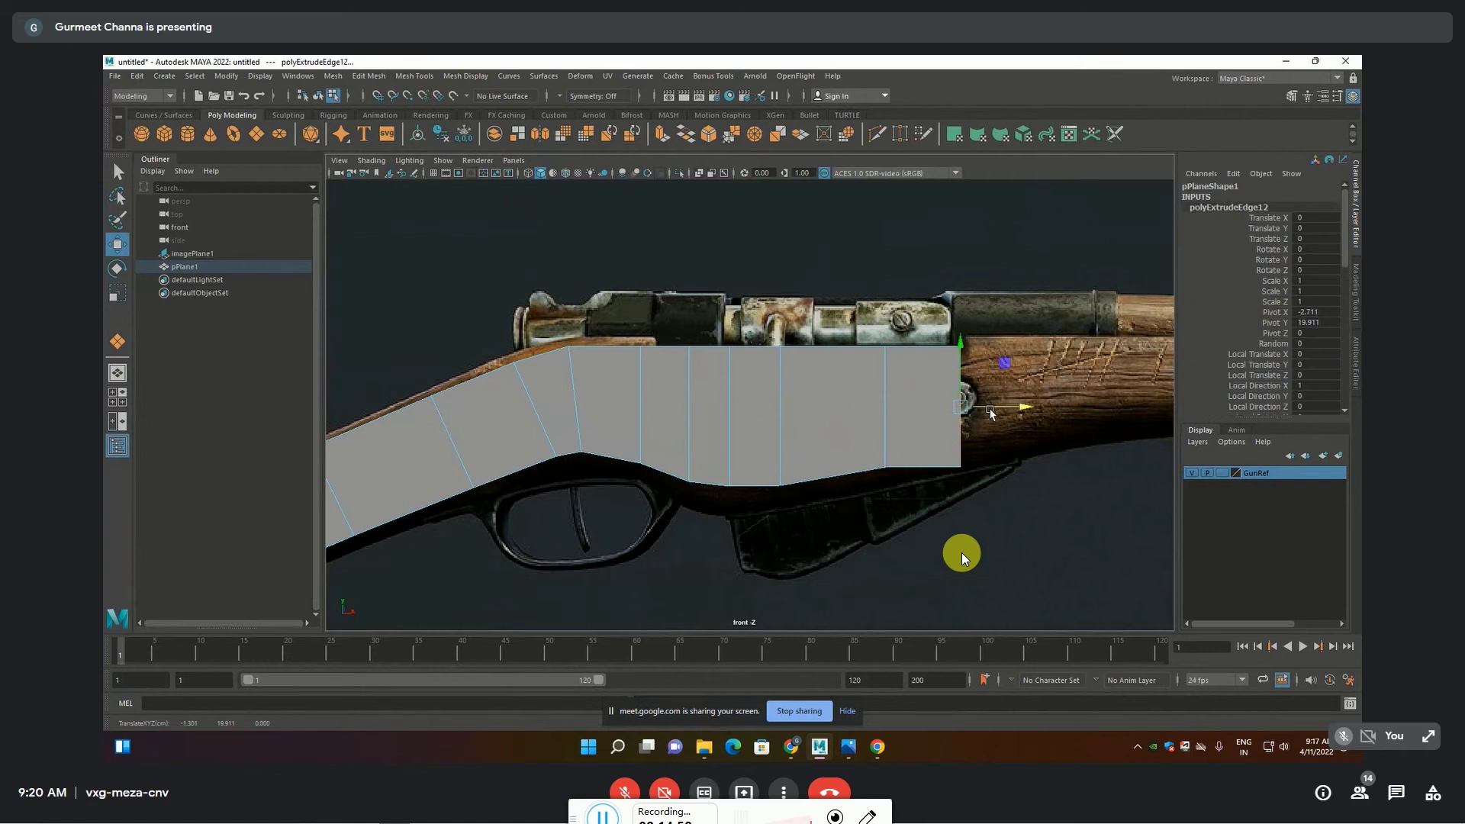
key(F9)
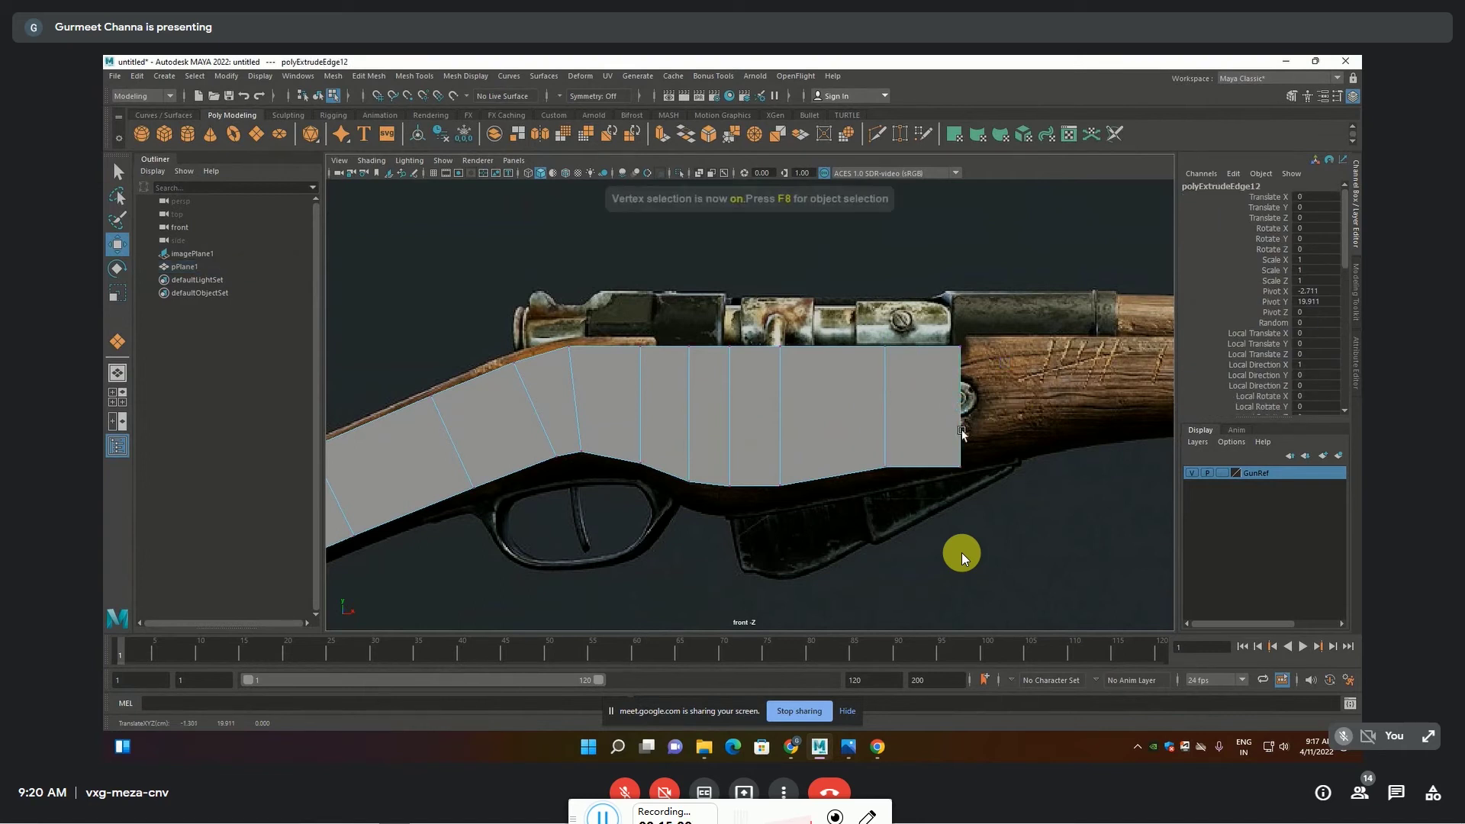
drag(953, 467, 969, 432)
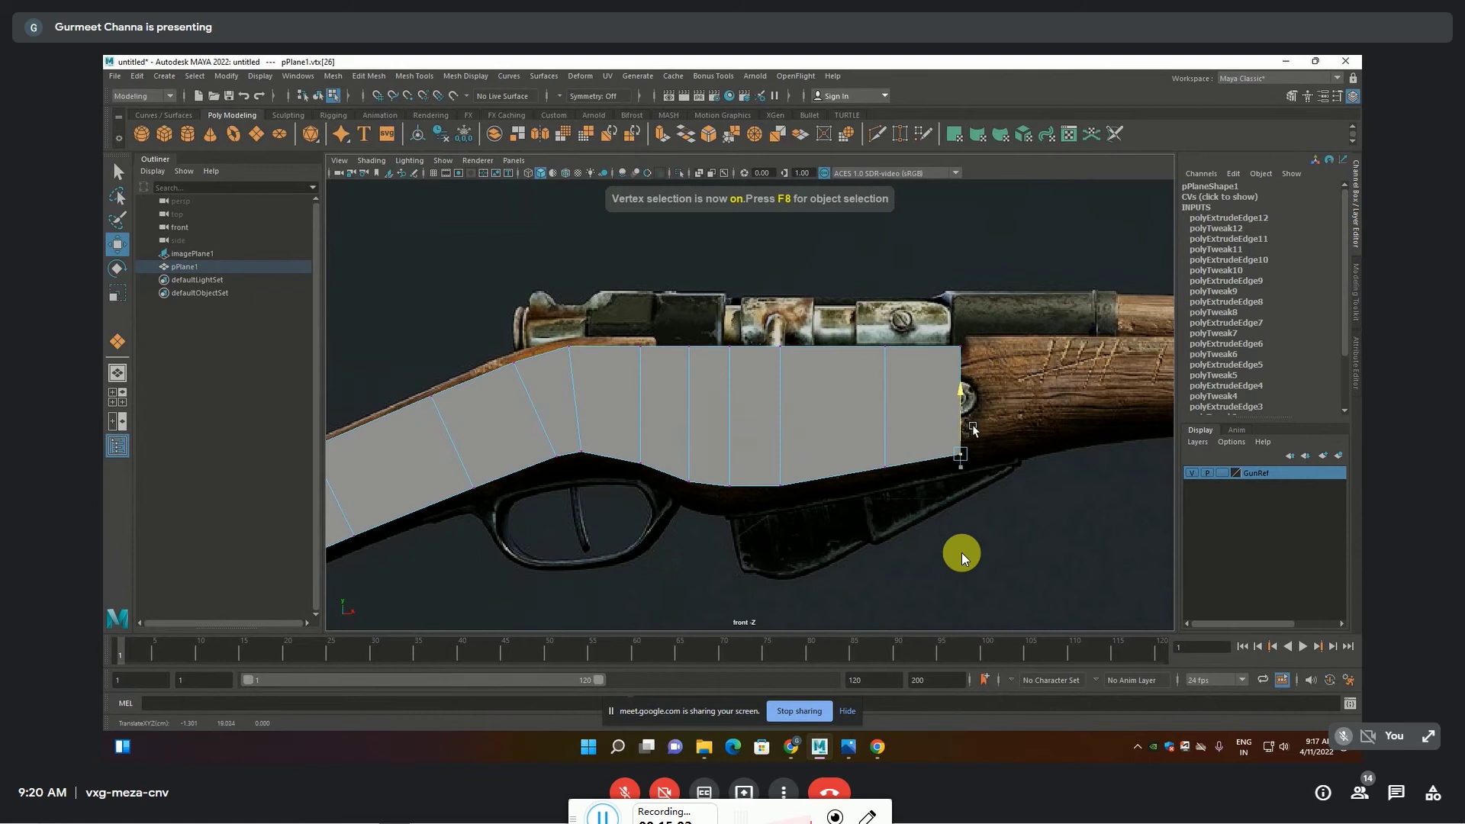
drag(924, 324, 994, 489)
drag(993, 400, 1011, 400)
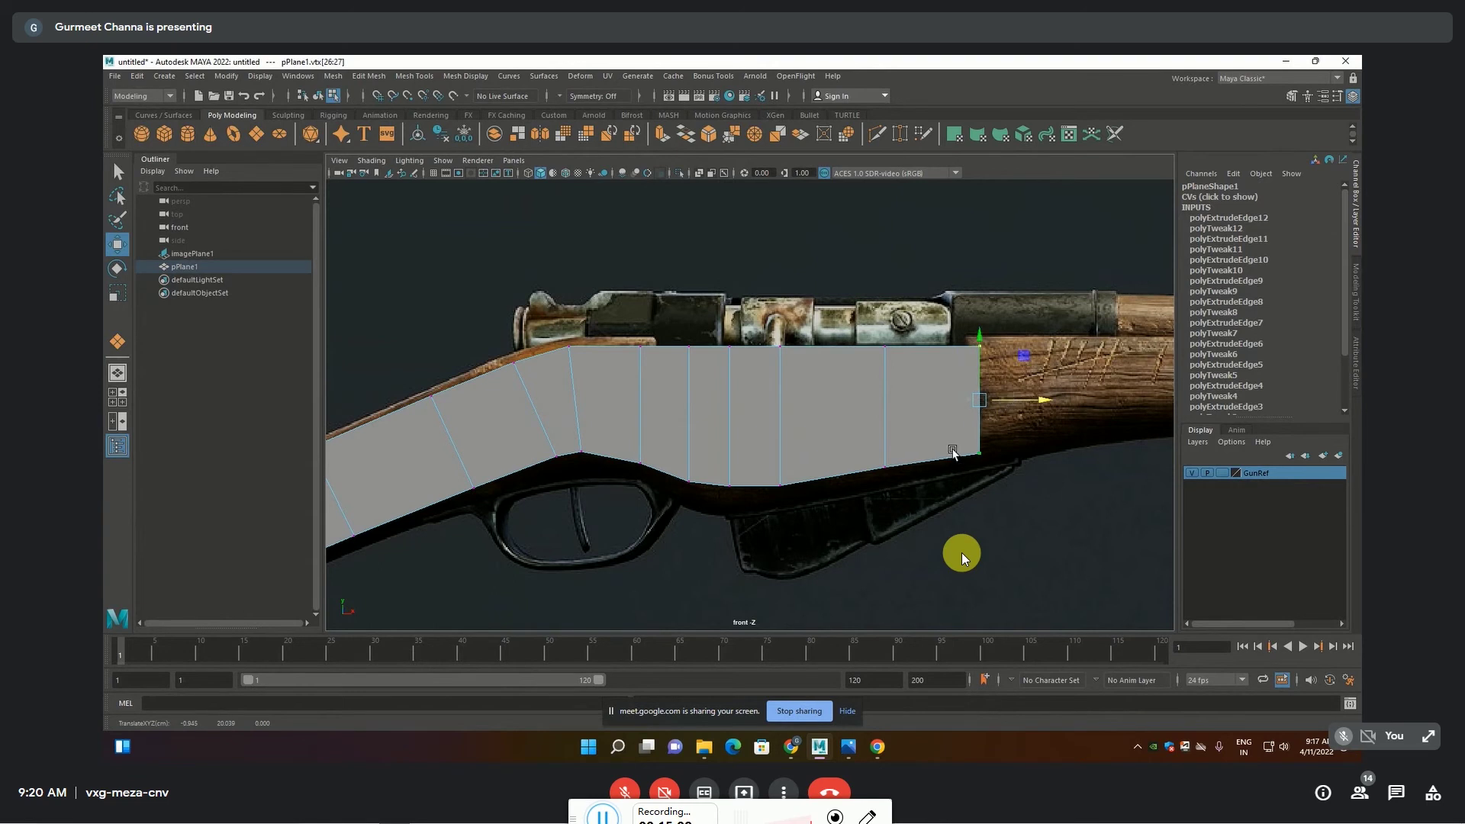
drag(950, 447, 1005, 484)
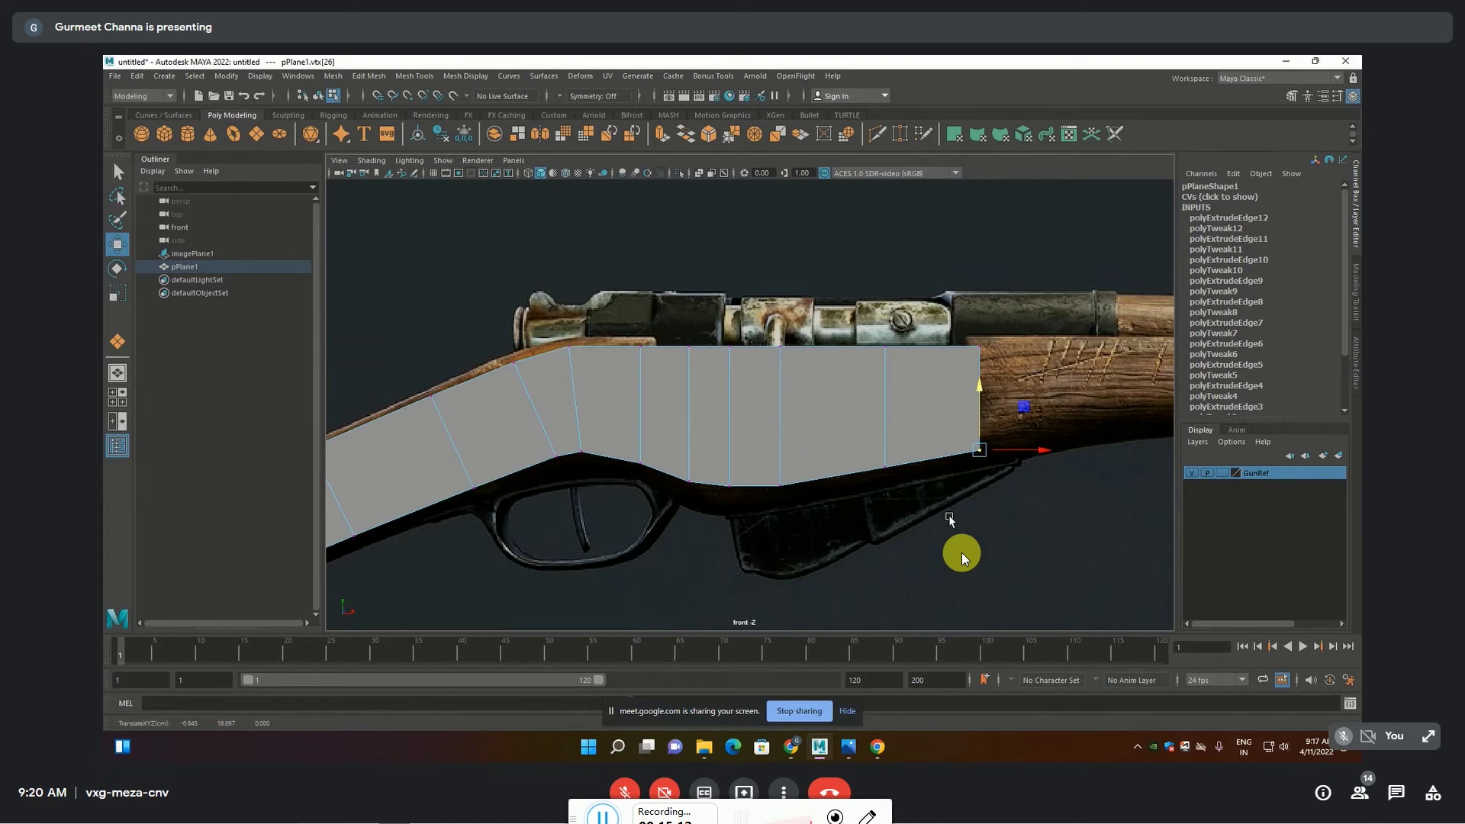
Extend the plane further along the stock and fit its bottom-right corner to the outline
alt+middle_drag(928, 511, 631, 513)
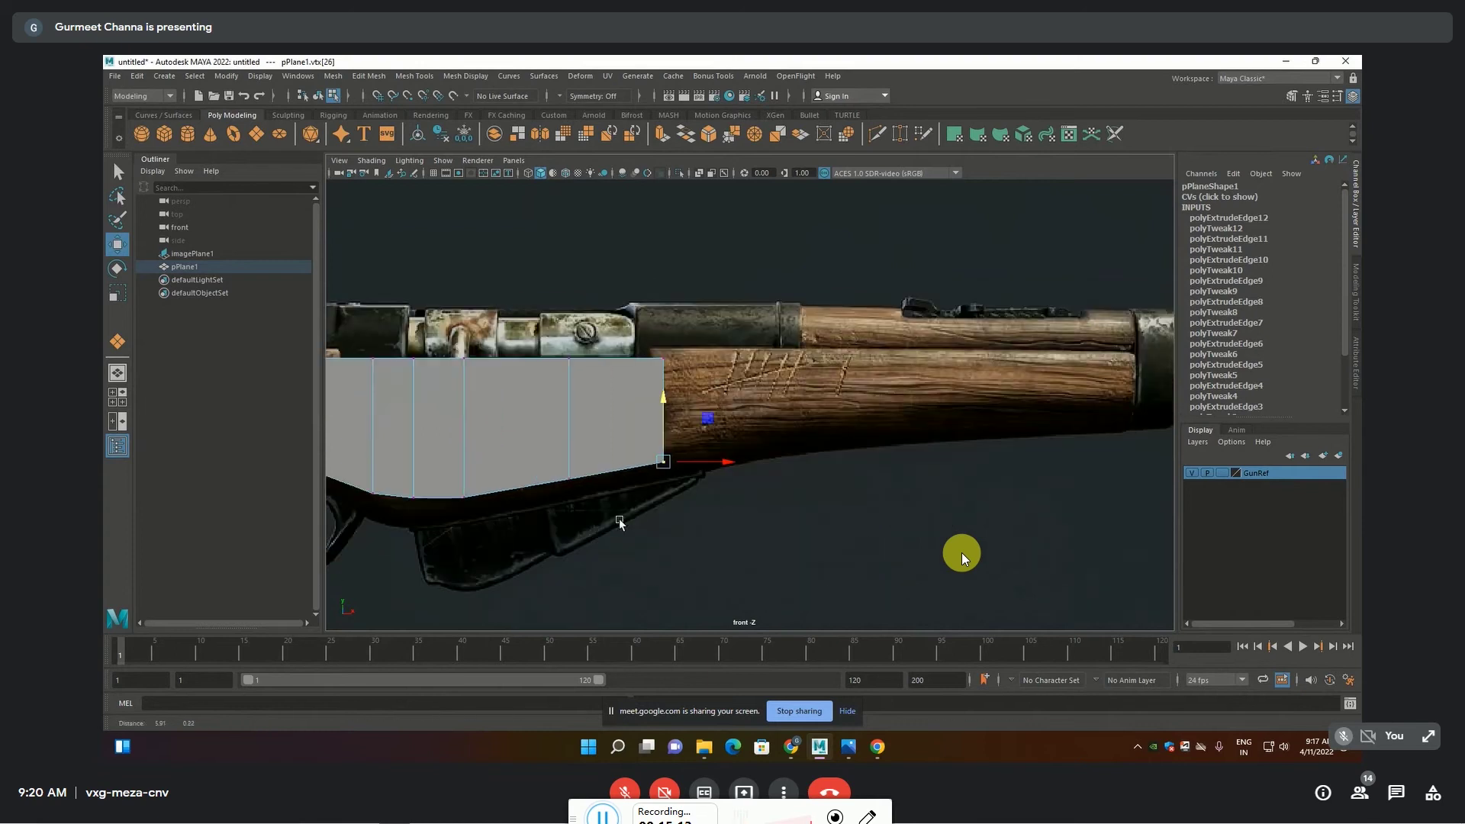
key(F10)
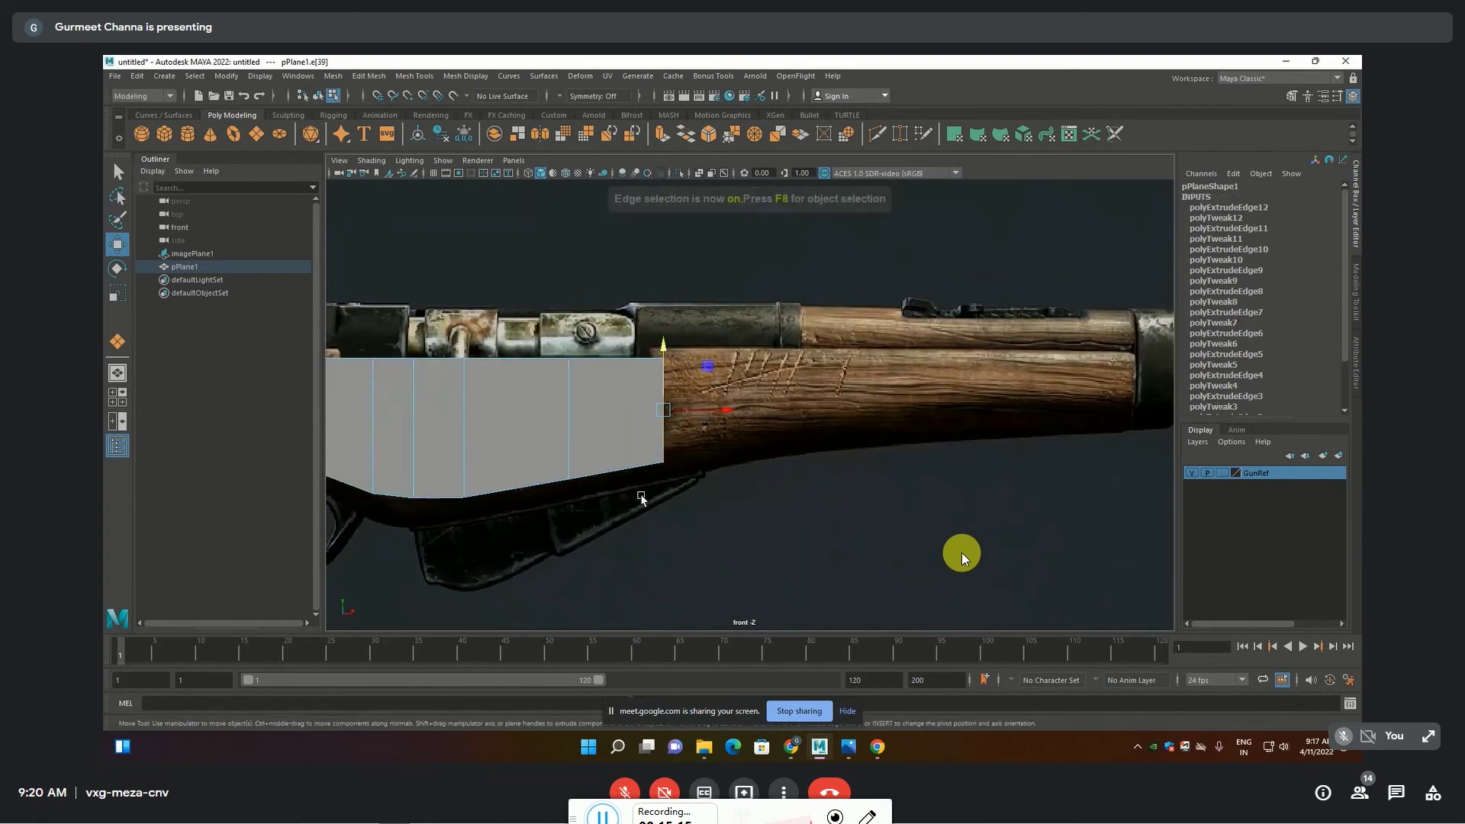
click(663, 420)
shift+drag(699, 405, 860, 395)
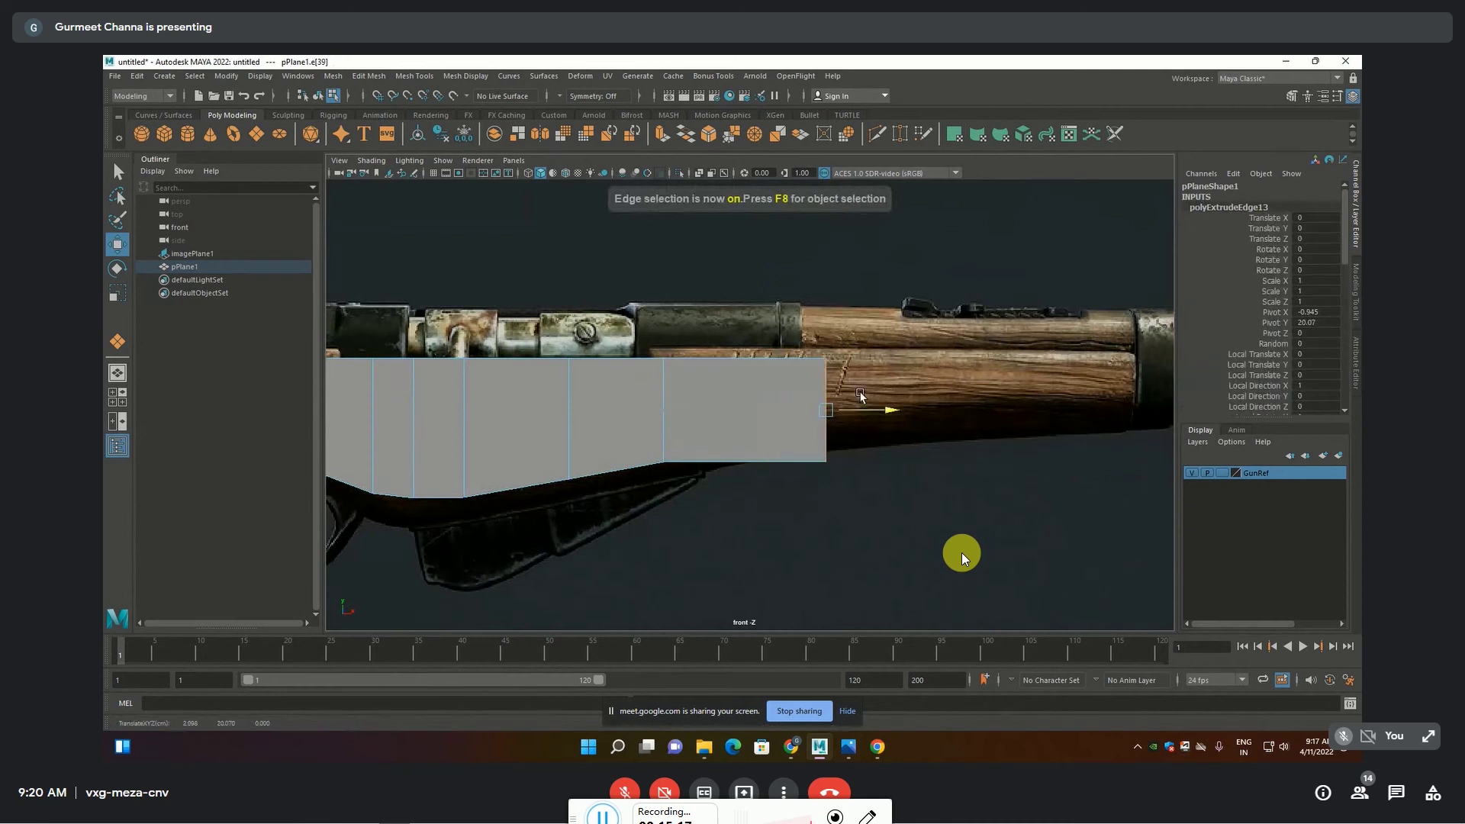
key(F9)
mouse_move(791, 500)
mouse_down()
mouse_move(862, 450)
mouse_move(843, 412)
mouse_up()
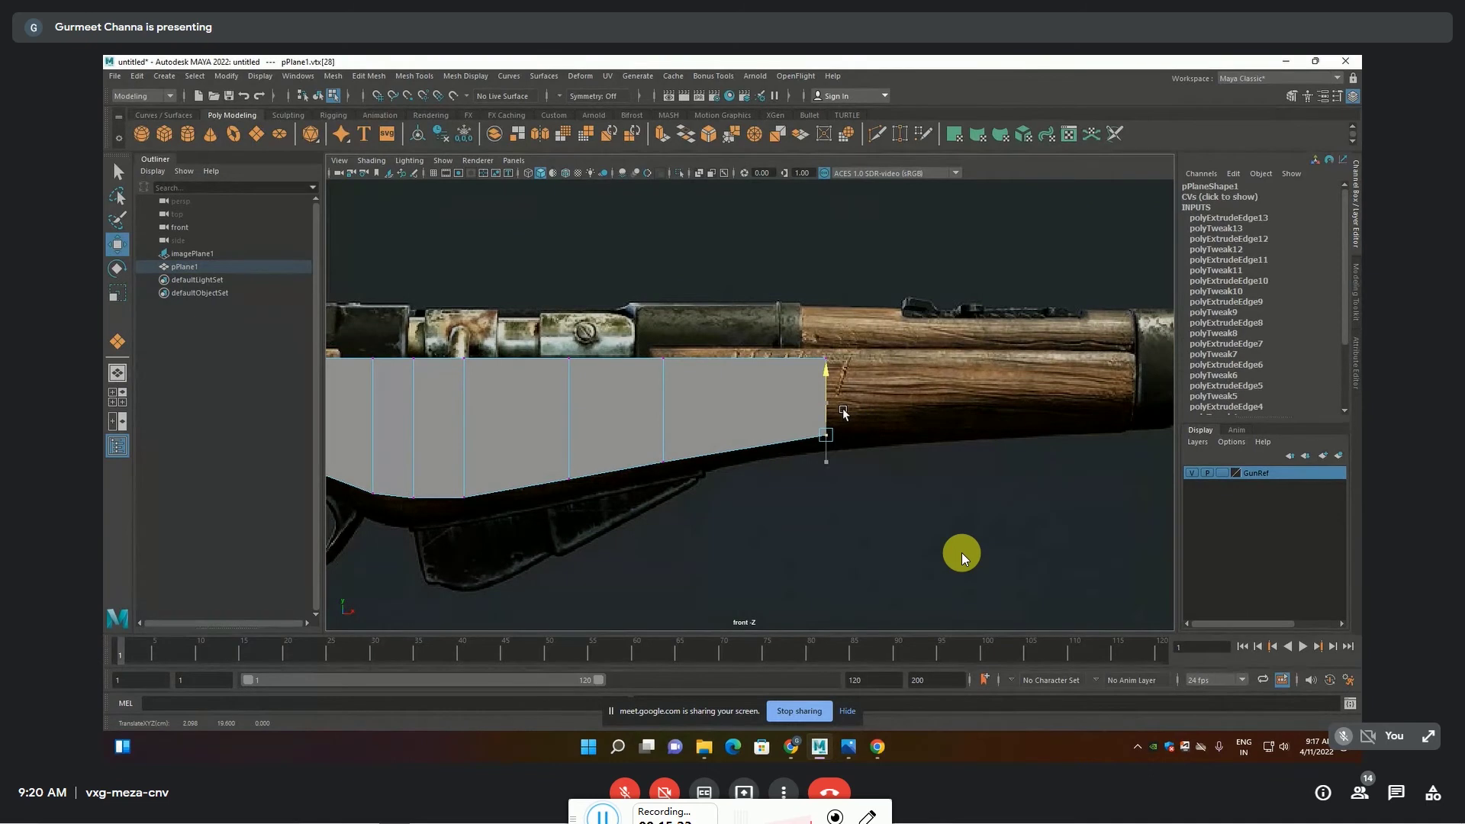
drag(843, 412, 845, 415)
Add another segment rightward and raise its corner to the stock's underside
key(F10)
click(849, 408)
shift+drag(849, 408, 1003, 390)
click(1006, 391)
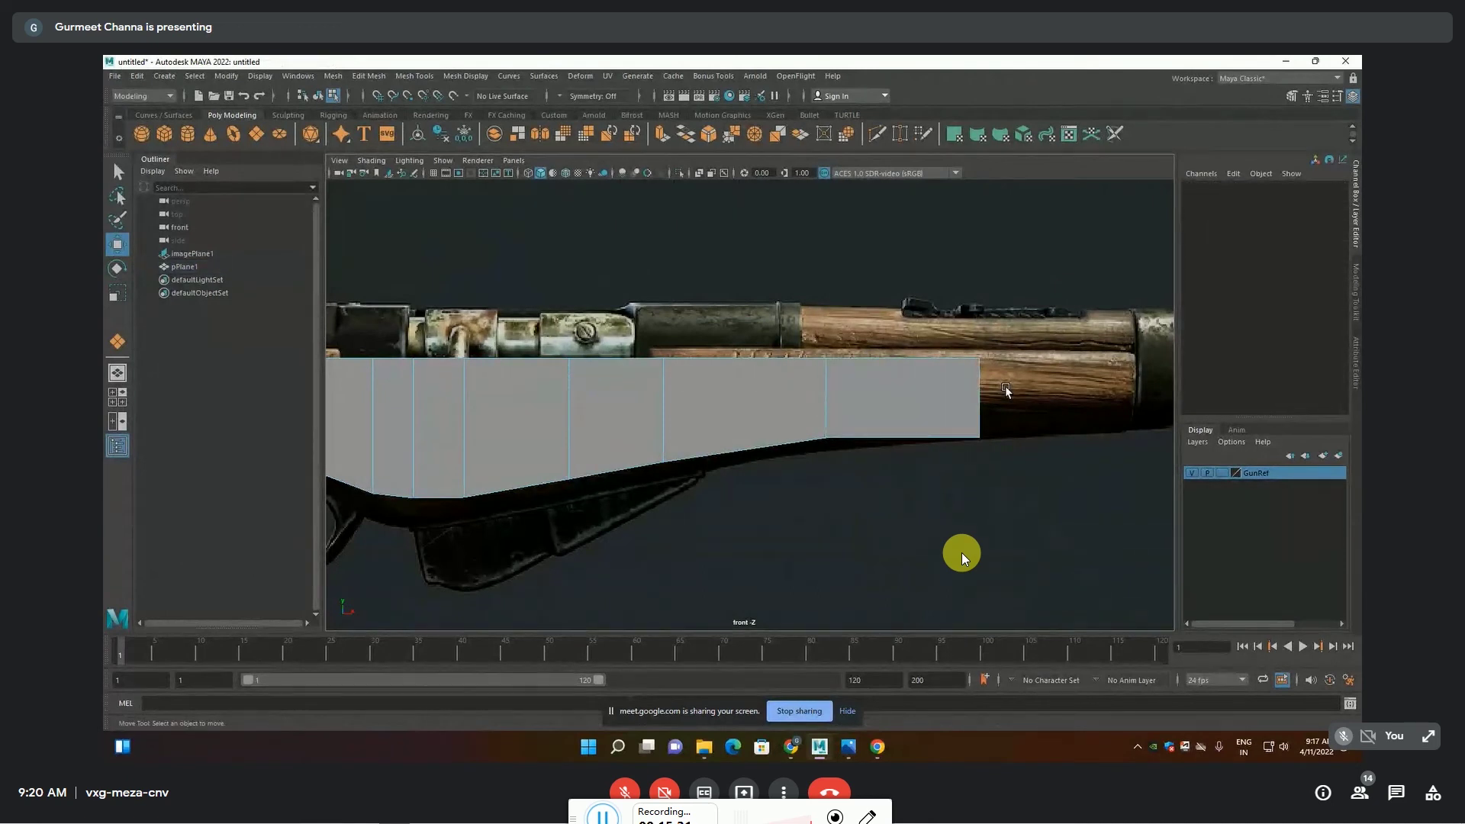
key(F9)
drag(1013, 417, 927, 485)
drag(997, 419, 997, 402)
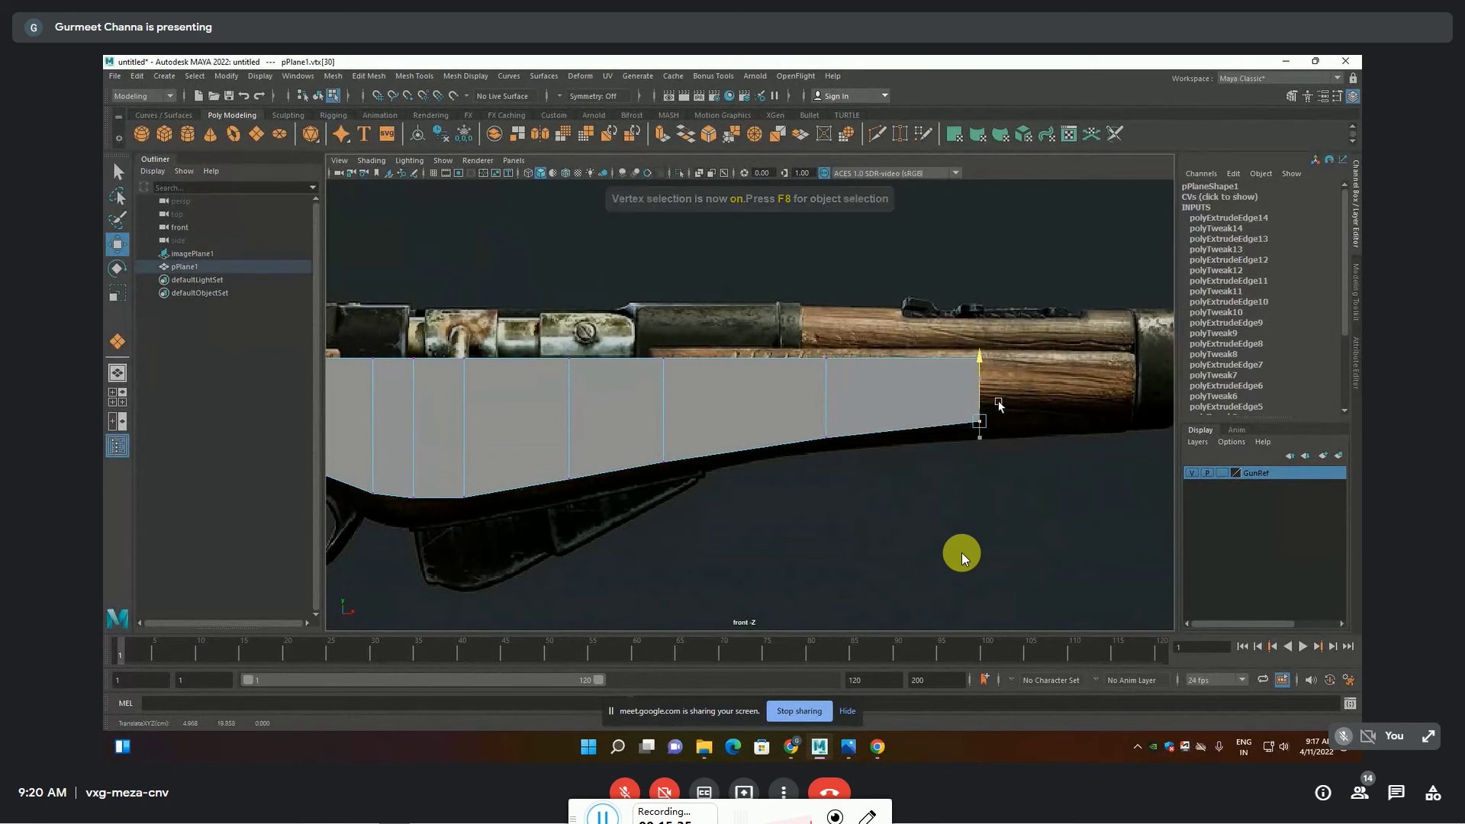
Check the lower joint points along the bottom edge against the stock outline
drag(930, 413, 966, 425)
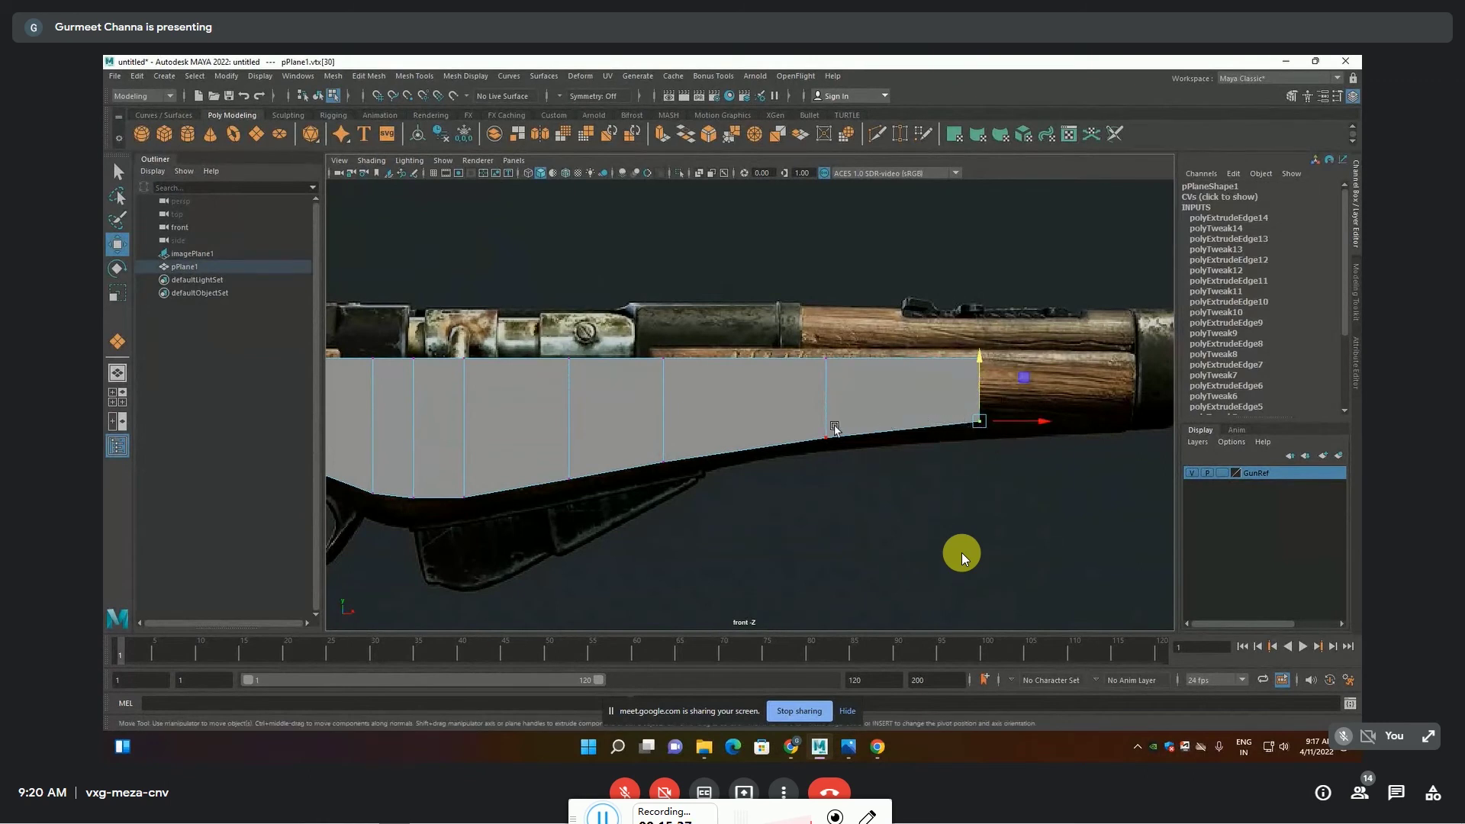
drag(850, 416, 821, 447)
drag(709, 443, 653, 469)
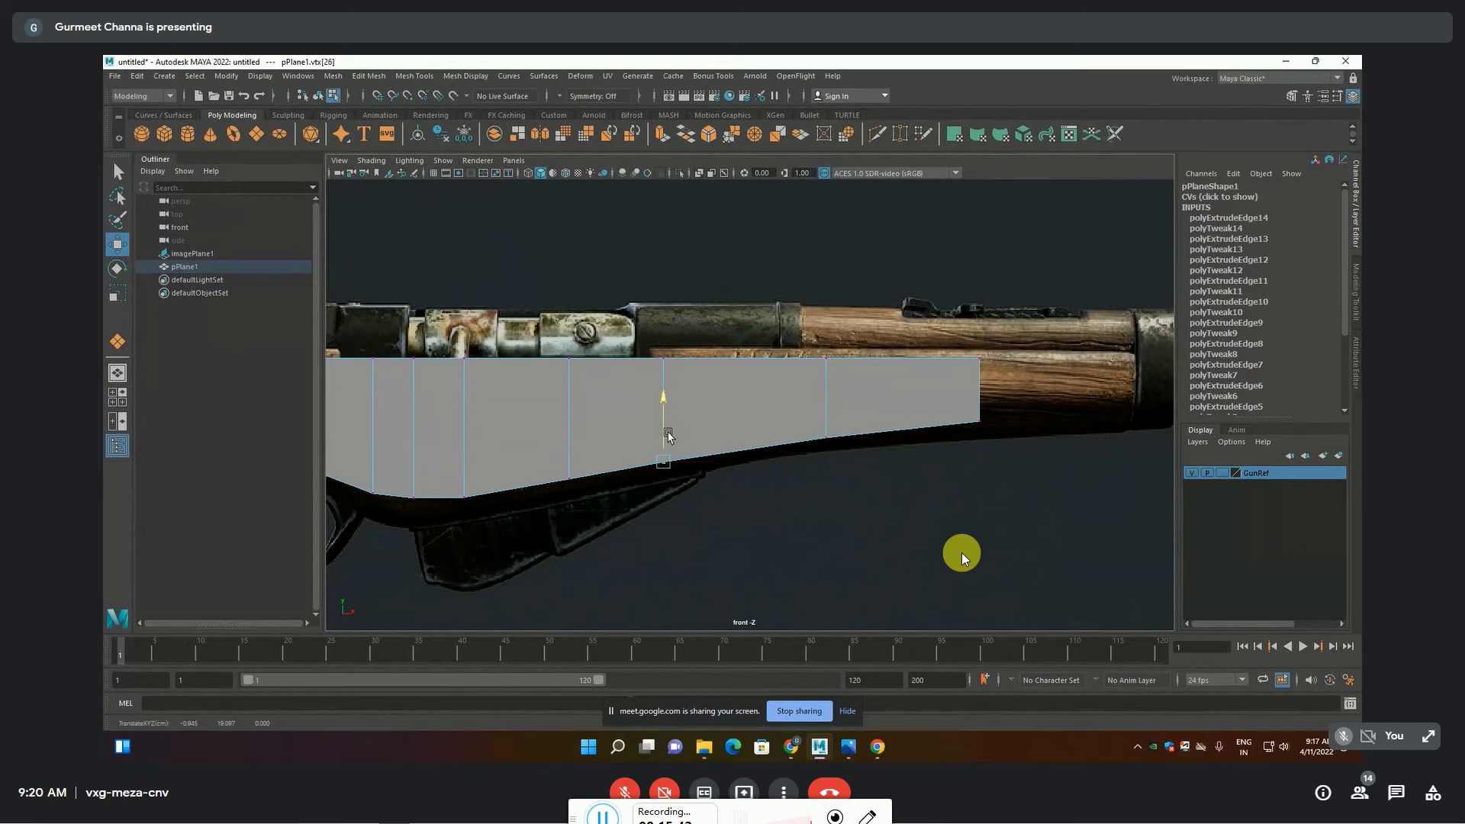
drag(790, 416, 843, 450)
drag(950, 412, 1003, 450)
drag(797, 417, 868, 474)
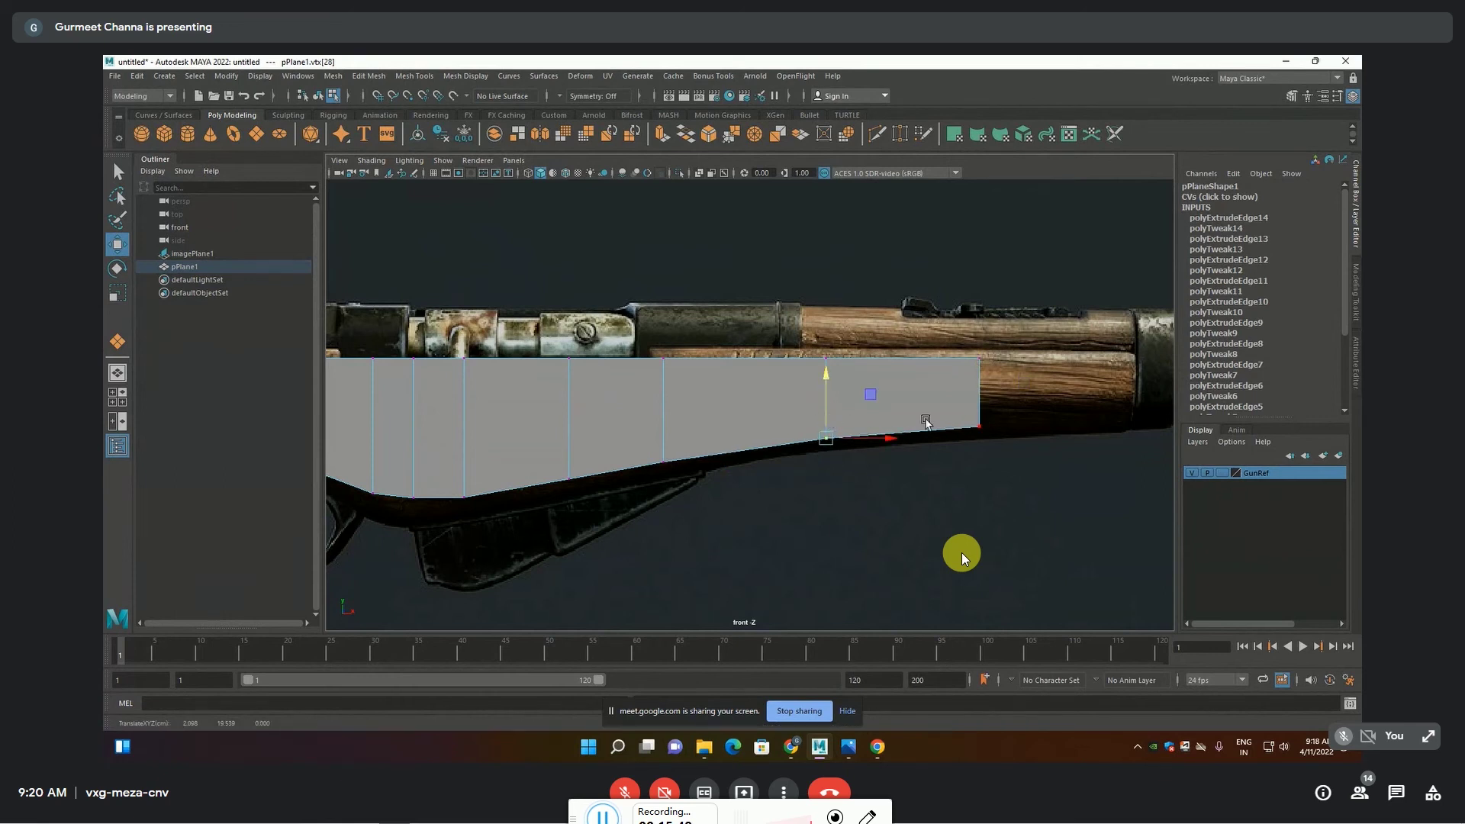
Extrude the end edge toward the rifle's front end and select its new corner points
key(F10)
click(981, 392)
key(ctrl+e)
drag(983, 392, 1158, 402)
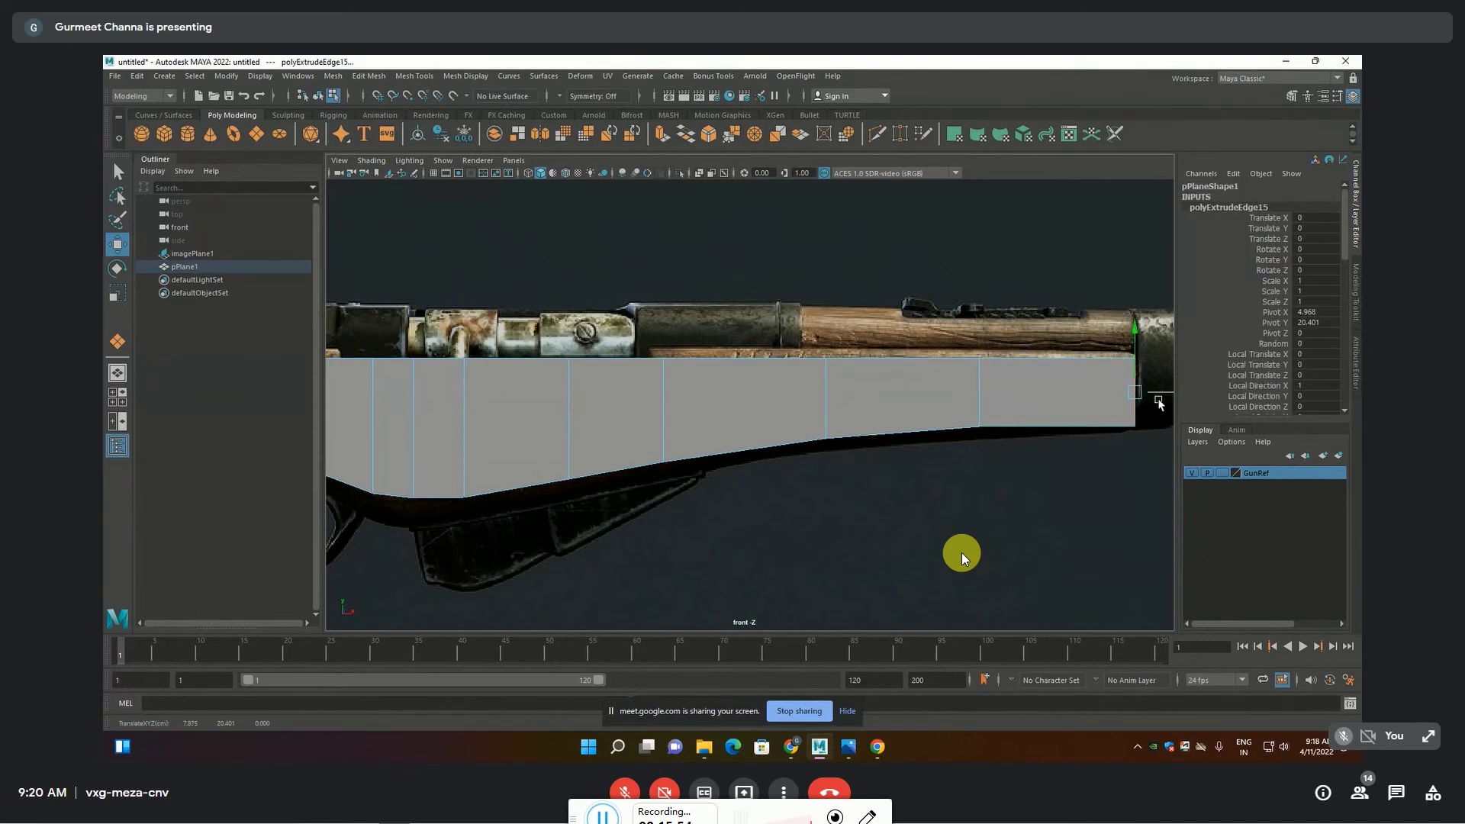
key(F9)
drag(1105, 452, 1157, 405)
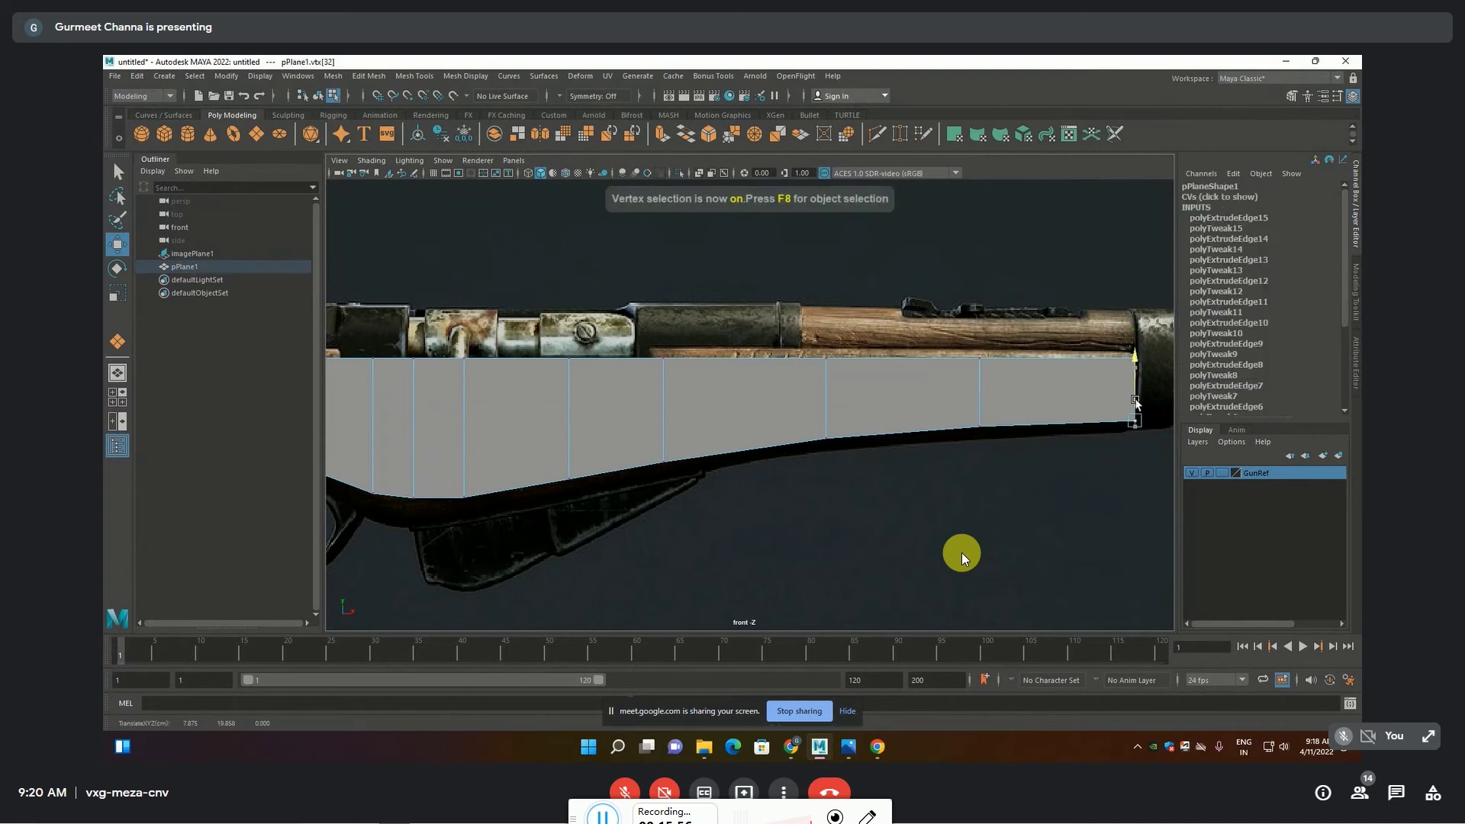
Assign the plane a new Lambert material with raised Transparency, then zoom in on the stock
click(1061, 450)
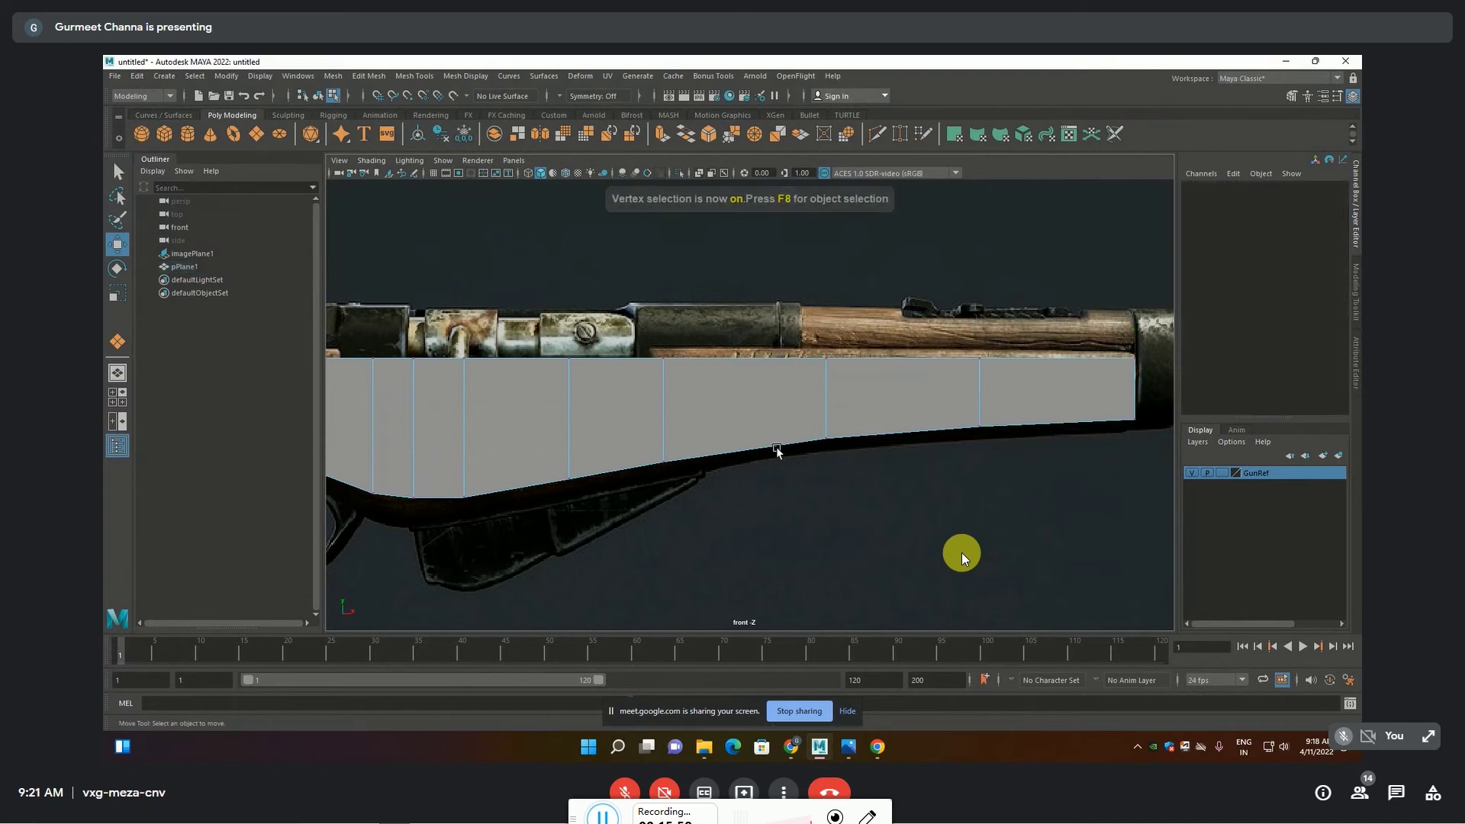
alt+middle_drag(488, 447, 923, 441)
scroll(554, 406, up, 3)
scroll(861, 344, up, 2)
scroll(650, 507, down, 3)
scroll(807, 425, up, 2)
scroll(827, 402, up, 1)
scroll(860, 406, up, 2)
scroll(768, 408, up, 2)
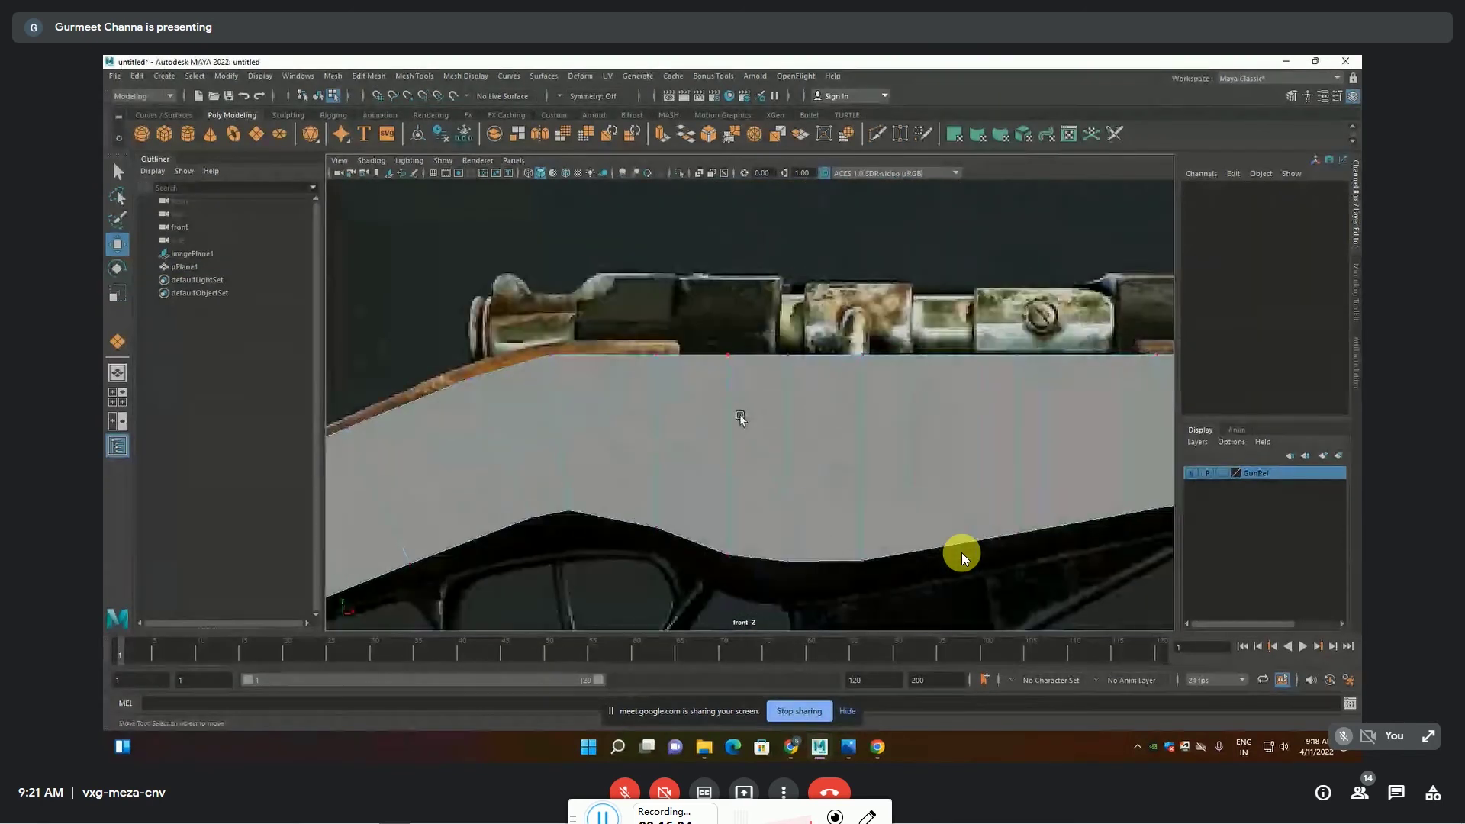
mouse_move(739, 389)
right_down()
mouse_move(725, 734)
mouse_move(725, 707)
right_up()
drag(1203, 344, 1305, 347)
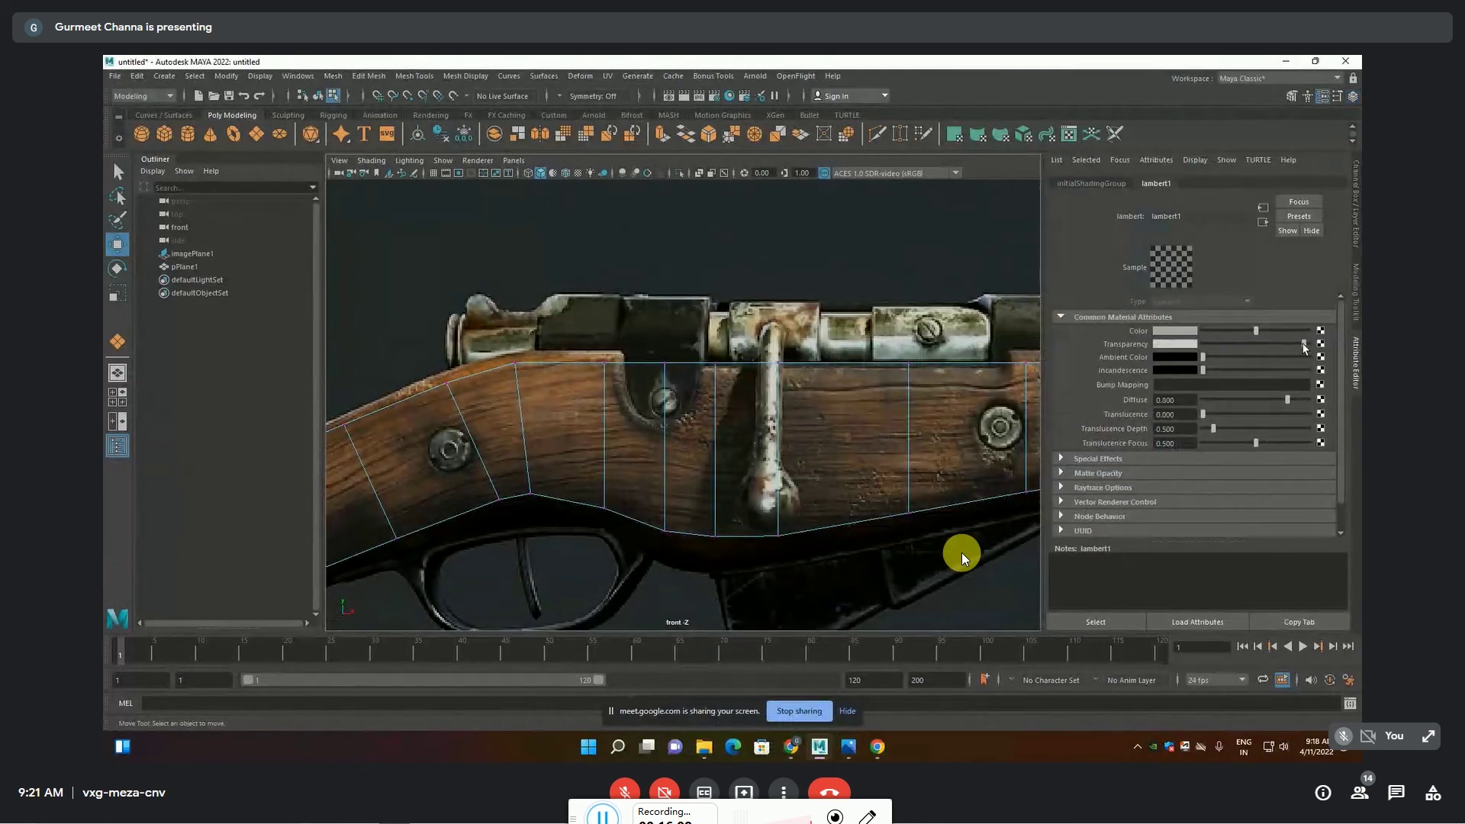
alt+middle_drag(783, 392, 745, 353)
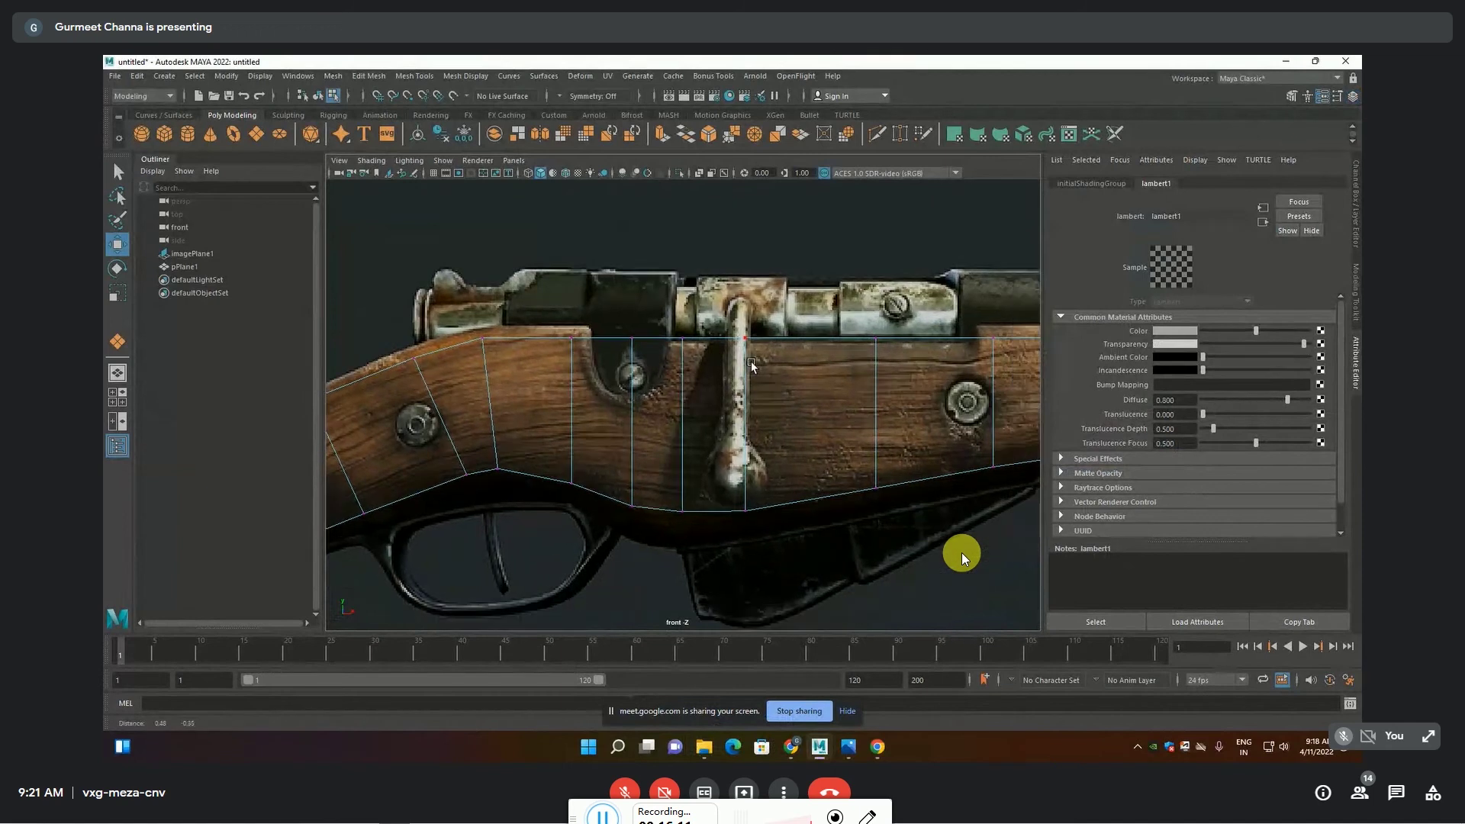
scroll(595, 357, up, 2)
scroll(495, 352, up, 2)
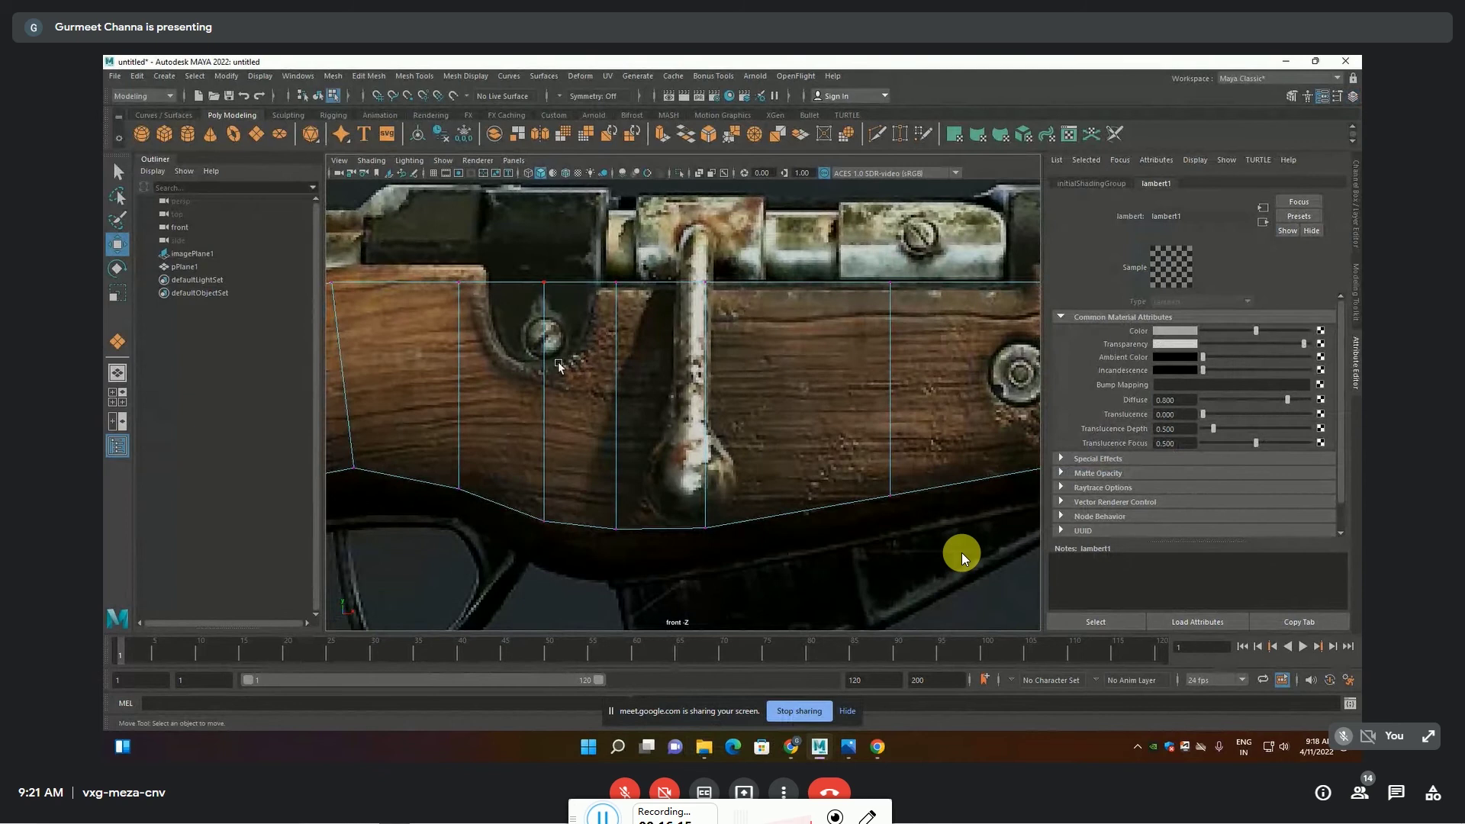
Multi-Cut new edges from the top edge around the bolt socket's curve
click(415, 77)
click(431, 201)
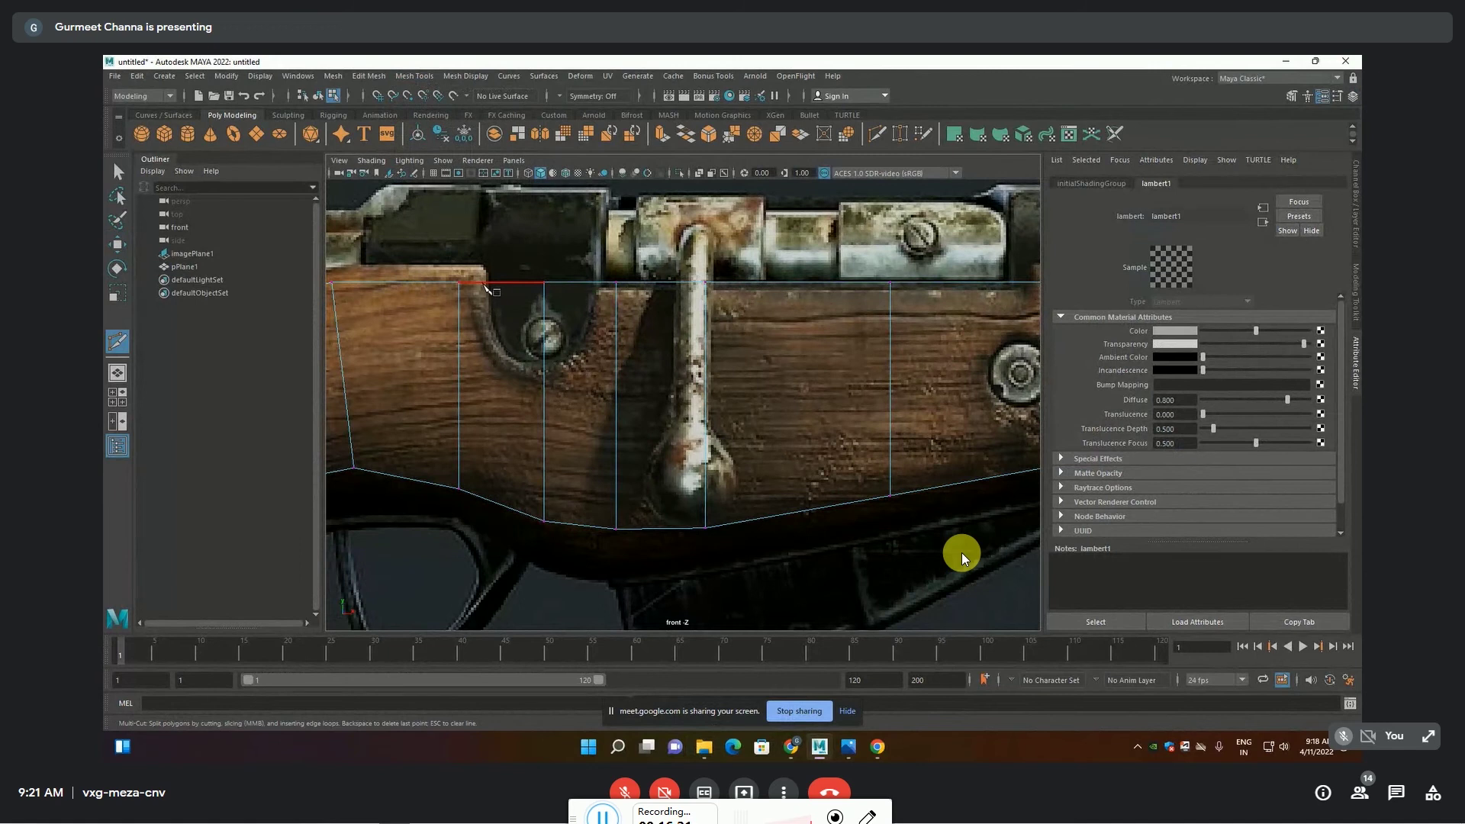
click(487, 283)
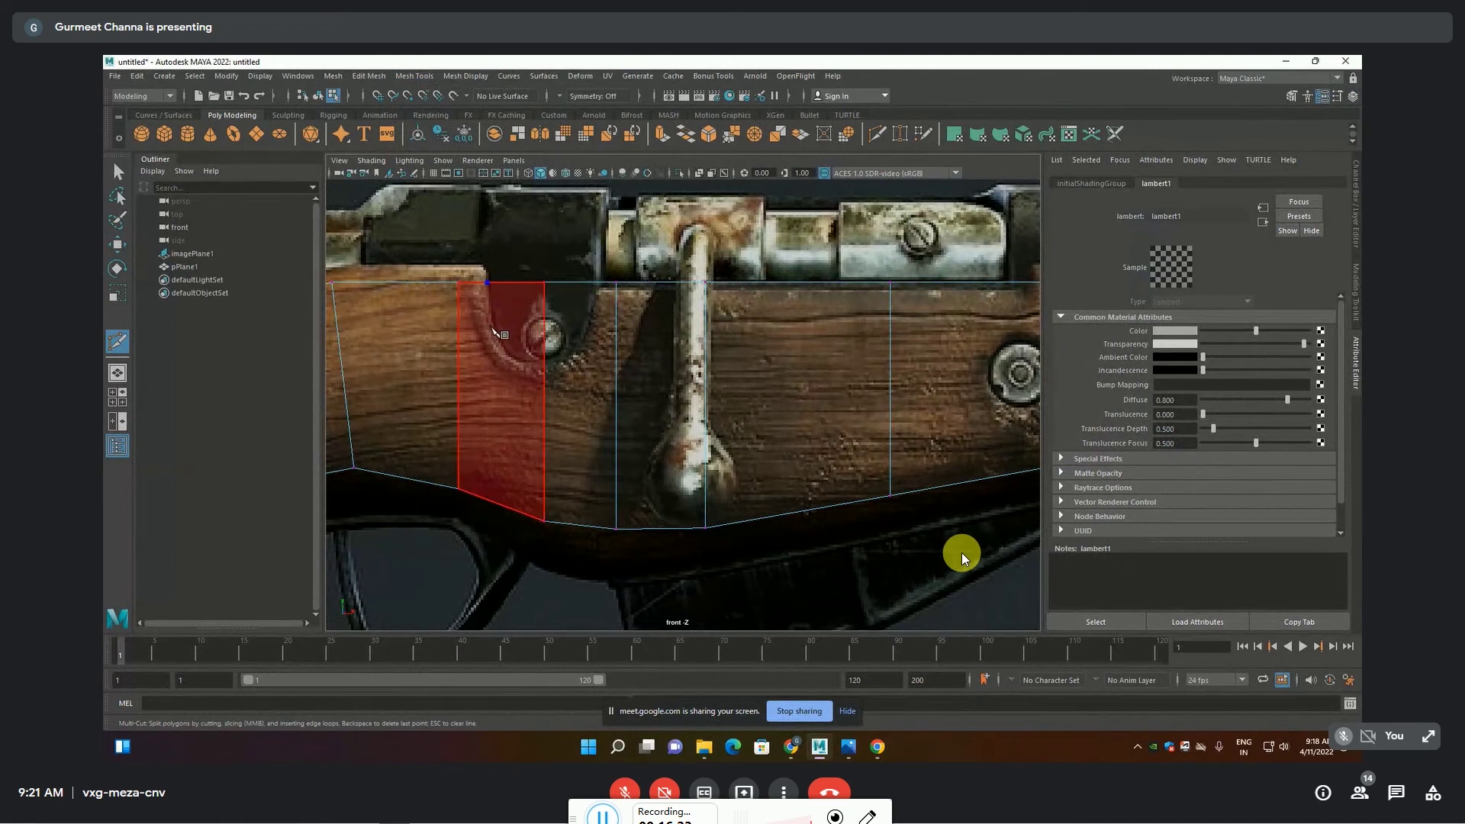
click(494, 334)
click(517, 362)
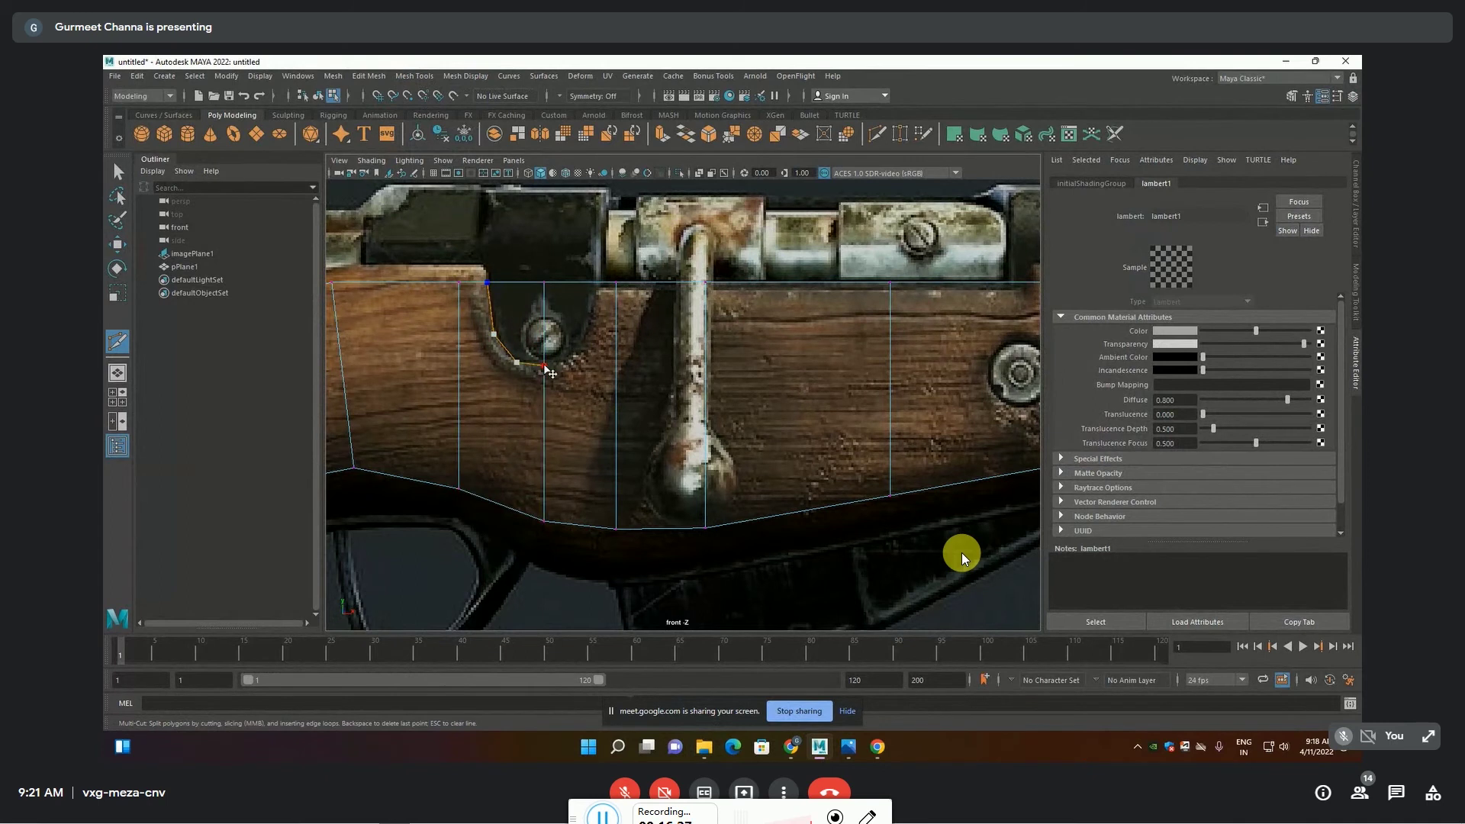
click(575, 357)
click(591, 330)
click(597, 283)
key(Return)
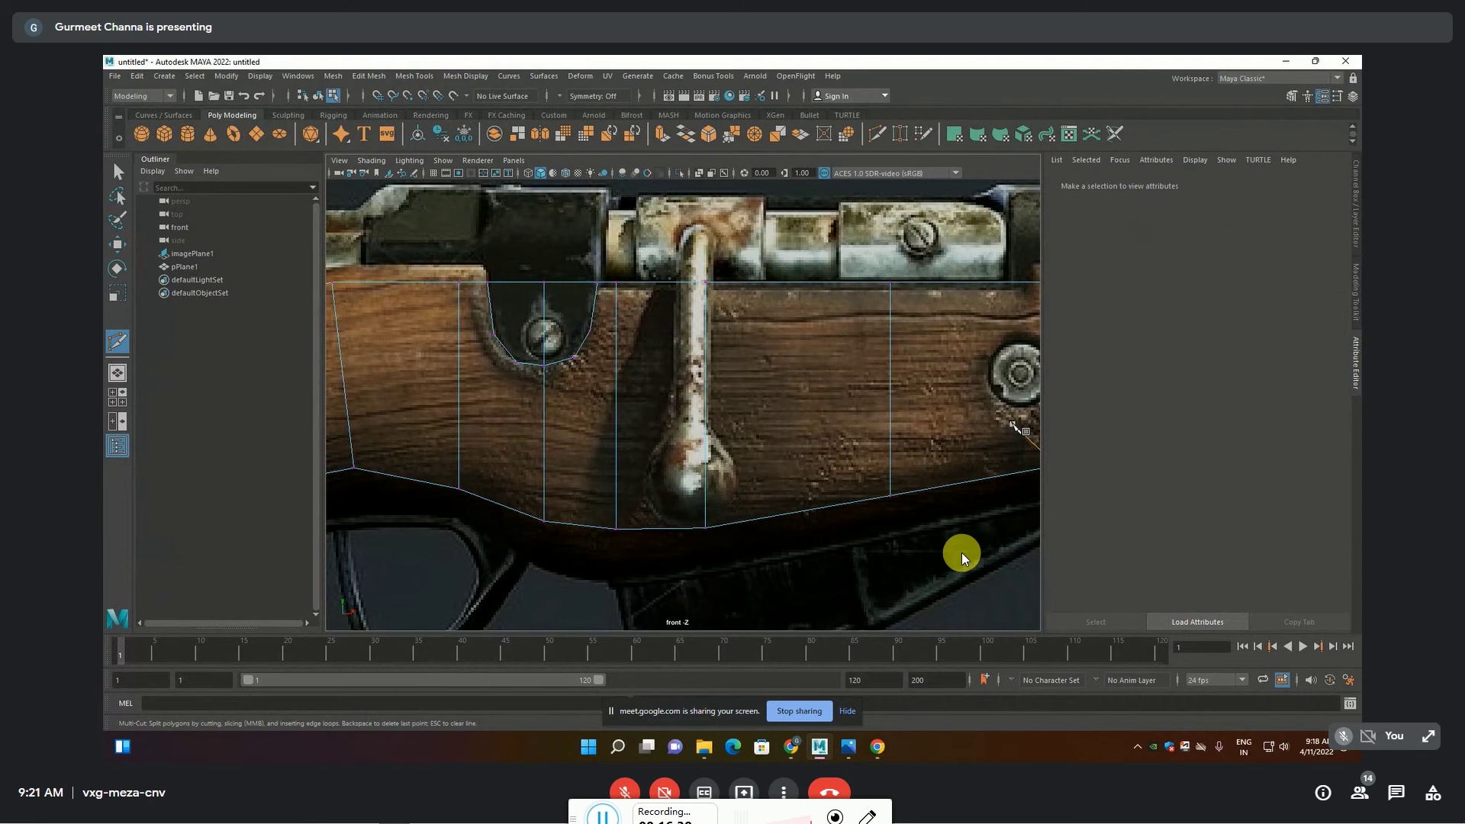
Delete the face inside the socket cutout
click(575, 357)
key(F11)
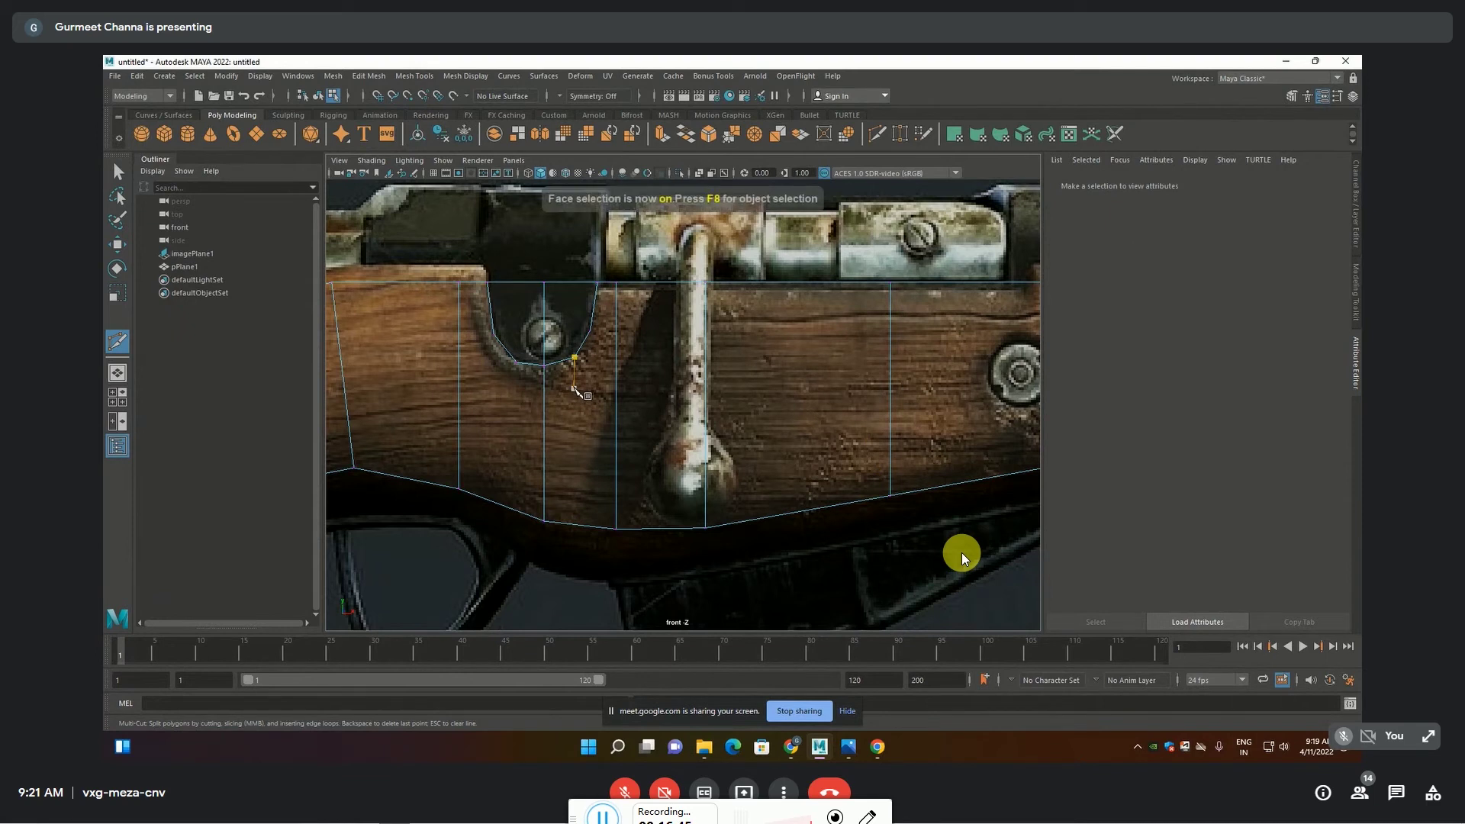
key(q)
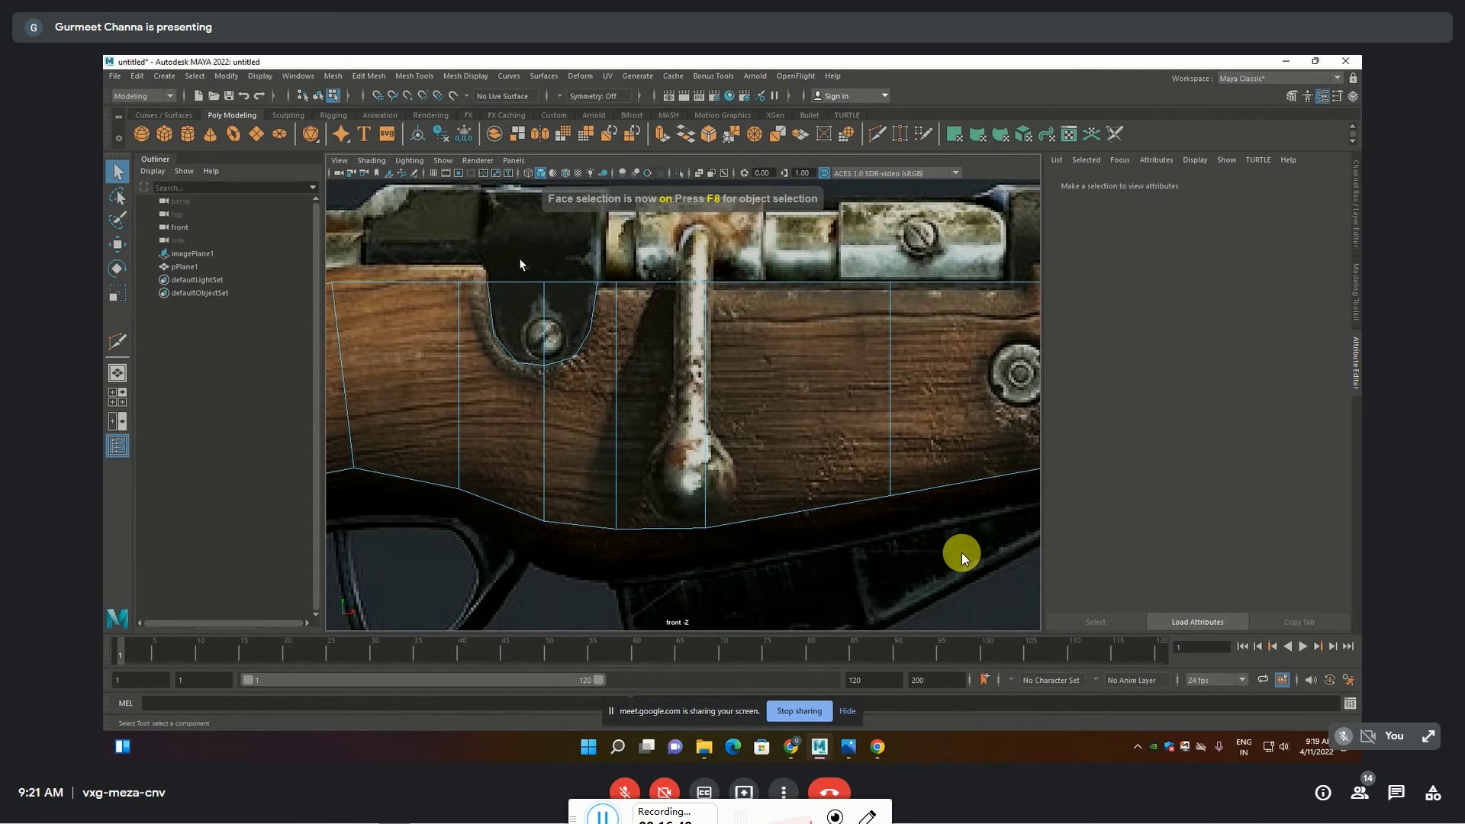
click(563, 339)
key(Delete)
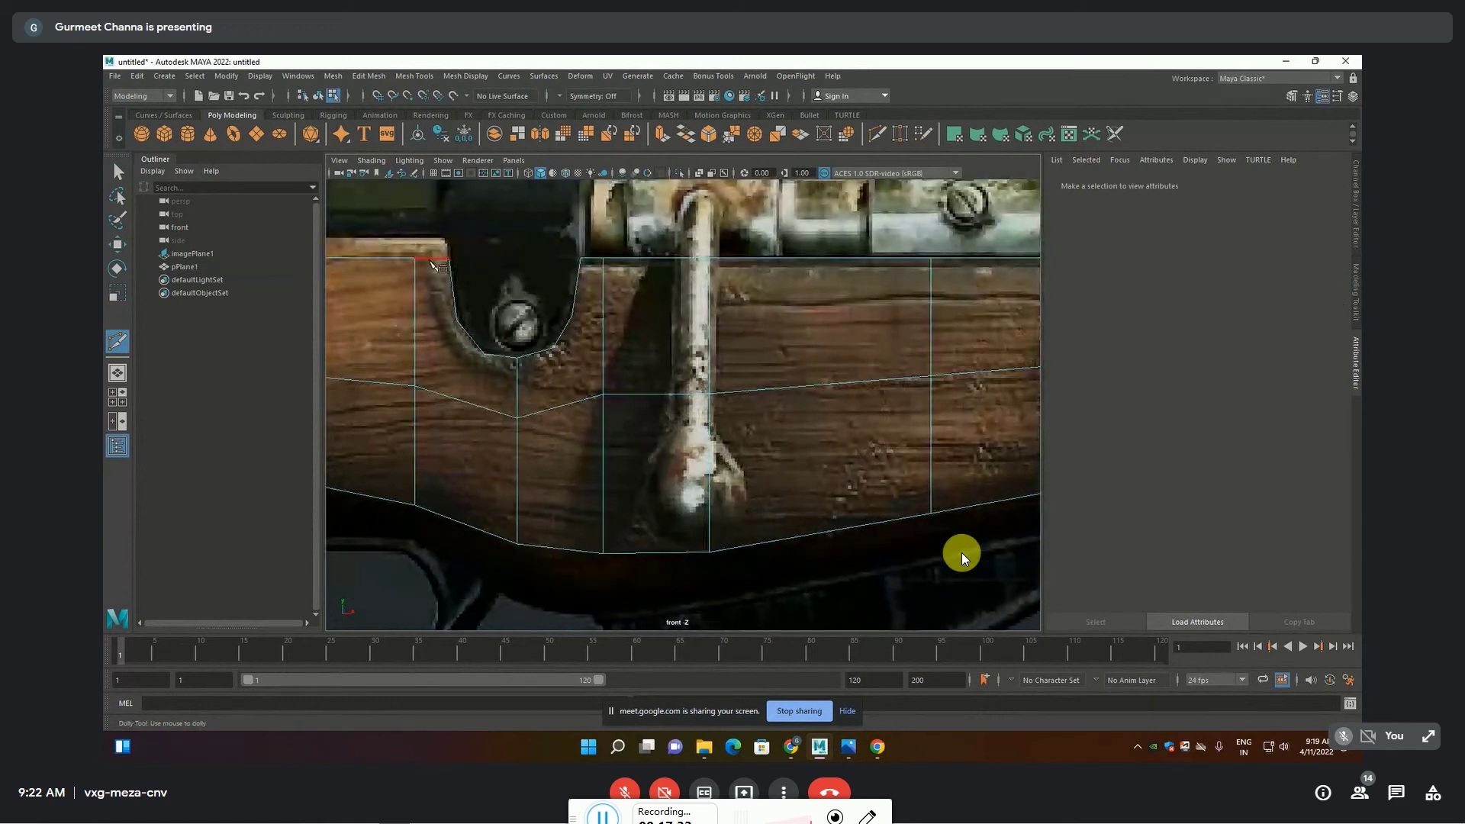
Double-click the edge below the socket cutout to begin the offset edge loop
double_click(821, 487)
double_click(821, 485)
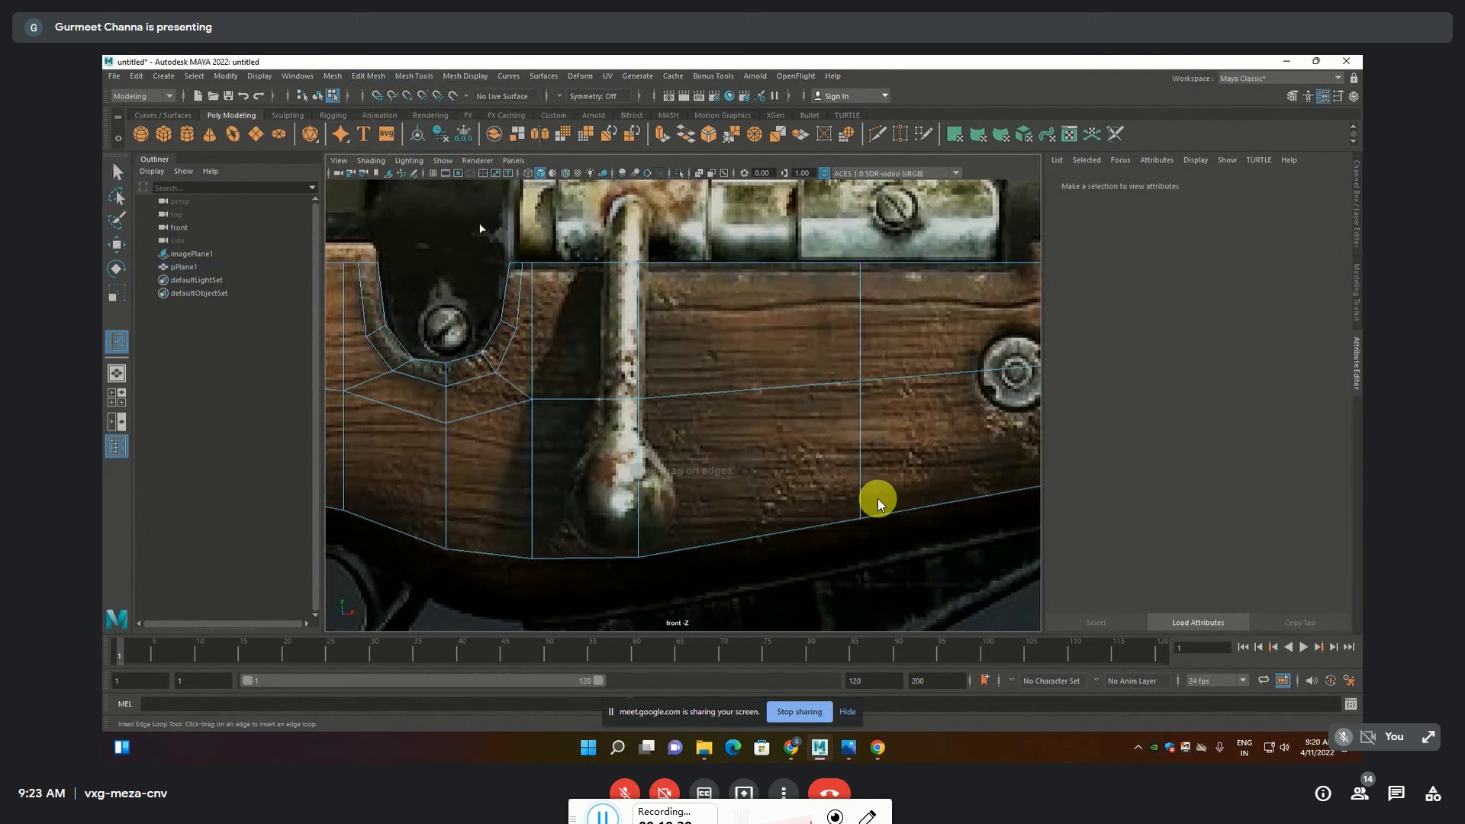
Insert an edge loop across the stock mesh with the Insert Edge Loop tool
click(541, 327)
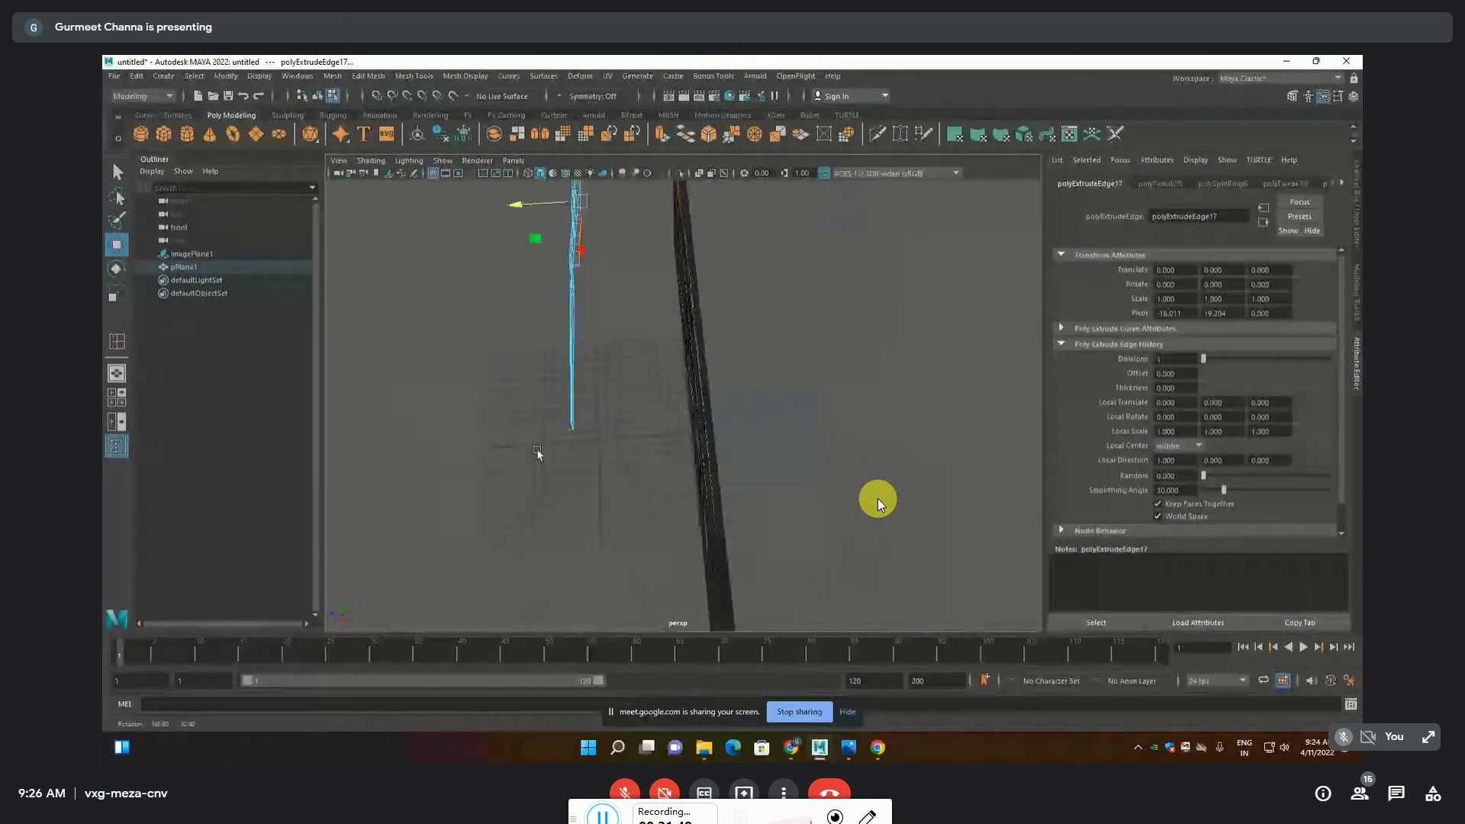
In the maximized front view, raise the butt's extruded top edge to the reference wood
alt+drag(651, 432, 689, 424)
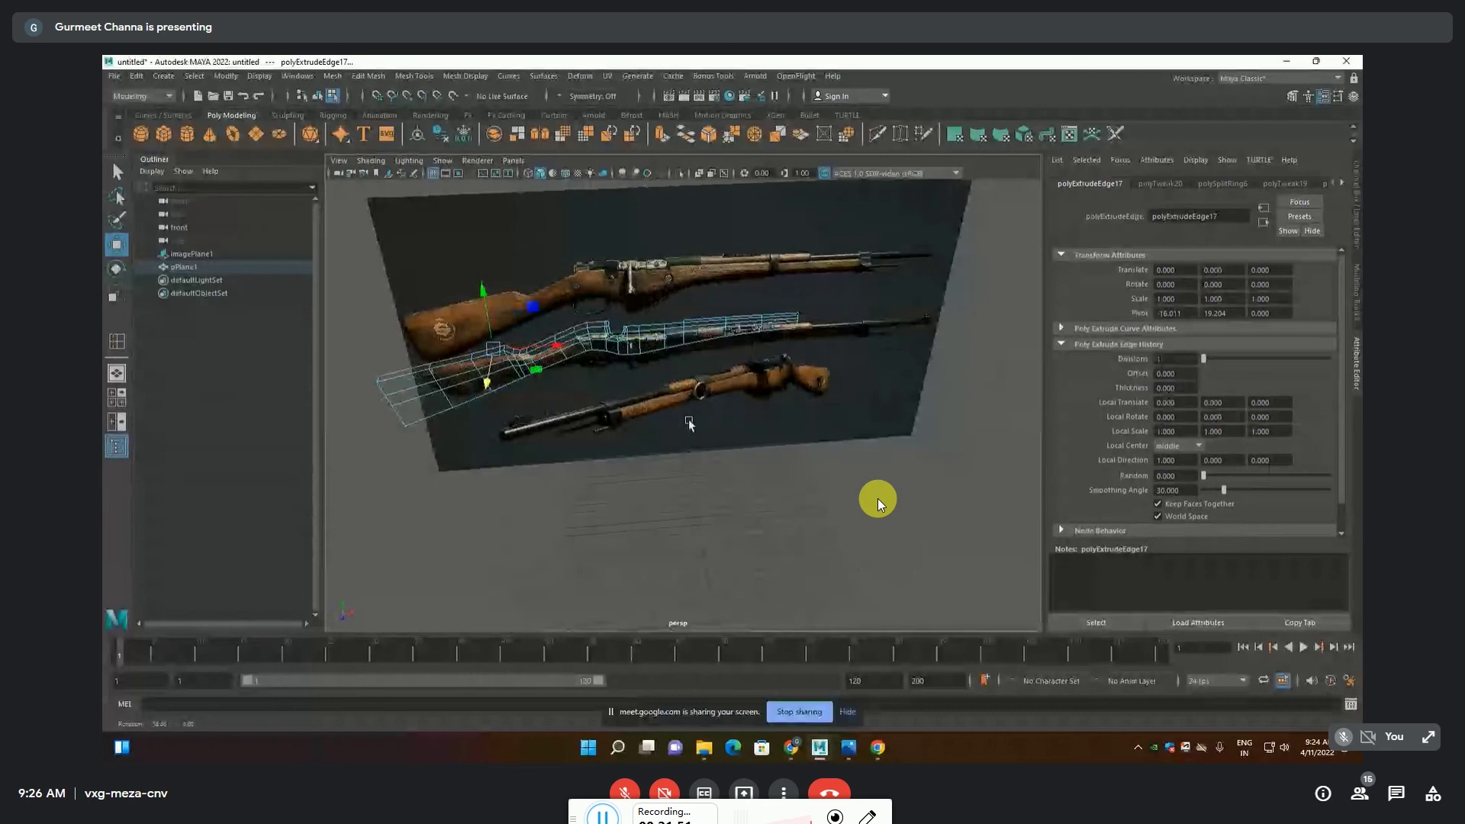
key(space)
key(space)
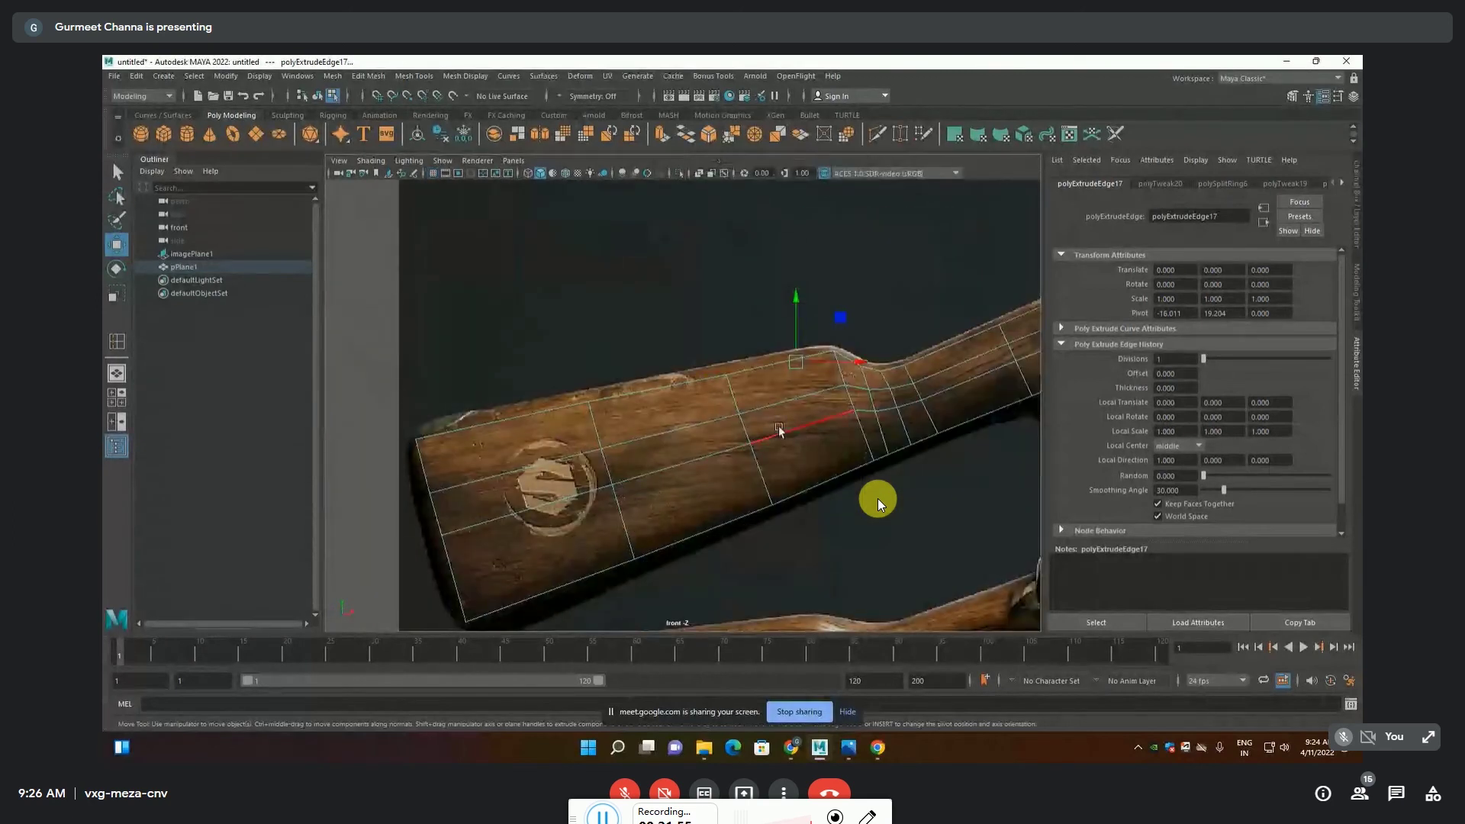
drag(795, 336, 794, 317)
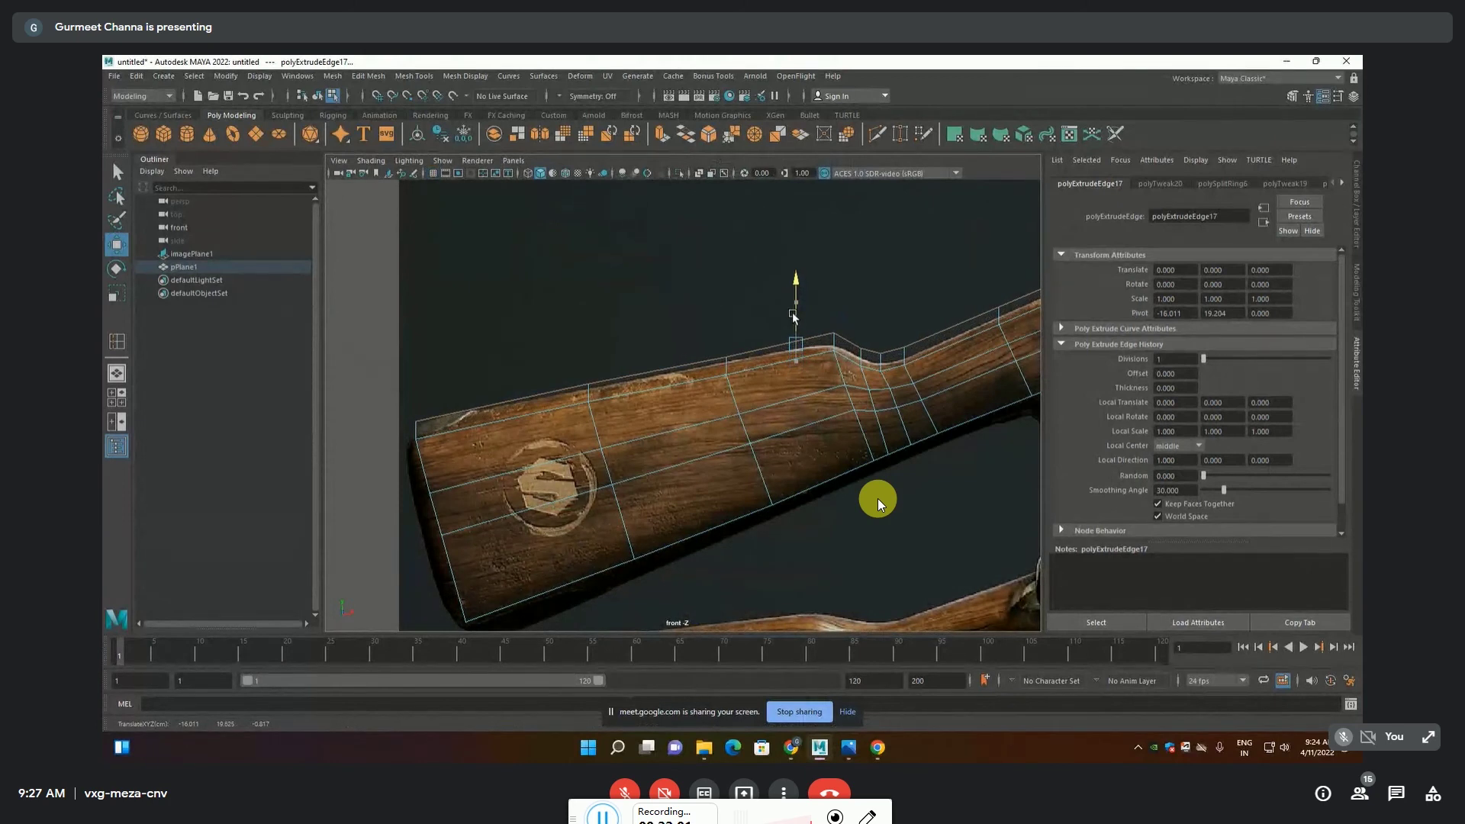
drag(792, 313, 792, 313)
key(F9)
Fit the top-edge vertices from the butt through the wrist dip onto the reference outline
click(599, 390)
scroll(601, 390, up, 2)
scroll(602, 391, up, 1)
drag(664, 307, 821, 355)
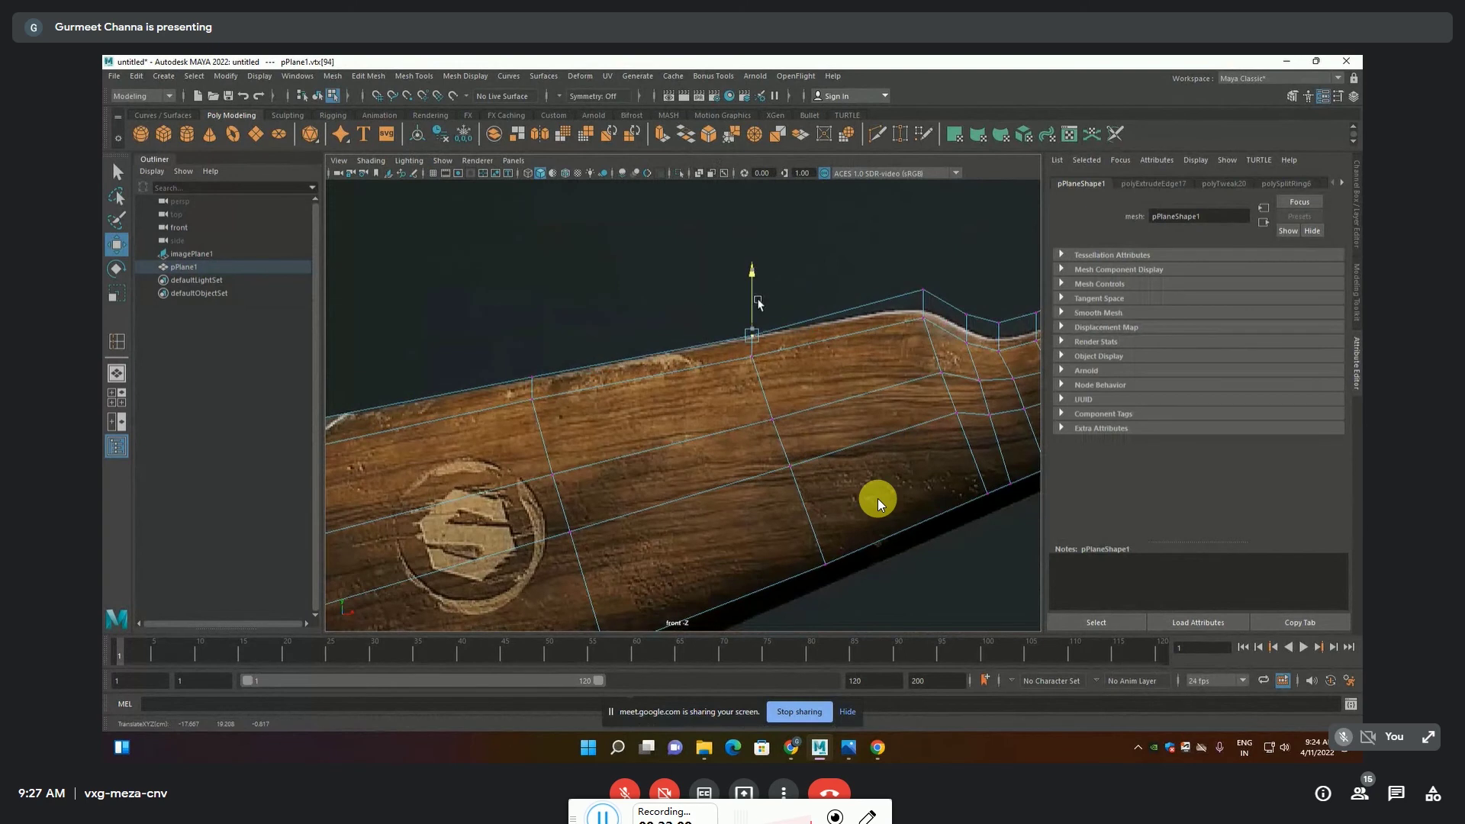
mouse_move(903, 271)
mouse_down()
mouse_move(930, 302)
mouse_move(917, 340)
mouse_up()
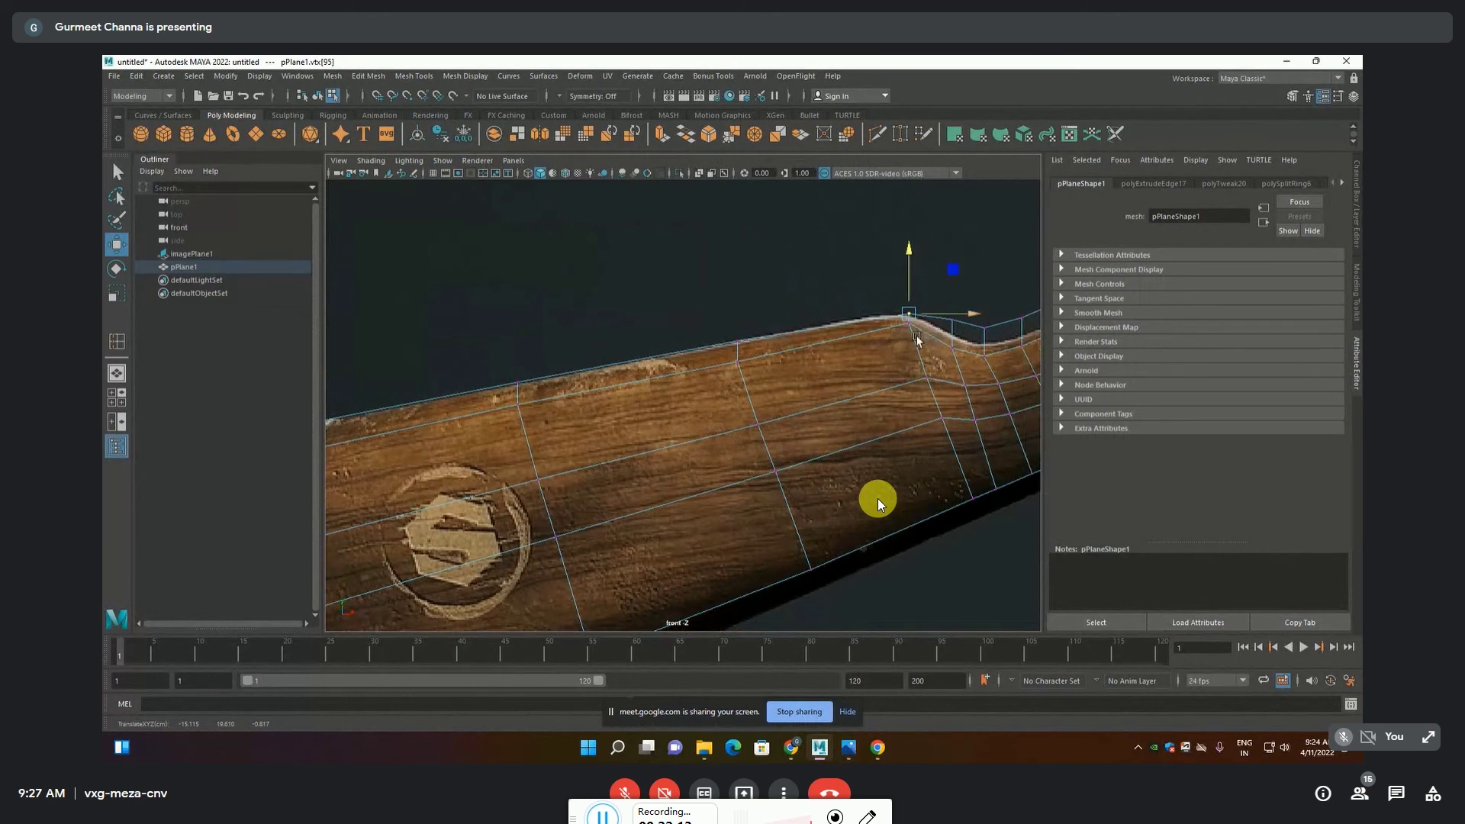
scroll(917, 340, up, 2)
drag(867, 298, 930, 262)
alt+middle_drag(932, 382, 771, 427)
click(770, 357)
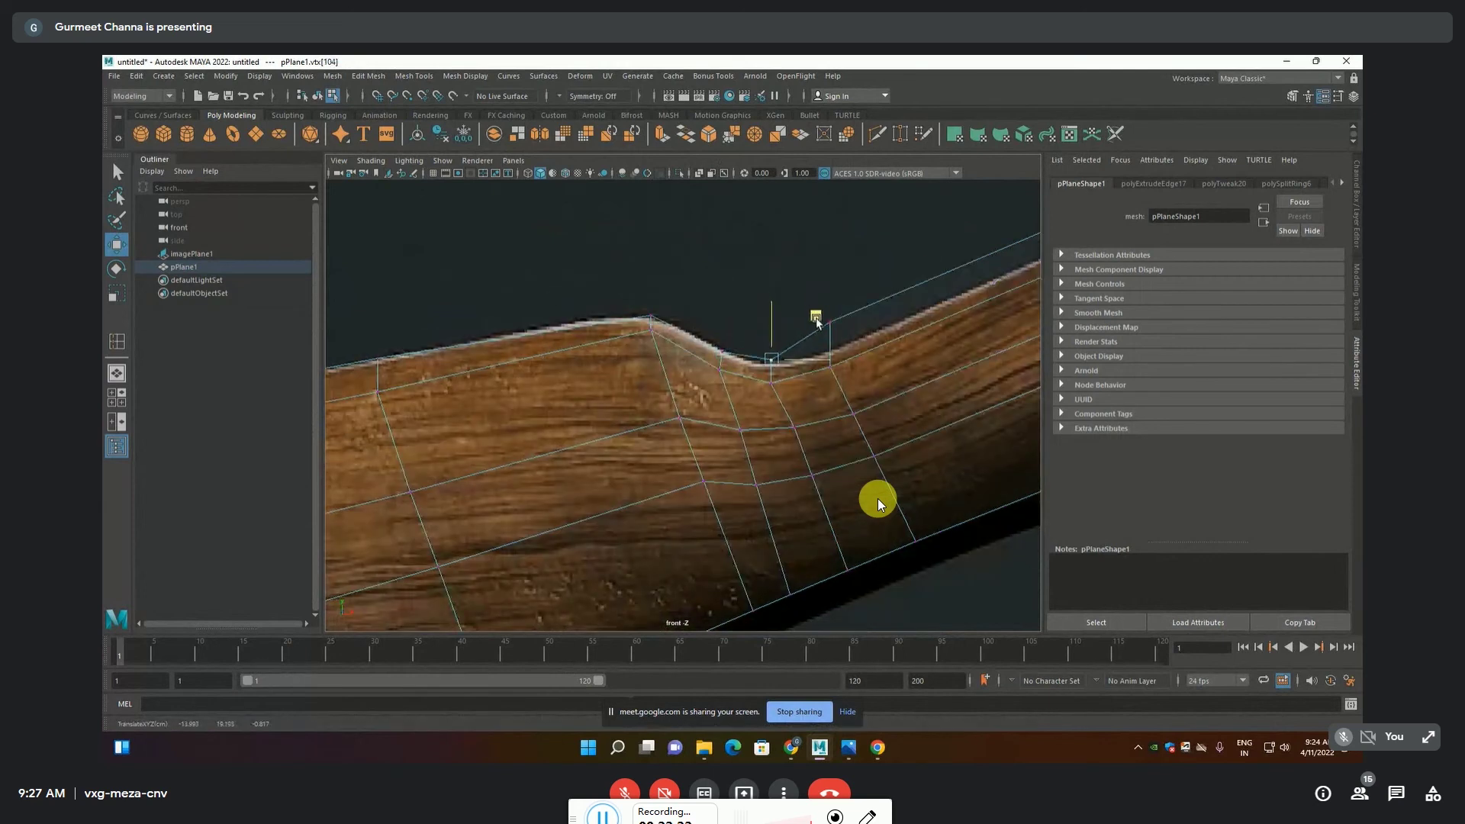
click(828, 321)
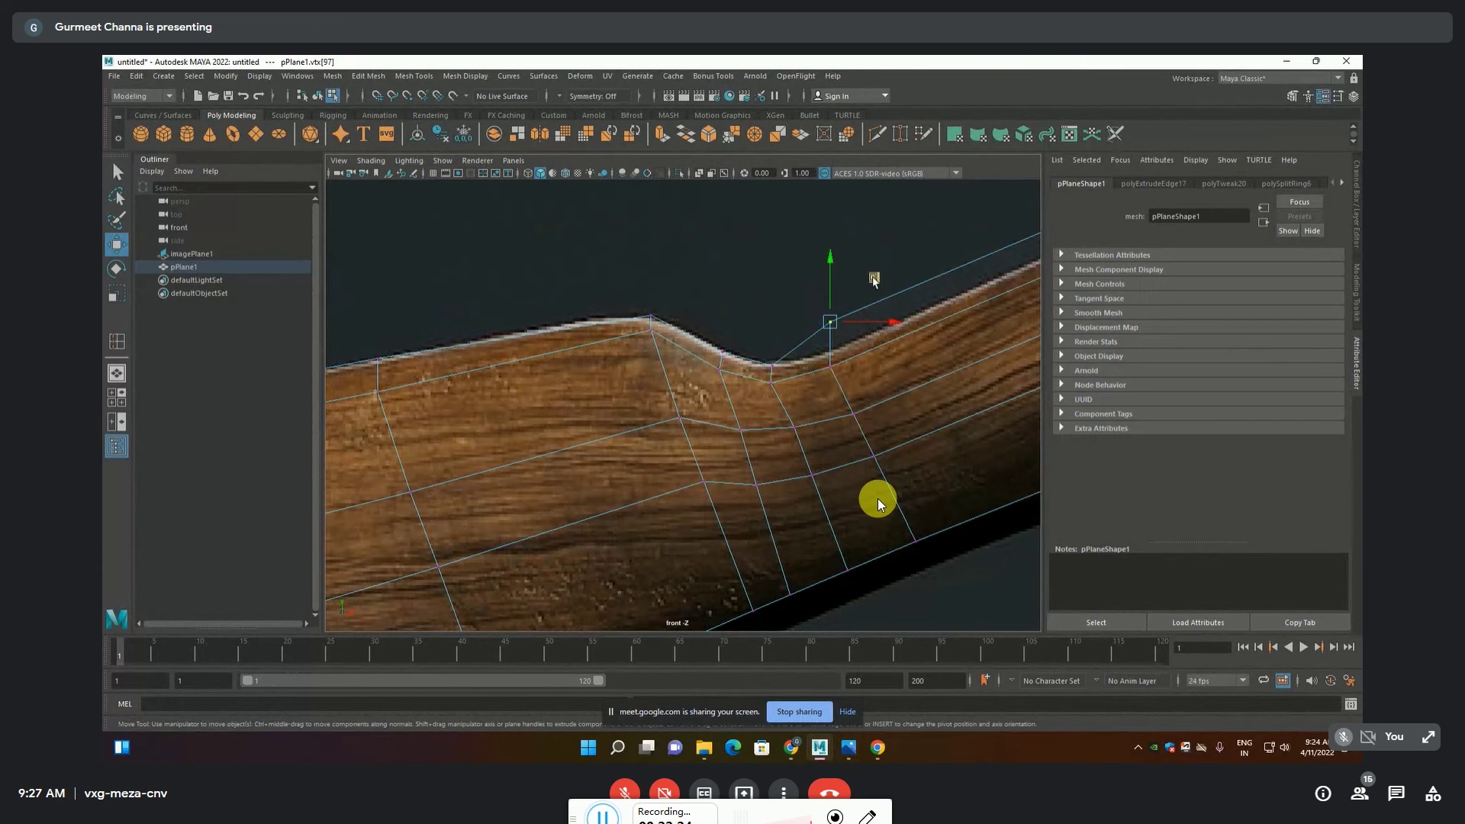
middle_drag(864, 302, 851, 387)
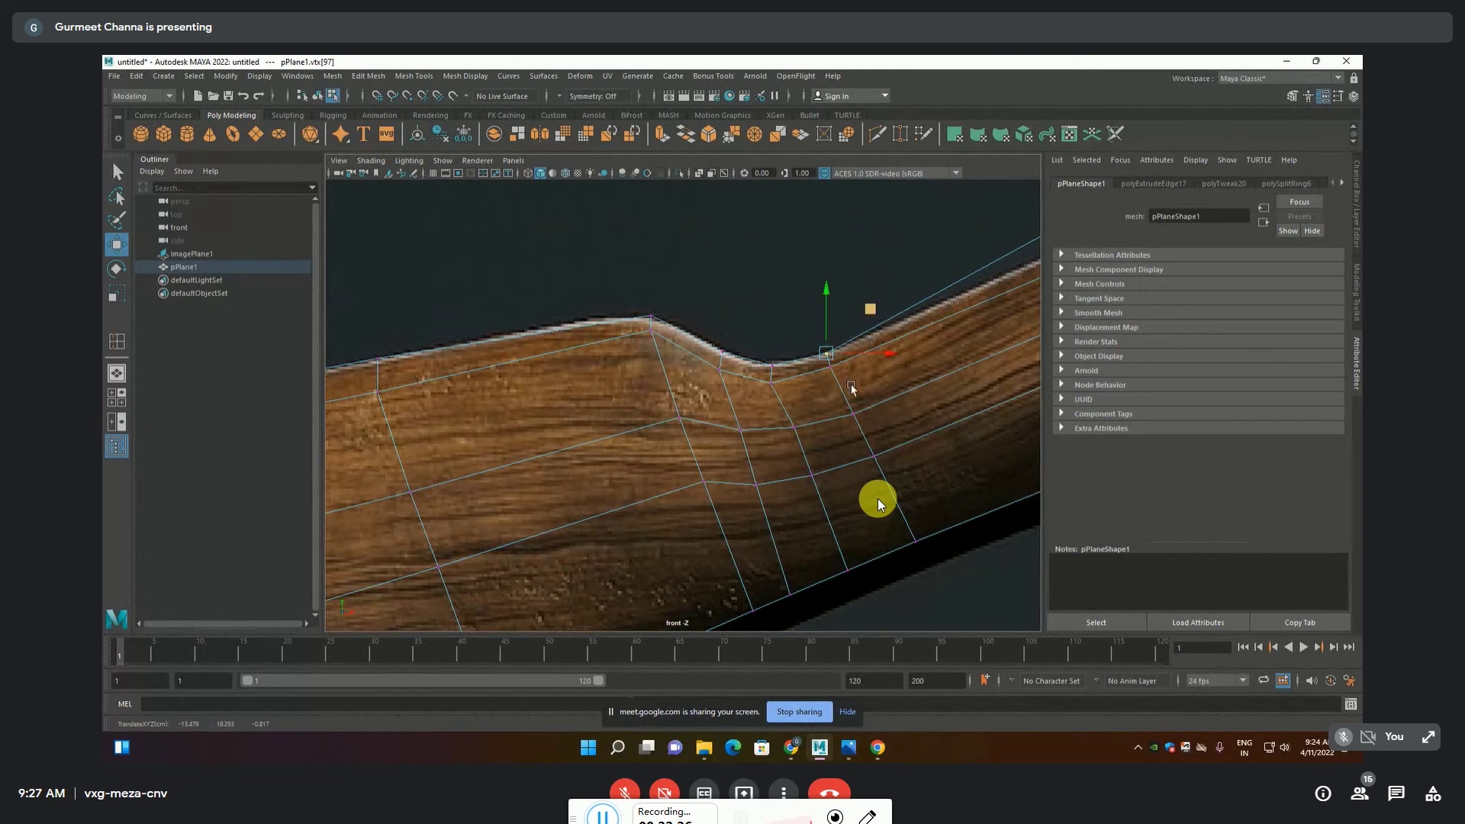
click(791, 428)
Move the front top-edge vertices onto the wood's top line up to the receiver
alt+middle_drag(885, 439, 656, 347)
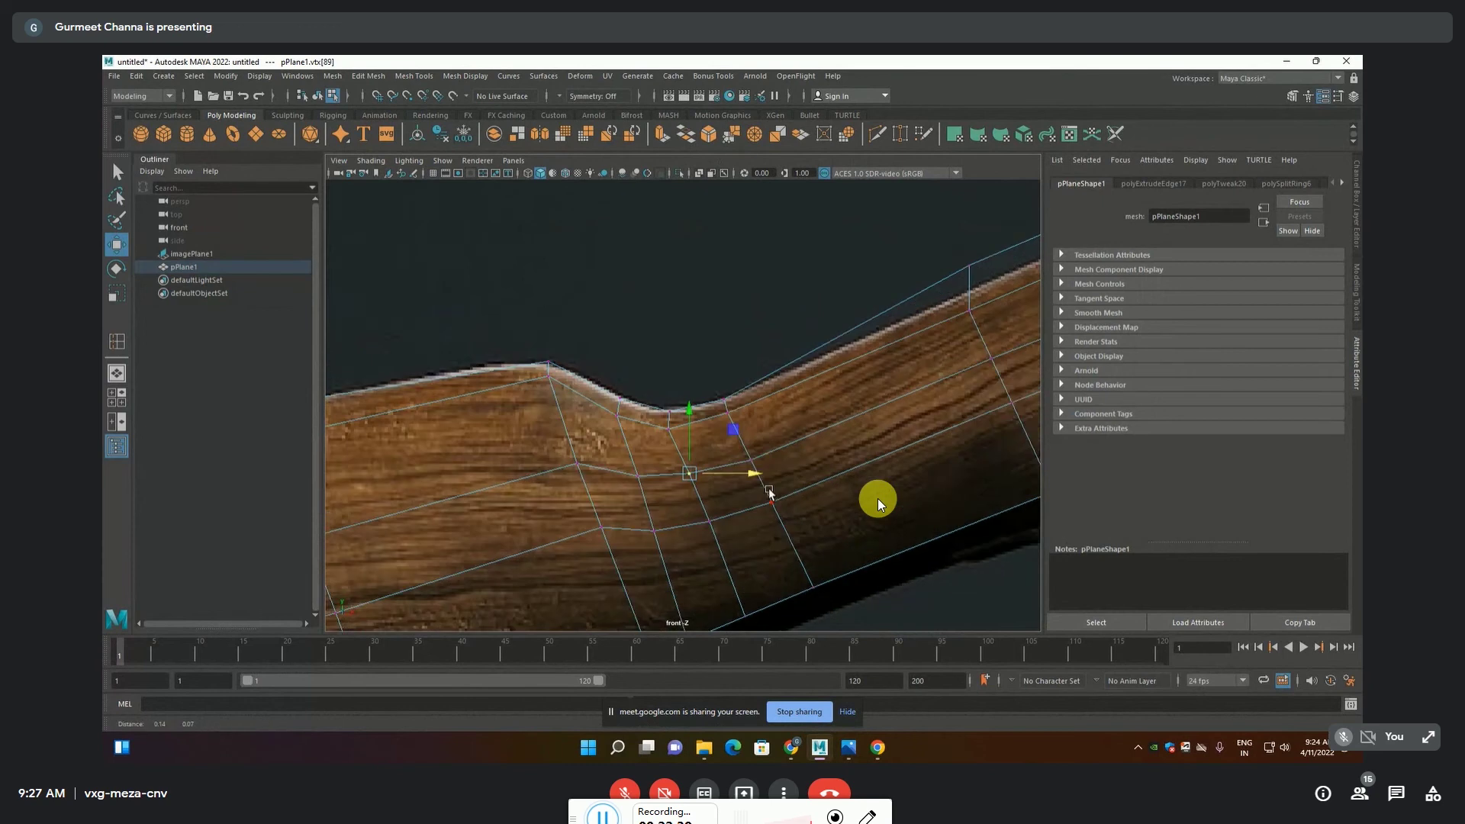
drag(722, 389, 729, 368)
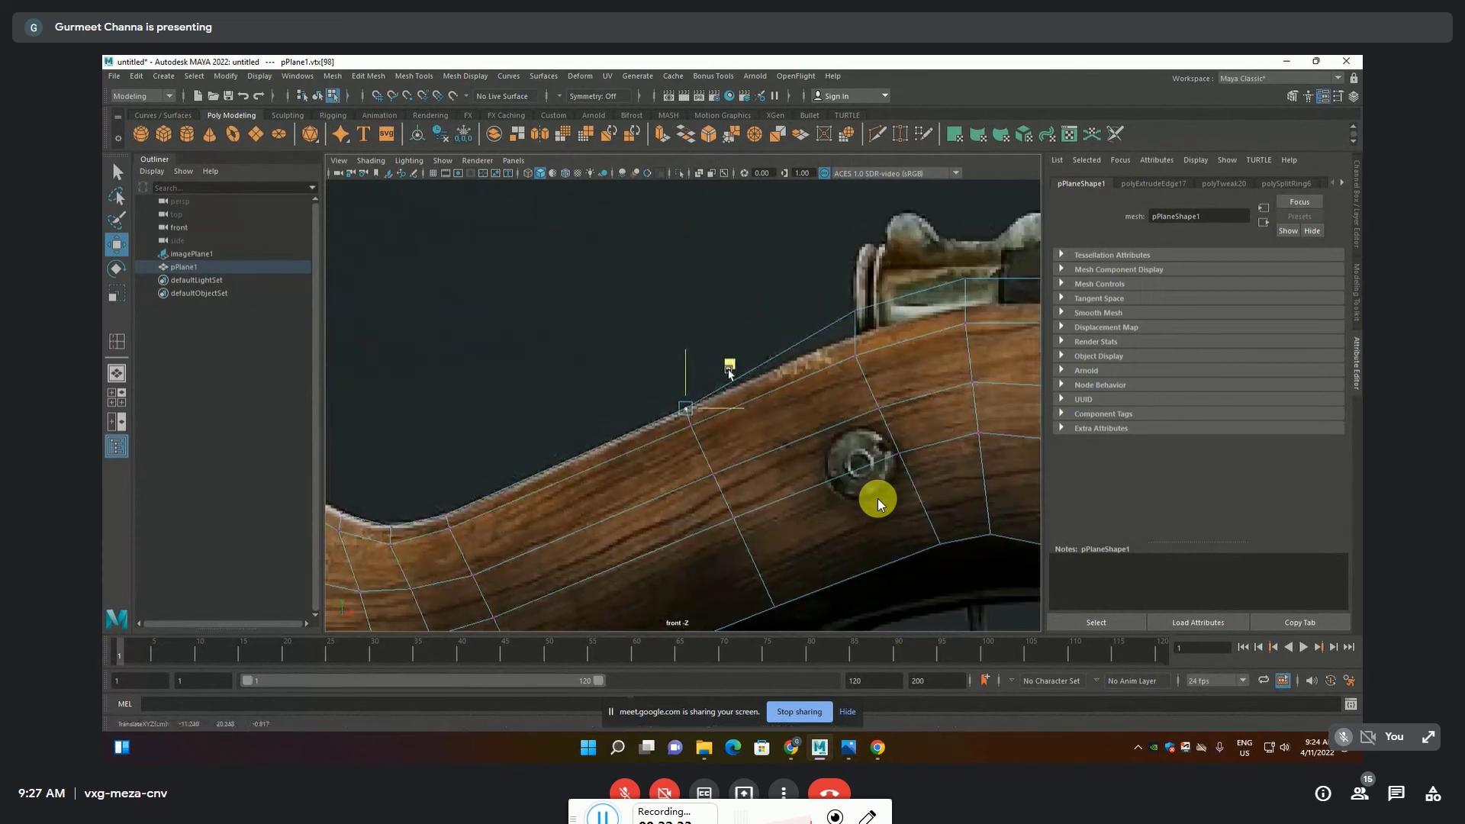
click(855, 353)
drag(899, 312, 890, 294)
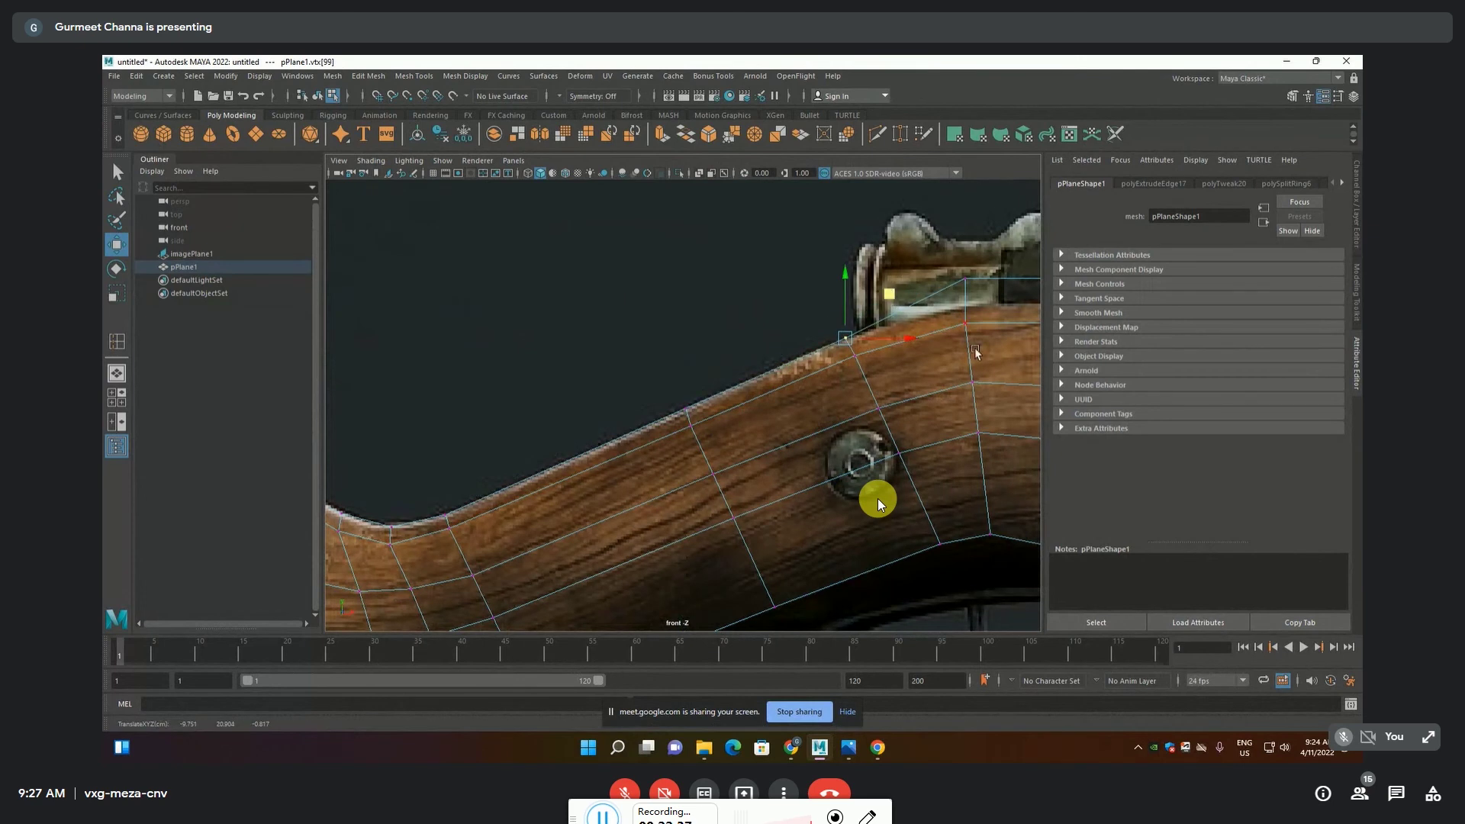
alt+middle_drag(983, 352, 708, 436)
click(691, 359)
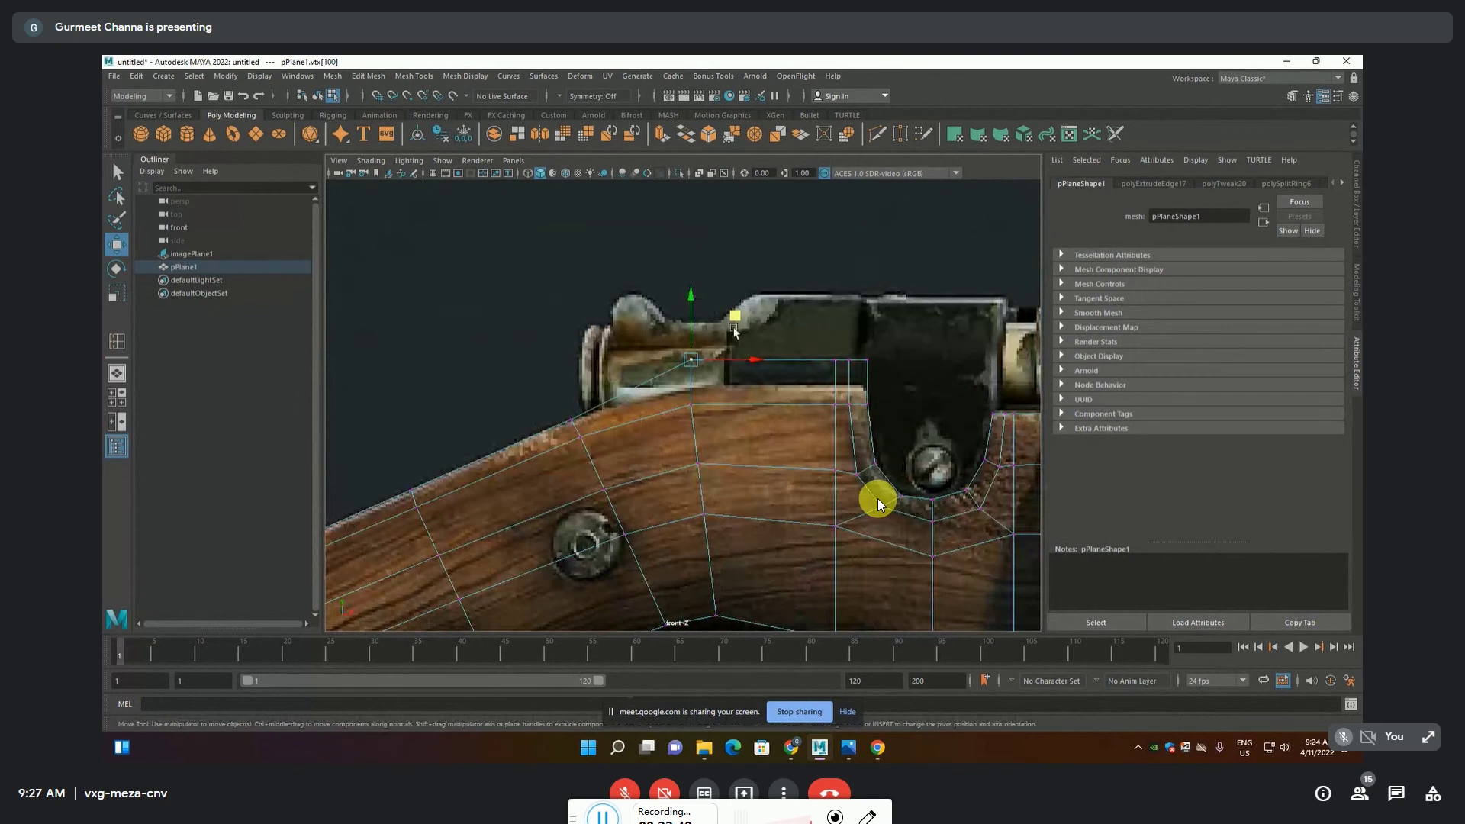
drag(735, 324, 738, 347)
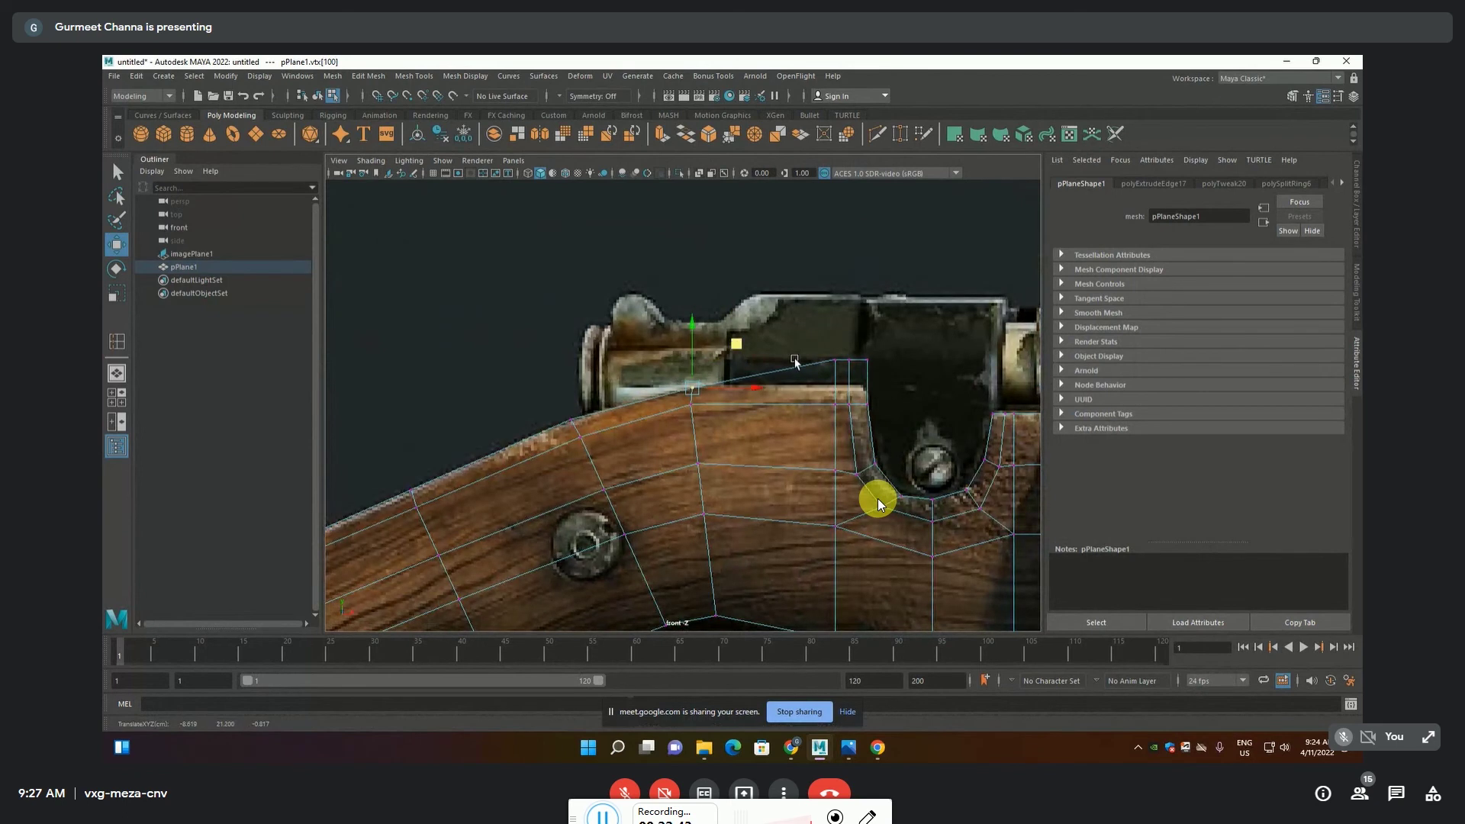
Insert a new edge loop across the stock near the rear screw
click(416, 76)
click(439, 183)
click(633, 399)
alt+middle_drag(812, 496, 754, 362)
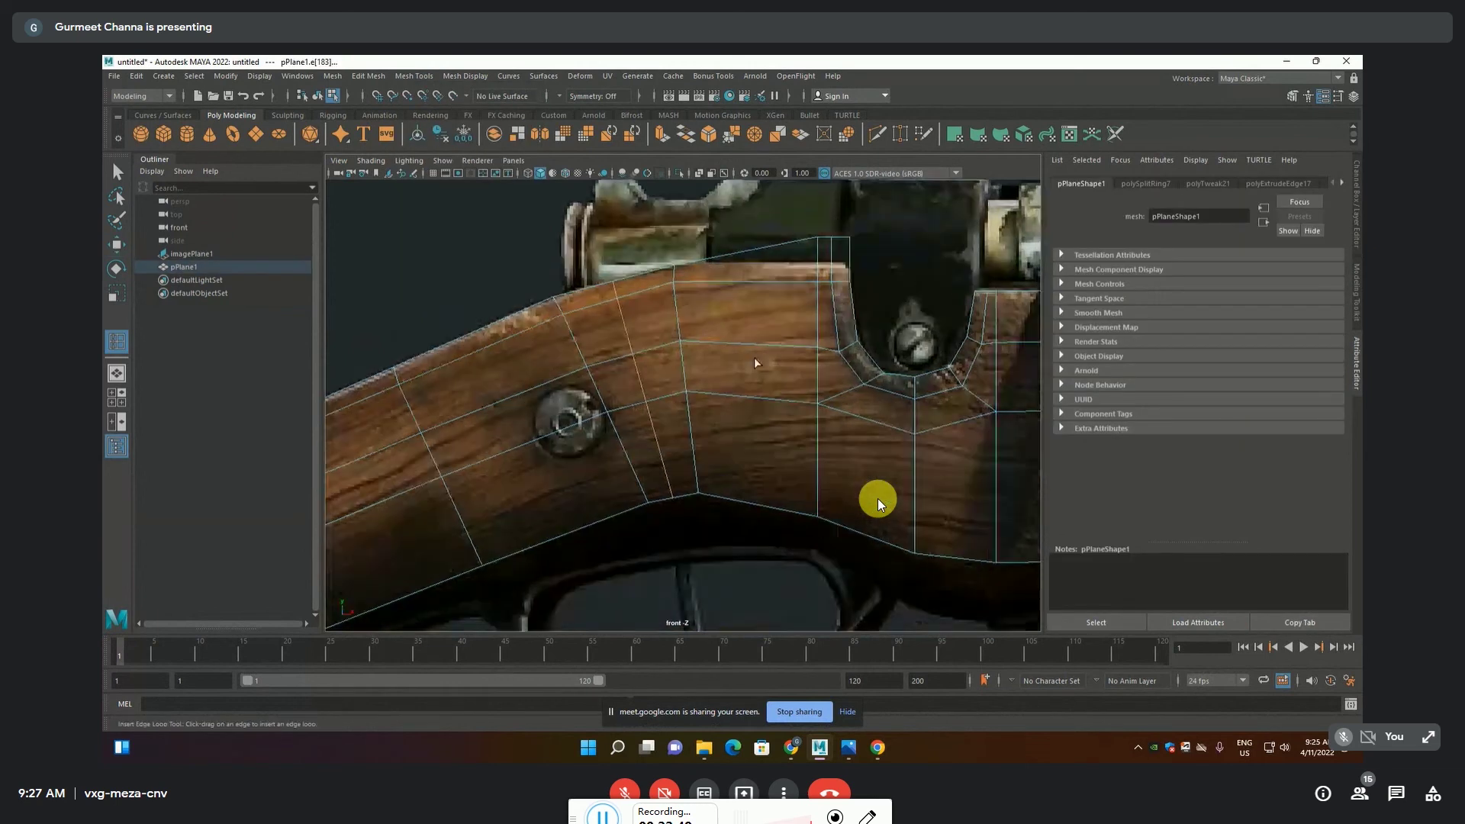
Drag the grip's lower-edge vertices onto the reference curve and refit the bolt-recess corners
key(F9)
key(w)
click(598, 278)
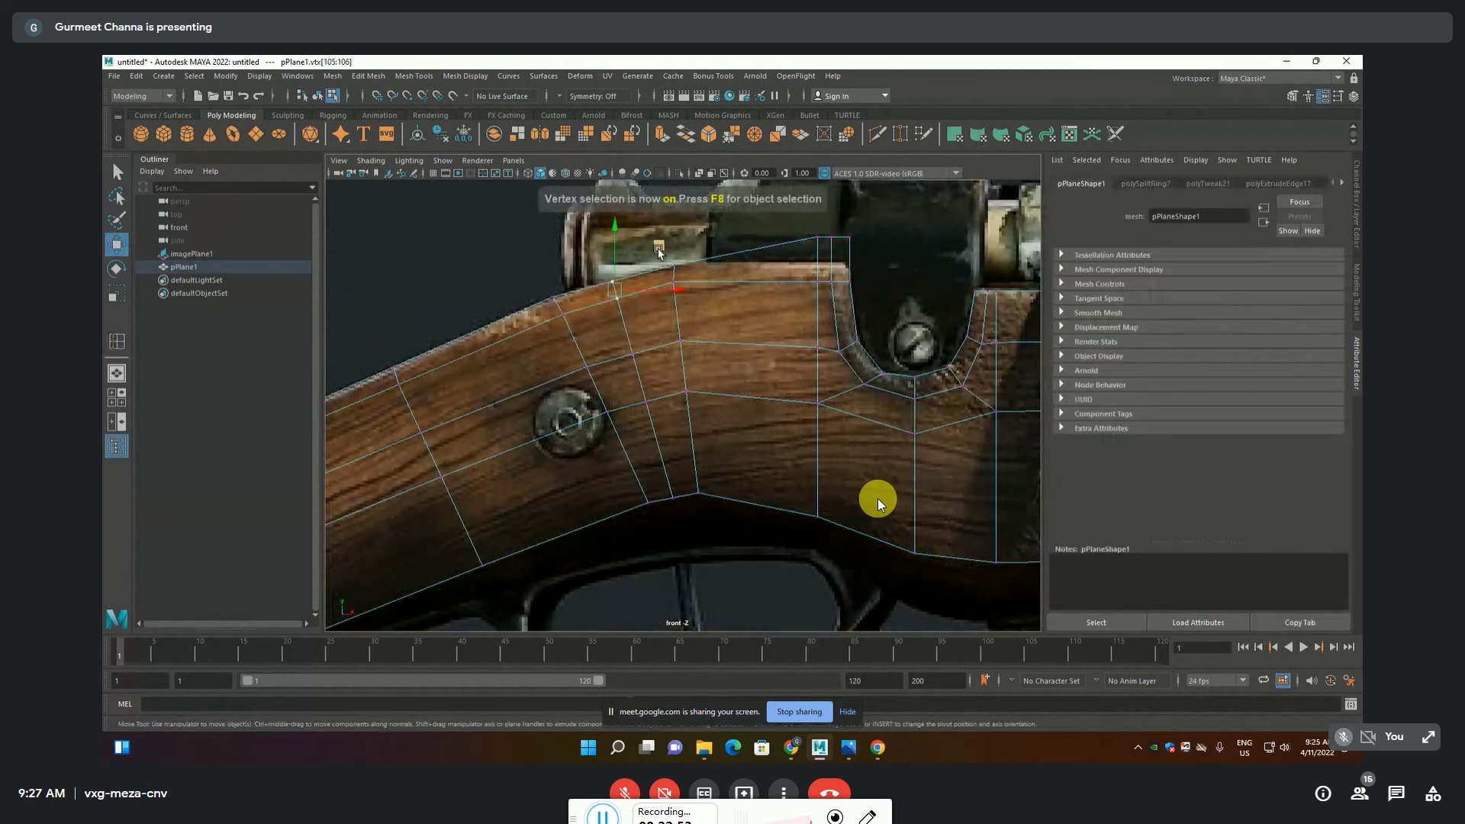
drag(626, 338, 653, 426)
click(673, 497)
click(697, 493)
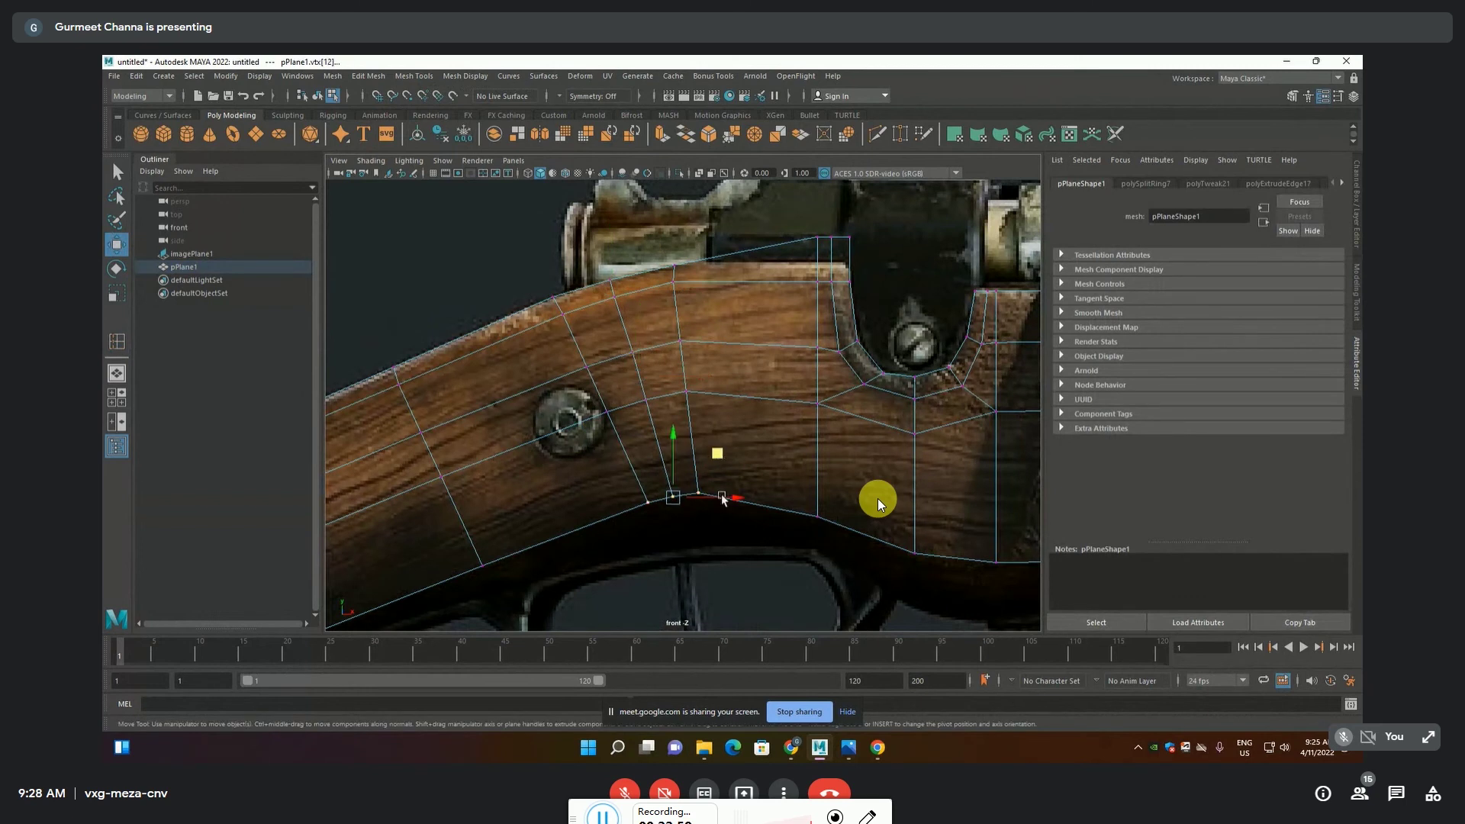
drag(676, 471, 707, 491)
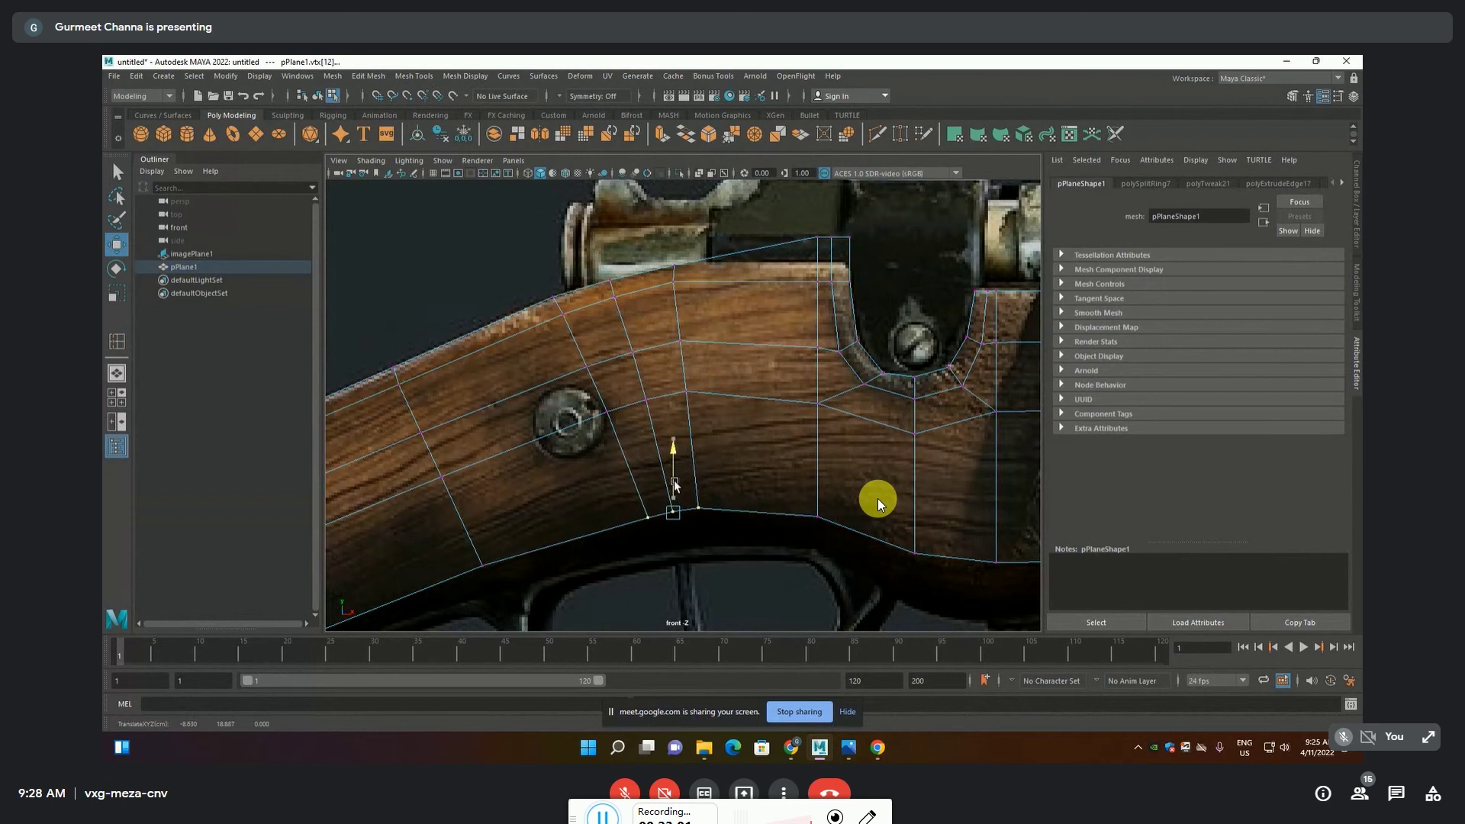
key(Right)
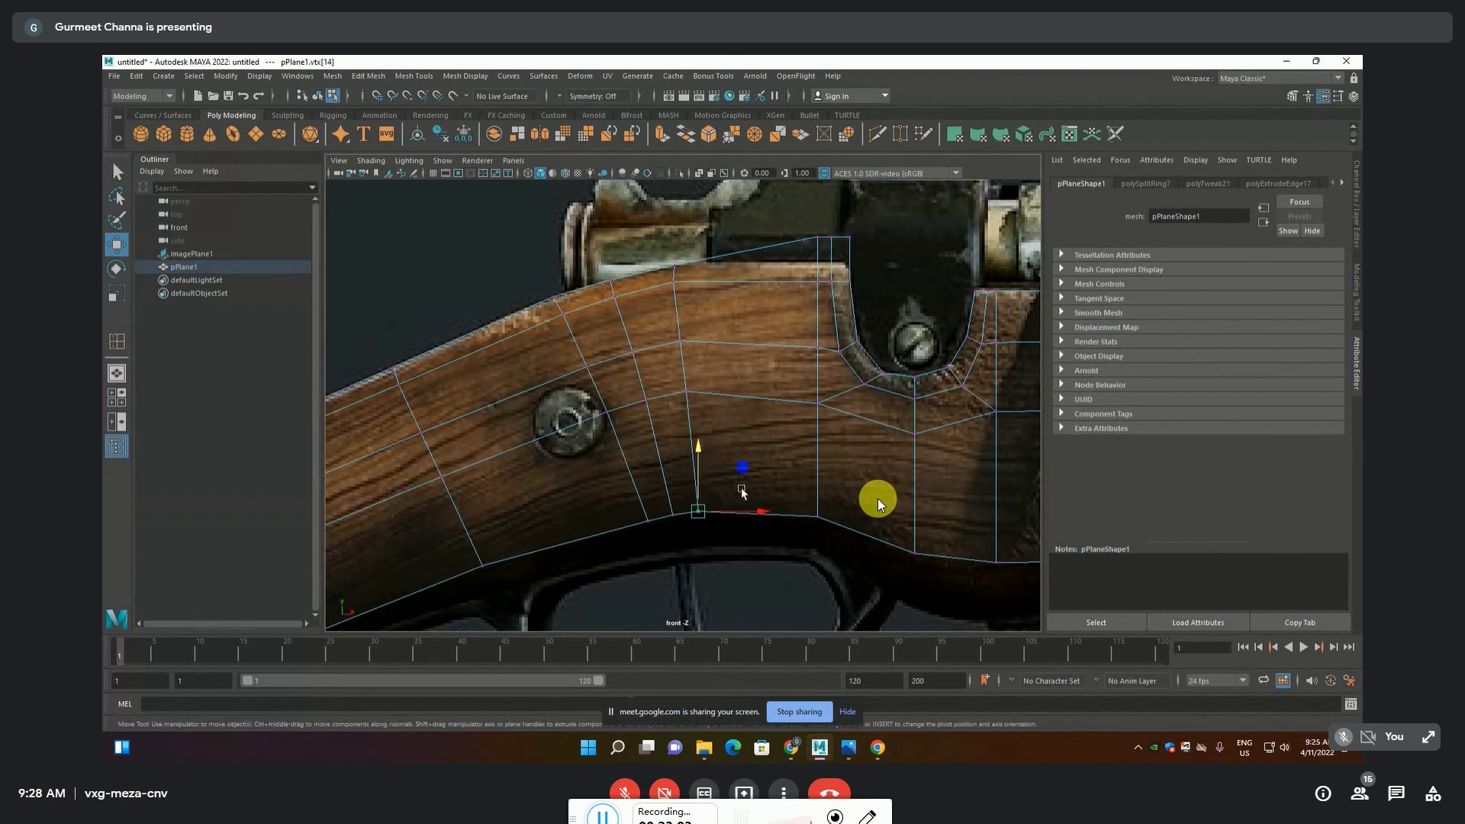
alt+middle_drag(778, 408, 641, 500)
mouse_move(656, 301)
mouse_down()
mouse_move(715, 334)
mouse_move(689, 321)
mouse_up()
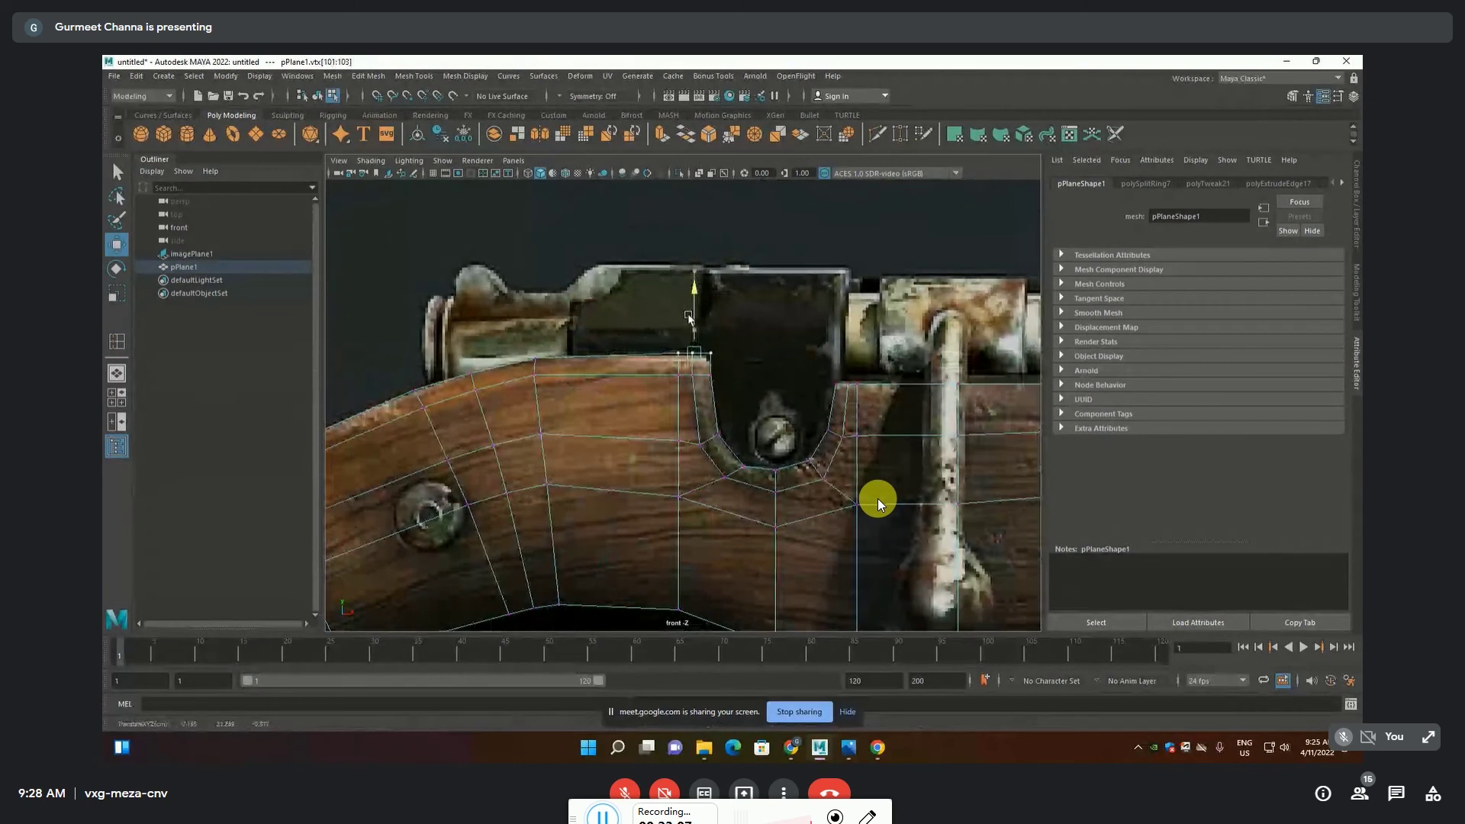
alt+middle_drag(690, 321, 419, 328)
scroll(538, 403, down, 3)
Select the stock's bottom edge and extrude it into new geometry in the top view
alt+middle_drag(538, 403, 652, 392)
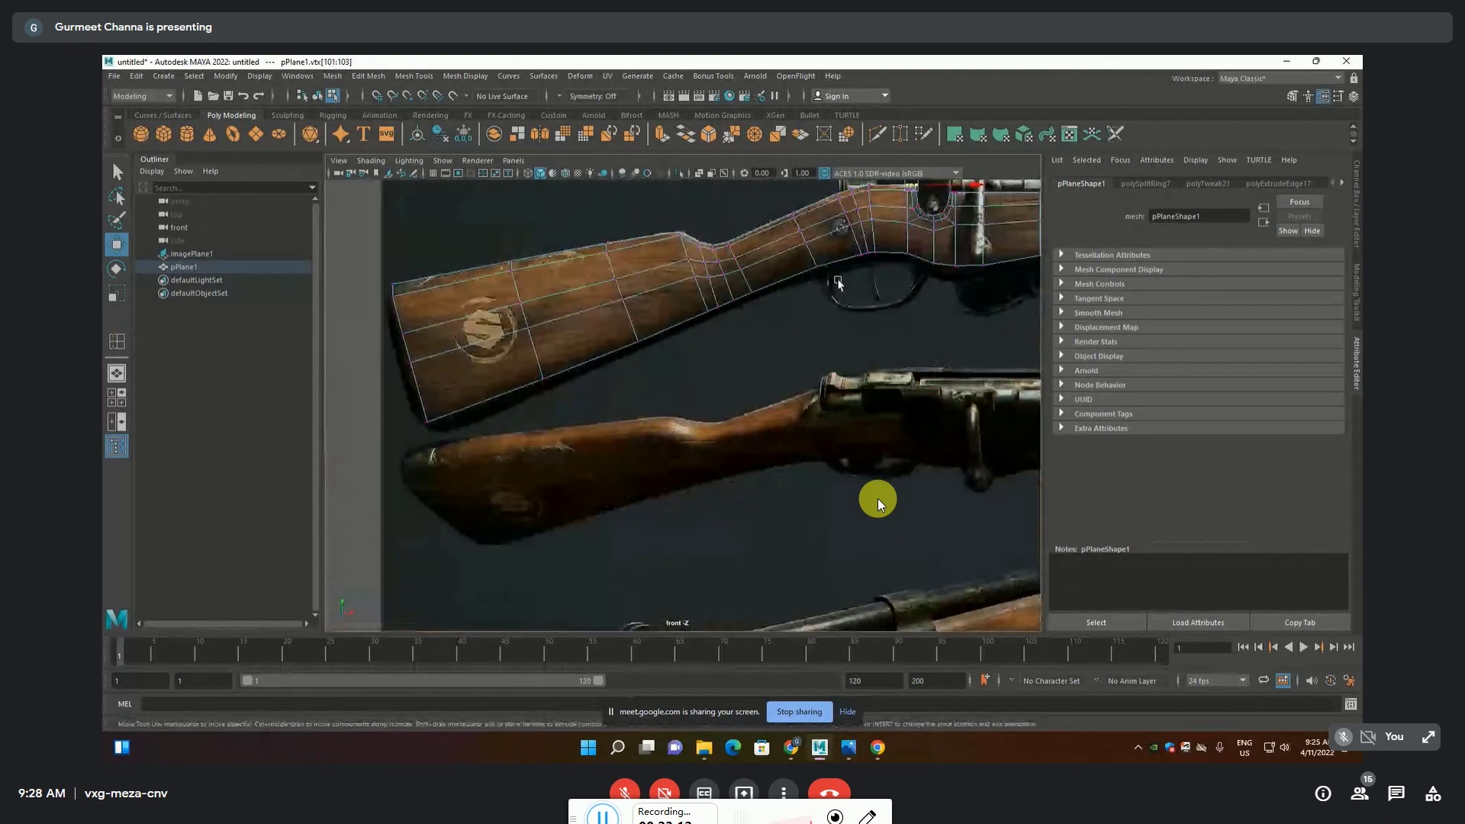
alt+middle_drag(776, 368, 659, 395)
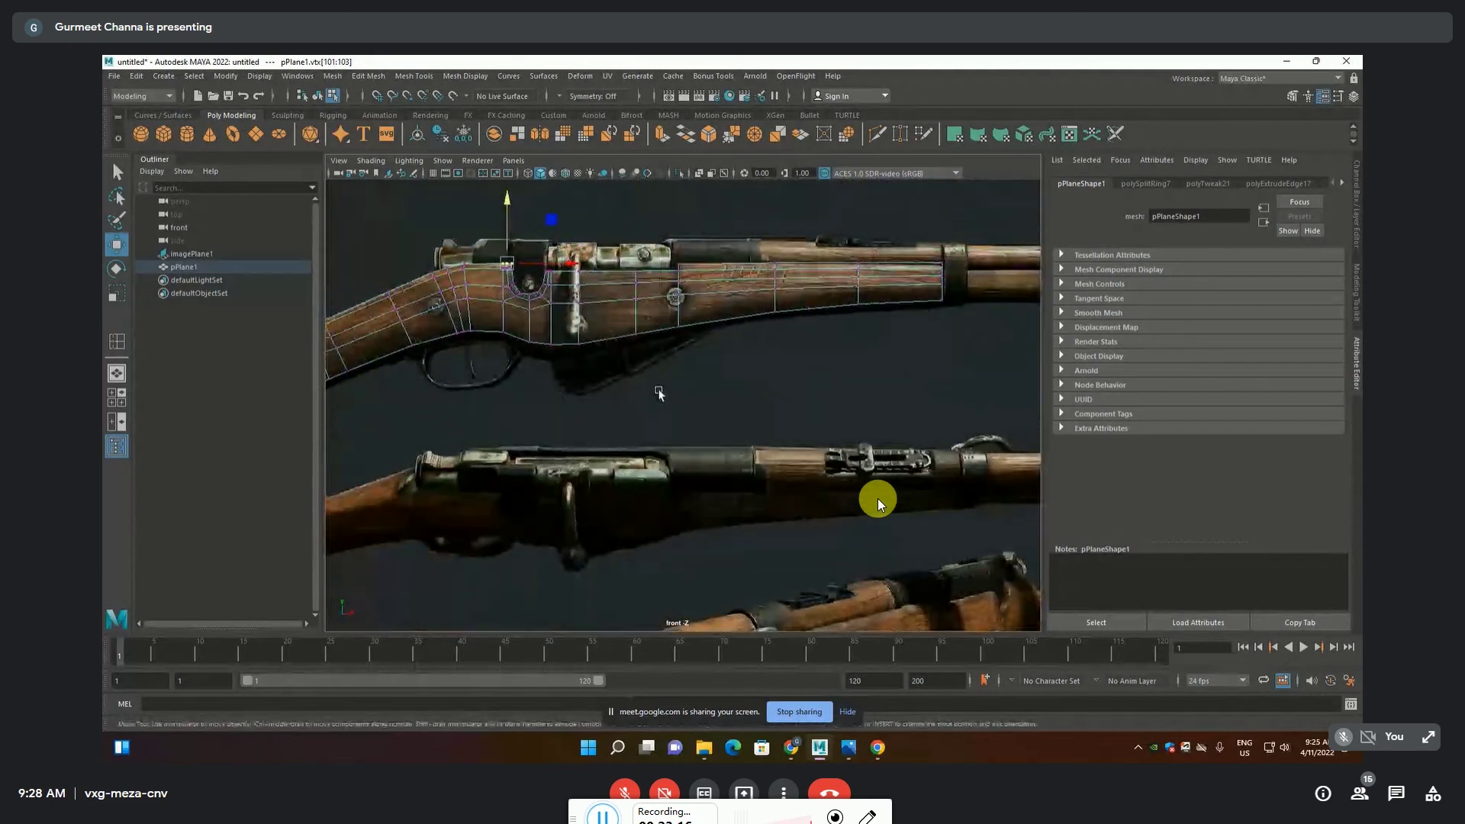
key(F10)
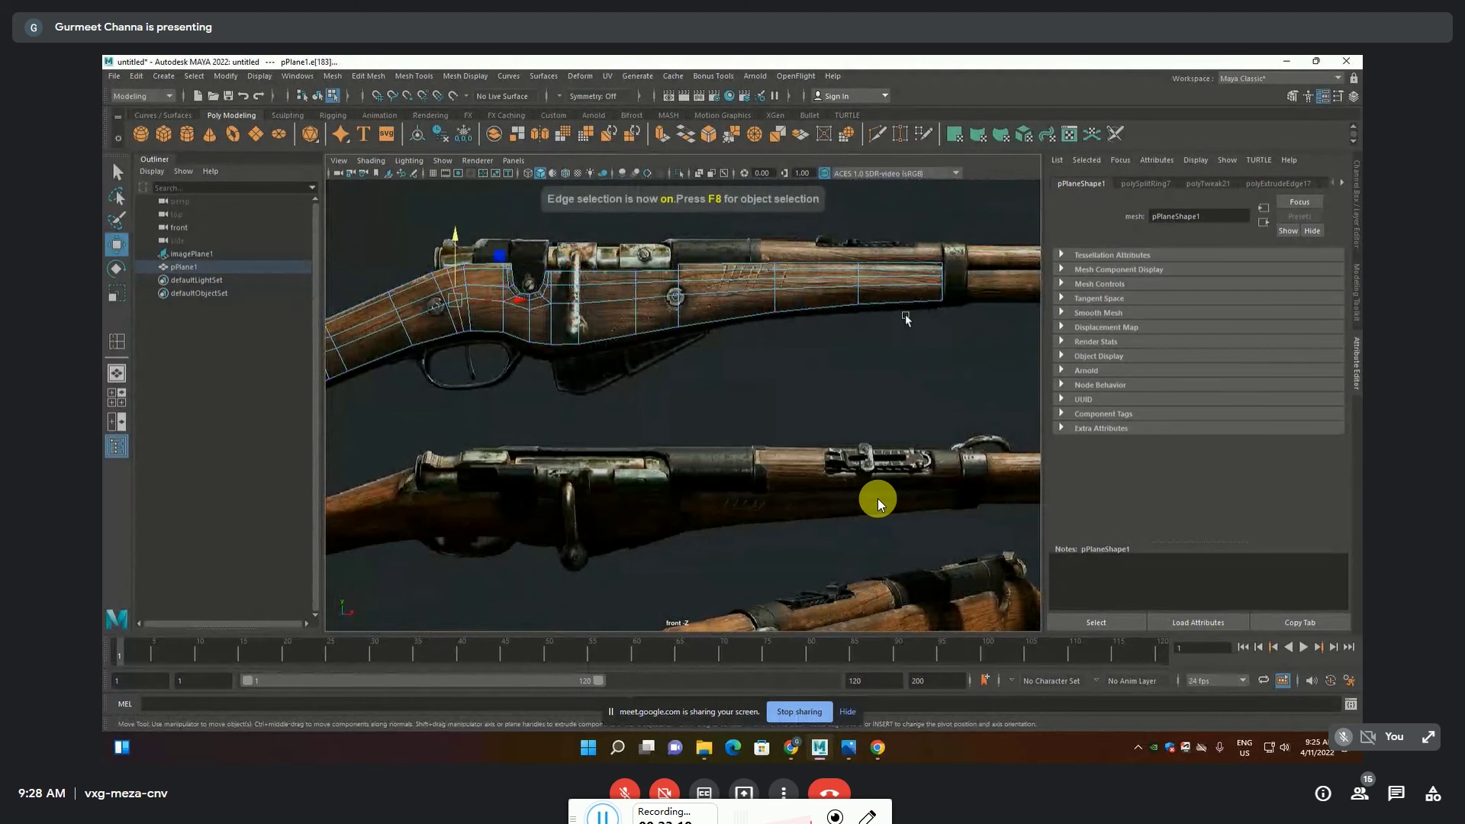
alt+middle_drag(427, 366, 885, 358)
click(608, 355)
key(space)
key(space)
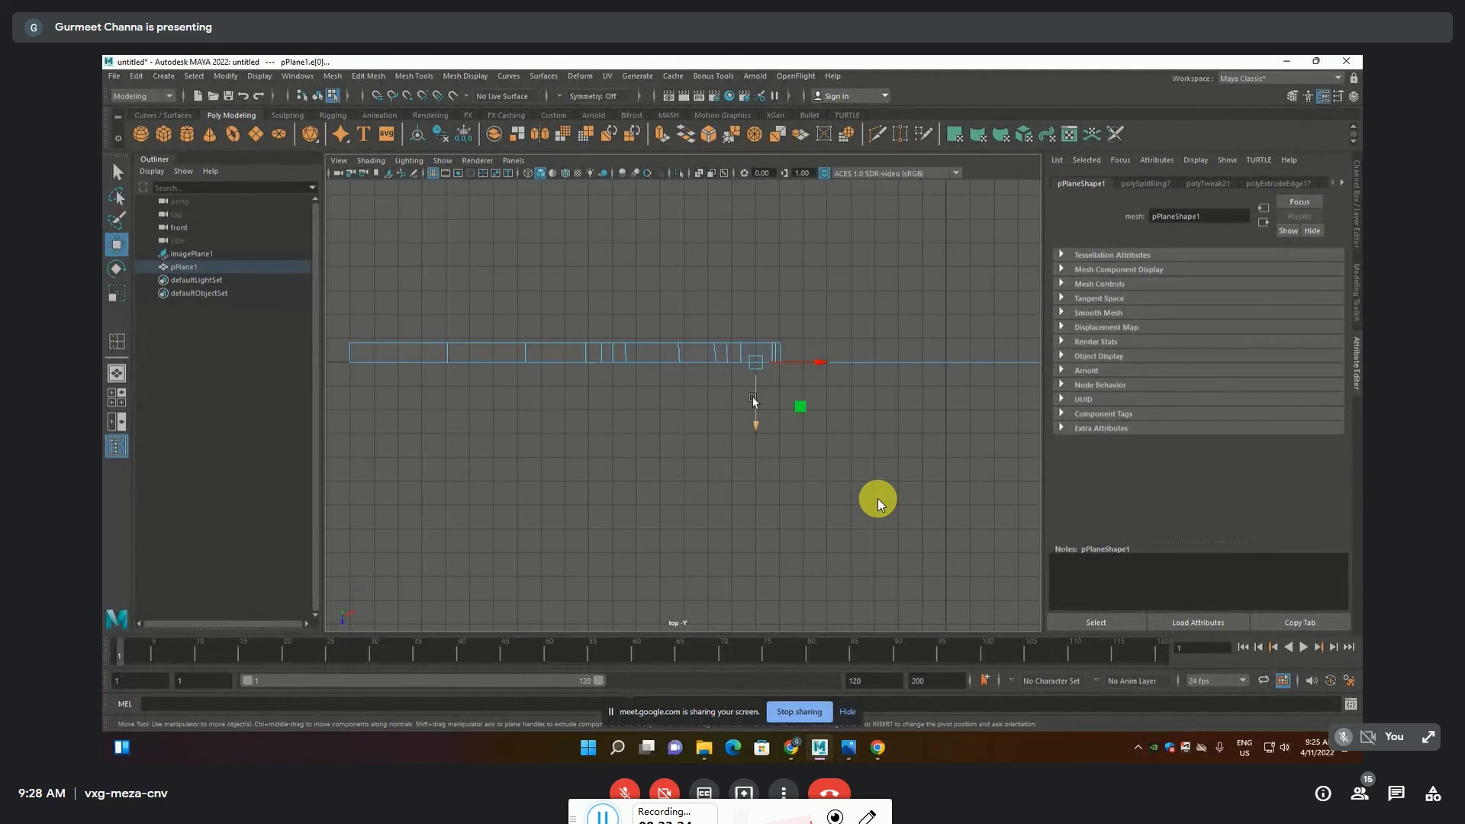
shift+drag(755, 401, 772, 383)
key(space)
key(space)
Reposition the extruded edges and frame the butt's lower corner for vertex editing
scroll(609, 390, up, 3)
scroll(609, 389, up, 2)
scroll(609, 389, up, 2)
drag(612, 354, 612, 347)
key(w)
alt+middle_drag(441, 388, 527, 419)
scroll(520, 414, up, 2)
scroll(520, 414, up, 3)
scroll(519, 414, up, 2)
scroll(522, 396, up, 1)
key(F9)
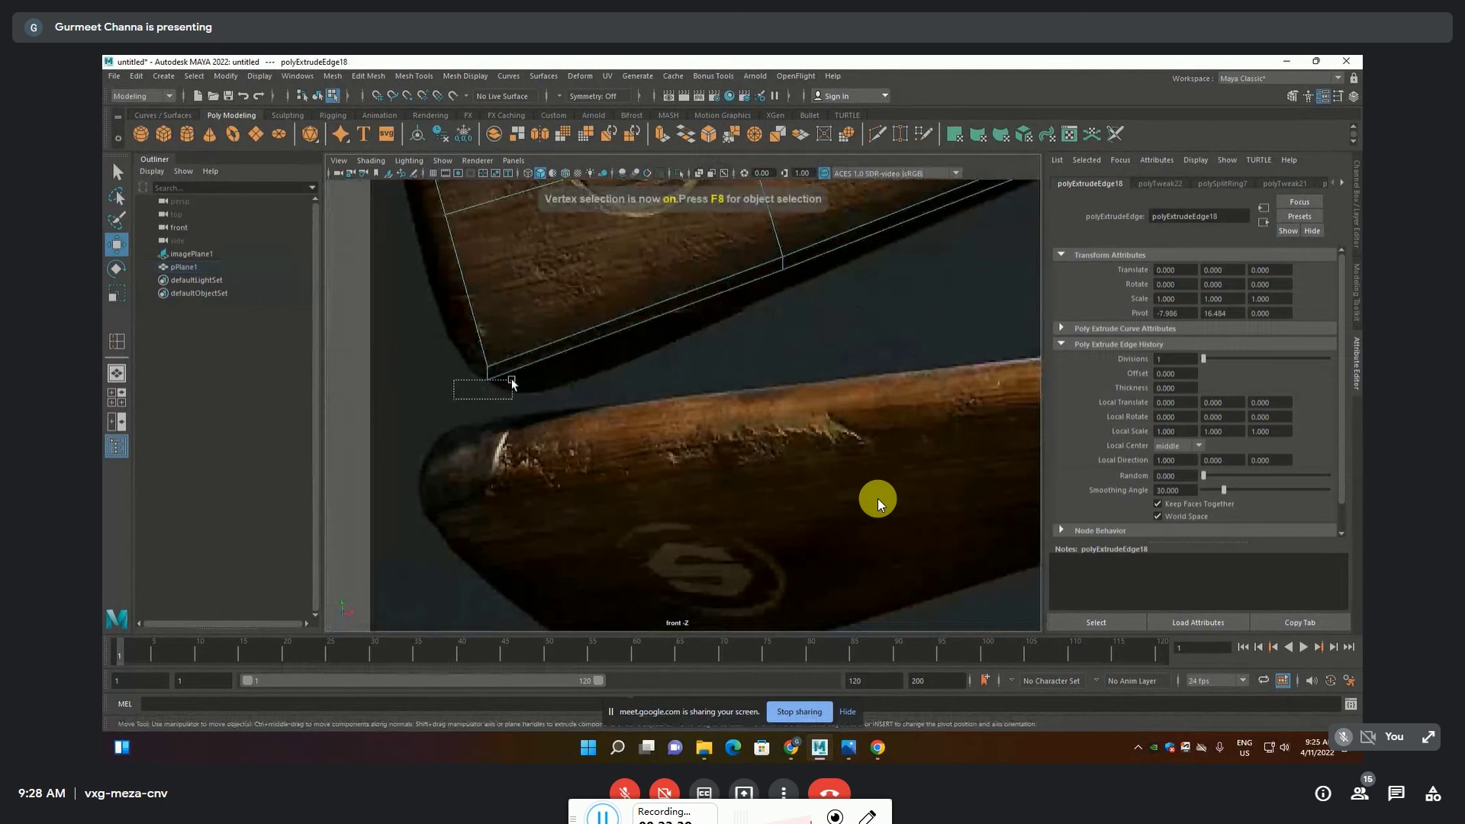
Nudge the butt corner vertices onto the reference butt outline
drag(454, 398, 525, 371)
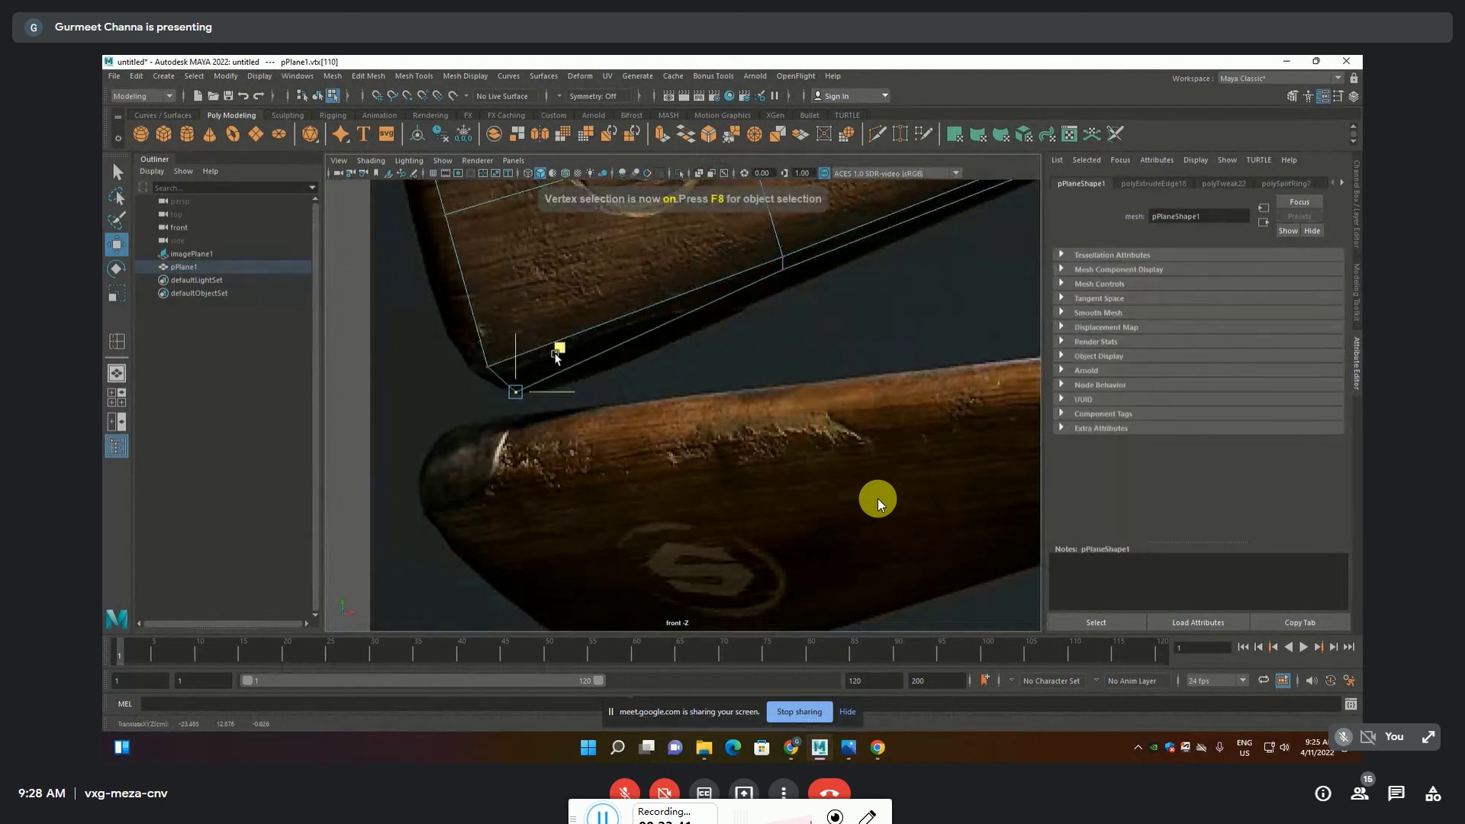
drag(718, 328, 811, 262)
middle_drag(826, 233, 832, 248)
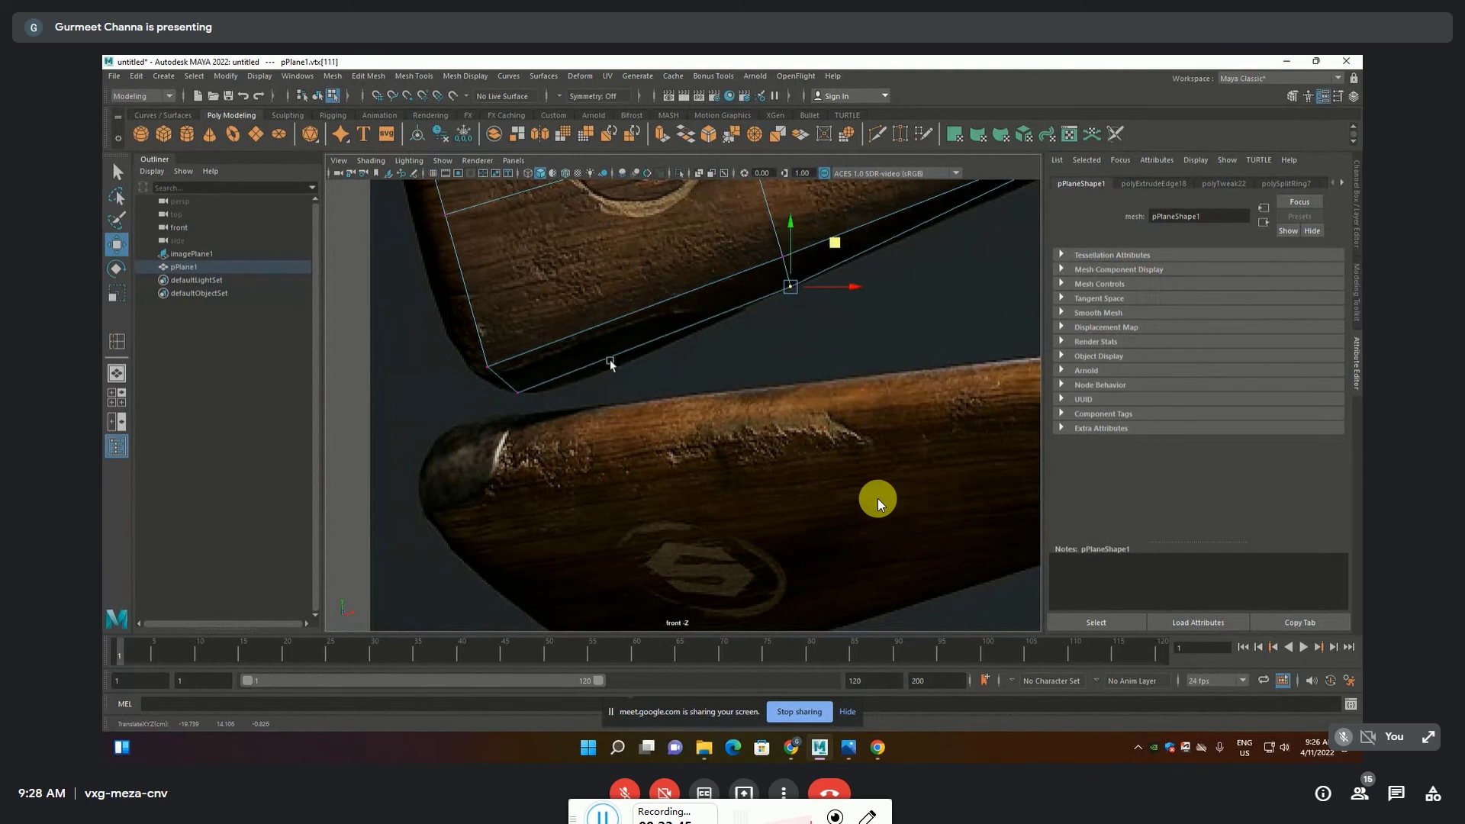
drag(488, 412, 574, 359)
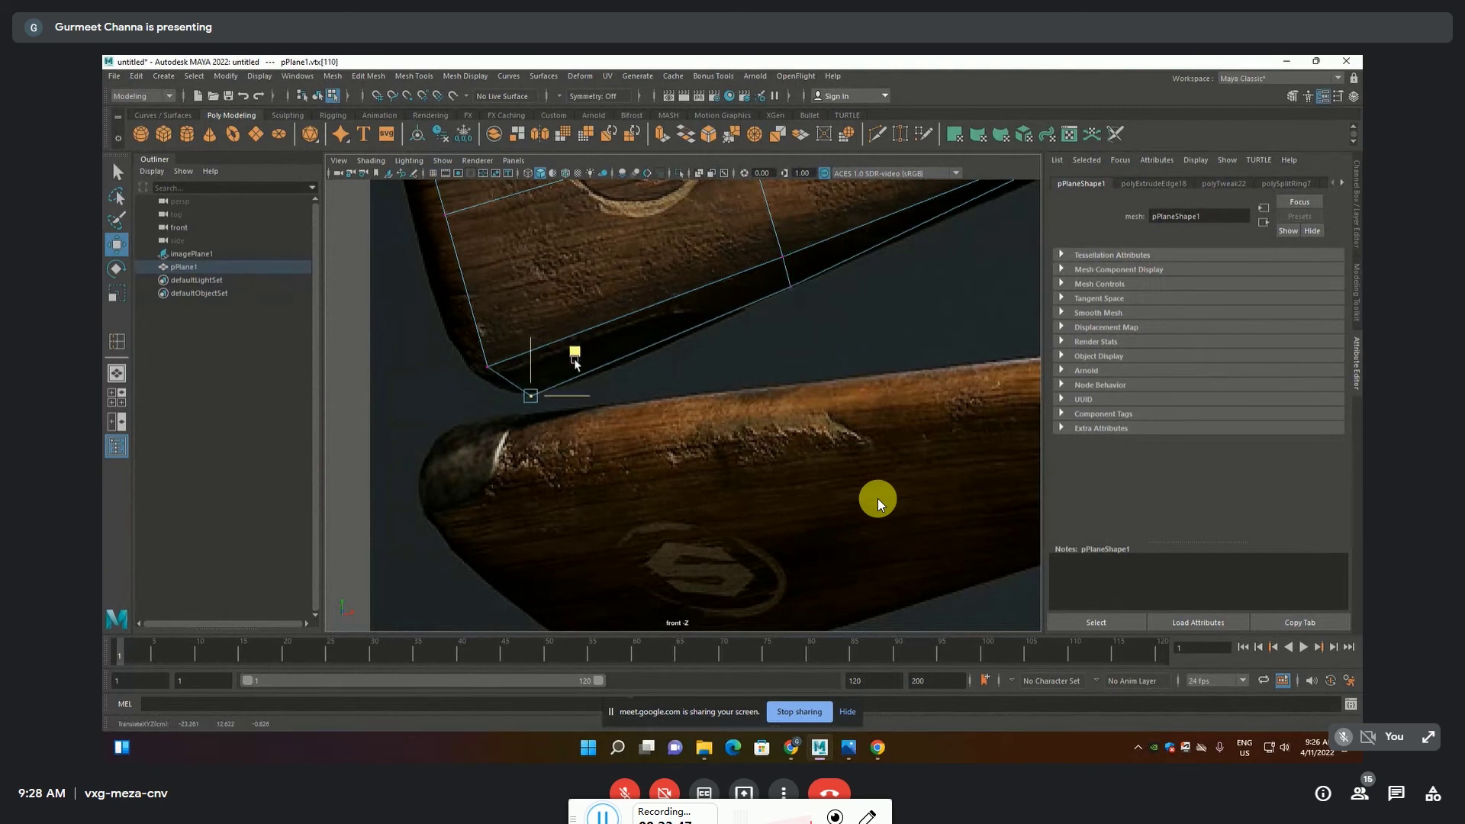
drag(785, 346, 822, 281)
alt+middle_drag(728, 361, 779, 313)
click(489, 325)
drag(484, 313, 488, 319)
Fit the lower-edge vertices along the wrist toward the trigger guard to the reference
scroll(719, 301, up, 3)
scroll(680, 377, up, 2)
drag(552, 387, 603, 359)
drag(617, 308, 621, 318)
drag(734, 310, 783, 257)
drag(739, 306, 764, 272)
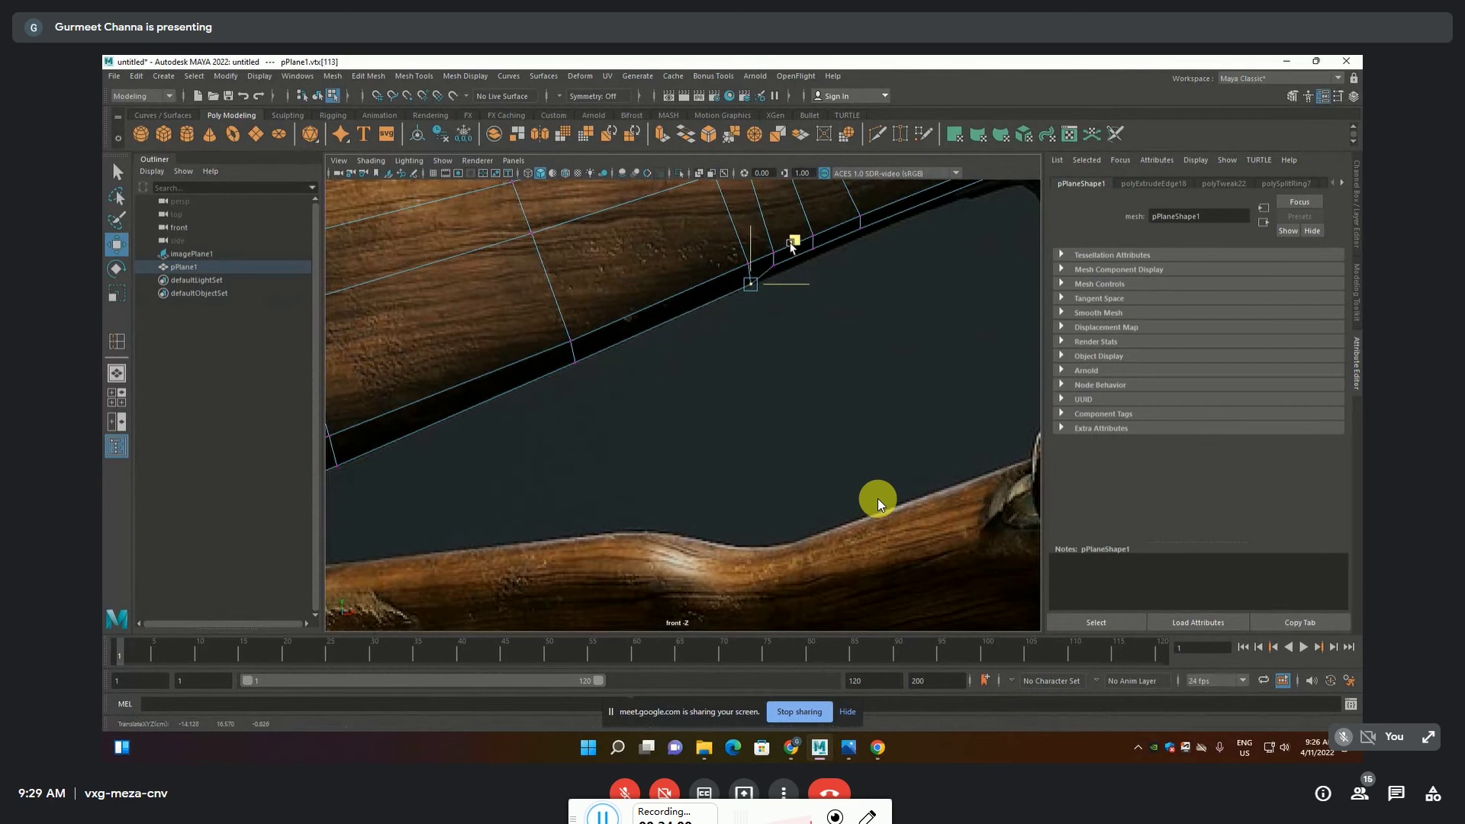
mouse_move(783, 246)
alt+middle_down()
mouse_move(769, 327)
mouse_move(700, 402)
alt+middle_up()
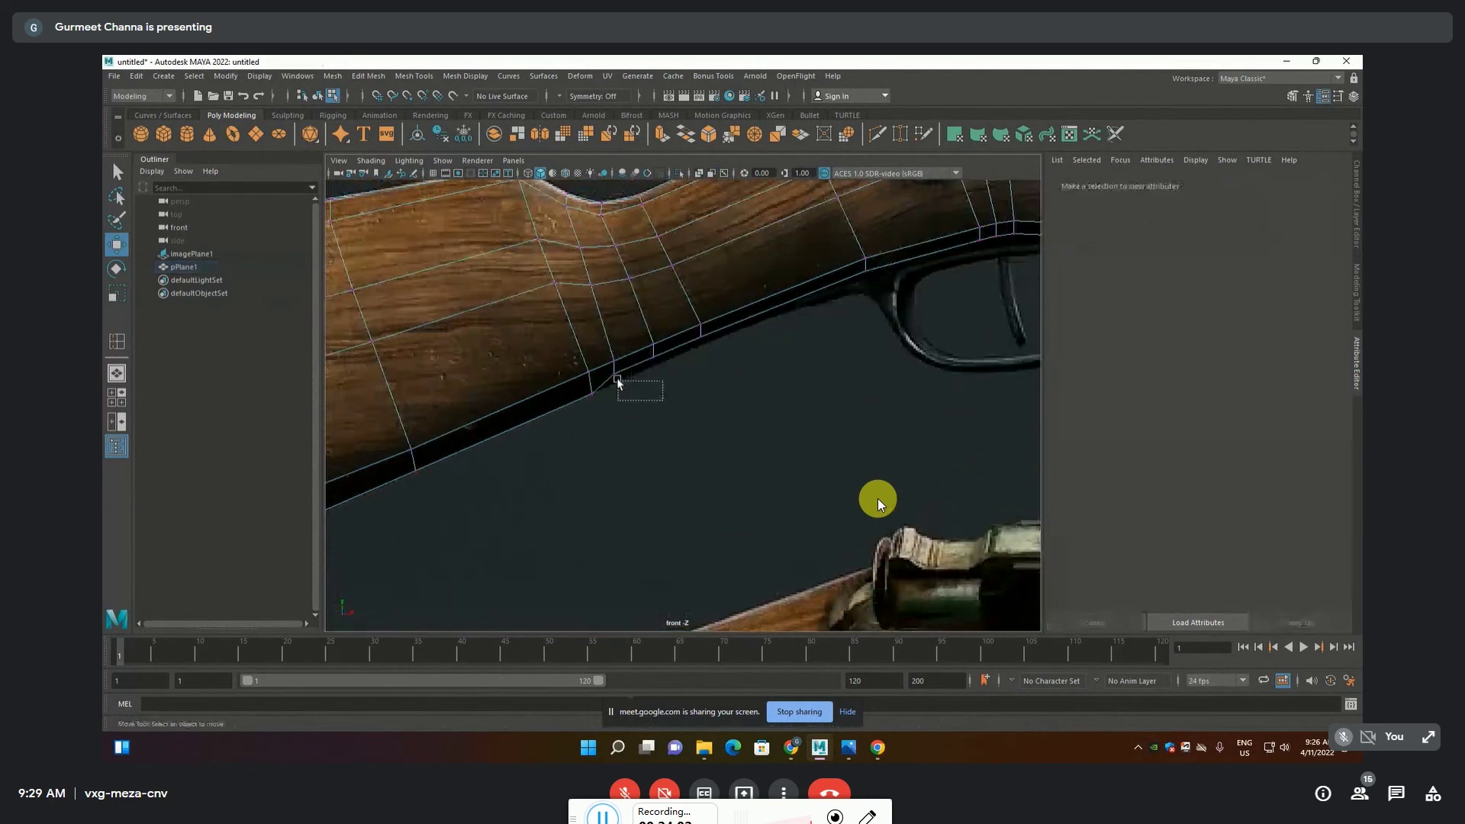
drag(655, 393, 608, 370)
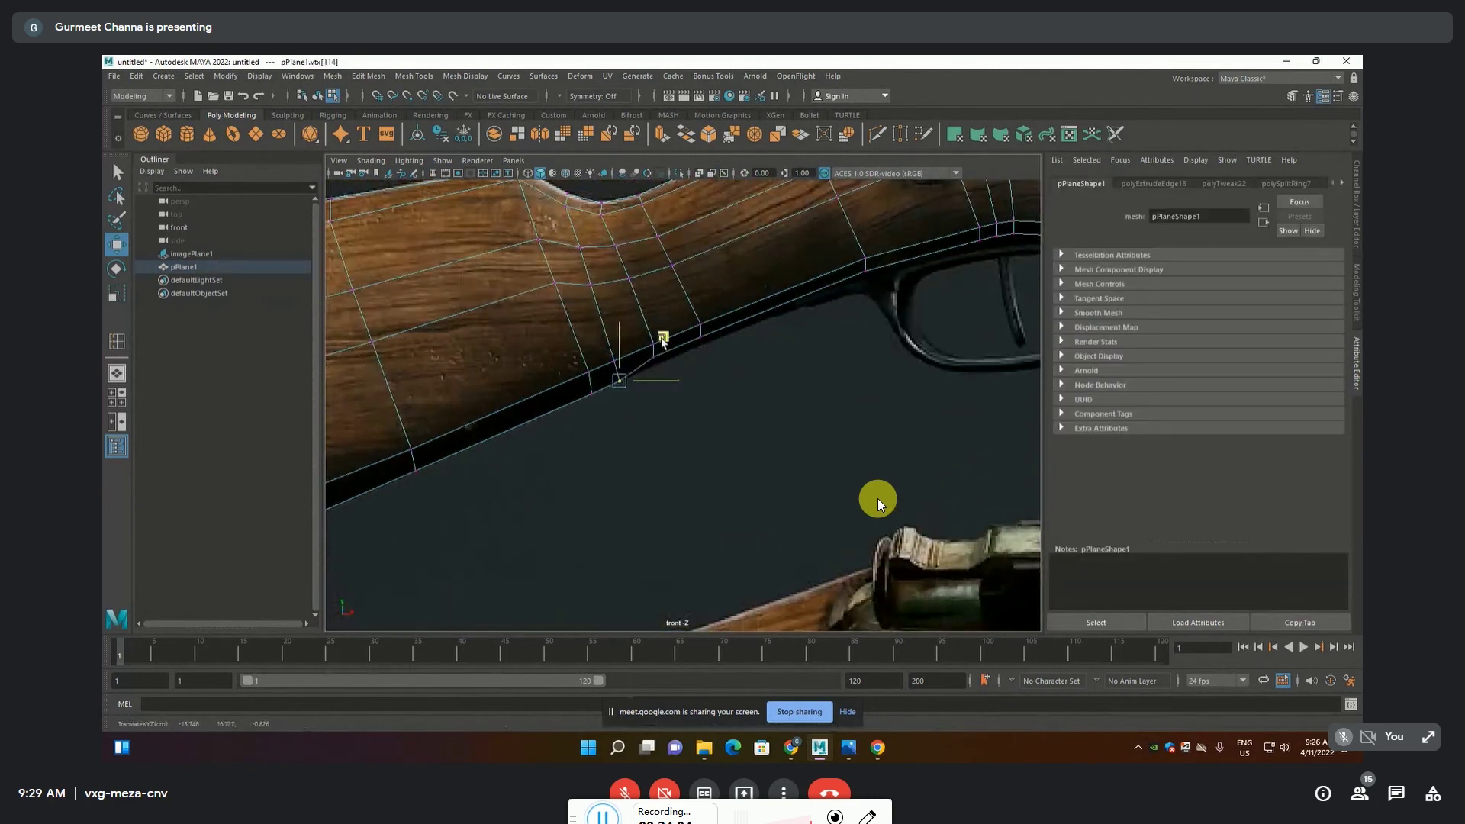
click(722, 397)
click(658, 355)
click(702, 323)
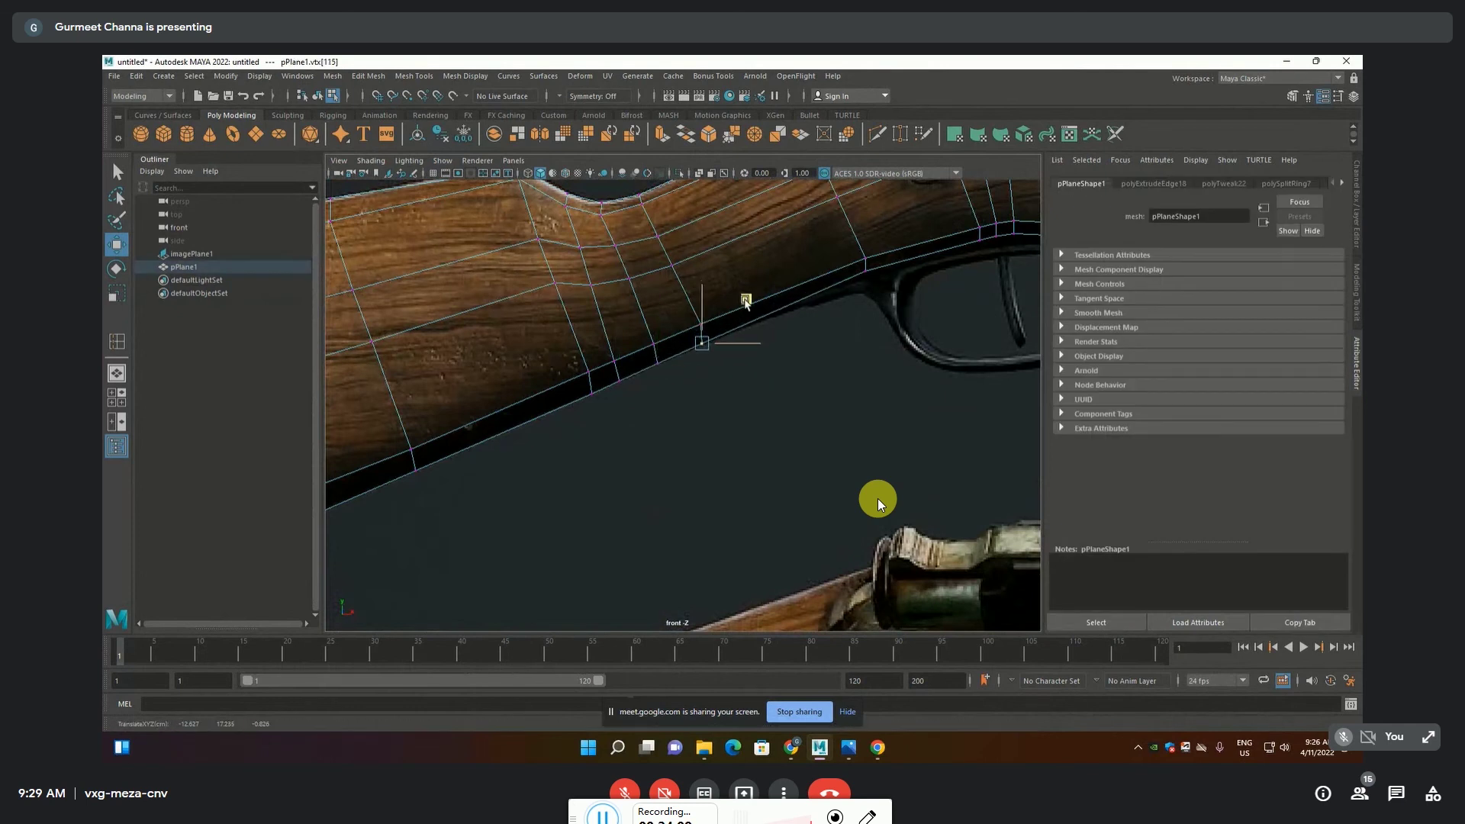
mouse_move(737, 305)
alt+middle_down()
mouse_move(774, 367)
mouse_move(648, 401)
alt+middle_up()
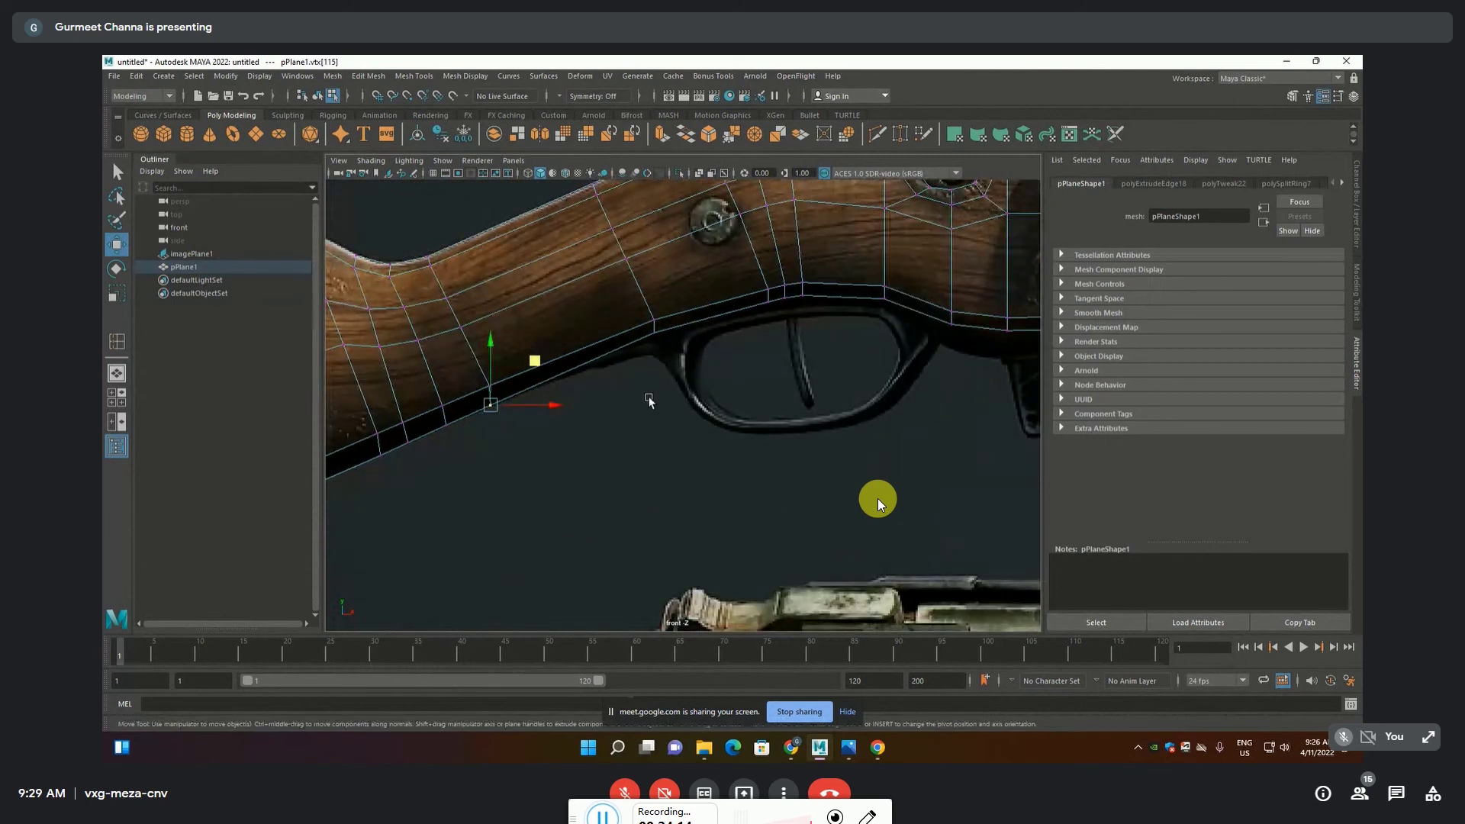
Insert an edge loop across the stock near the trigger guard
click(449, 77)
click(460, 174)
drag(518, 226, 524, 225)
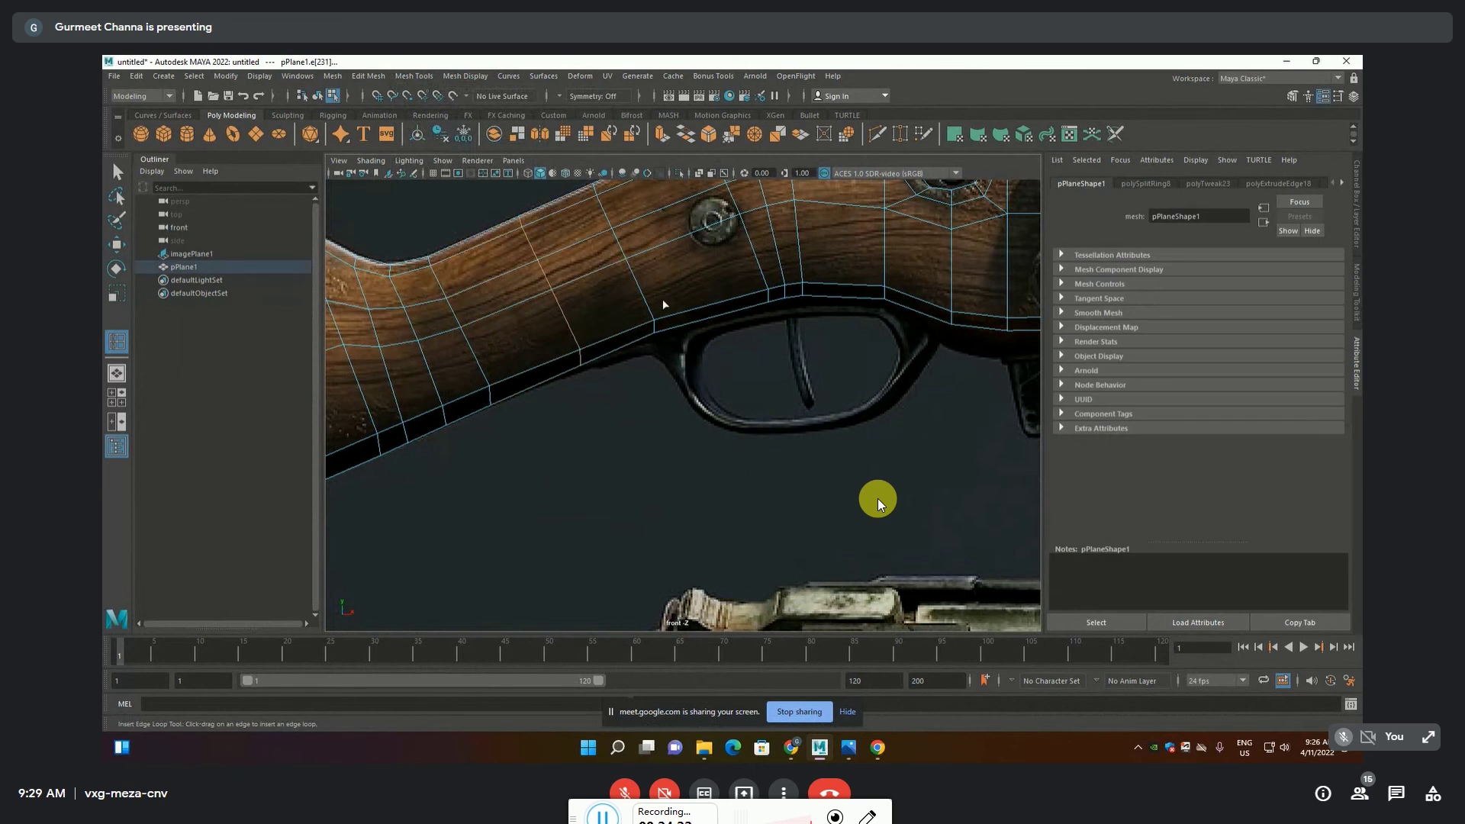
Lower the underside vertices above the trigger guard onto the reference edge
alt+middle_drag(673, 309, 613, 353)
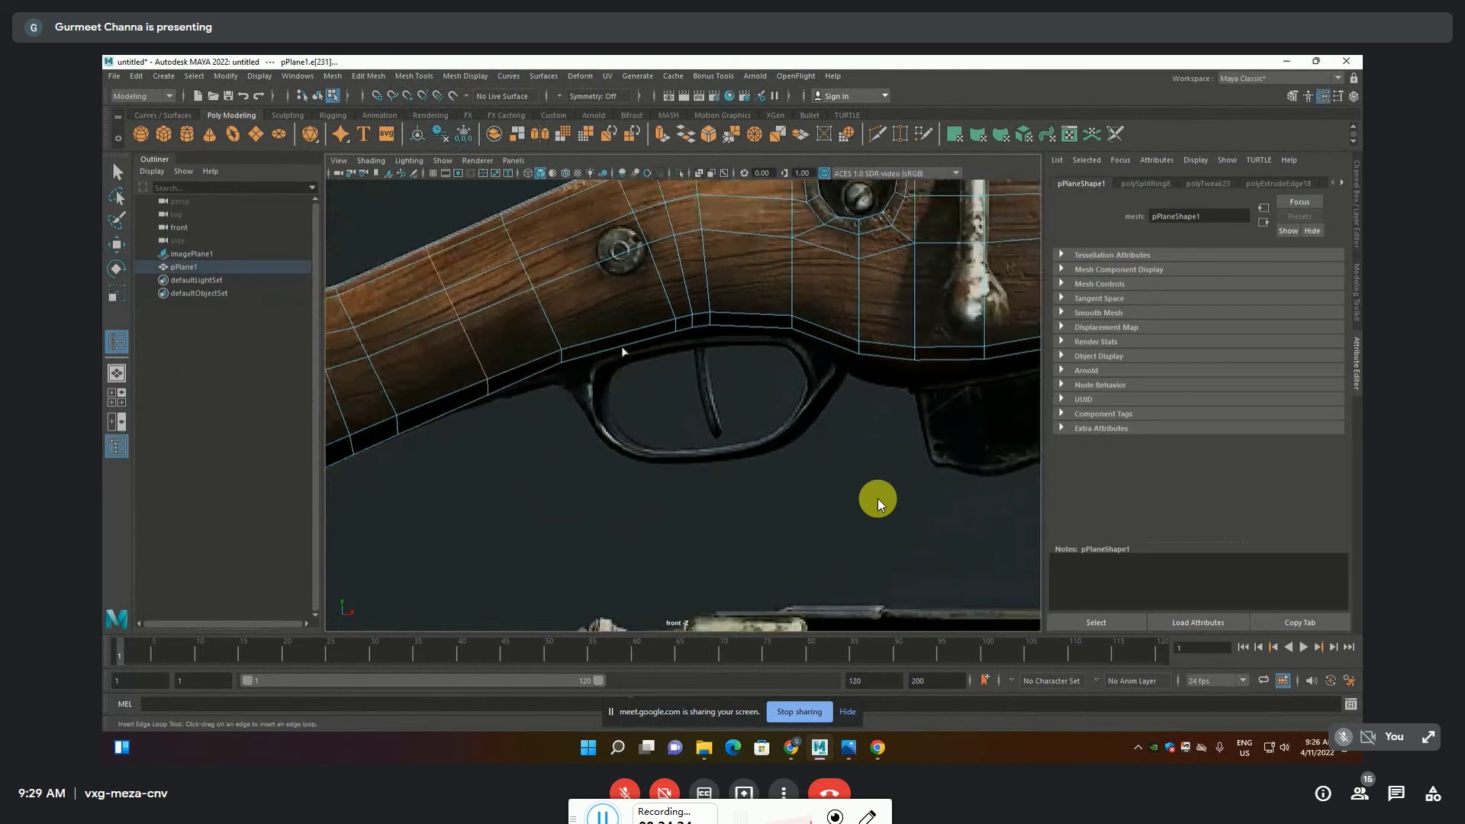
key(F9)
scroll(554, 387, up, 2)
key(w)
drag(509, 376, 557, 341)
middle_drag(574, 308, 574, 315)
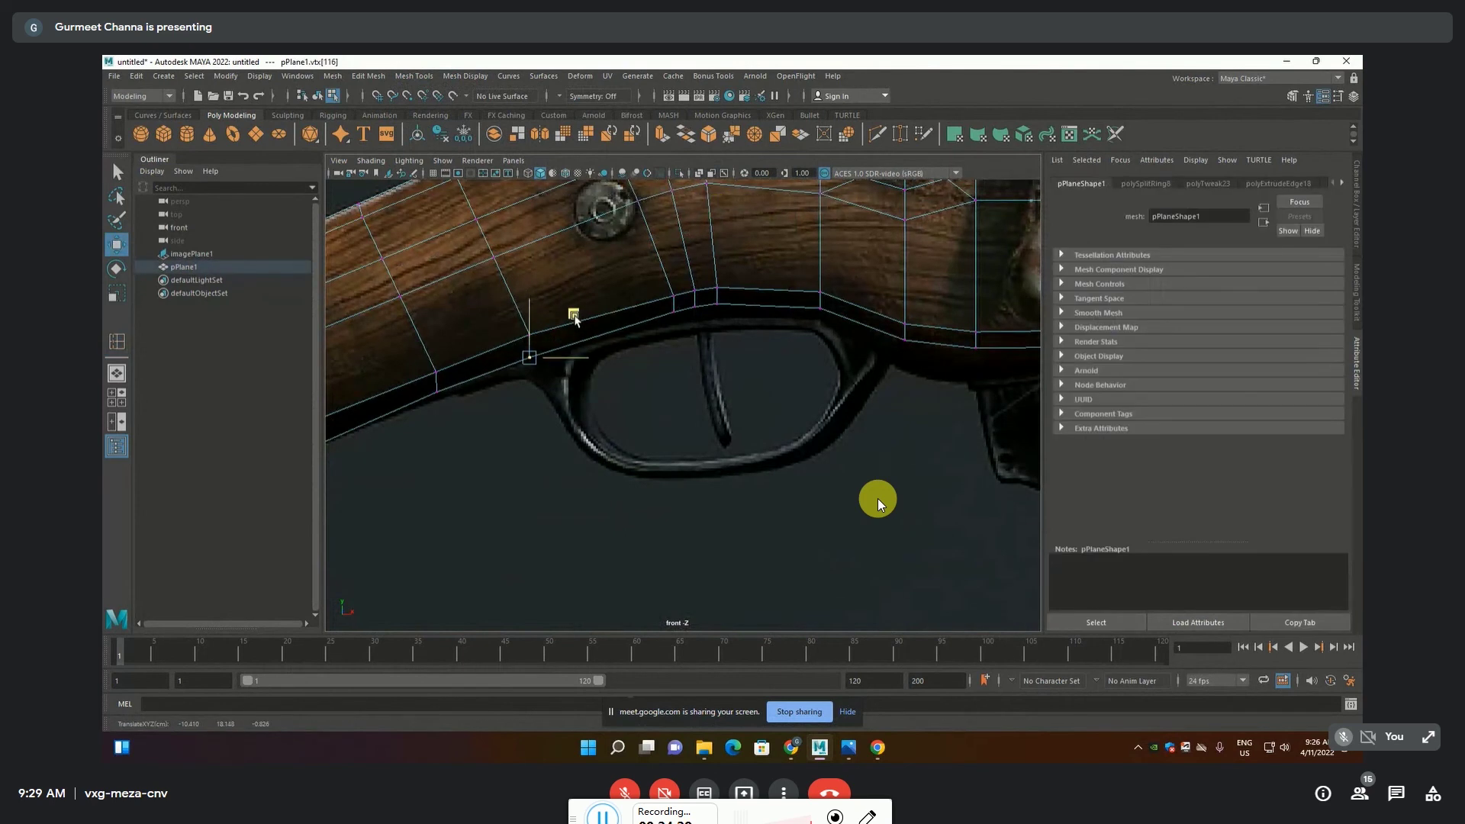
drag(670, 333, 737, 297)
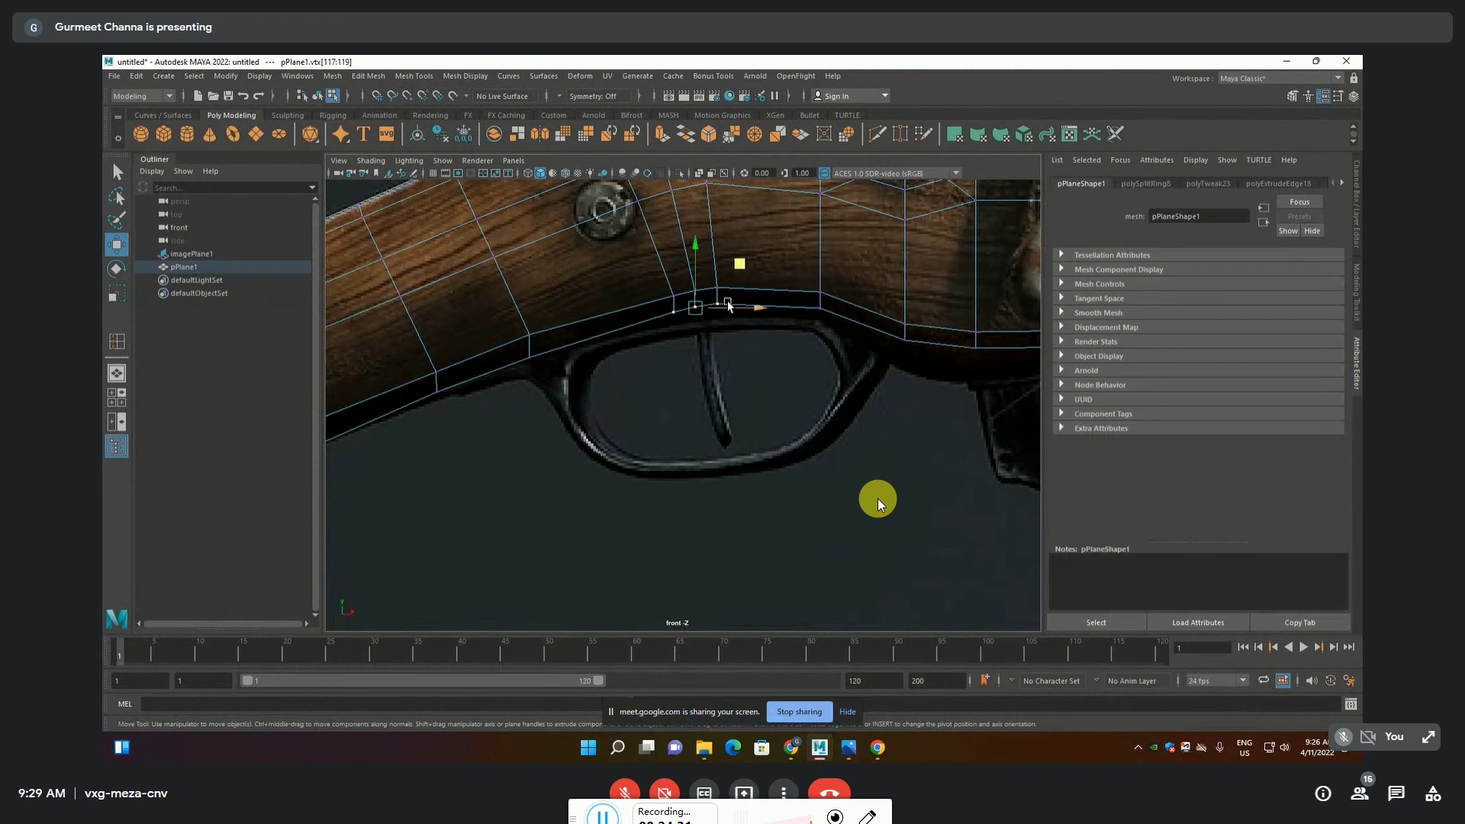
middle_drag(700, 294, 702, 346)
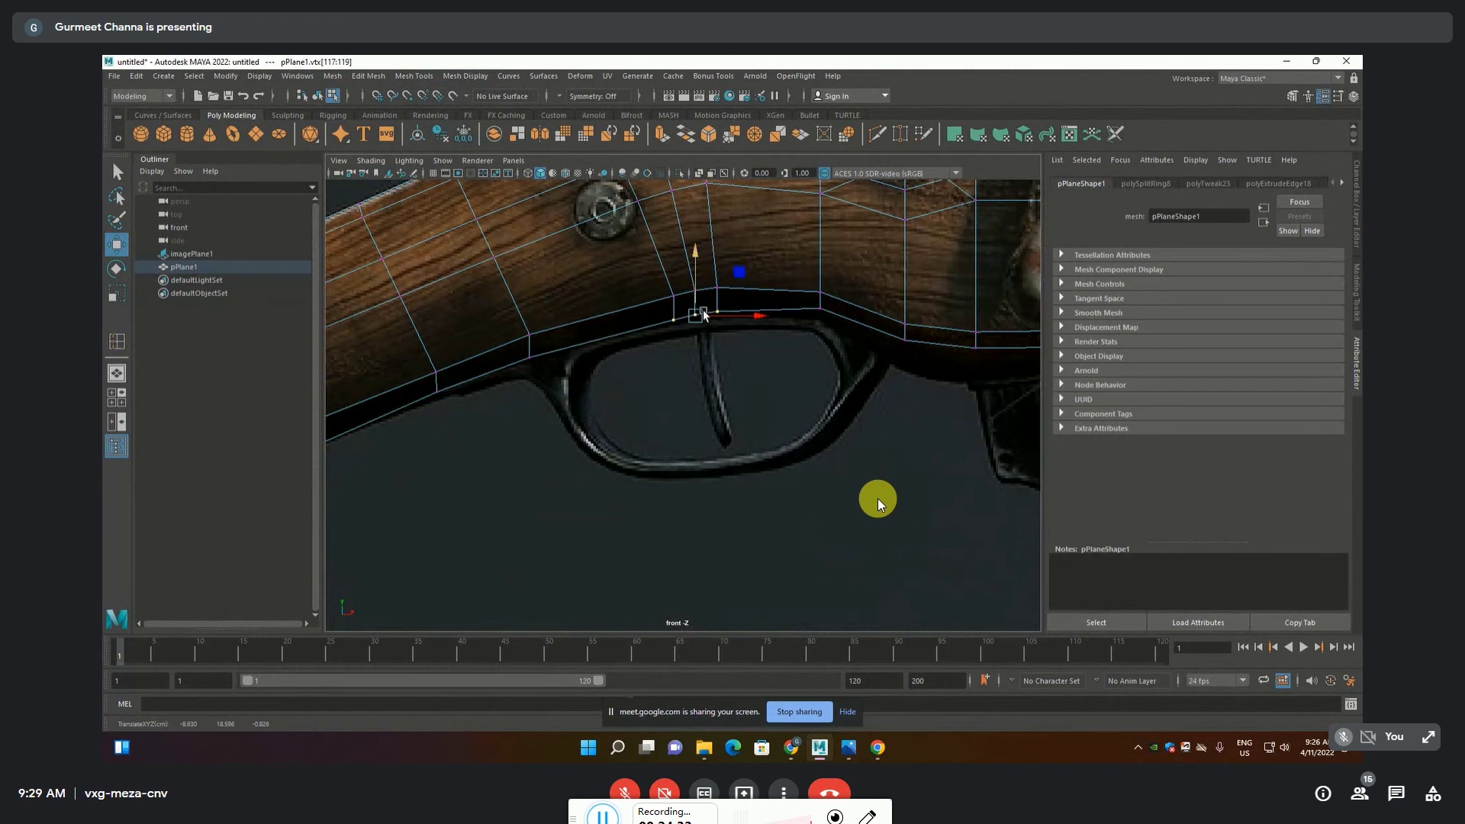
click(715, 296)
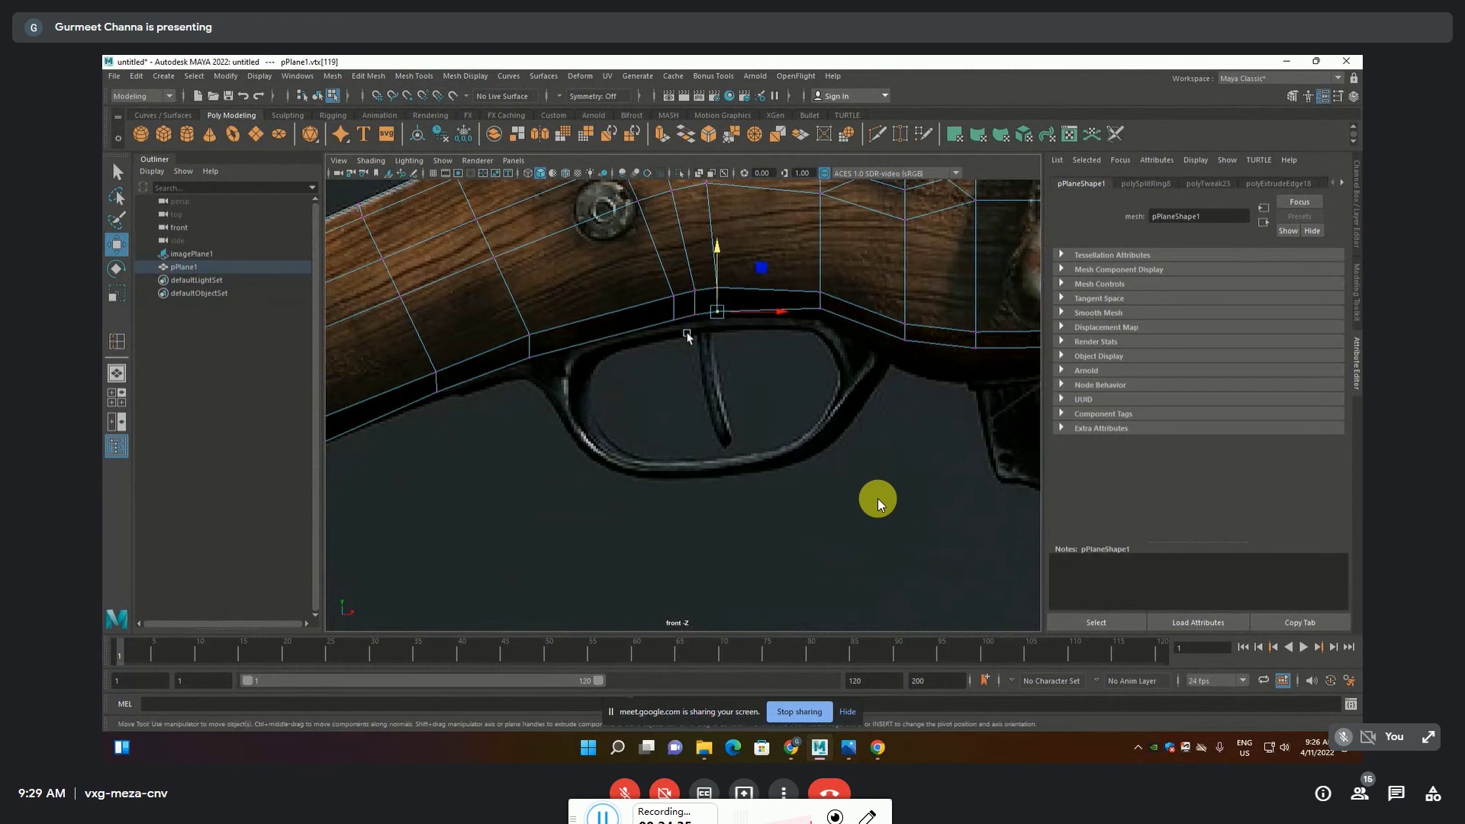
shift+click(708, 294)
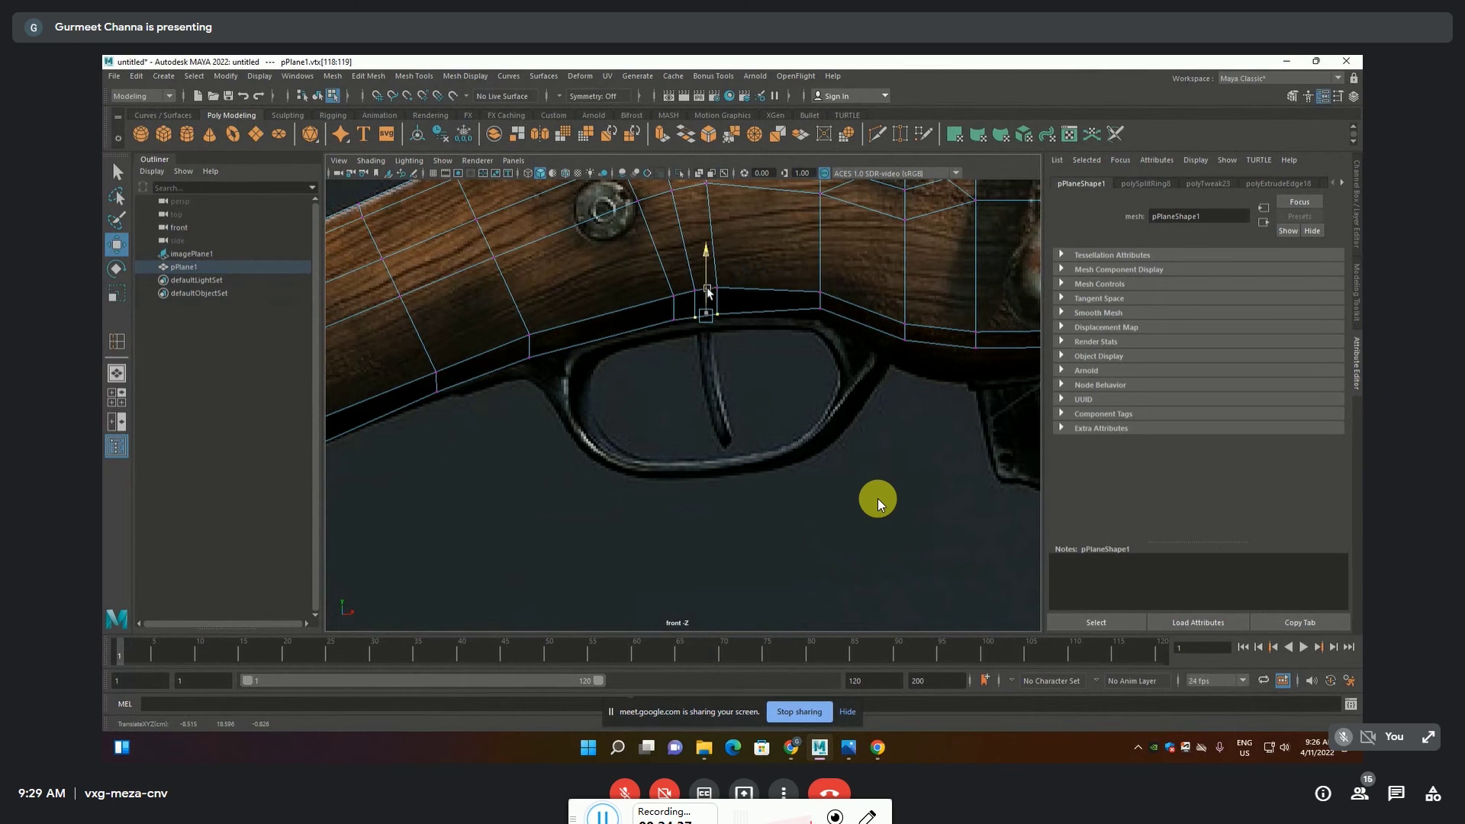
click(678, 304)
click(822, 308)
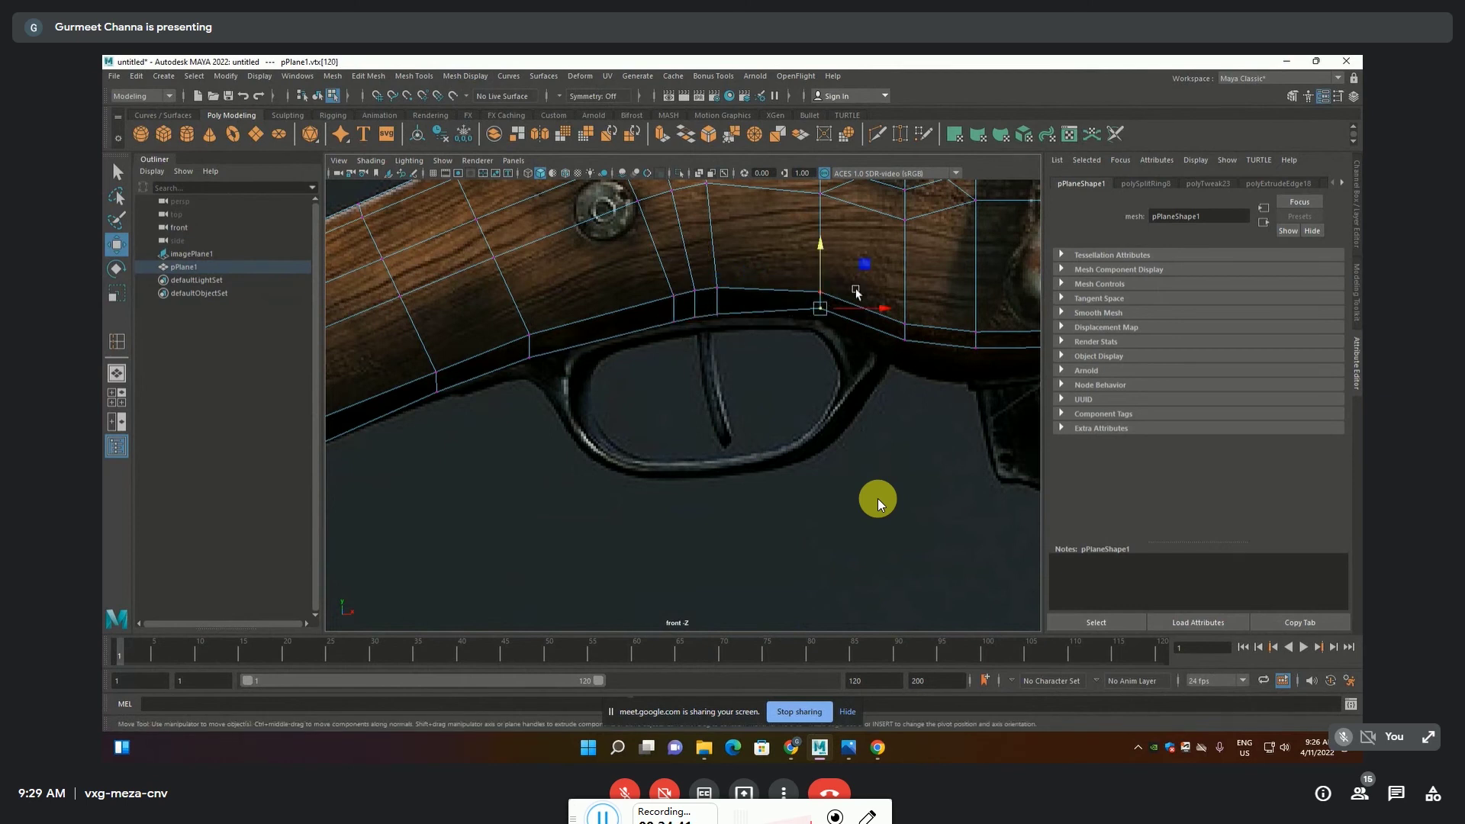
click(908, 345)
Drop the next underside vertices forward of the trigger guard onto the outline
alt+middle_drag(934, 360, 822, 353)
mouse_move(837, 292)
middle_down()
mouse_move(825, 309)
mouse_move(861, 347)
mouse_move(644, 391)
middle_up()
click(863, 341)
drag(704, 460, 768, 368)
mouse_move(737, 342)
middle_down()
mouse_move(738, 368)
mouse_move(611, 439)
middle_up()
drag(603, 439, 642, 392)
middle_drag(633, 381, 624, 393)
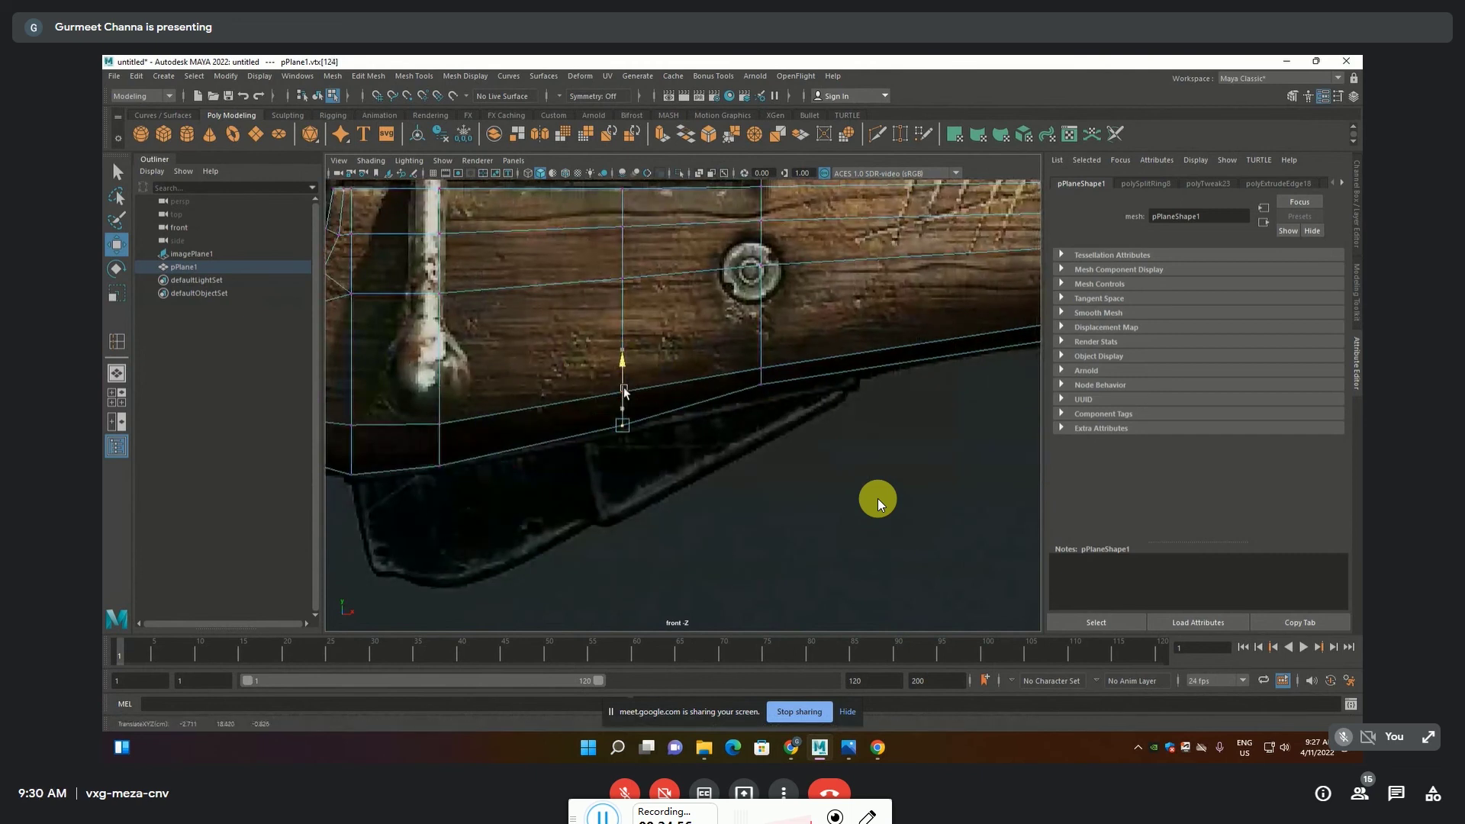
drag(744, 401, 777, 367)
middle_drag(777, 367, 763, 361)
Lower the forend underside vertices onto the reference line out to the front band
drag(465, 472, 513, 442)
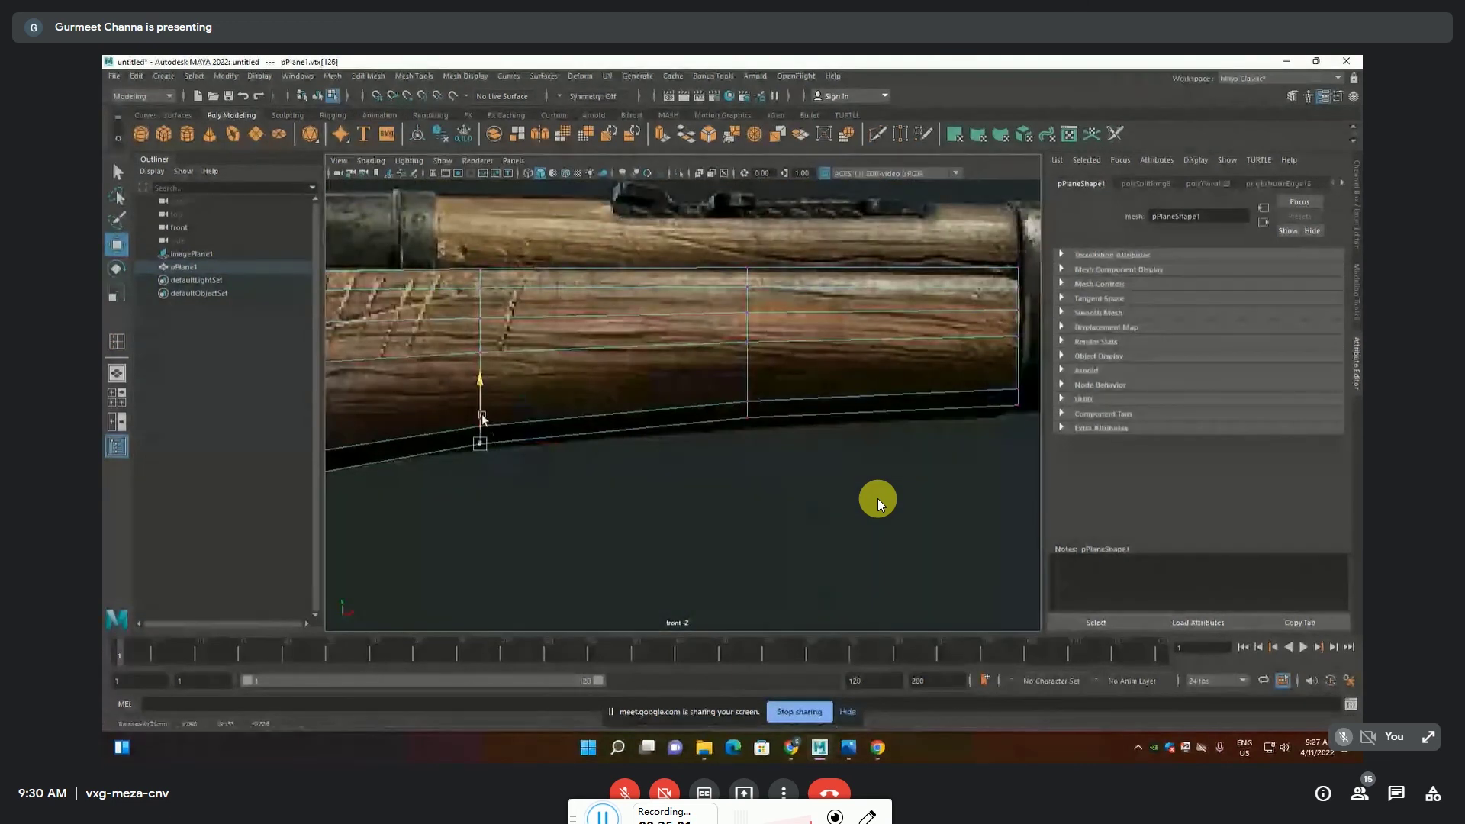
drag(713, 463, 740, 438)
middle_drag(749, 386, 749, 392)
click(1017, 403)
alt+middle_drag(1017, 376, 889, 397)
drag(889, 396, 890, 405)
alt+right_drag(890, 406, 747, 412)
alt+middle_drag(746, 412, 745, 396)
Zoom to the trigger guard and toggle smooth mesh preview with the 3 key
scroll(745, 395, up, 2)
scroll(747, 397, up, 1)
scroll(752, 398, up, 3)
scroll(762, 403, up, 2)
scroll(761, 403, up, 2)
alt+middle_drag(762, 403, 493, 450)
scroll(644, 419, up, 1)
scroll(614, 421, down, 3)
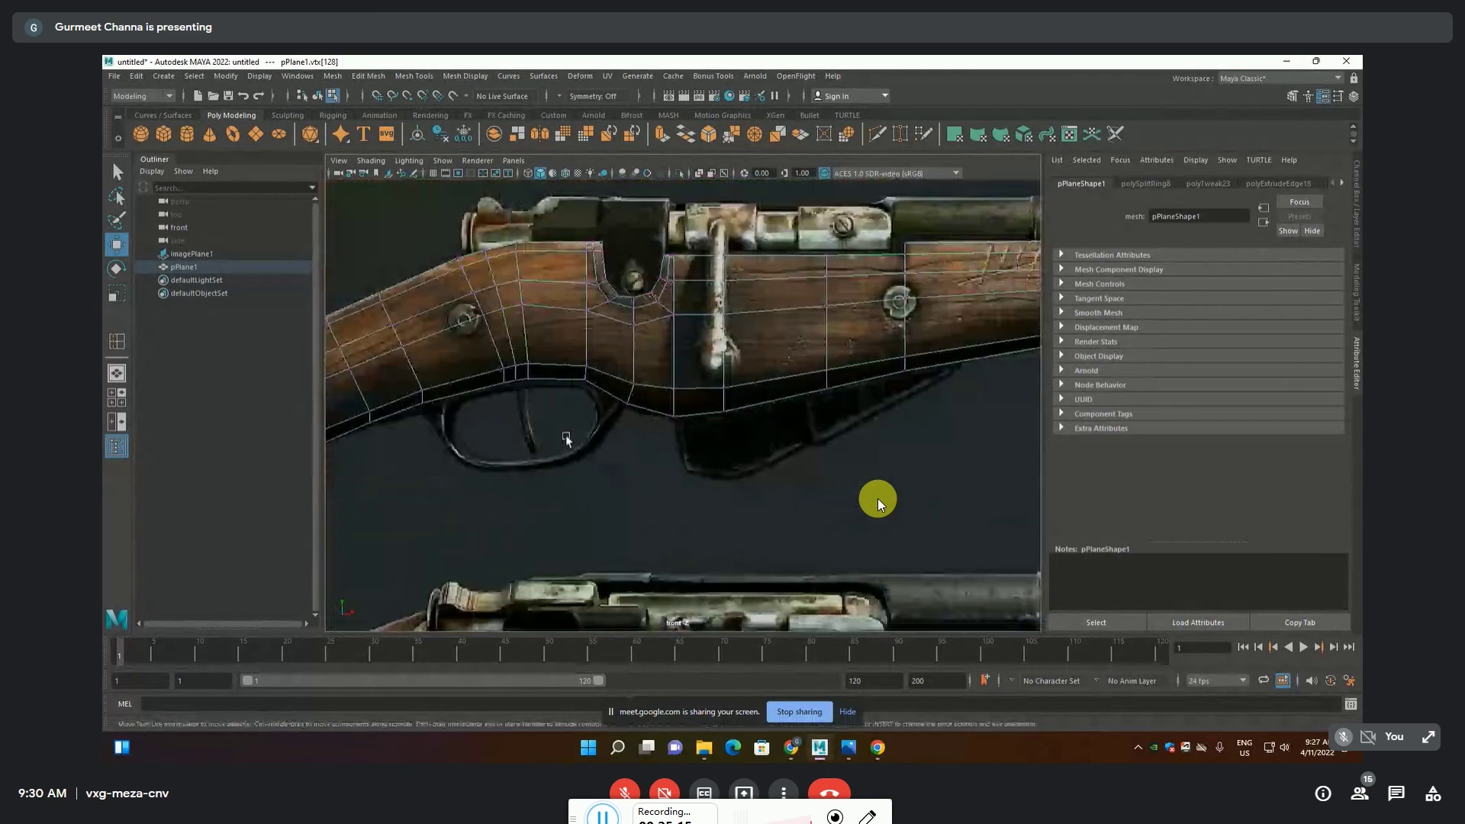
key(3)
scroll(625, 419, down, 2)
scroll(624, 419, down, 2)
scroll(624, 419, down, 1)
scroll(624, 418, down, 1)
scroll(624, 419, down, 1)
scroll(624, 419, up, 2)
scroll(626, 419, up, 3)
mouse_move(625, 419)
alt+middle_down()
mouse_move(721, 429)
mouse_move(922, 384)
mouse_move(824, 473)
mouse_move(663, 439)
mouse_move(771, 479)
alt+middle_up()
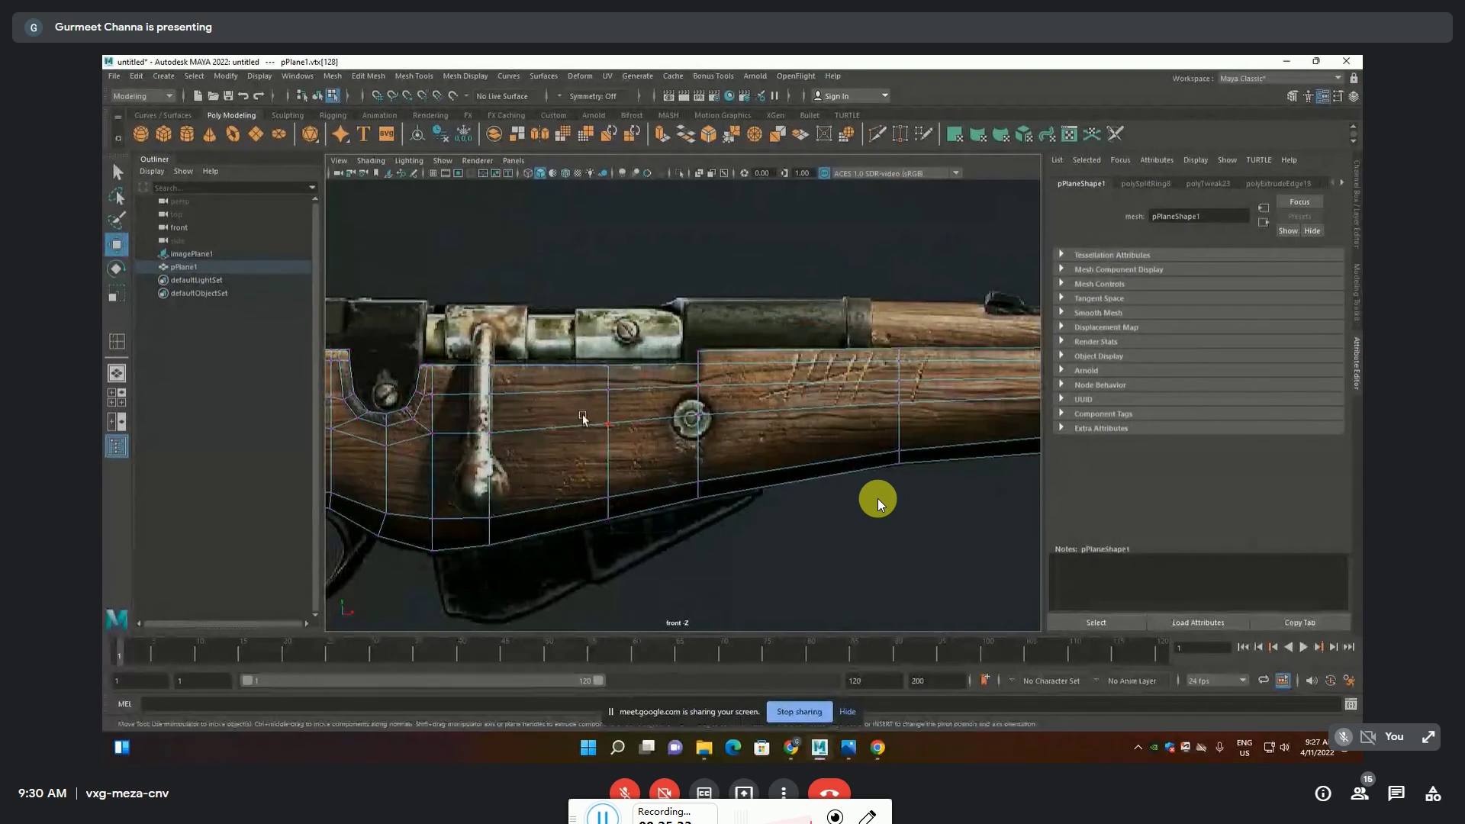
Switch to edge selection and close in on the bolt handle area
key(F10)
scroll(582, 418, up, 3)
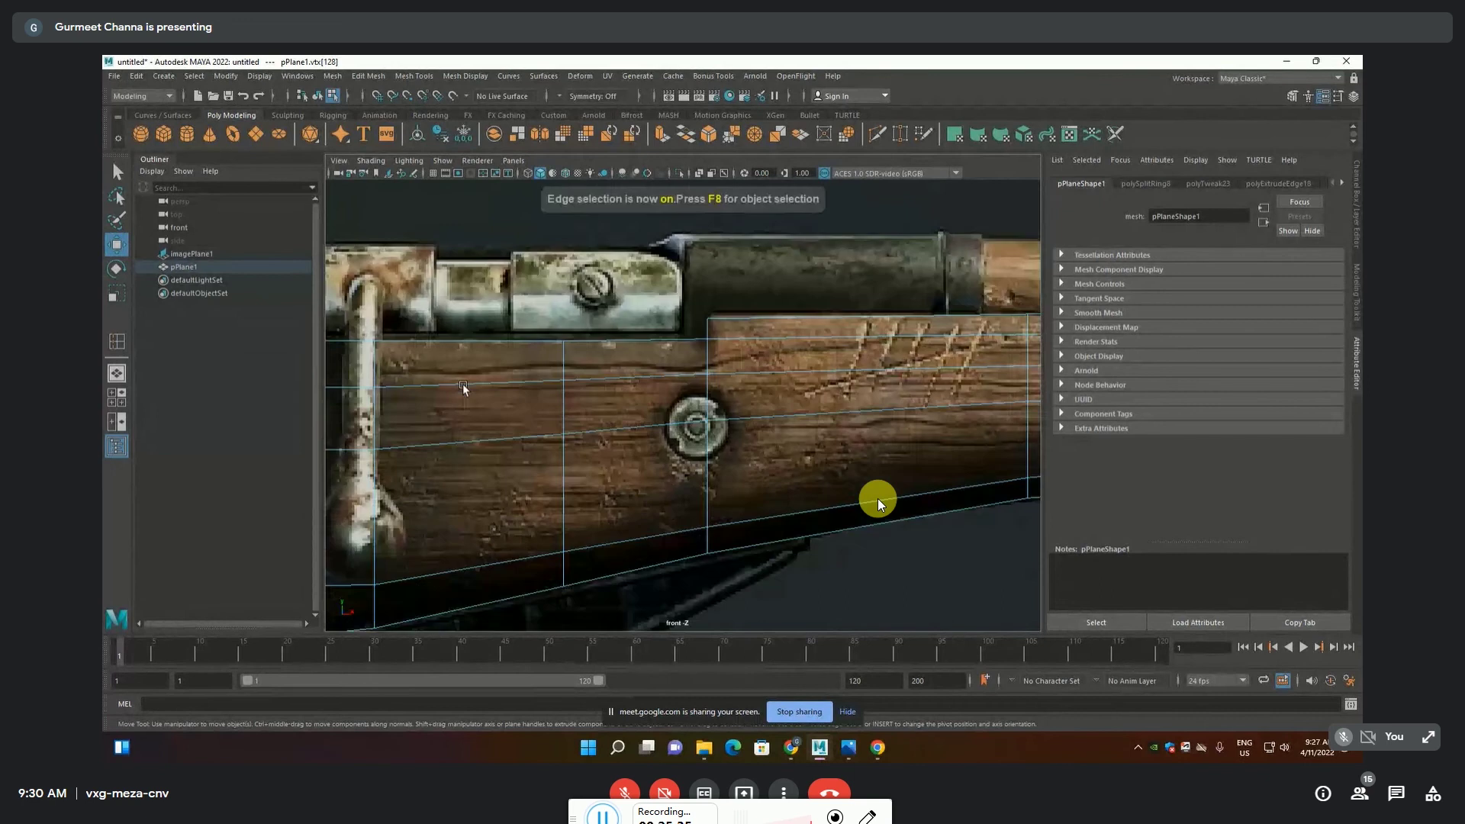
scroll(463, 388, up, 3)
mouse_move(463, 387)
alt+middle_down()
mouse_move(751, 409)
mouse_move(452, 404)
alt+middle_up()
Zoom the view out from the stock block
scroll(751, 408, down, 3)
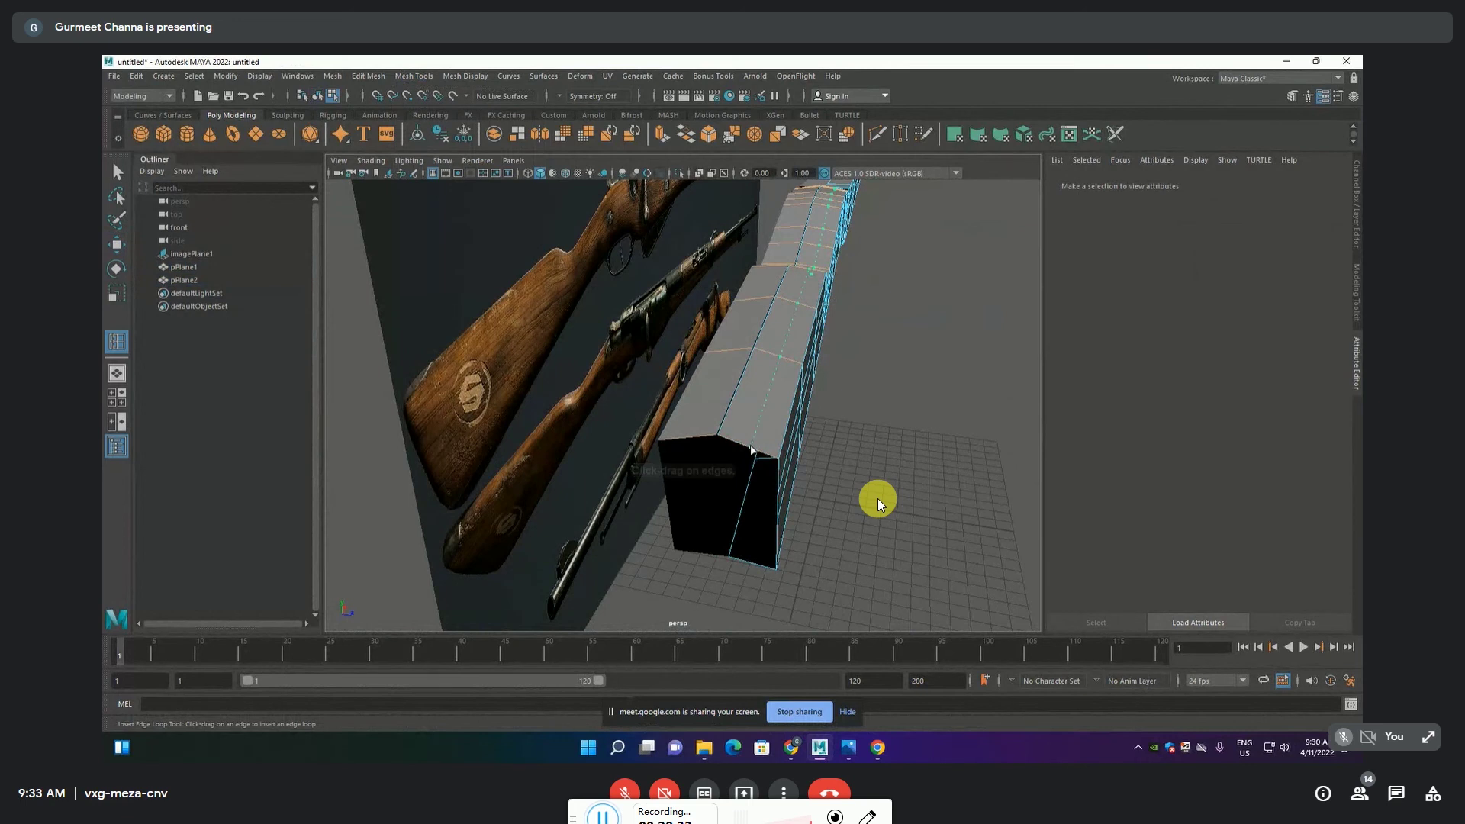
Insert a lengthwise edge loop along the stock block, then return to the front view
click(878, 503)
alt+drag(824, 452, 616, 446)
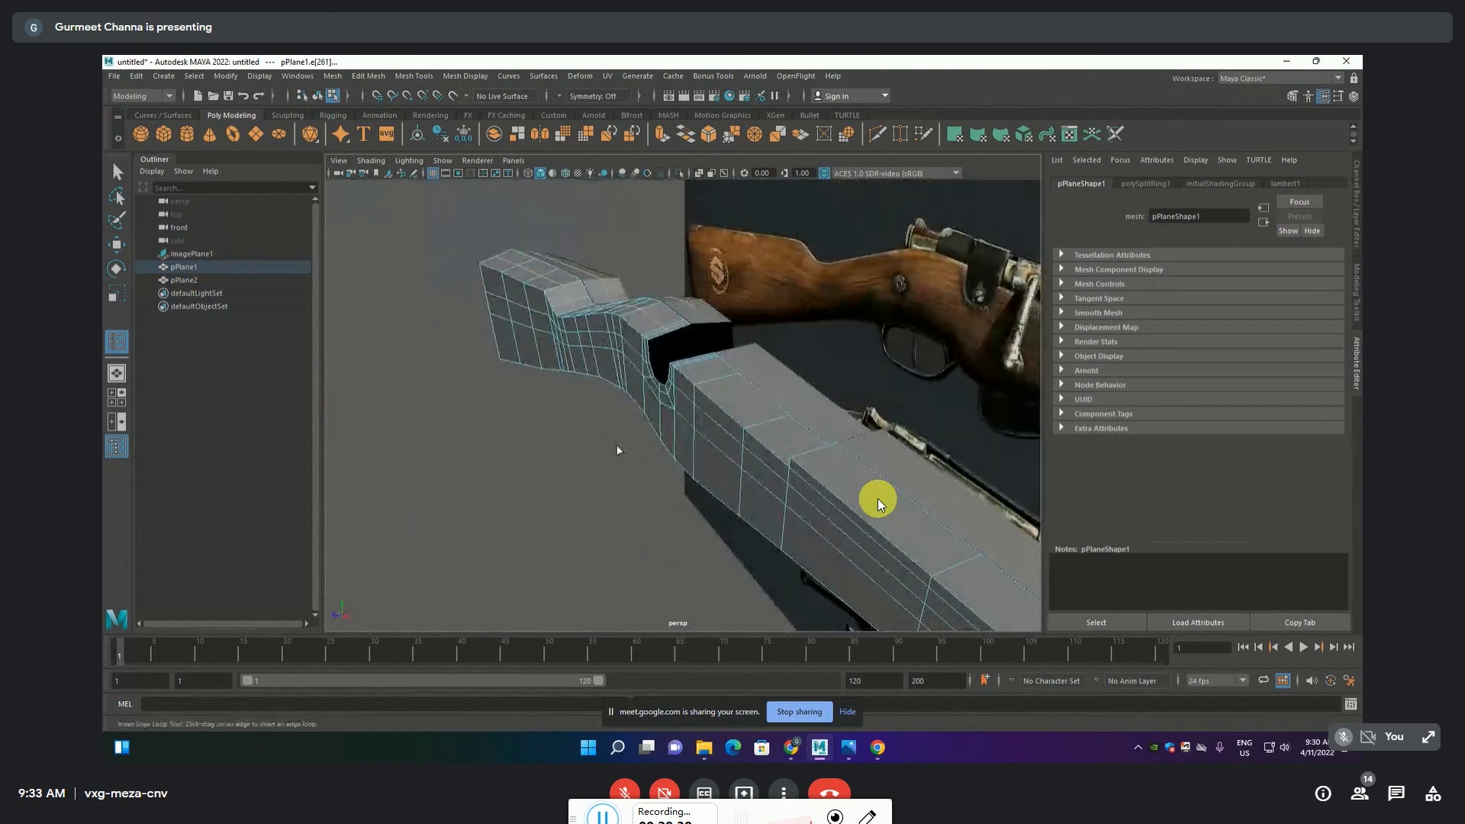
key(space)
key(space)
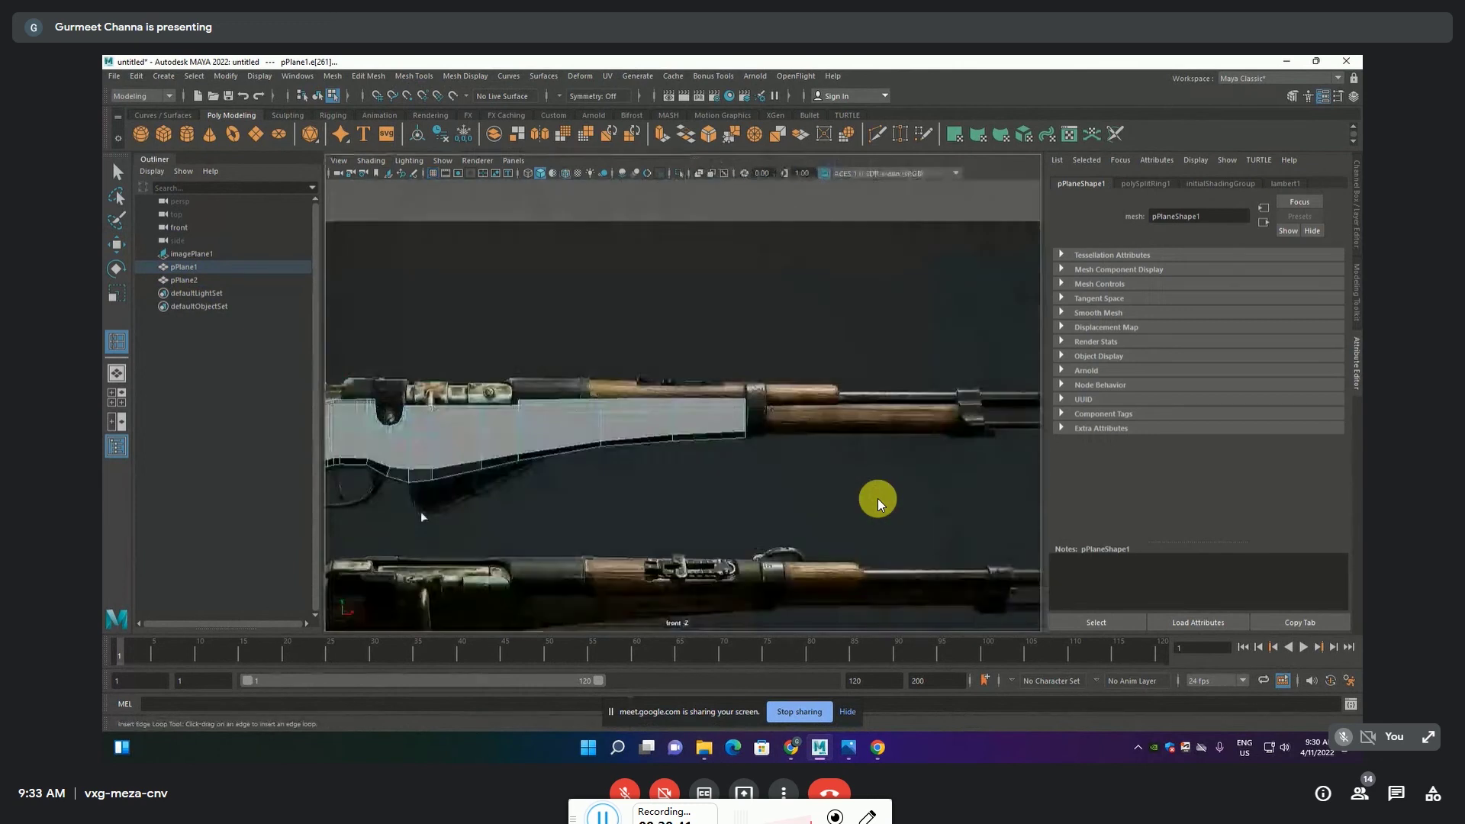
In vertex mode, select the butt-end corner vertex and the top-edge vertices of the stock
scroll(639, 496, up, 5)
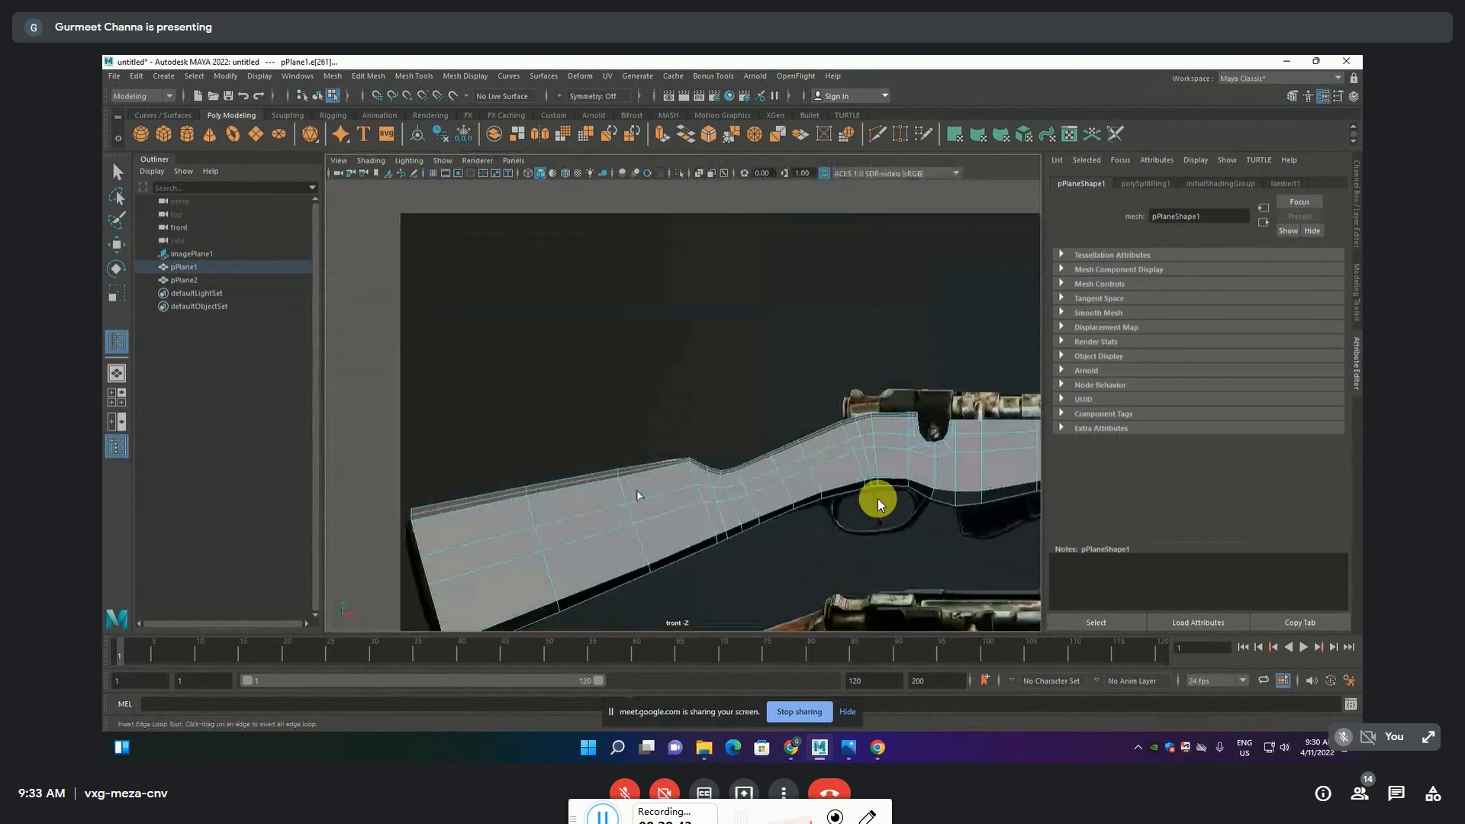
key(w)
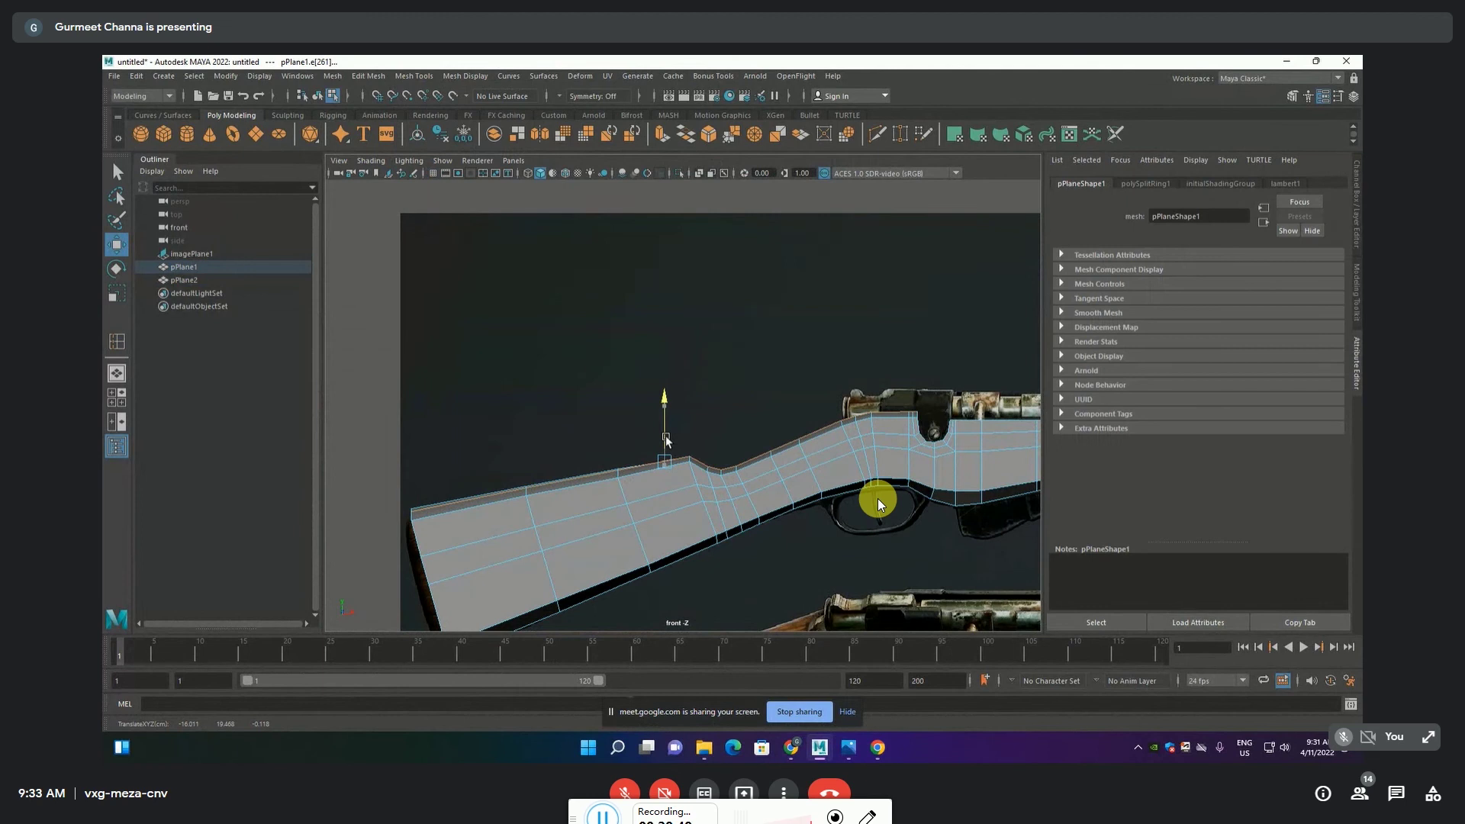
alt+drag(665, 437, 569, 426)
scroll(569, 426, up, 2)
key(F9)
click(558, 414)
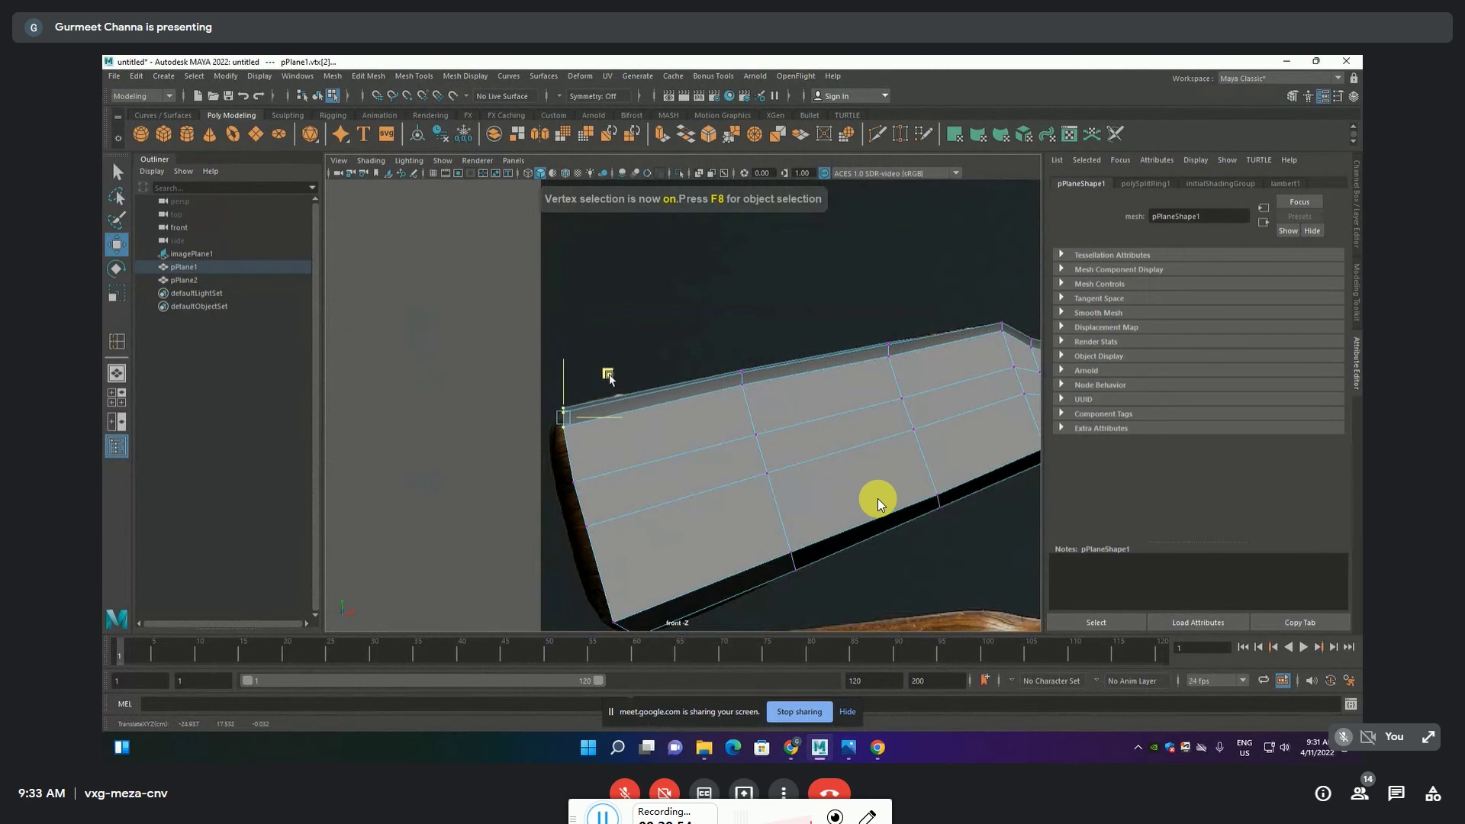
drag(701, 342, 763, 415)
click(744, 359)
Select the whole run of top-edge vertices at the butt and nudge them slightly
click(888, 348)
alt+middle_drag(888, 348, 828, 364)
click(826, 375)
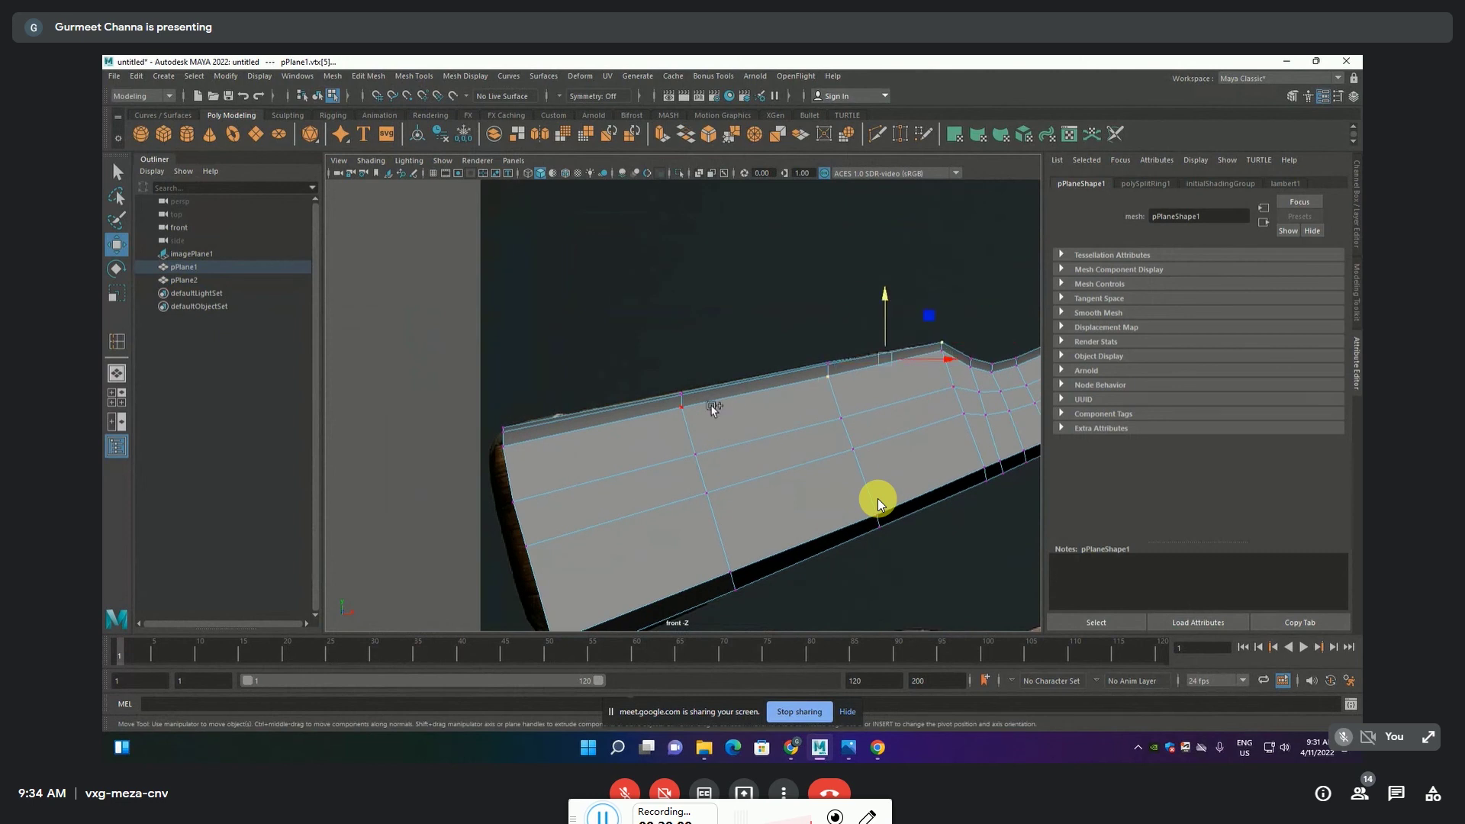
shift+click(504, 446)
click(942, 350)
shift+click(510, 455)
click(505, 432)
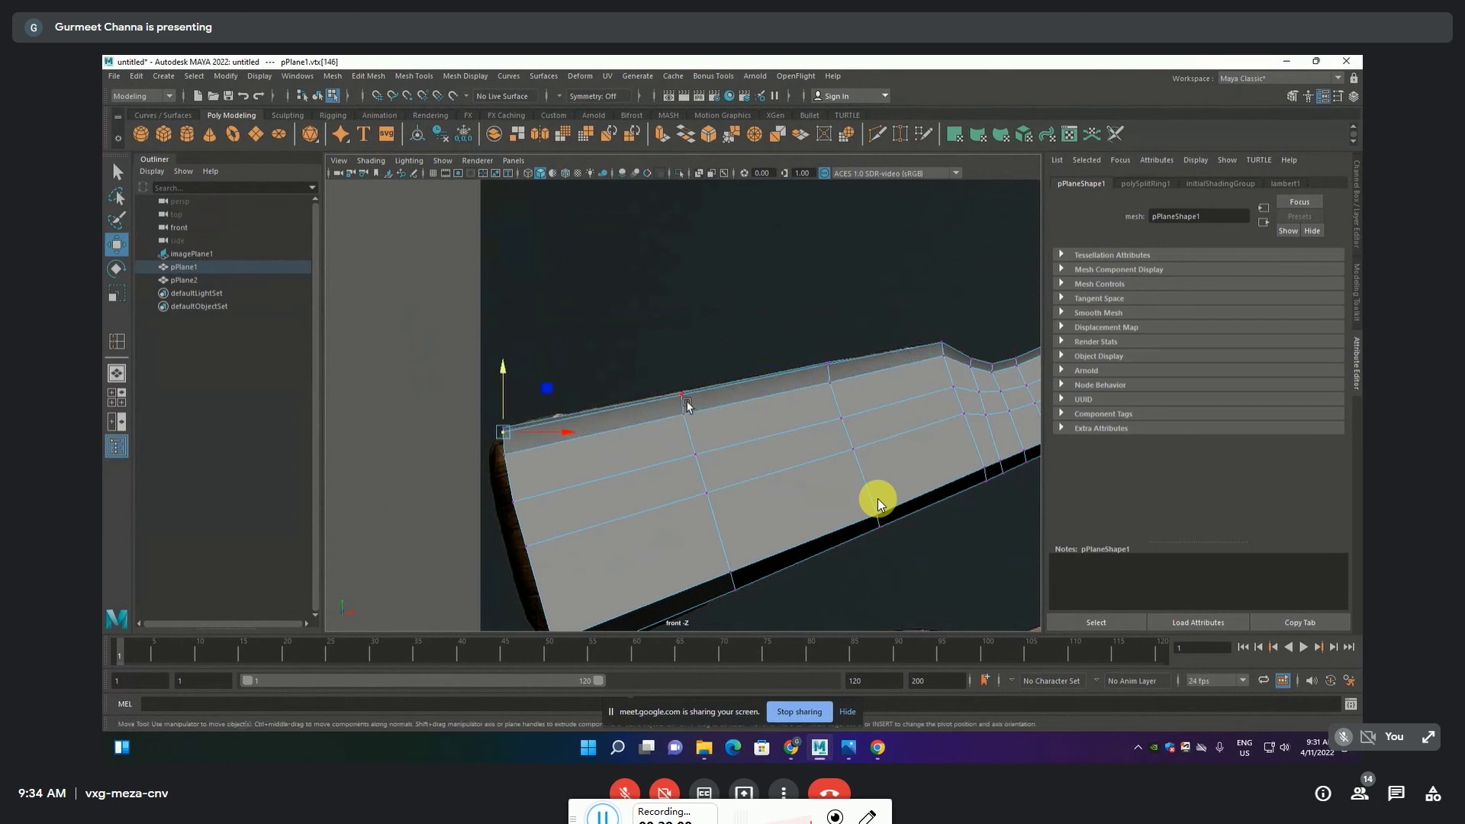
shift+double_click(937, 348)
click(718, 374)
drag(718, 374, 738, 382)
Switch to the four-view layout and orbit to a close, tilted view of the stock
key(space)
key(space)
mouse_move(863, 338)
alt+mouse_down()
mouse_move(820, 309)
mouse_move(649, 395)
mouse_move(728, 433)
mouse_move(891, 399)
alt+mouse_up()
scroll(645, 393, down, 3)
scroll(634, 386, down, 3)
scroll(621, 370, down, 2)
scroll(784, 370, up, 3)
mouse_move(777, 377)
alt+mouse_down()
mouse_move(720, 376)
mouse_move(609, 413)
mouse_move(670, 369)
mouse_move(611, 387)
alt+mouse_up()
Select the whole stock strip from the top view, then return to perspective
key(space)
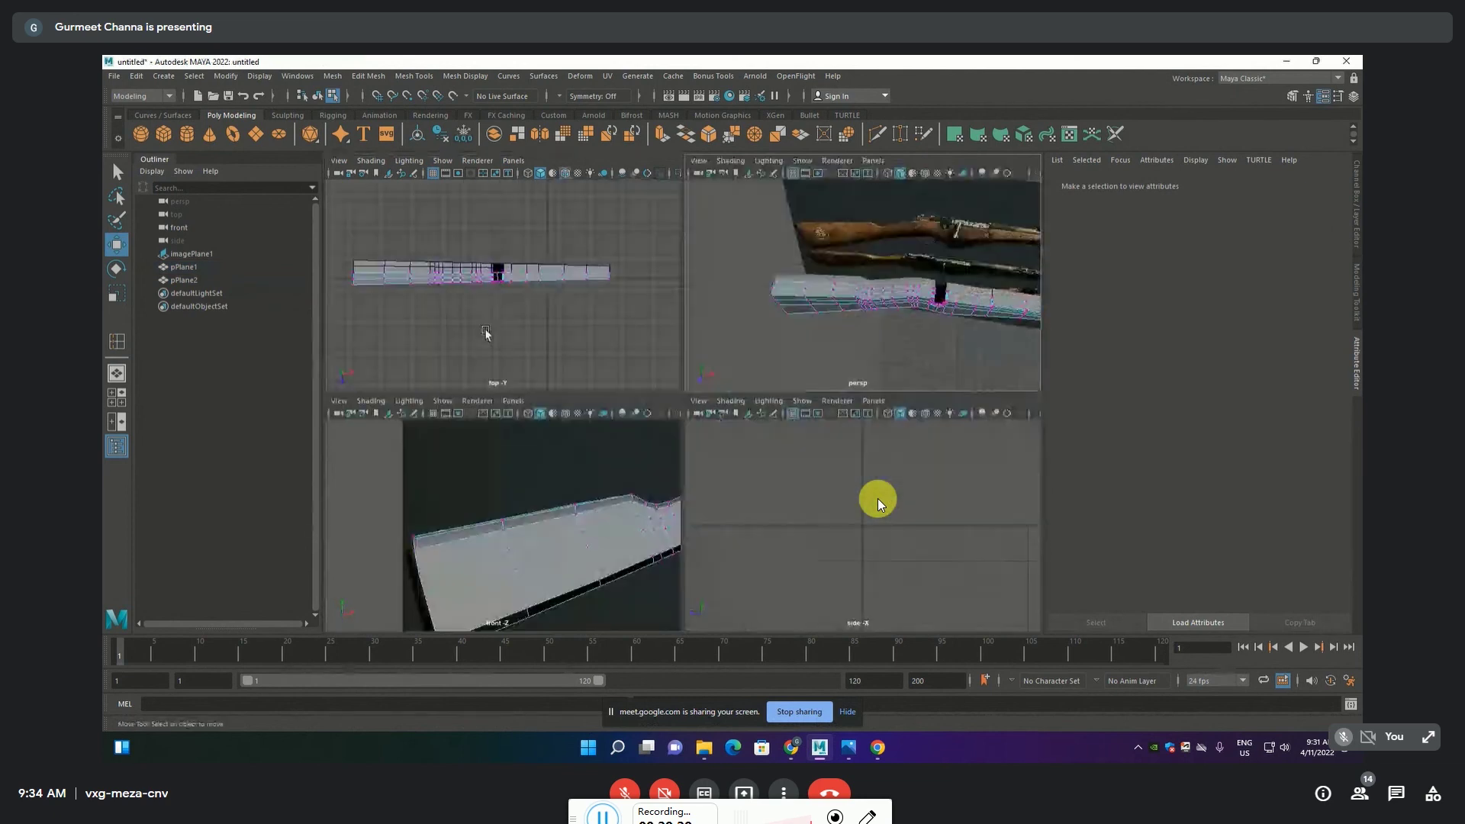
key(space)
alt+middle_drag(532, 363, 628, 356)
scroll(589, 419, down, 1)
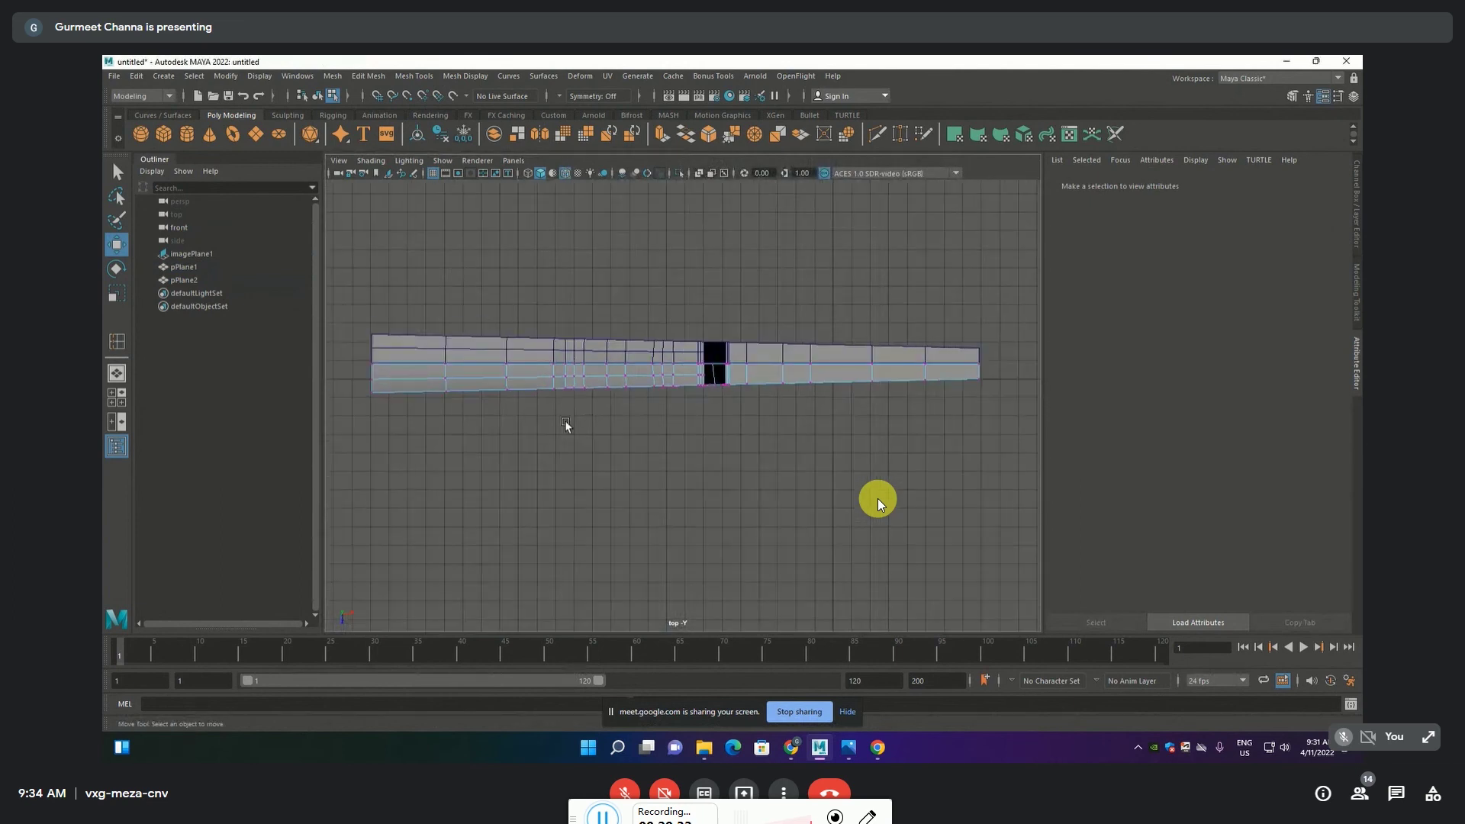
mouse_move(563, 419)
mouse_down()
mouse_move(853, 371)
mouse_move(619, 387)
mouse_up()
key(space)
key(space)
mouse_move(612, 351)
alt+mouse_down()
mouse_move(600, 365)
mouse_move(633, 359)
alt+mouse_up()
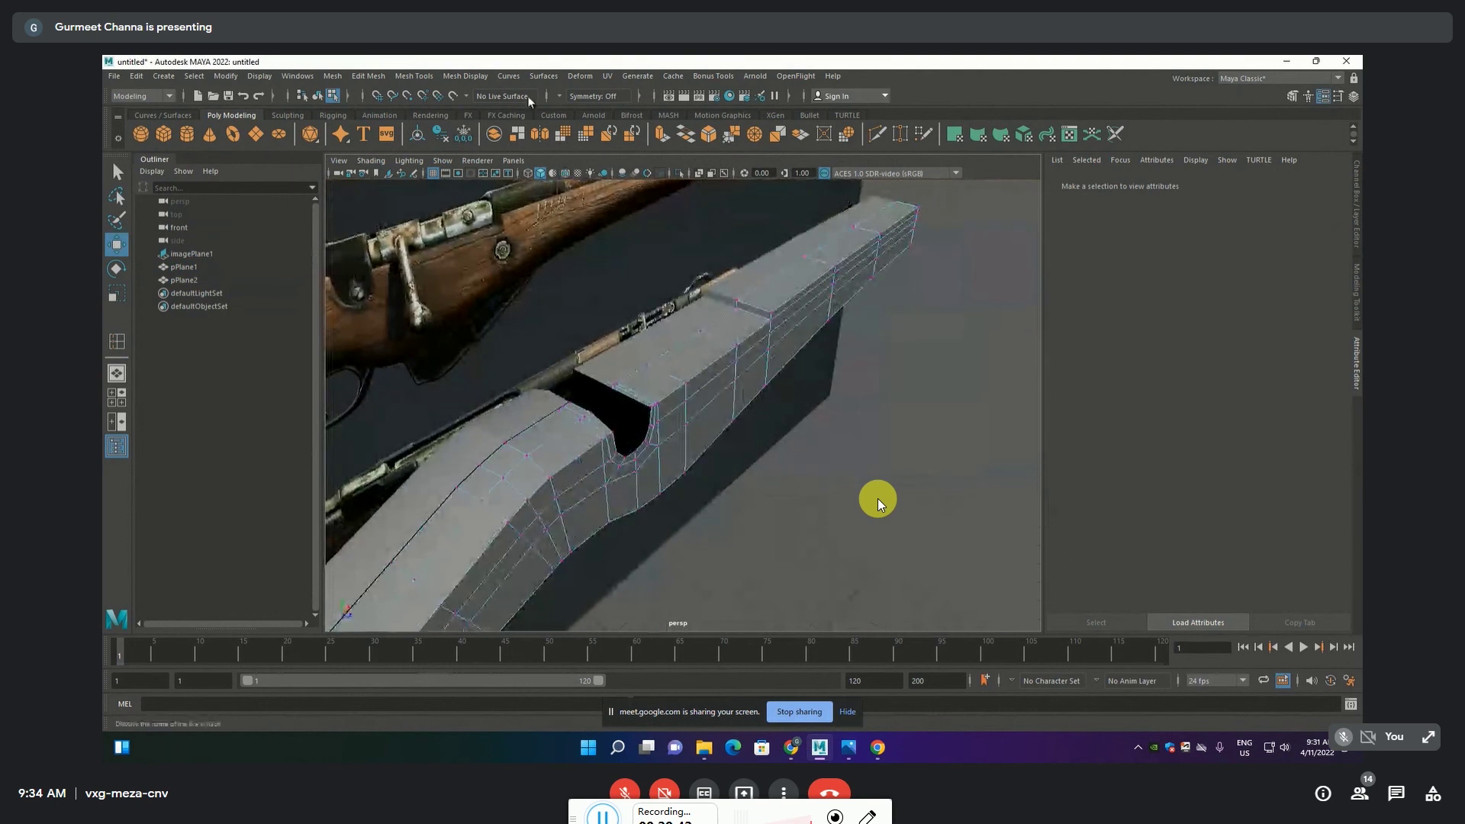
Insert an edge loop beside the stock's cut-out, then pick a vertex from a side view
click(413, 76)
click(442, 174)
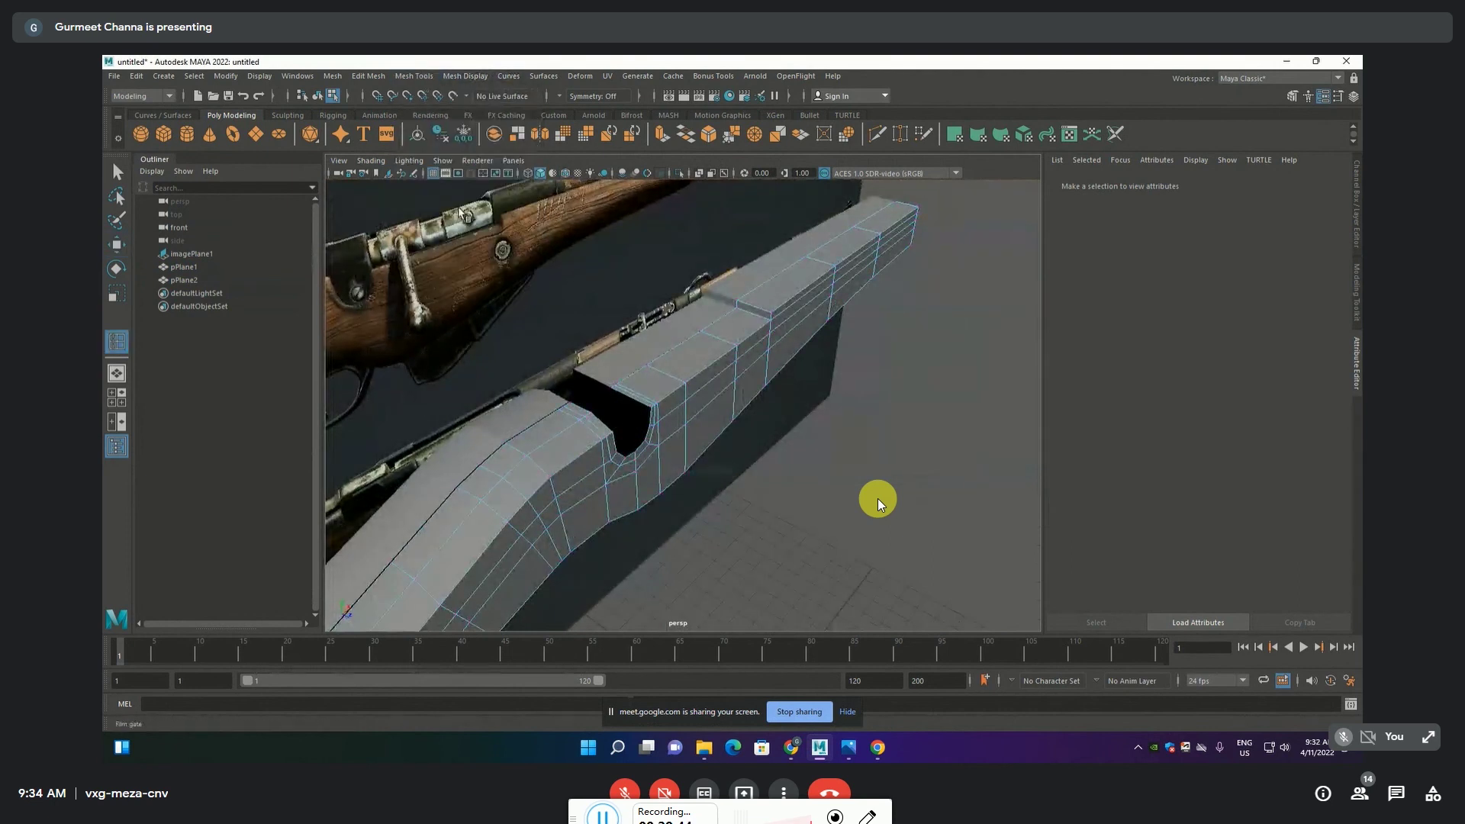
click(630, 398)
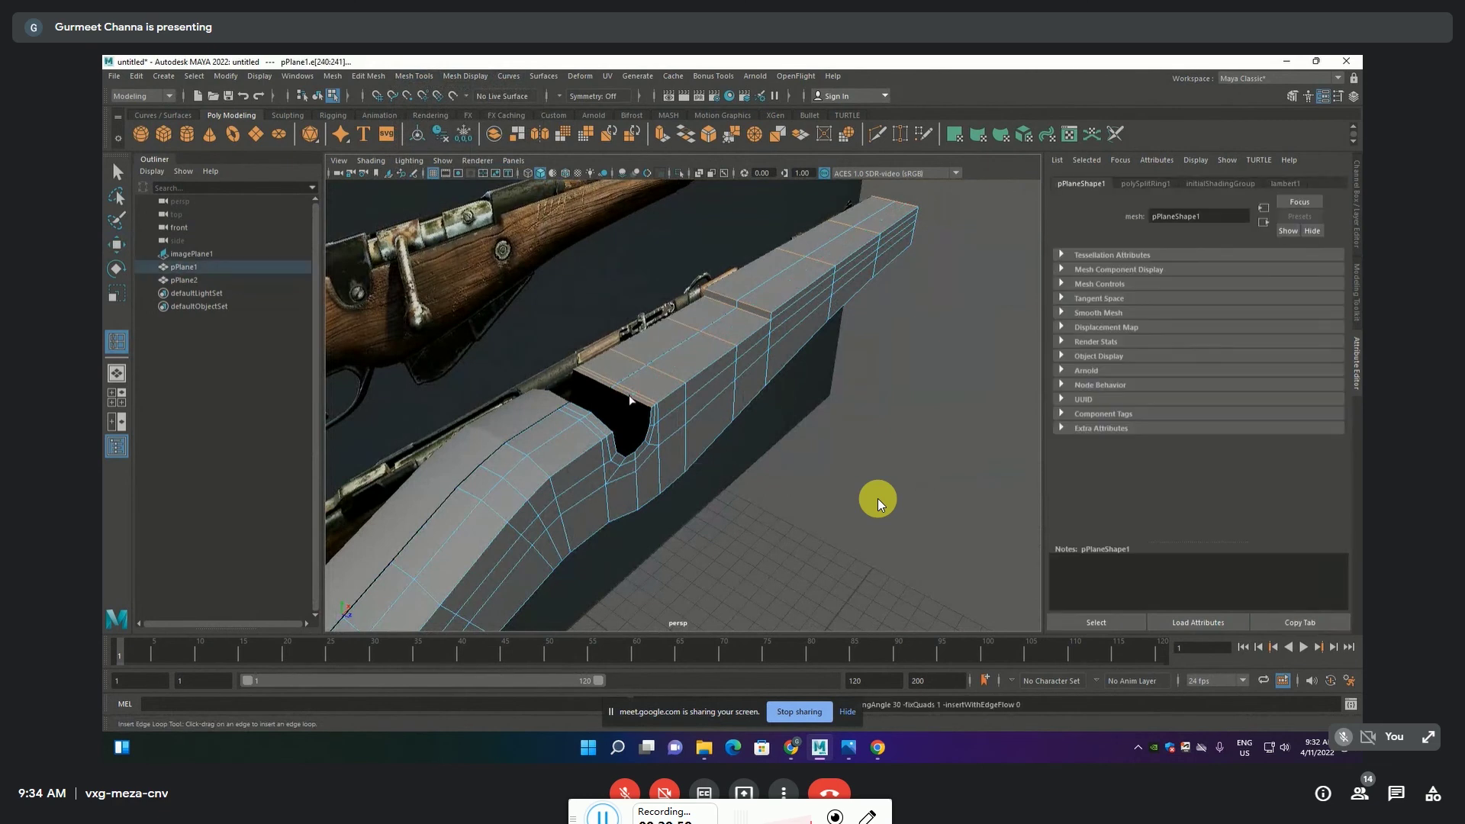
key(F8)
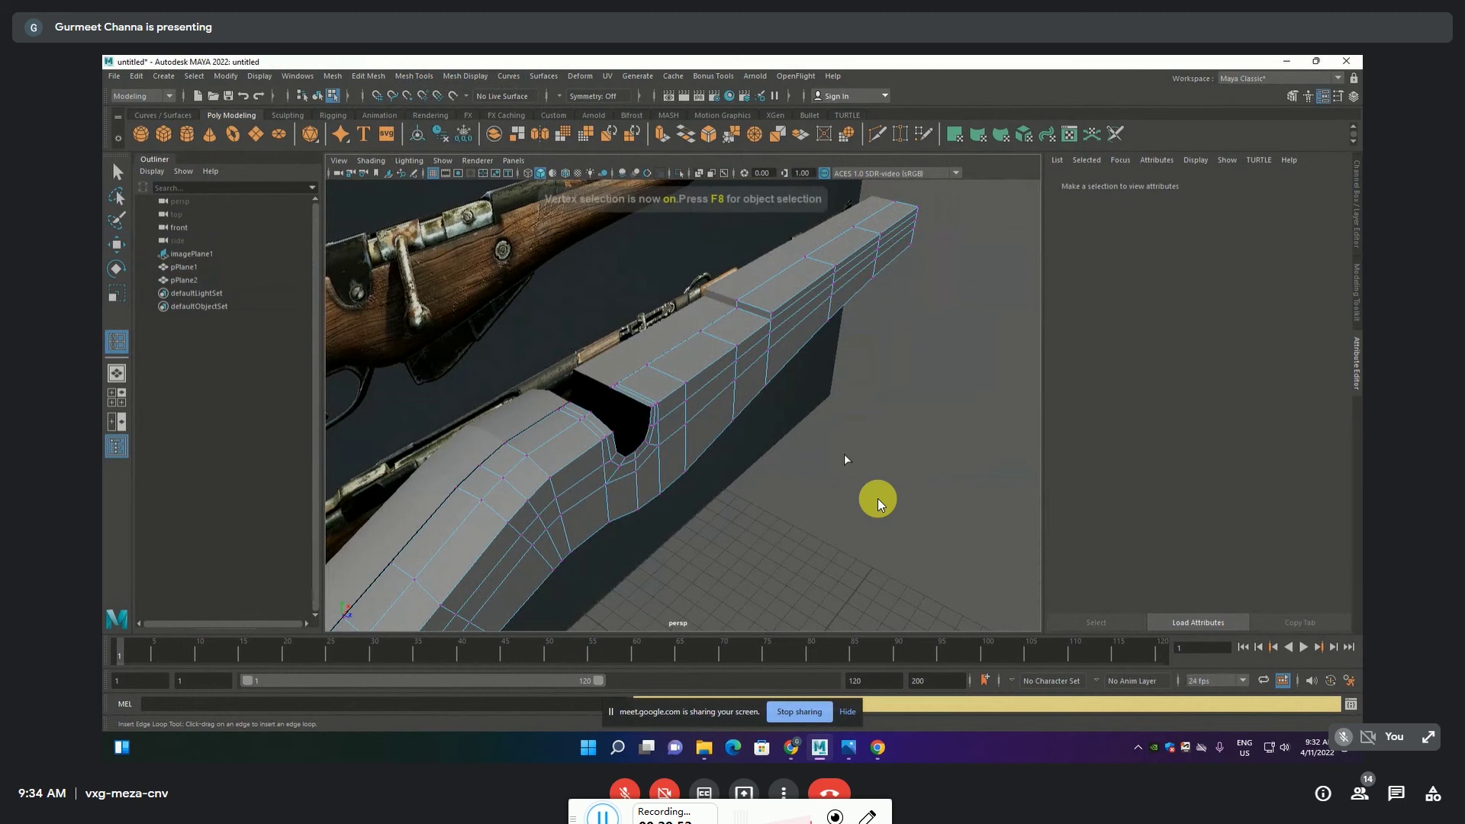
mouse_move(654, 410)
alt+mouse_down()
mouse_move(686, 400)
mouse_move(741, 453)
alt+mouse_up()
key(q)
click(768, 472)
alt+drag(899, 442, 839, 429)
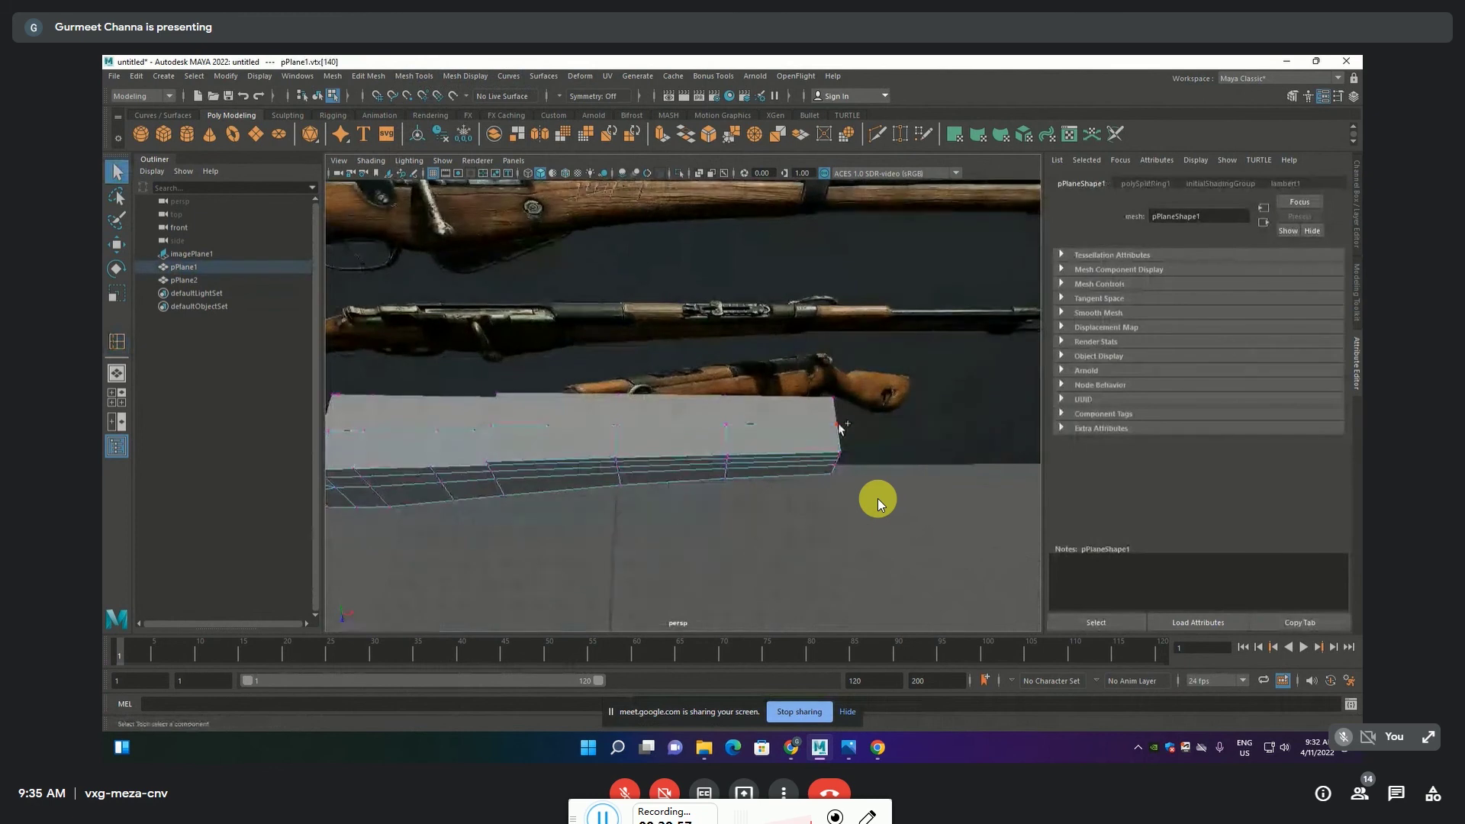
Select the strip's end vertex and the vertices along its top edge, then switch to the front view
click(862, 435)
click(836, 431)
mouse_move(504, 490)
alt+mouse_down()
mouse_move(586, 455)
mouse_move(741, 454)
alt+mouse_up()
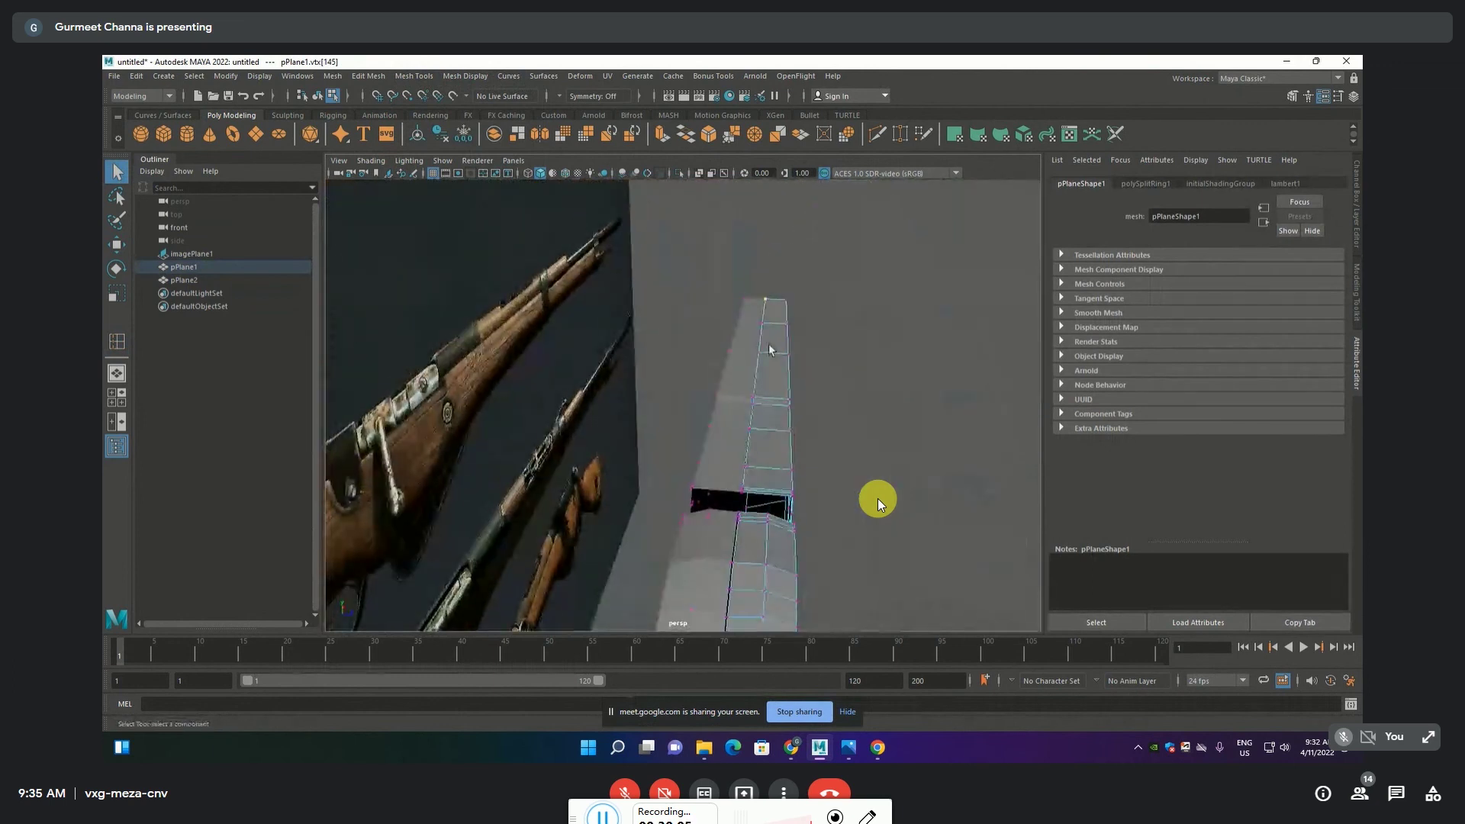
shift+click(765, 324)
shift+click(751, 428)
shift+click(745, 467)
scroll(780, 494, up, 2)
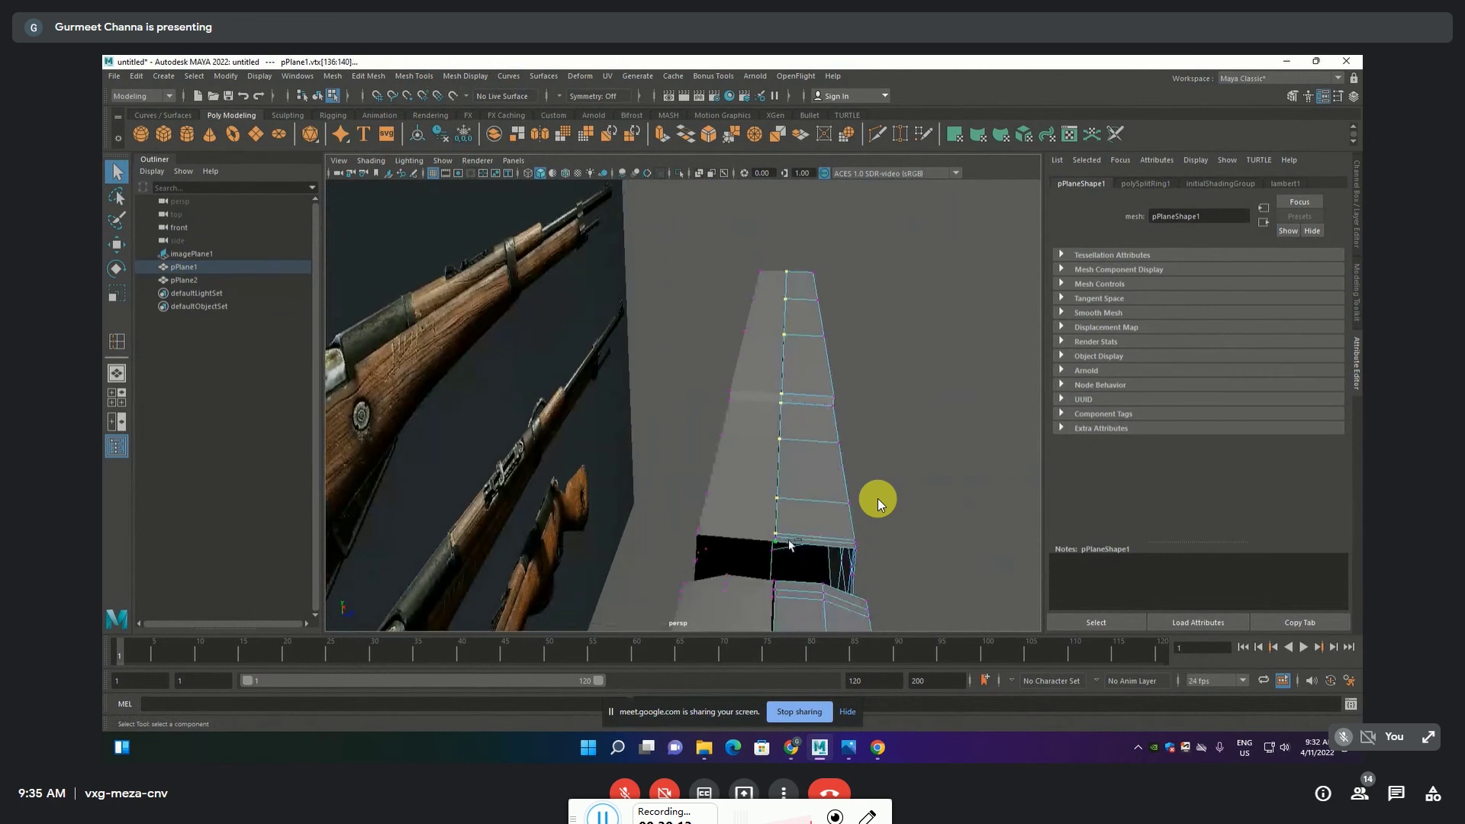
key(space)
key(space)
In the front view, raise the fore-end's top-edge vertices to match the reference outline
alt+middle_drag(703, 451, 478, 425)
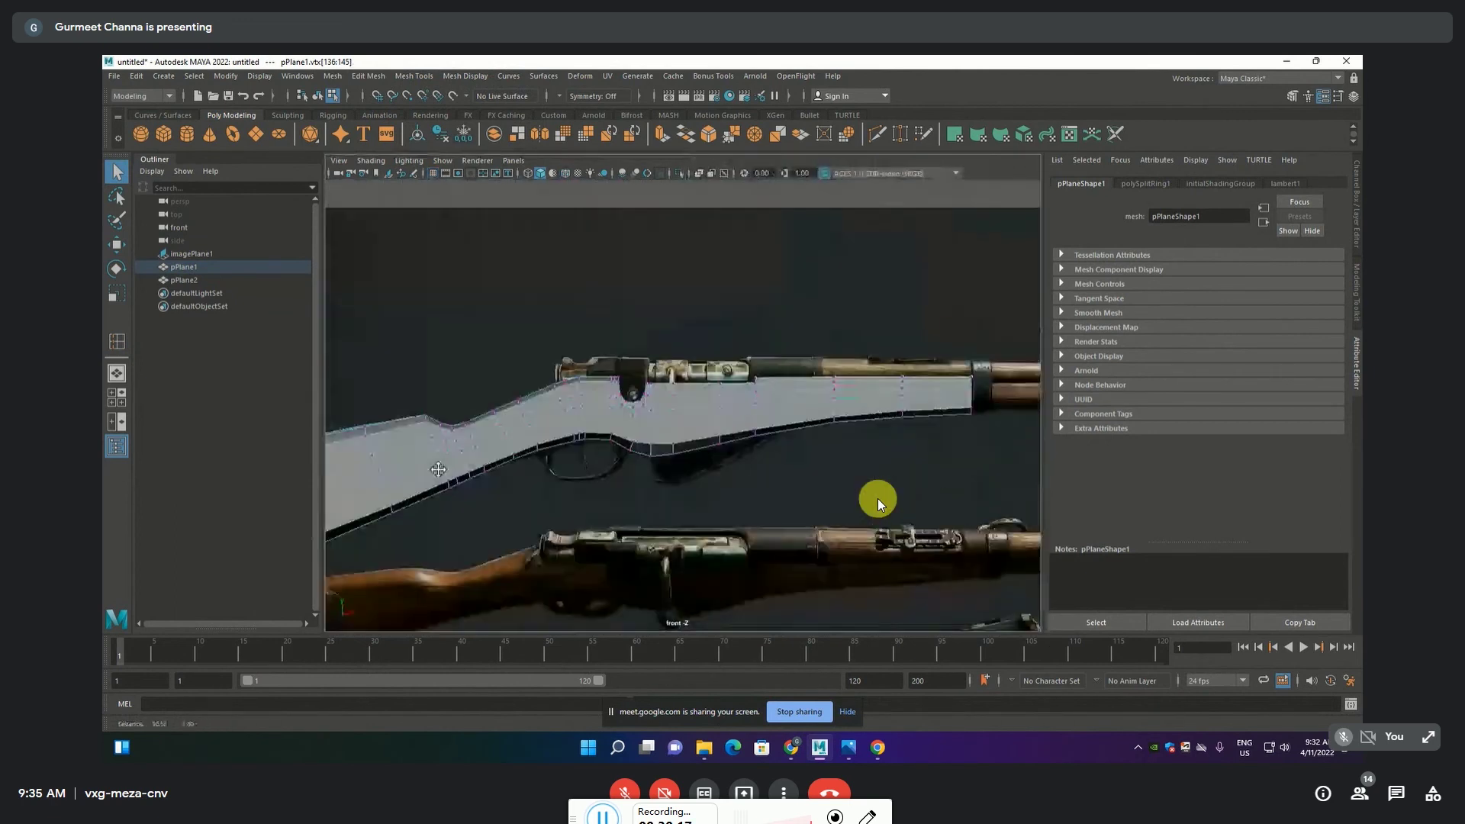
scroll(477, 425, up, 2)
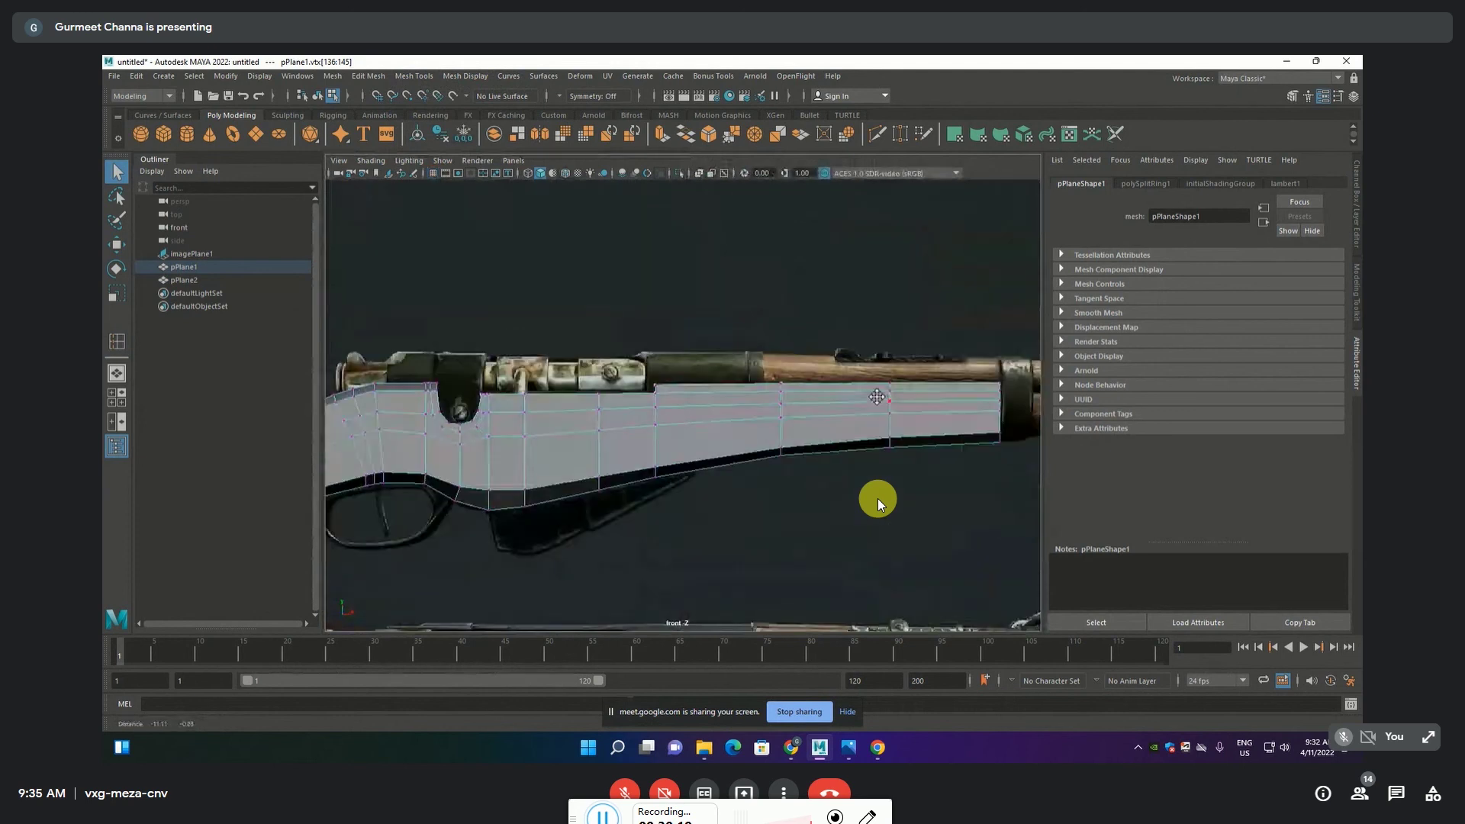
alt+middle_drag(478, 425, 836, 396)
key(w)
drag(746, 360, 746, 354)
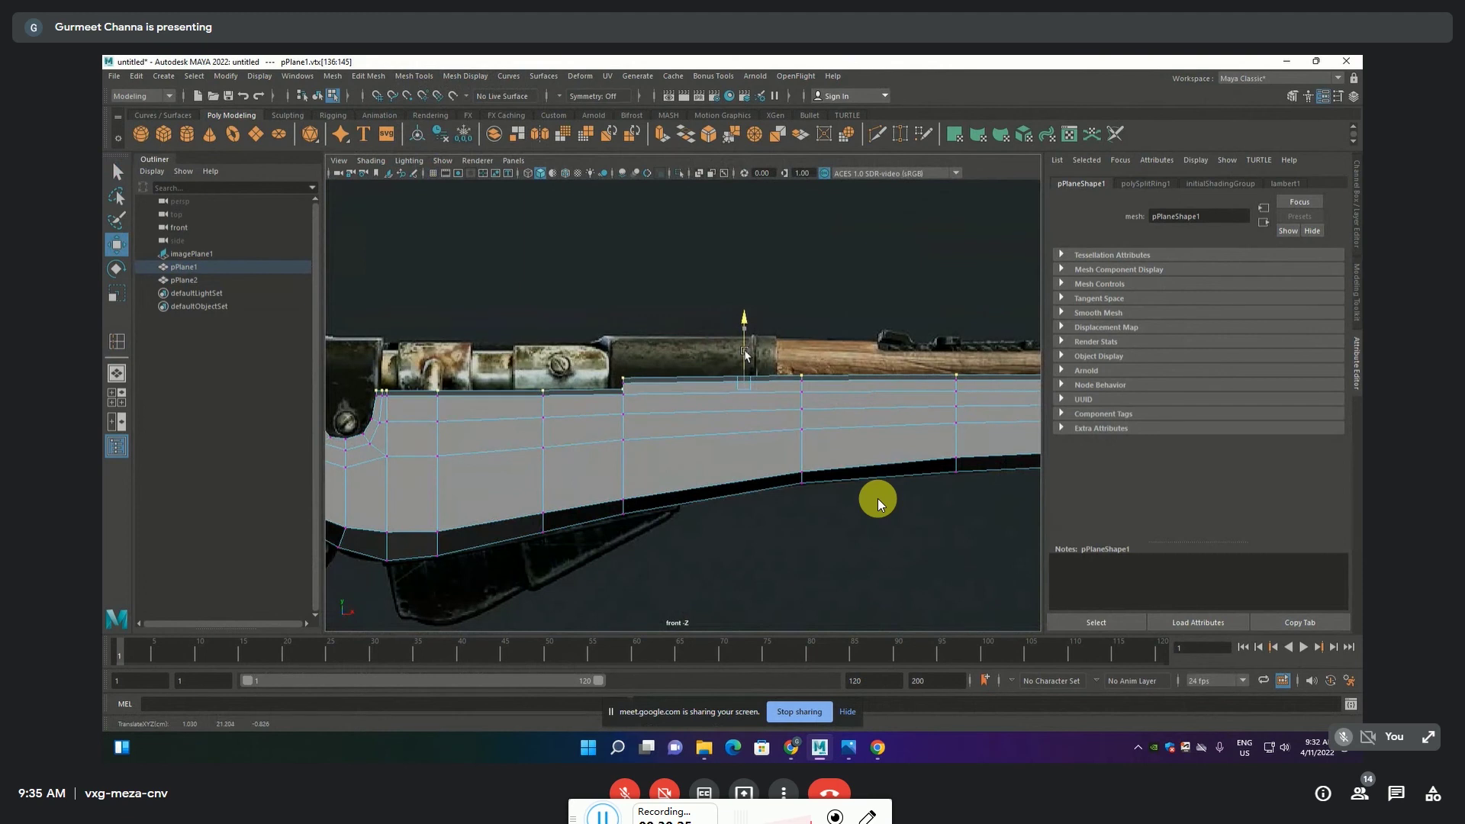
scroll(602, 395, up, 3)
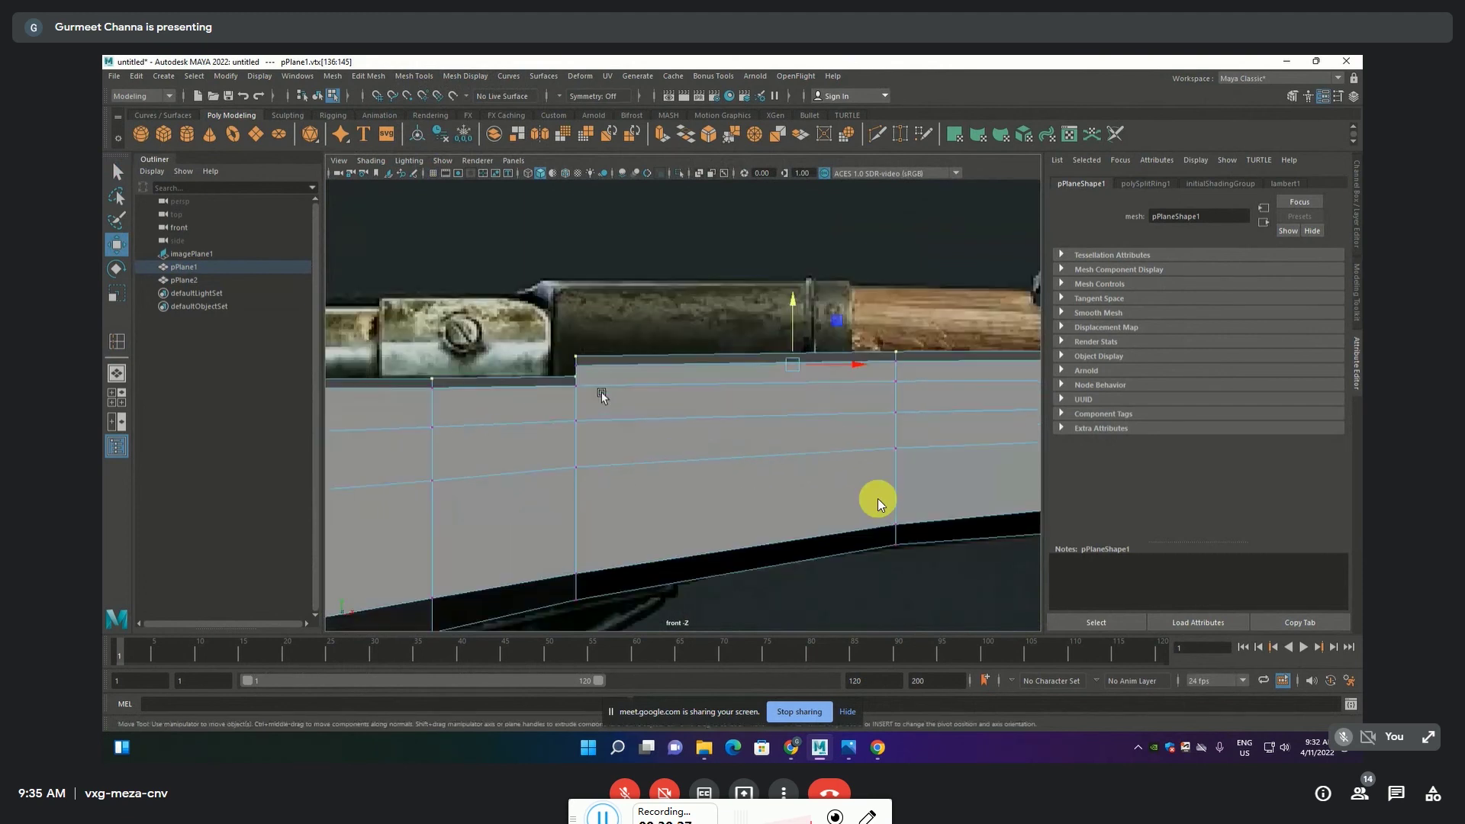
key(space)
key(space)
Back in perspective, select a single corner vertex and orbit around the mesh
mouse_move(850, 351)
alt+mouse_down()
mouse_move(571, 364)
mouse_move(615, 360)
mouse_move(504, 422)
alt+mouse_up()
scroll(819, 344, up, 3)
click(565, 359)
scroll(511, 450, up, 3)
scroll(526, 451, up, 2)
scroll(526, 451, up, 2)
scroll(546, 382, up, 2)
alt+drag(555, 354, 834, 410)
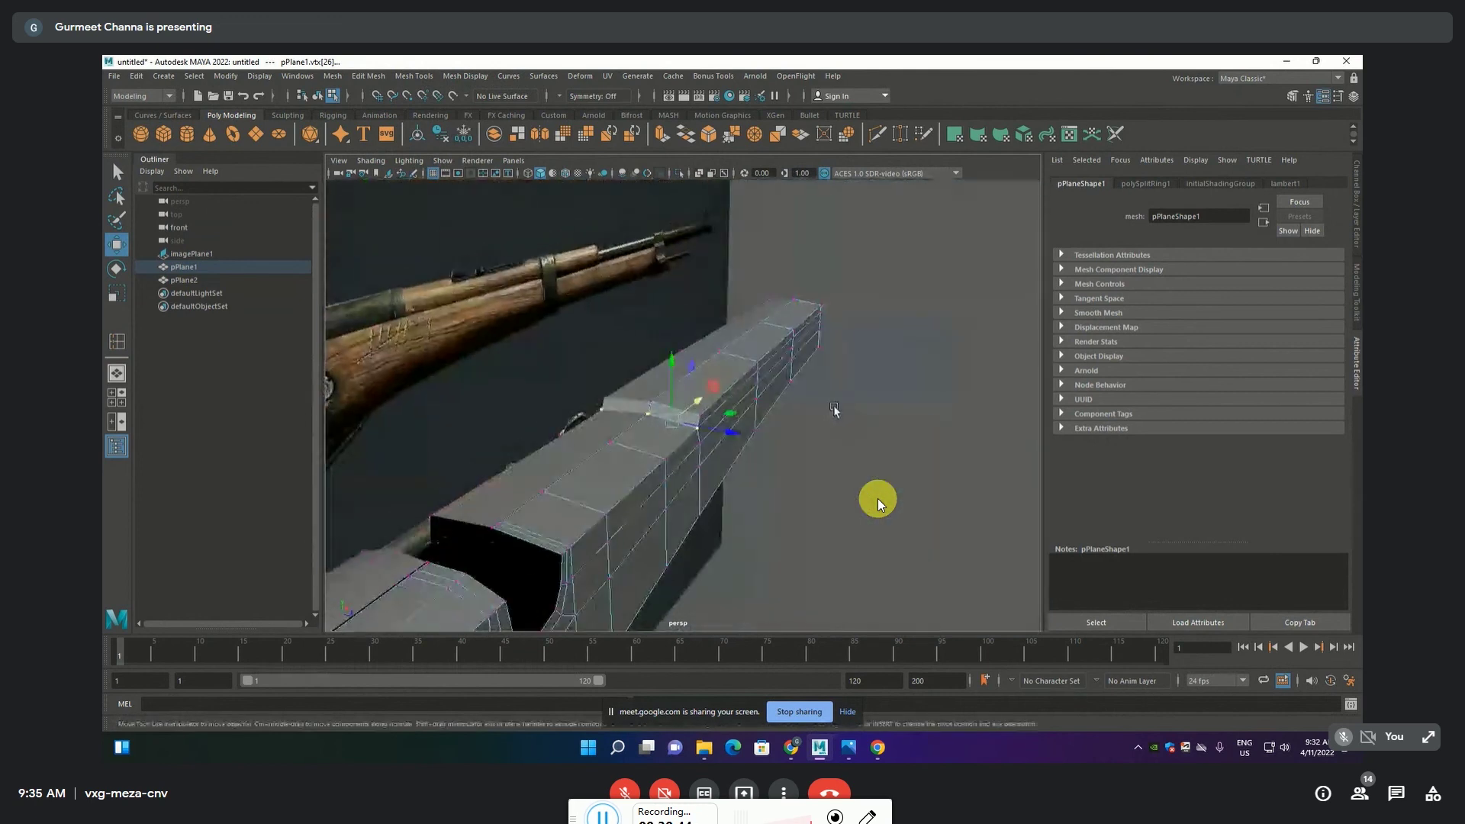
Insert a lengthwise edge loop along the fore-end and switch to the Move tool
click(419, 80)
click(435, 174)
drag(526, 542, 890, 465)
key(w)
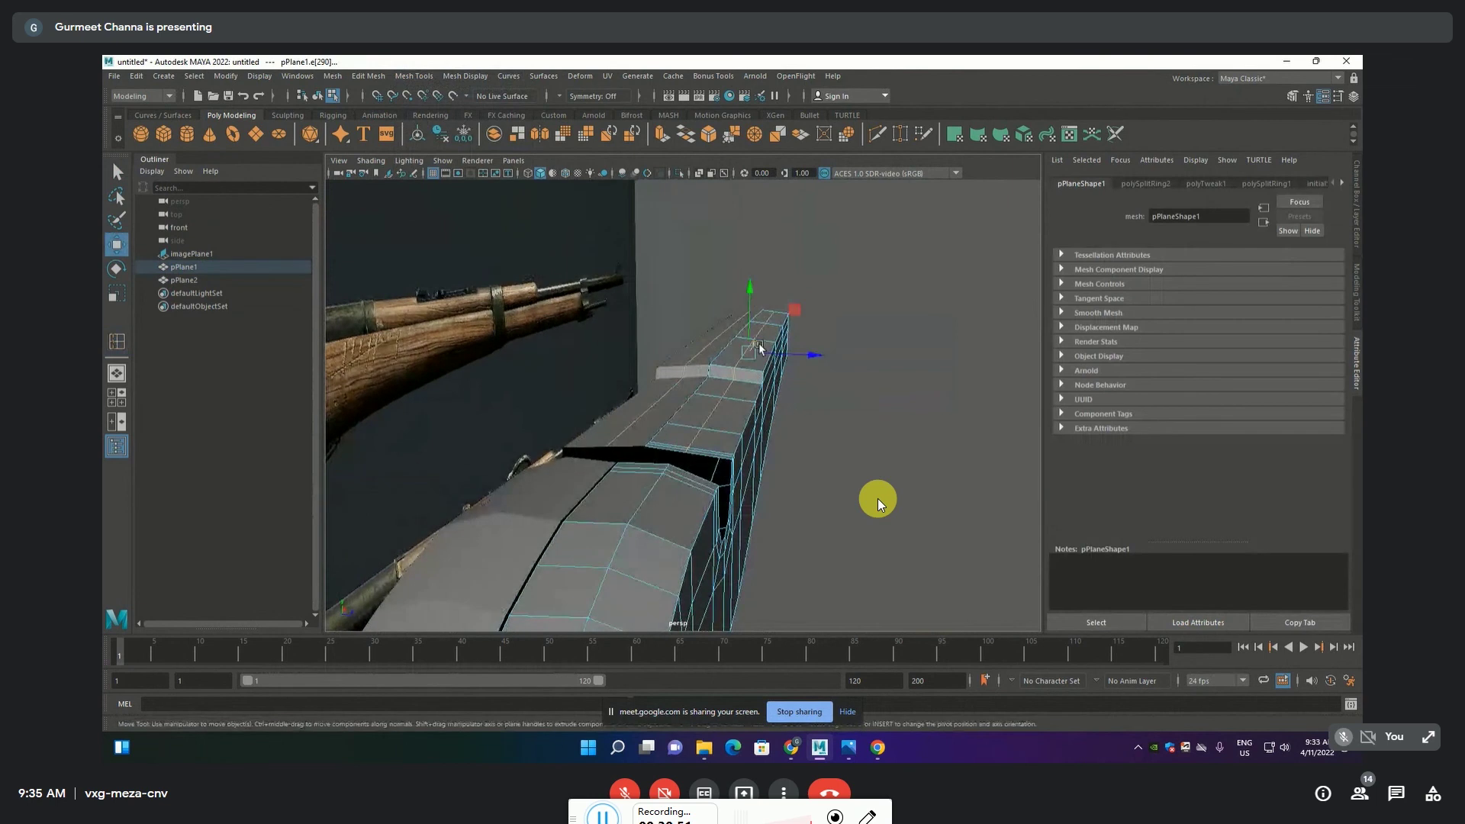
mouse_move(752, 328)
alt+mouse_down()
mouse_move(799, 454)
mouse_move(675, 507)
alt+mouse_up()
scroll(648, 506, up, 2)
scroll(648, 505, up, 1)
scroll(637, 498, up, 1)
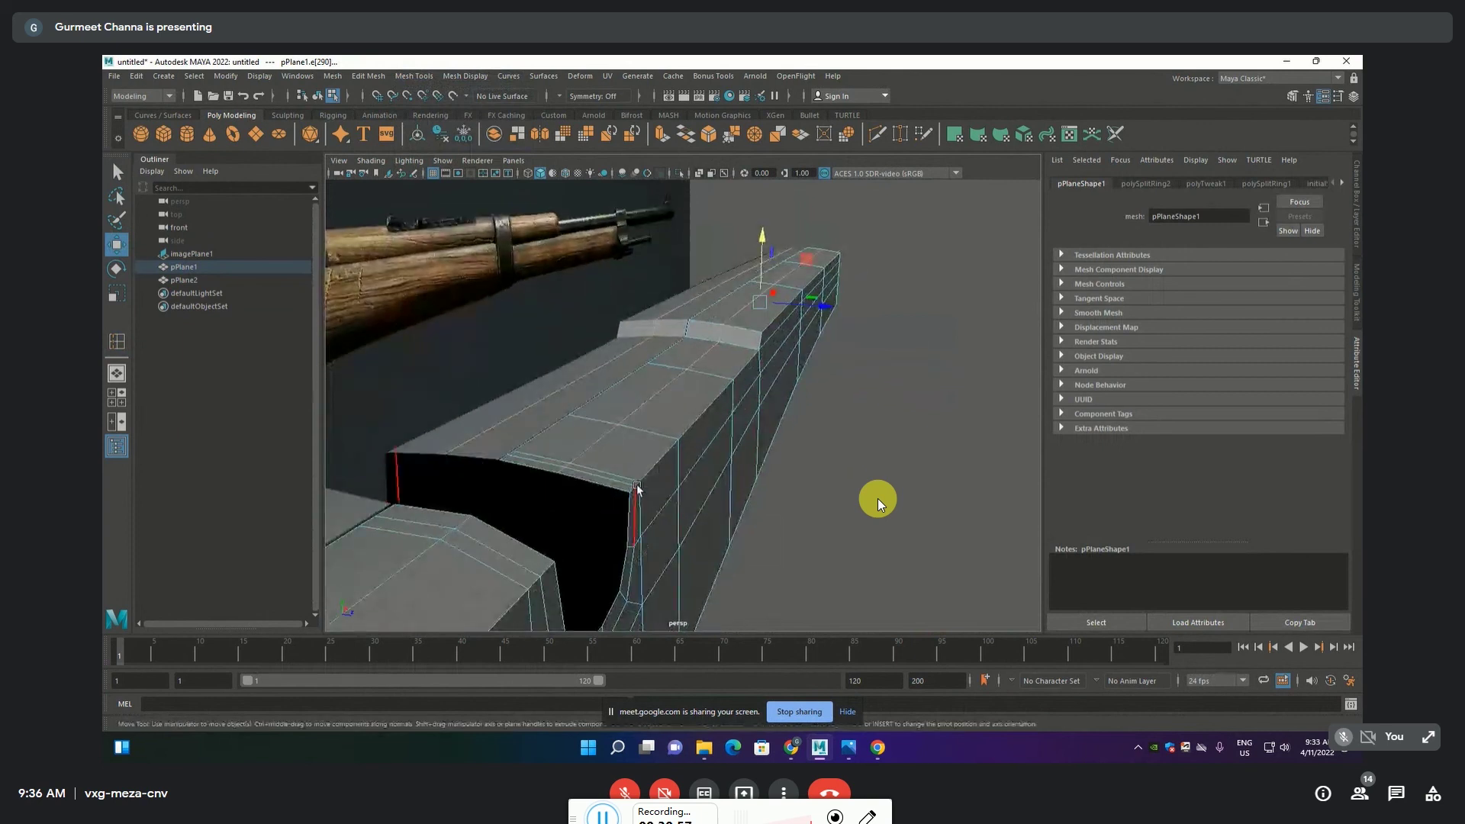
Select the fore-end's top edge loop and orbit around the stock
click(632, 491)
click(844, 263)
alt+drag(579, 559, 707, 355)
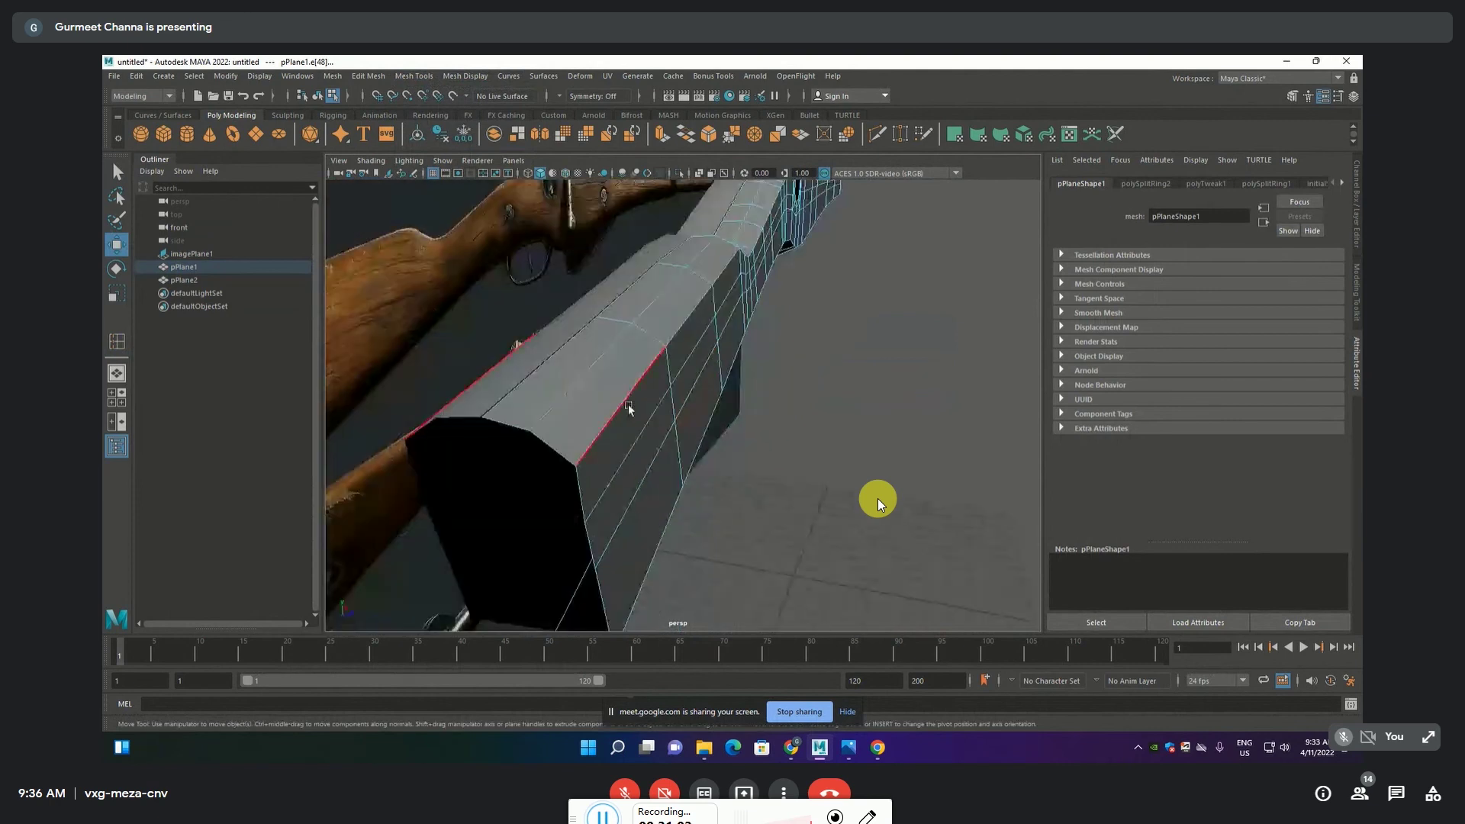
click(623, 405)
mouse_move(878, 358)
alt+mouse_down()
mouse_move(815, 386)
mouse_move(810, 347)
mouse_move(778, 313)
mouse_move(775, 325)
alt+mouse_up()
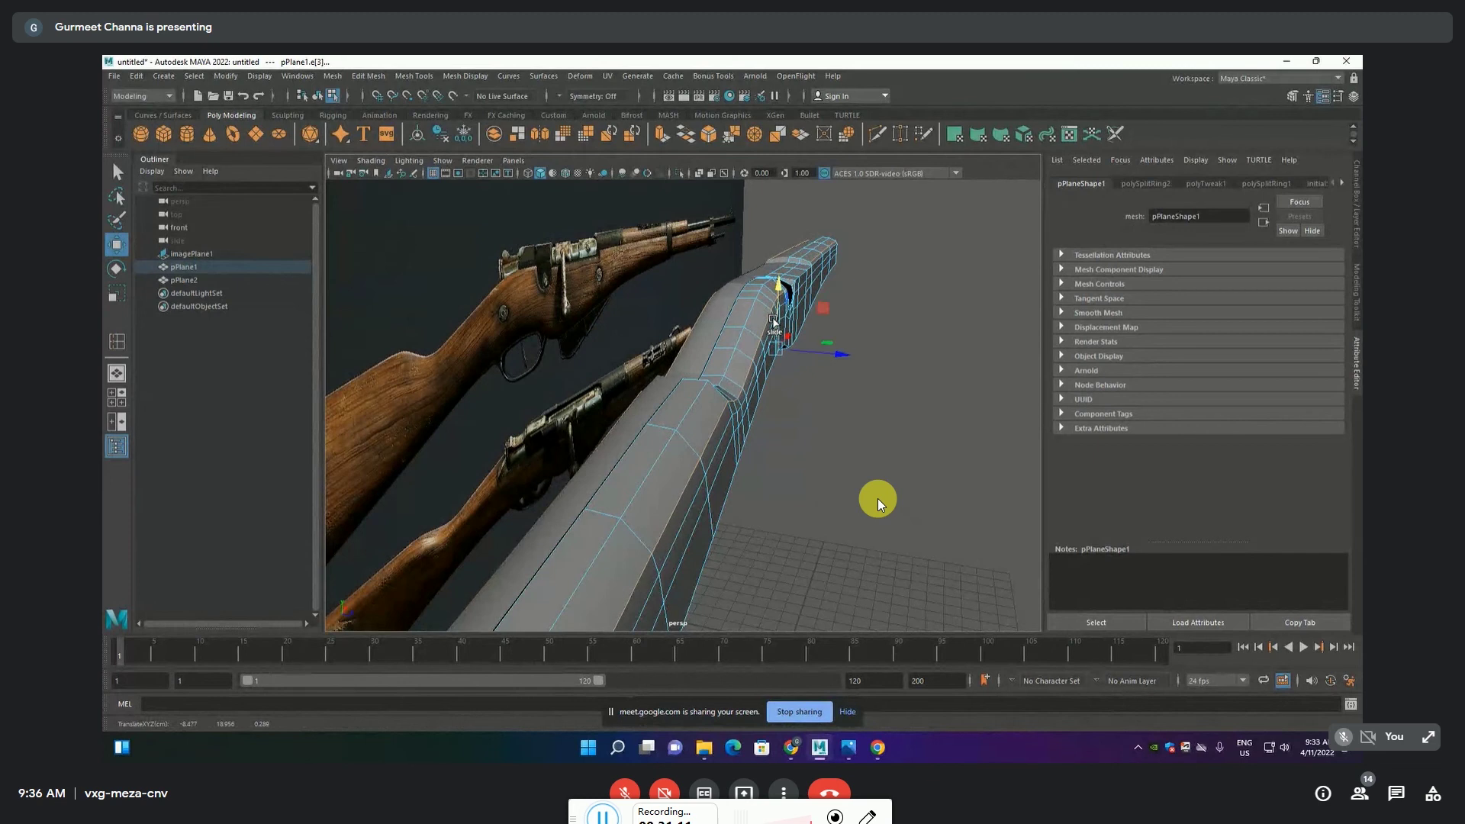
alt+drag(853, 410, 693, 428)
mouse_move(693, 429)
alt+right_down()
mouse_move(630, 348)
mouse_move(702, 406)
alt+right_up()
alt+middle_drag(702, 406, 714, 409)
mouse_move(714, 412)
alt+mouse_down()
mouse_move(664, 423)
mouse_move(749, 420)
mouse_move(830, 443)
alt+mouse_up()
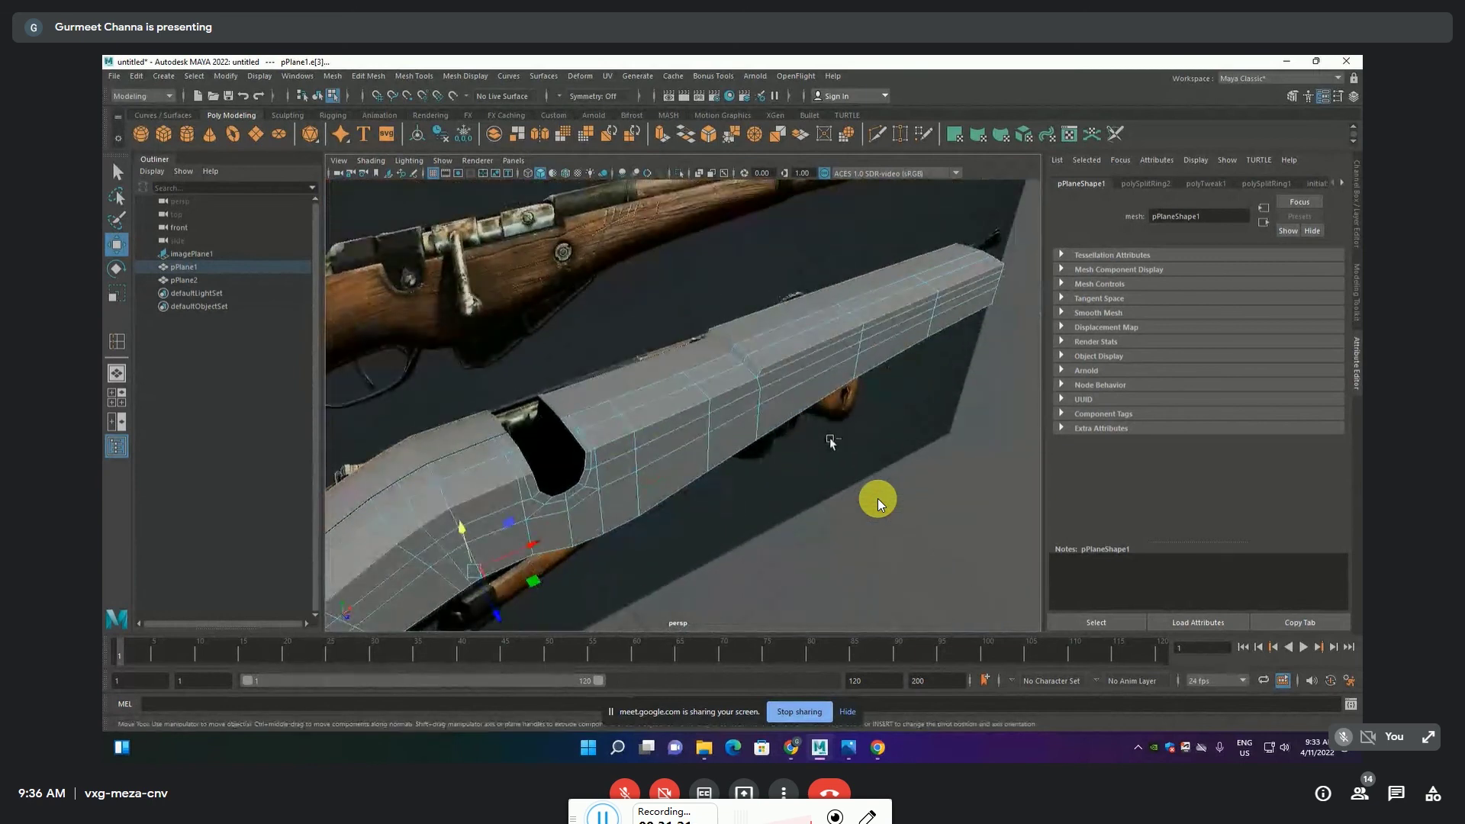
Box-select part of the fore-end and shift the selected components slightly
key([)
mouse_move(668, 270)
alt+mouse_down()
mouse_move(694, 486)
mouse_move(835, 253)
alt+mouse_up()
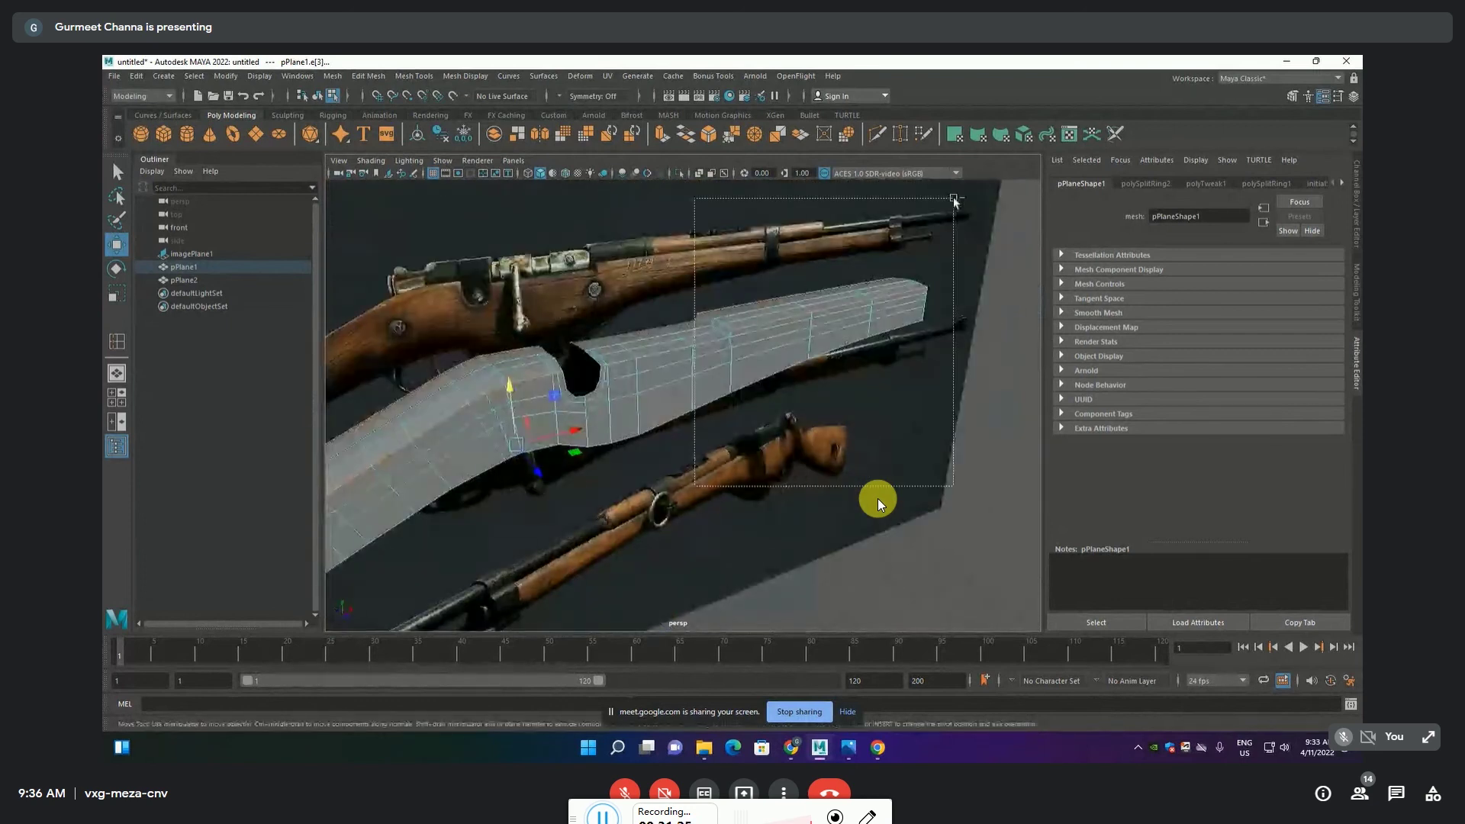
scroll(710, 427, up, 3)
scroll(716, 437, up, 3)
mouse_move(693, 486)
mouse_down()
mouse_move(668, 522)
mouse_move(890, 479)
mouse_up()
scroll(889, 479, down, 3)
scroll(879, 504, up, 2)
alt+drag(883, 474, 703, 456)
scroll(703, 457, down, 3)
Select a single edge on the stock and move it along the depth axis
key(space)
key(space)
key(space)
key(space)
alt+drag(809, 347, 873, 380)
scroll(882, 365, up, 2)
scroll(882, 365, up, 3)
scroll(707, 399, up, 2)
scroll(707, 425, up, 2)
alt+drag(542, 540, 804, 339)
click(627, 475)
alt+drag(858, 258, 847, 317)
mouse_move(848, 300)
mouse_down()
mouse_move(831, 286)
mouse_move(833, 308)
mouse_move(684, 348)
mouse_up()
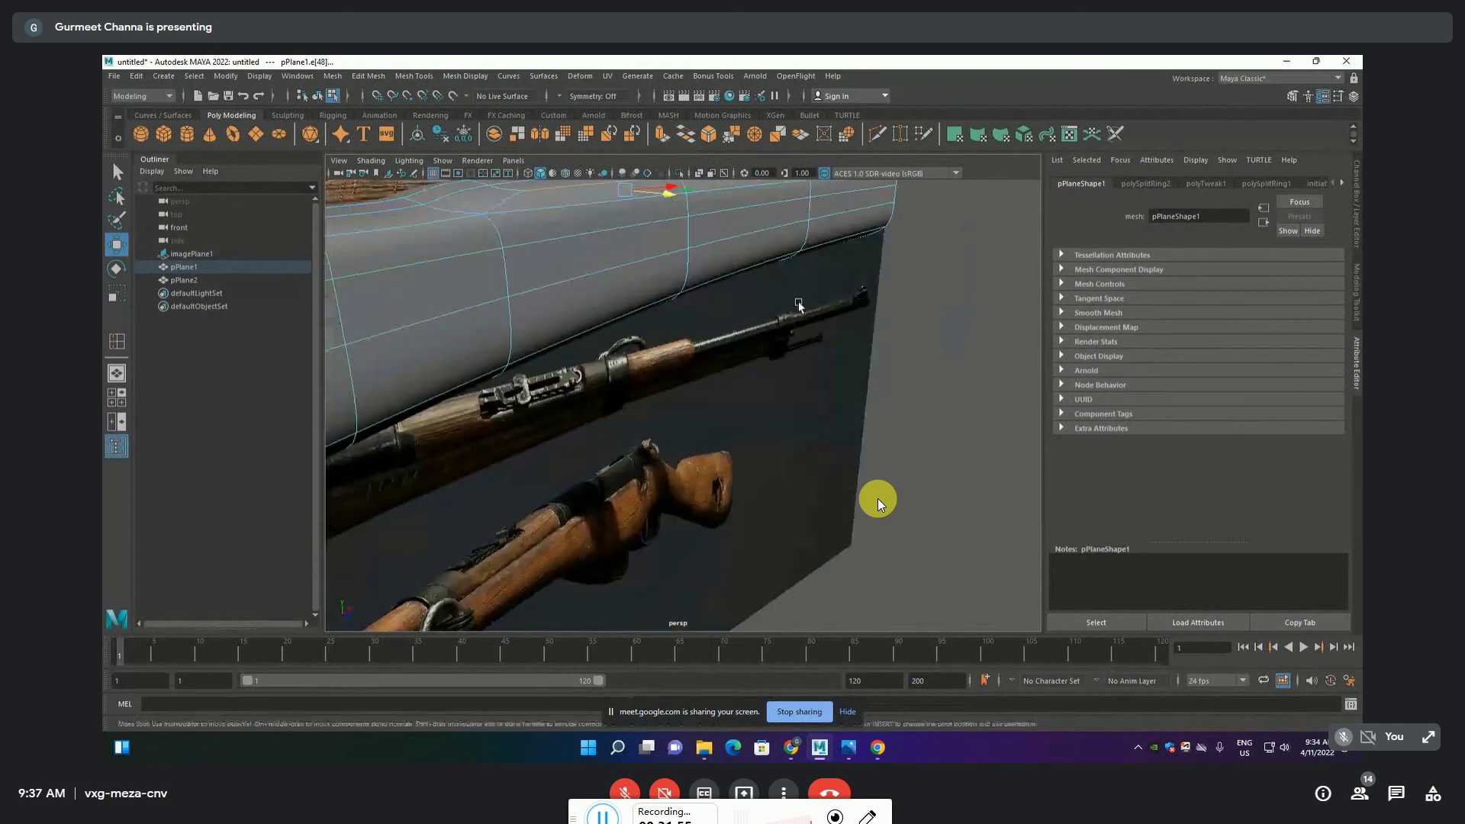
Select an edge along the tube and slide it slightly upward to refine the curvature
click(914, 291)
click(869, 271)
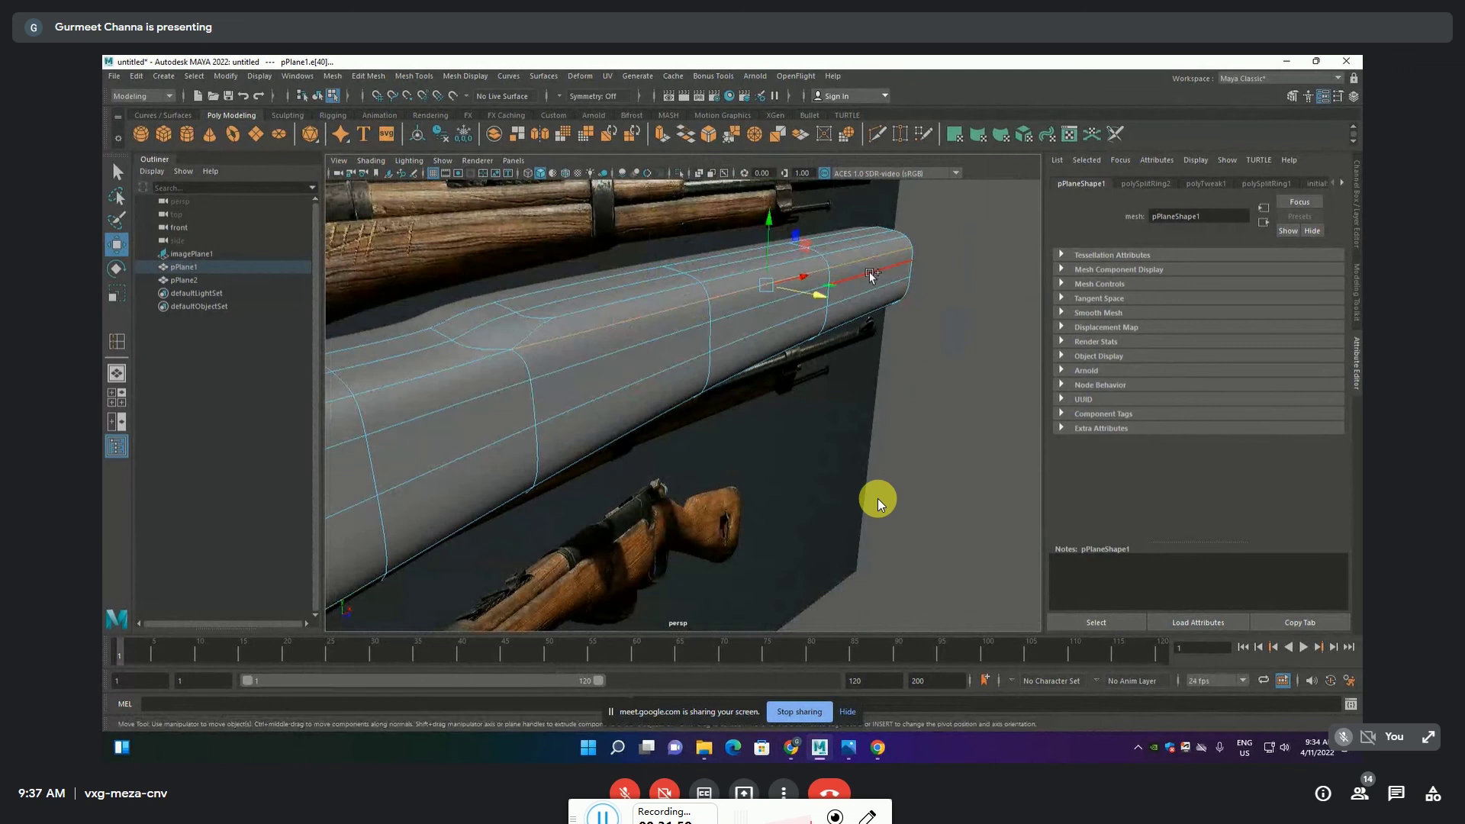
click(653, 331)
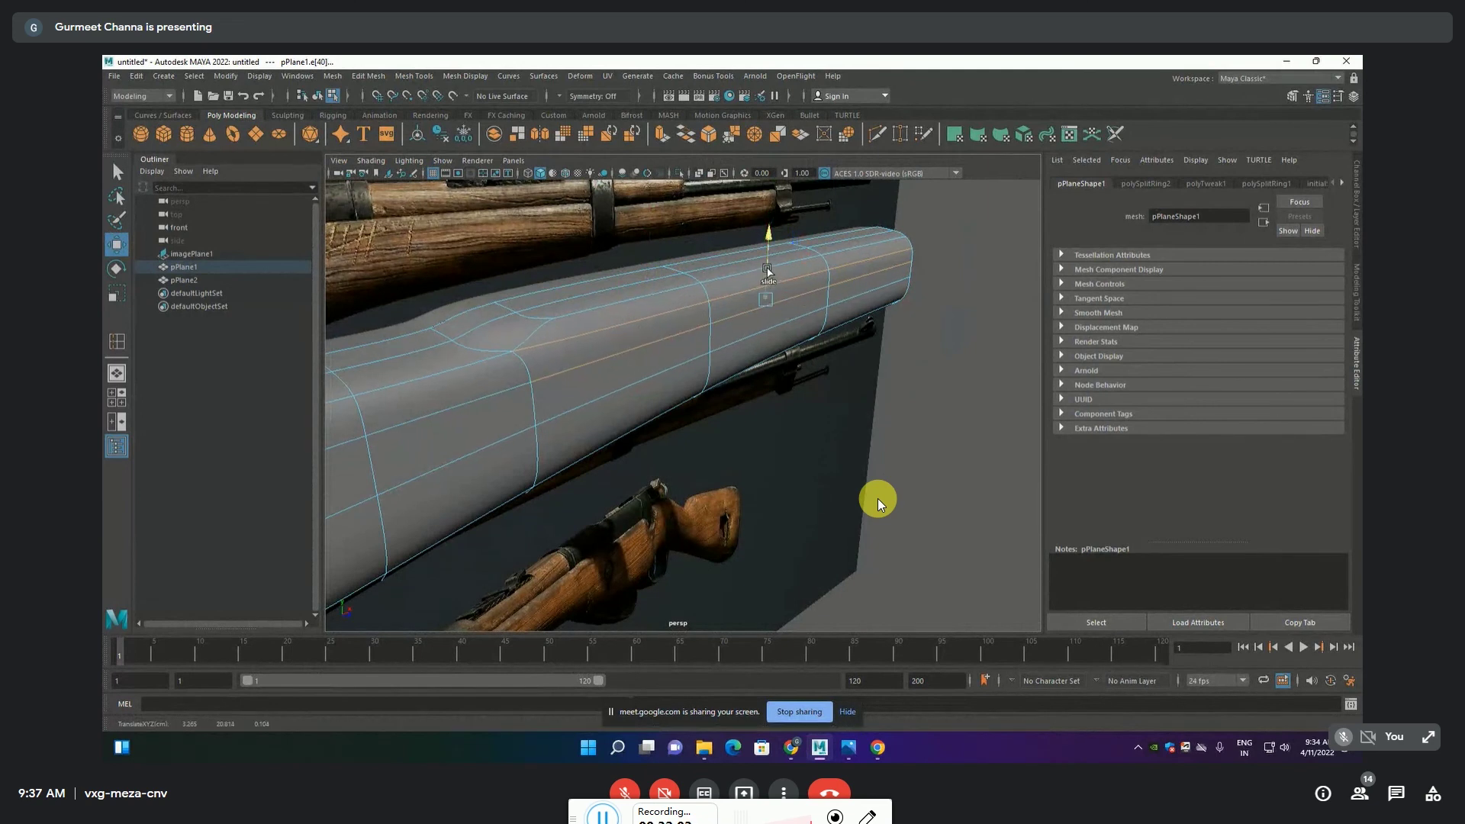
click(679, 289)
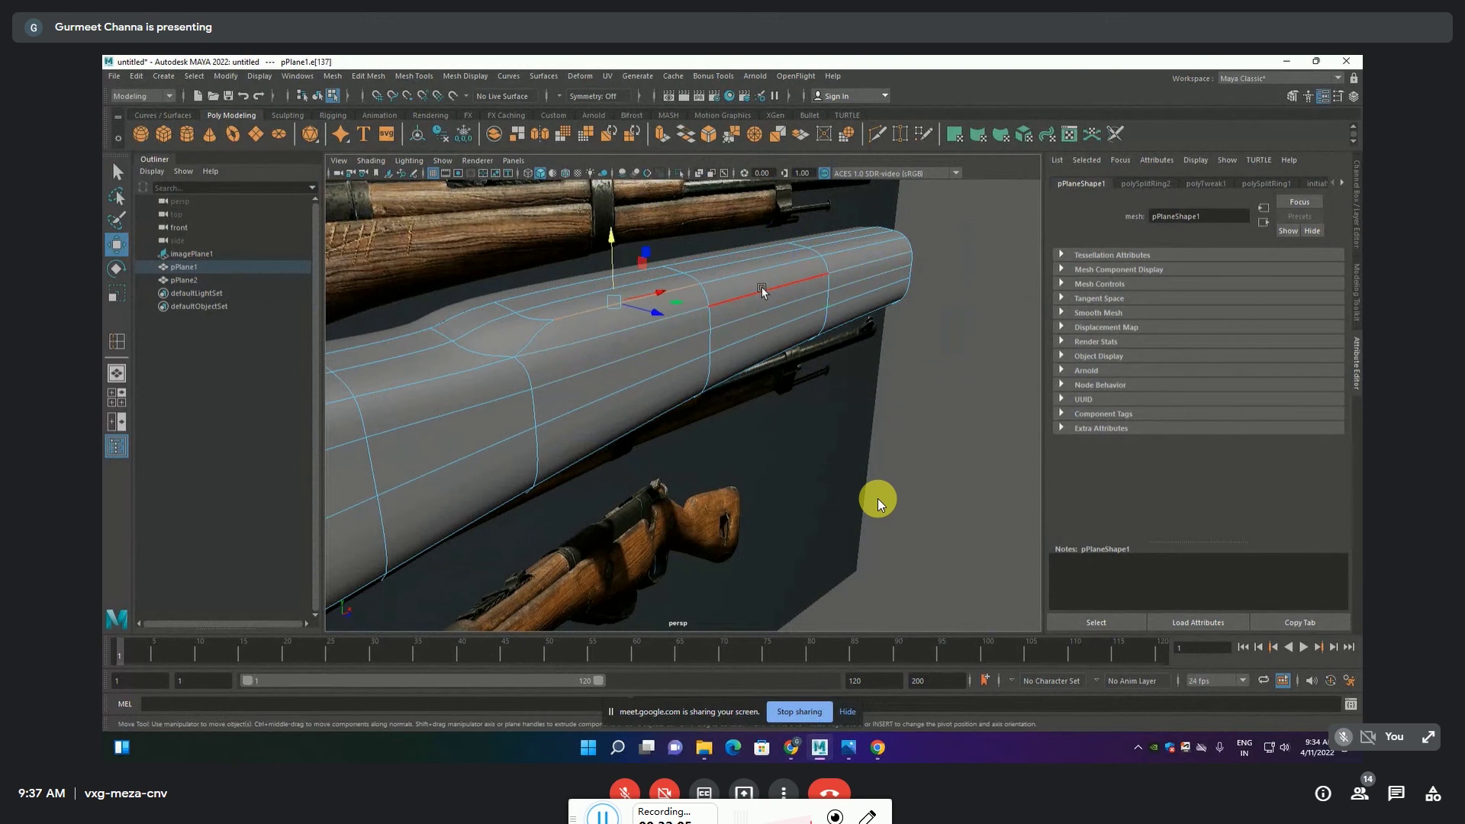
click(763, 291)
shift+middle_drag(761, 244, 761, 239)
alt+drag(852, 392, 800, 446)
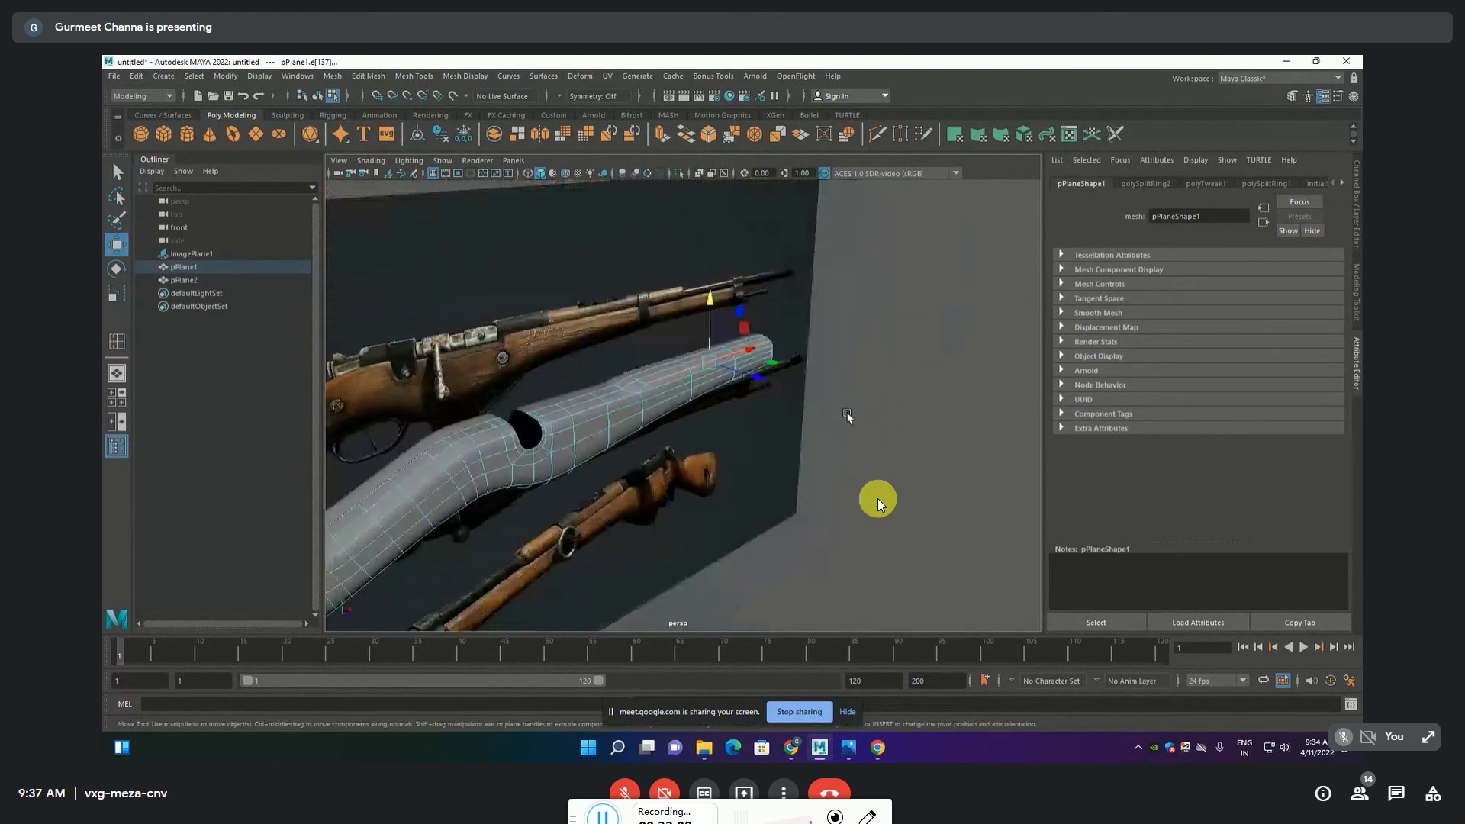
alt+right_drag(800, 447, 702, 396)
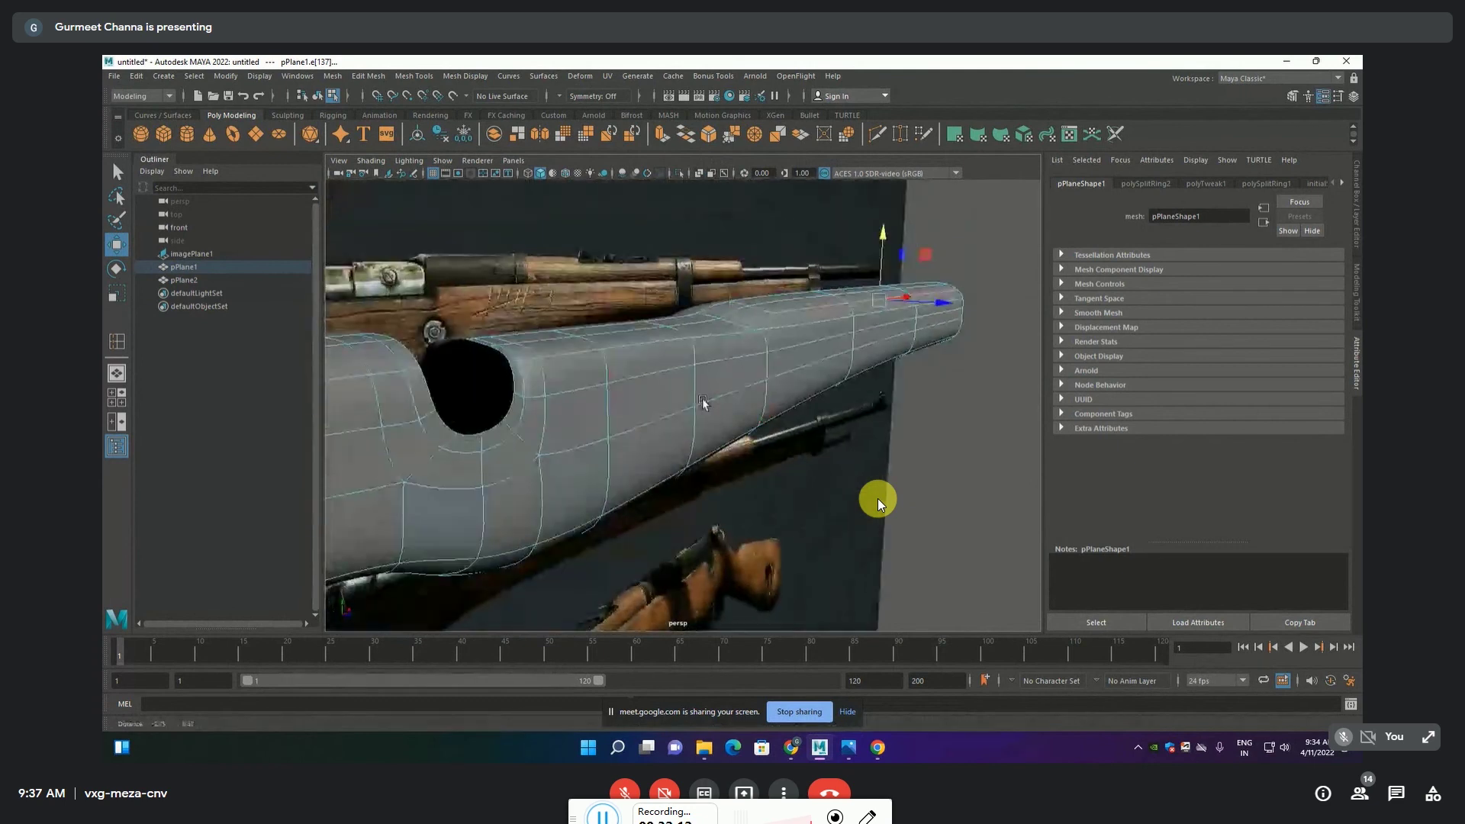
mouse_move(702, 397)
alt+mouse_down()
mouse_move(797, 408)
mouse_move(620, 341)
mouse_move(717, 344)
mouse_move(582, 438)
mouse_move(729, 442)
mouse_move(688, 420)
alt+mouse_up()
Insert a new edge loop on the tube and move it to bend the butt
click(402, 77)
click(424, 175)
drag(878, 500, 879, 500)
drag(427, 287, 548, 369)
key(w)
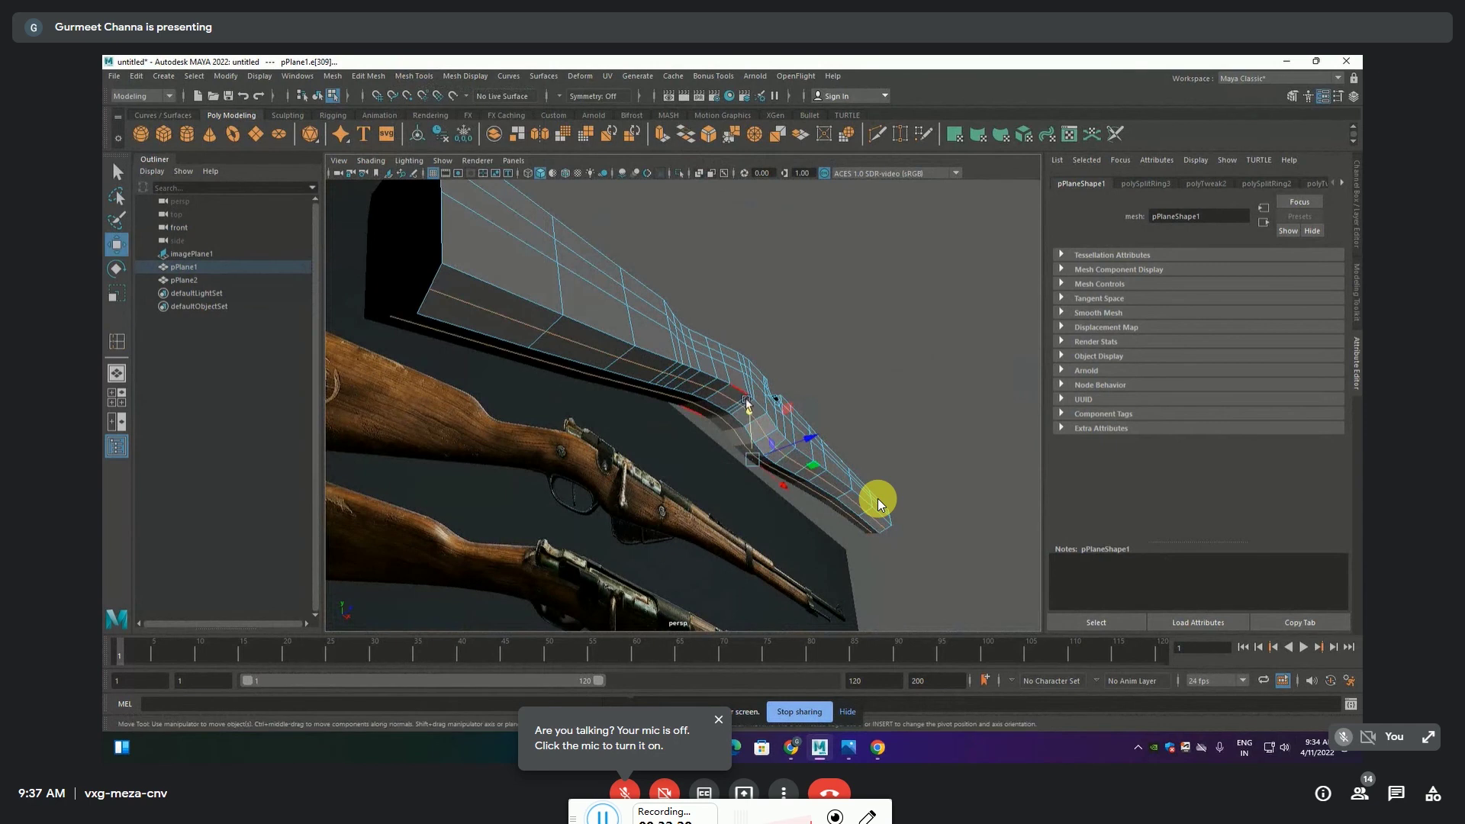
drag(749, 425, 748, 434)
Select a neighbouring edge loop and slide it slightly along the surface
mouse_move(485, 401)
alt+mouse_down()
mouse_move(517, 398)
mouse_move(648, 301)
mouse_move(741, 438)
alt+mouse_up()
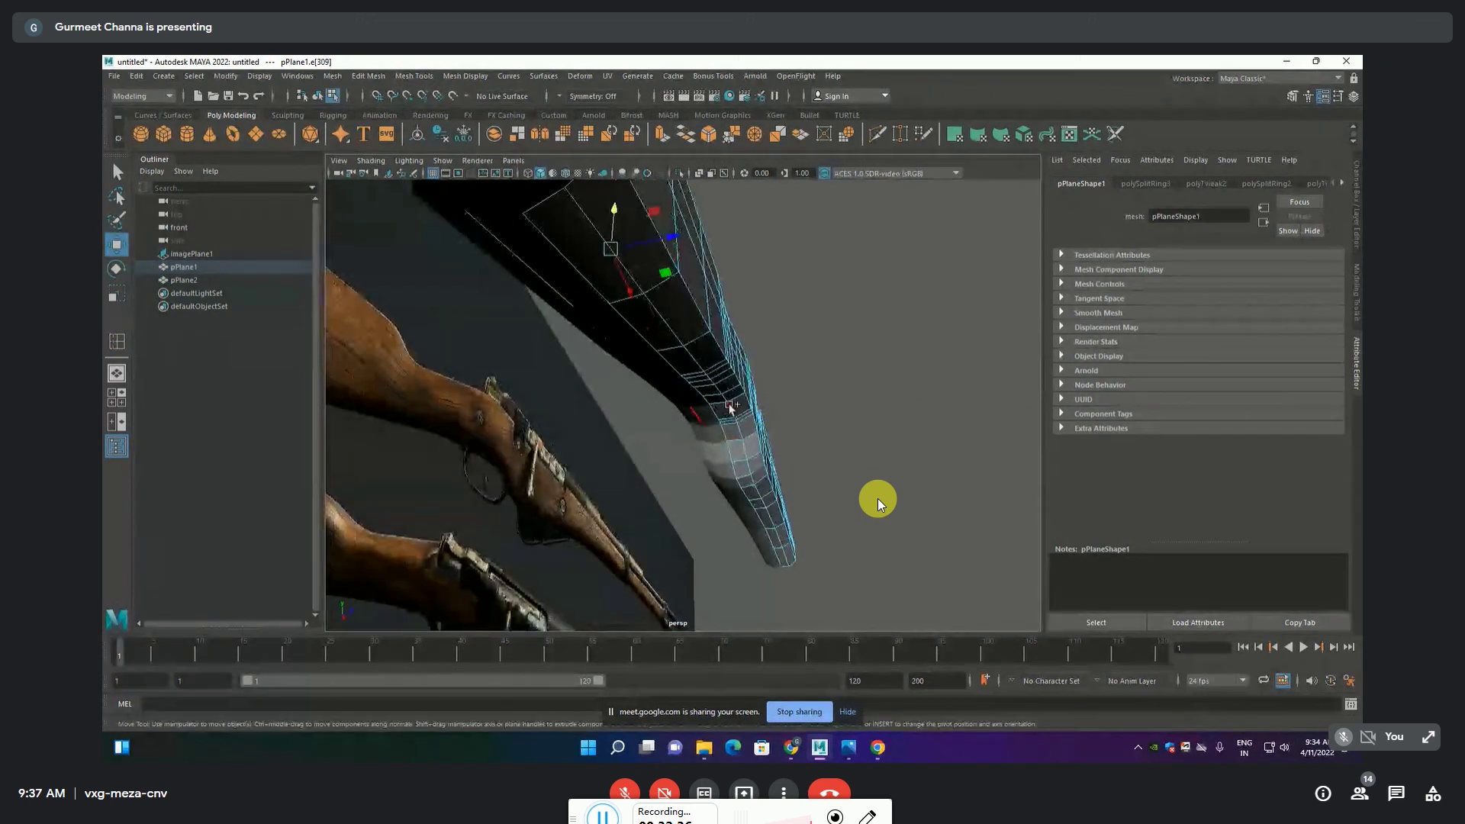
scroll(726, 410, up, 3)
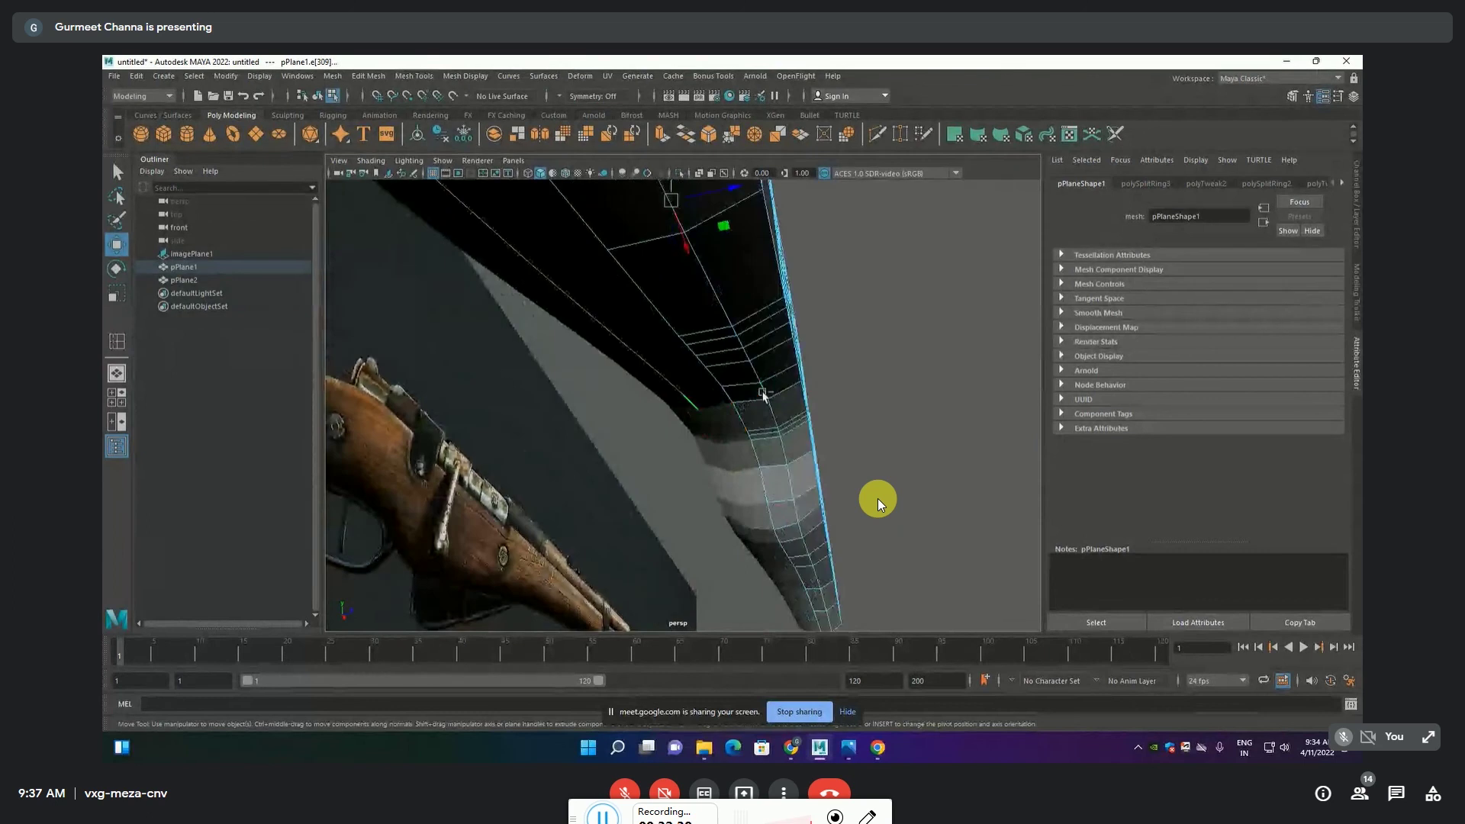
scroll(683, 315, down, 3)
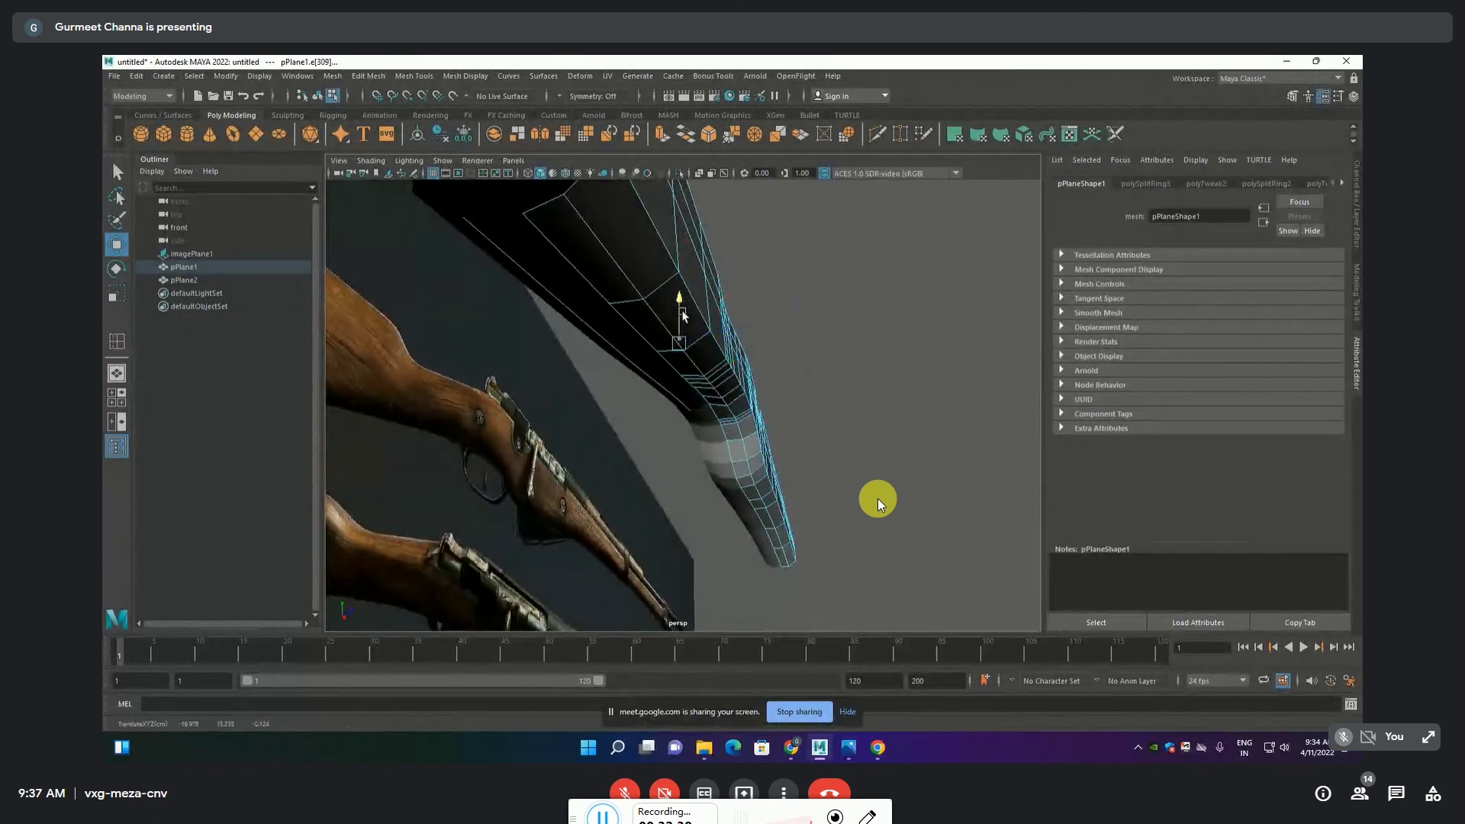
mouse_move(683, 315)
alt+mouse_down()
mouse_move(672, 296)
mouse_move(672, 412)
alt+mouse_up()
click(671, 296)
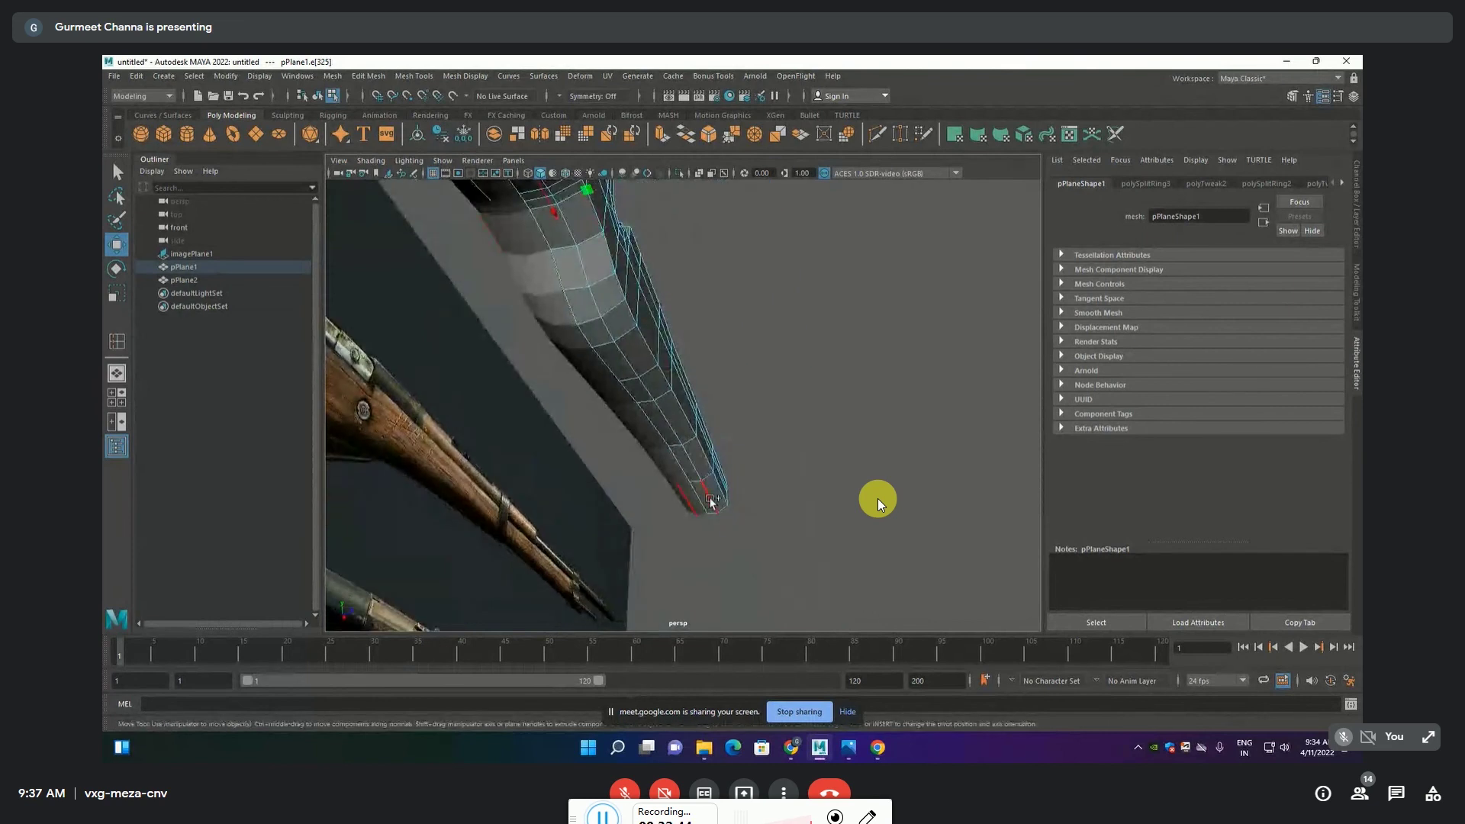
drag(657, 373, 661, 373)
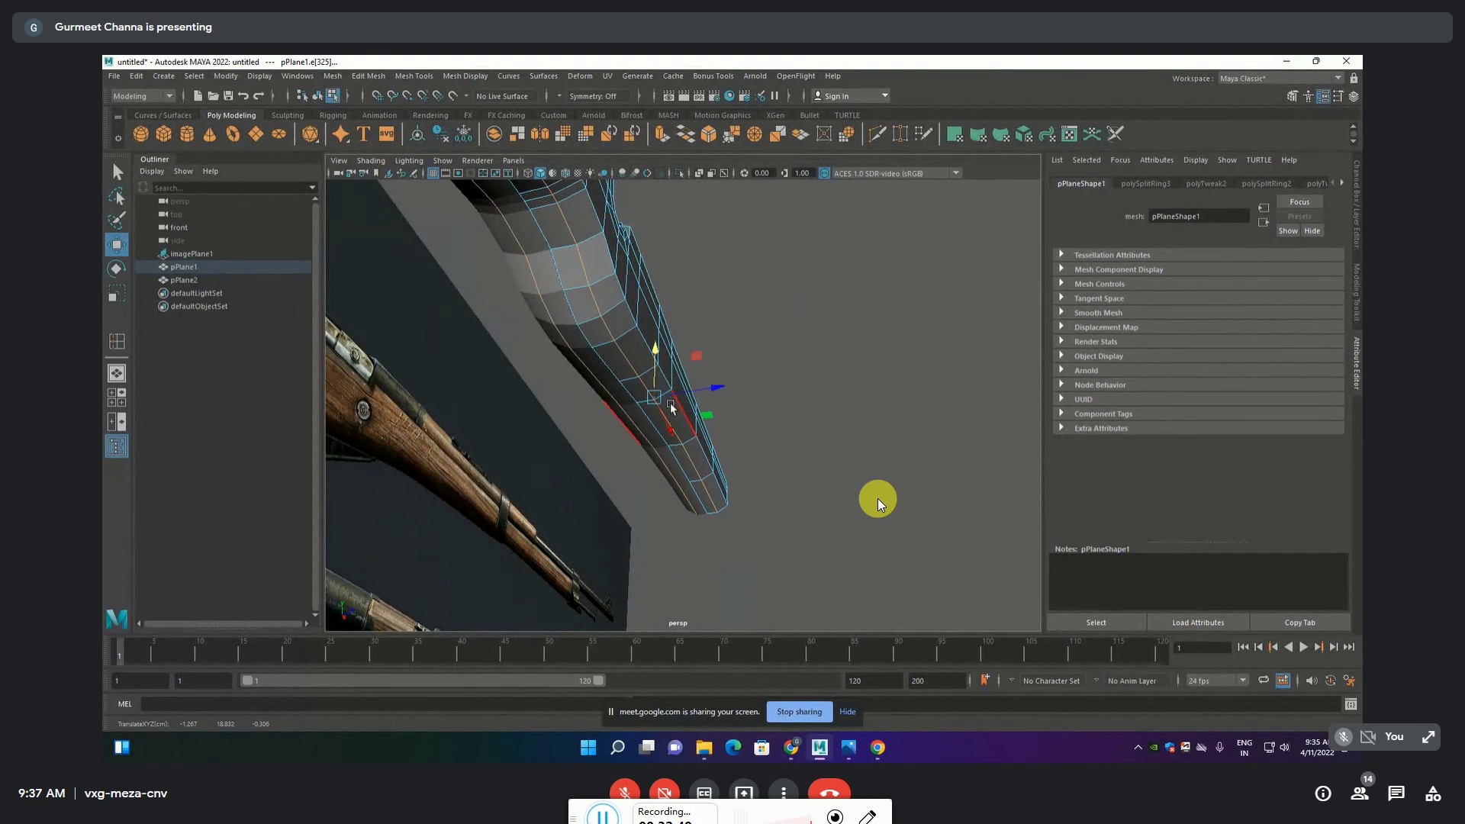
drag(680, 391, 676, 392)
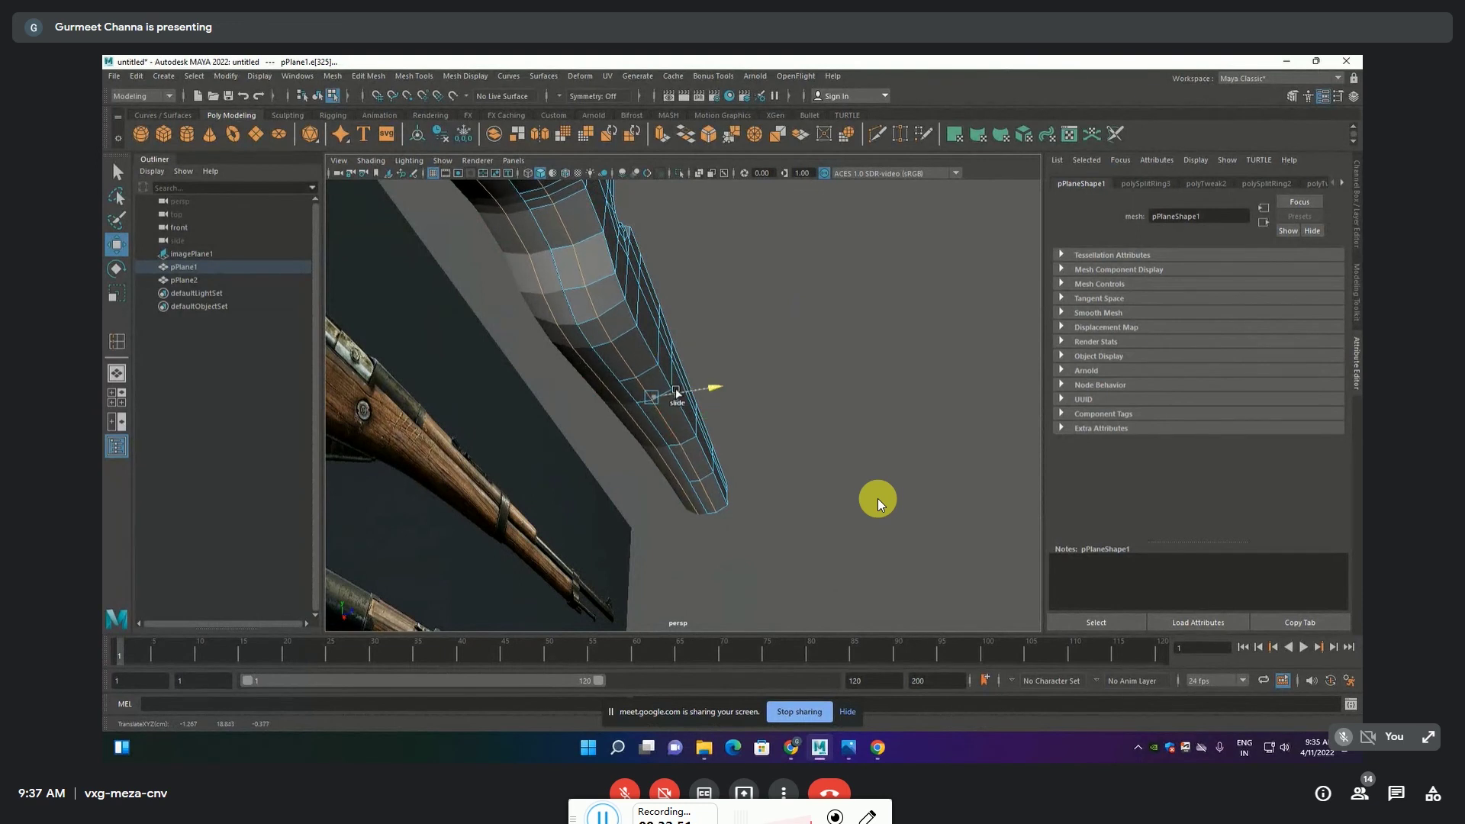
Select edges near the mesh tip, then clear the selection and frame the whole scene
click(726, 495)
mouse_move(735, 449)
alt+mouse_down()
mouse_move(580, 327)
mouse_move(598, 304)
alt+mouse_up()
click(668, 406)
alt+drag(669, 405, 683, 432)
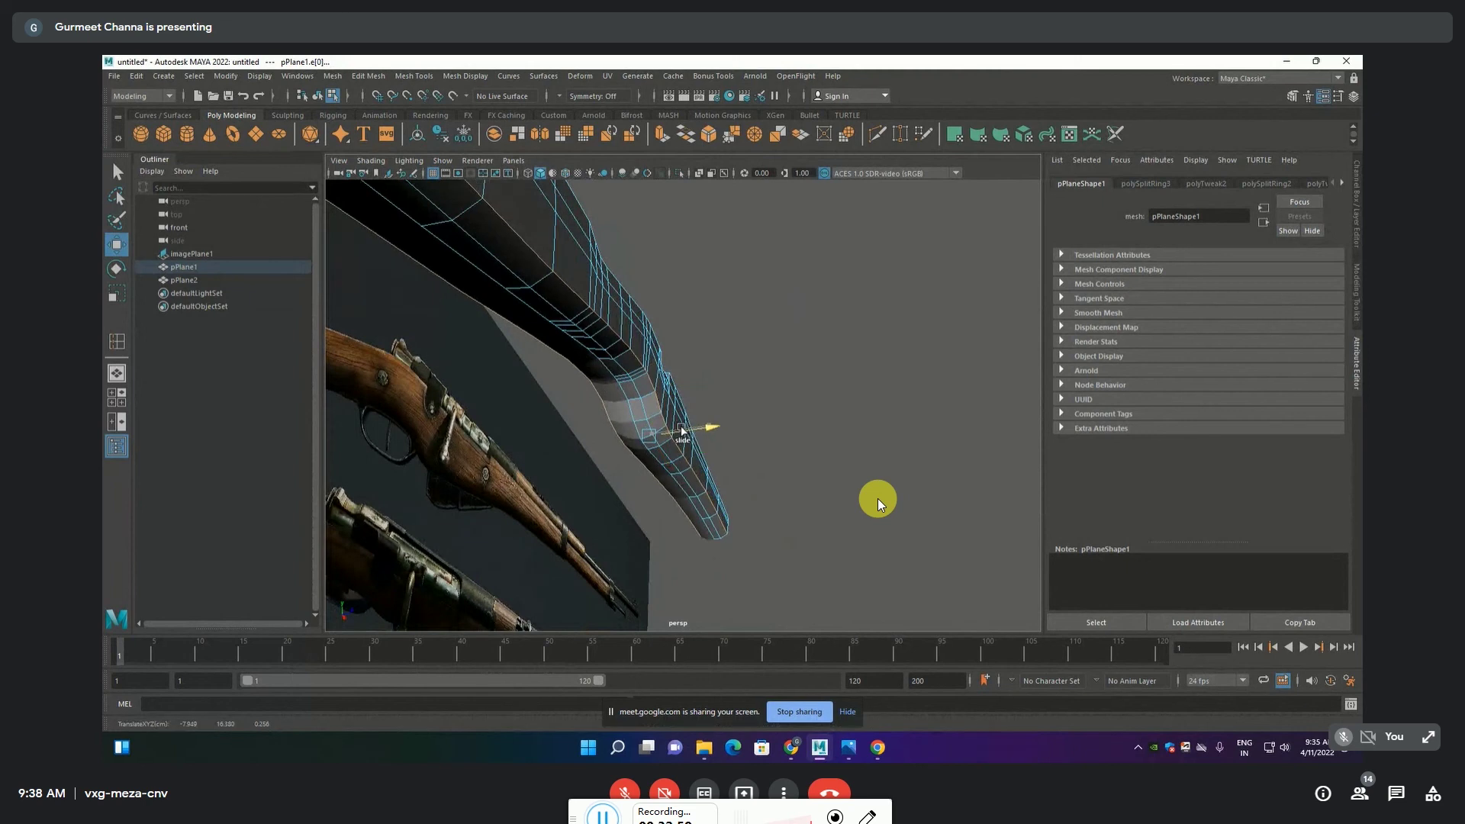
click(794, 420)
mouse_move(801, 415)
alt+mouse_down()
mouse_move(785, 402)
mouse_move(662, 483)
mouse_move(717, 506)
mouse_move(793, 496)
mouse_move(670, 436)
mouse_move(720, 445)
mouse_move(725, 432)
alt+mouse_up()
key(a)
mouse_move(725, 432)
alt+right_down()
mouse_move(690, 468)
mouse_move(723, 411)
alt+right_up()
Lower two neighbouring vertices on the butt end slightly
key(F9)
click(632, 505)
drag(633, 469, 631, 475)
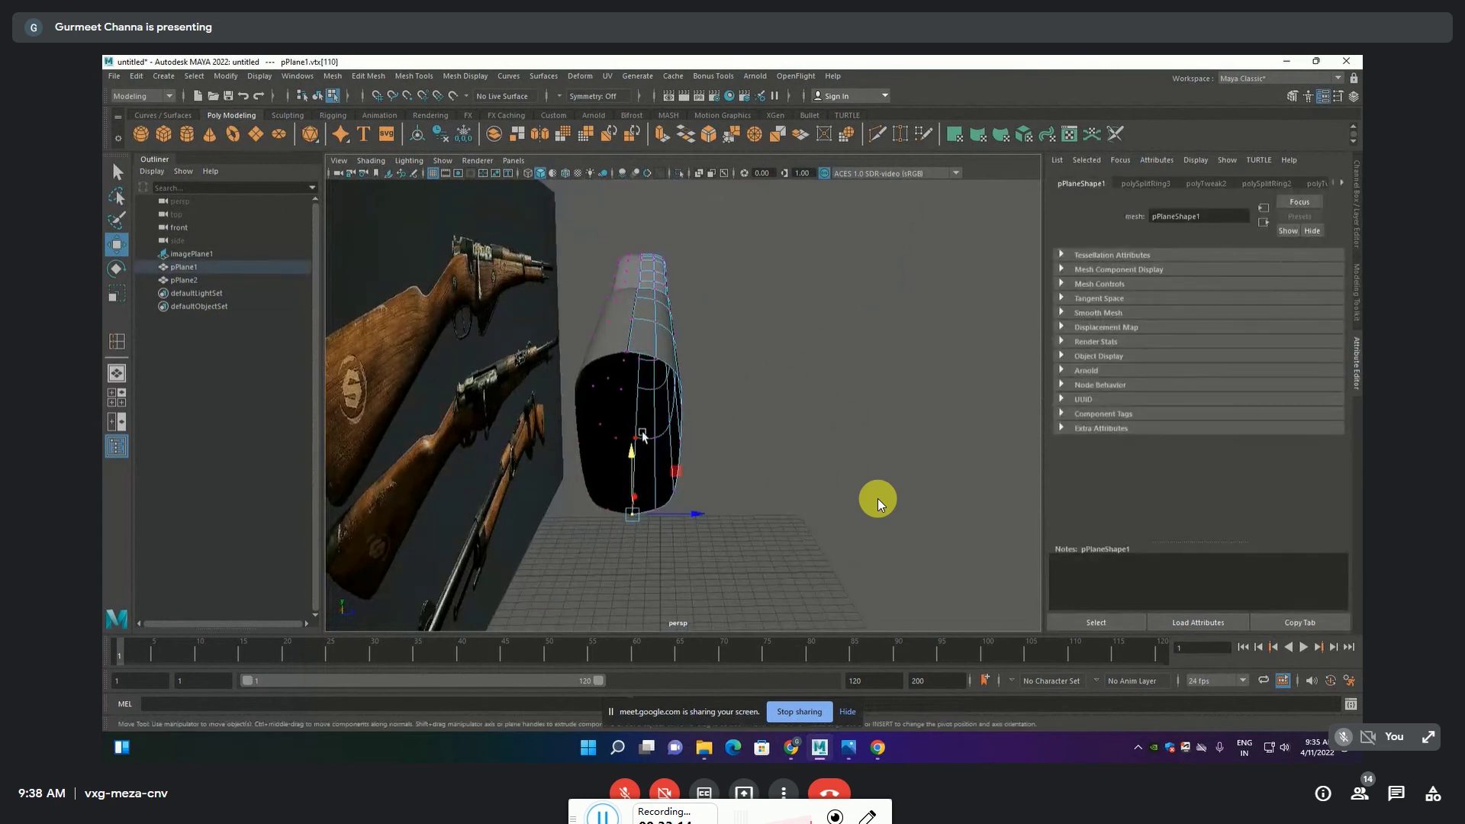
click(635, 433)
drag(633, 400, 632, 411)
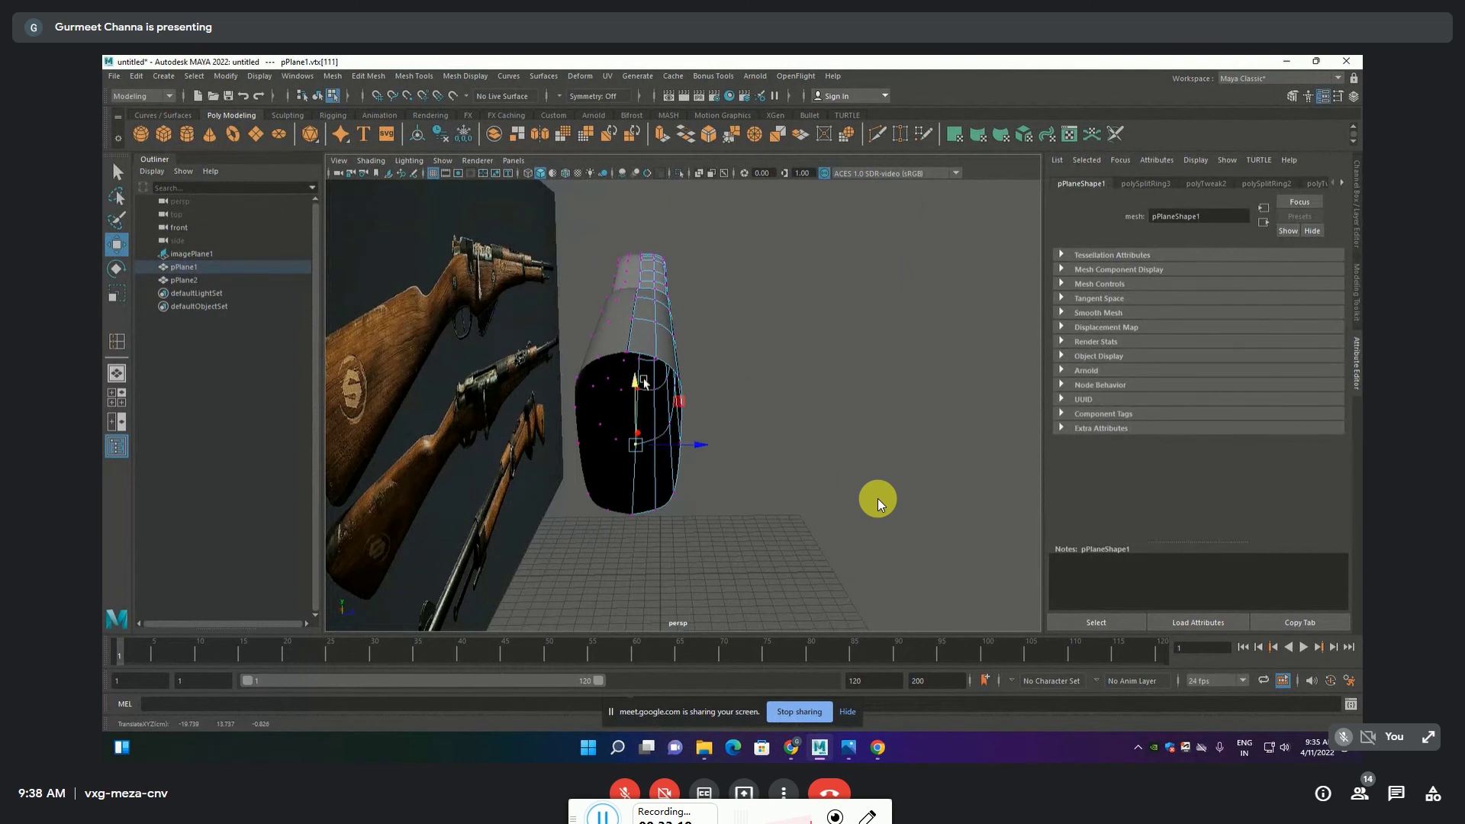
alt+drag(728, 420, 557, 299)
Select edge vertices vtx[118:120] and pull them outward to round the stock's contour
click(507, 260)
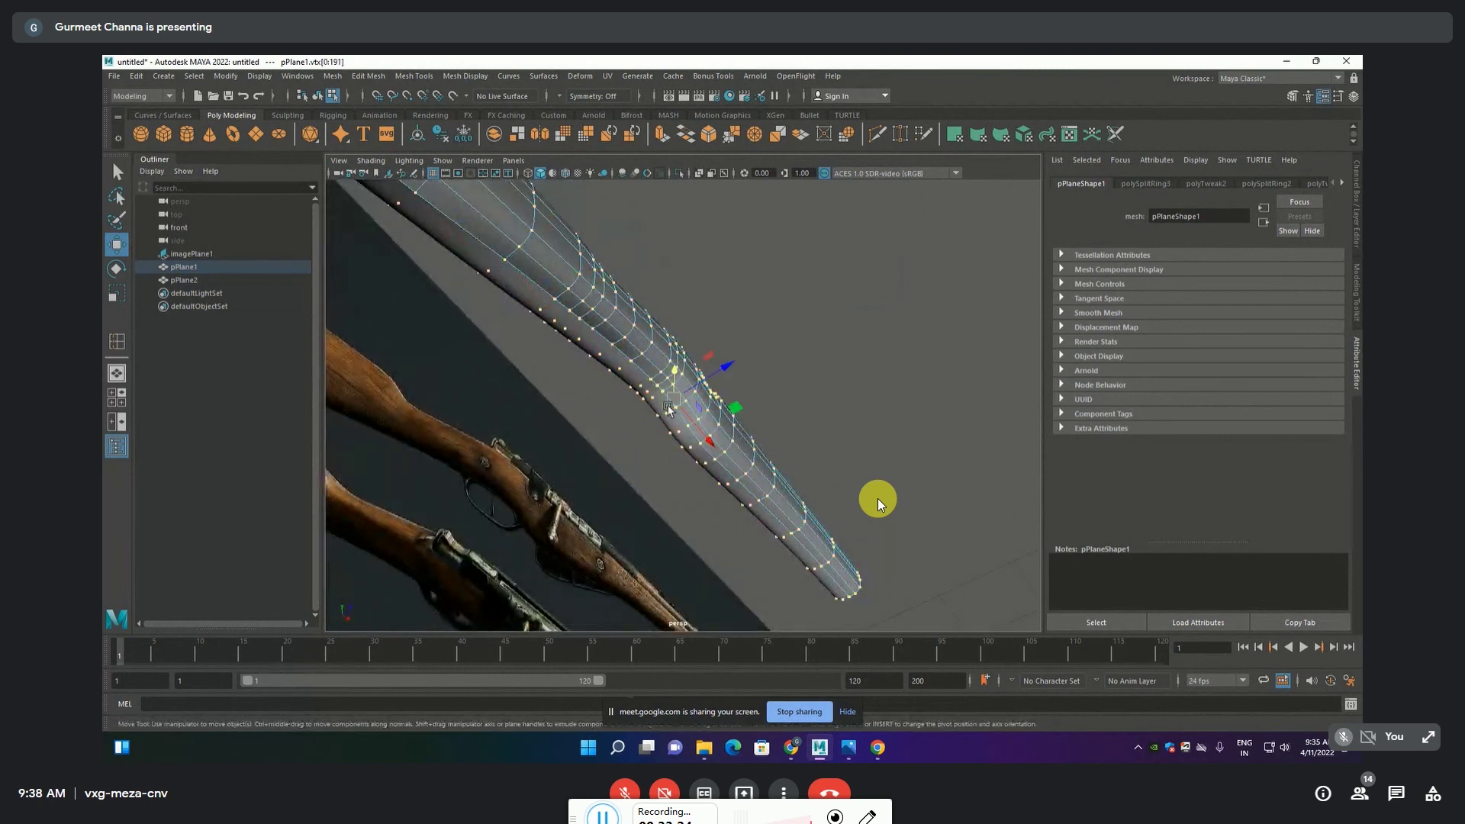
click(652, 506)
click(660, 390)
click(505, 258)
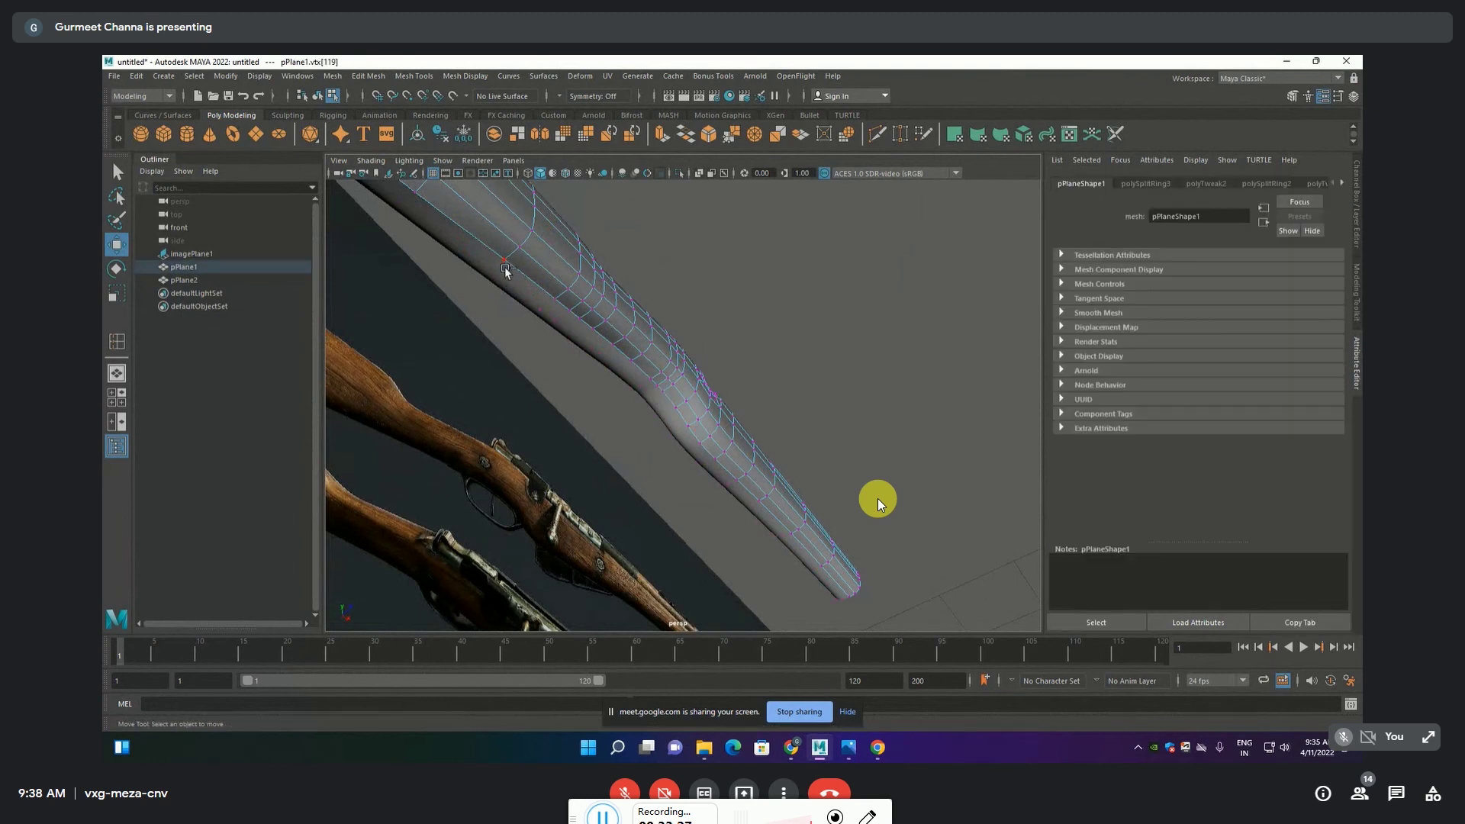
click(505, 258)
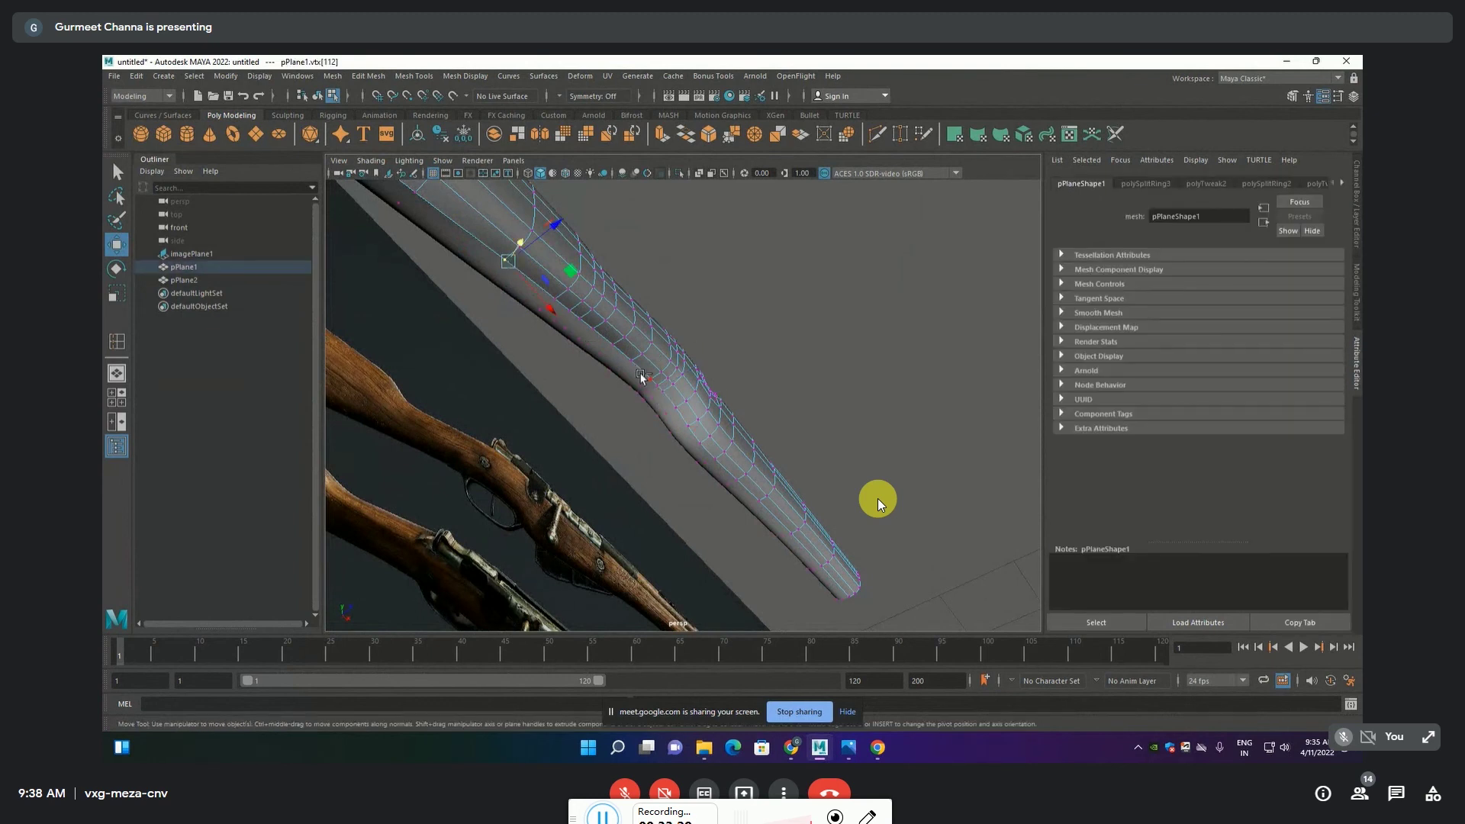
click(661, 391)
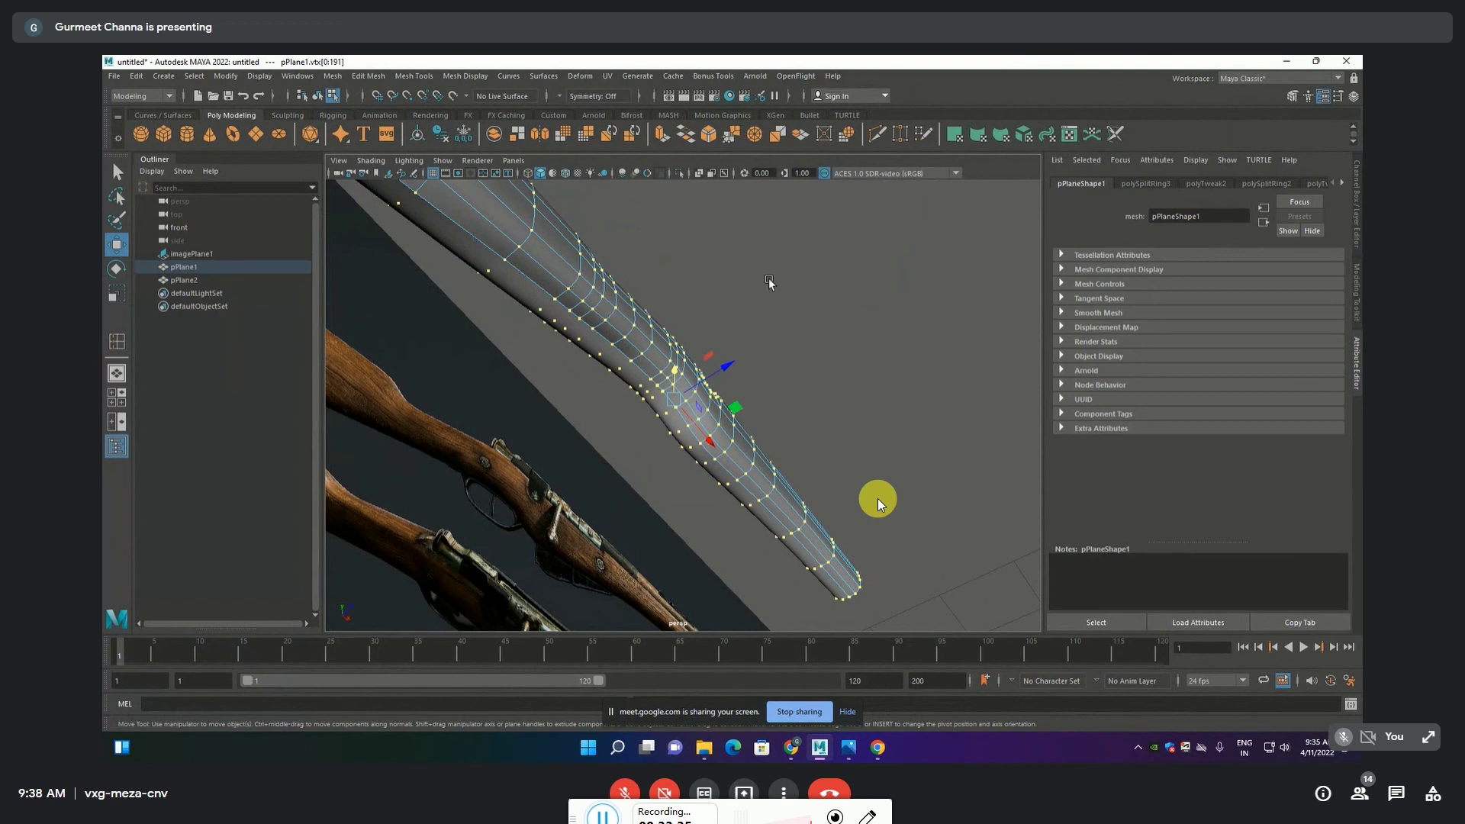
click(676, 411)
key(q)
shift+drag(662, 395, 657, 385)
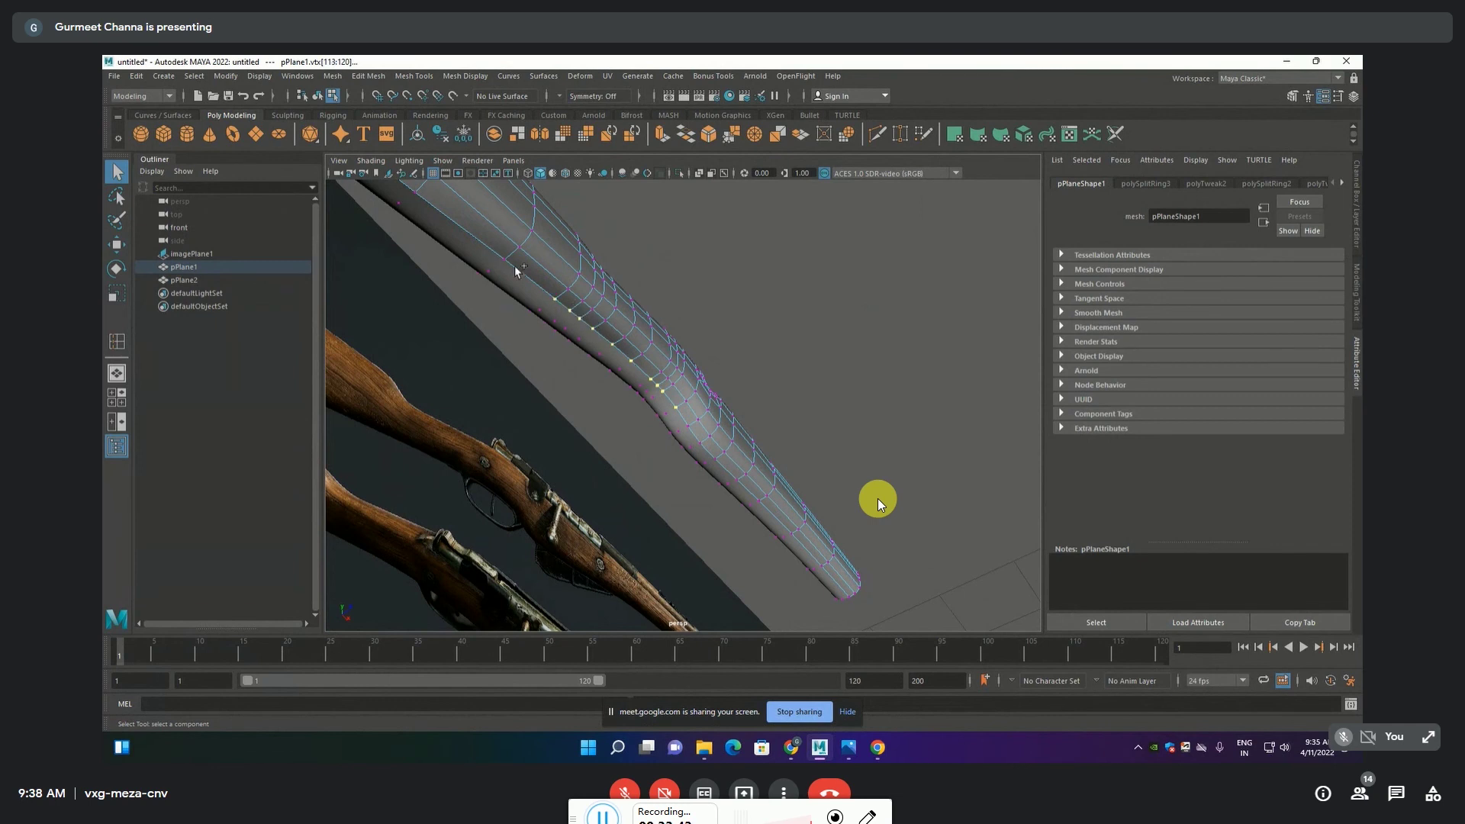
key(w)
drag(614, 350, 625, 345)
click(749, 323)
Orbit and zoom to inspect the stock from the side
mouse_move(749, 323)
alt+mouse_down()
mouse_move(661, 413)
mouse_move(672, 341)
alt+mouse_up()
mouse_move(650, 252)
mouse_down()
mouse_move(873, 343)
mouse_move(1044, 371)
mouse_up()
scroll(776, 390, up, 2)
scroll(756, 382, up, 2)
scroll(733, 374, up, 2)
scroll(693, 359, up, 2)
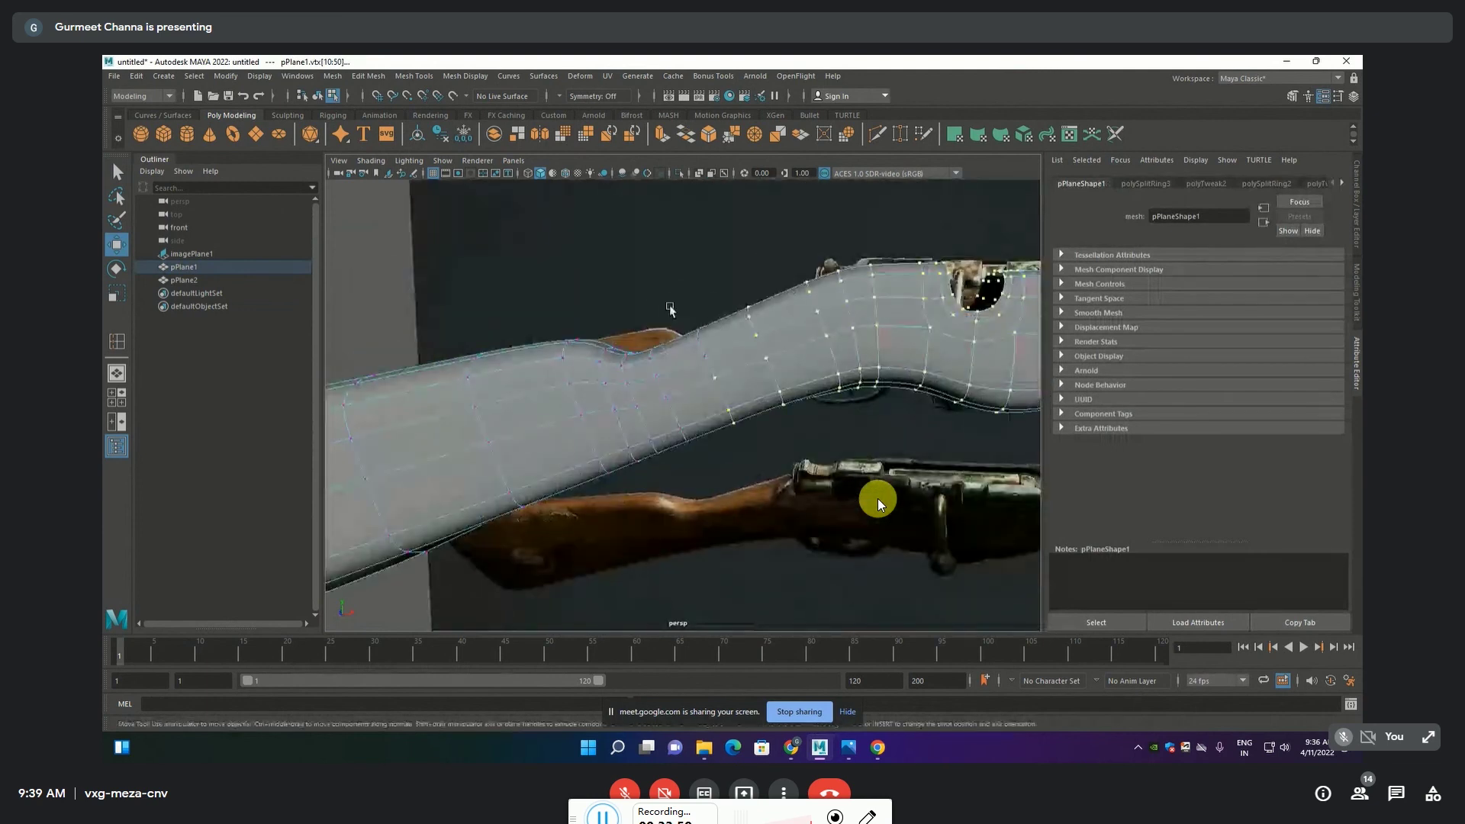
scroll(725, 377, down, 3)
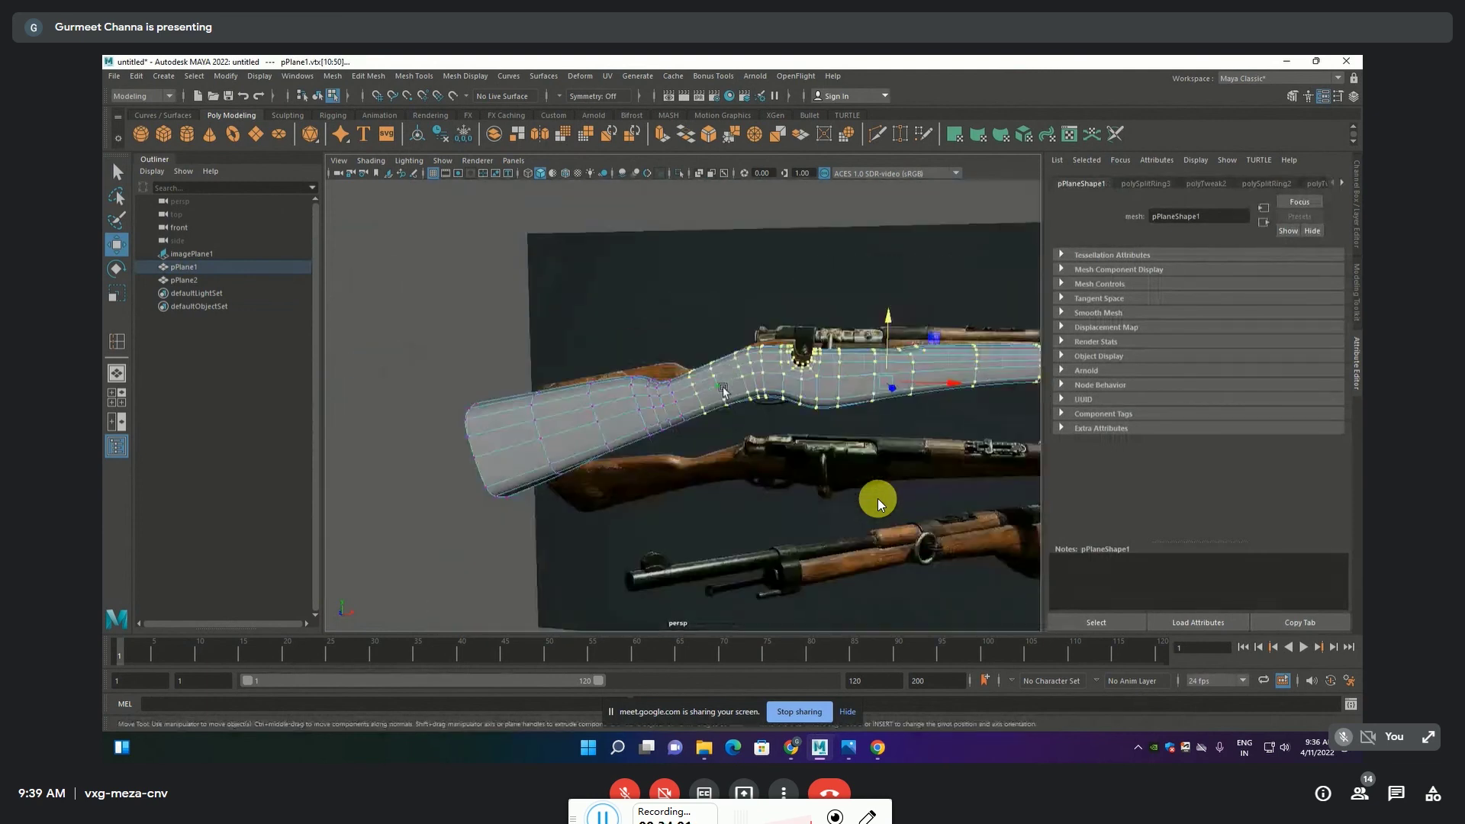
In the maximized front view, box-select the stock's fore-end vertices
mouse_move(724, 391)
alt+mouse_down()
mouse_move(768, 426)
mouse_move(735, 384)
alt+mouse_up()
key(space)
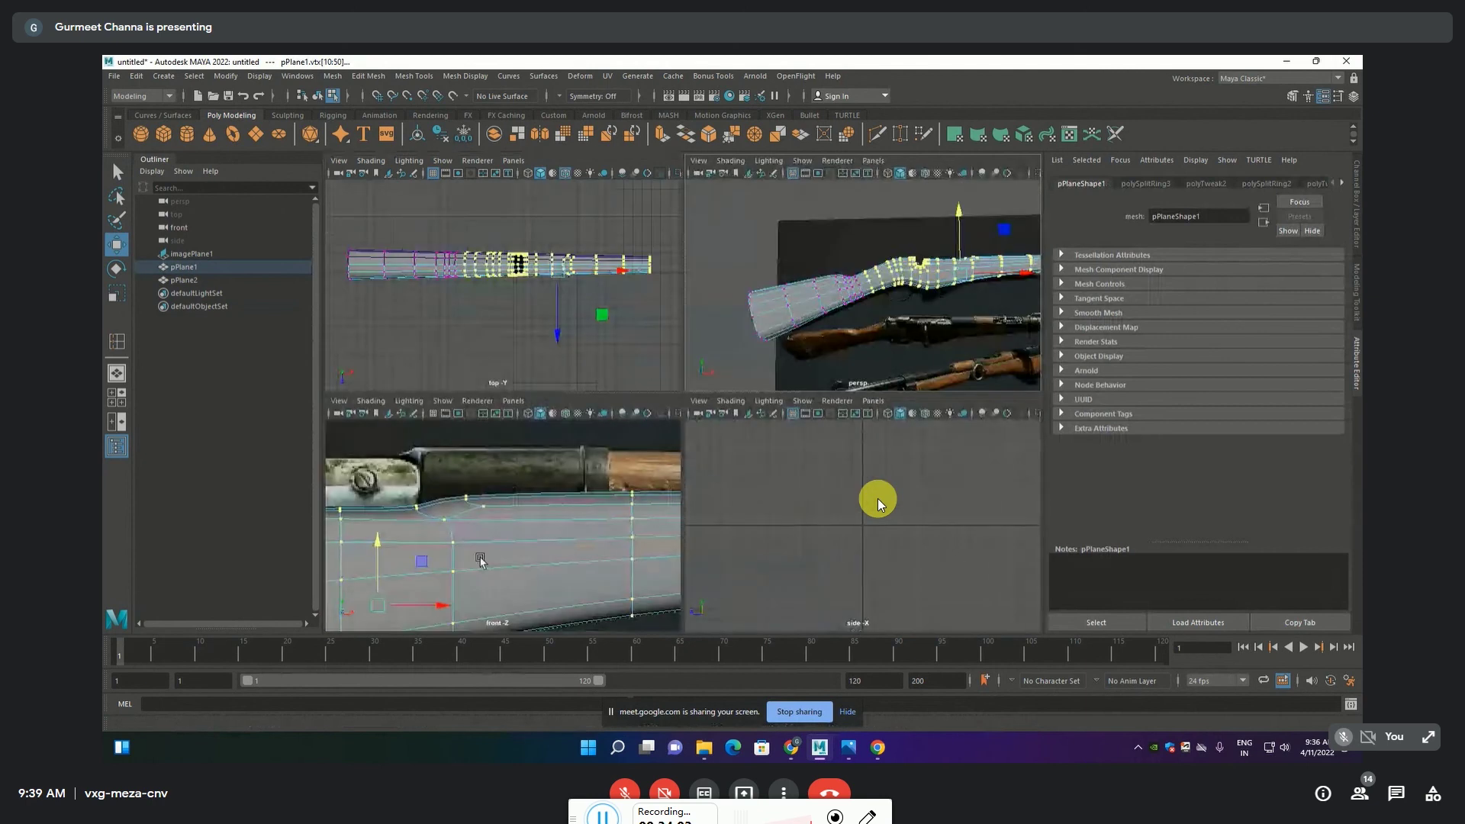
key(space)
alt+middle_drag(504, 460, 662, 424)
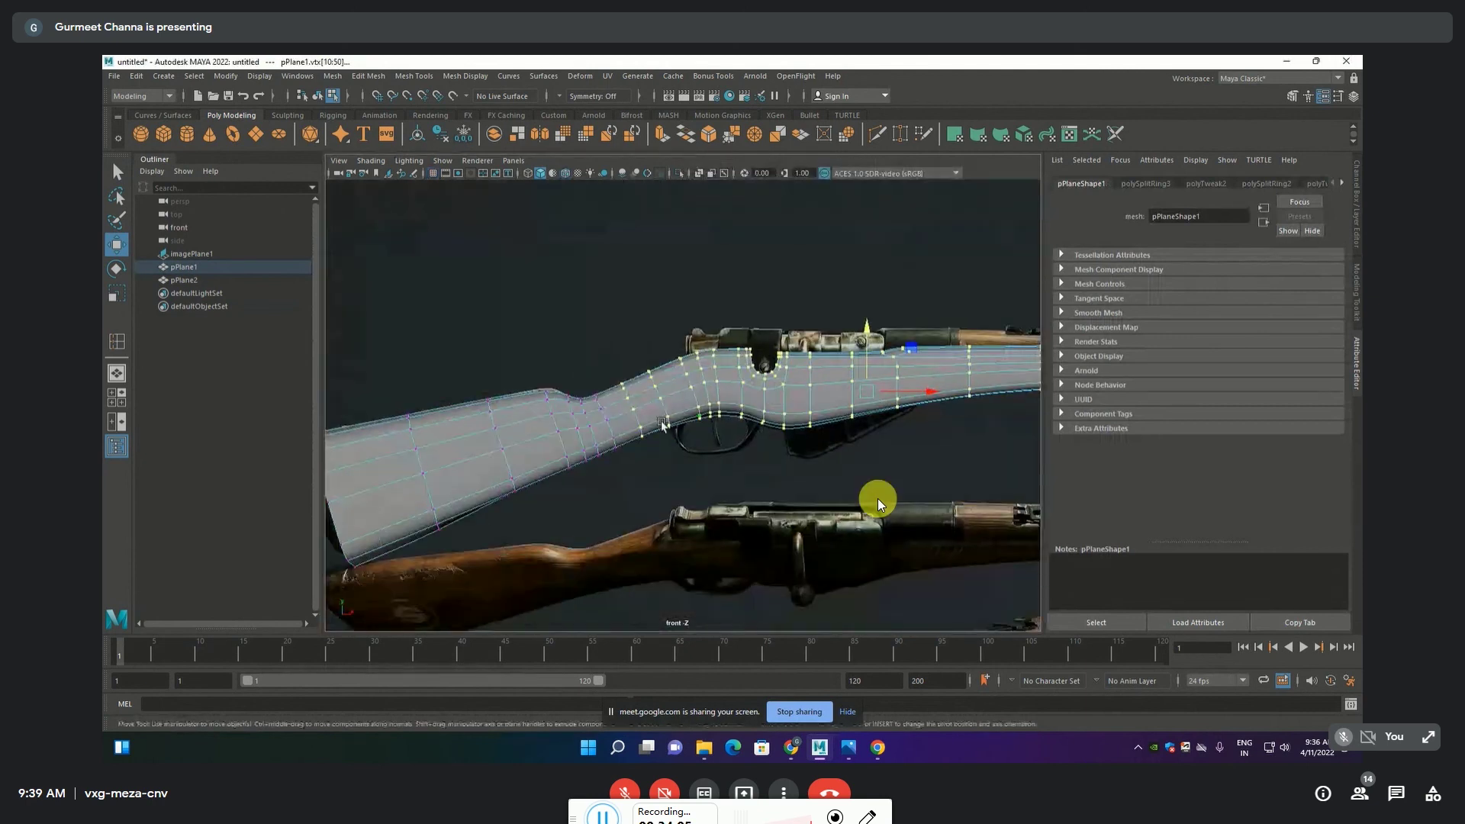
scroll(536, 409, up, 2)
scroll(536, 409, up, 2)
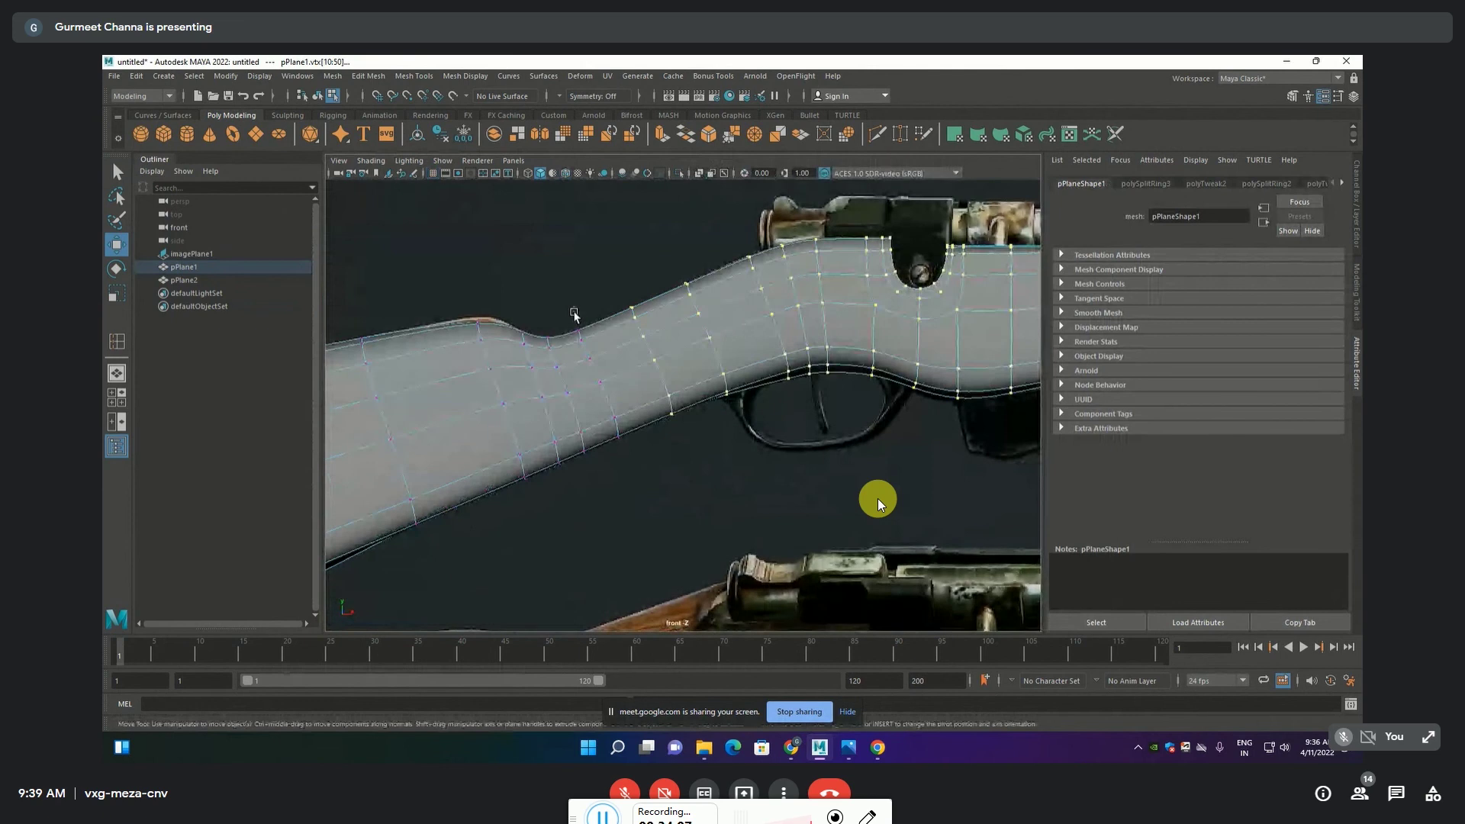
click(579, 343)
drag(629, 369, 601, 464)
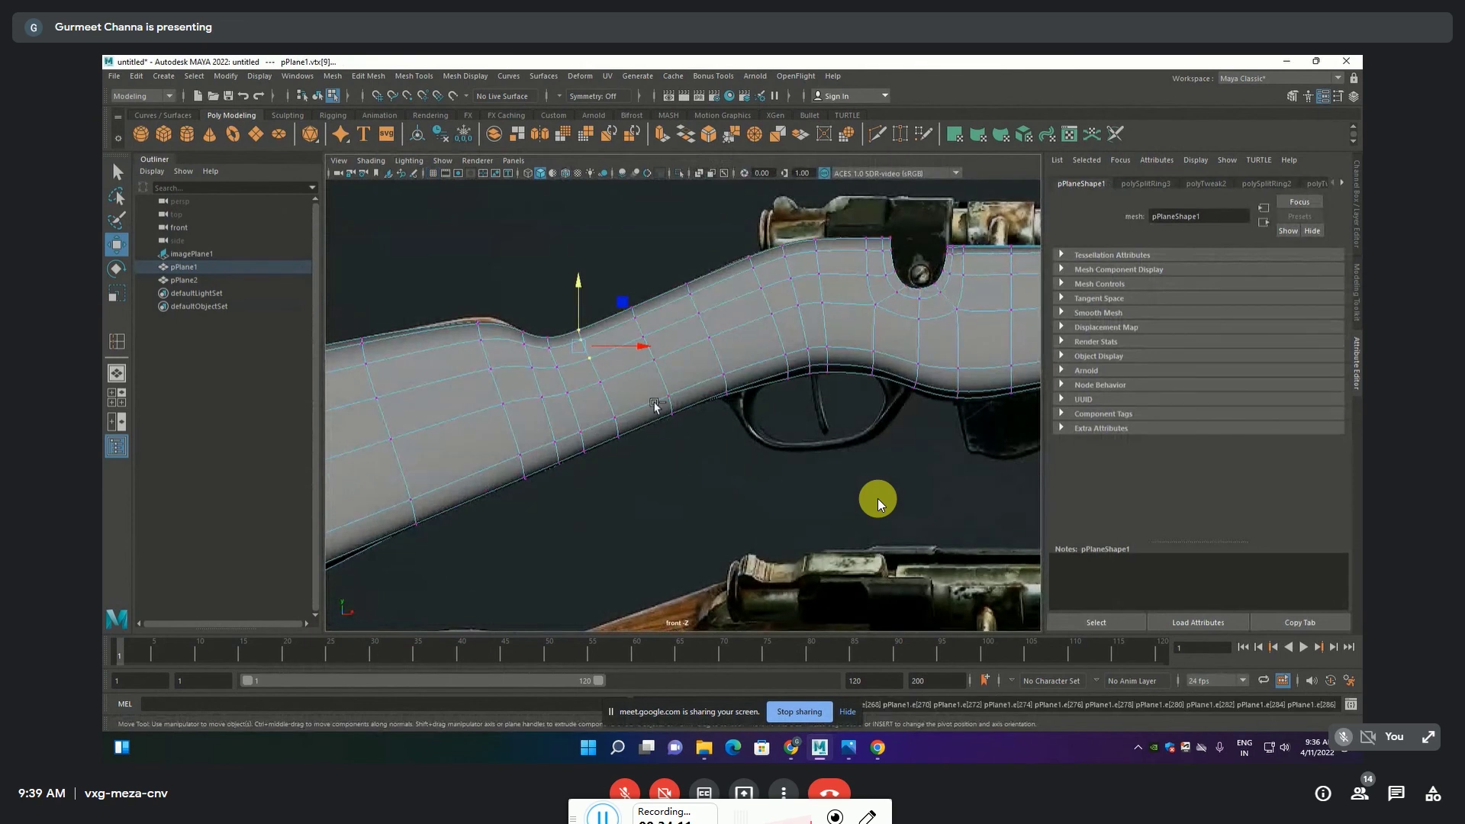
shift+click(579, 329)
drag(632, 370, 597, 470)
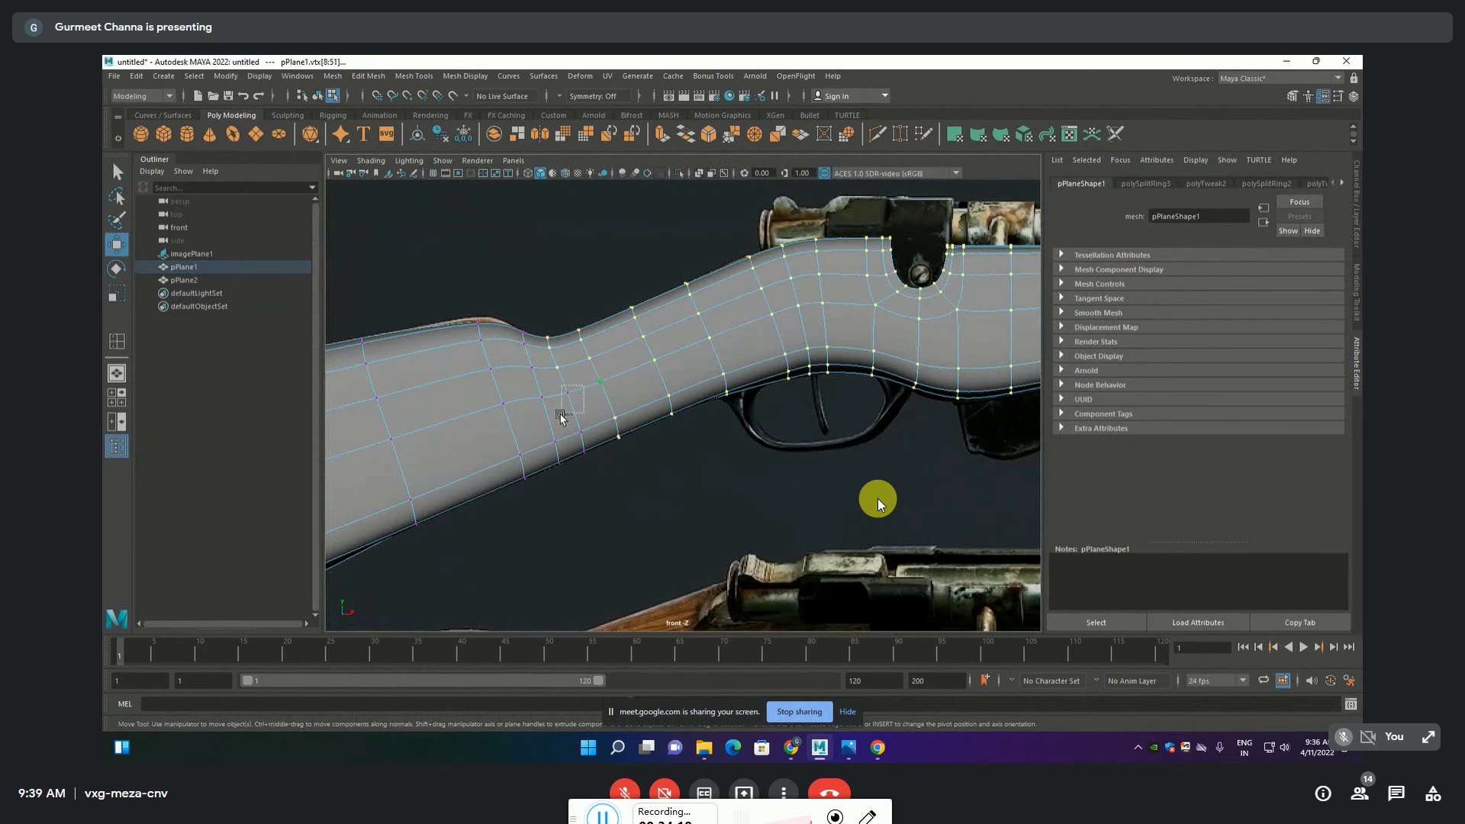
shift+drag(580, 452, 583, 454)
Back in perspective, wrap the selected vertices in a lattice deformer via Deform > Lattice
key(space)
key(space)
mouse_move(884, 285)
alt+mouse_down()
mouse_move(855, 429)
mouse_move(822, 419)
alt+mouse_up()
click(588, 76)
click(631, 179)
alt+drag(751, 277, 792, 257)
In Lattice Point mode, select the top and right lattice points and nudge them sideways
right_click(806, 252)
click(798, 218)
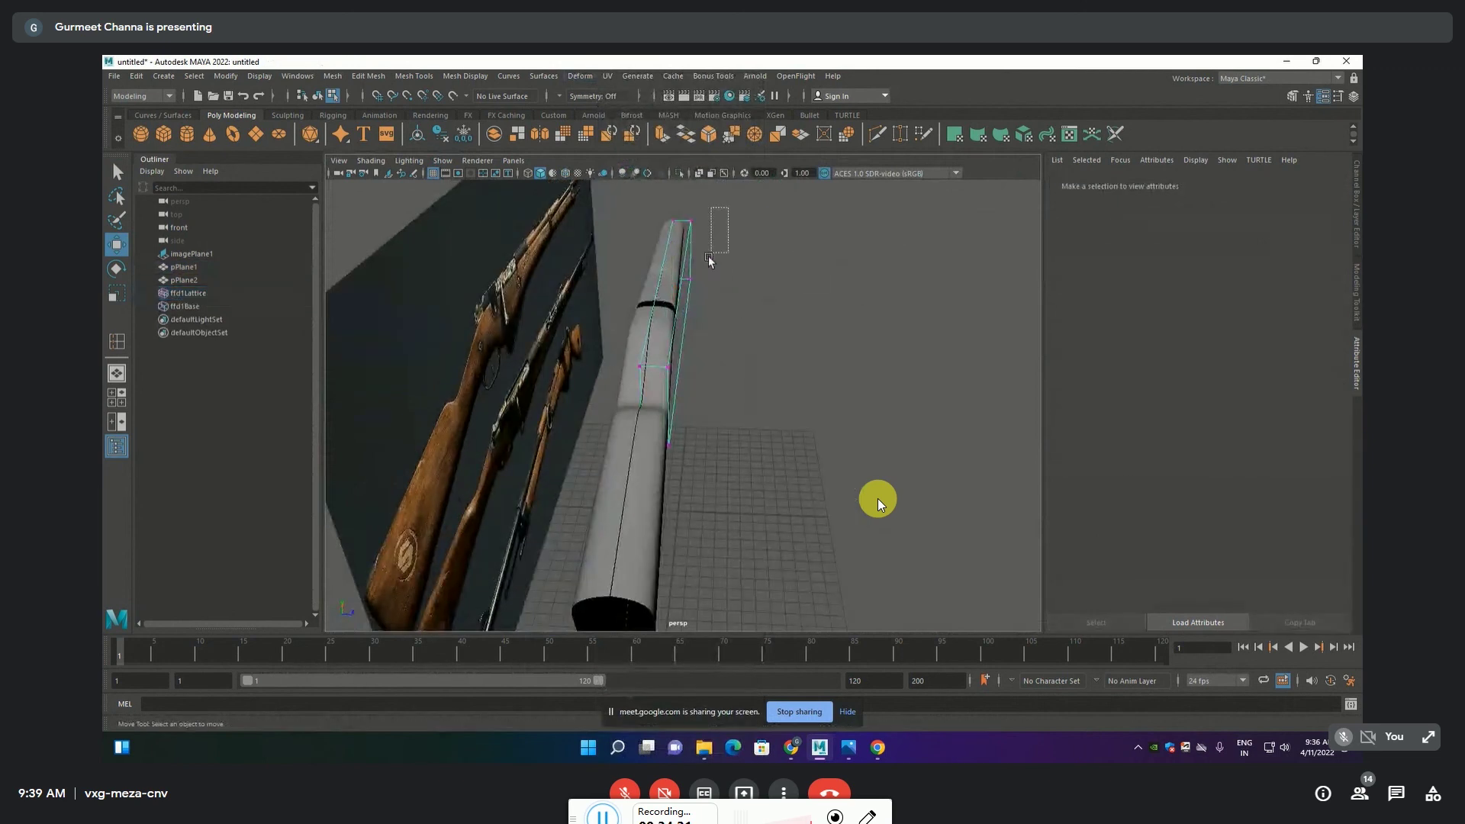
drag(728, 208, 684, 294)
shift+drag(698, 347, 675, 441)
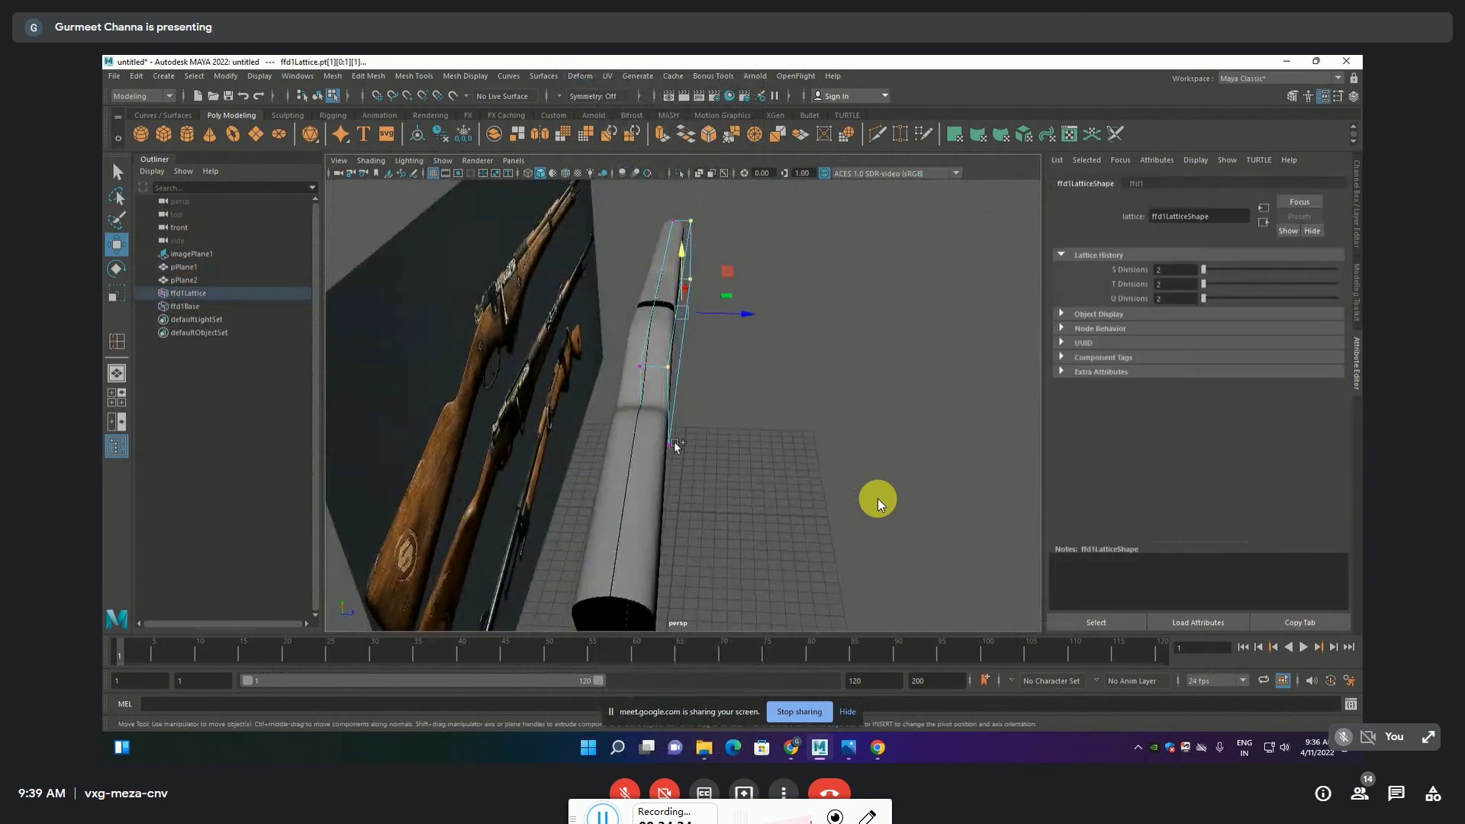
drag(724, 313, 715, 317)
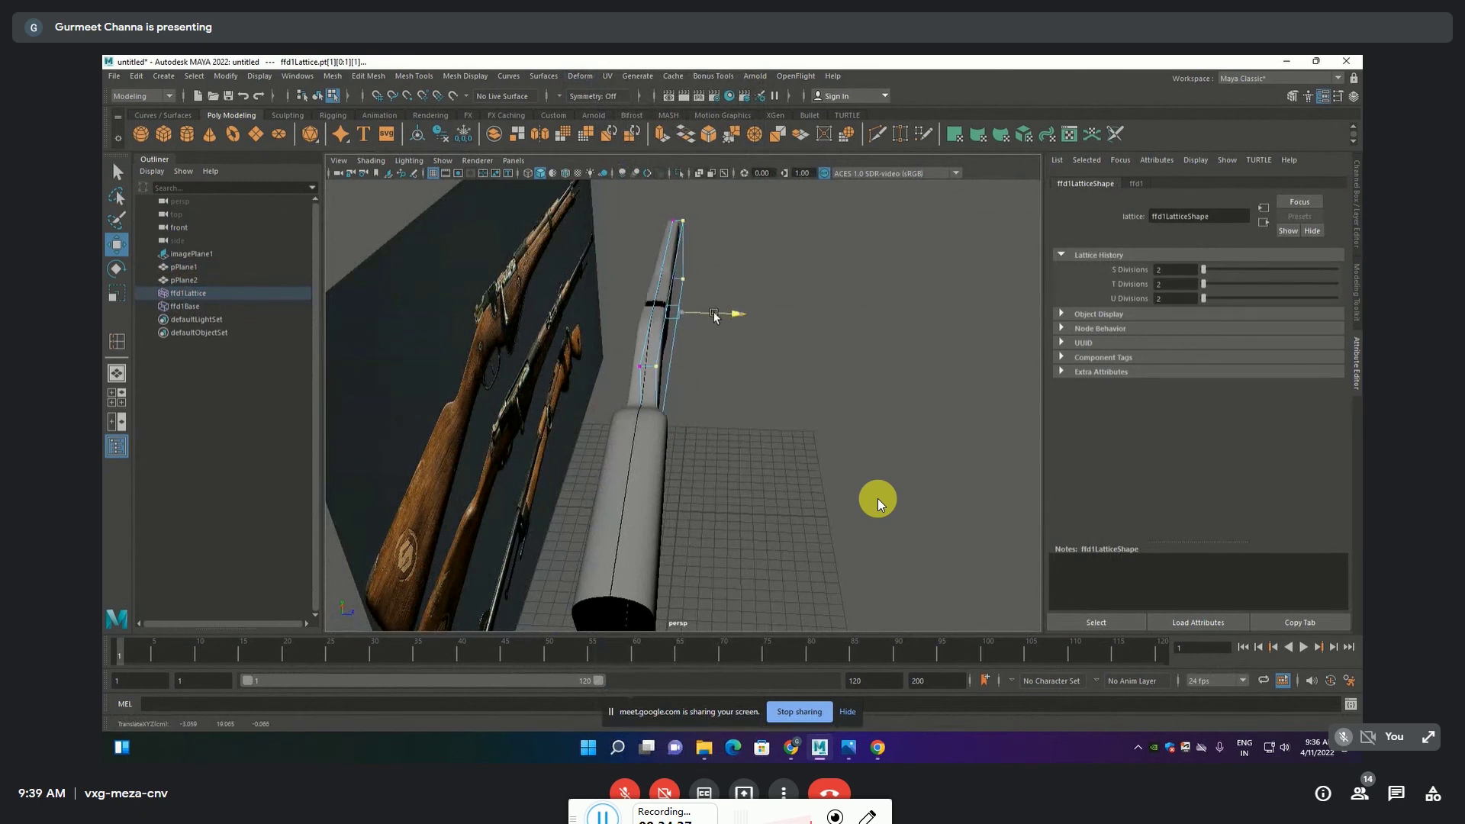
drag(715, 317, 717, 317)
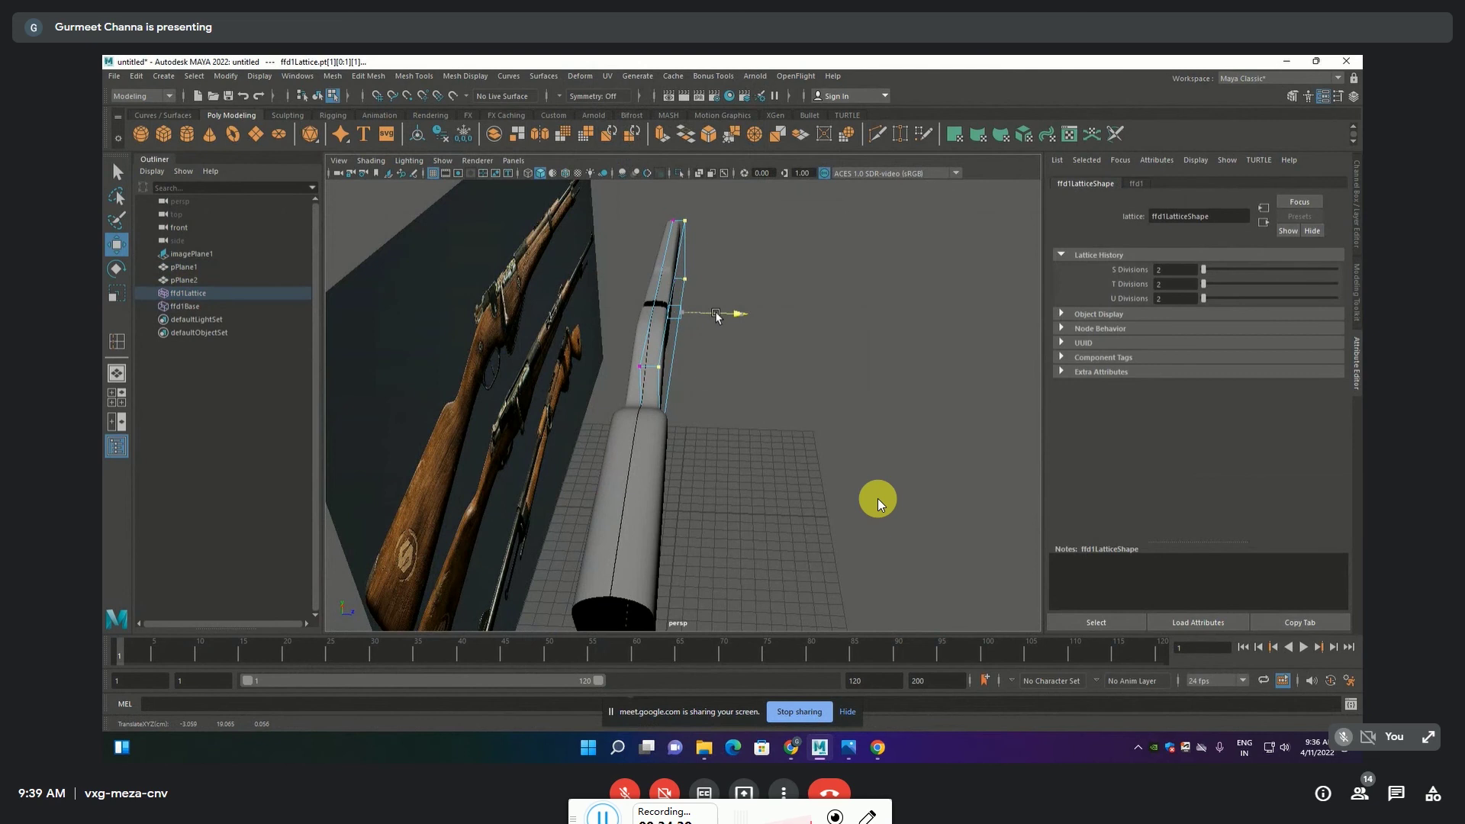
mouse_move(772, 399)
alt+mouse_down()
mouse_move(732, 425)
mouse_move(638, 435)
mouse_move(663, 386)
mouse_move(694, 368)
alt+mouse_up()
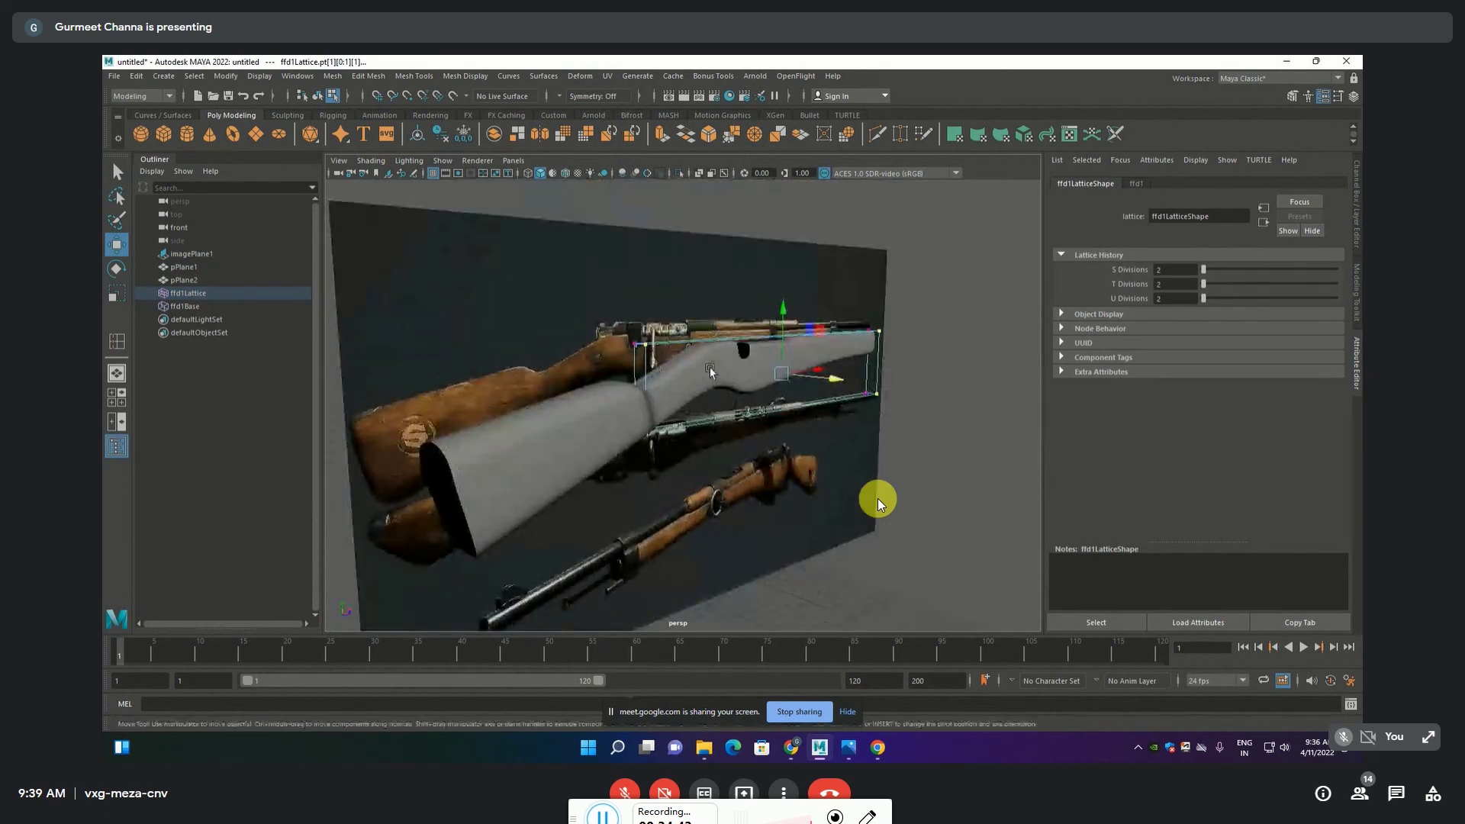
Delete the mesh history with Alt+Shift+D to remove the lattice
key(F8)
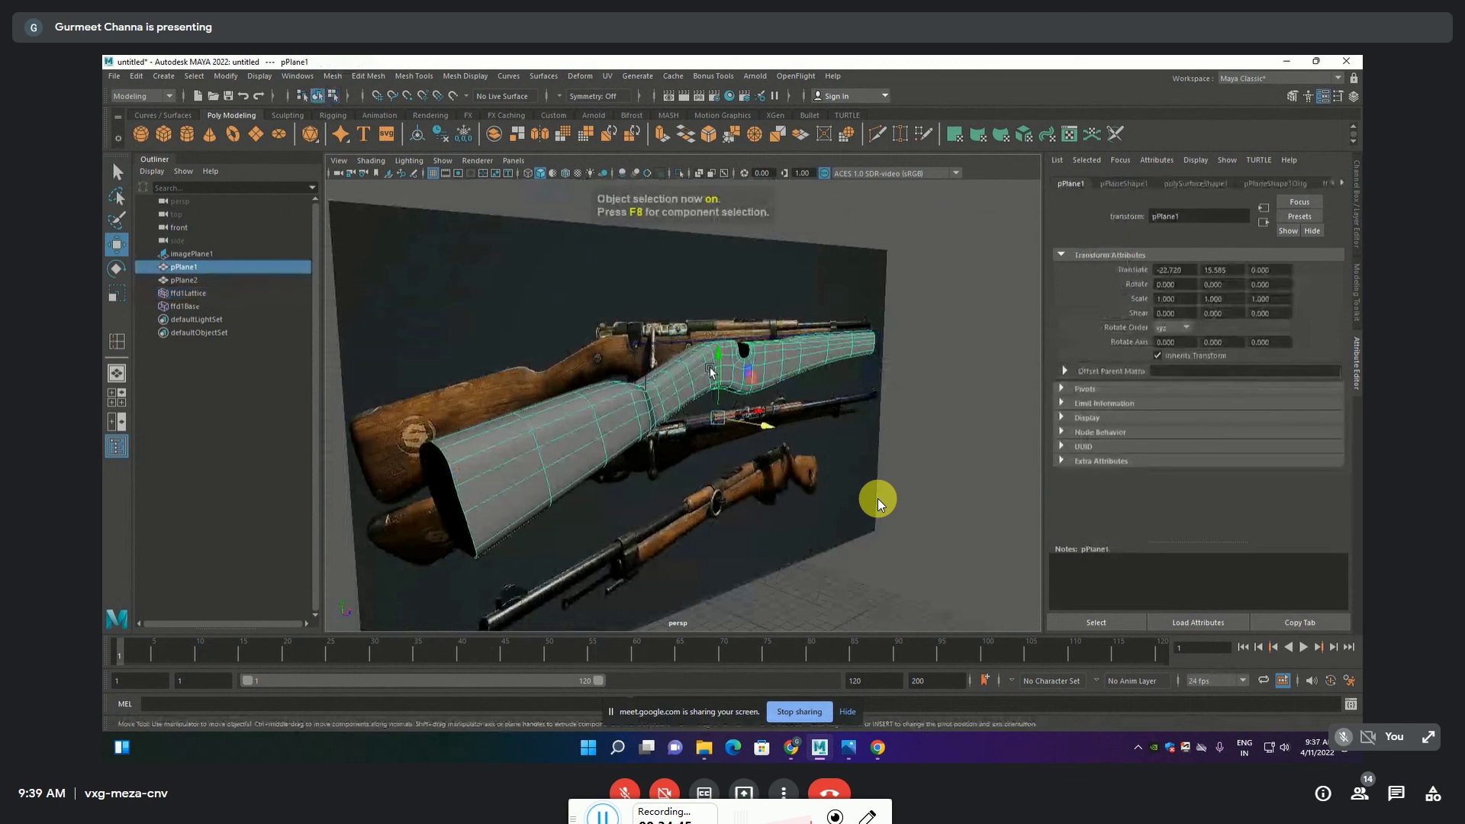
key(alt+shift+d)
mouse_move(710, 372)
alt+mouse_down()
mouse_move(694, 501)
mouse_move(783, 500)
mouse_move(704, 450)
alt+mouse_up()
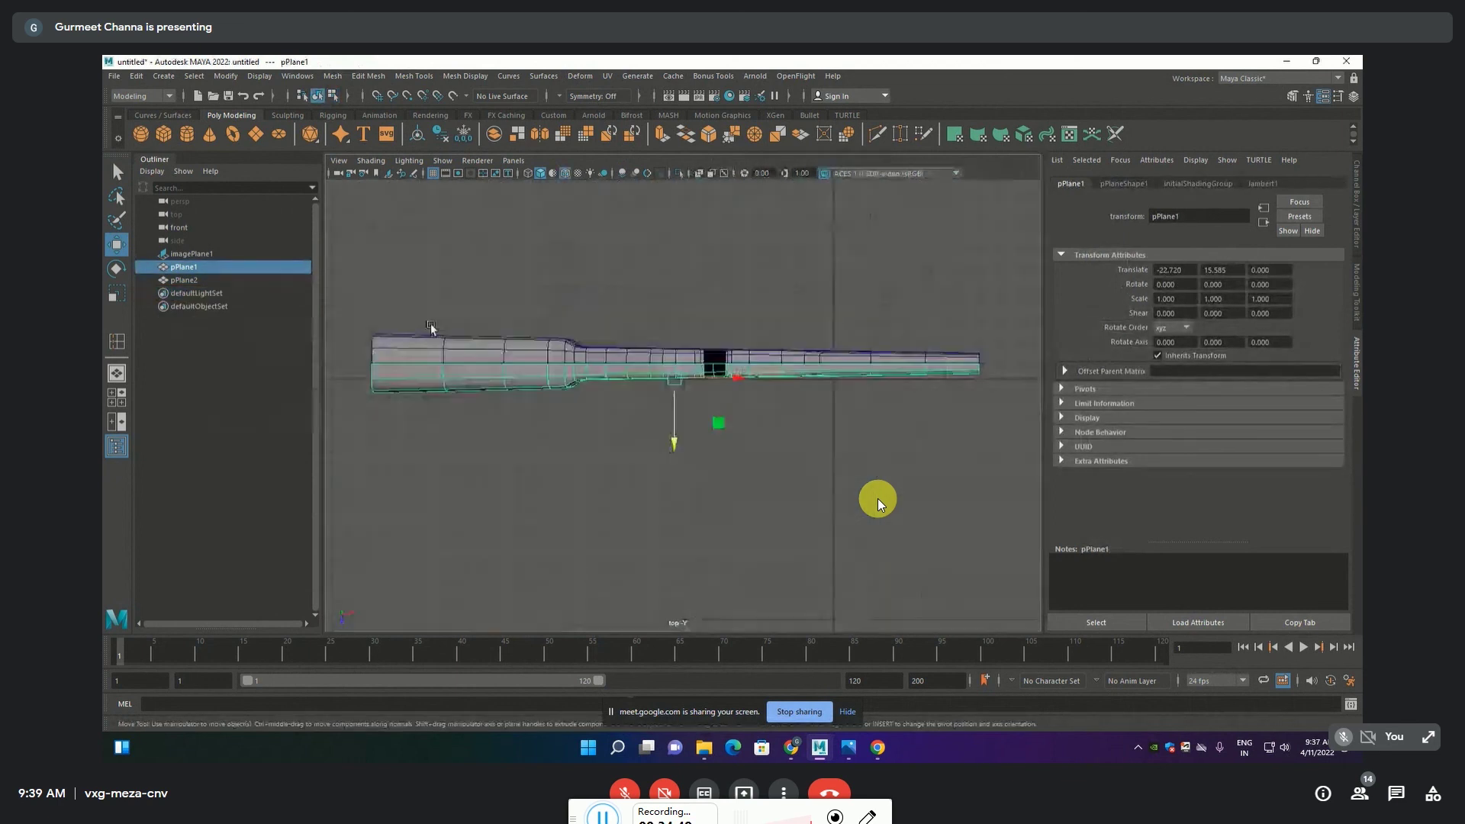
Box-select the butt-end vertices in the top view and wrap them in a lattice deformer
scroll(546, 369, up, 1)
scroll(670, 376, up, 2)
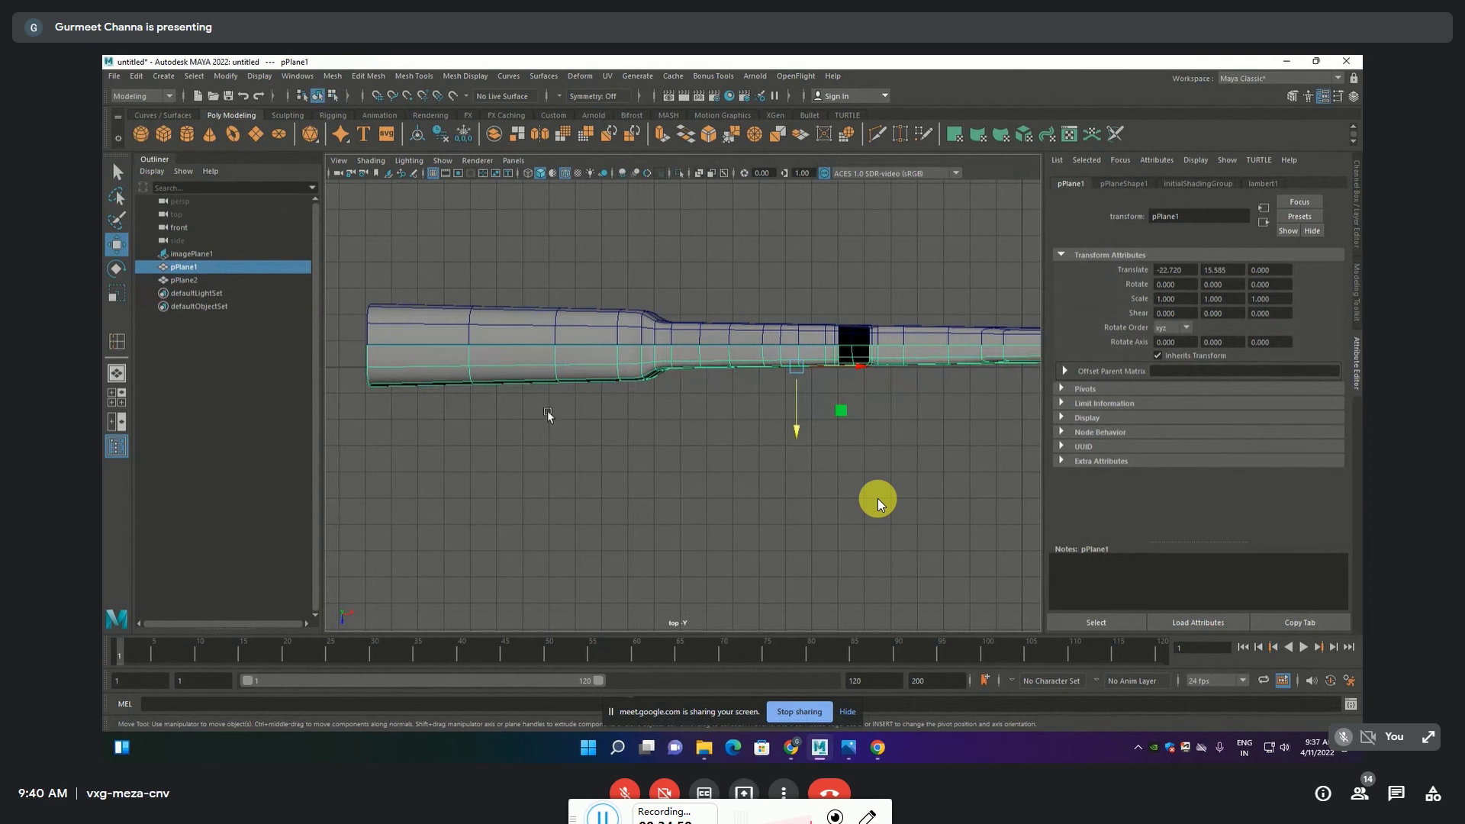
key(F9)
drag(351, 268, 647, 482)
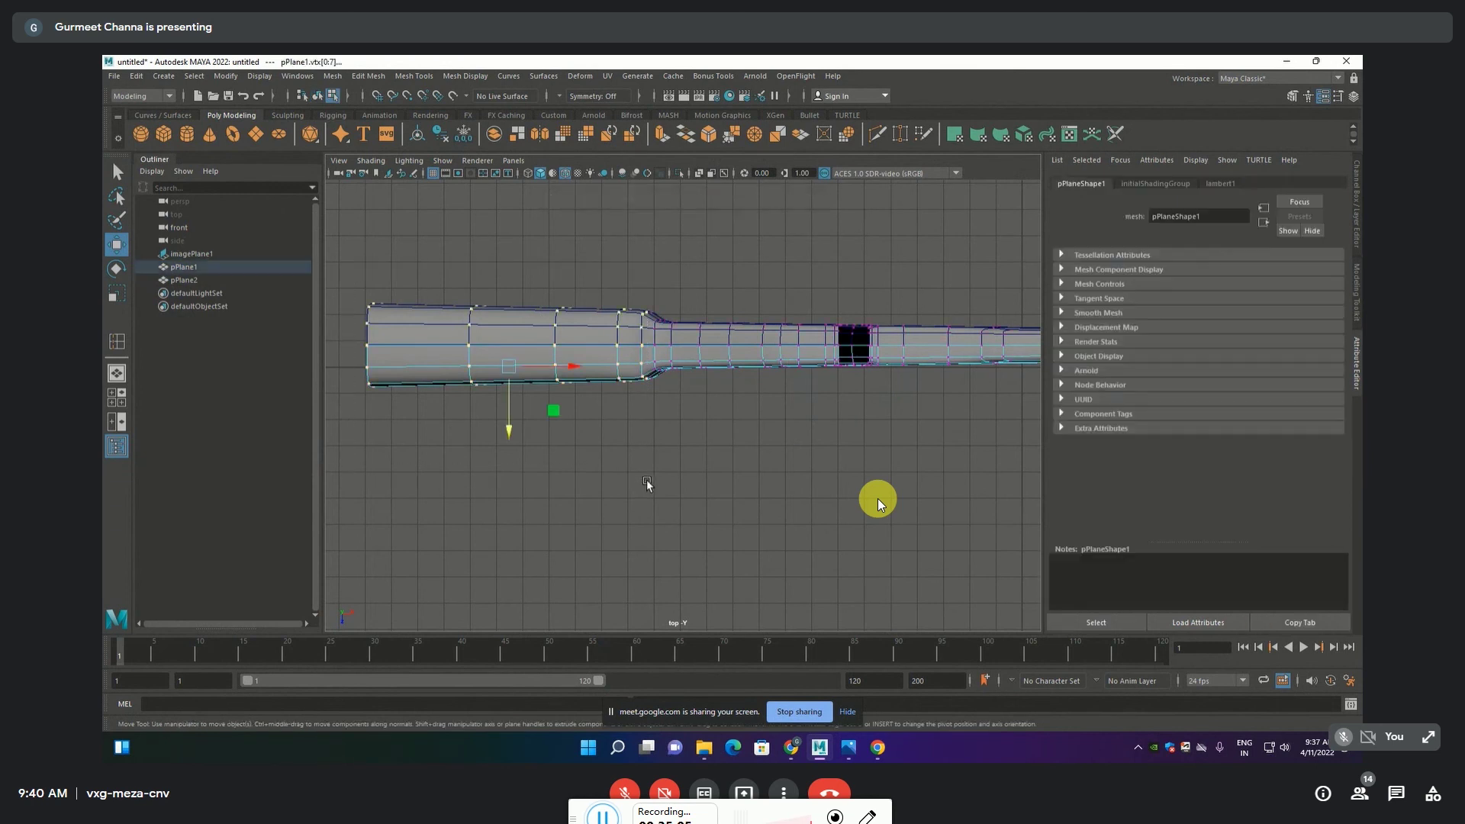
key(space)
key(space)
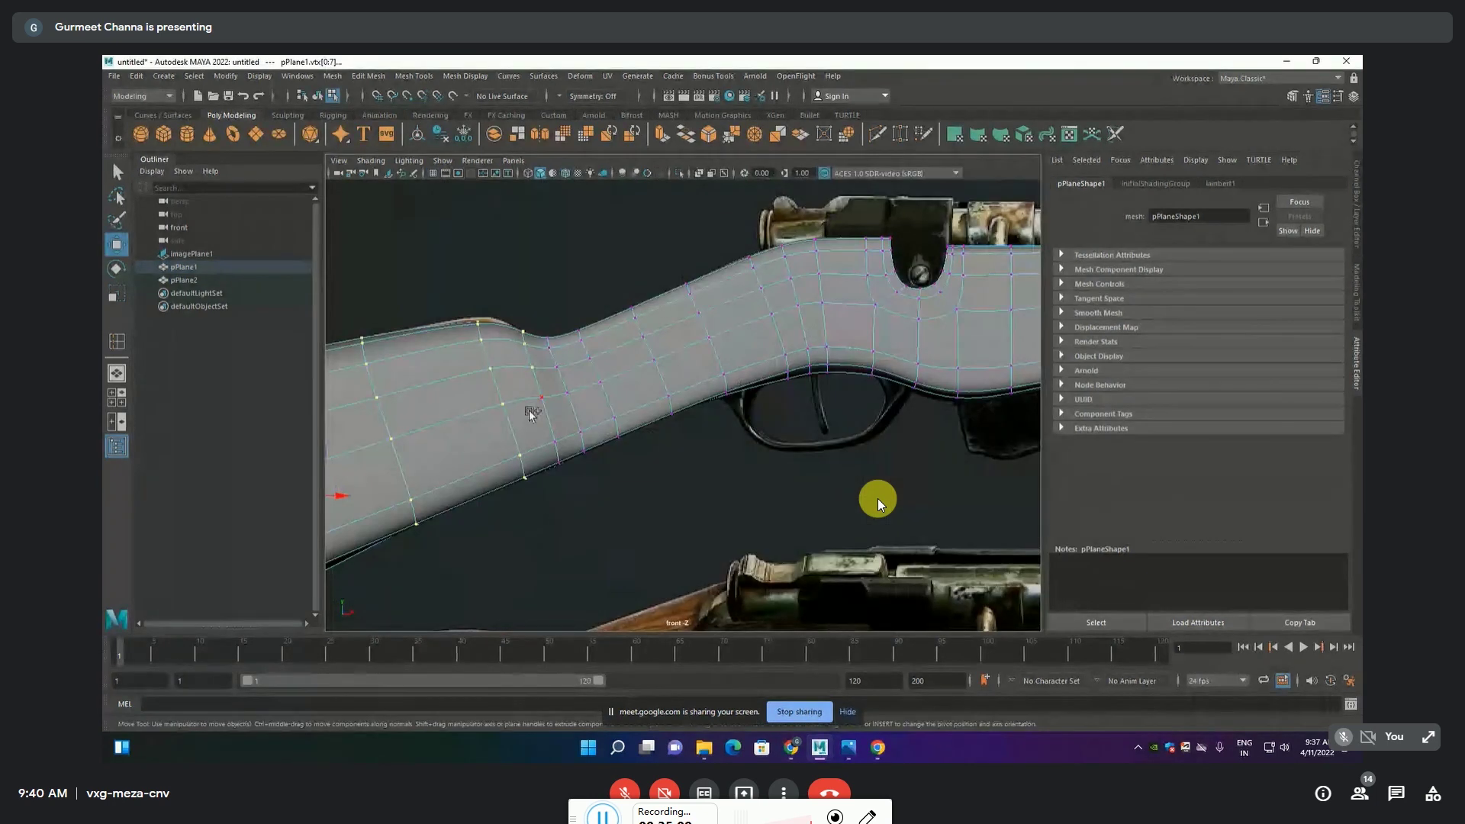
drag(534, 412, 543, 389)
drag(568, 471, 569, 473)
click(584, 75)
click(633, 172)
key(space)
key(space)
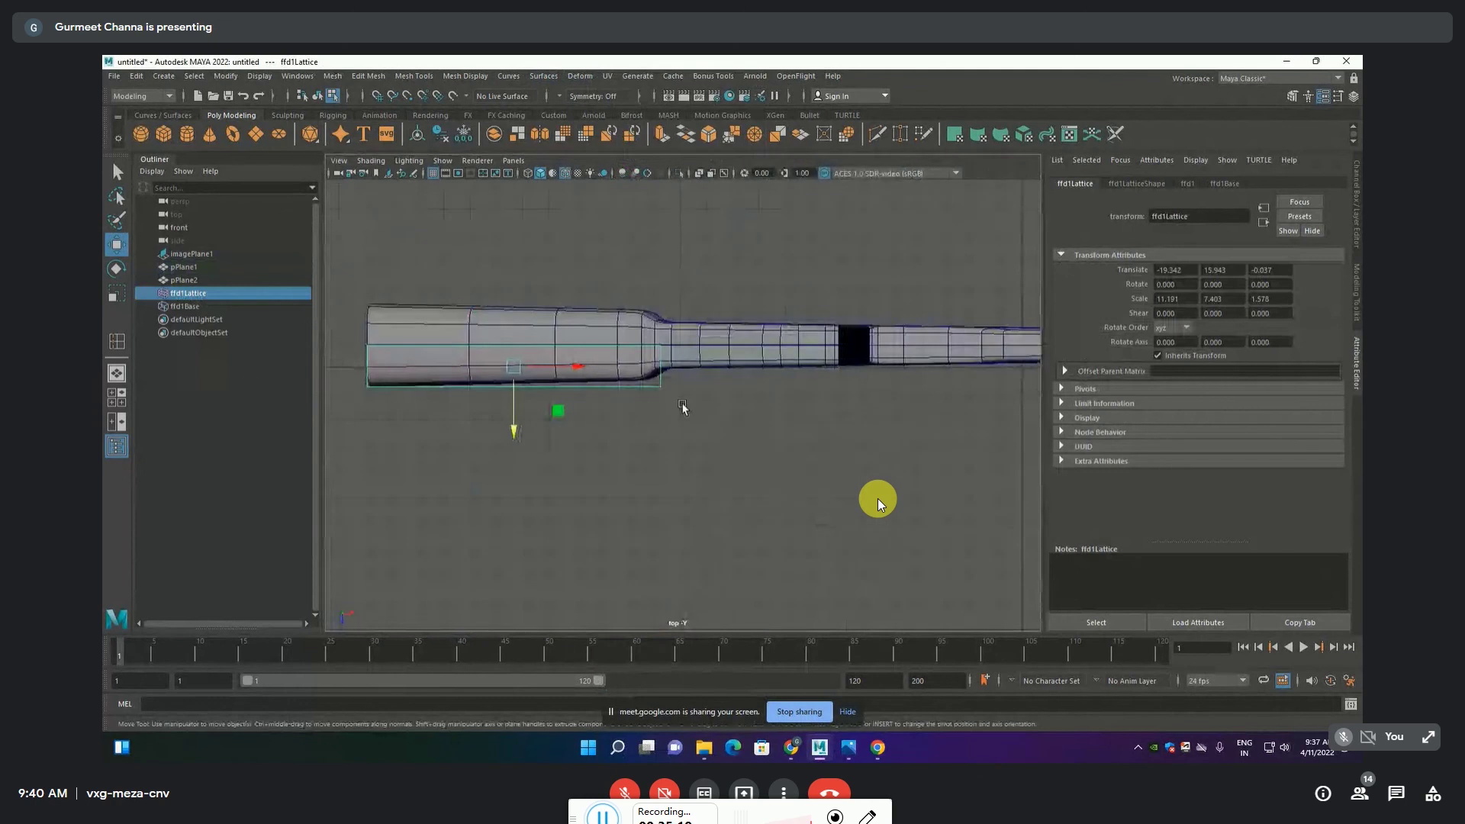
Set the lattice S Divisions to 4 and raise the lower corner lattice points
click(1137, 184)
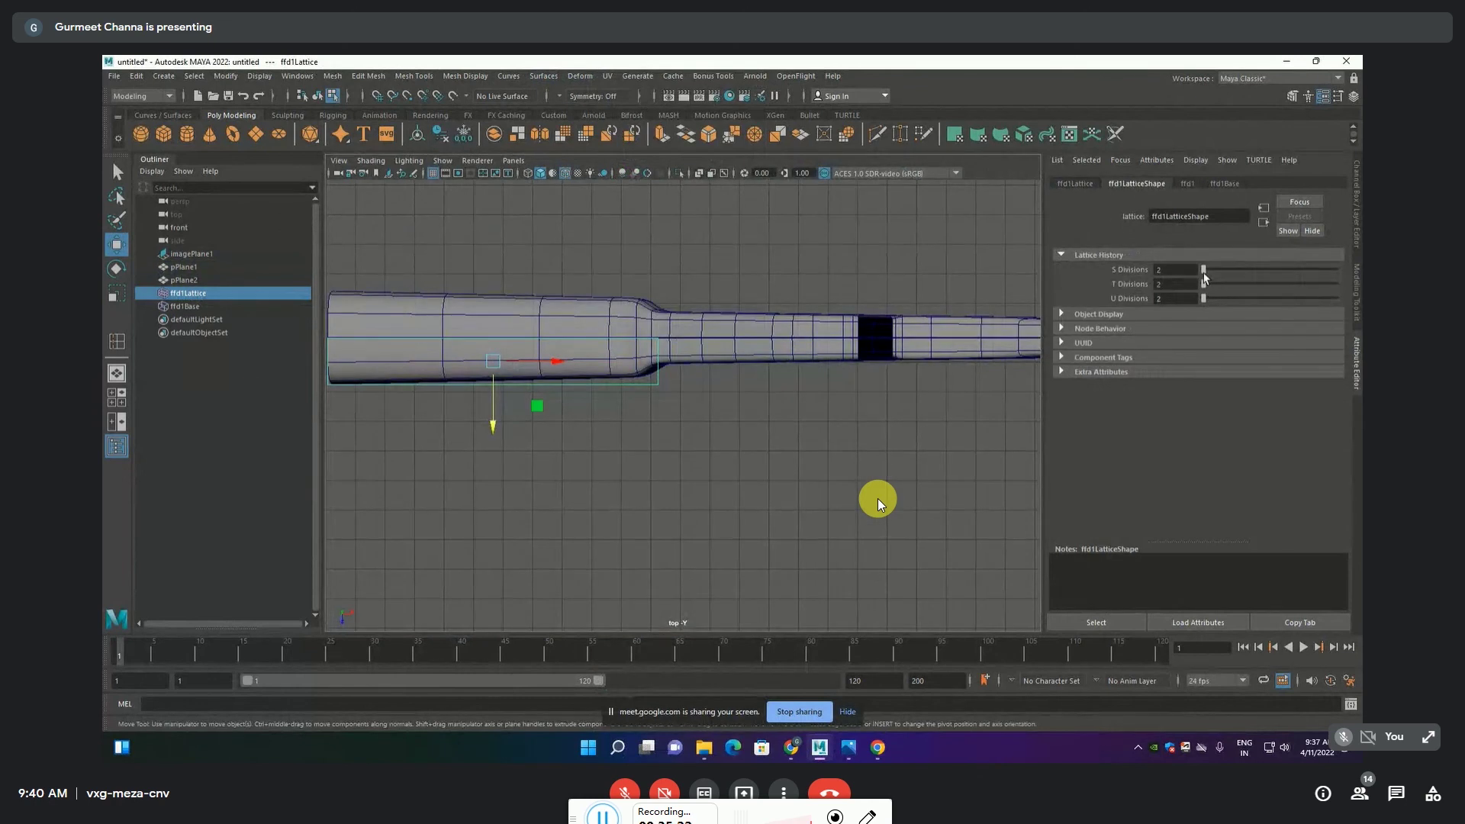
drag(1207, 269, 1204, 272)
alt+middle_drag(735, 415, 817, 409)
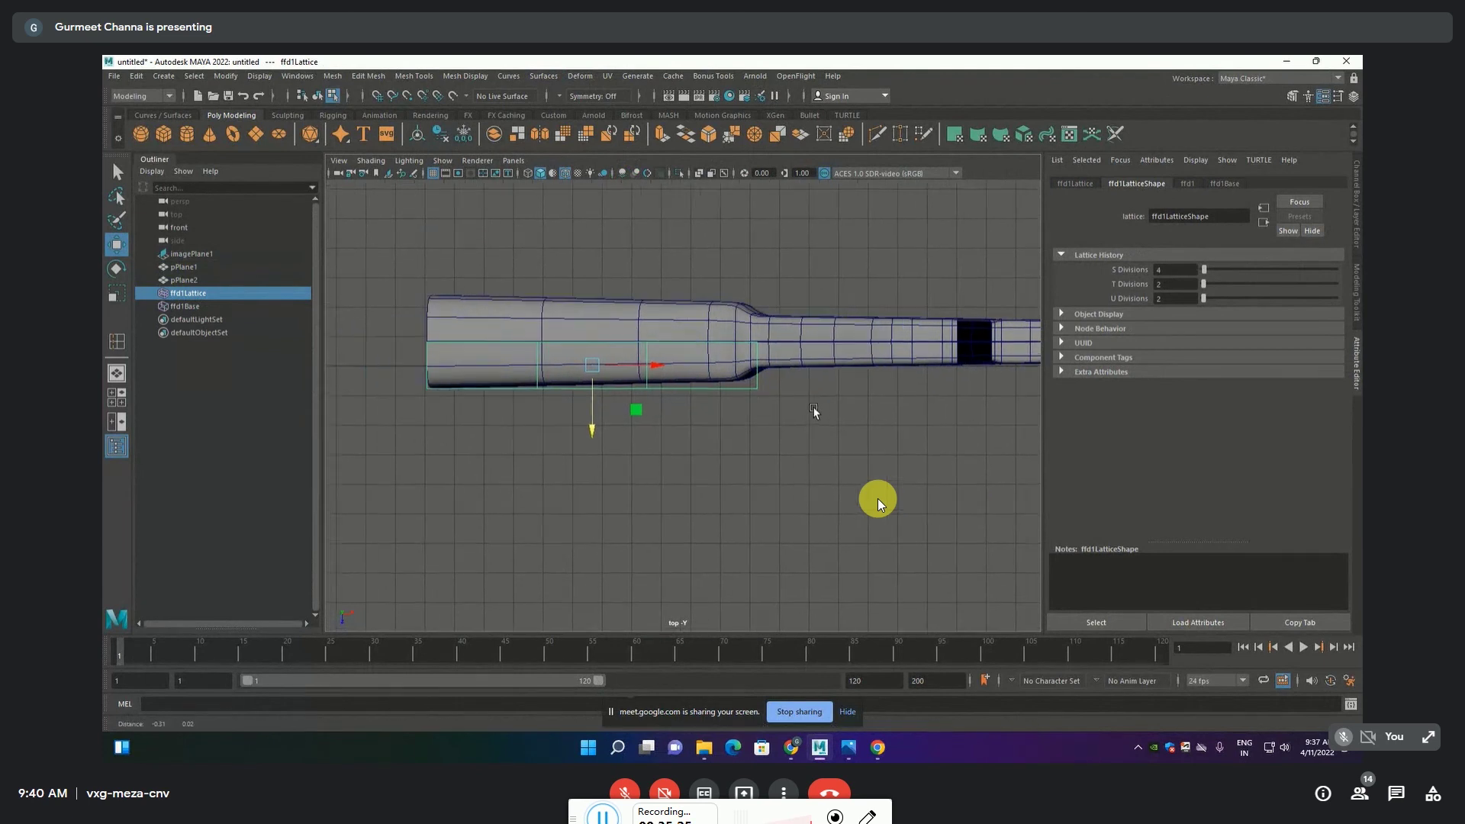
right_click(766, 494)
right_drag(763, 492, 762, 391)
drag(744, 401, 786, 372)
drag(766, 439, 771, 425)
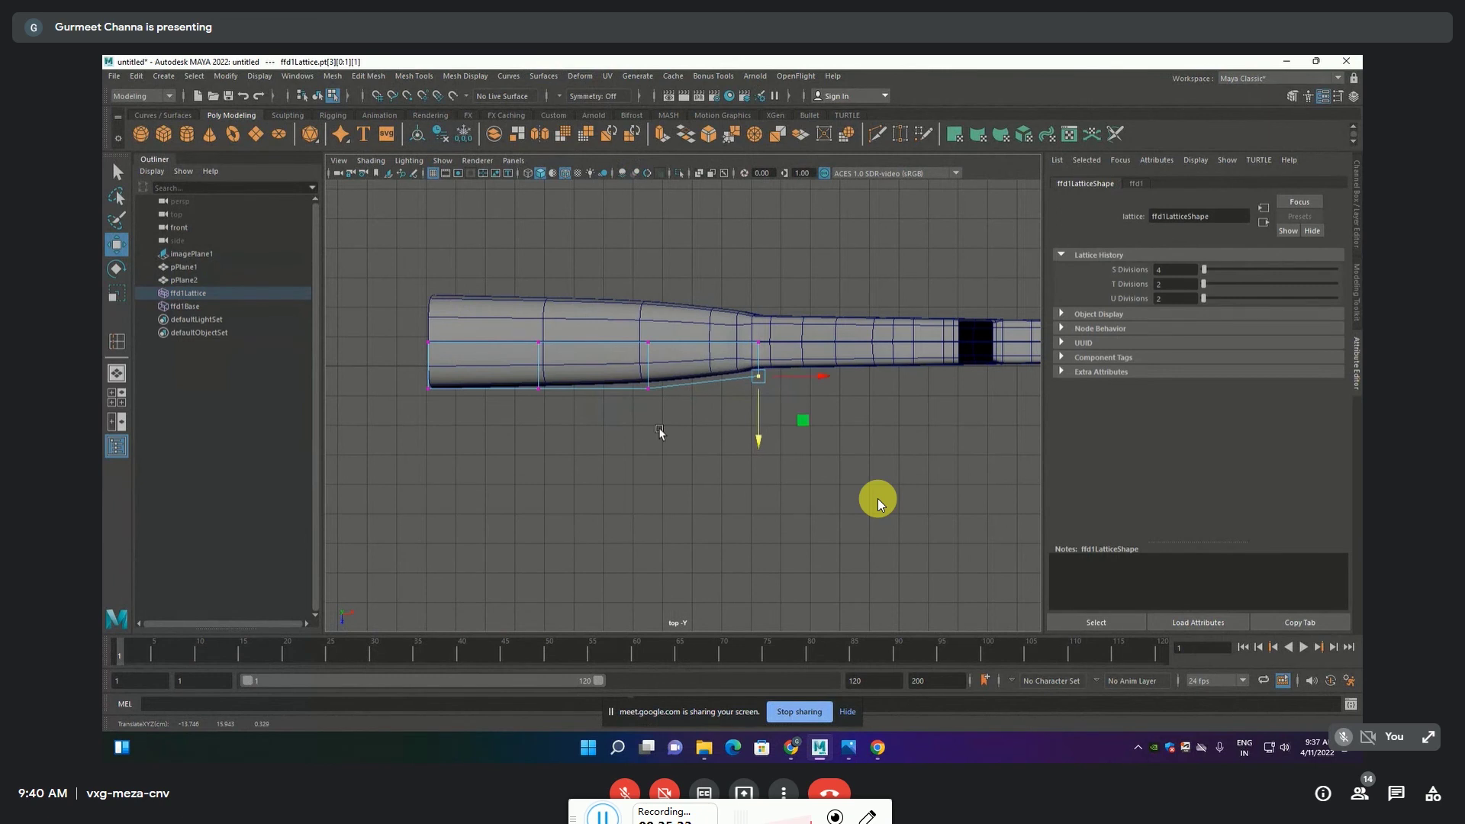
click(648, 388)
drag(654, 435, 656, 429)
Select the two lower-left lattice points and move them along one axis
drag(397, 376, 556, 427)
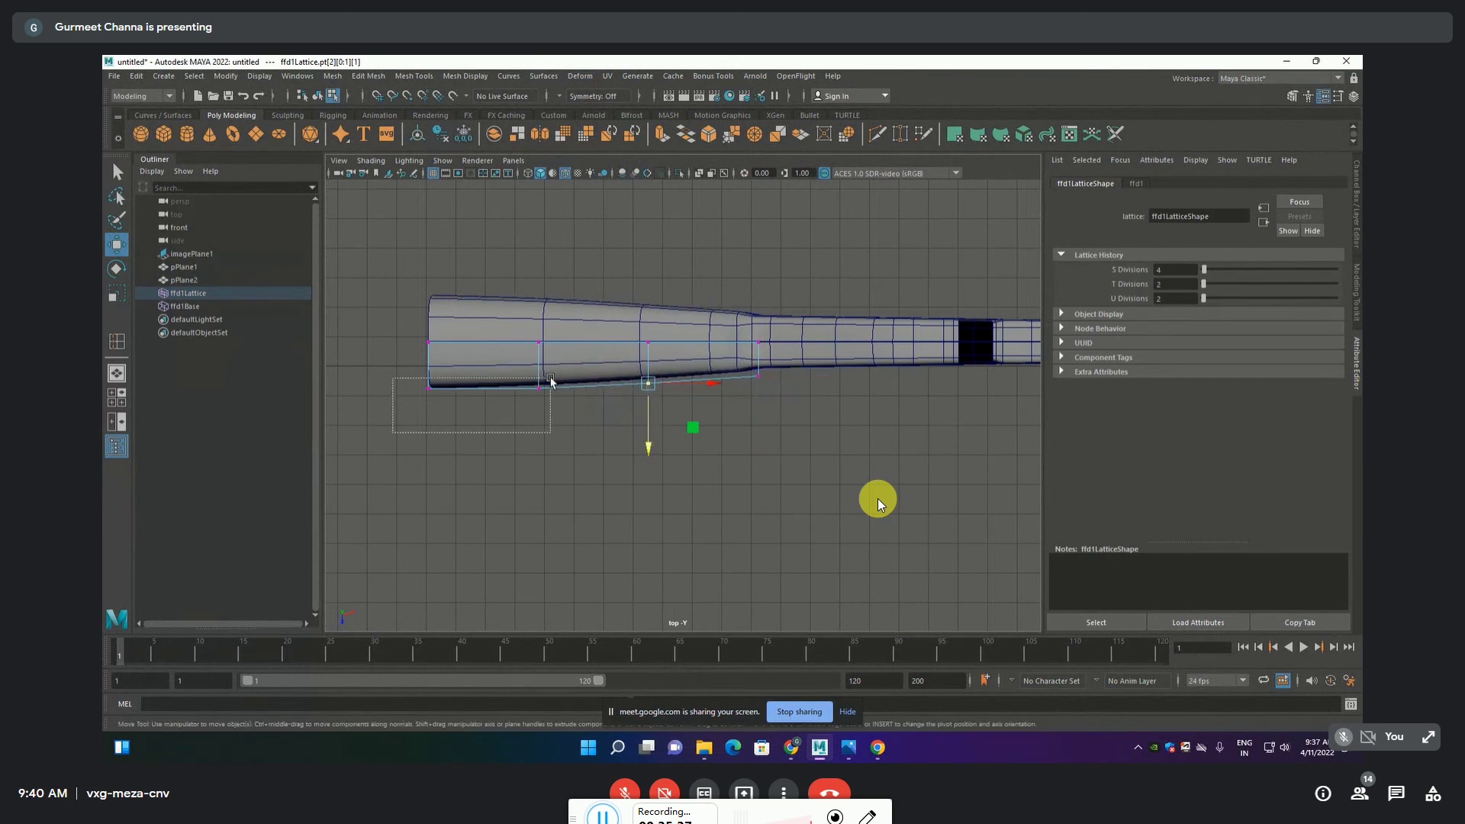
click(487, 431)
drag(404, 374, 555, 421)
click(488, 418)
drag(403, 371, 534, 412)
click(484, 413)
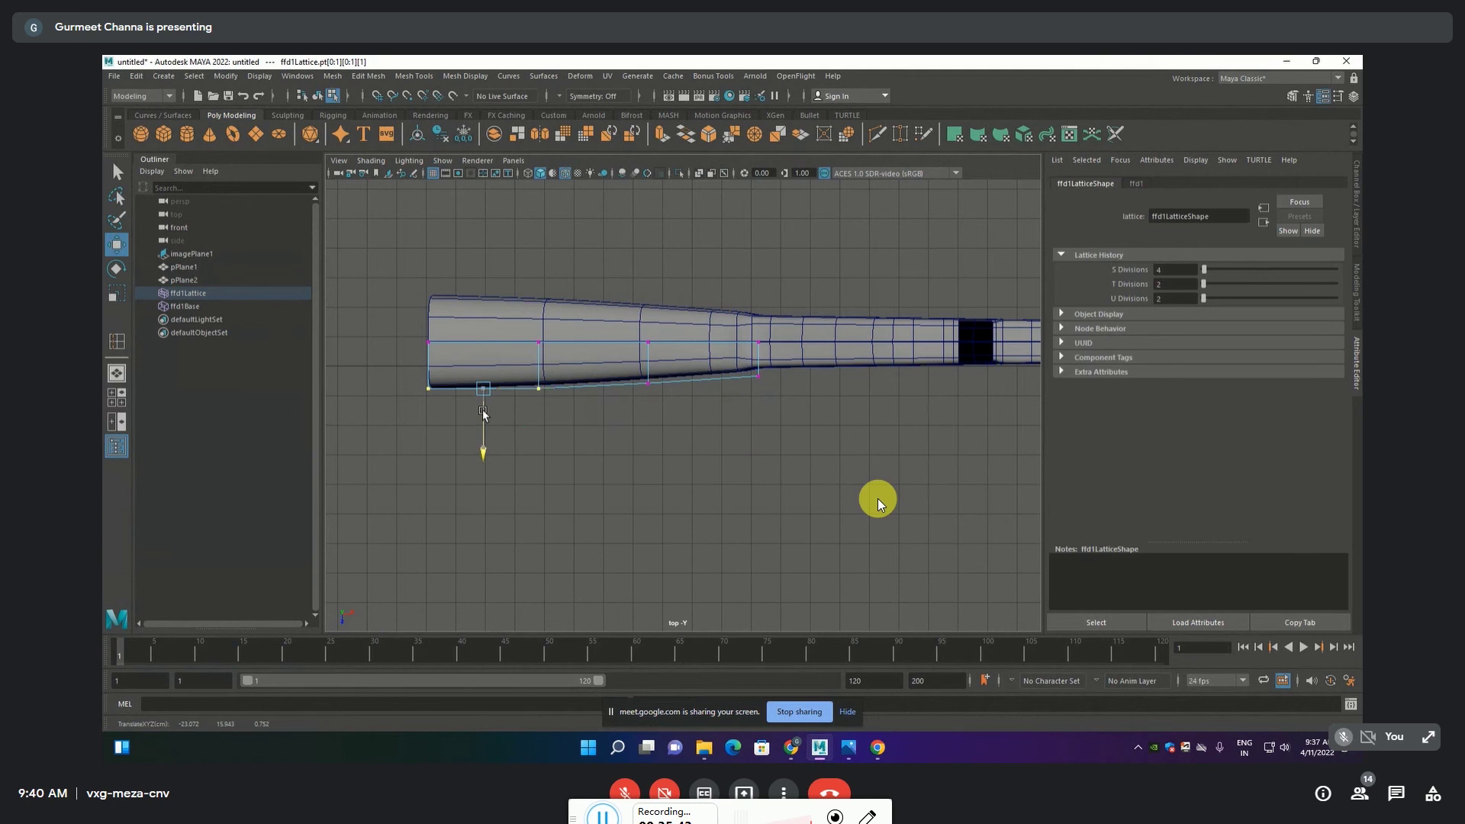
scroll(707, 425, down, 2)
scroll(707, 425, down, 1)
key(space)
key(space)
mouse_move(904, 371)
alt+mouse_down()
mouse_move(815, 315)
mouse_move(689, 401)
alt+mouse_up()
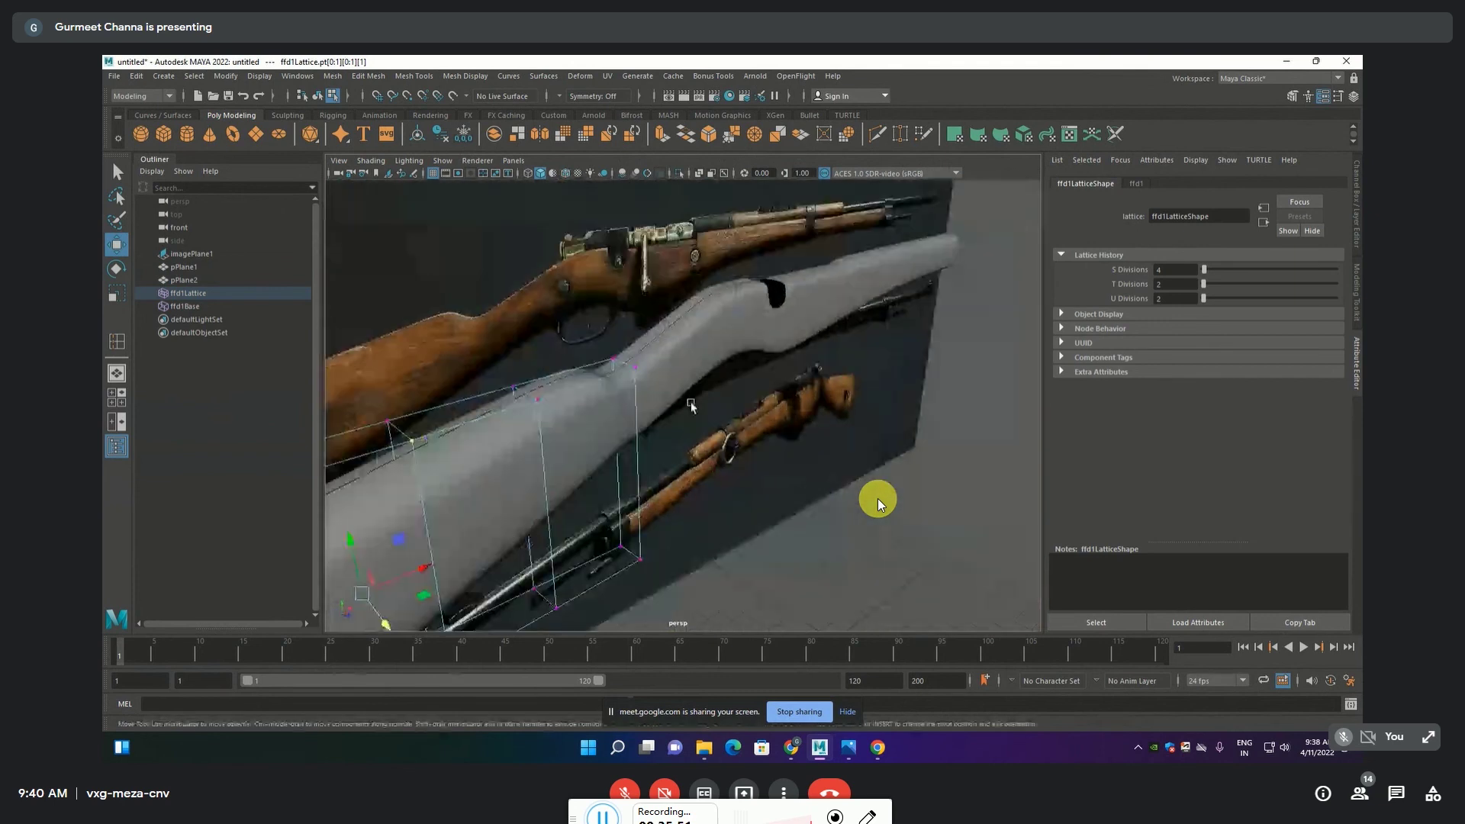
Select the stock mesh and delete its history to bake the lattice shape
key(F8)
click(661, 372)
key(alt+shift+d)
click(974, 578)
mouse_move(974, 578)
alt+mouse_down()
mouse_move(777, 424)
mouse_move(881, 352)
mouse_move(847, 344)
mouse_move(854, 310)
mouse_move(871, 361)
mouse_move(900, 359)
mouse_move(886, 405)
alt+mouse_up()
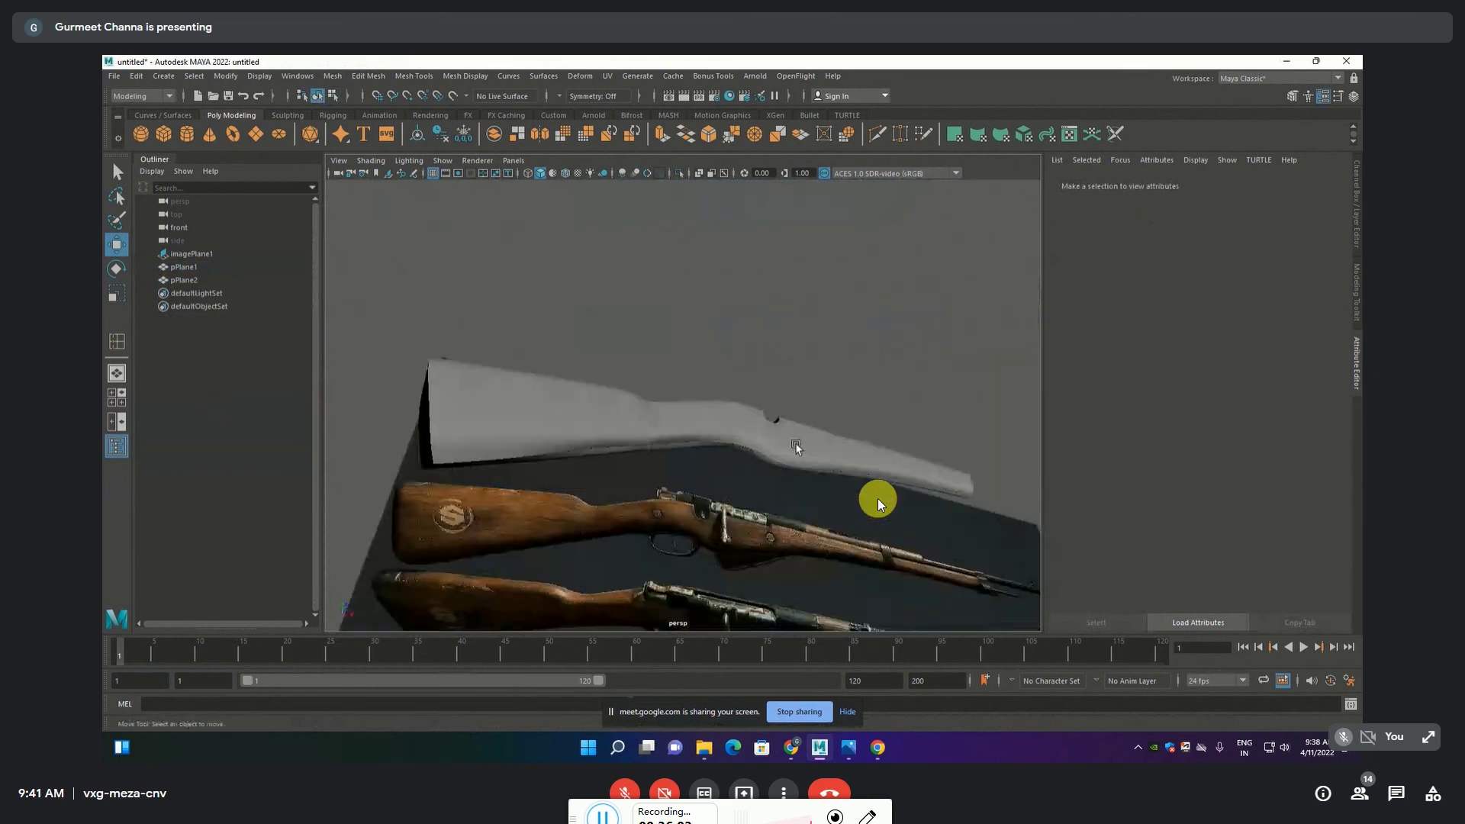
click(672, 436)
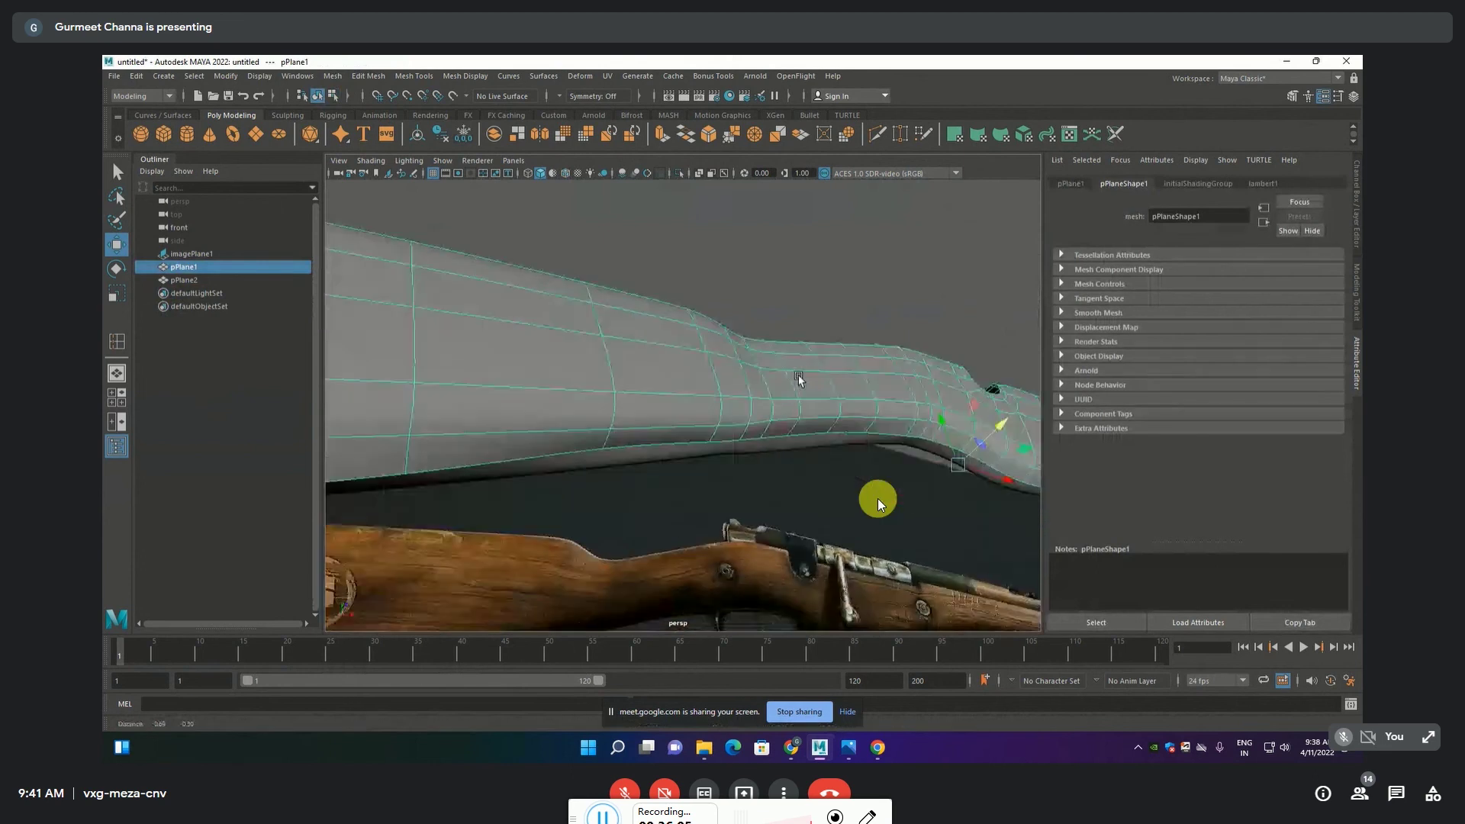
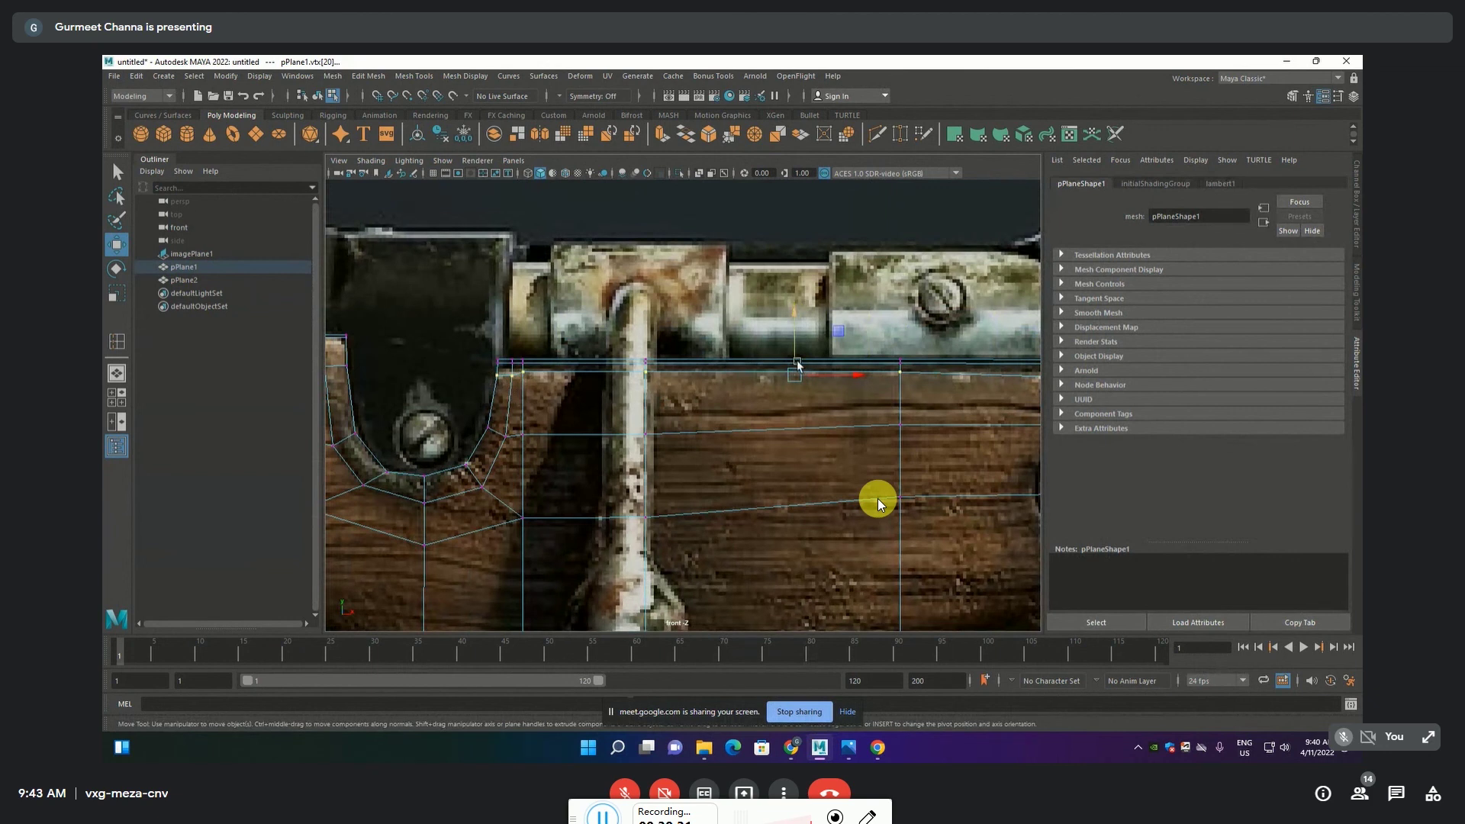
Move pPlane1's outline vertices in the front view onto the rifle stock's upper edge
drag(795, 353, 794, 351)
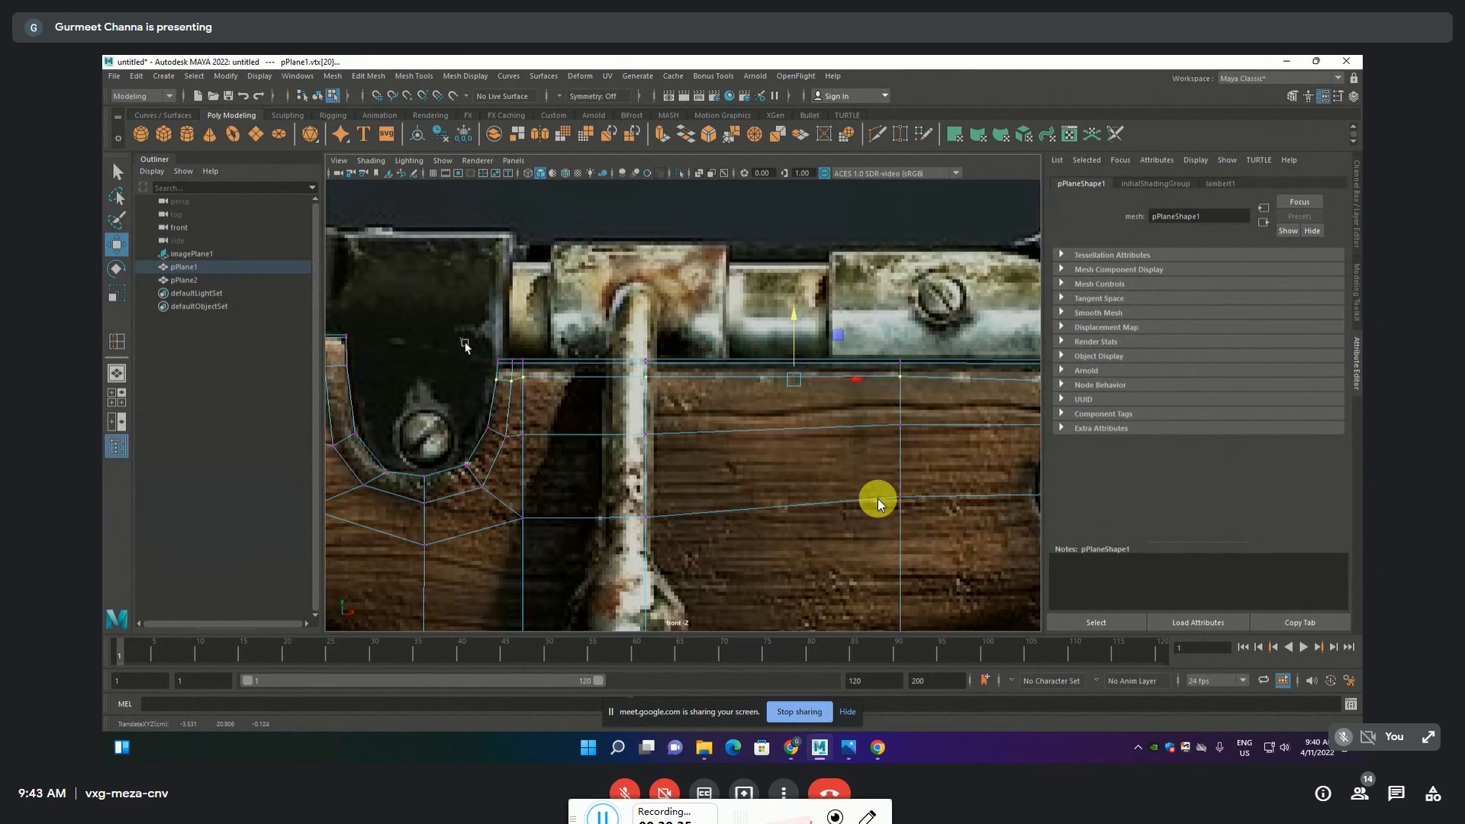
drag(464, 344, 911, 403)
drag(707, 355, 700, 352)
alt+middle_drag(915, 425, 320, 437)
click(561, 370)
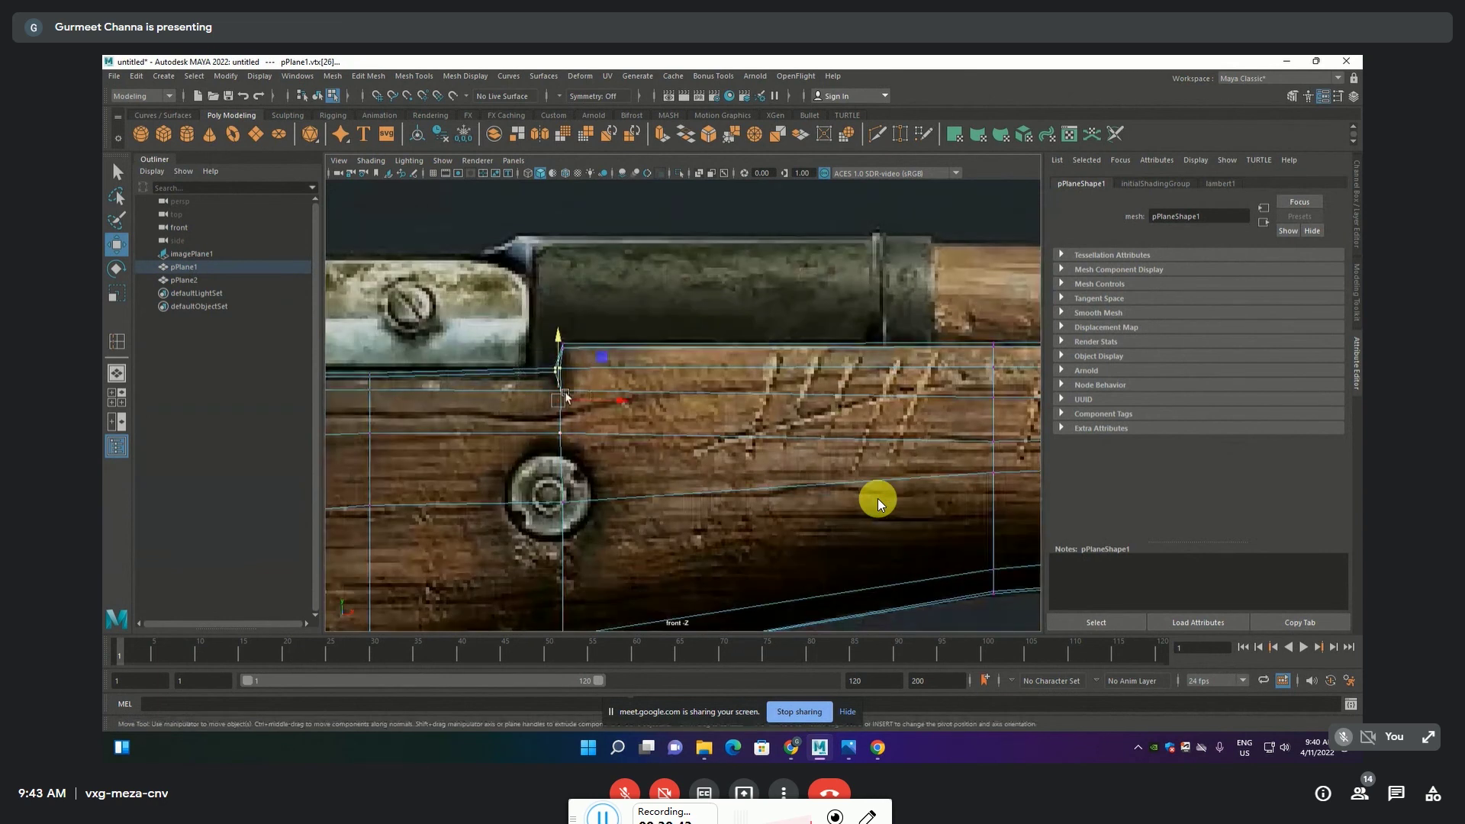
drag(565, 372, 556, 373)
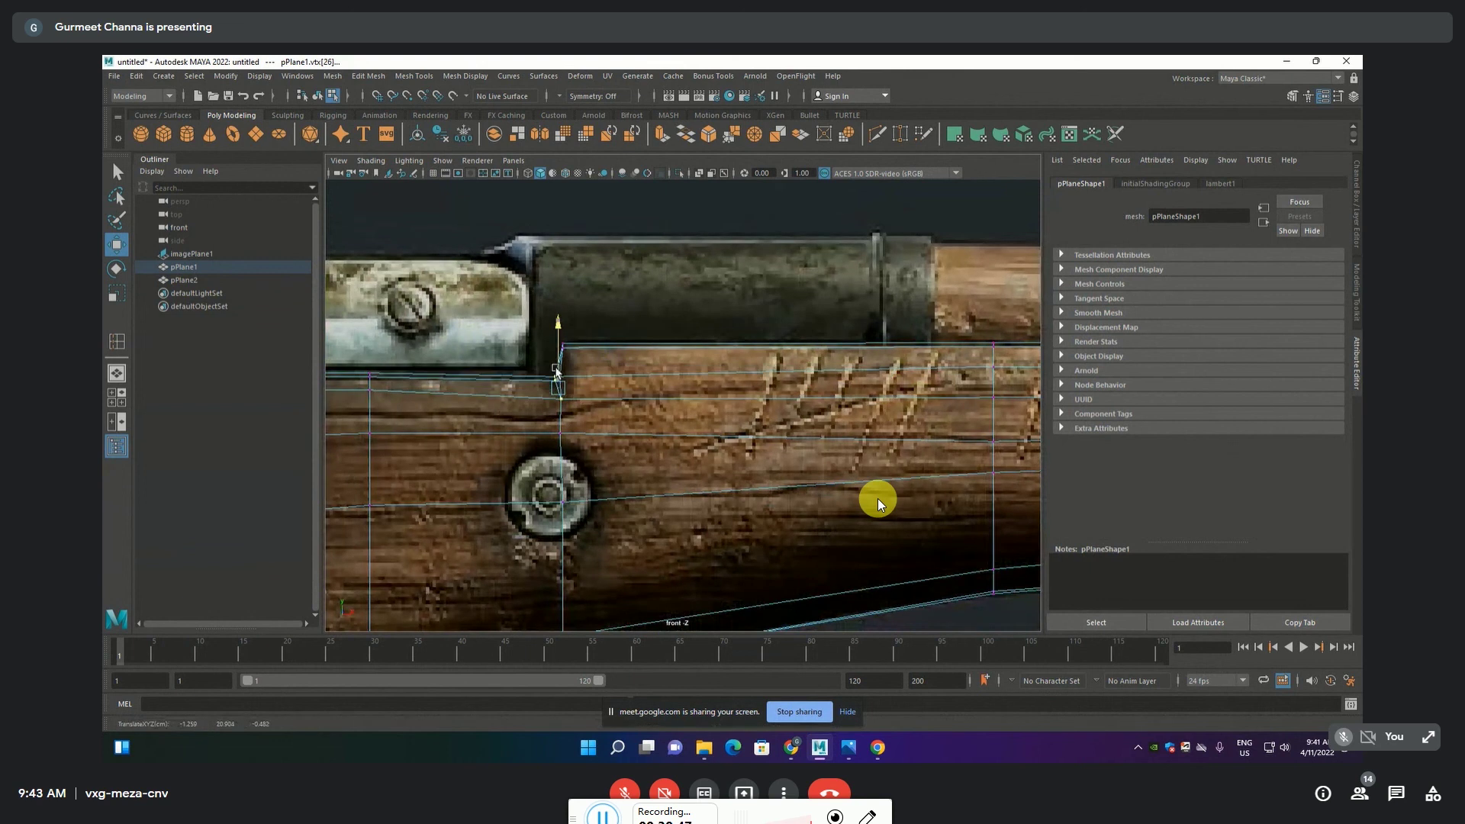
click(369, 391)
drag(362, 413, 372, 381)
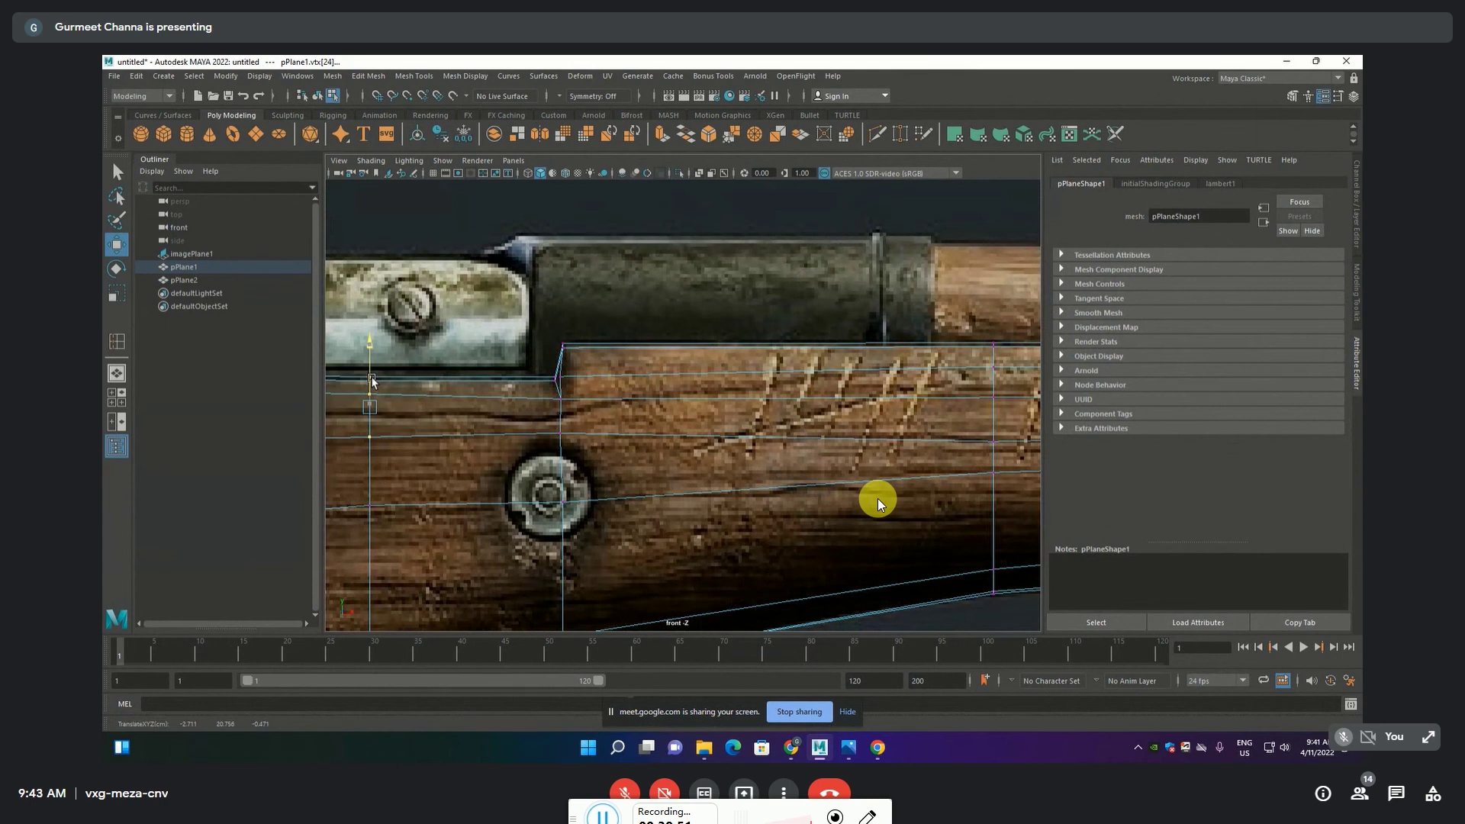
click(562, 345)
Switch to the perspective view and set the lambert1 material's Transparency to 0
scroll(694, 411, down, 5)
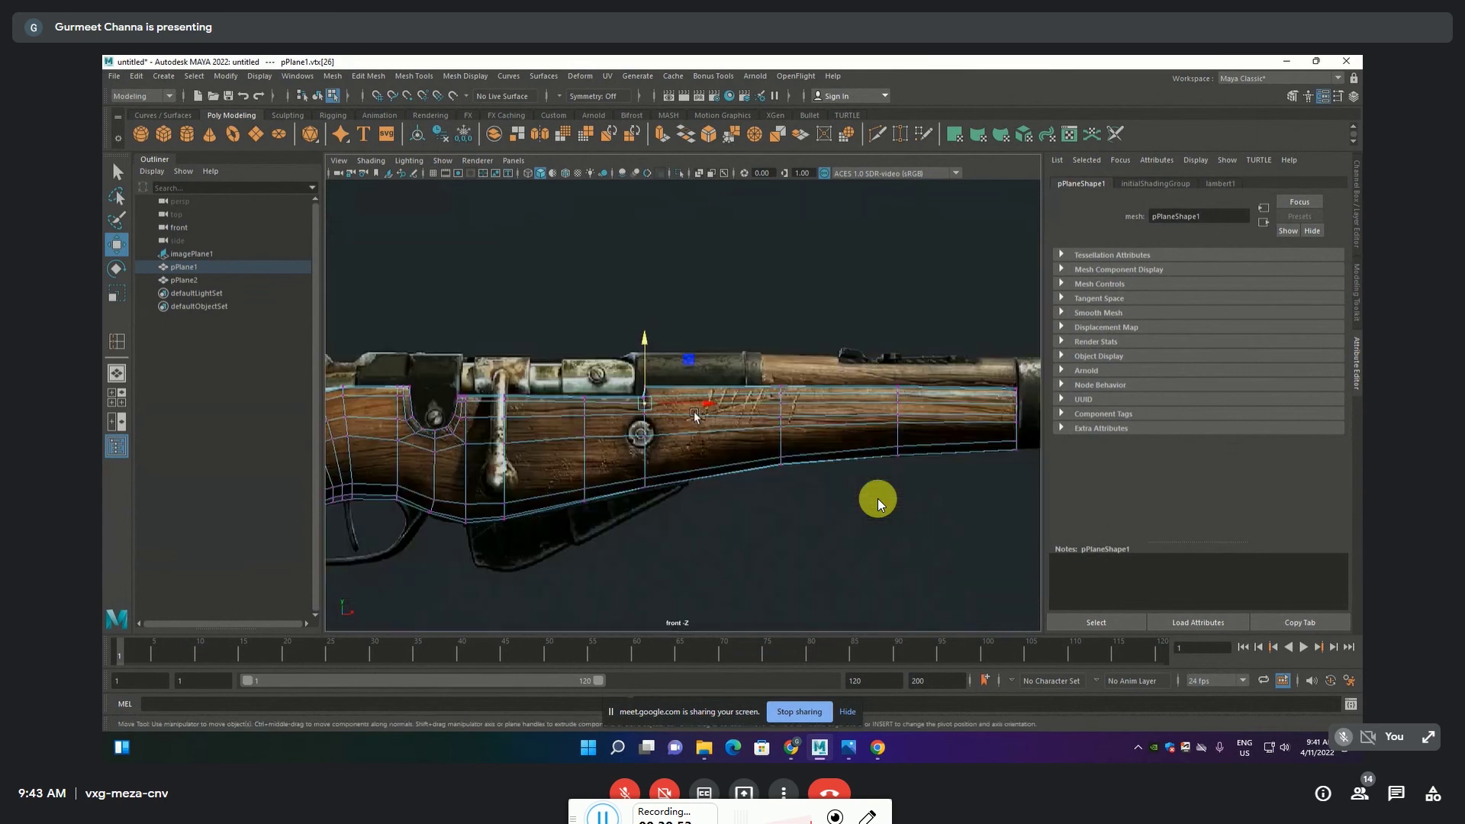
scroll(695, 419, up, 2)
scroll(874, 401, up, 2)
scroll(874, 400, up, 3)
scroll(874, 401, down, 2)
scroll(855, 408, down, 1)
scroll(832, 418, down, 2)
alt+middle_drag(944, 454, 798, 472)
key(space)
key(space)
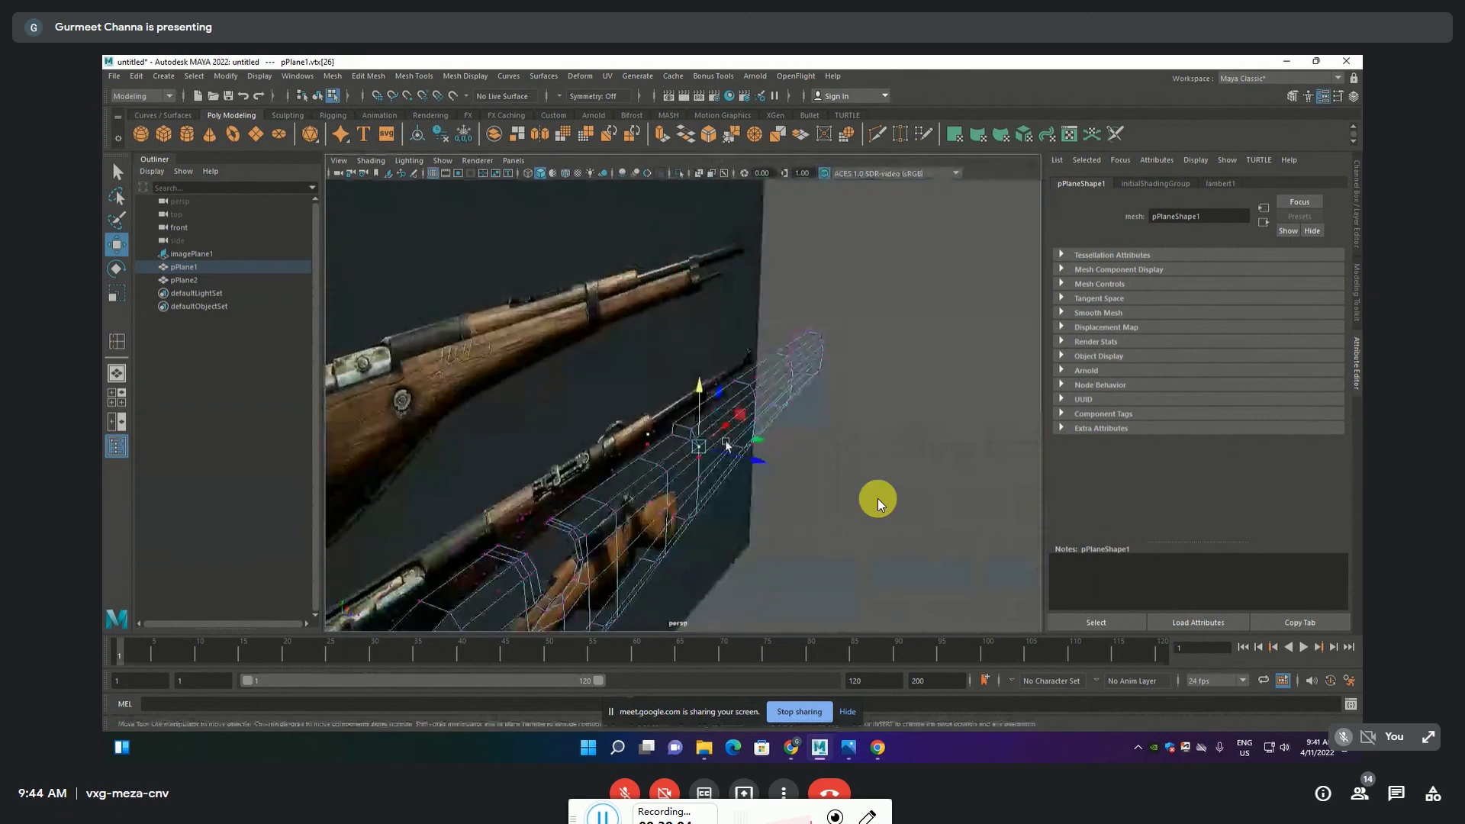
click(1220, 183)
mouse_move(1308, 344)
mouse_down()
mouse_move(1108, 355)
mouse_move(929, 435)
mouse_up()
Orbit around the now opaque stock mesh to inspect it from several angles
alt+drag(622, 521, 629, 492)
click(629, 492)
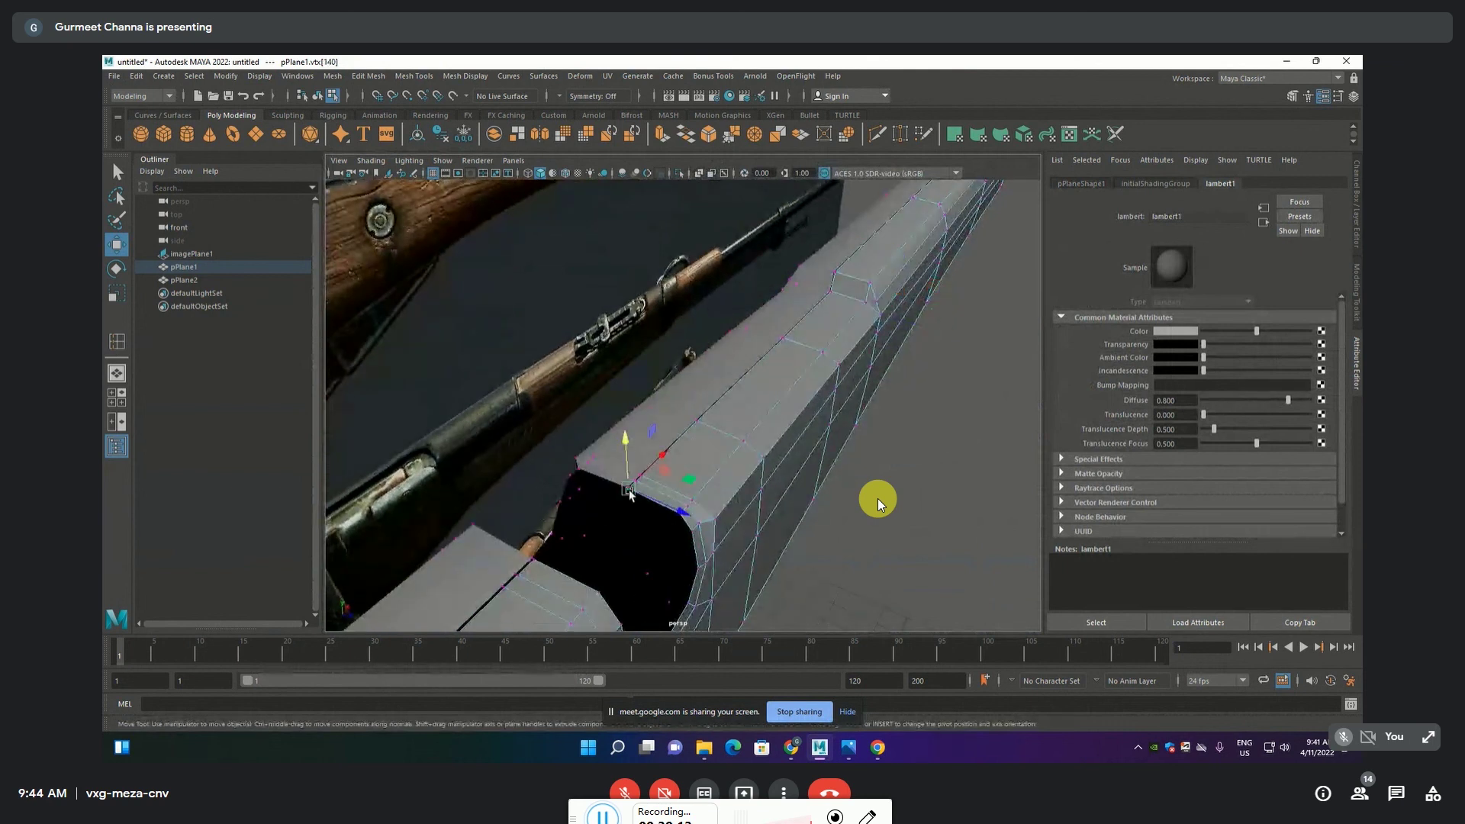
alt+drag(642, 497, 849, 290)
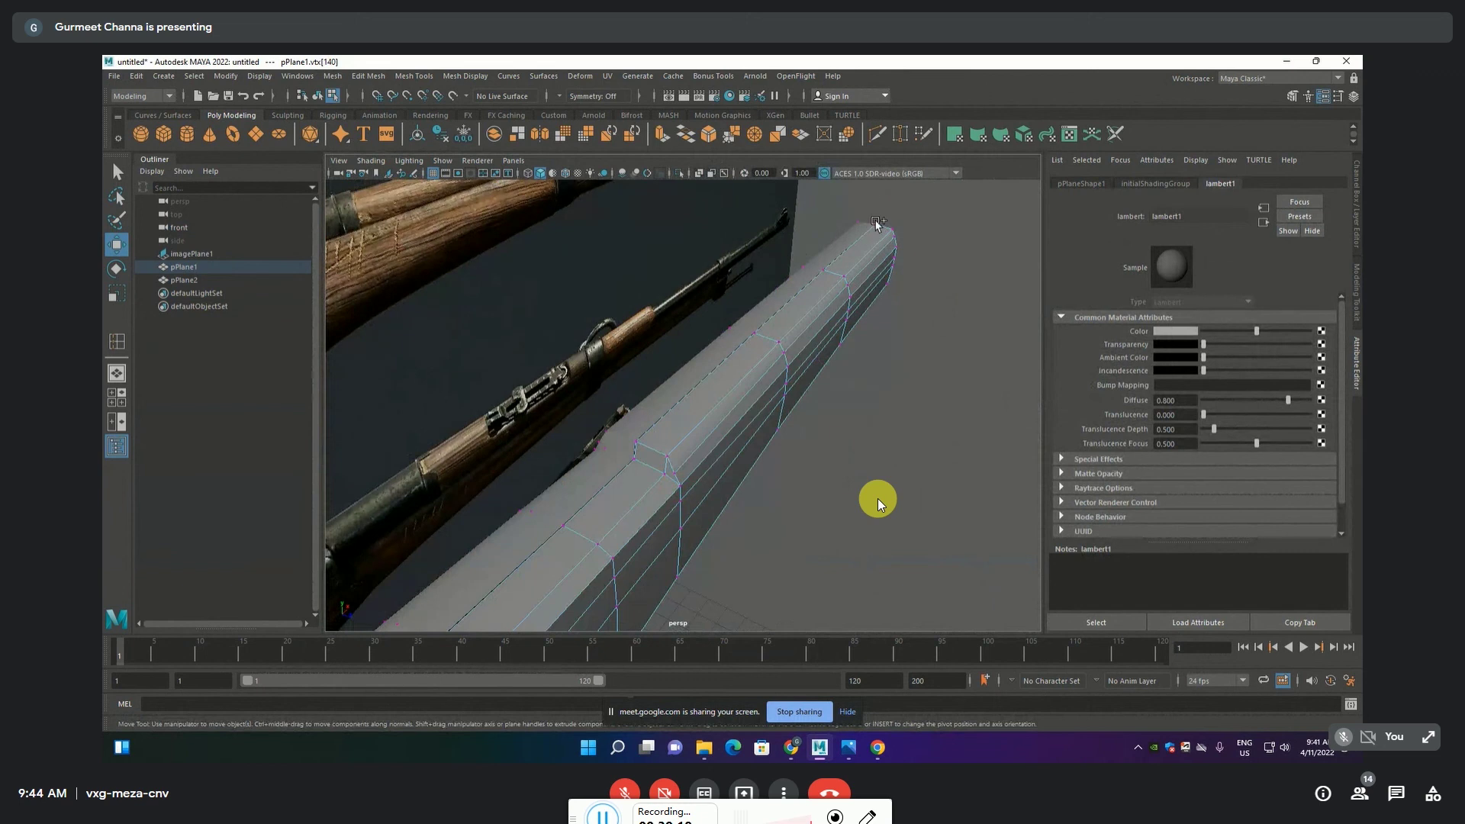
alt+drag(806, 428, 775, 479)
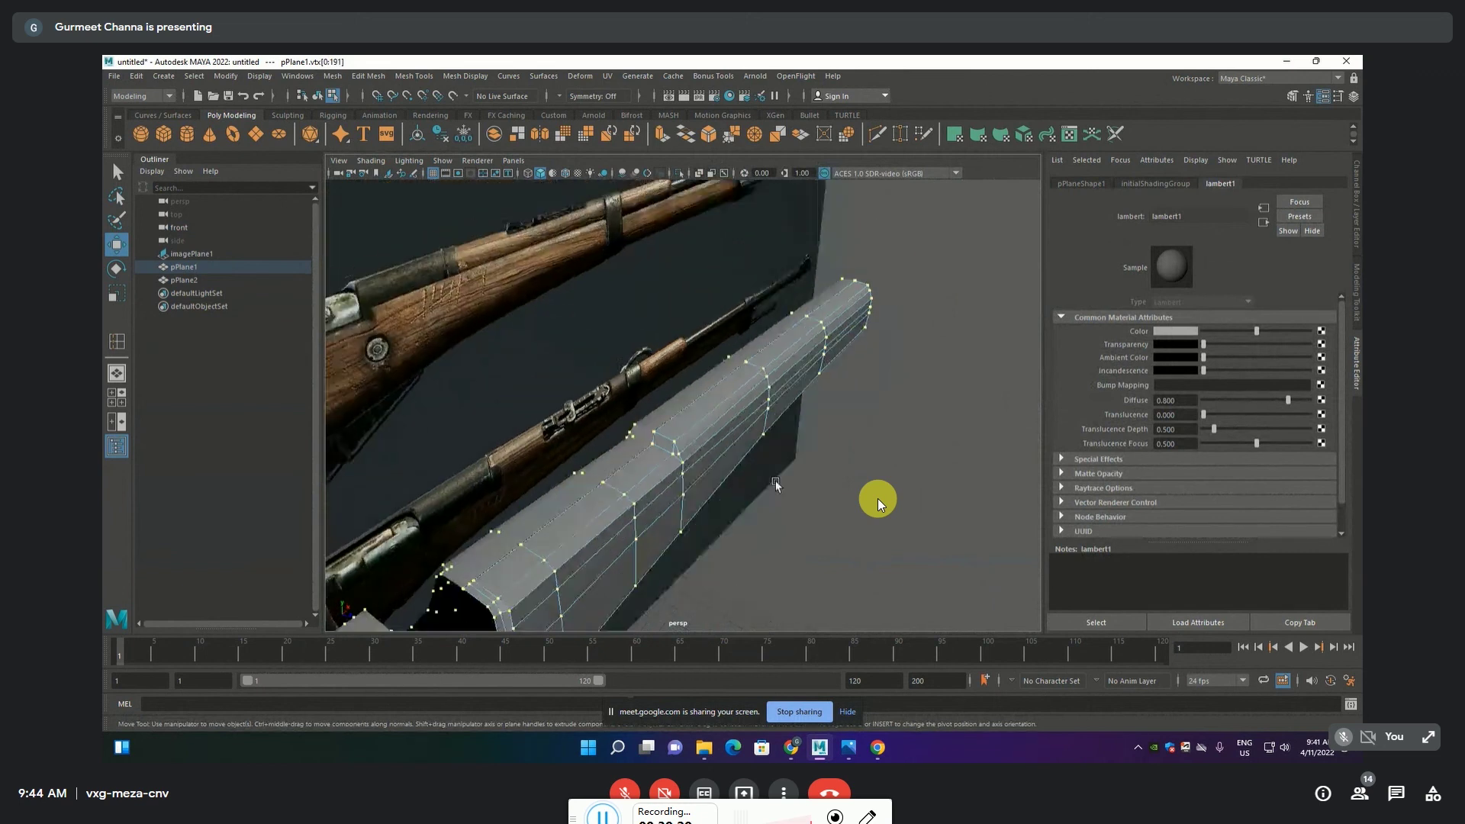
Switch to edge selection and select the centre ridge edge along the stock's top
key(F9)
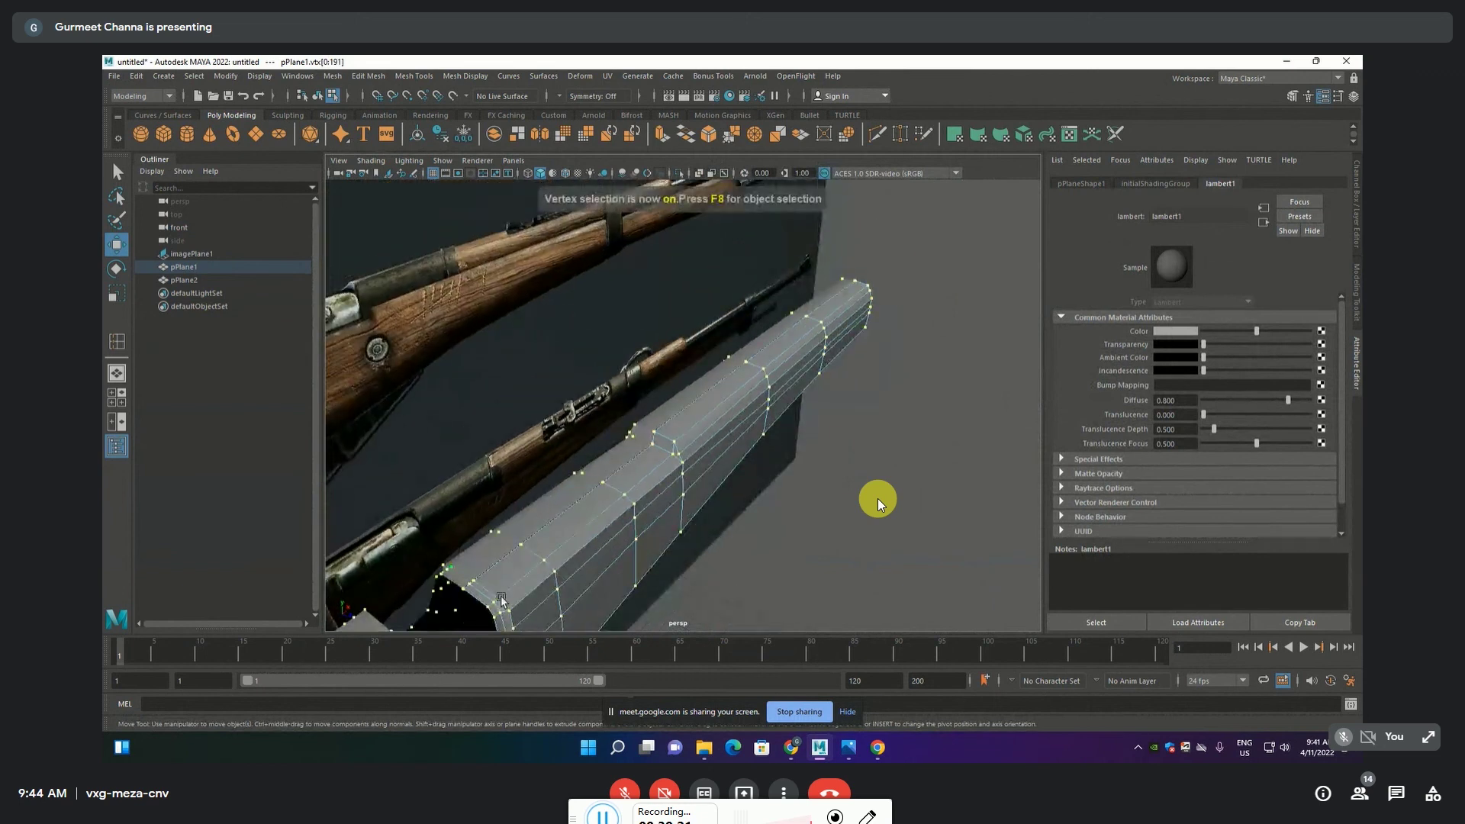
click(484, 607)
key(q)
scroll(441, 605, up, 2)
scroll(422, 603, up, 3)
key(F10)
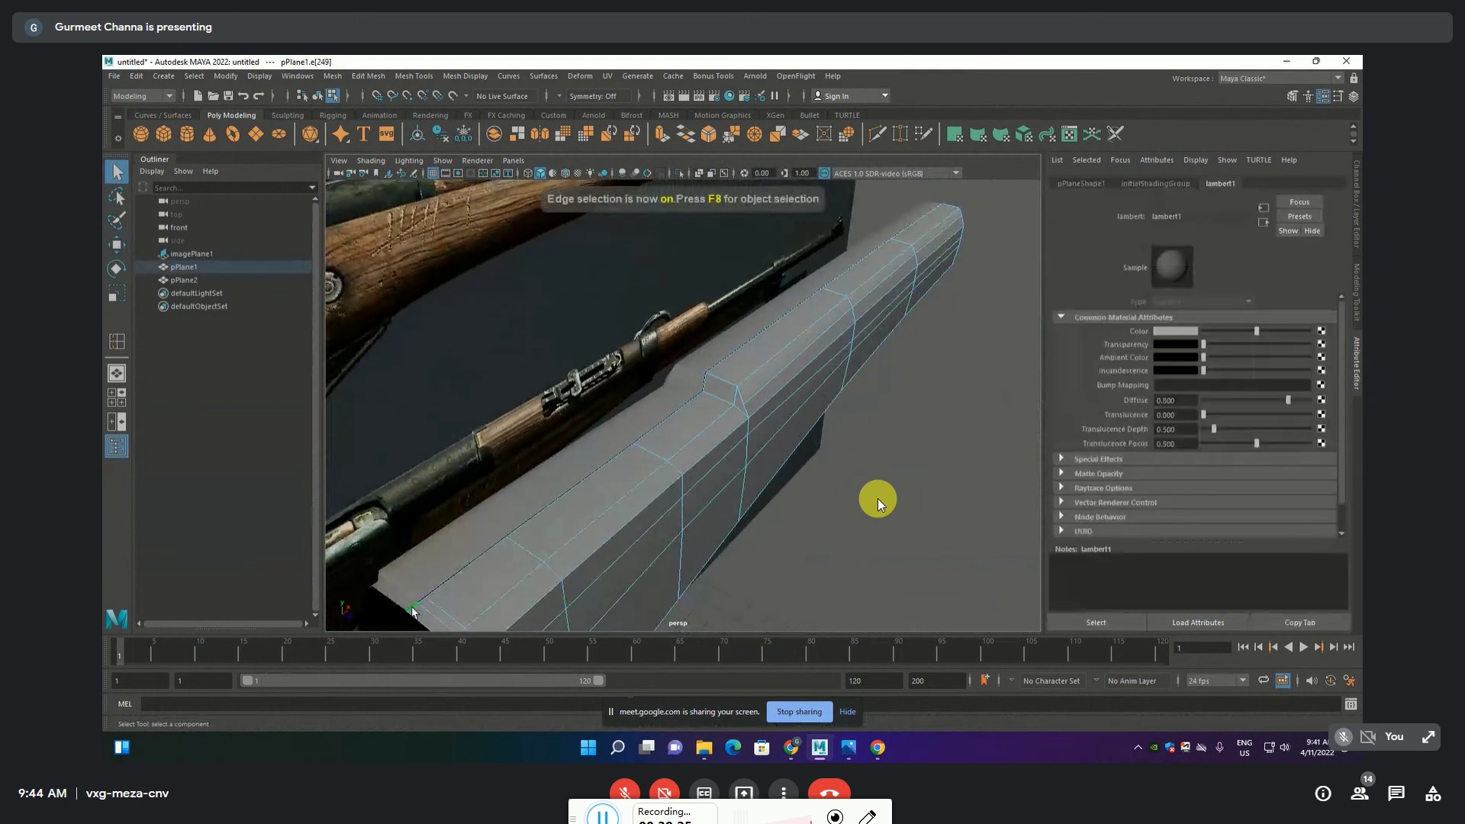
scroll(830, 384, down, 2)
click(830, 384)
click(842, 314)
Move the selected ridge edge down along Y with the Move tool
alt+drag(839, 326, 1007, 193)
key(w)
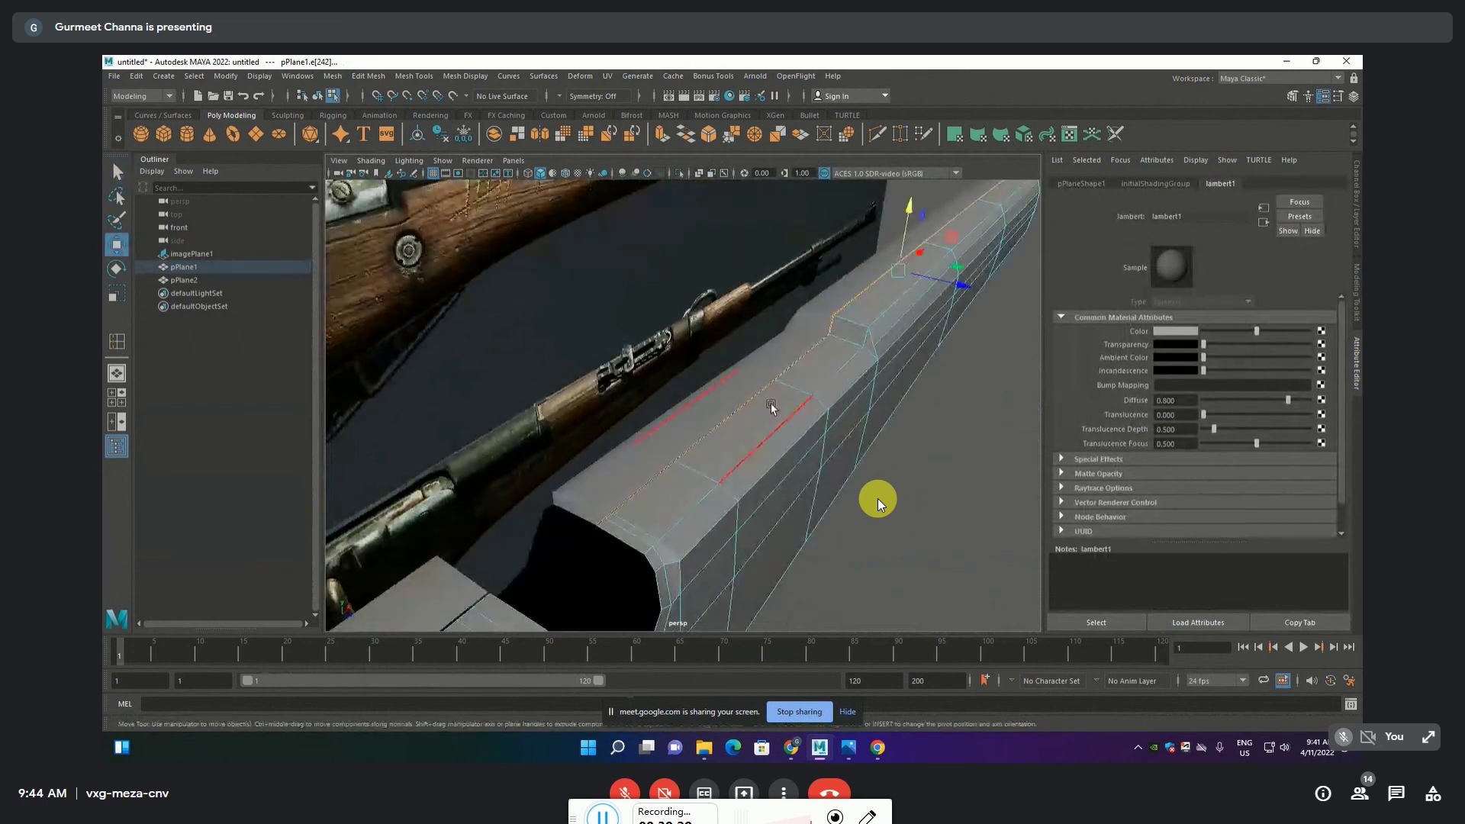
drag(906, 234, 904, 254)
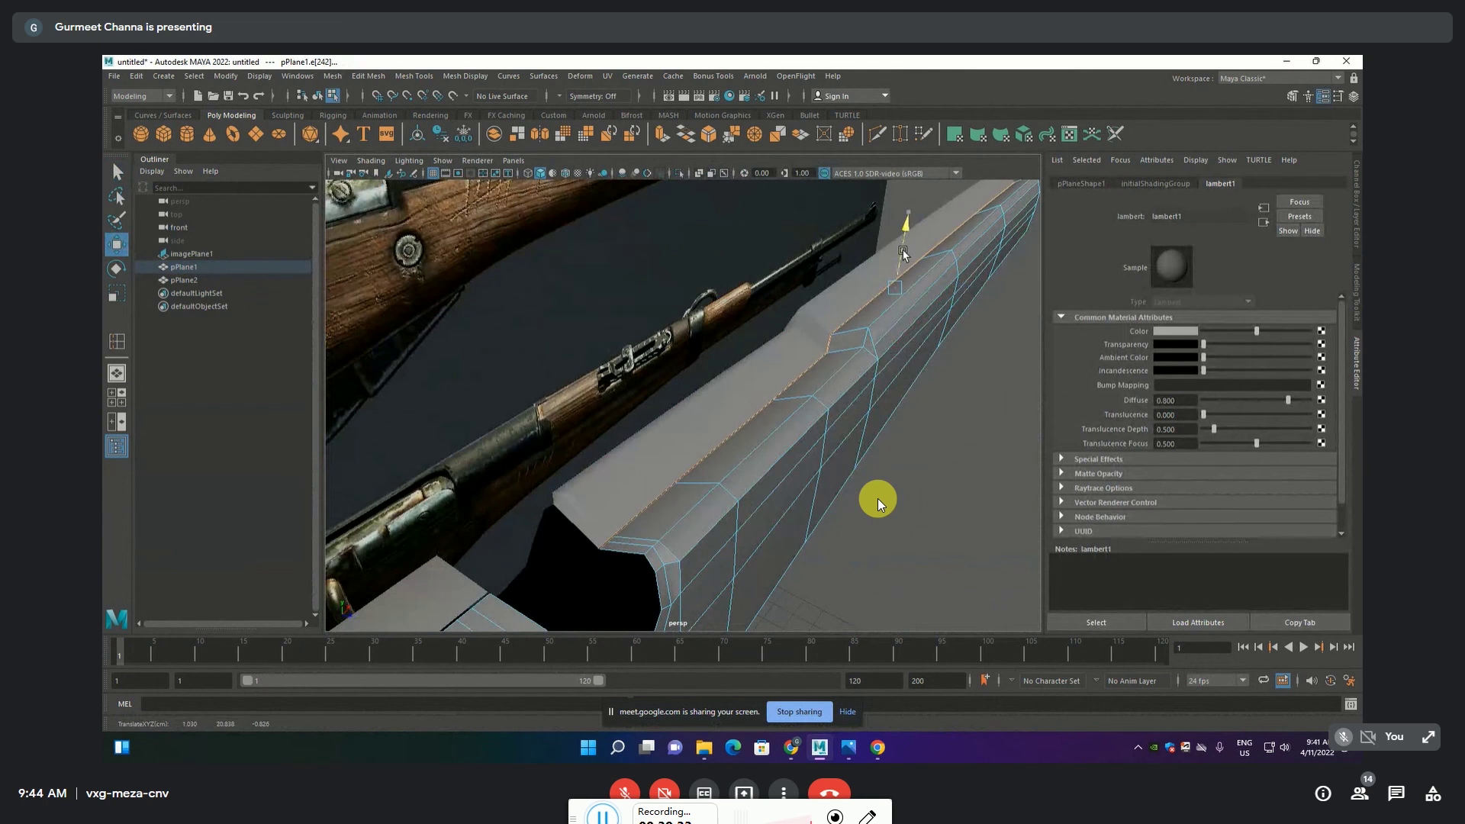
mouse_move(902, 254)
mouse_down()
mouse_move(855, 364)
mouse_move(885, 350)
mouse_up()
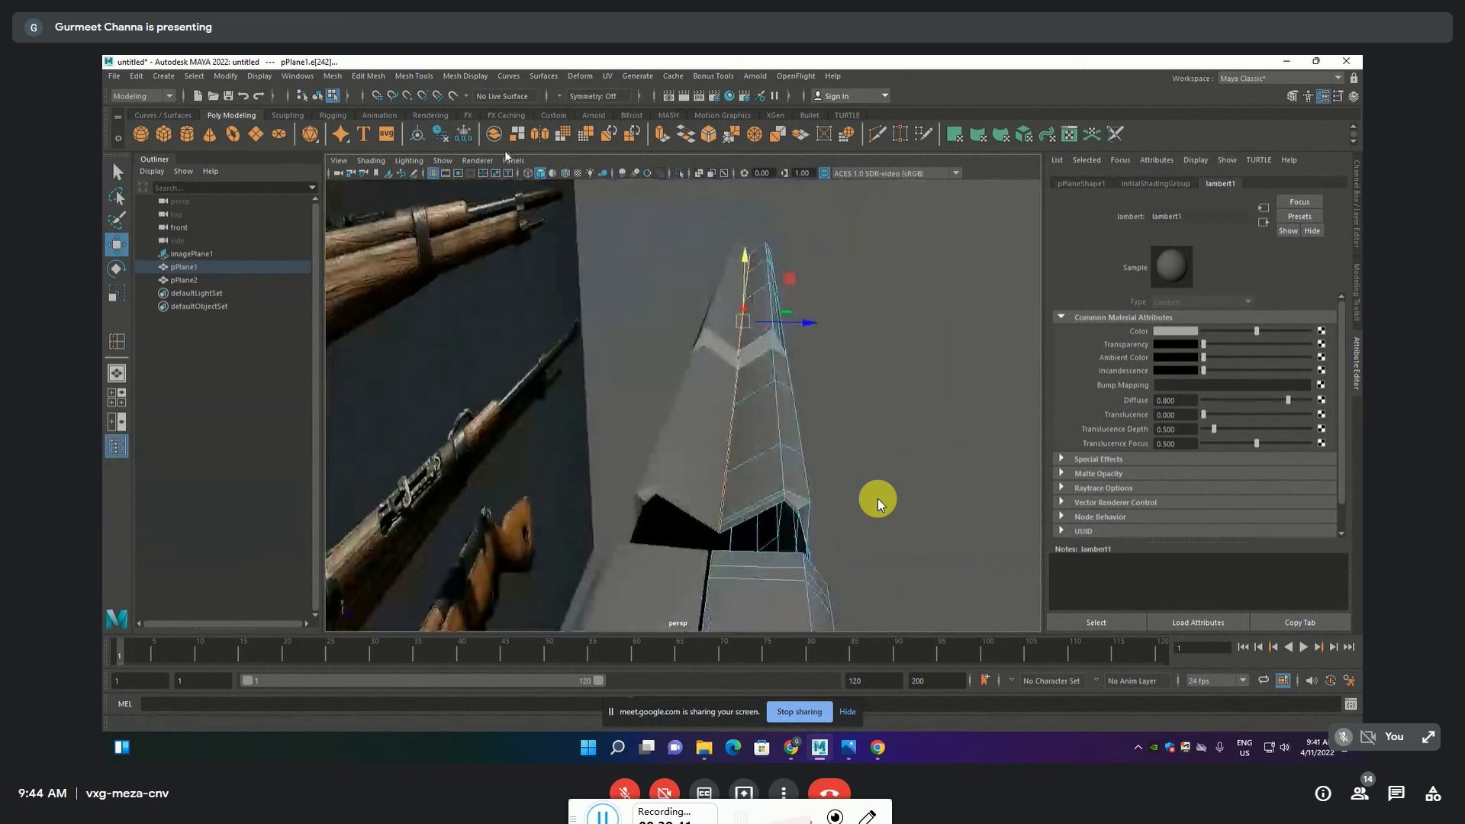
click(413, 76)
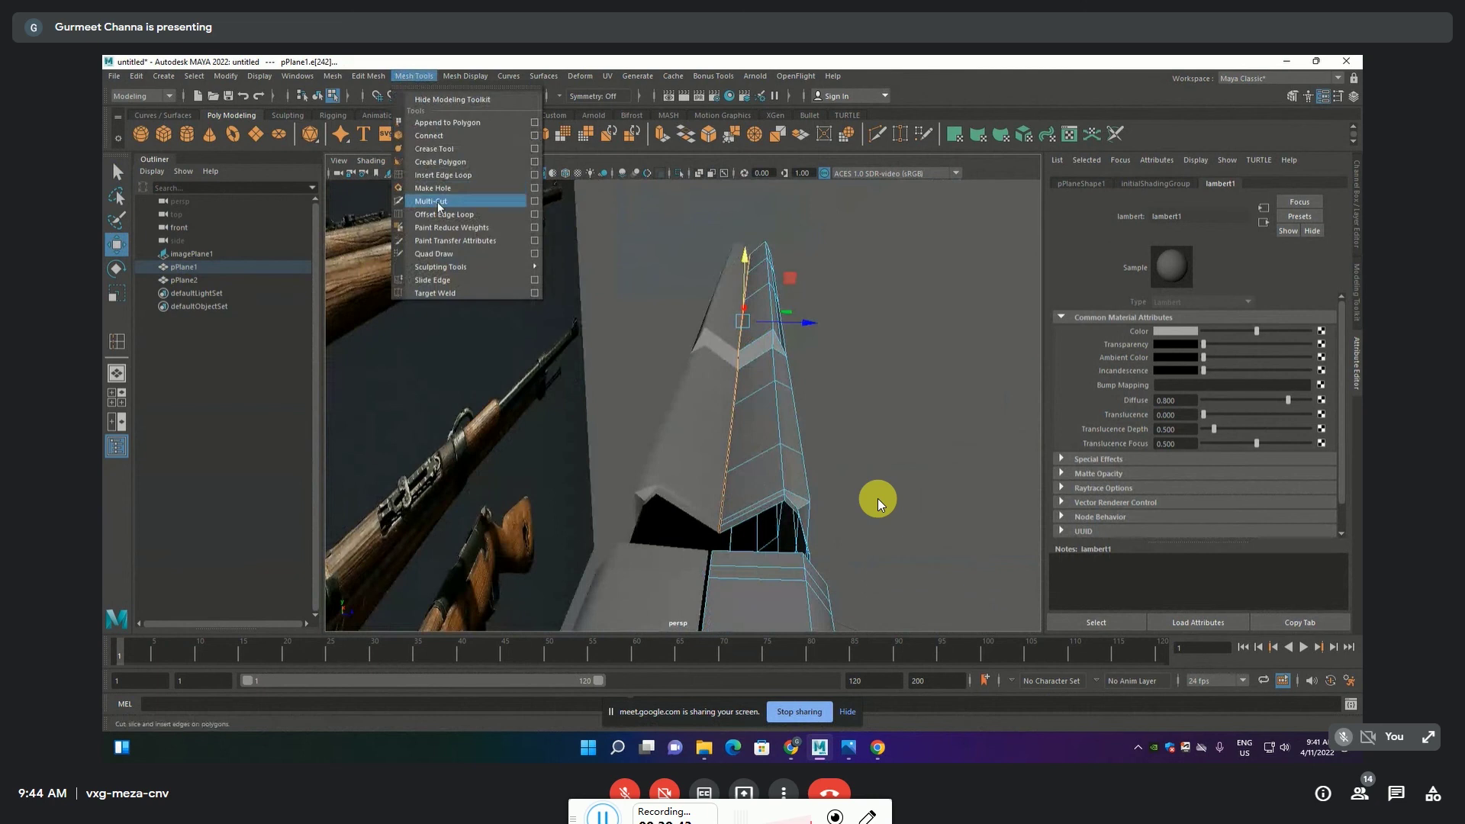
Insert one lengthwise edge loop on the stock mesh with Insert Edge Loop, then orbit to check it
click(438, 175)
drag(719, 486, 742, 511)
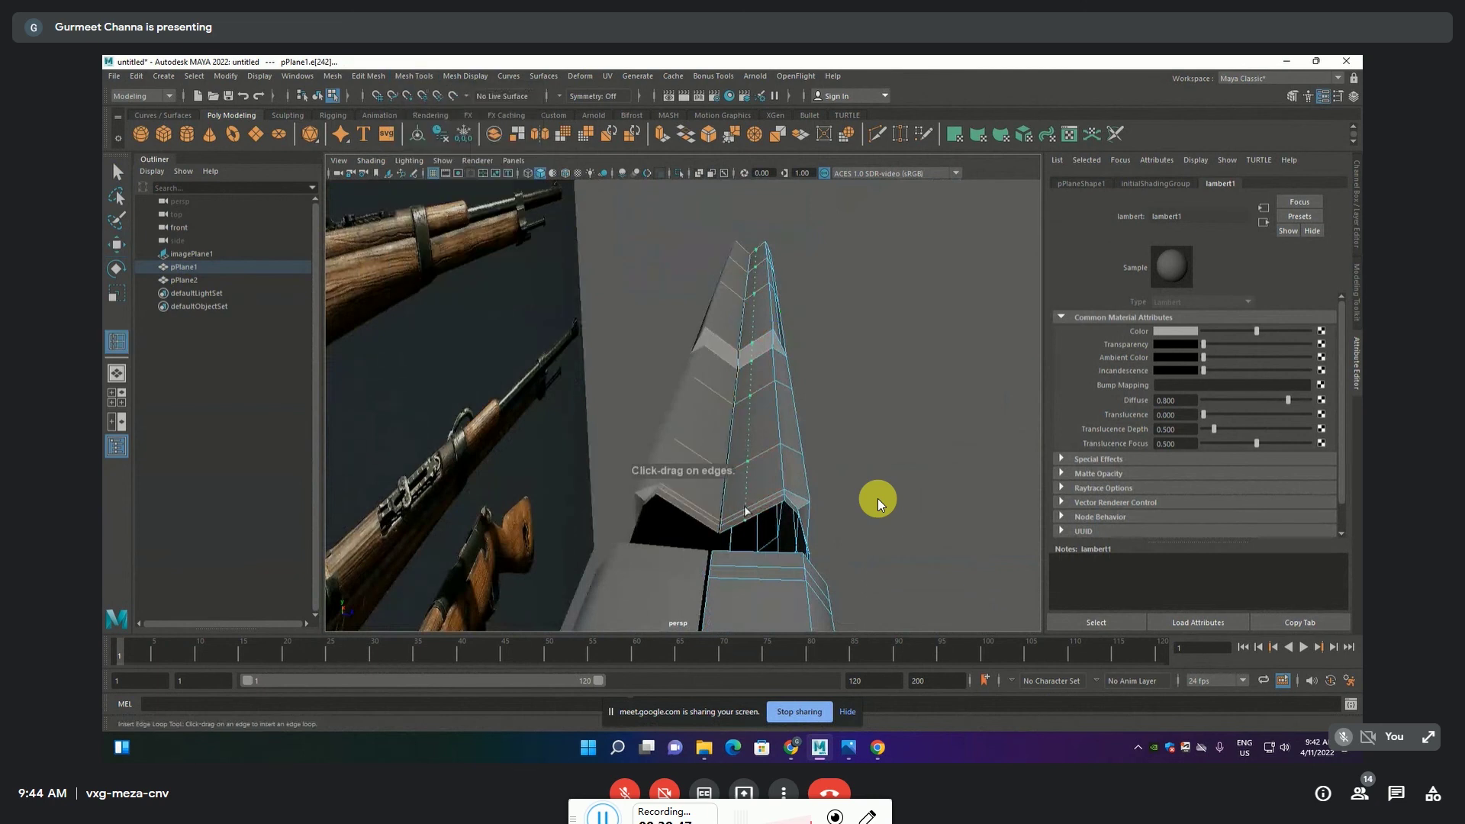
key(w)
alt+drag(745, 510, 809, 440)
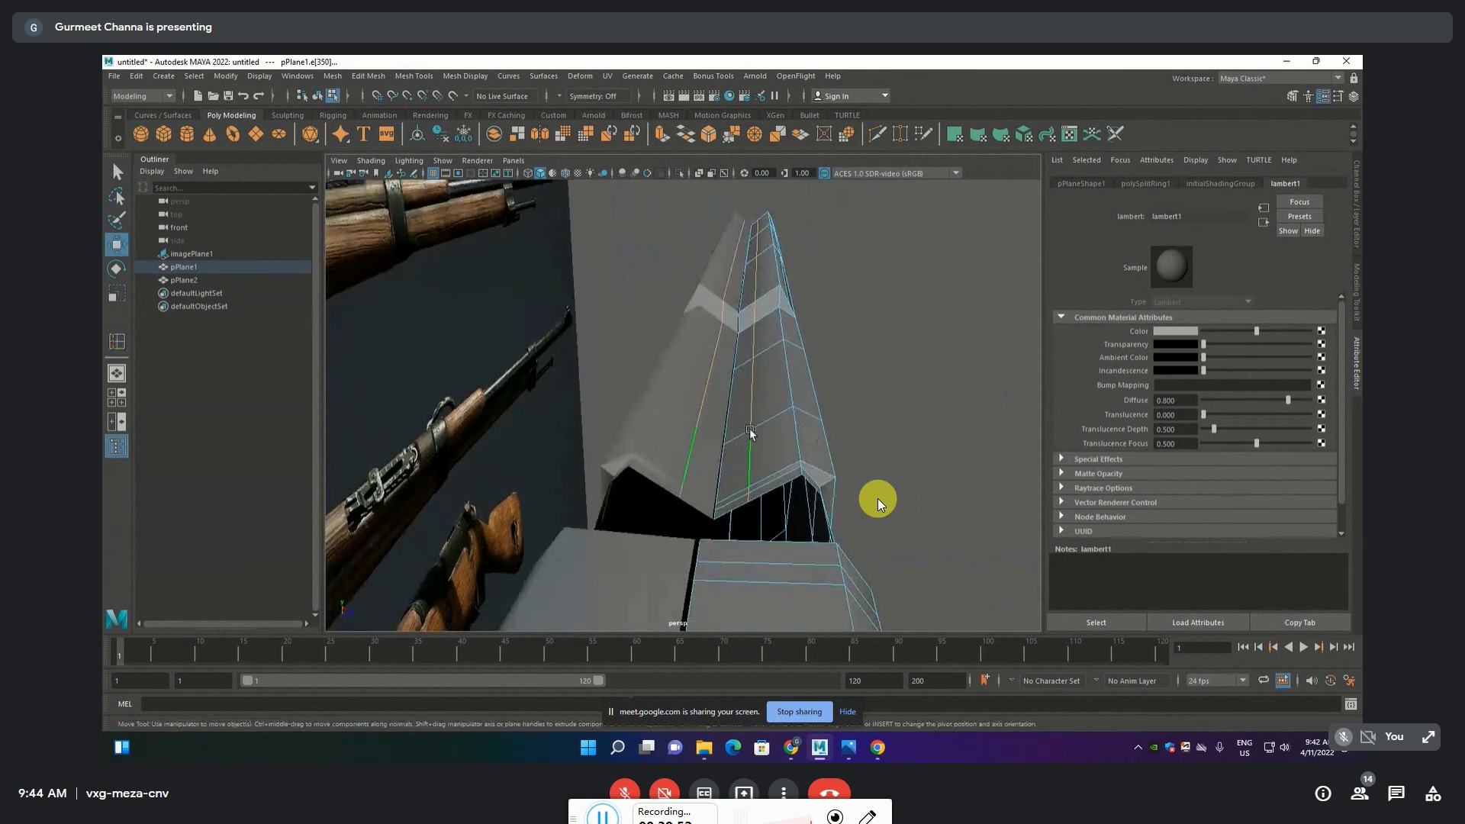
mouse_move(895, 453)
alt+mouse_down()
mouse_move(844, 435)
mouse_move(857, 406)
mouse_move(871, 452)
mouse_move(895, 448)
mouse_move(810, 456)
mouse_move(798, 424)
mouse_move(830, 458)
alt+mouse_up()
key(d)
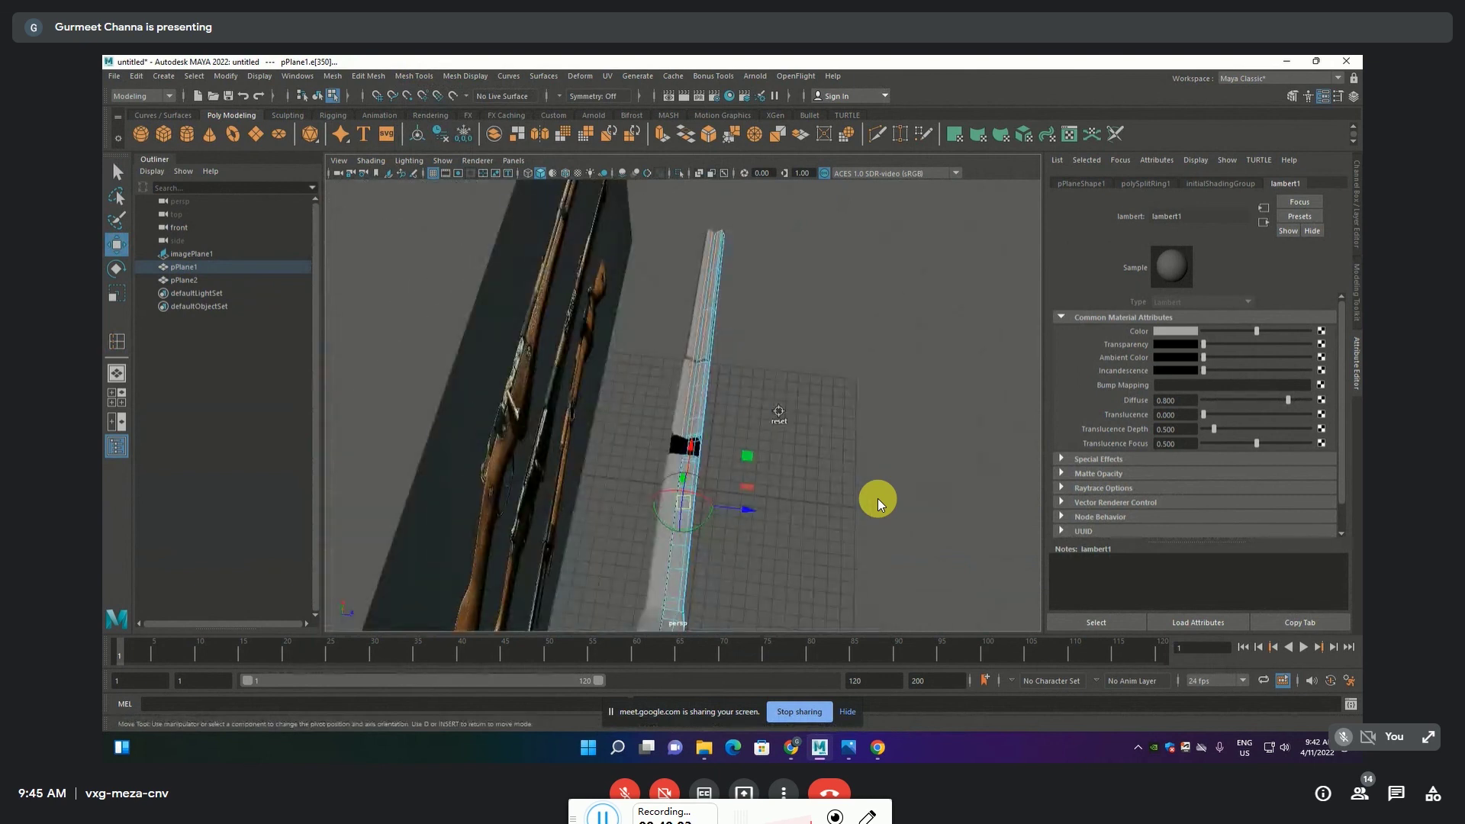
Raise the newly inserted lengthwise edge along Y, then select another edge along the top
click(778, 410)
scroll(778, 409, up, 2)
scroll(778, 410, up, 2)
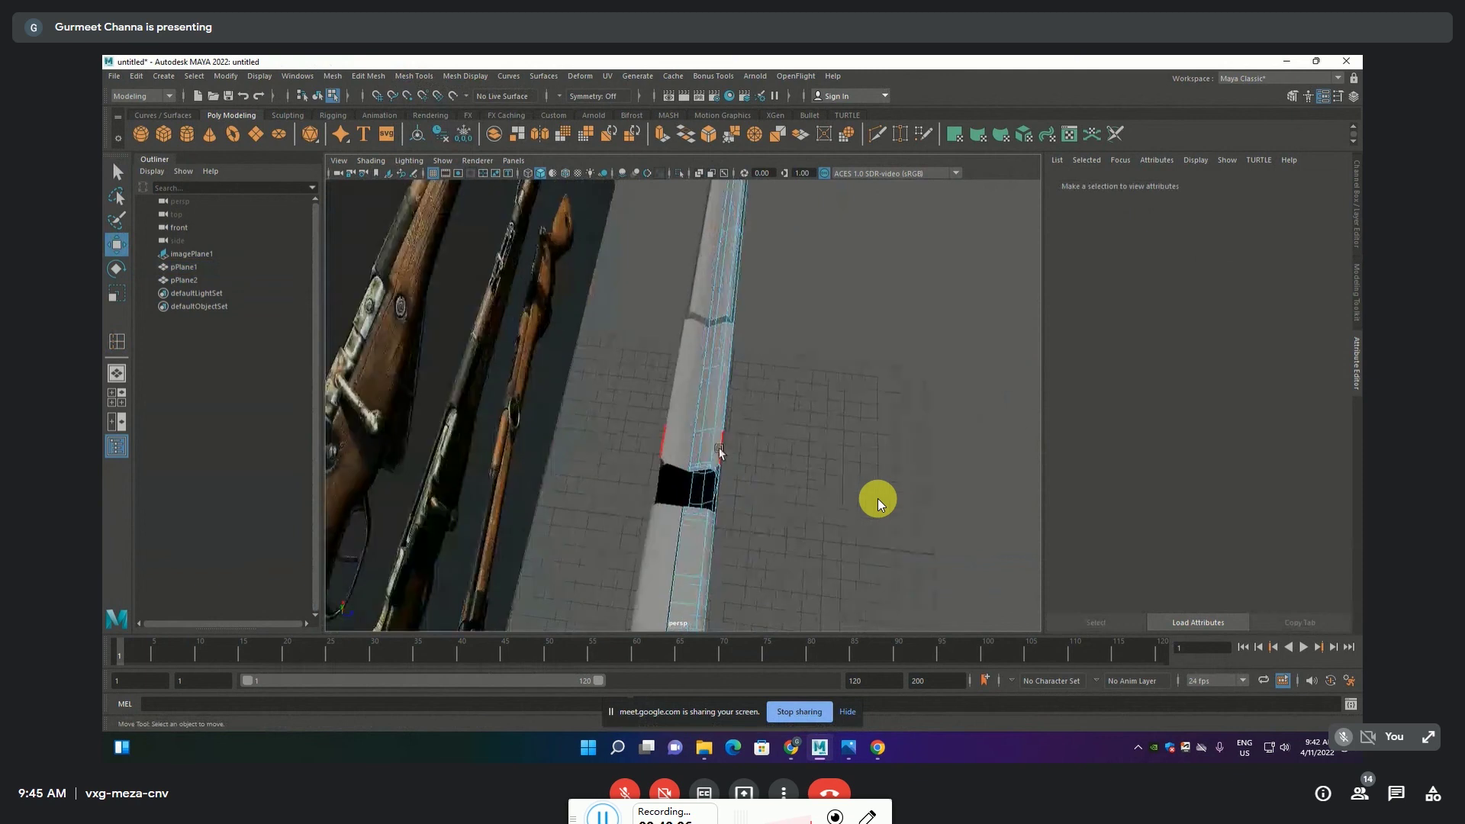
click(701, 450)
alt+drag(782, 386, 737, 385)
mouse_move(749, 313)
mouse_down()
mouse_move(770, 336)
mouse_move(750, 313)
mouse_up()
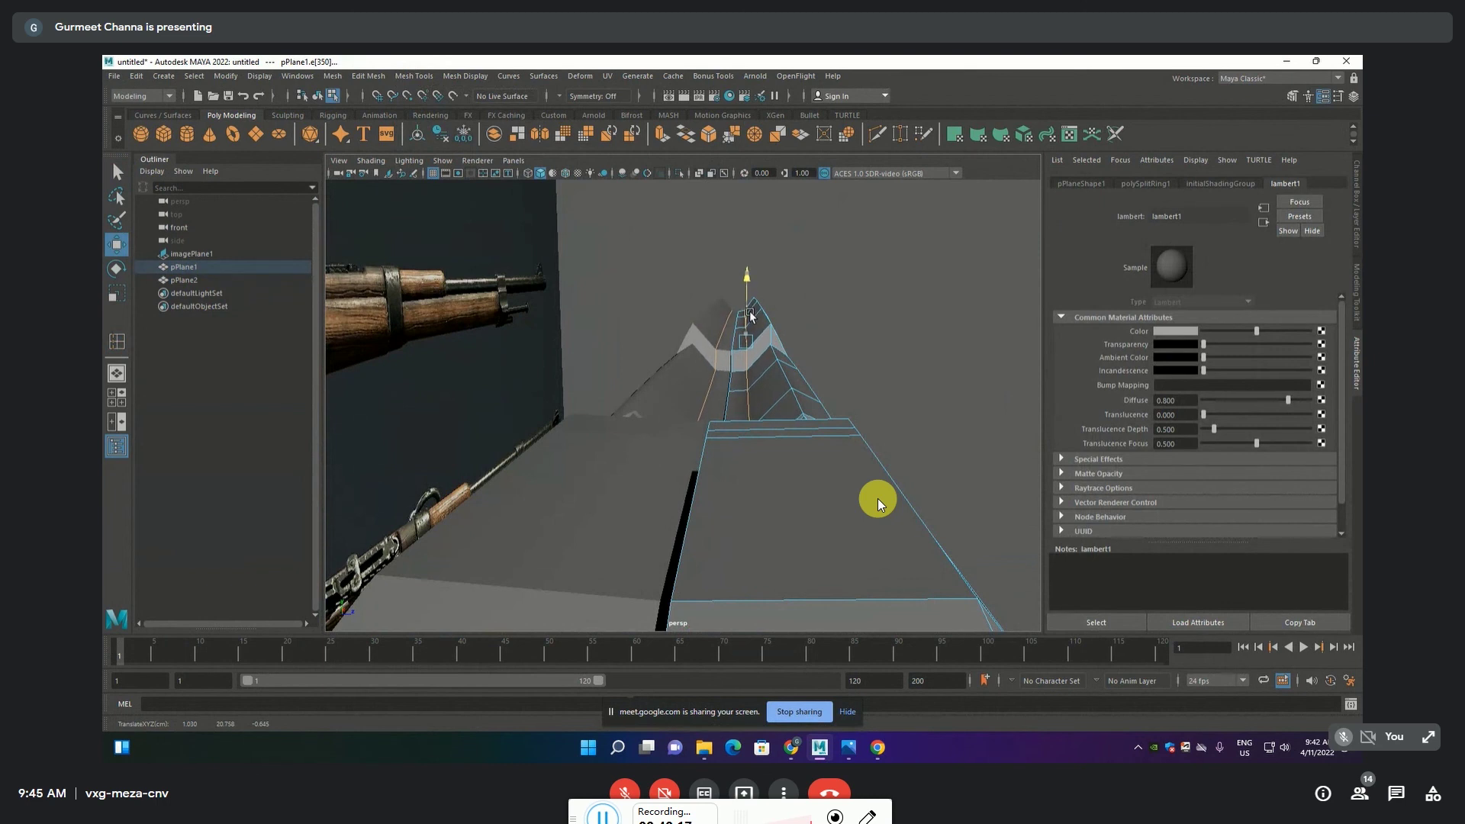
click(835, 337)
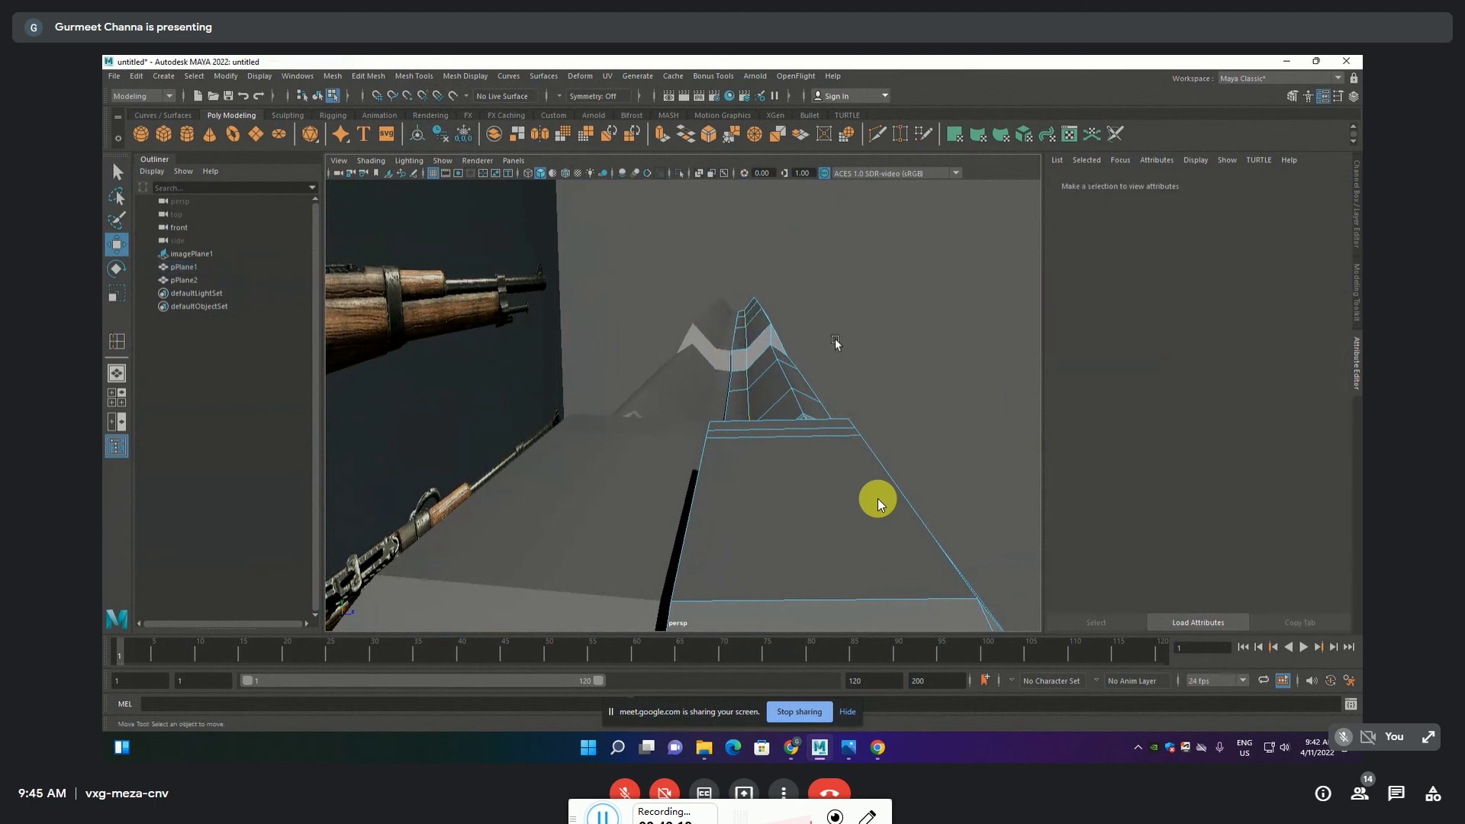
click(763, 333)
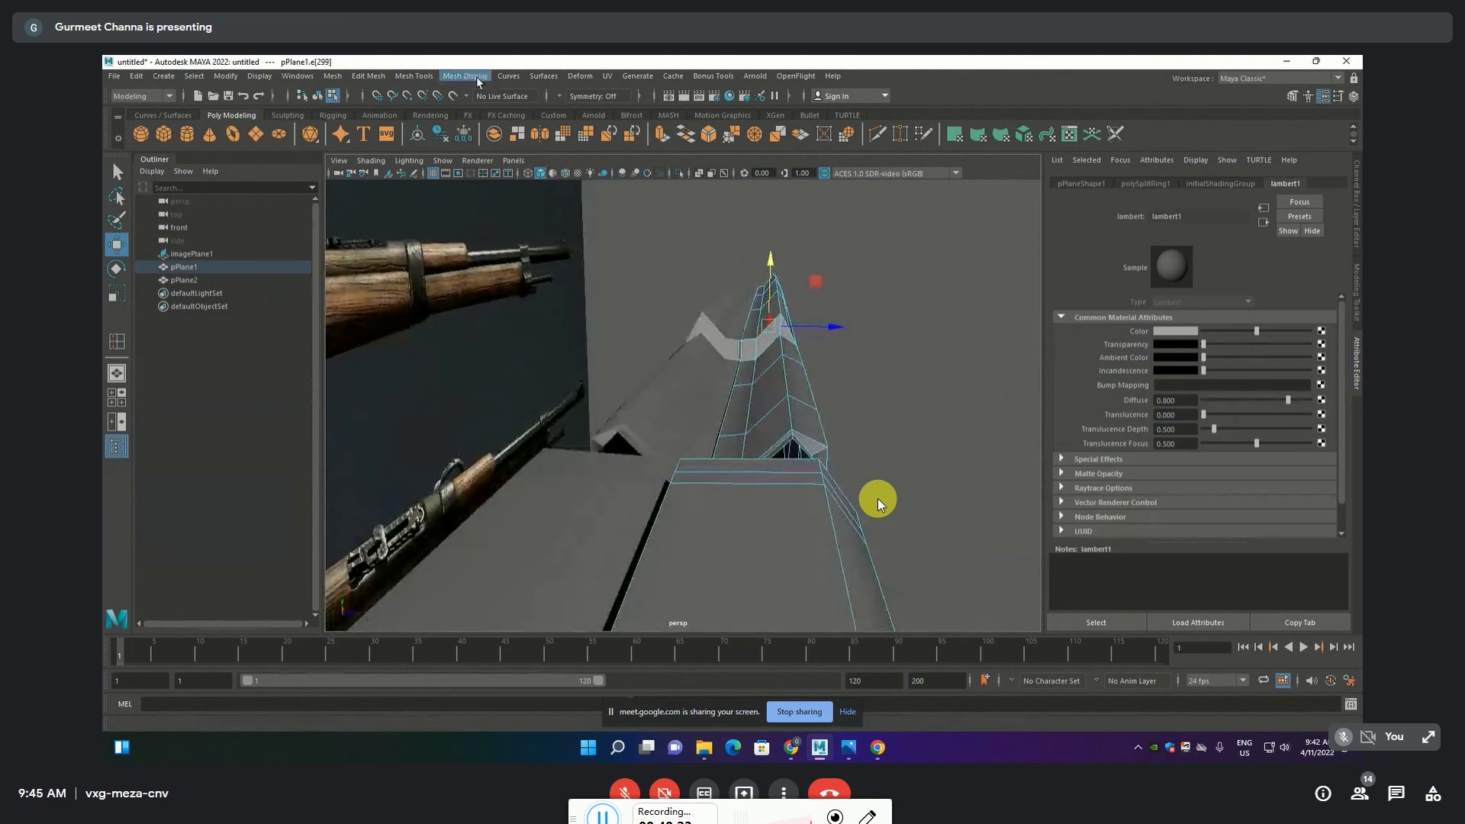
Insert a first additional lengthwise edge loop on the stock mesh
click(423, 78)
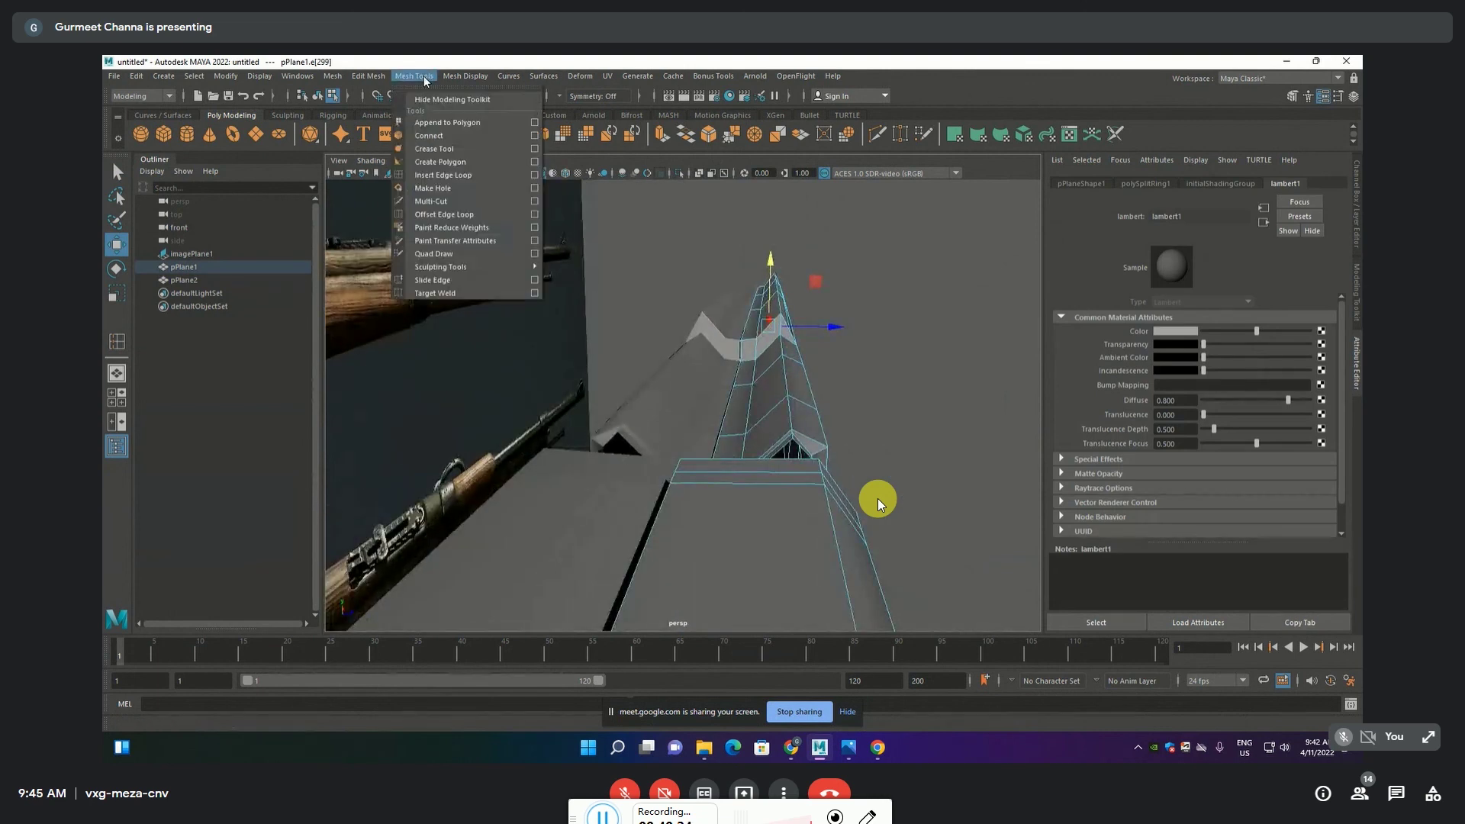
click(437, 176)
drag(768, 330, 764, 278)
key(w)
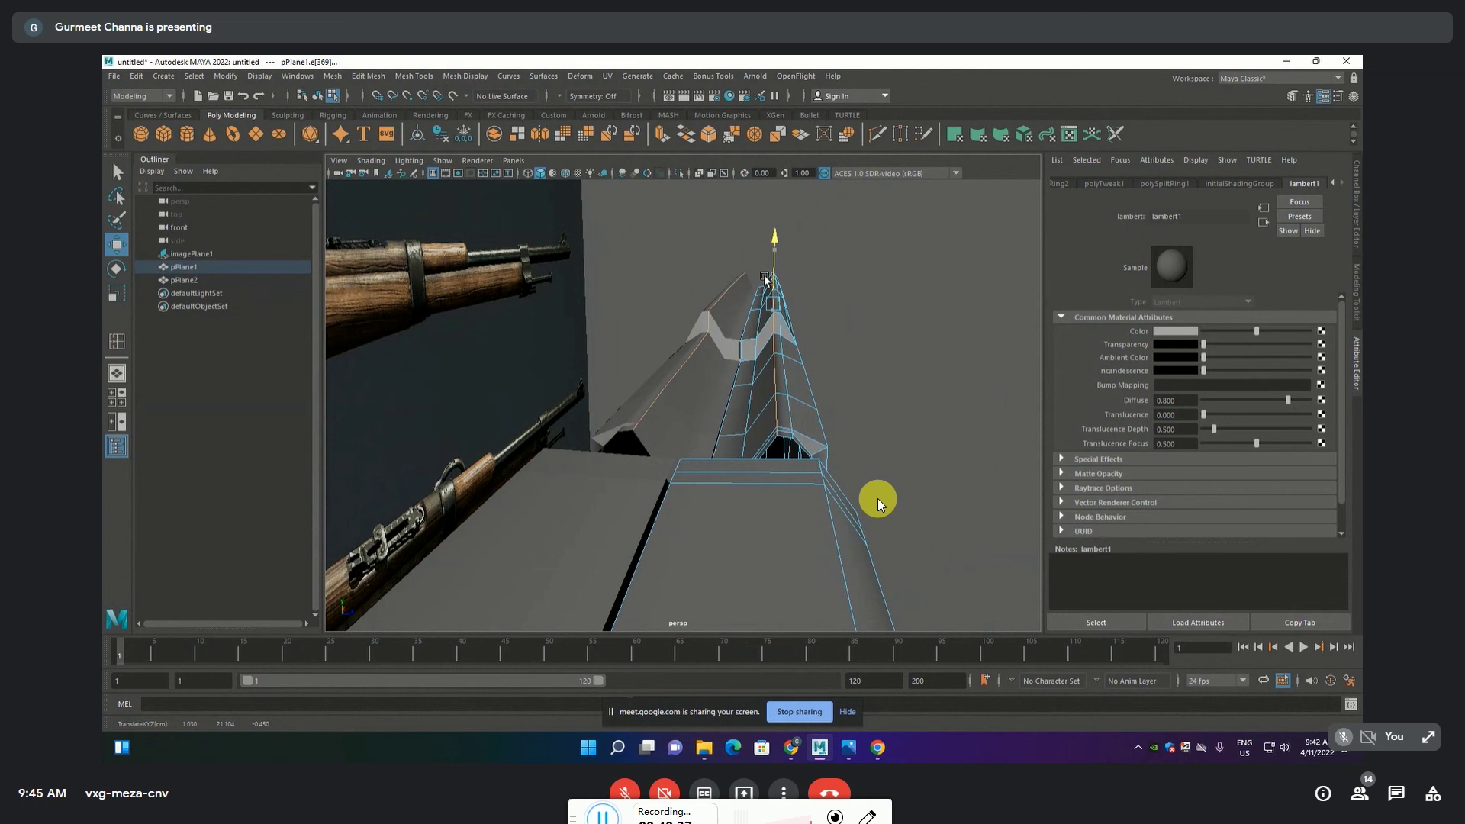
alt+drag(765, 279, 803, 455)
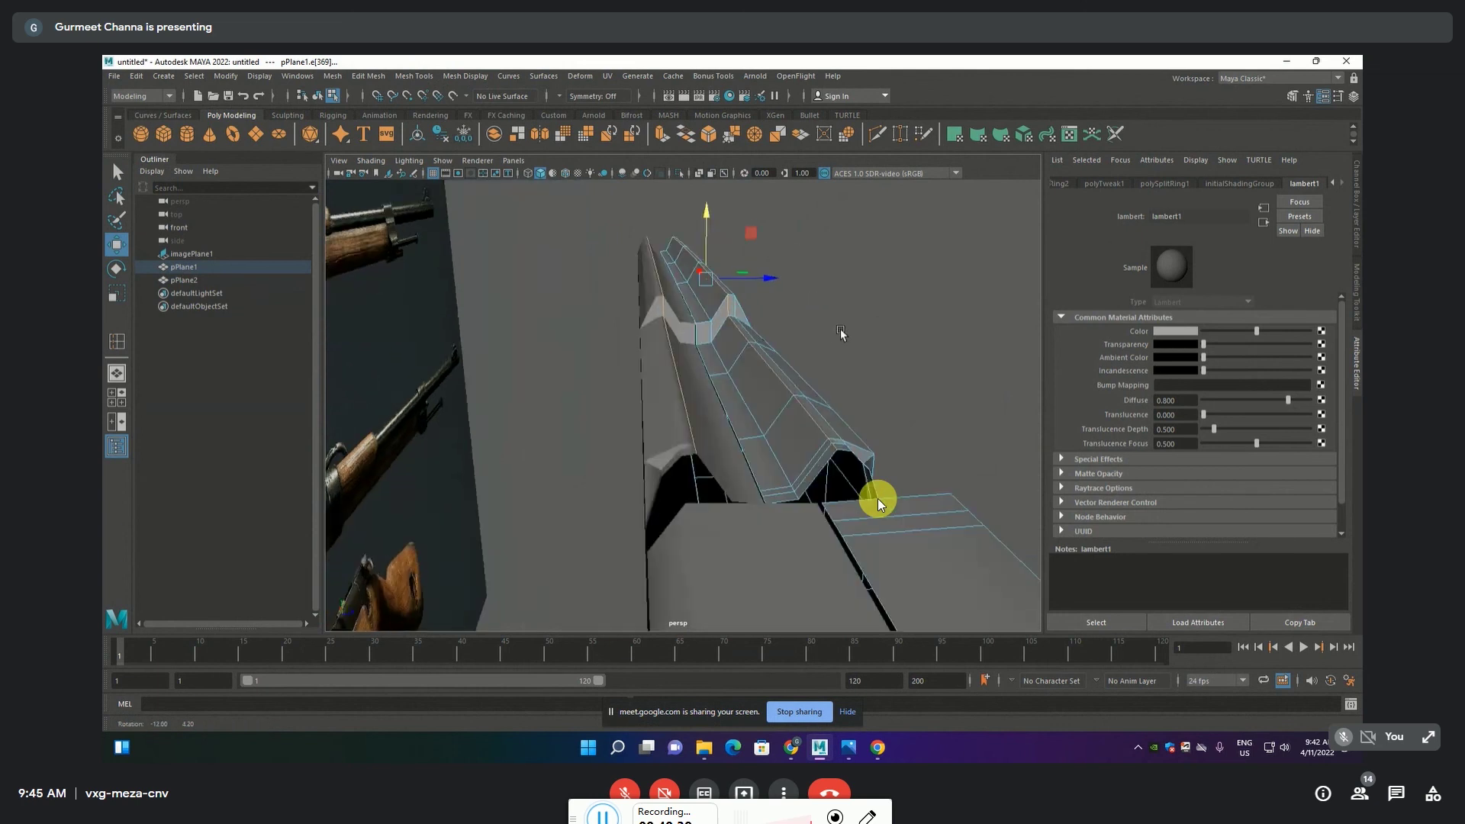
Insert a second lengthwise edge loop and orbit in closer to the stock
click(414, 75)
click(446, 176)
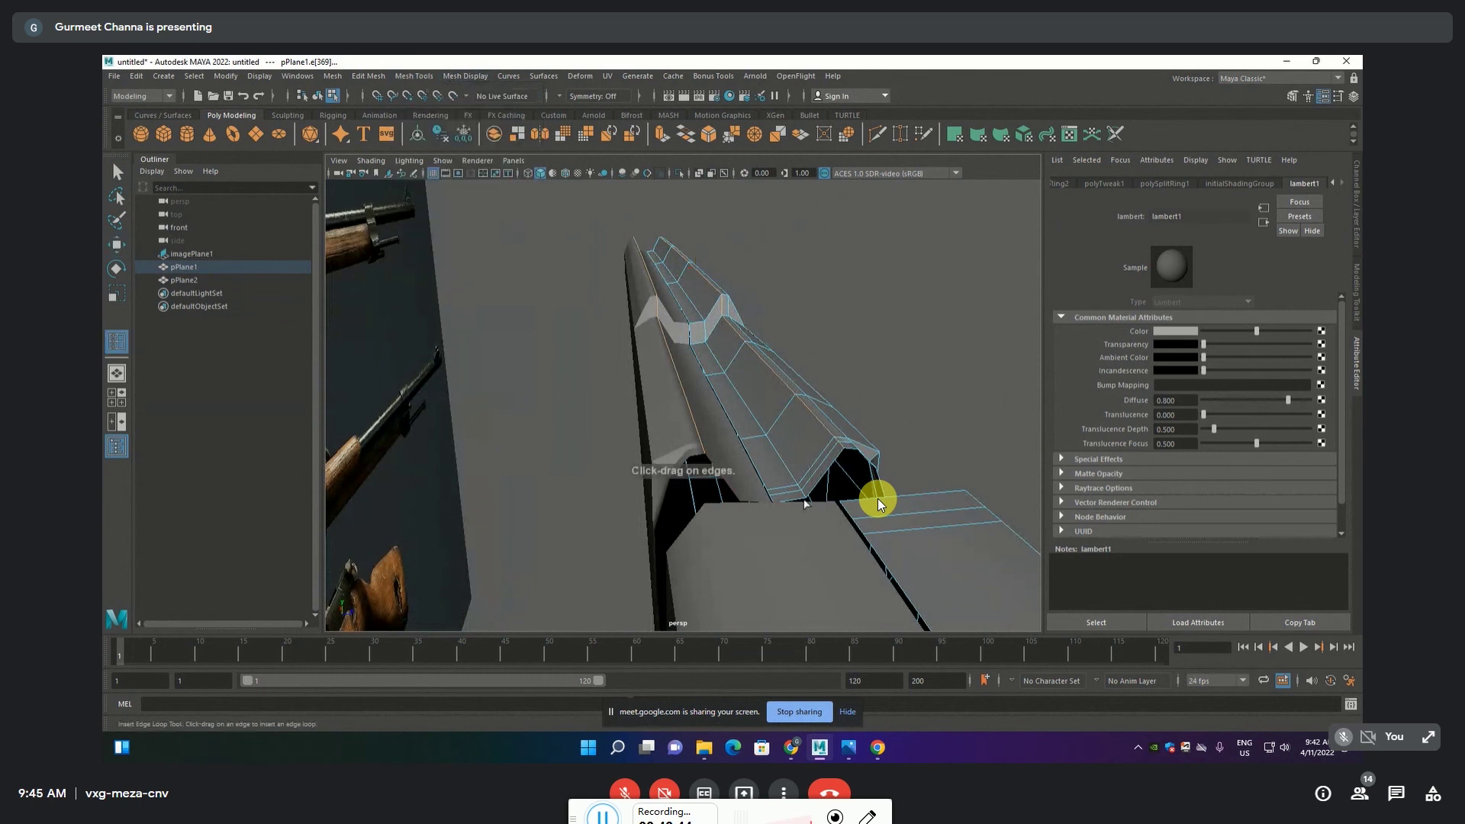
mouse_move(826, 474)
mouse_down()
mouse_move(751, 323)
mouse_move(770, 317)
mouse_move(768, 359)
mouse_move(773, 348)
mouse_up()
key(w)
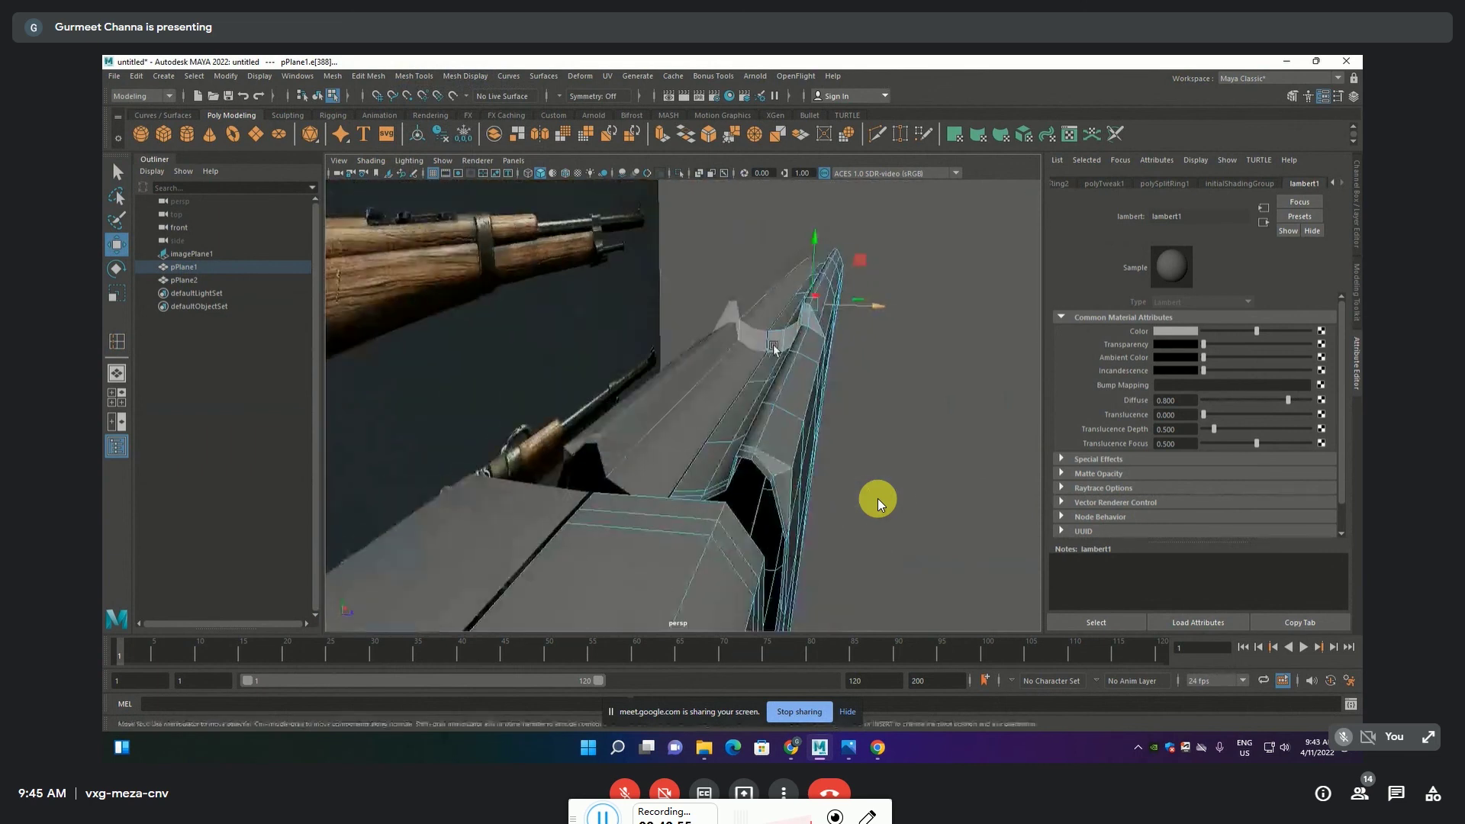
mouse_move(773, 348)
alt+mouse_down()
mouse_move(666, 438)
mouse_move(355, 418)
mouse_move(565, 444)
alt+mouse_up()
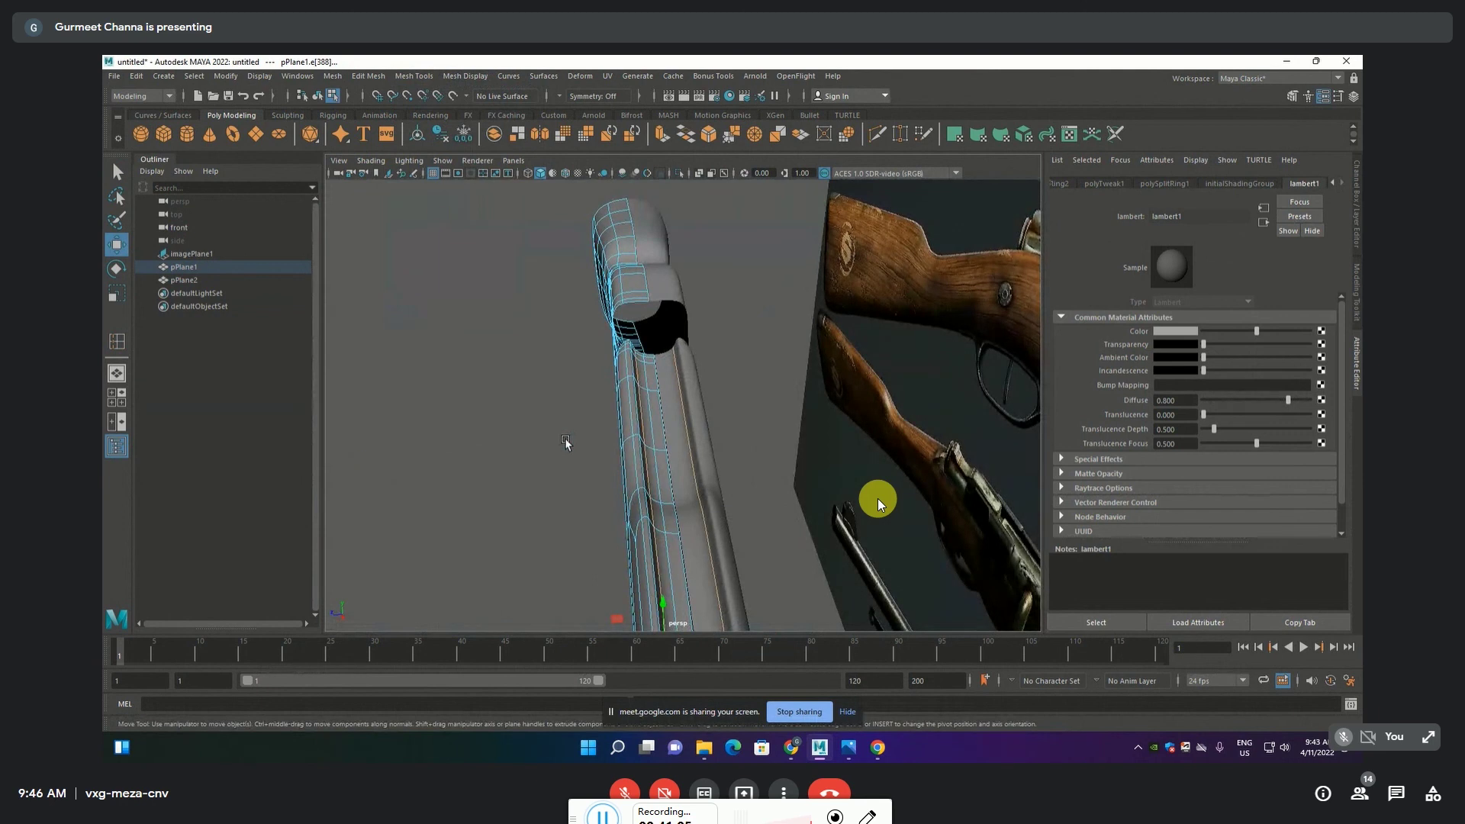
Select and inspect the ridge edge loop and neighbouring top edges, then deselect them
mouse_move(566, 443)
alt+mouse_down()
mouse_move(905, 467)
mouse_move(678, 431)
mouse_move(689, 500)
alt+mouse_up()
double_click(694, 506)
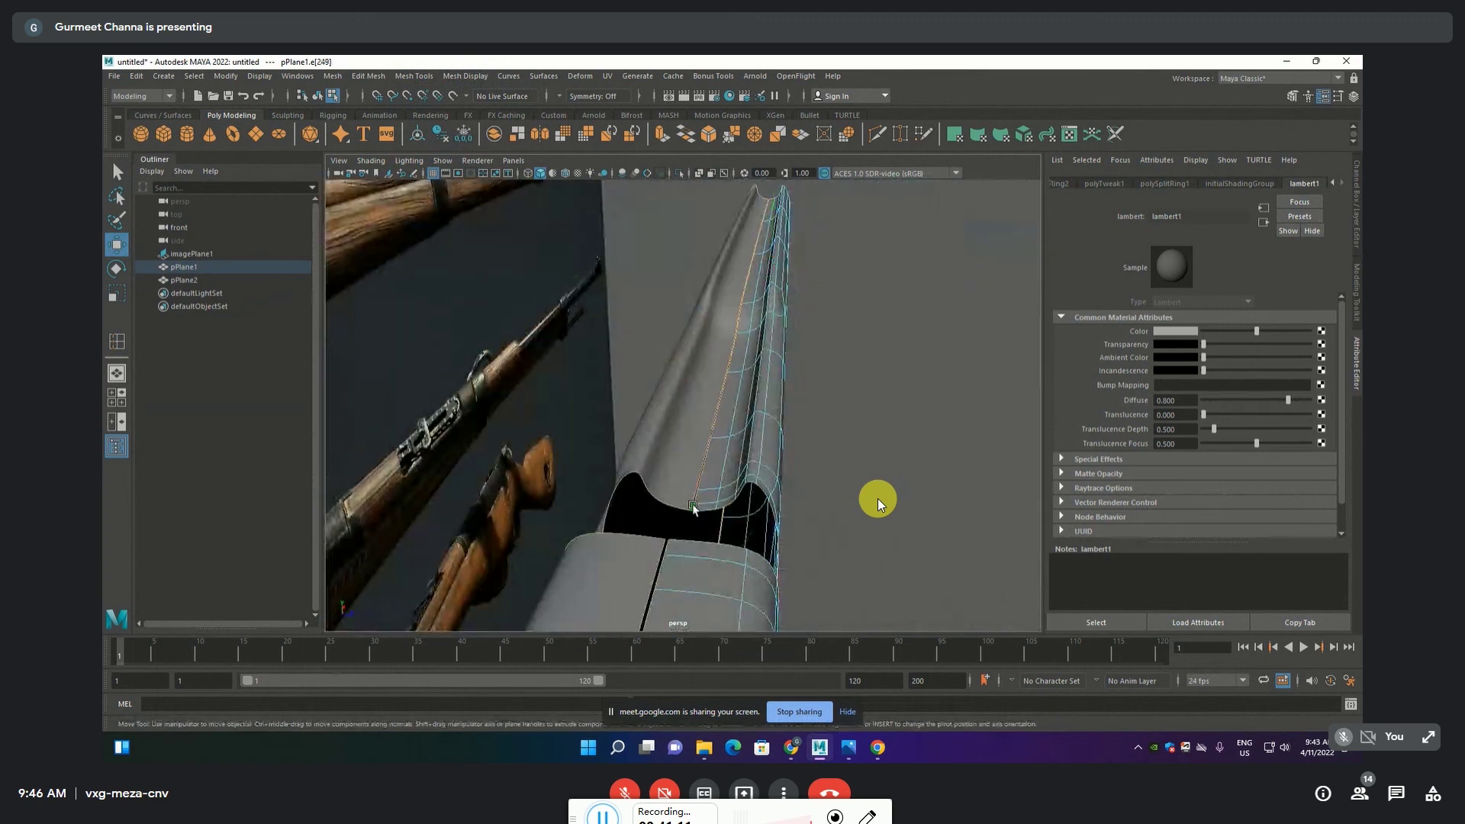
click(694, 507)
mouse_move(693, 507)
alt+mouse_down()
mouse_move(582, 457)
mouse_move(664, 387)
alt+mouse_up()
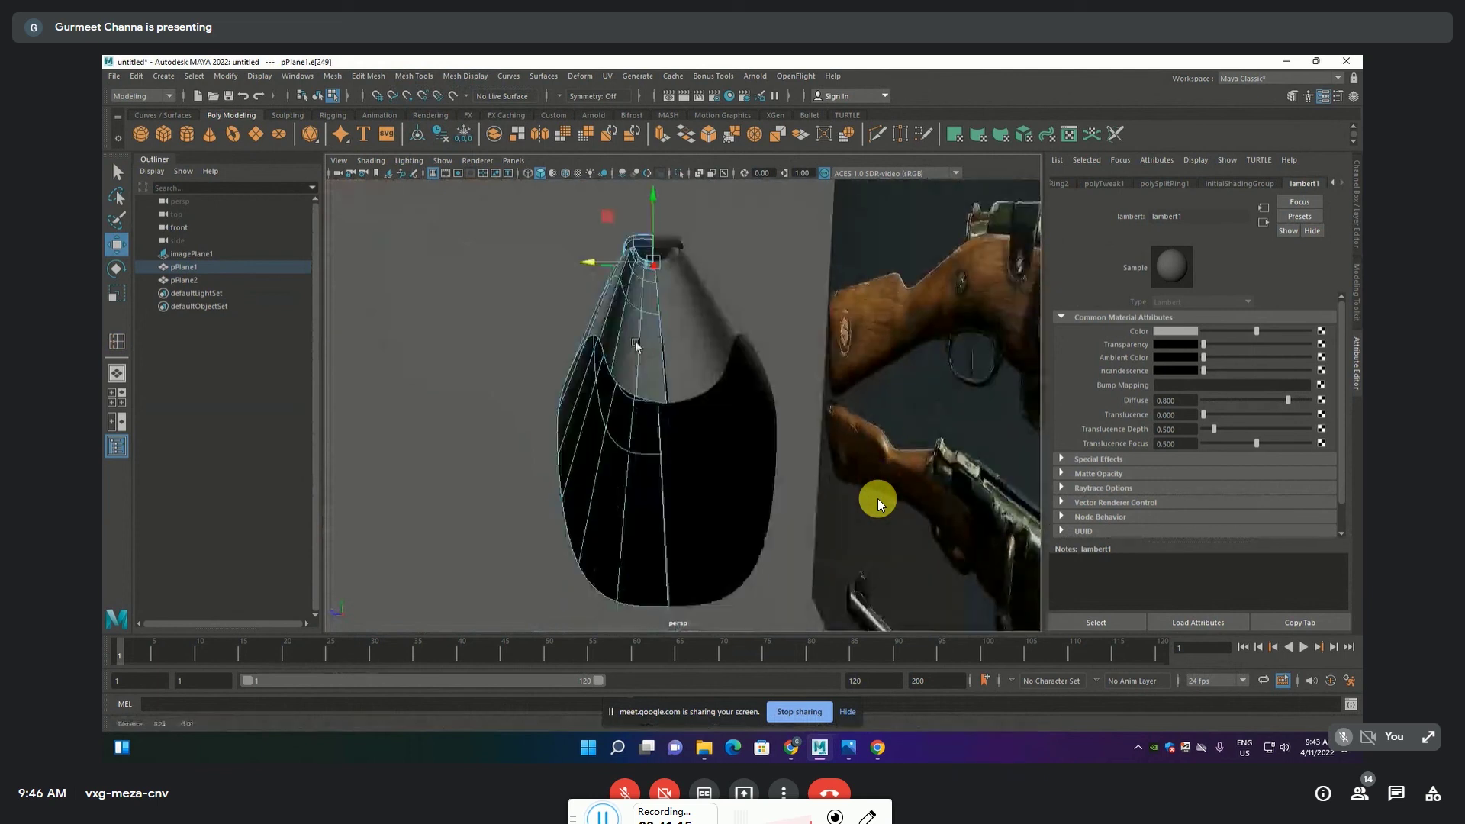
click(664, 387)
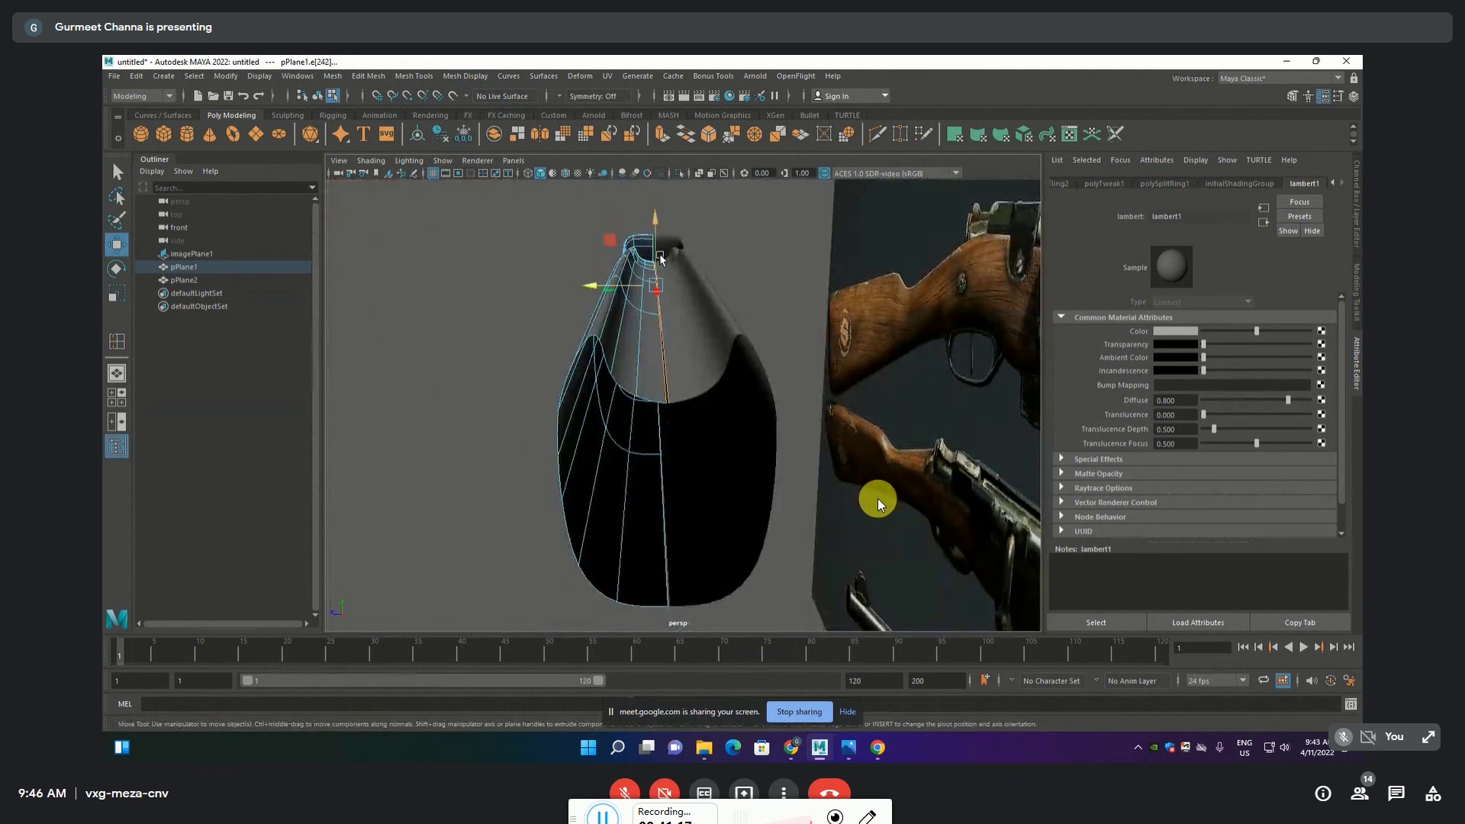
mouse_move(657, 249)
alt+mouse_down()
mouse_move(864, 434)
mouse_move(713, 420)
alt+mouse_up()
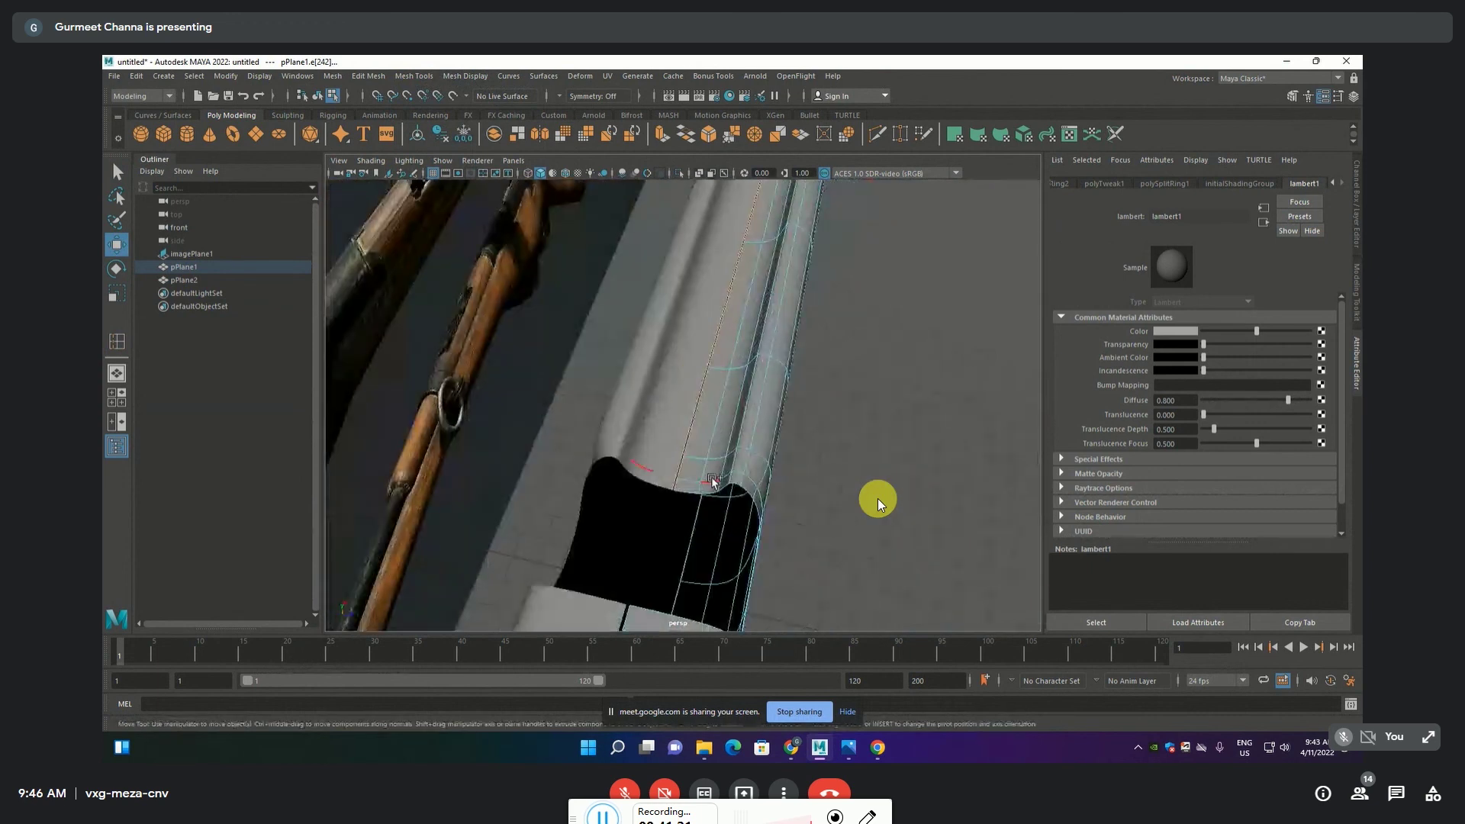
mouse_move(697, 490)
alt+mouse_down()
mouse_move(723, 428)
mouse_move(761, 525)
mouse_move(741, 491)
mouse_move(566, 505)
mouse_move(544, 488)
mouse_move(717, 532)
mouse_move(807, 522)
alt+mouse_up()
click(847, 509)
scroll(847, 509, up, 2)
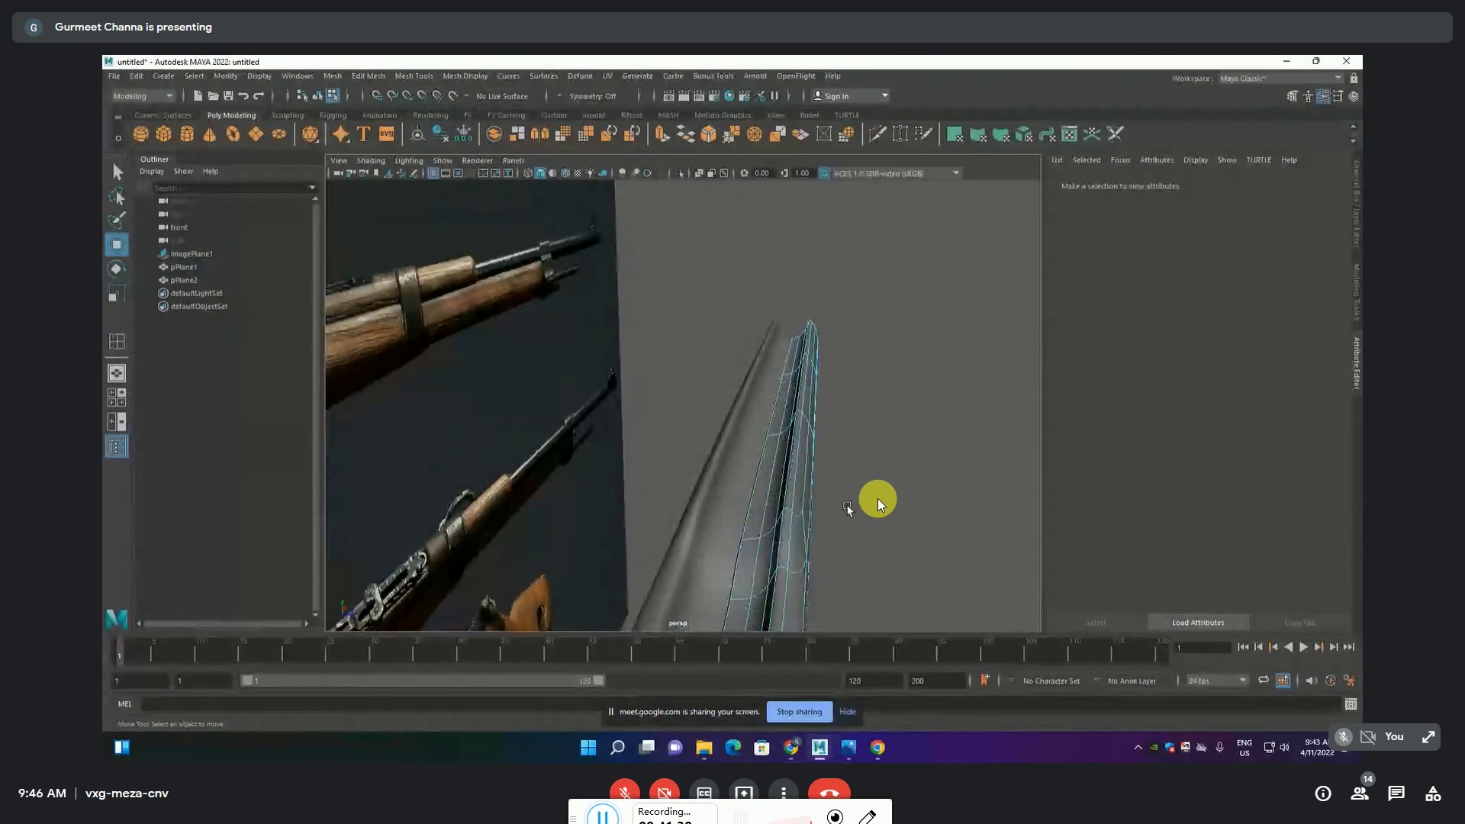
mouse_move(880, 503)
alt+mouse_down()
mouse_move(670, 548)
mouse_move(546, 504)
mouse_move(373, 225)
mouse_move(561, 395)
mouse_move(534, 323)
mouse_move(546, 366)
mouse_move(679, 503)
mouse_move(530, 290)
alt+mouse_up()
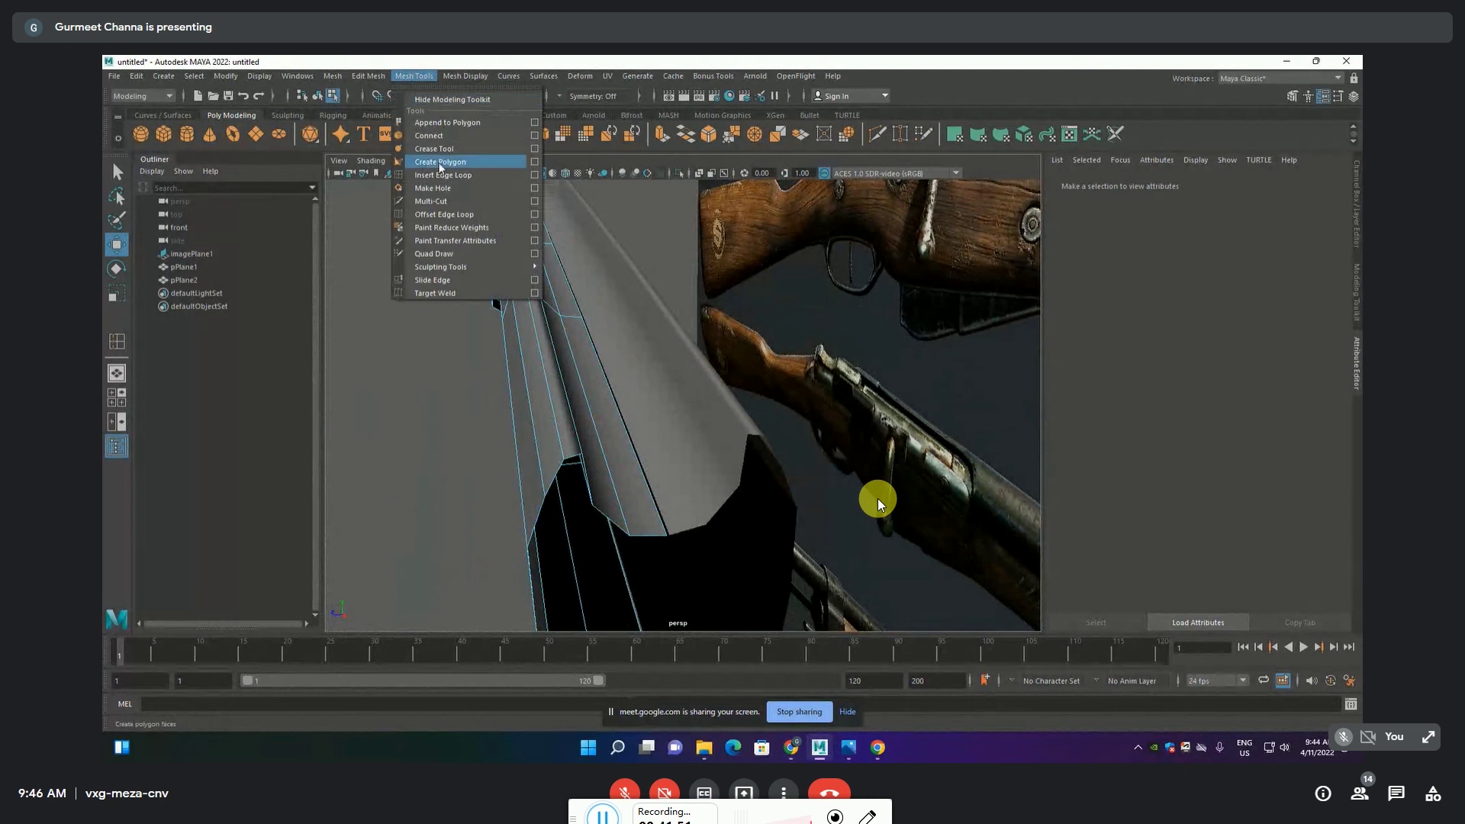
Insert another lengthwise edge loop on the stock's side, then reselect the pPlane1 object
click(442, 174)
drag(568, 464, 572, 461)
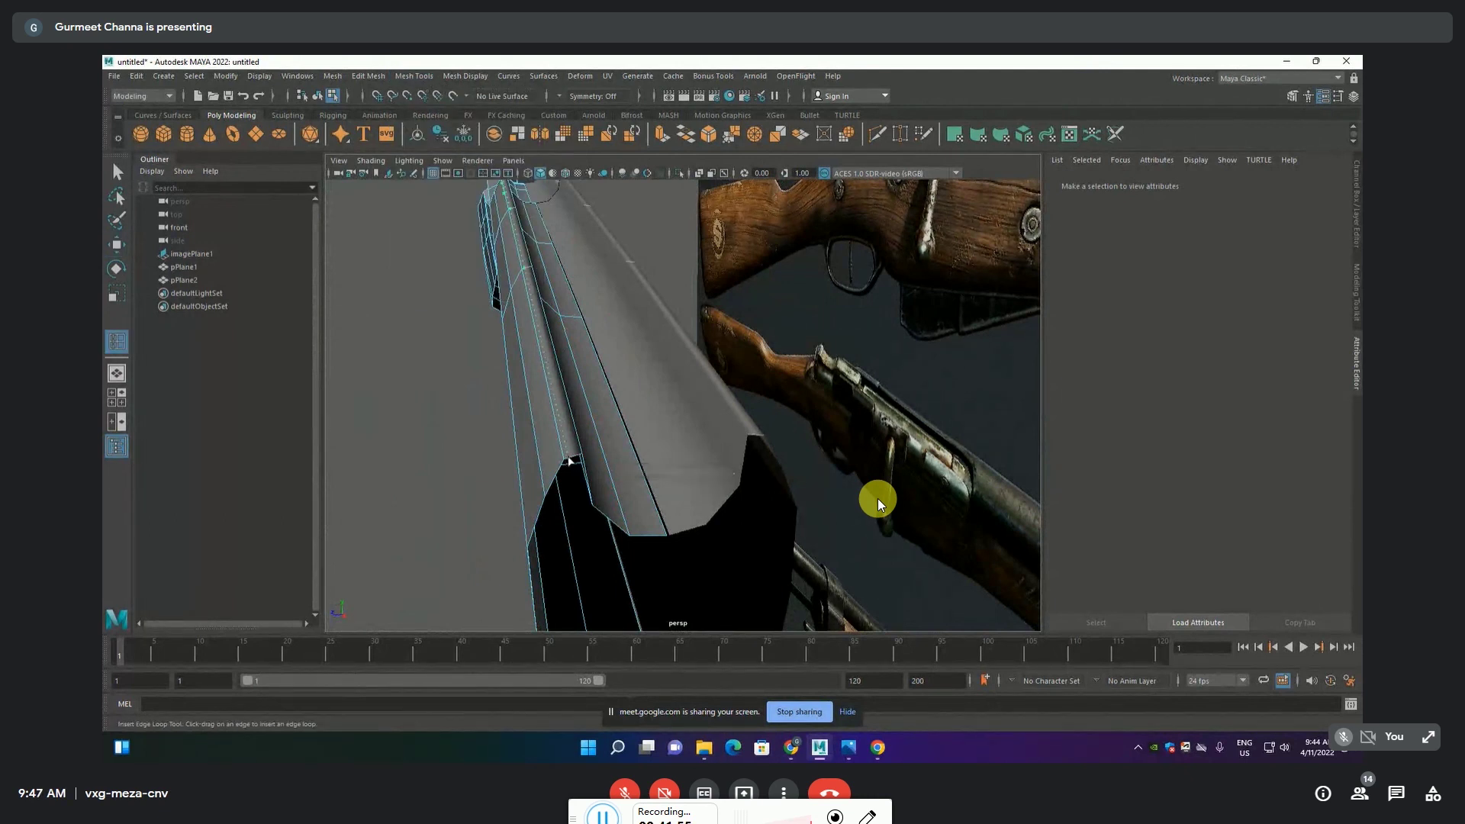
drag(568, 462, 580, 458)
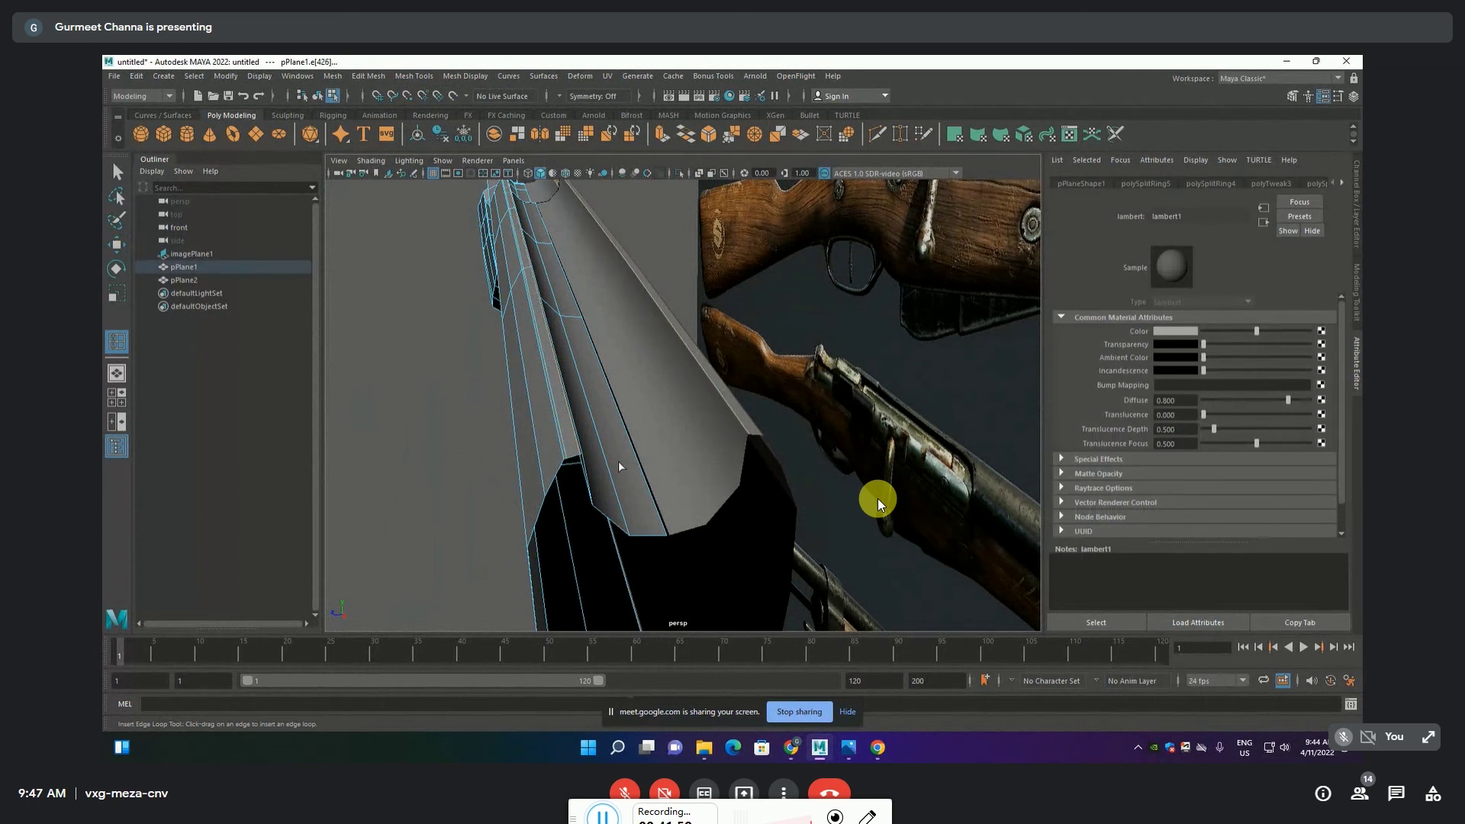
key(F4)
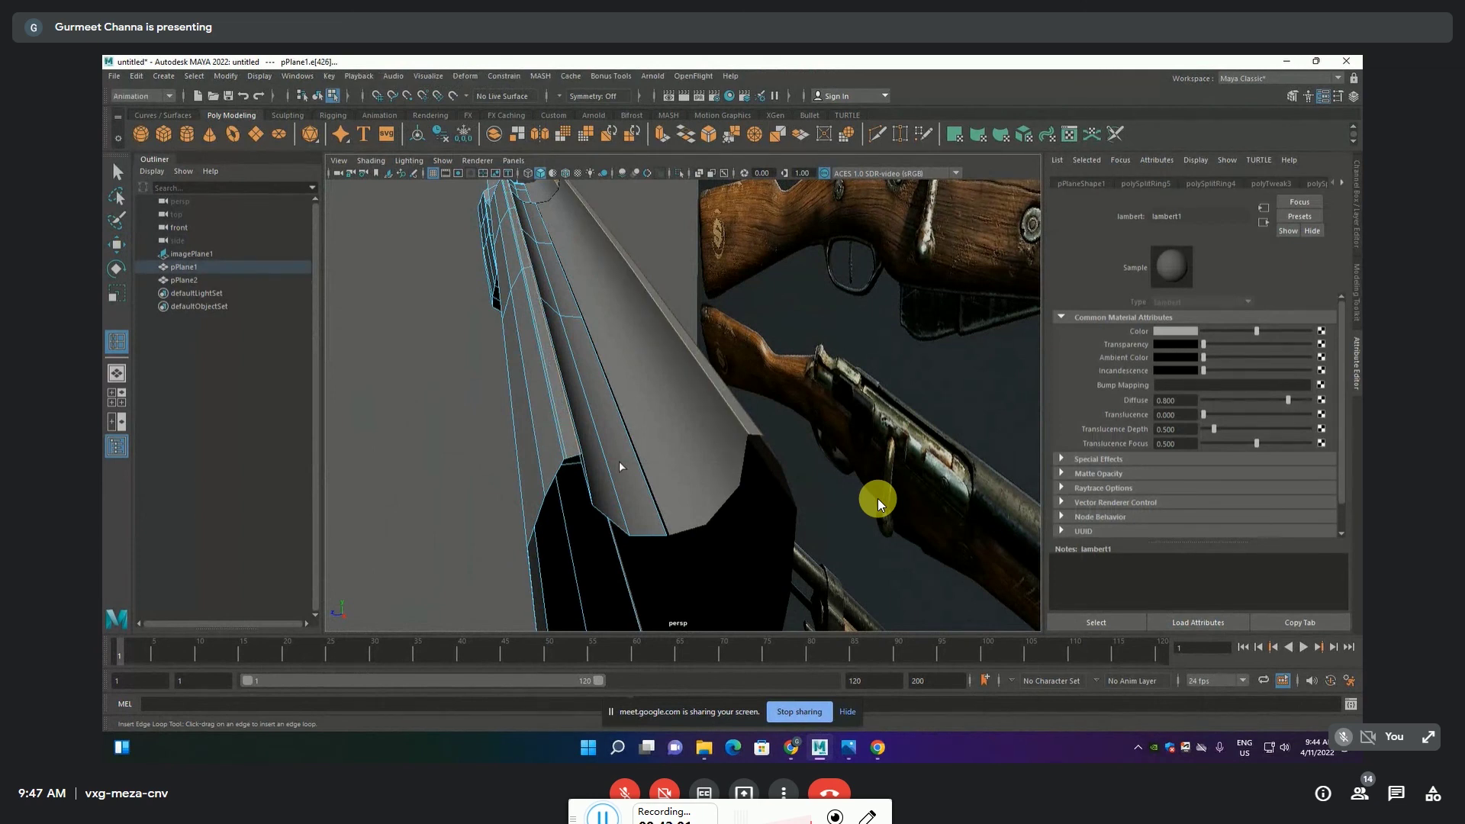
key(F8)
key(q)
click(601, 459)
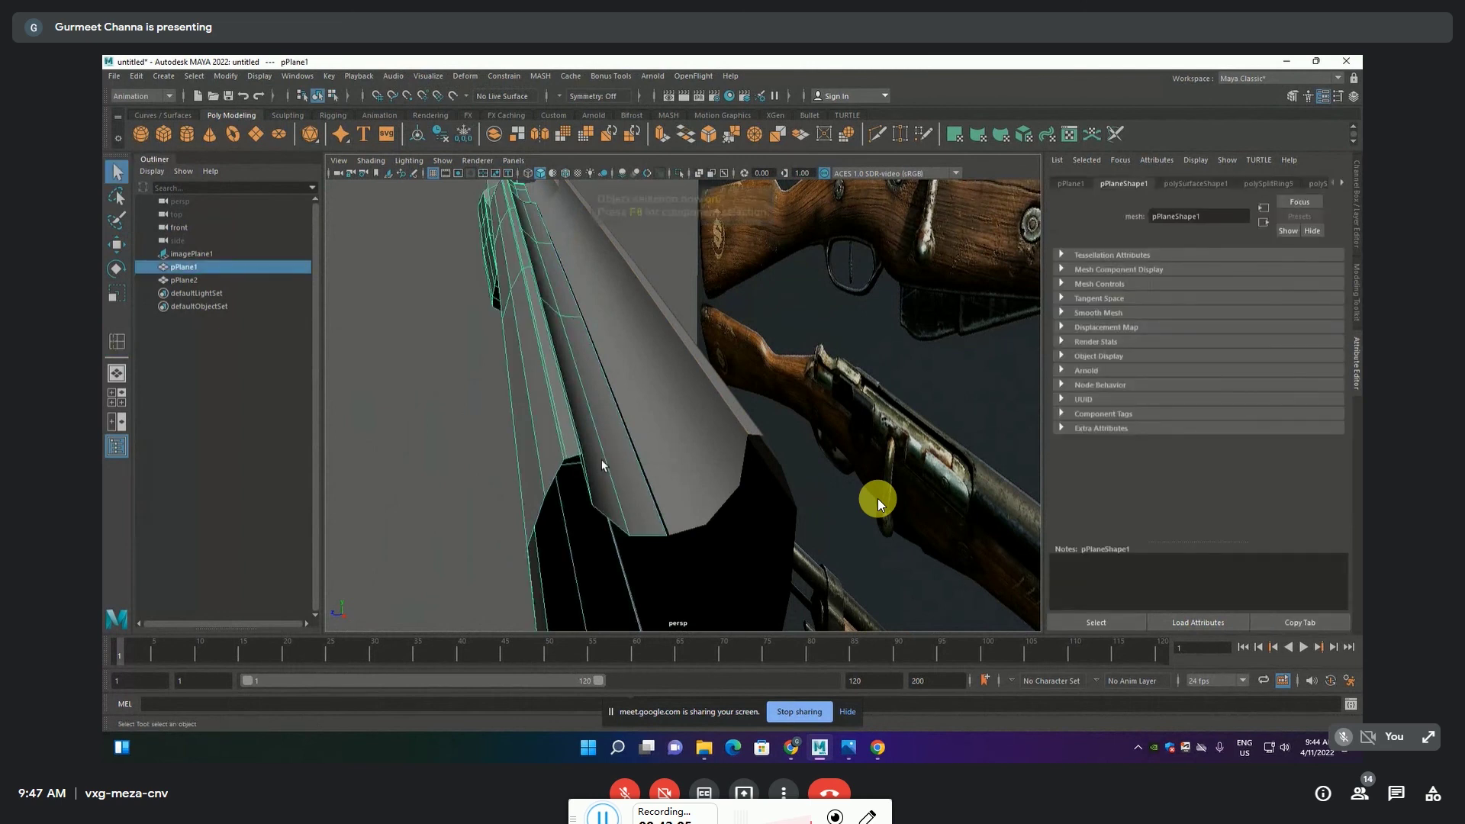
Turn on smooth mesh preview for the stock mesh and orbit around the smoothed result
key(3)
click(458, 452)
mouse_move(458, 452)
alt+mouse_down()
mouse_move(678, 486)
mouse_move(733, 444)
mouse_move(494, 459)
mouse_move(510, 433)
mouse_move(602, 459)
mouse_move(469, 390)
alt+mouse_up()
scroll(469, 389, up, 3)
scroll(469, 389, up, 3)
key(space)
click(418, 381)
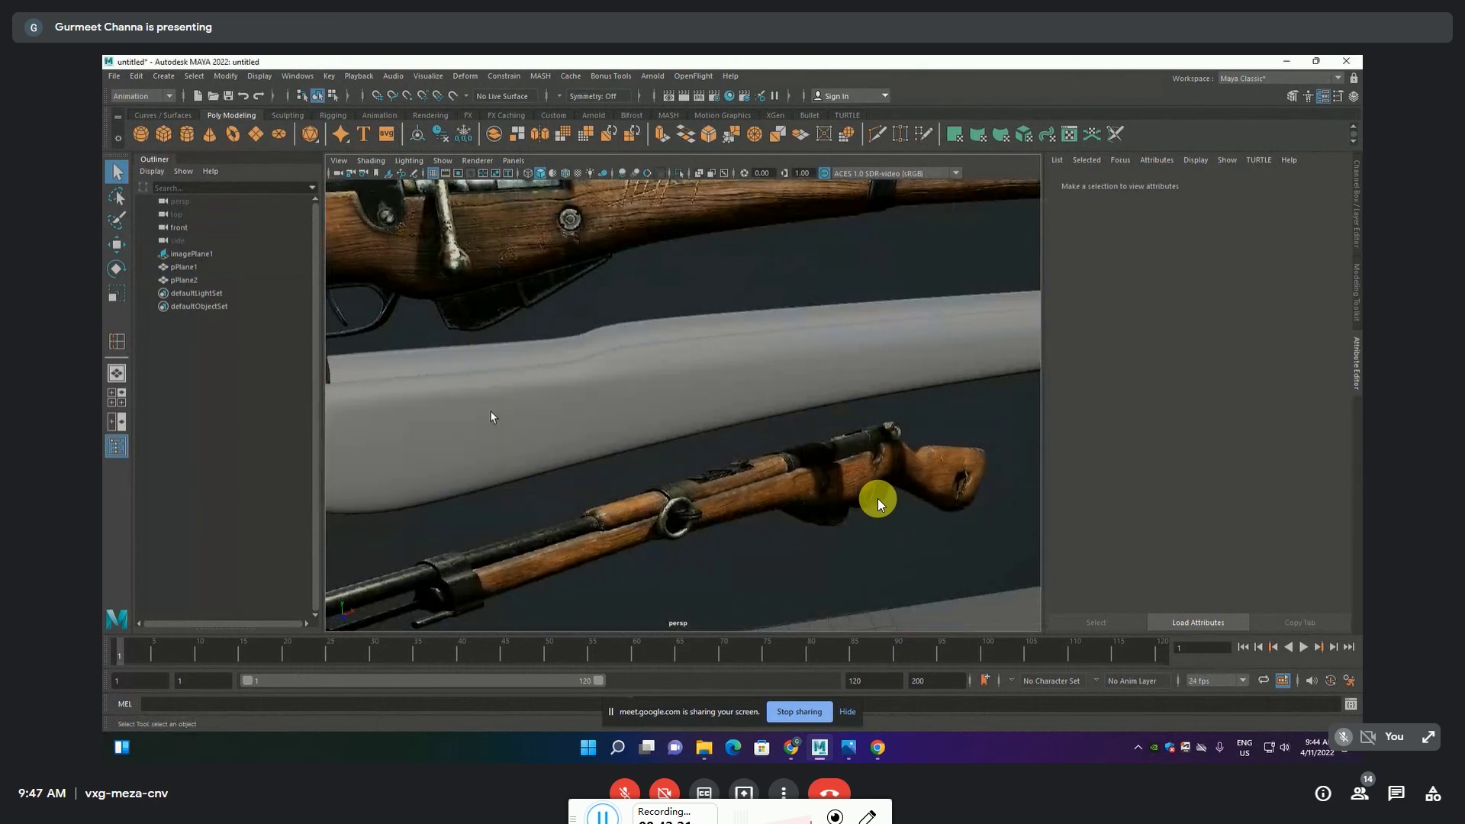
click(451, 410)
Orbit and zoom to compare the smoothed stock against both reference rifles
mouse_move(451, 410)
alt+mouse_down()
mouse_move(780, 439)
mouse_move(533, 458)
alt+mouse_up()
alt+middle_drag(546, 495, 560, 503)
alt+drag(560, 504, 657, 438)
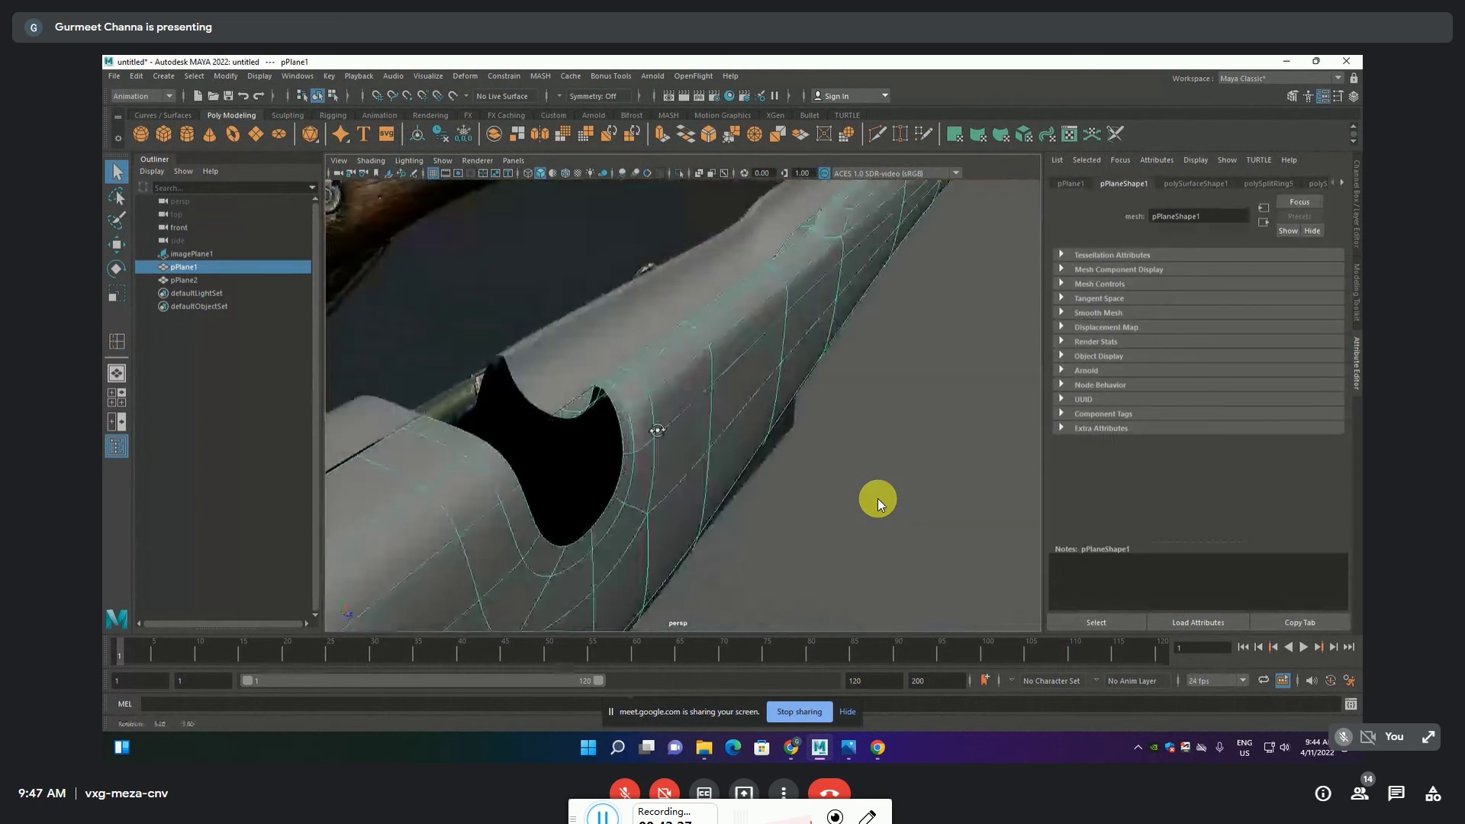
scroll(592, 424, down, 2)
scroll(599, 425, down, 3)
scroll(621, 429, down, 2)
mouse_move(621, 429)
alt+mouse_down()
mouse_move(611, 477)
mouse_move(602, 448)
mouse_move(628, 429)
mouse_move(582, 445)
mouse_move(578, 390)
mouse_move(603, 329)
alt+mouse_up()
scroll(627, 259, up, 5)
scroll(627, 259, down, 3)
Pan and zoom across the three reference rifles to study the lower rifle's stock
alt+middle_drag(624, 327, 621, 360)
scroll(645, 412, up, 3)
mouse_move(645, 412)
alt+middle_down()
mouse_move(621, 416)
mouse_move(697, 405)
mouse_move(816, 564)
mouse_move(810, 533)
alt+middle_up()
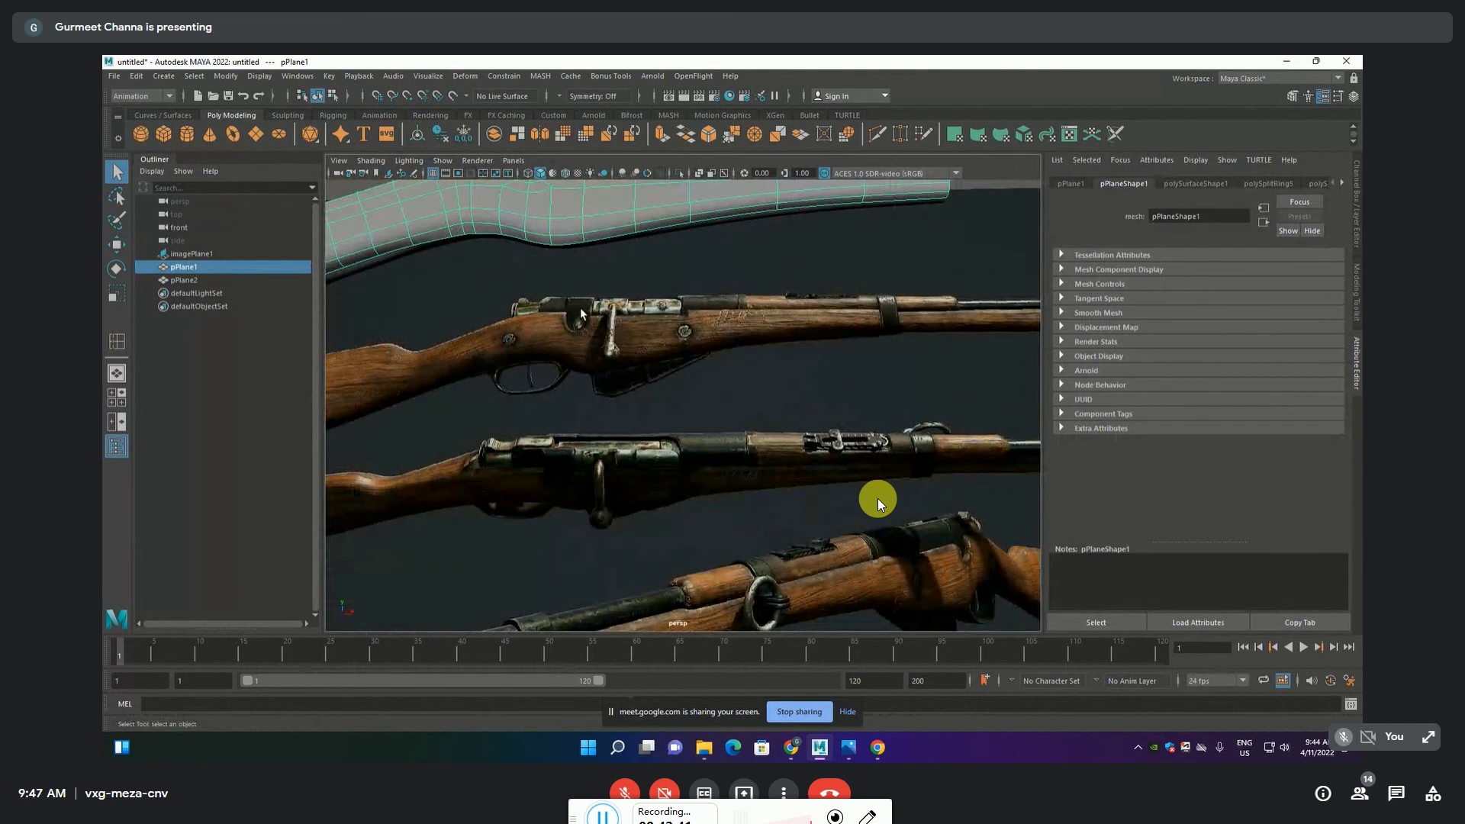
scroll(506, 394, up, 3)
scroll(505, 394, up, 3)
alt+middle_drag(417, 424, 497, 423)
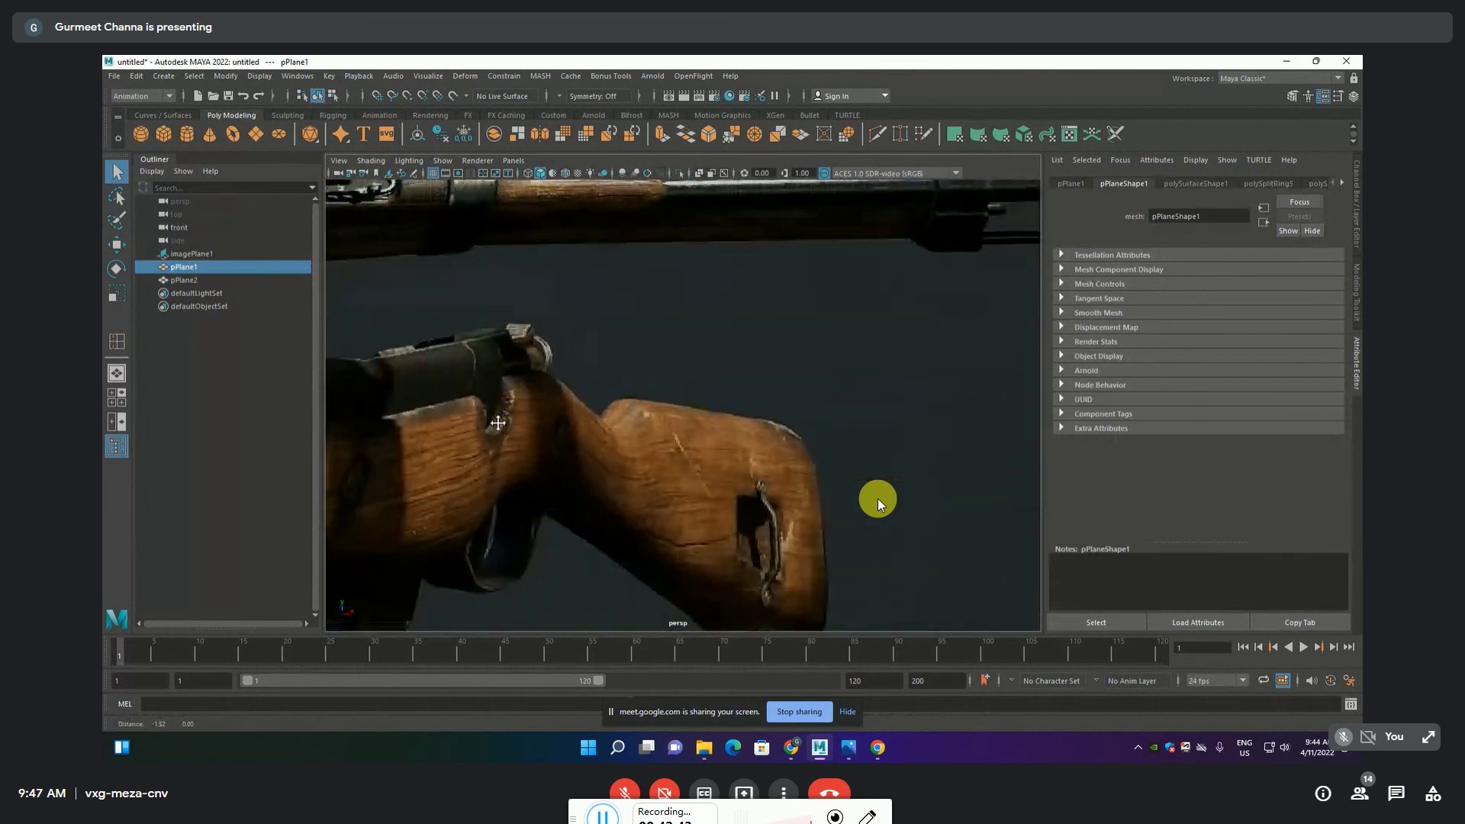
scroll(466, 413, down, 5)
alt+middle_drag(429, 396, 700, 487)
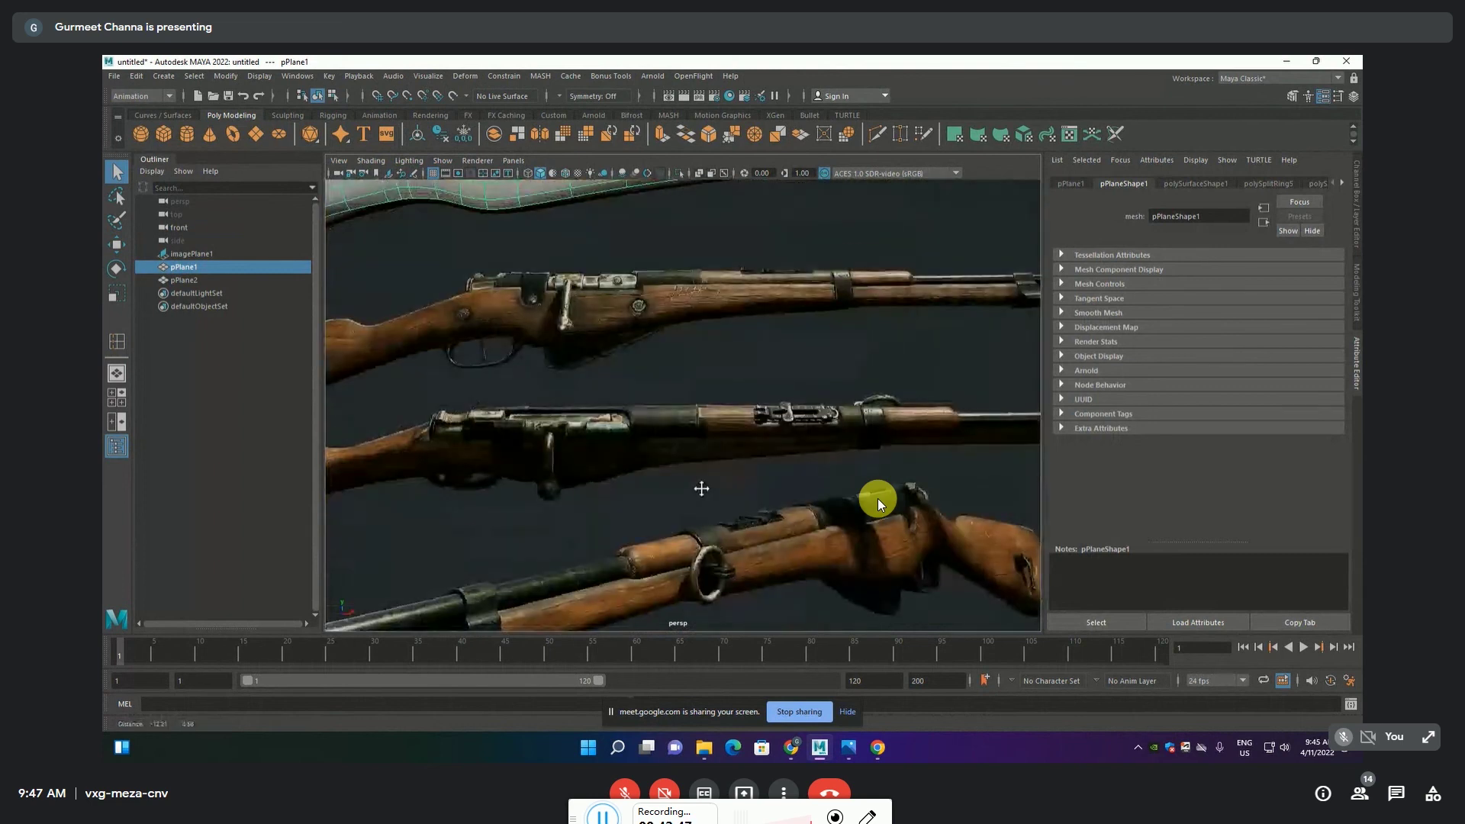
scroll(585, 282, up, 1)
scroll(529, 285, up, 1)
scroll(552, 433, up, 1)
alt+middle_drag(552, 434, 534, 419)
Toggle to the four-view layout and back to a zoomed-in single perspective view
key(space)
key(space)
key(space)
key(space)
key(space)
key(space)
alt+drag(826, 309, 743, 418)
scroll(743, 418, up, 2)
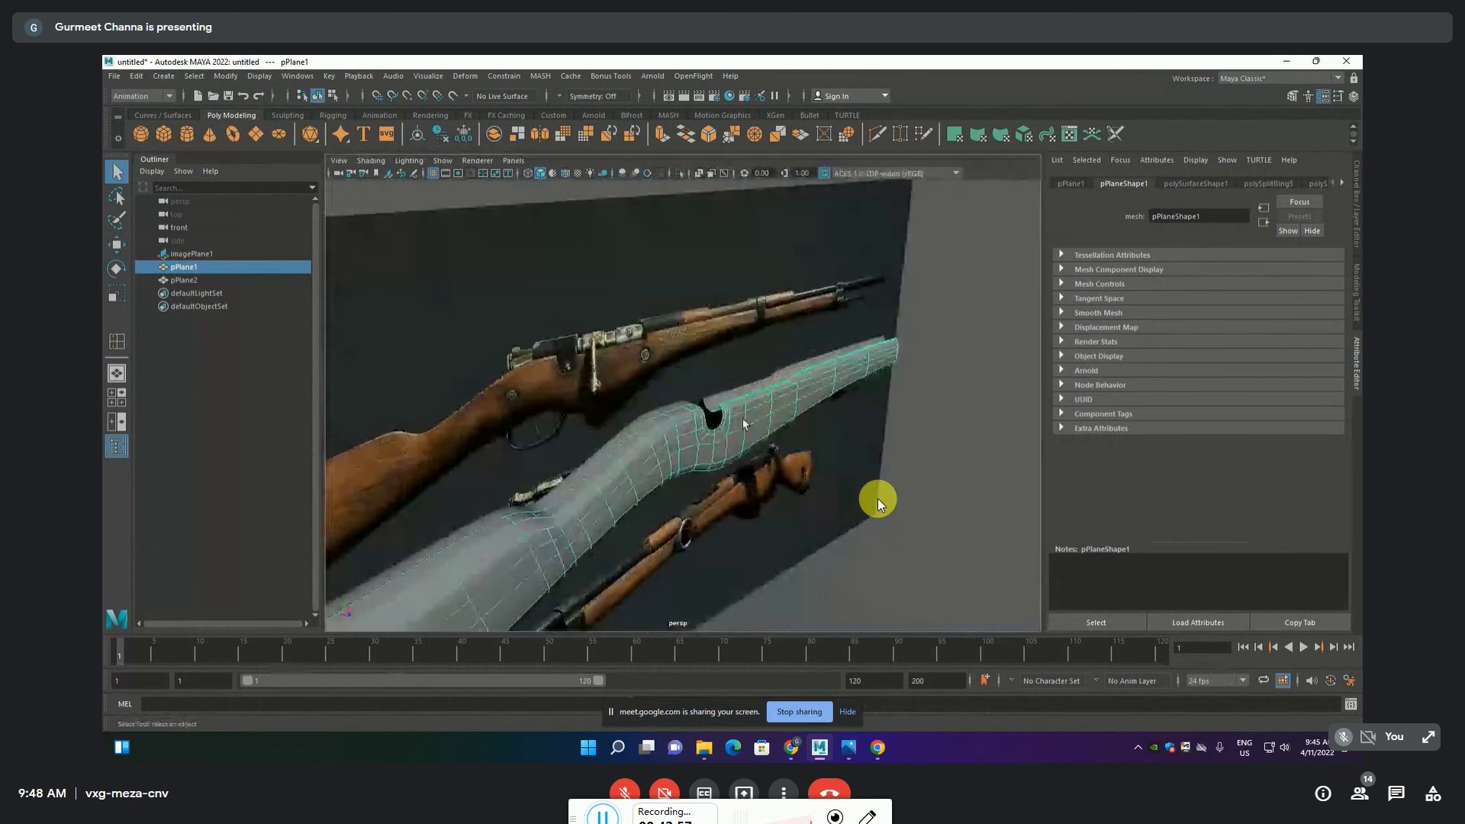
scroll(743, 418, up, 2)
scroll(756, 421, up, 2)
scroll(774, 427, up, 2)
In faceted edge mode, select and frame the edge loop around the hole's rim
key(1)
mouse_move(782, 488)
alt+mouse_down()
mouse_move(769, 504)
mouse_move(798, 414)
alt+mouse_up()
key(F9)
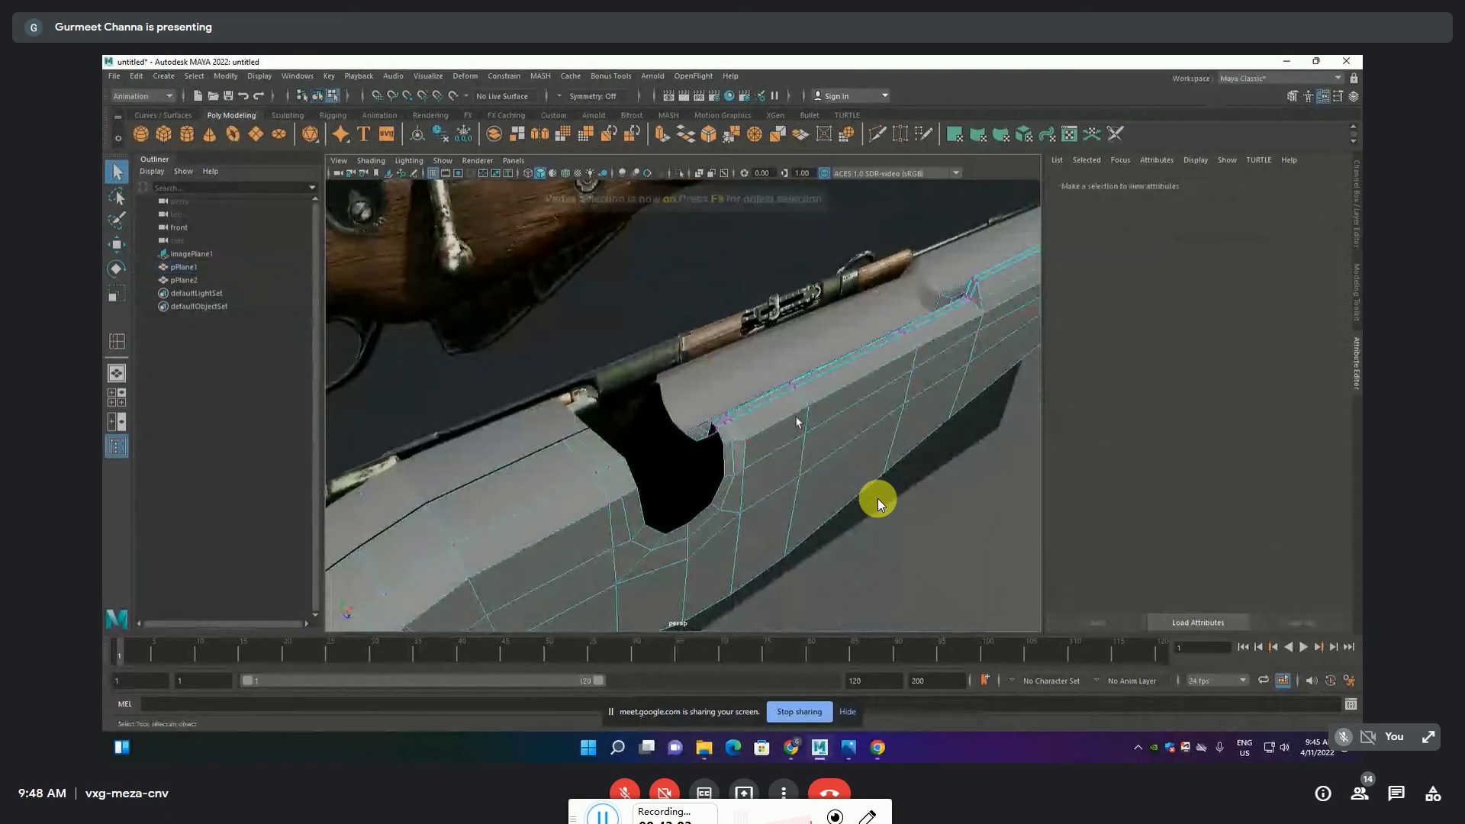
key(F10)
click(609, 441)
alt+drag(612, 445, 801, 569)
click(807, 574)
double_click(807, 574)
key(f)
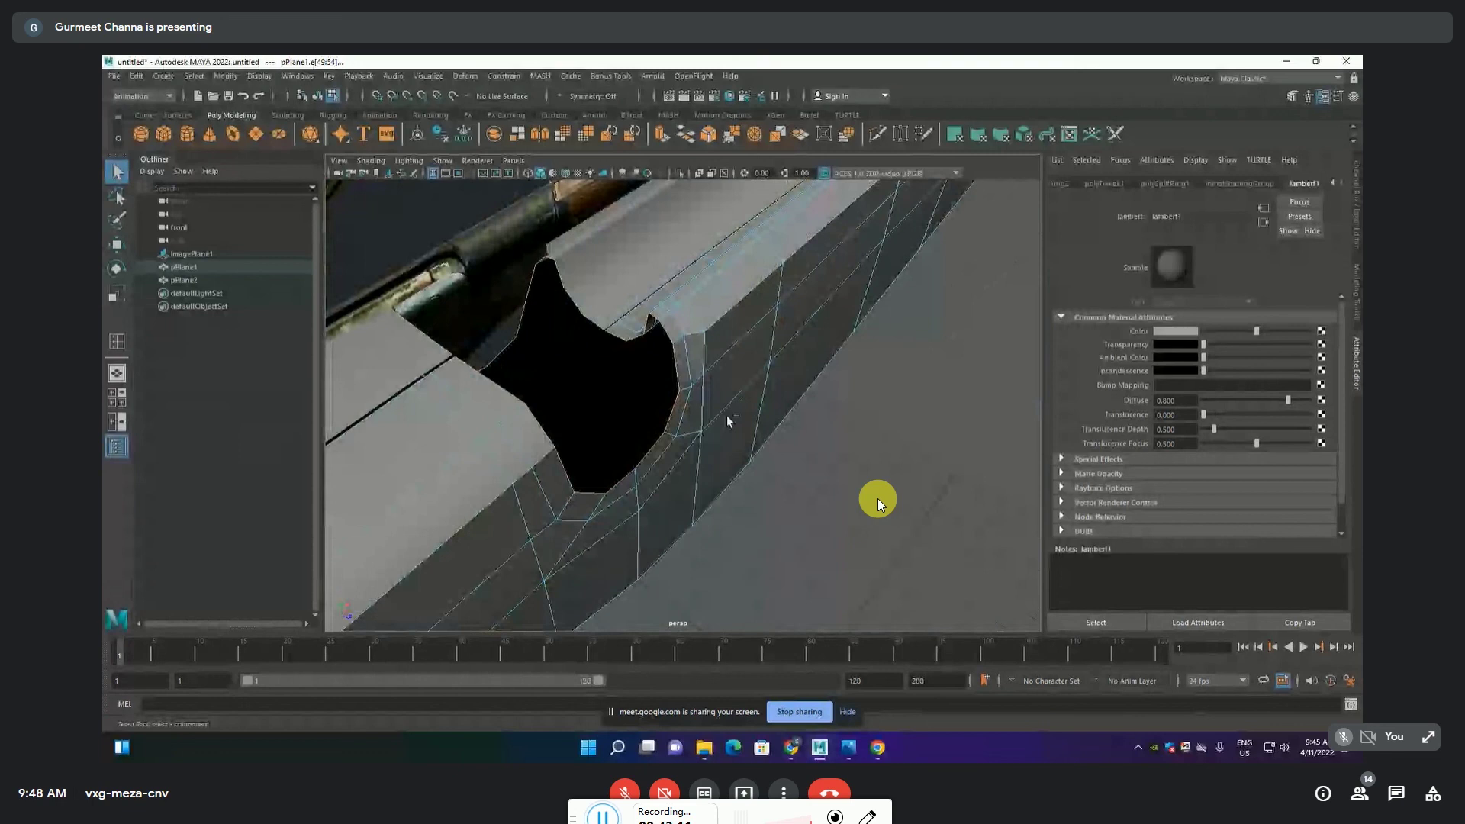
Extrude the rim edges with a thickness of -0.02
key(ctrl+e)
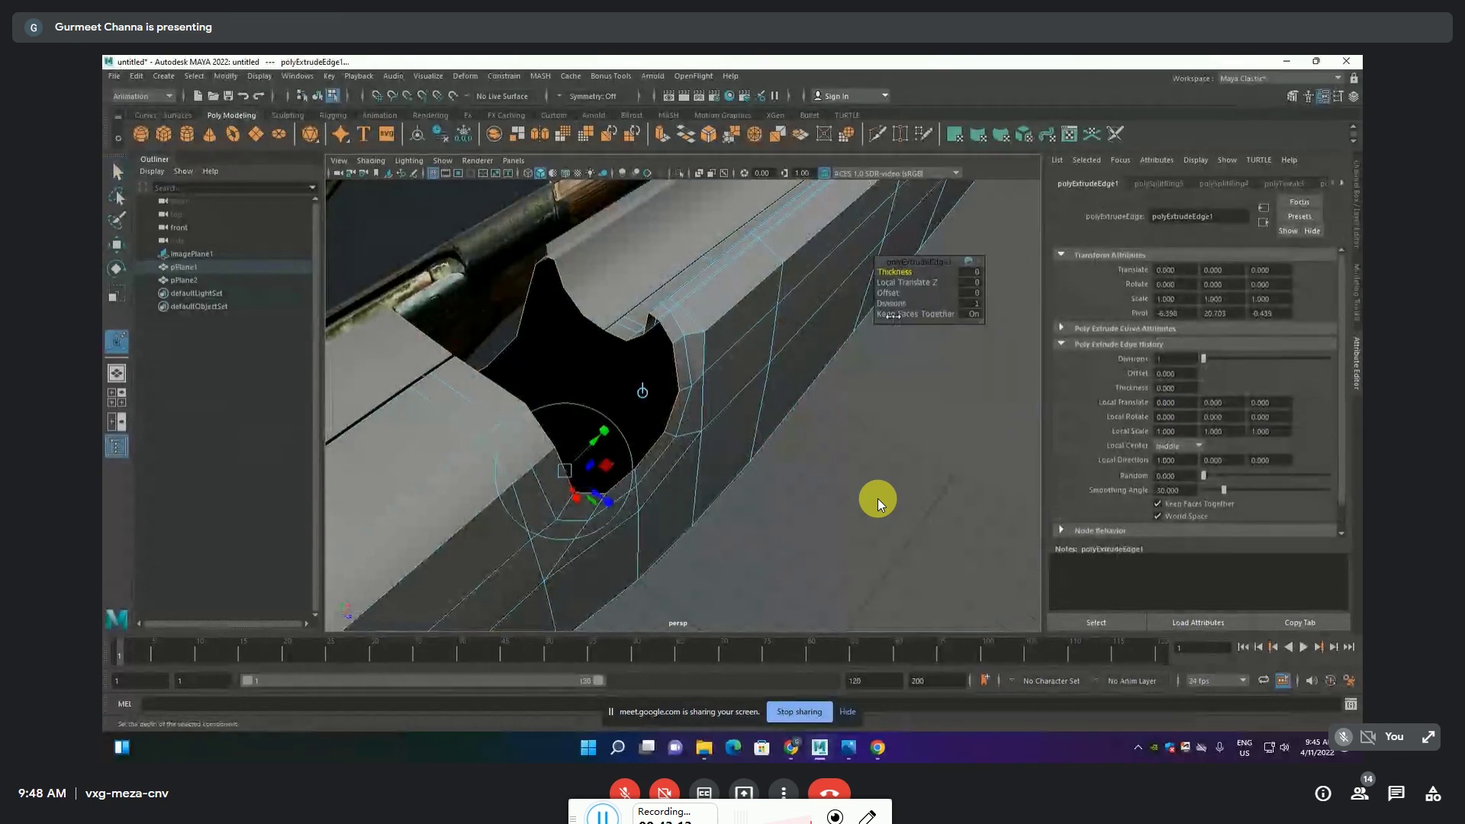
middle_drag(894, 272, 885, 271)
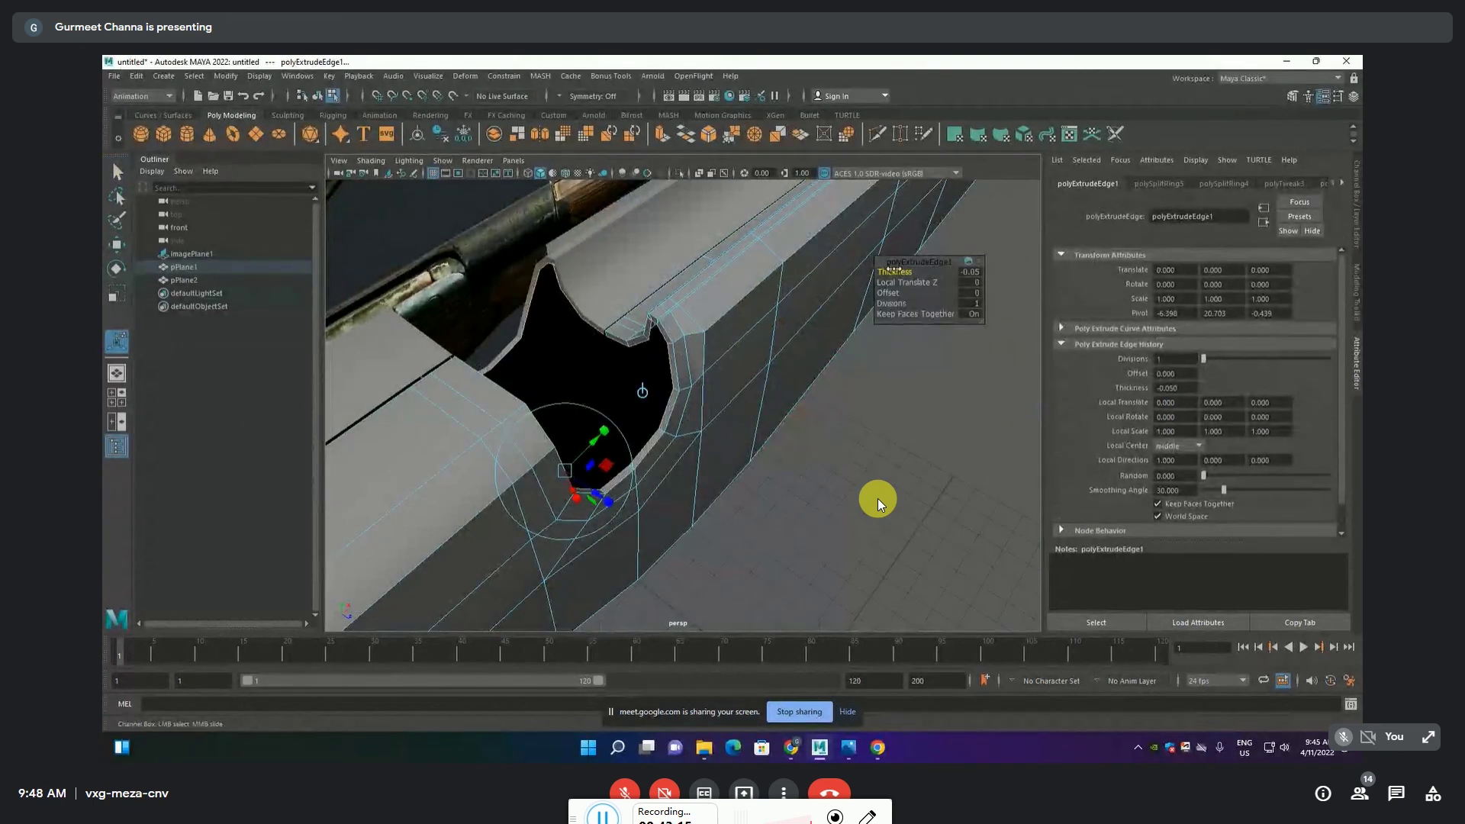
middle_drag(893, 271, 895, 270)
middle_drag(877, 504, 875, 504)
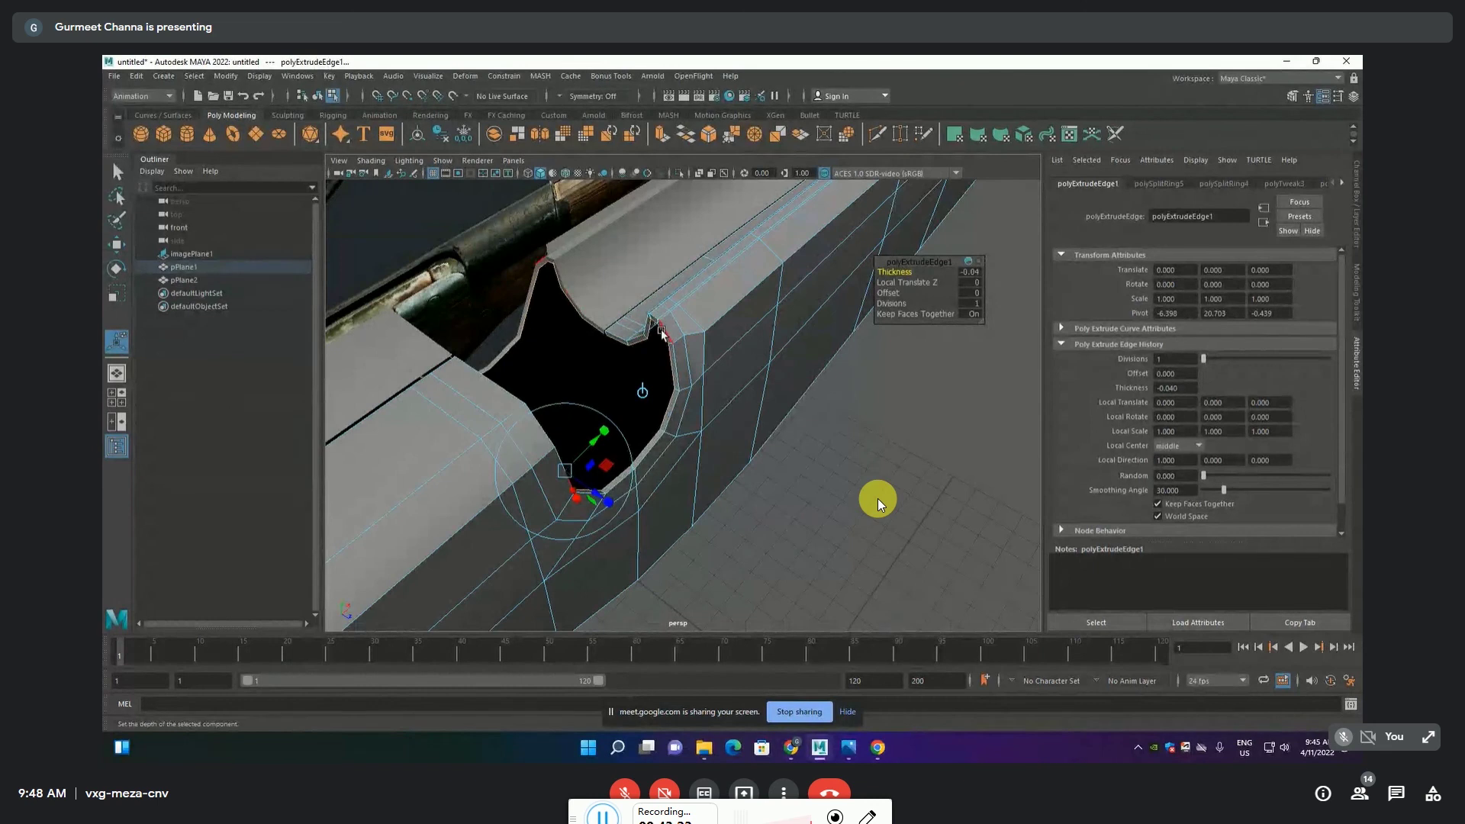
click(907, 456)
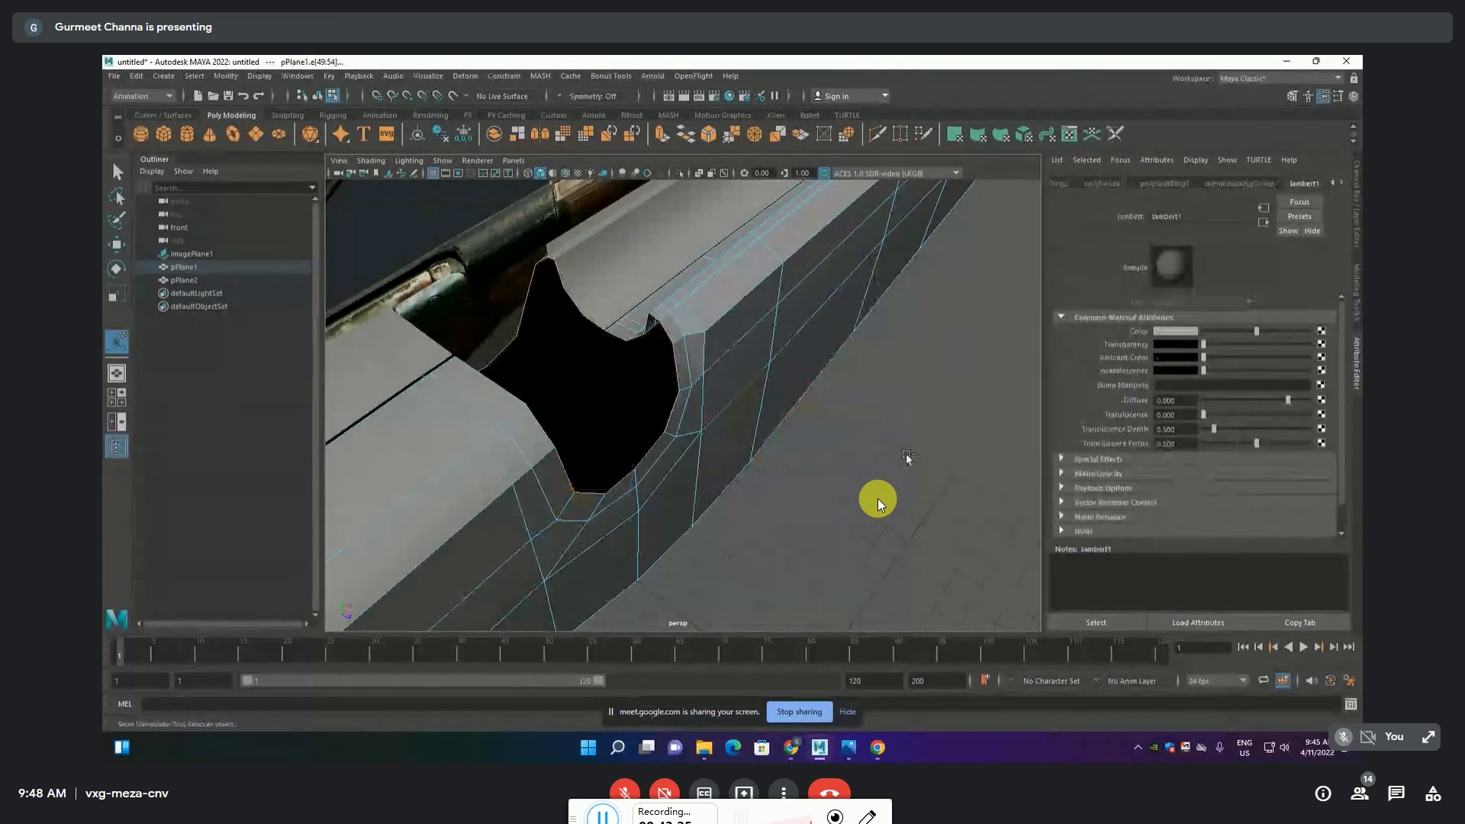
Inspect the rim close up, picking bevel edges and stepping back through earlier camera views
key(f)
alt+drag(695, 292, 697, 324)
click(603, 350)
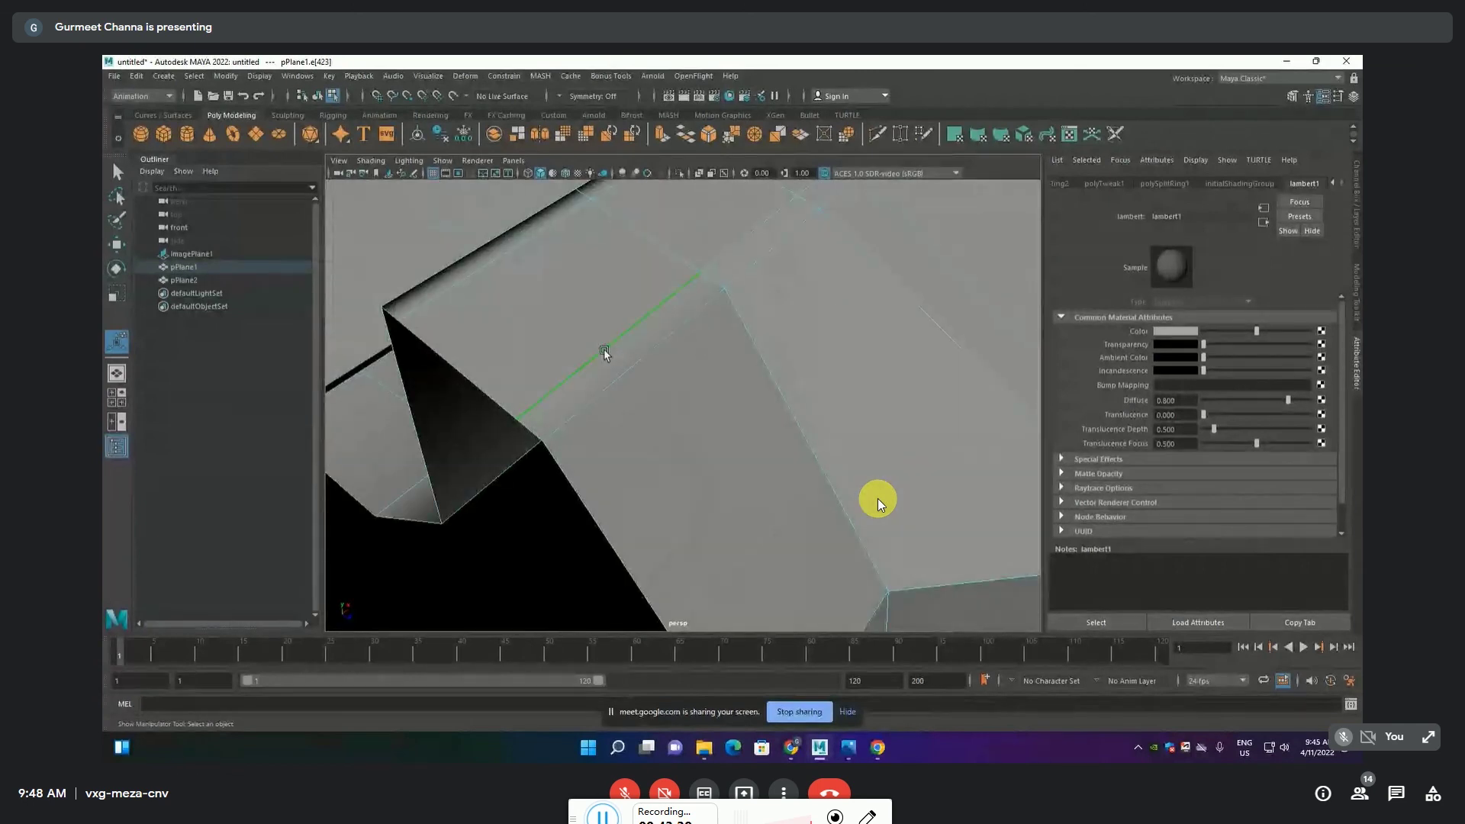
shift+click(482, 268)
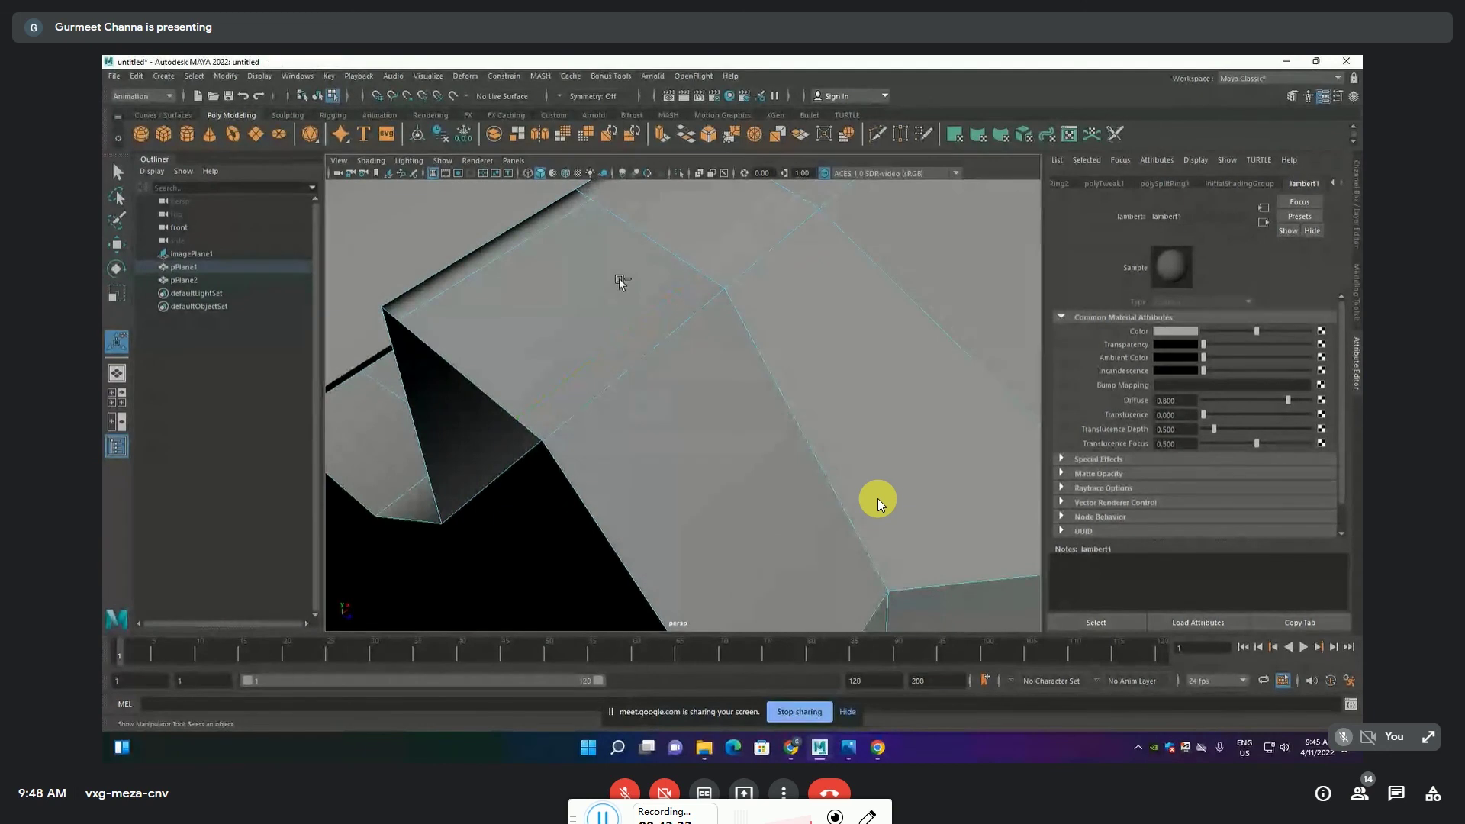
key(ctrl+z)
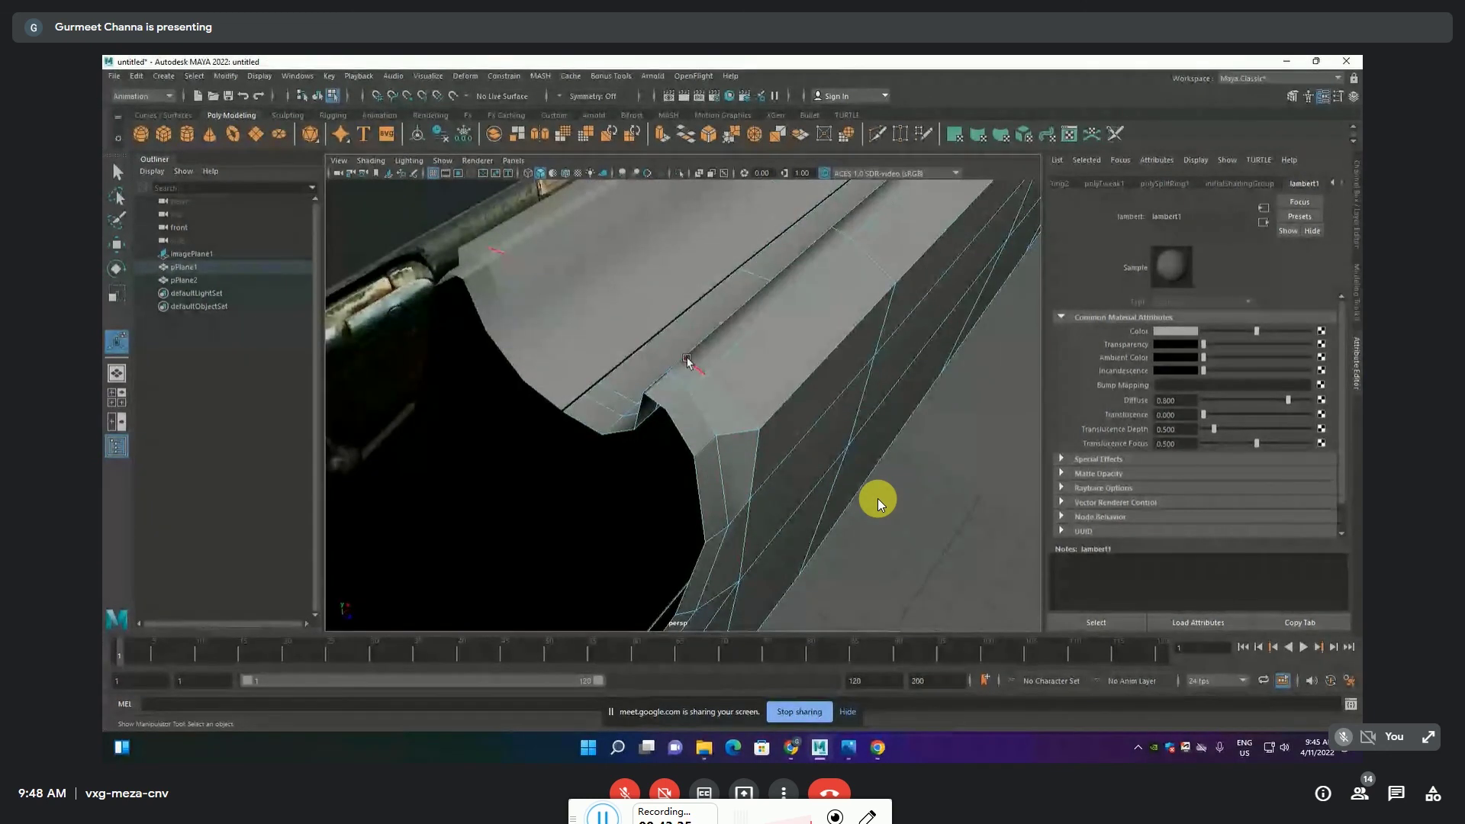
key(ctrl+z)
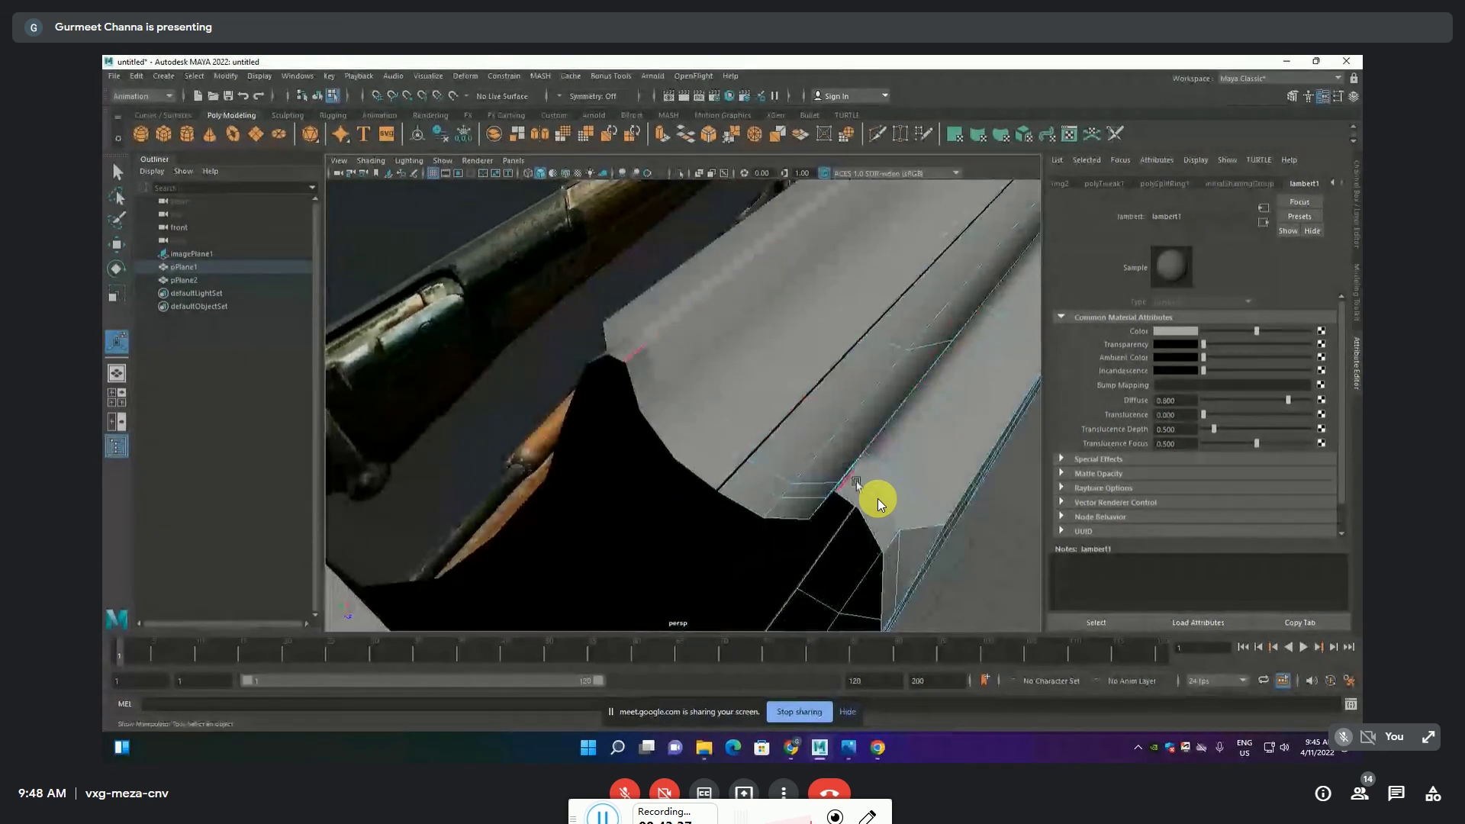
key(ctrl+z)
key(ctrl+z)
key(ctrl+z)
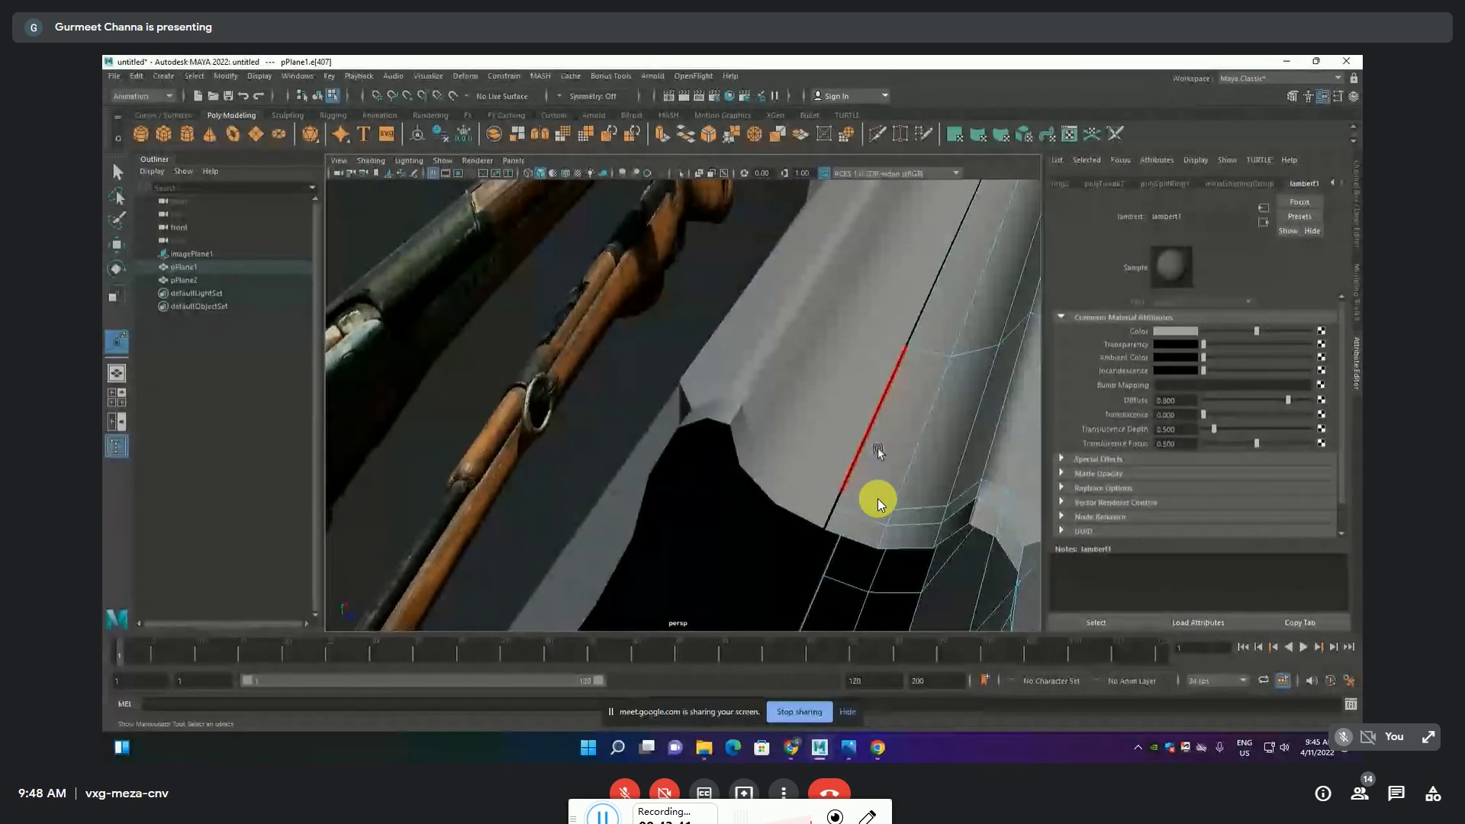
Reselect the edge loop around the hole's top rim and orbit around it
alt+drag(878, 446, 809, 369)
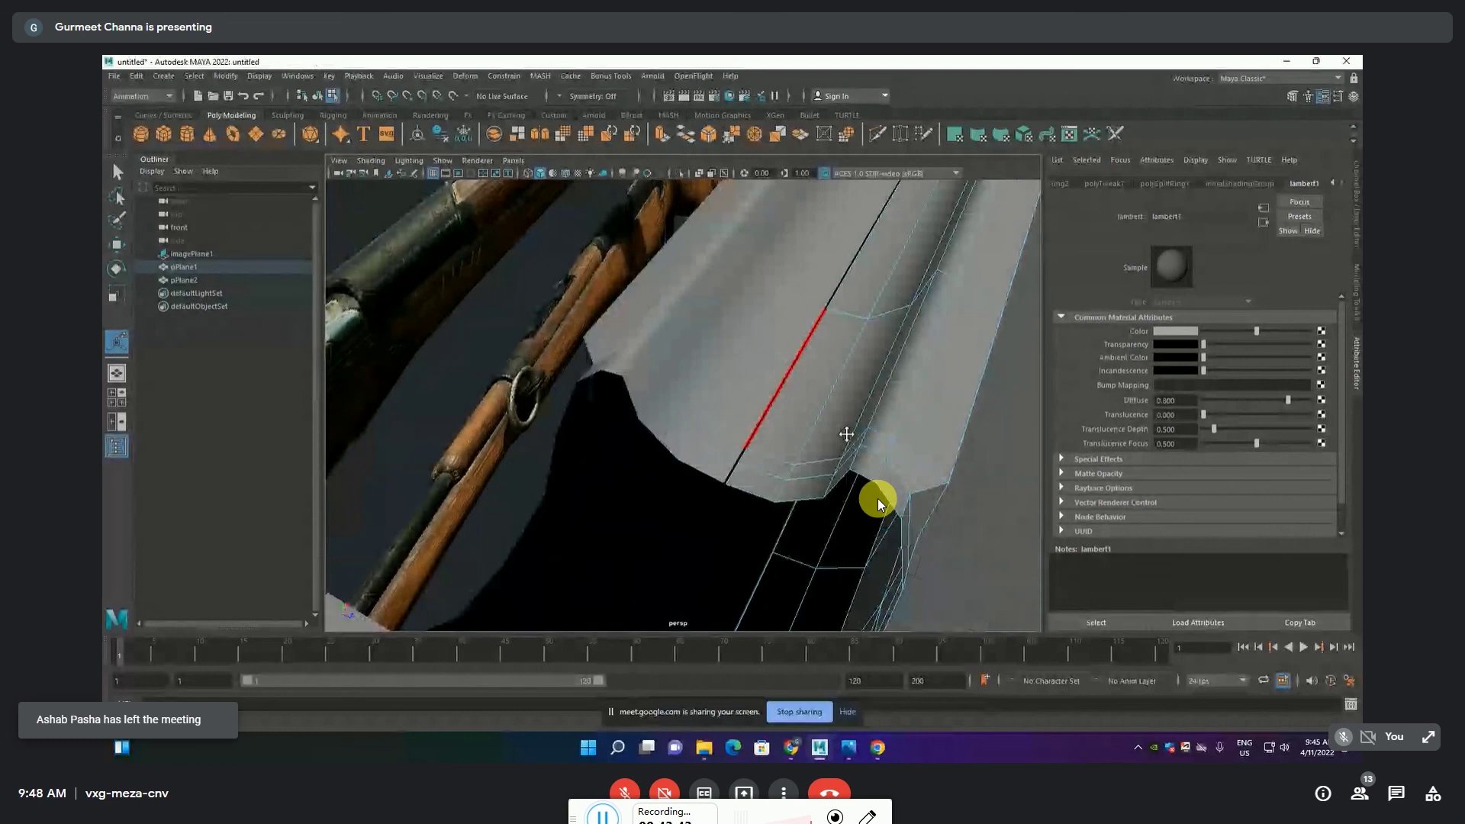
click(615, 261)
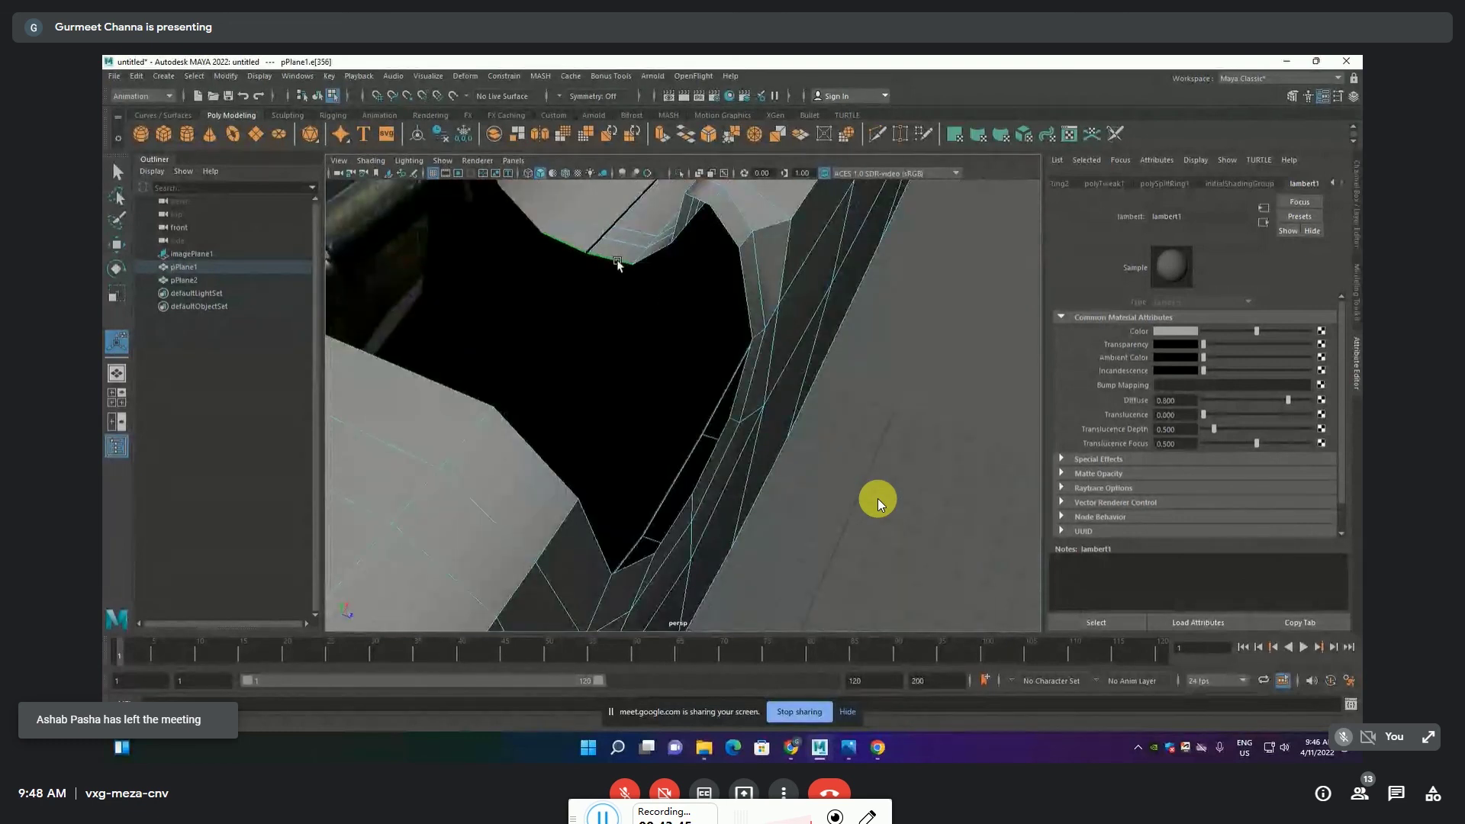
scroll(563, 416, down, 3)
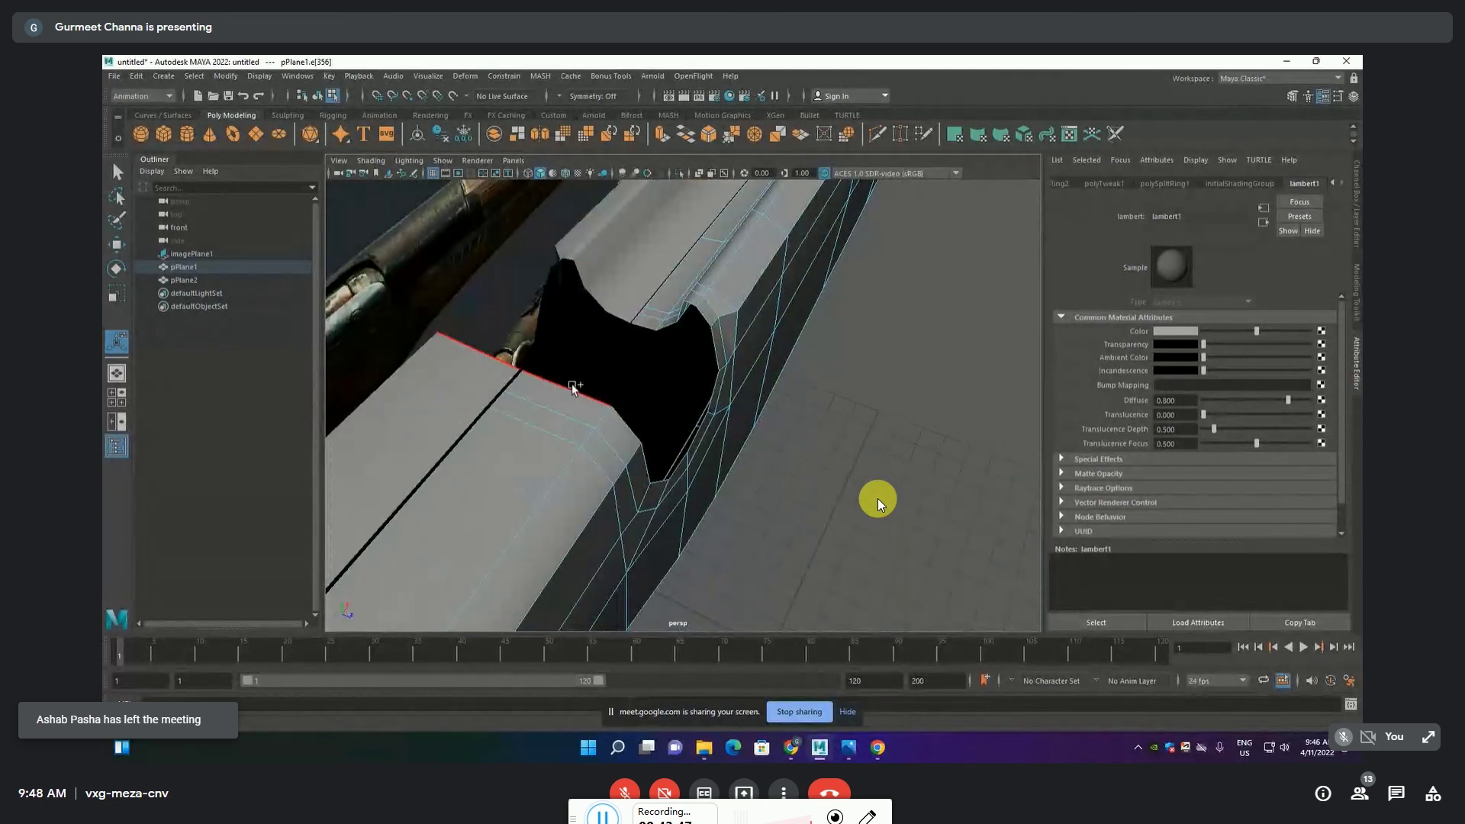
double_click(574, 388)
scroll(670, 368, up, 3)
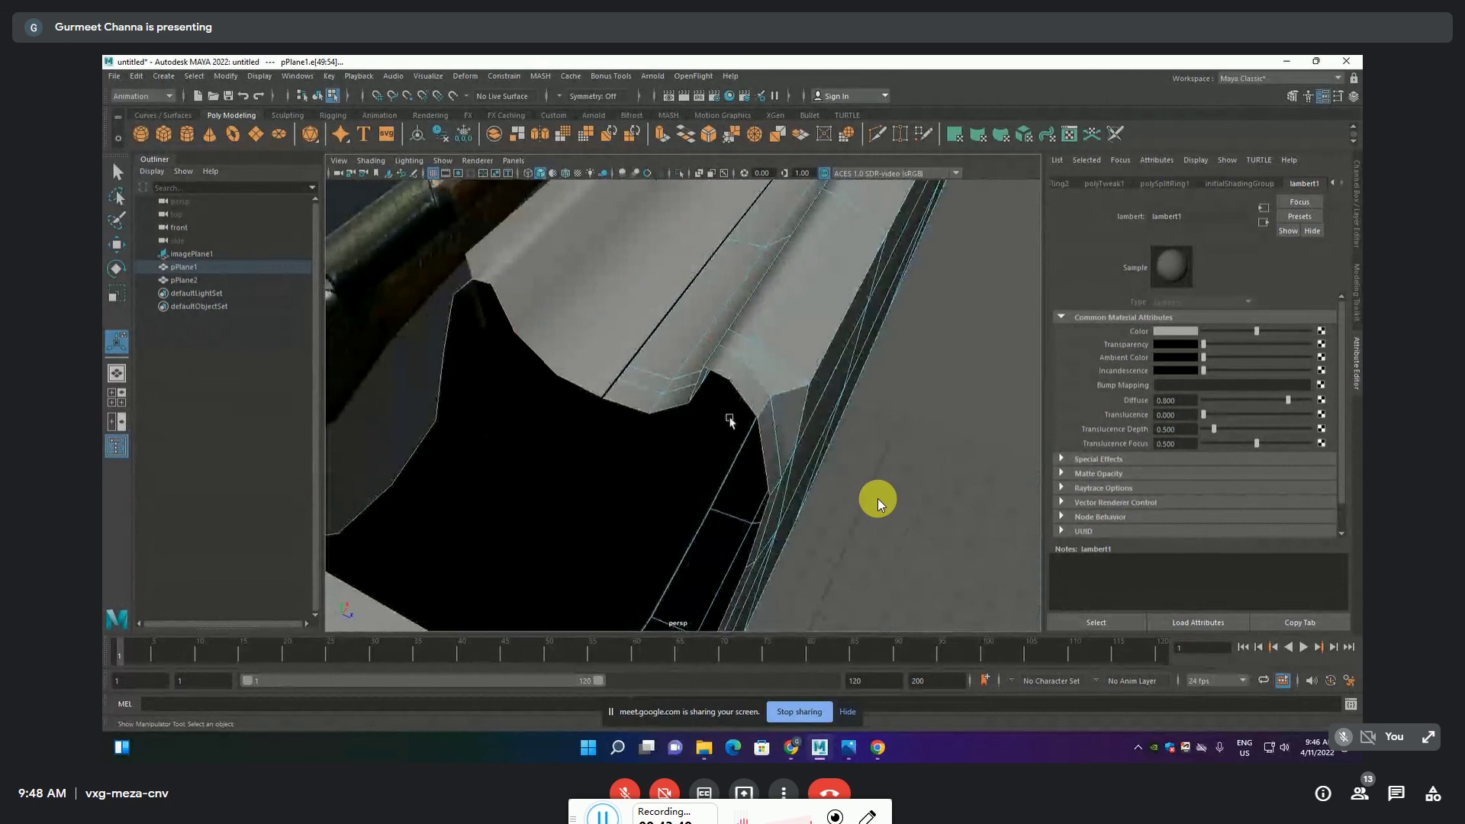
alt+drag(729, 420, 719, 415)
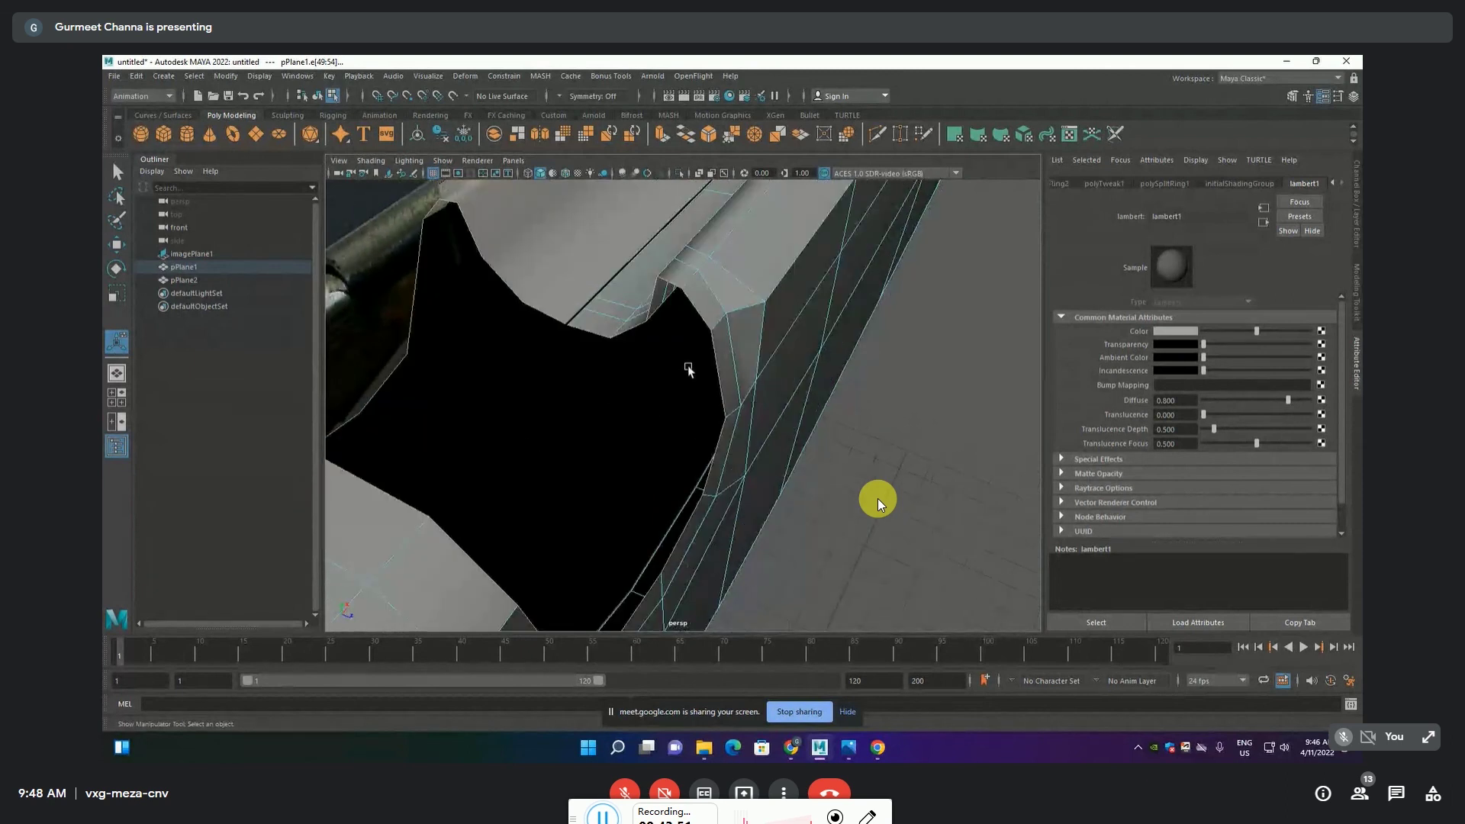
Extrude the rim edges inward to a thickness of about -0.17 and finish the extrusion
key(ctrl+e)
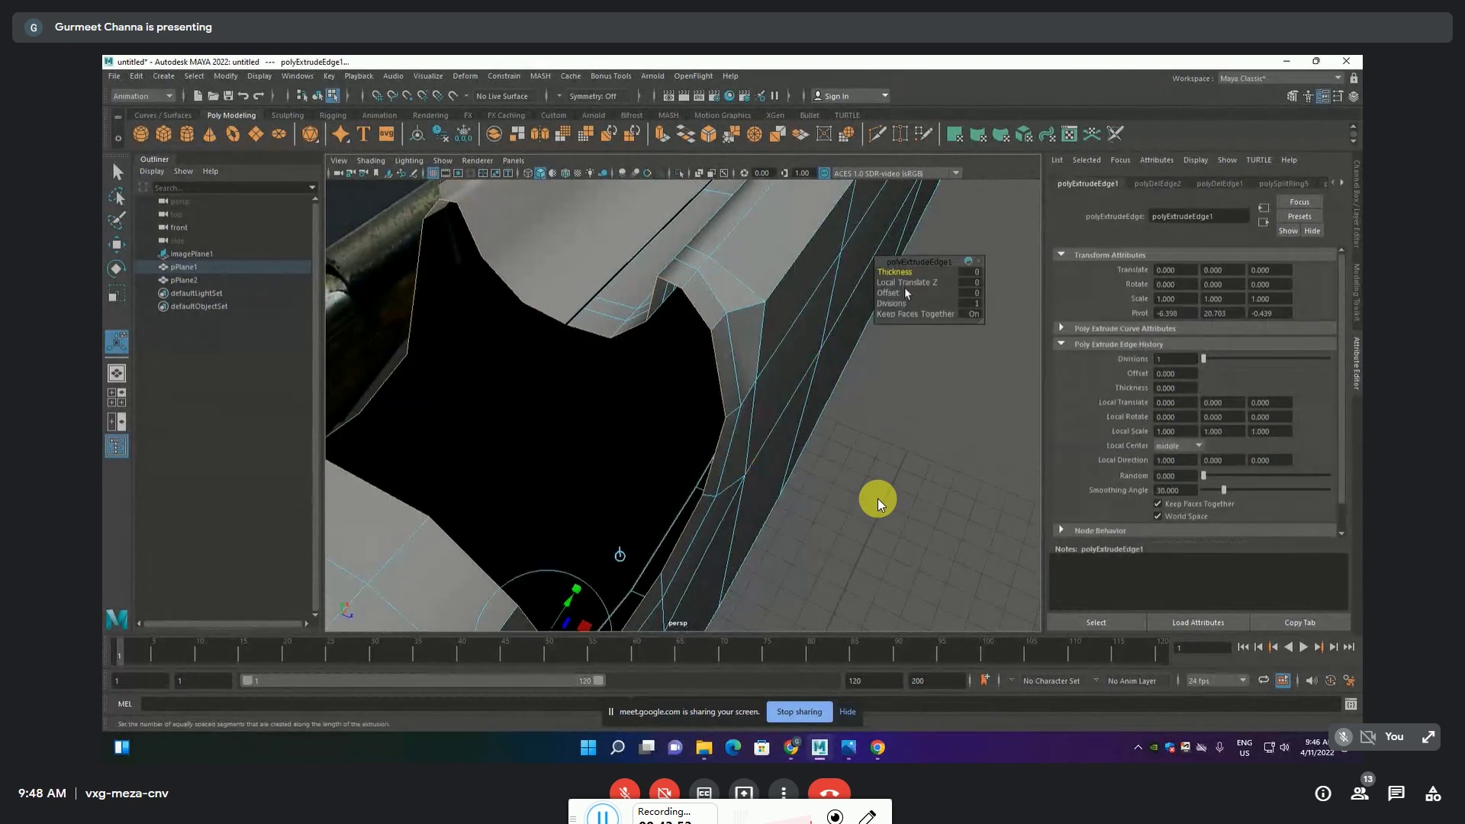
middle_drag(879, 504, 878, 504)
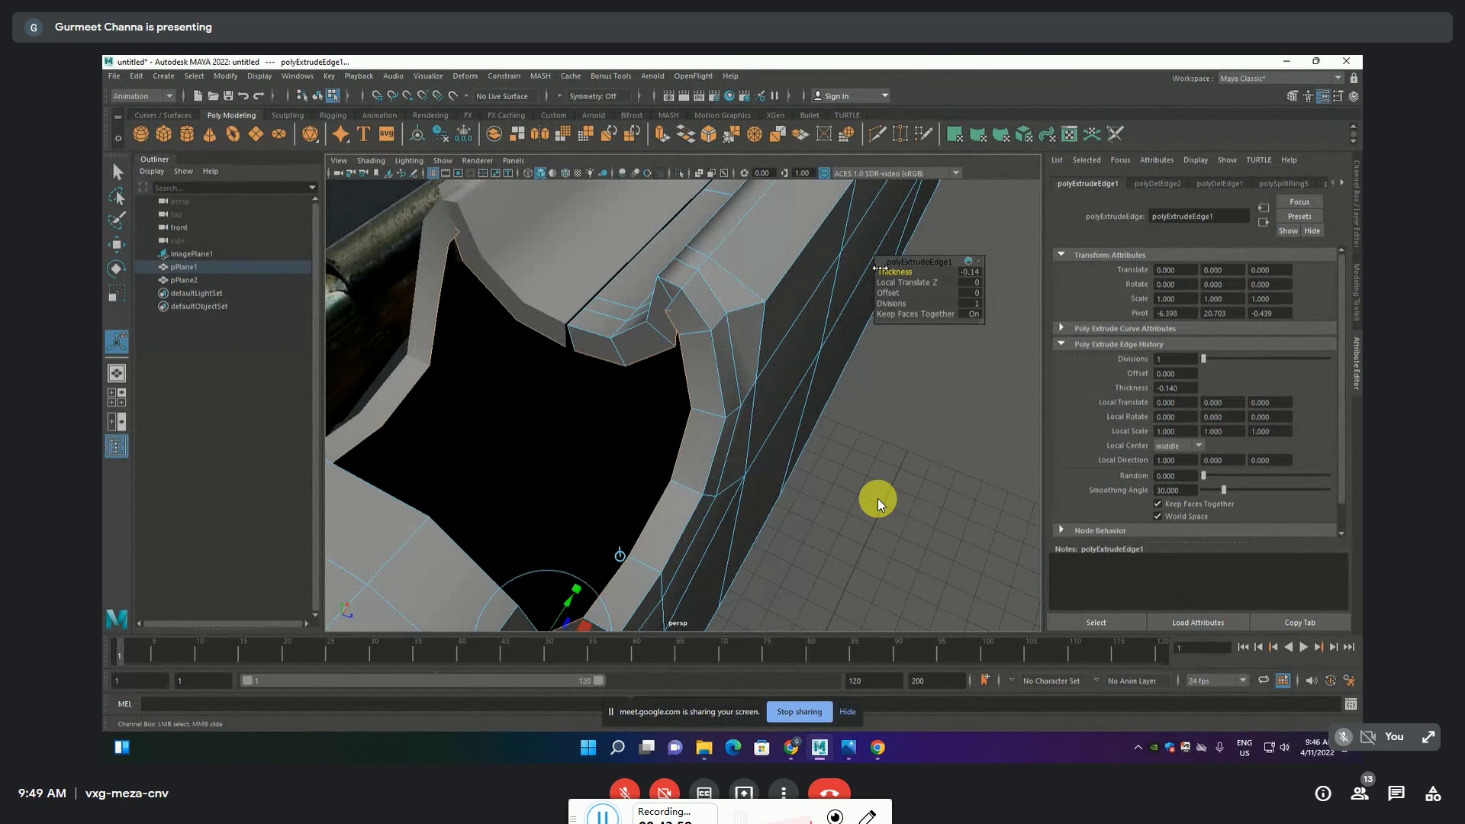
middle_drag(878, 504, 878, 504)
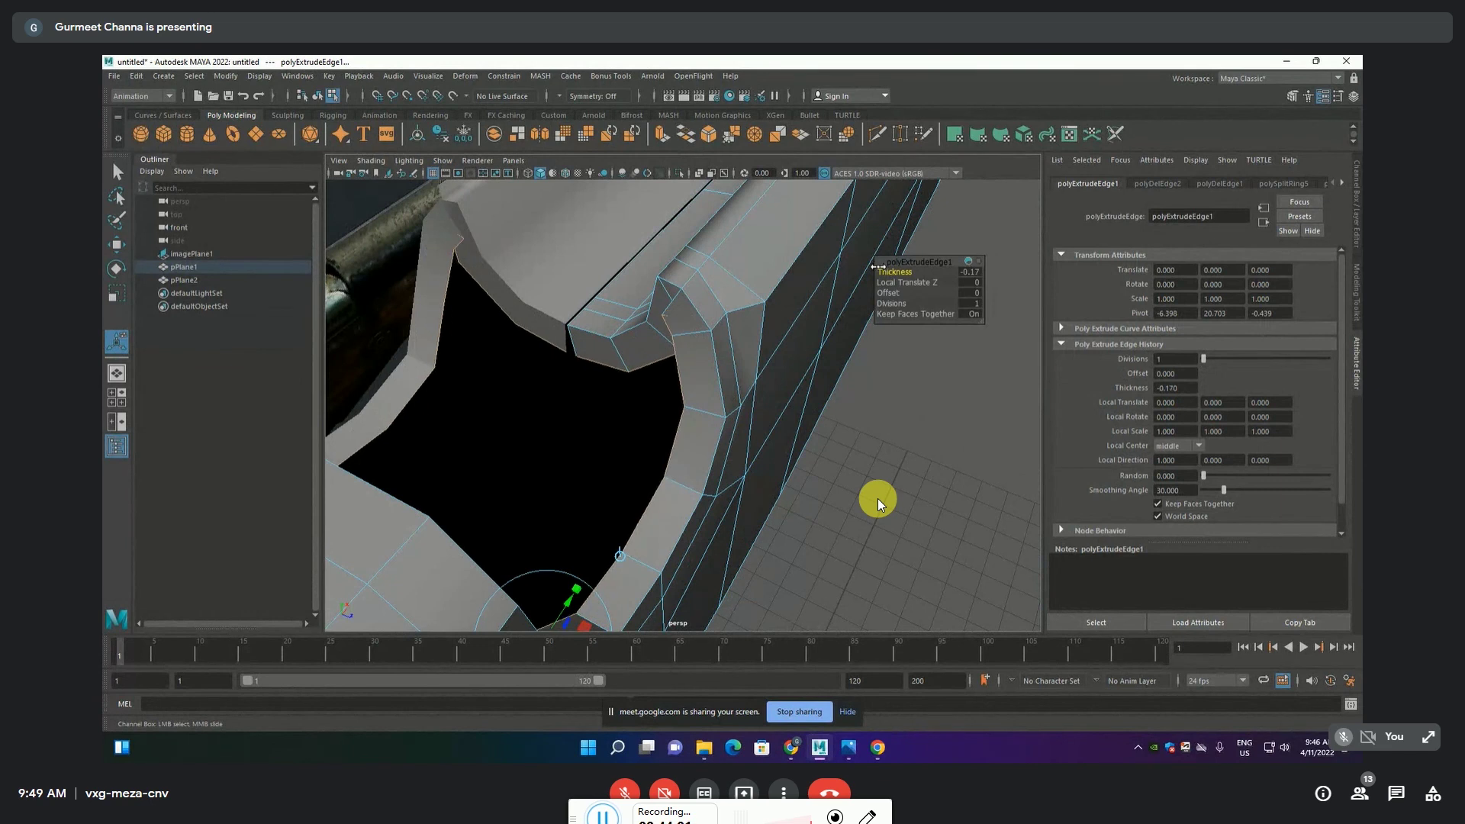
click(867, 437)
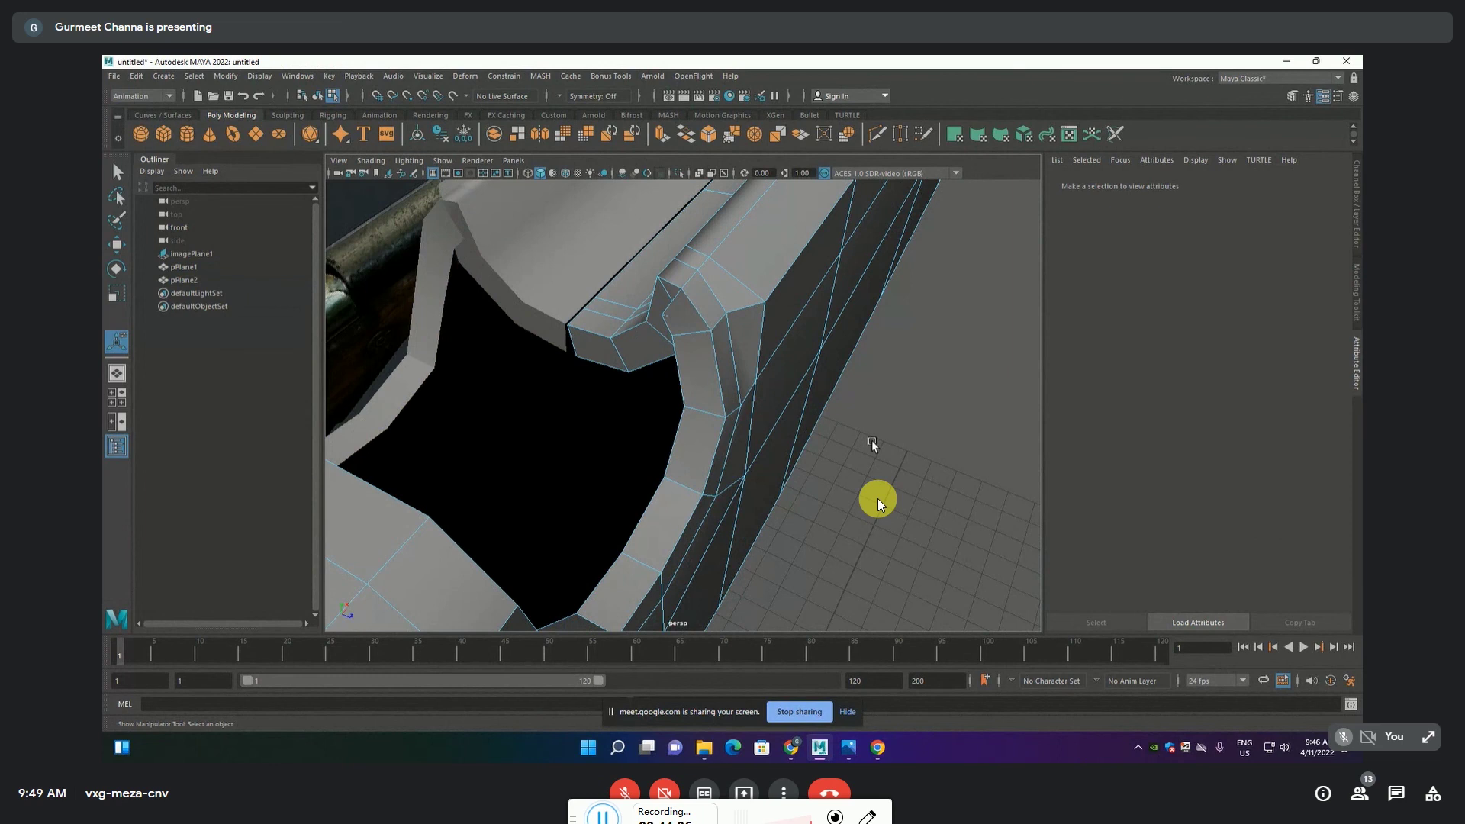
scroll(683, 319, down, 1)
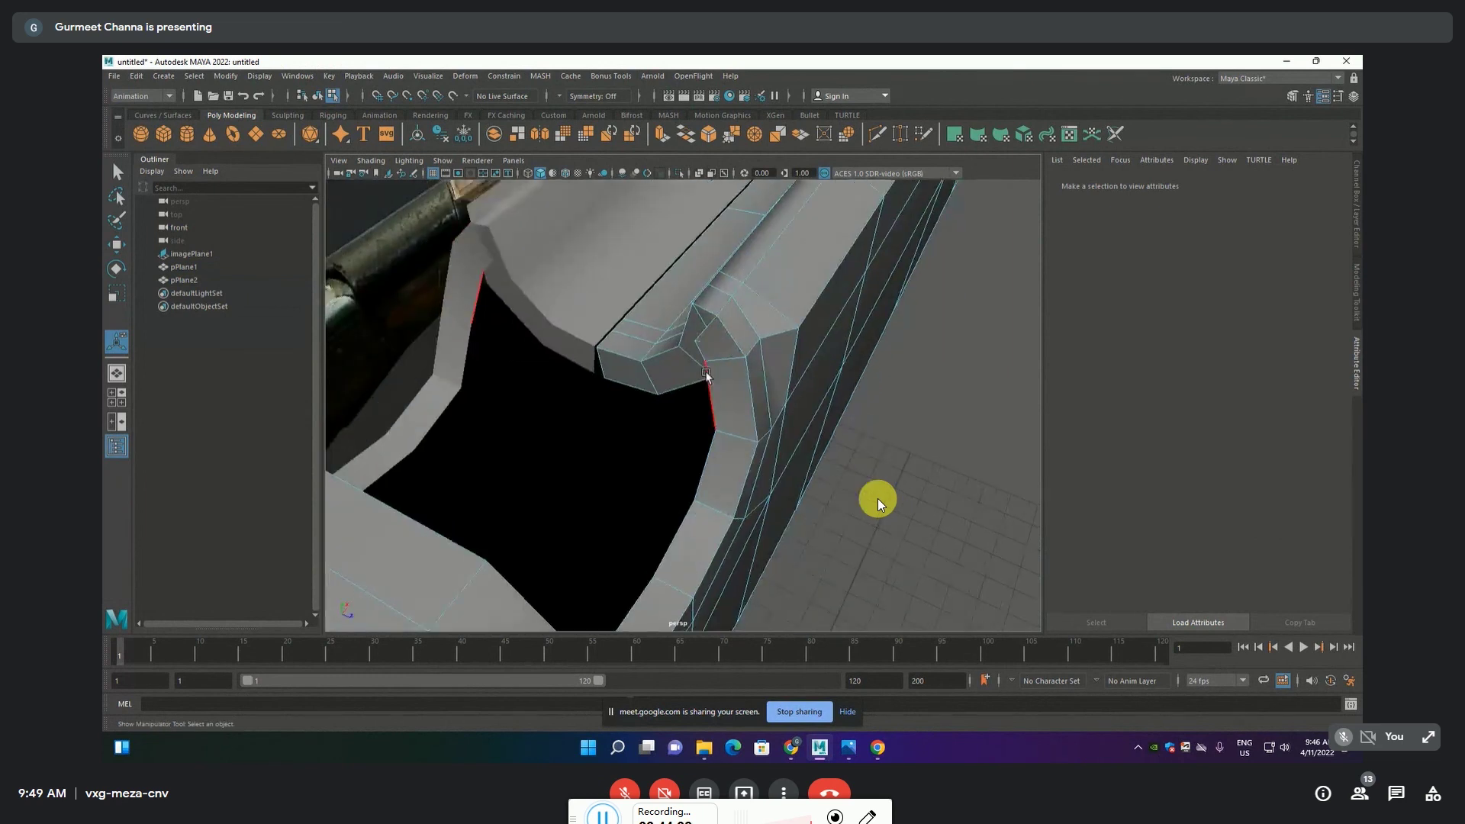
key(F9)
Move the hole's corner vertices up, down and left along X to reshape the corner
click(696, 345)
key(f)
alt+drag(838, 391, 773, 405)
key(w)
drag(727, 373, 760, 348)
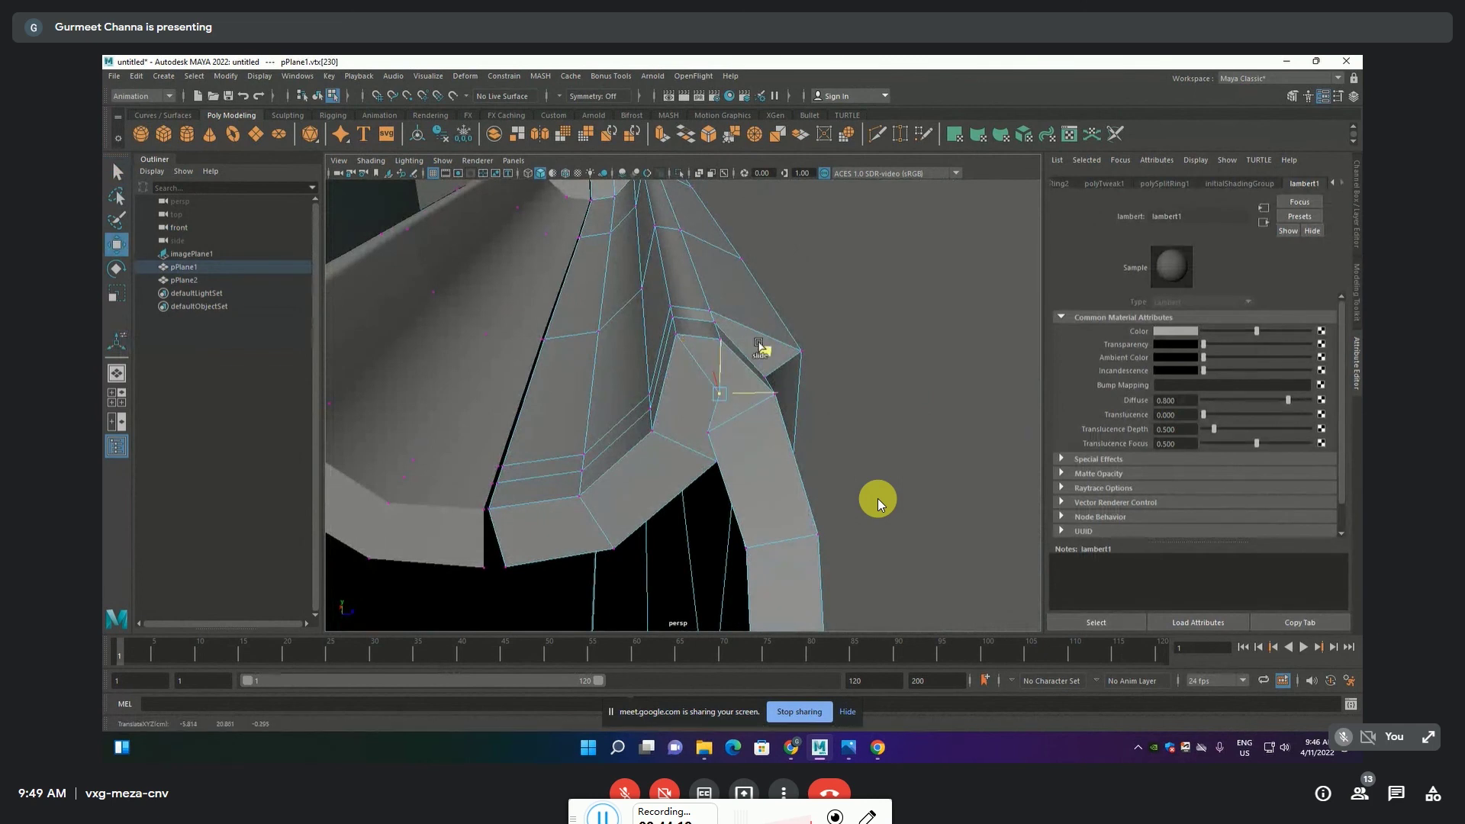
drag(720, 393, 734, 431)
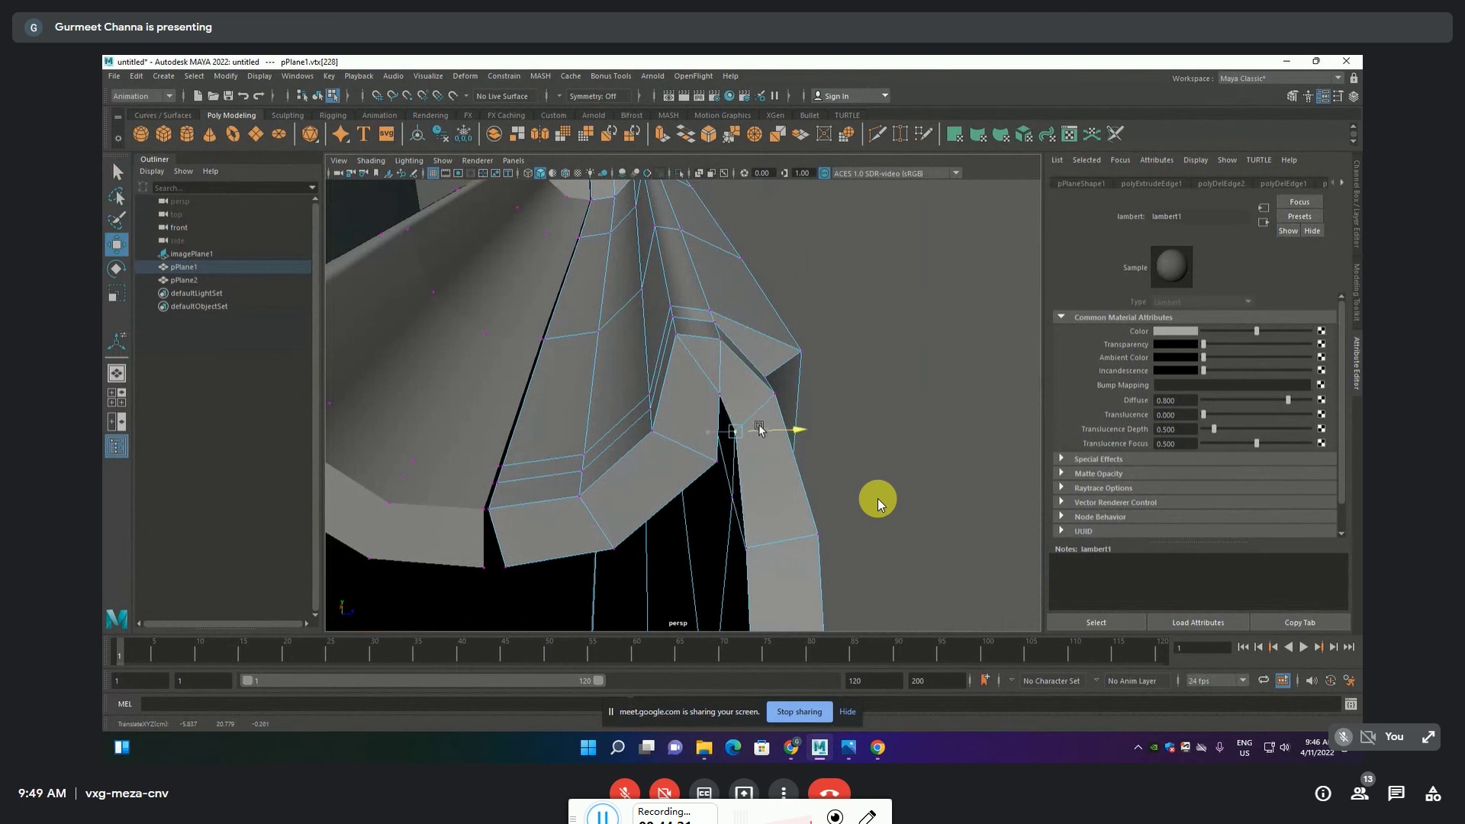
click(718, 395)
click(732, 398)
drag(733, 400, 731, 397)
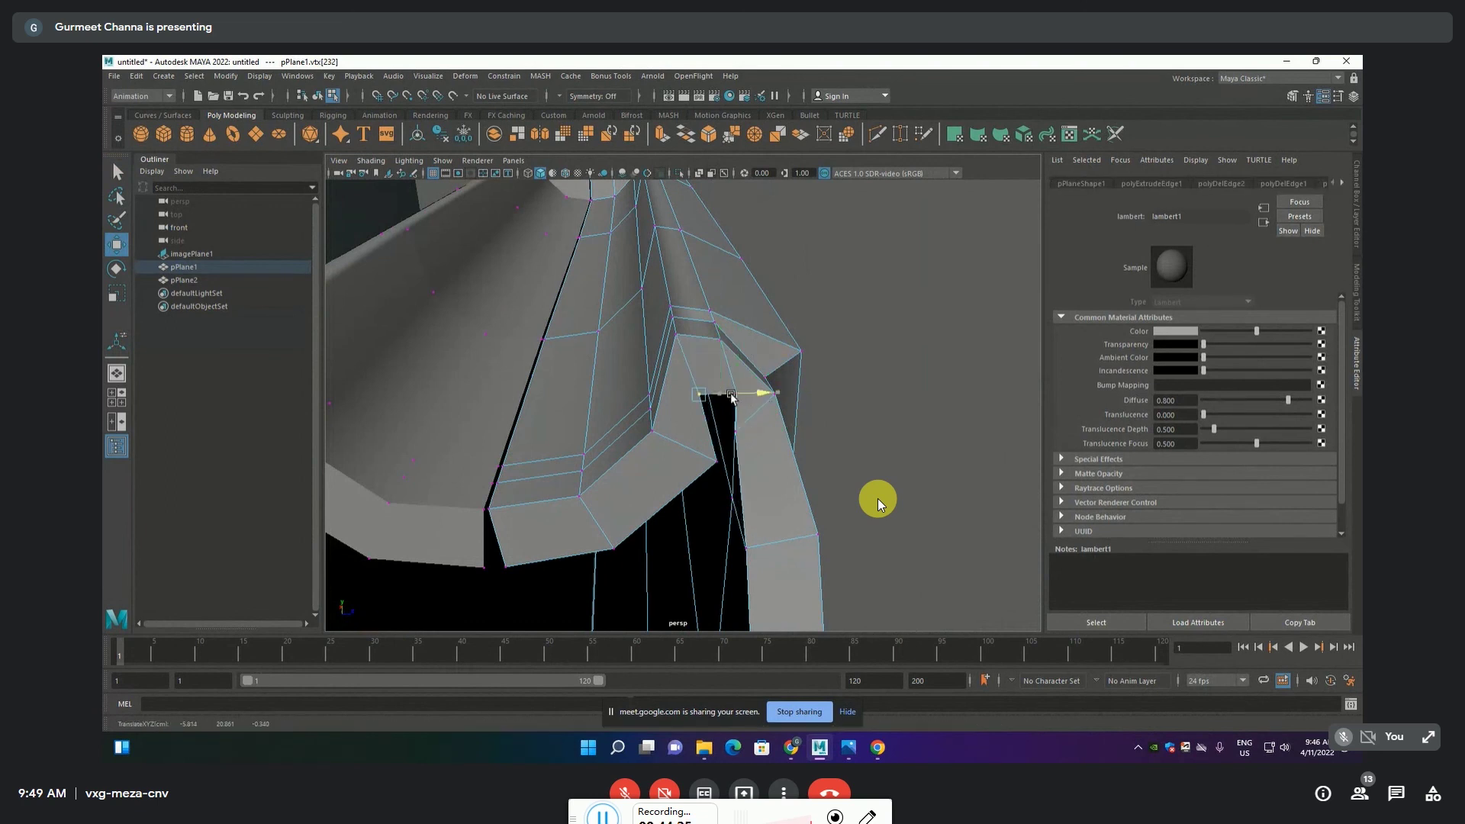
key(ctrl+z)
key(ctrl+z)
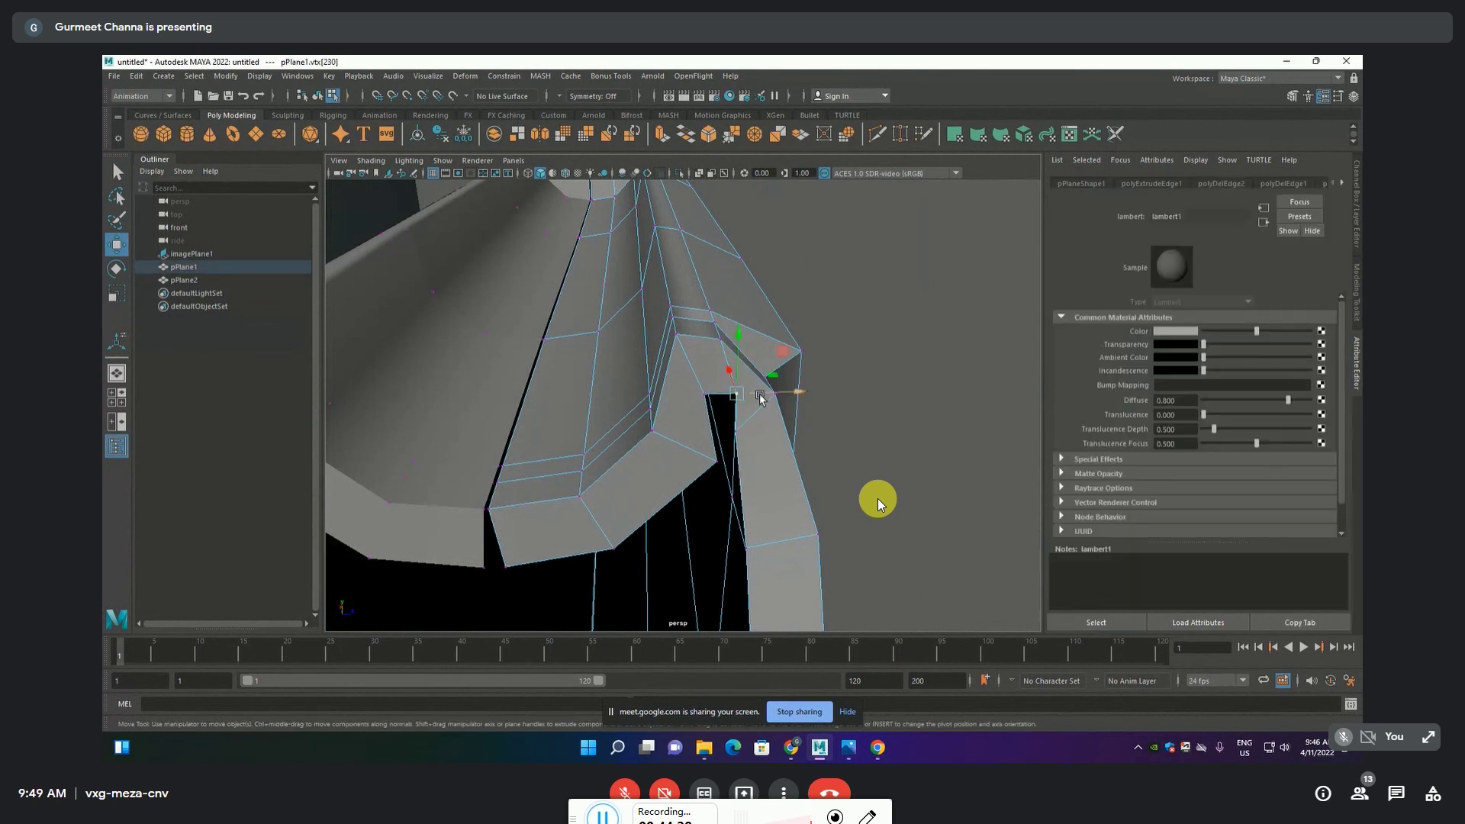
drag(761, 397, 750, 396)
Reposition the vertices beside the gap and at the lower corner, then view the whole stock
click(733, 458)
shift+middle_drag(759, 428, 744, 418)
click(780, 437)
click(731, 432)
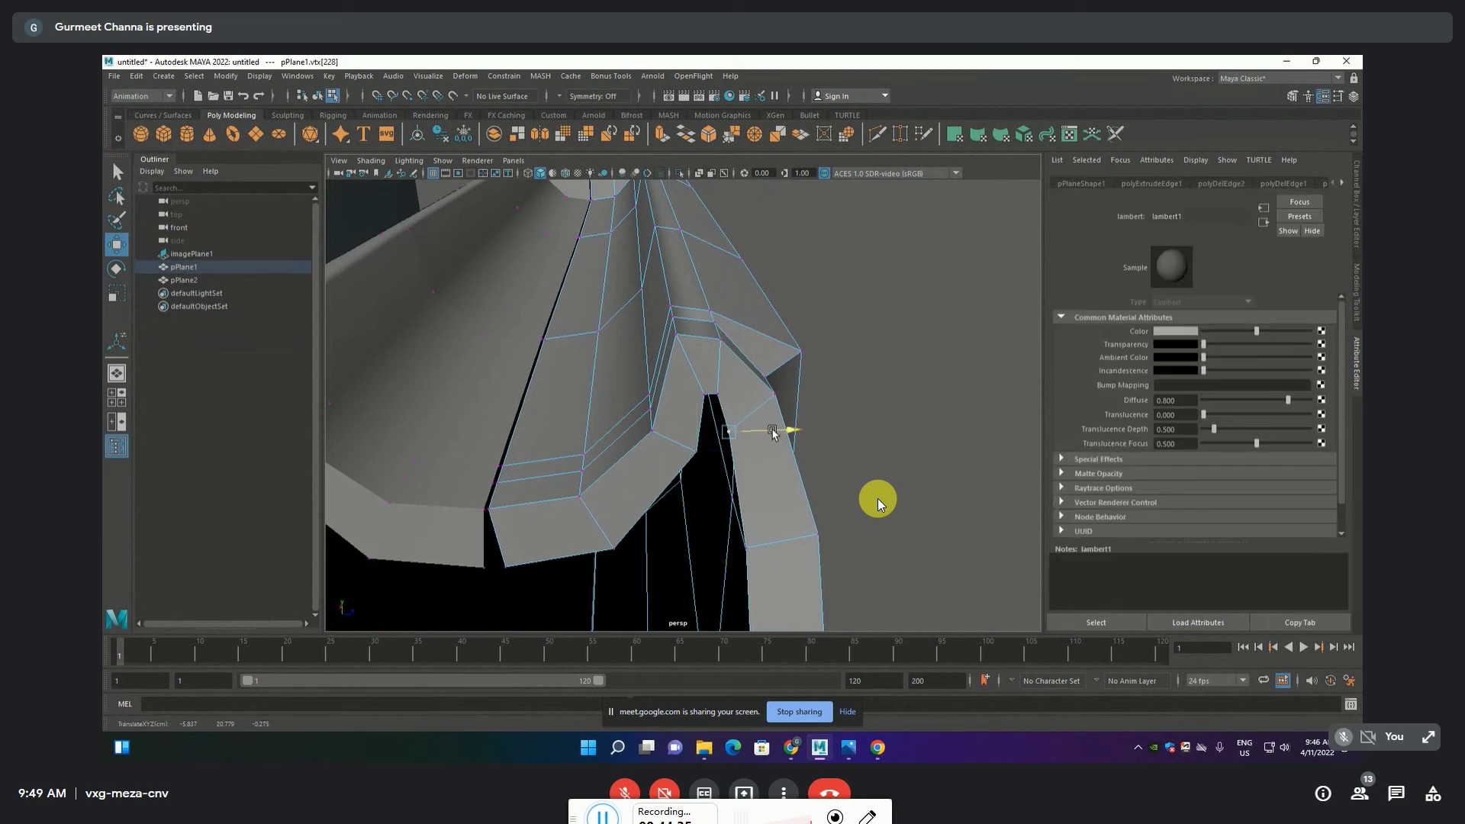
drag(773, 433, 767, 433)
click(879, 430)
mouse_move(860, 454)
alt+mouse_down()
mouse_move(822, 475)
mouse_move(849, 463)
alt+mouse_up()
click(553, 534)
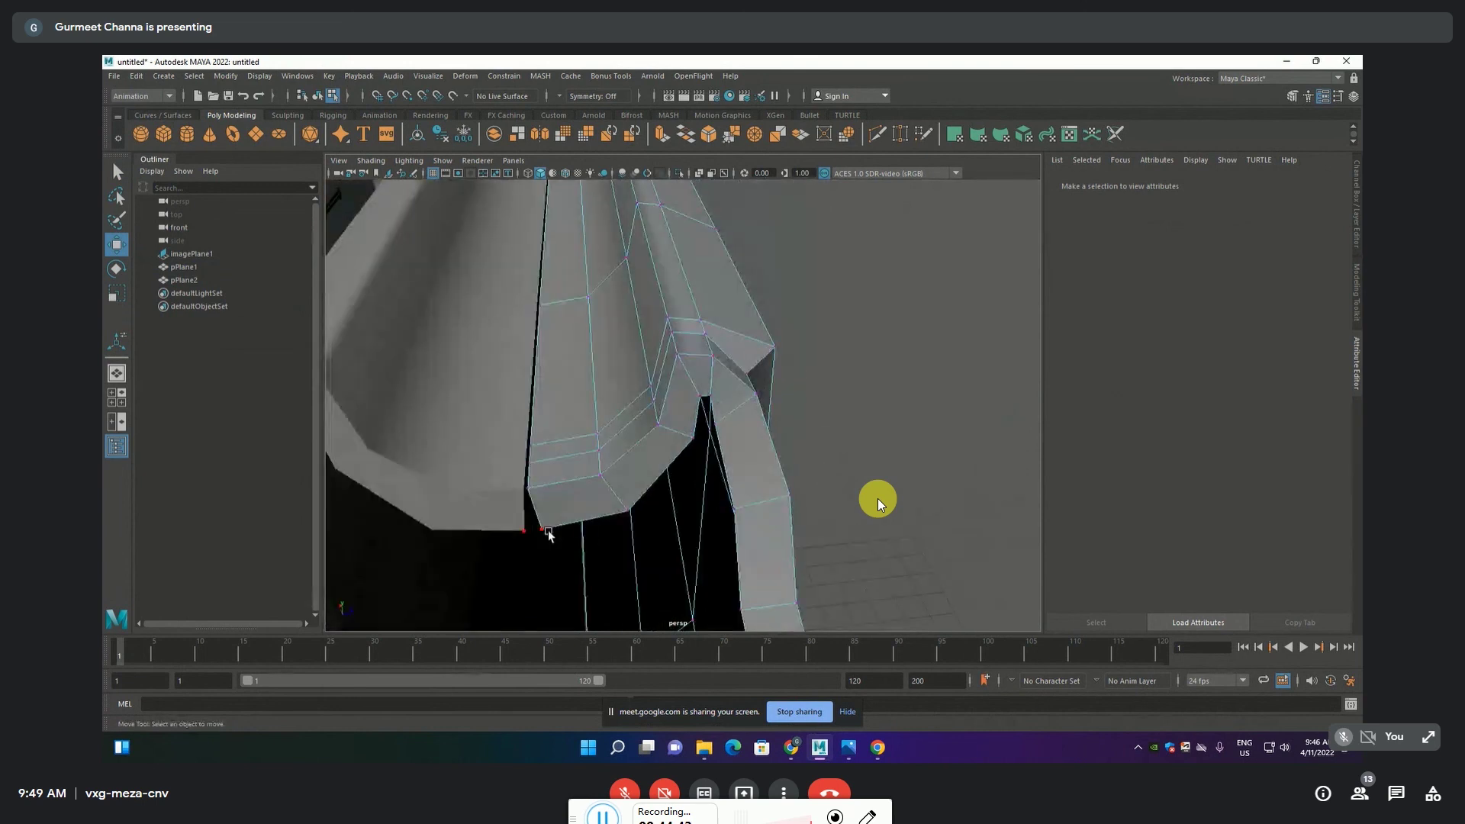
mouse_move(553, 534)
mouse_down()
mouse_move(716, 485)
mouse_move(602, 467)
mouse_move(729, 456)
mouse_up()
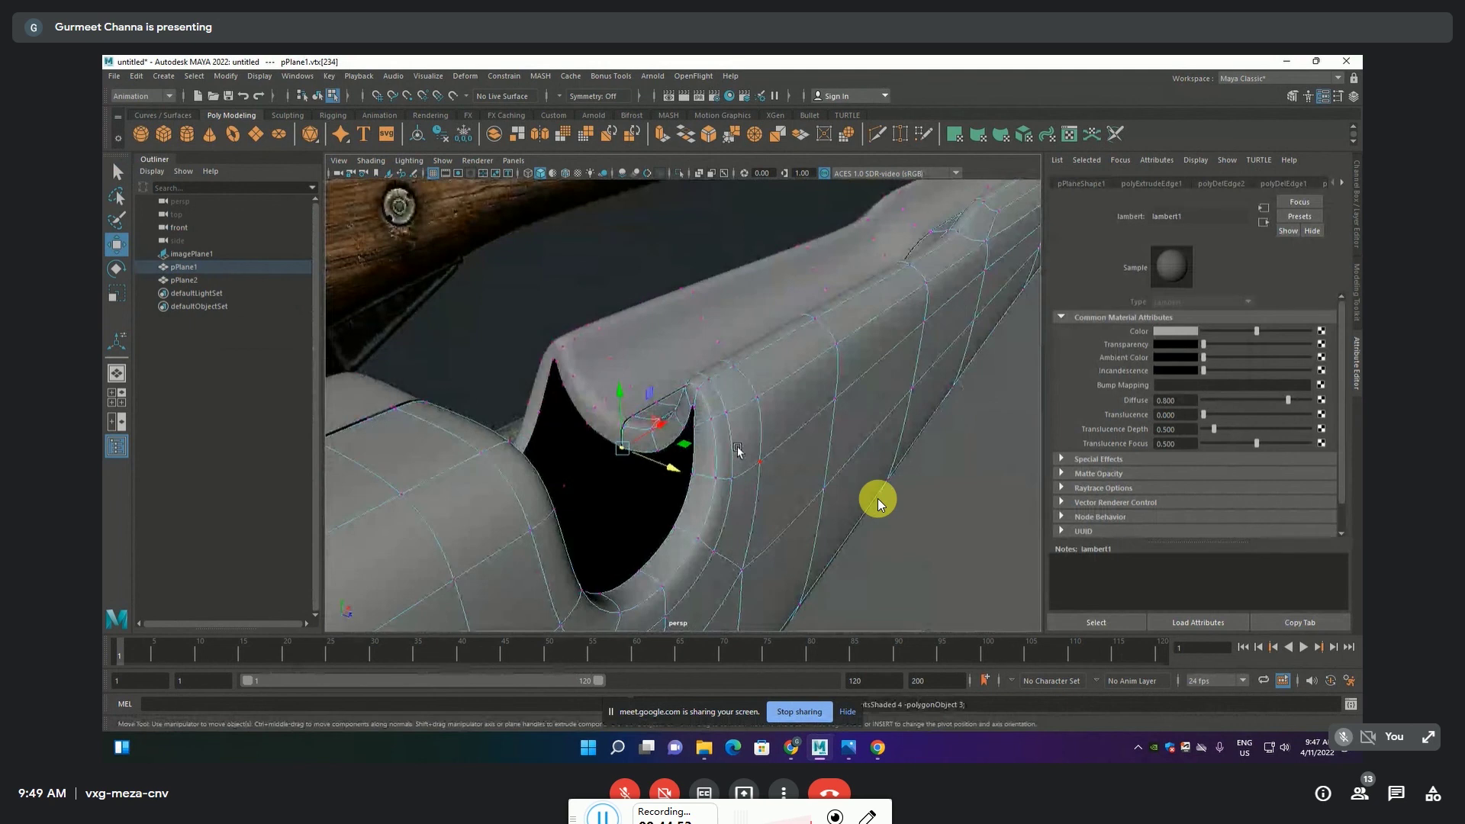
alt+drag(726, 456, 726, 457)
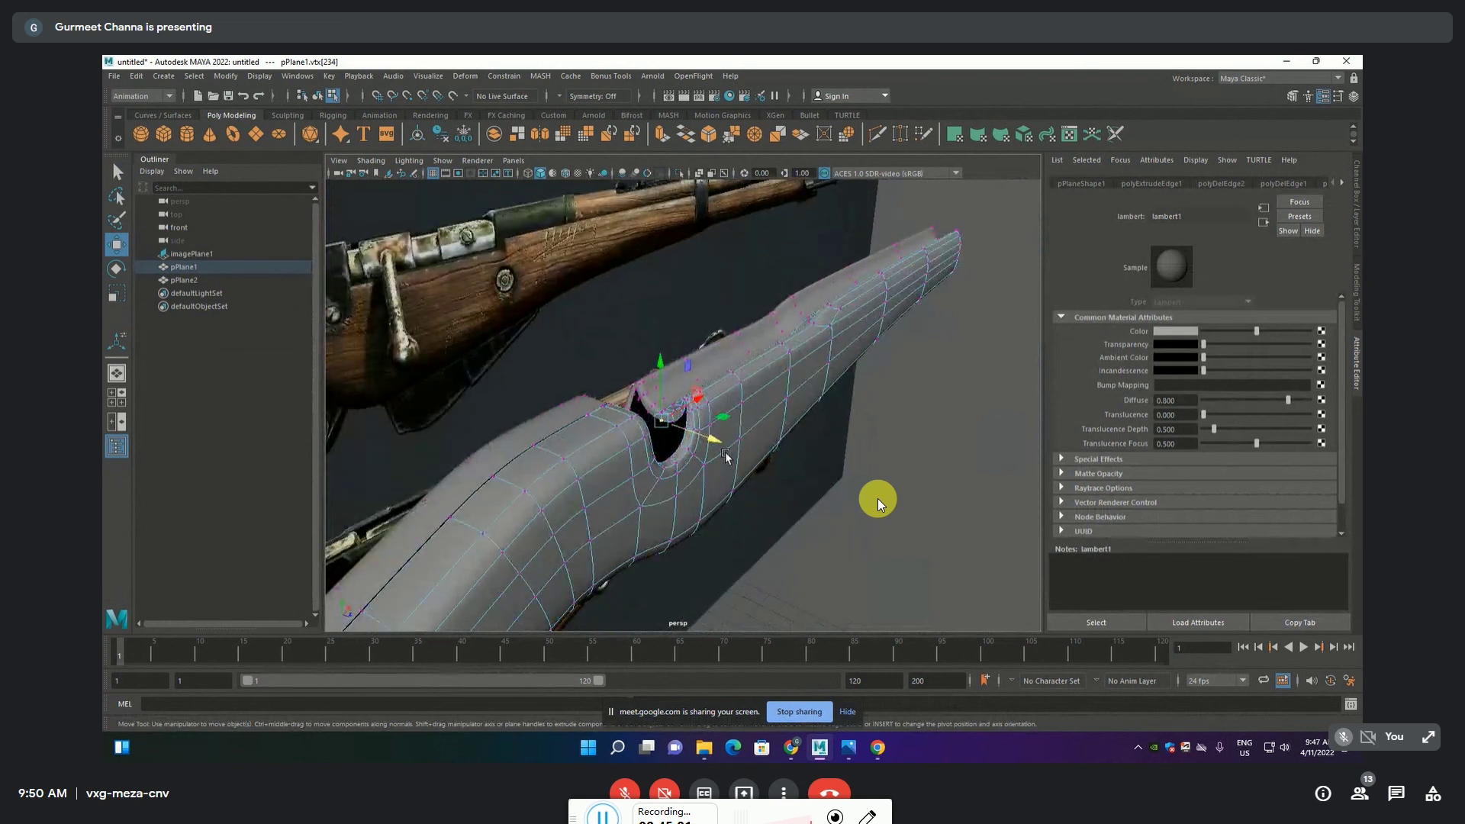
mouse_move(725, 456)
alt+mouse_down()
mouse_move(762, 467)
mouse_move(744, 439)
alt+mouse_up()
Switch to the low-poly cage and nudge the first corner vertices of the hole
key(f)
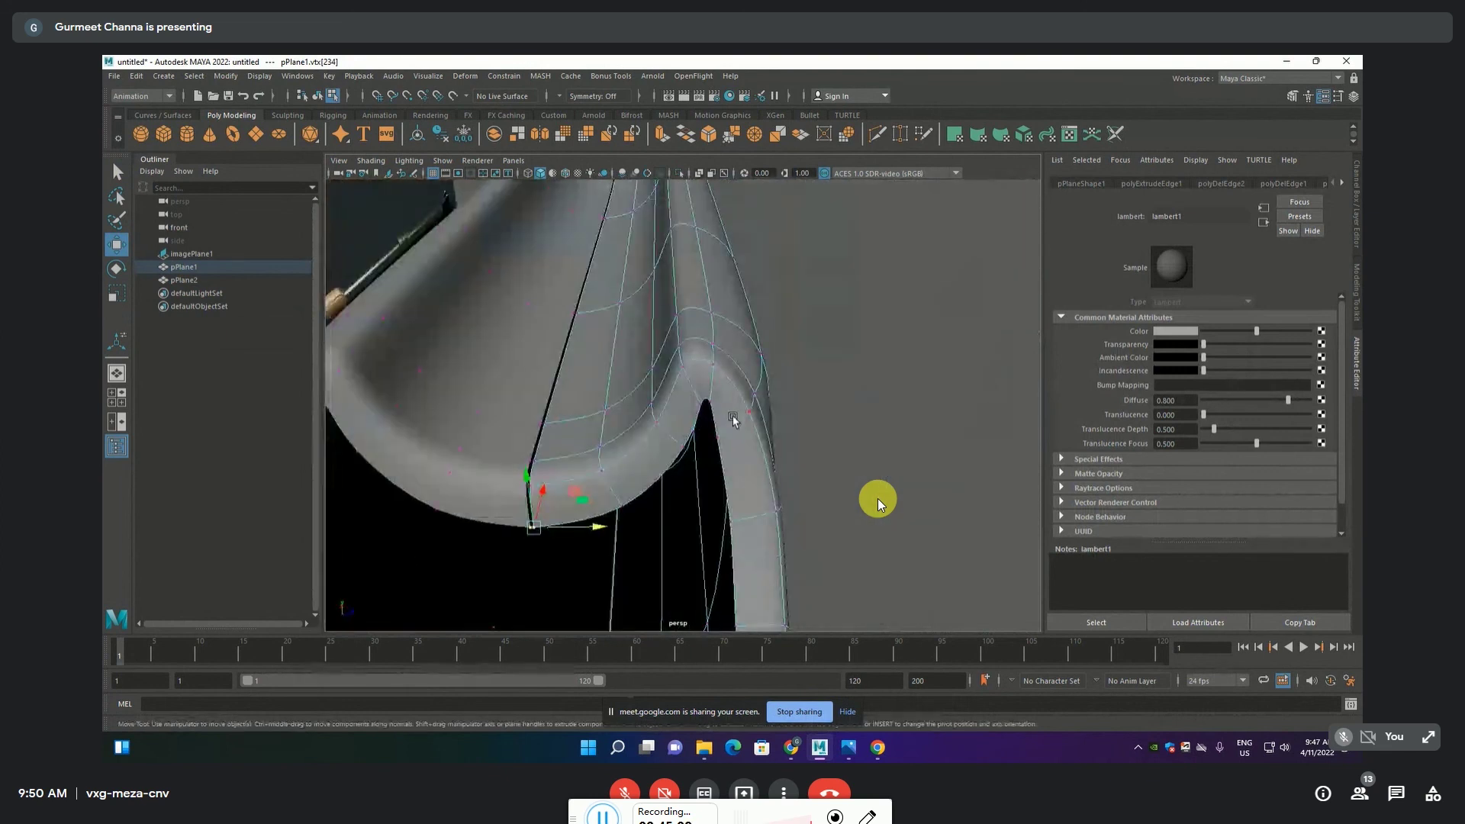
key(1)
click(706, 398)
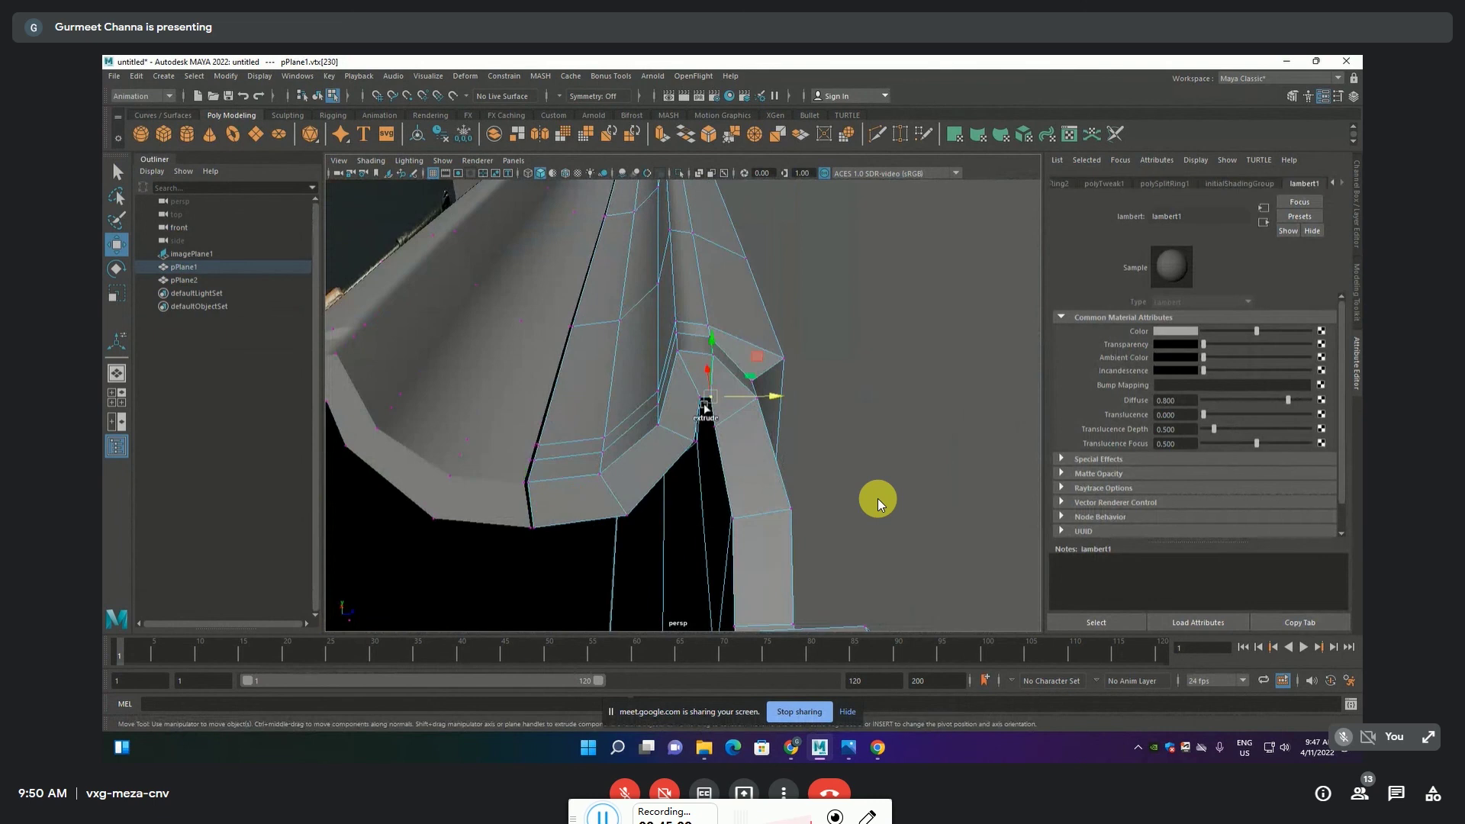
alt+drag(669, 435, 702, 381)
click(711, 431)
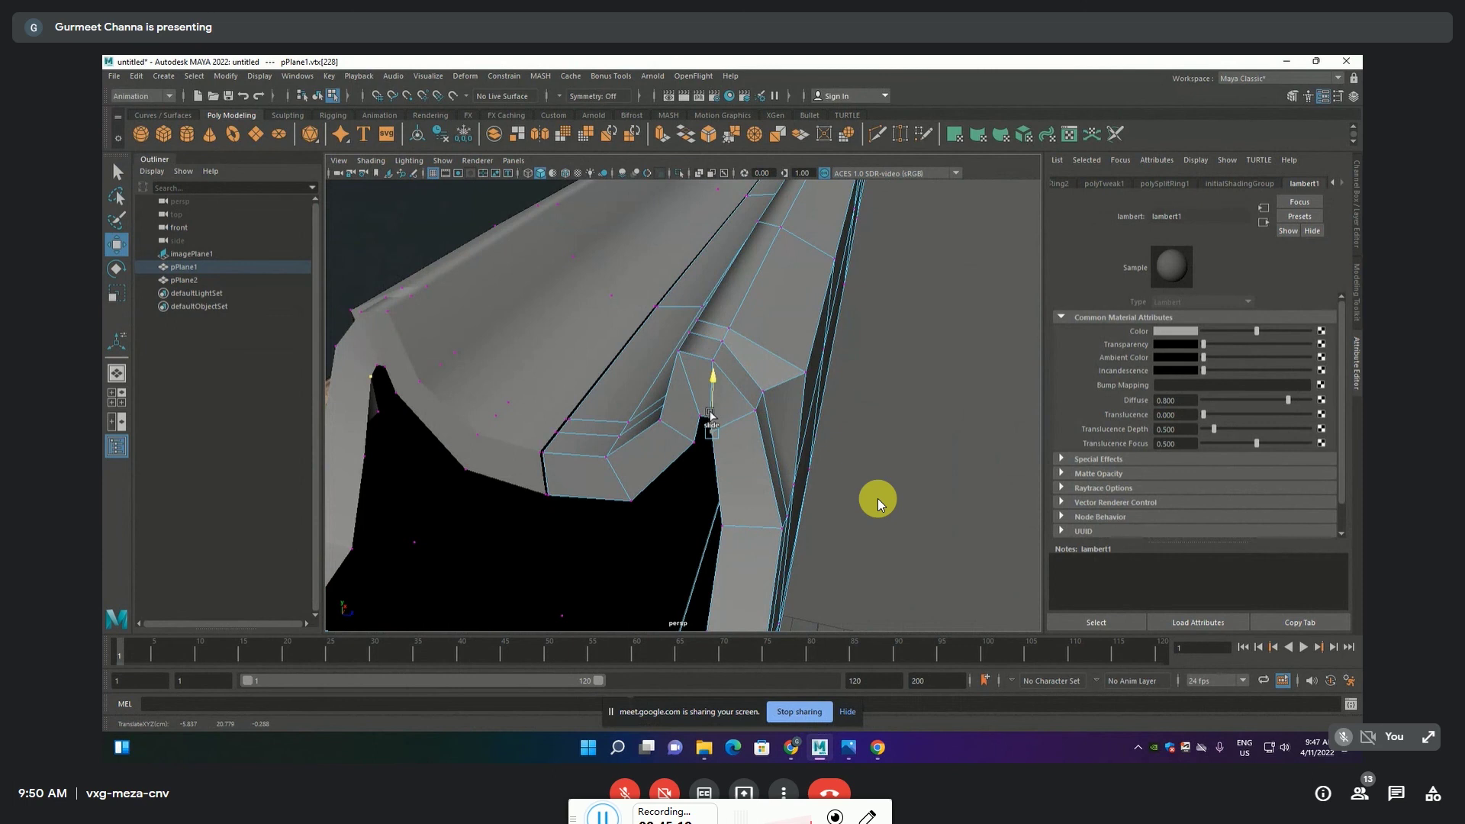
mouse_move(745, 439)
alt+mouse_down()
mouse_move(837, 485)
mouse_move(668, 448)
mouse_move(818, 499)
alt+mouse_up()
Move the rim-corner vertex on the hole's other side to tidy the corner
click(687, 458)
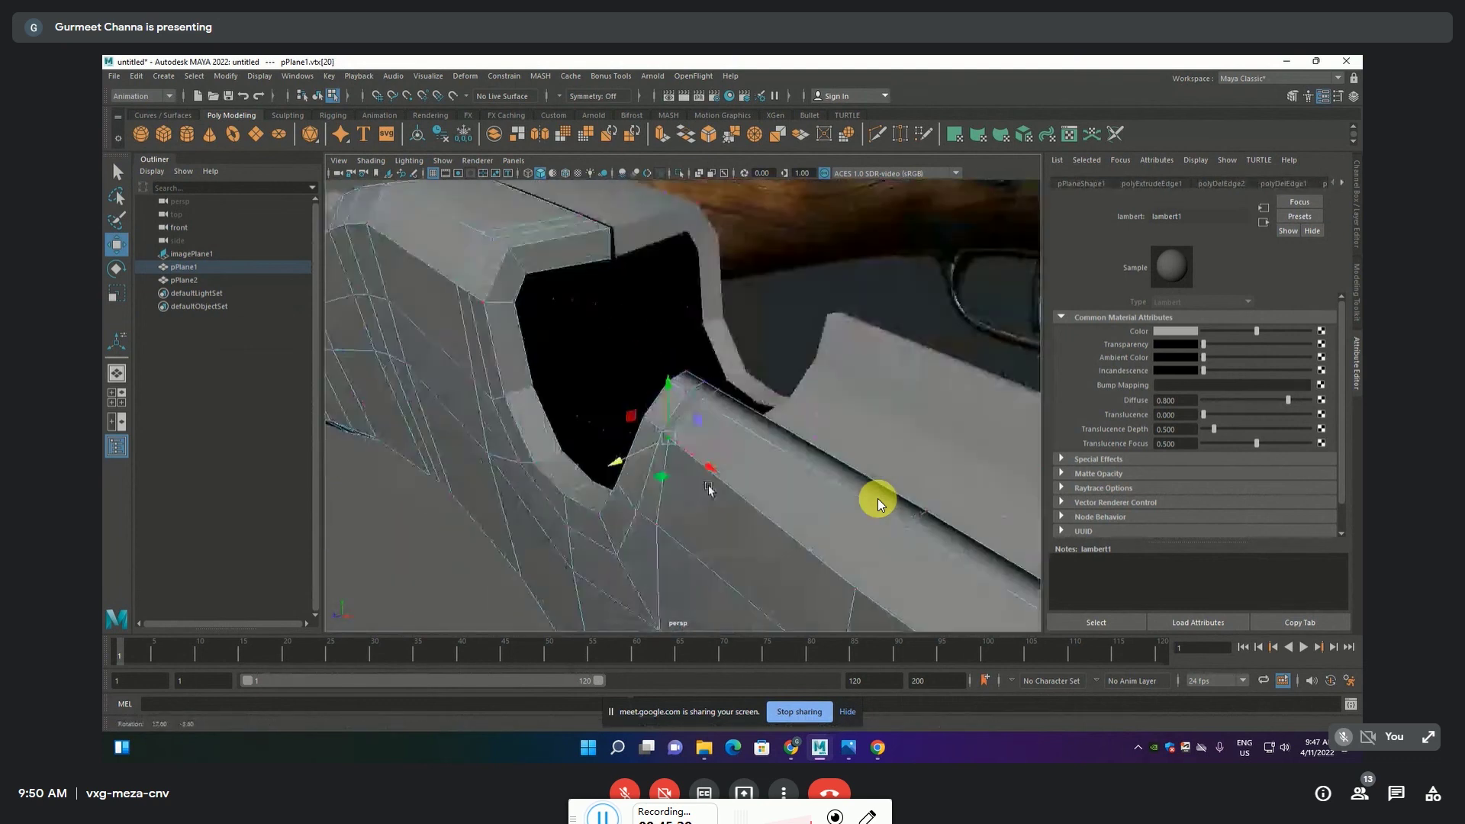
click(727, 429)
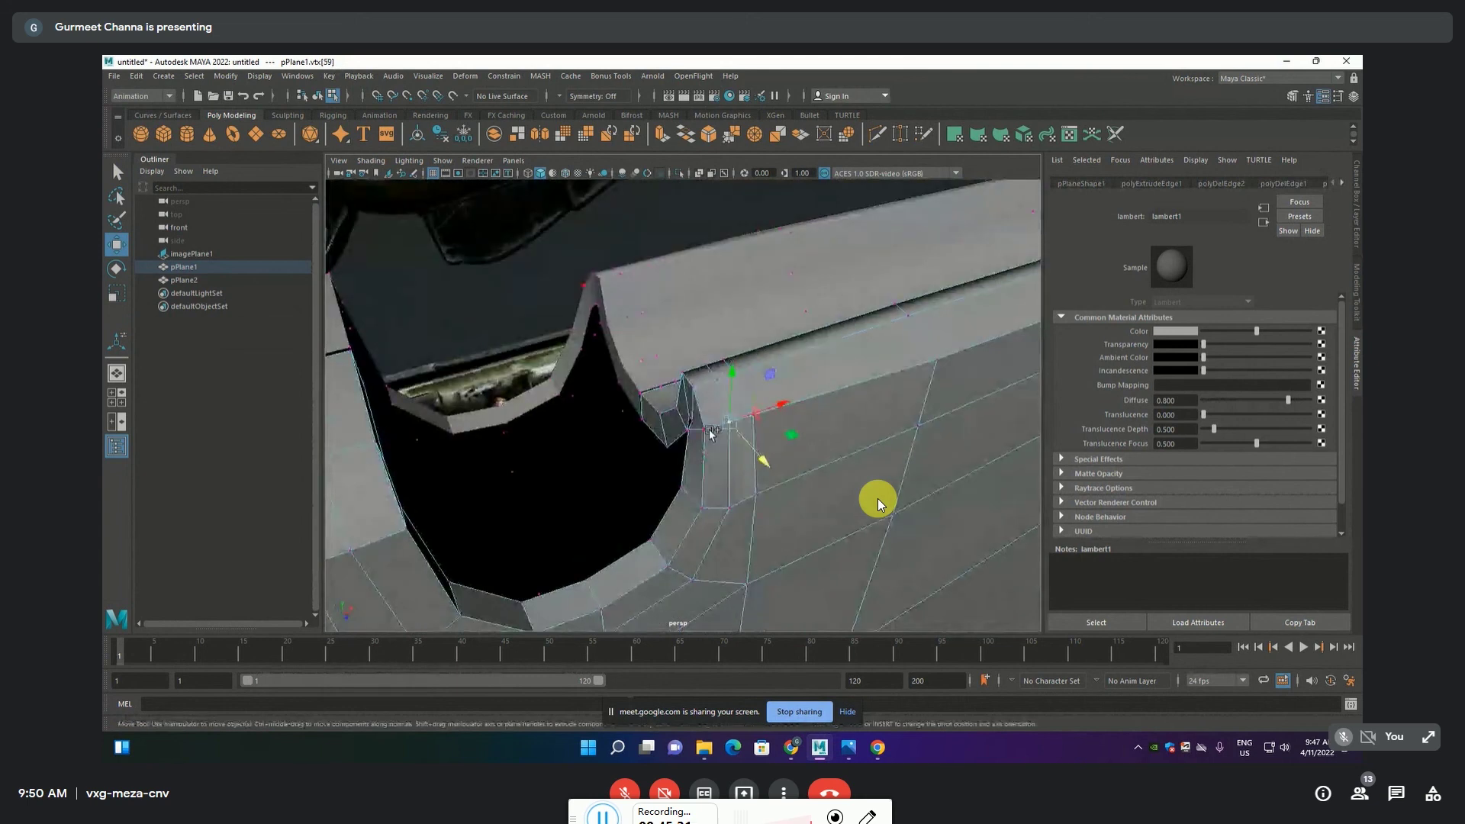
click(754, 415)
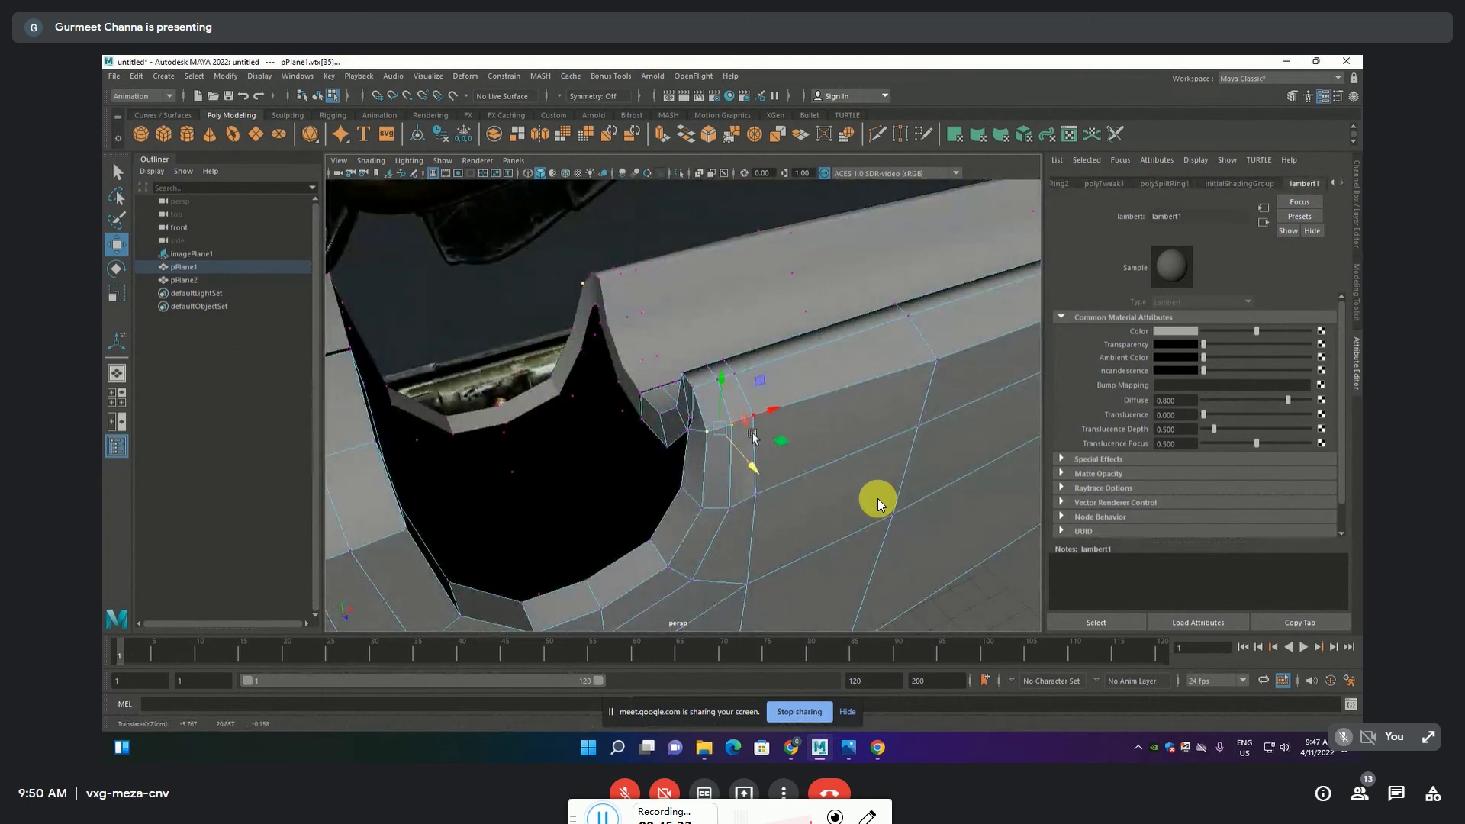
mouse_move(772, 432)
mouse_down()
mouse_move(793, 456)
mouse_move(714, 395)
mouse_up()
key(bracketleft)
key(f)
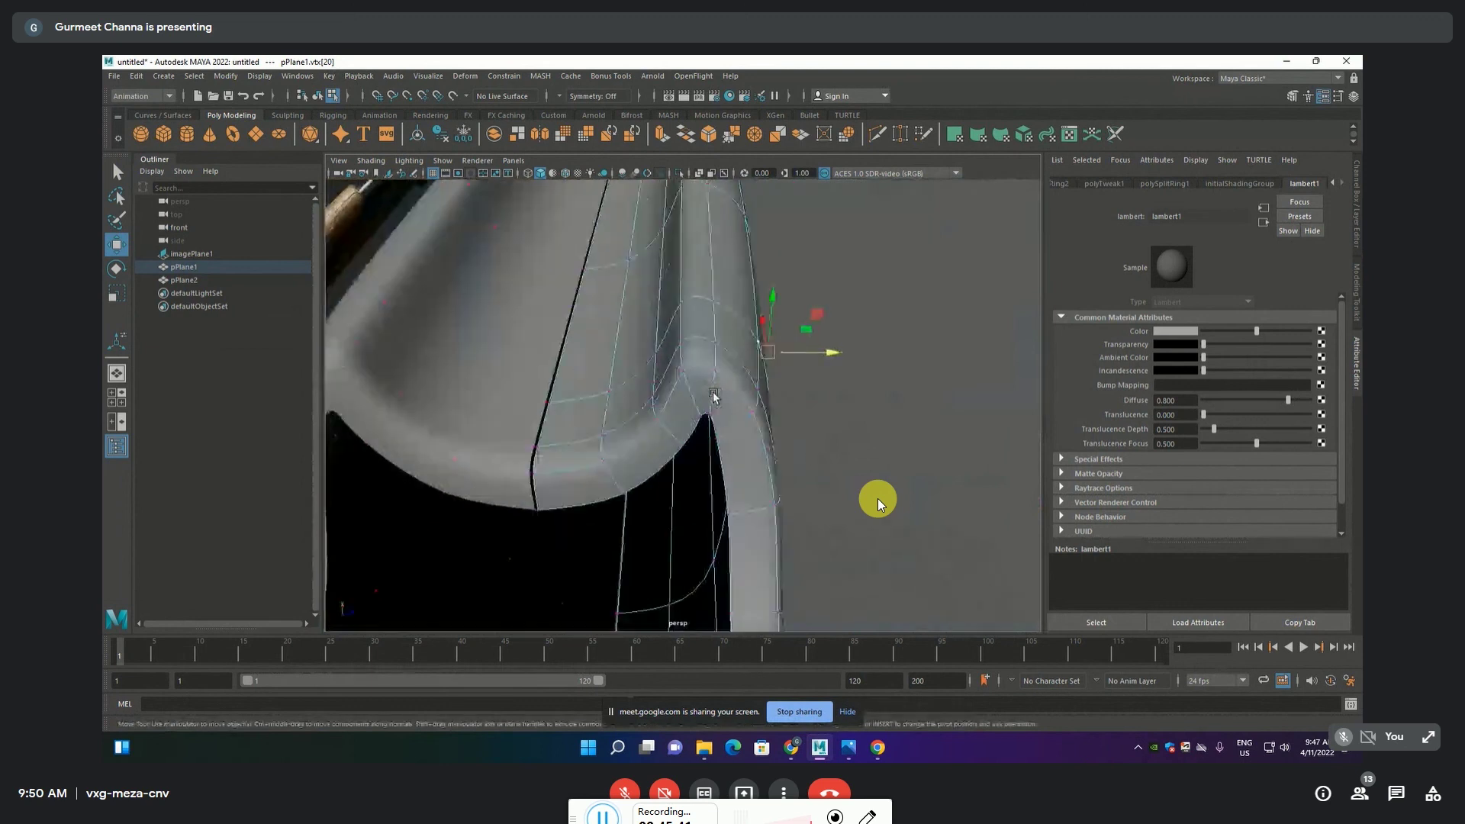
click(696, 412)
click(725, 412)
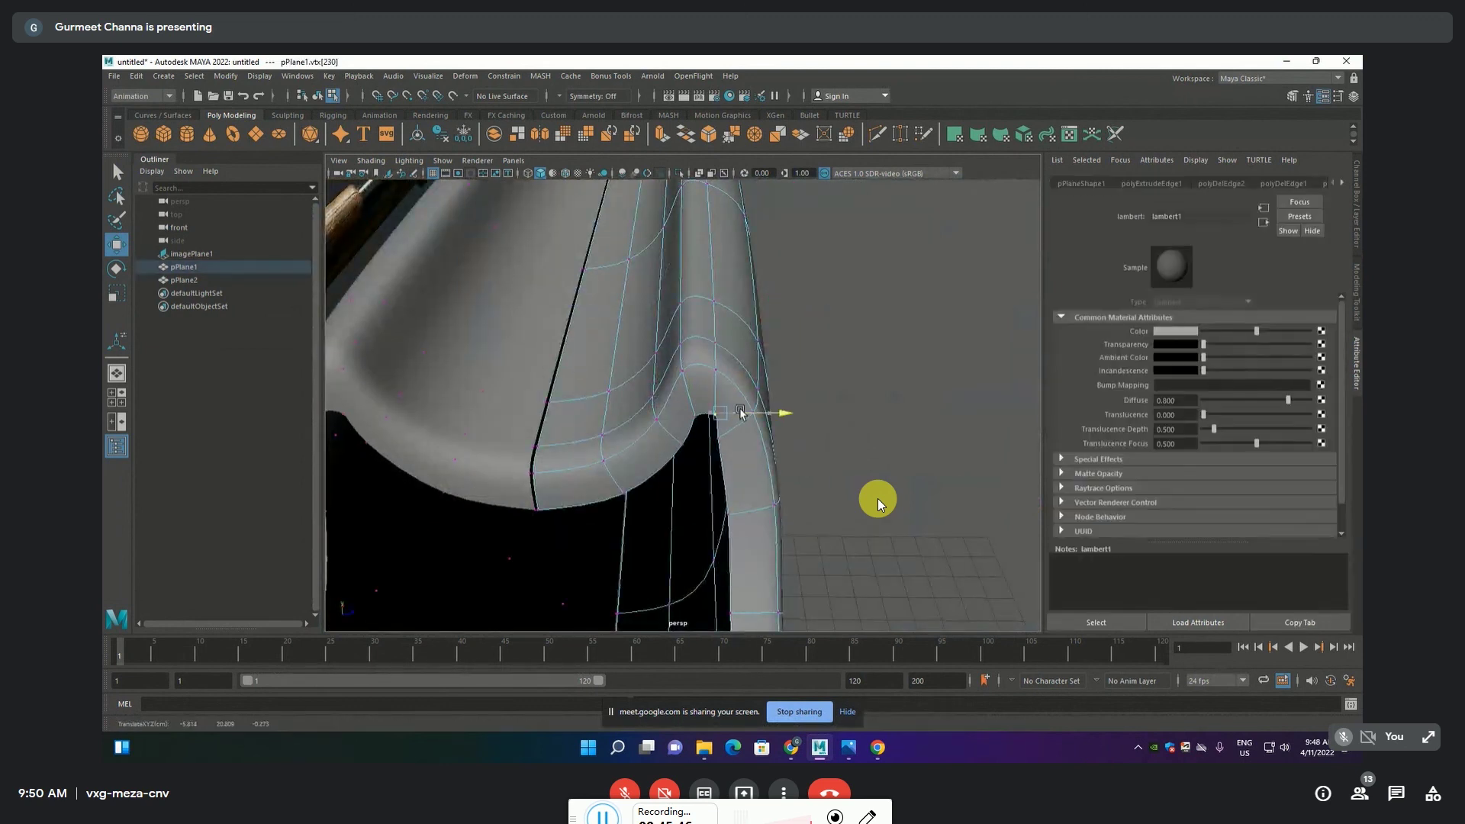
click(721, 426)
click(860, 444)
key(1)
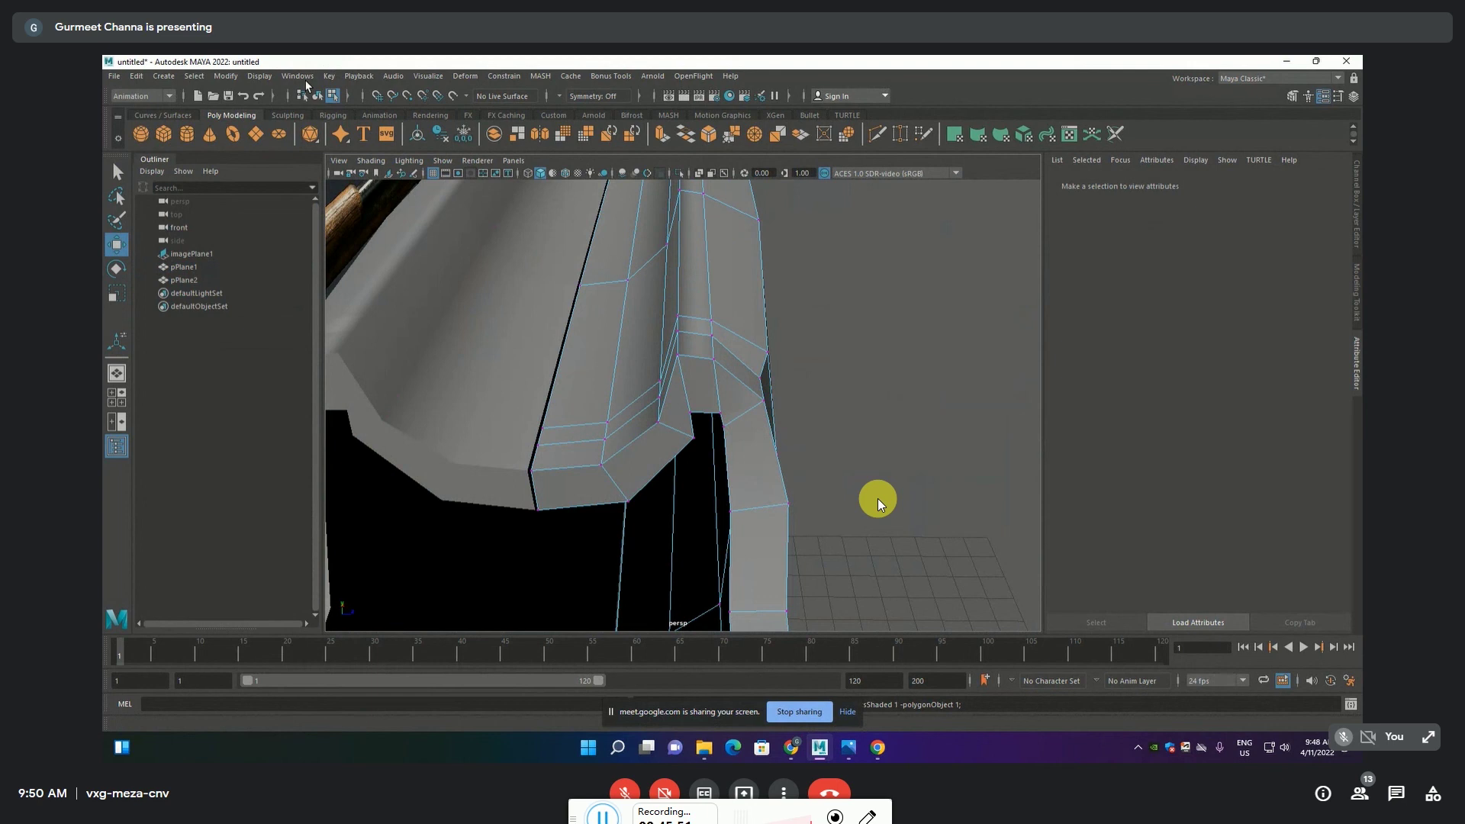
Insert three supporting edge loops across the hole's rim strips with Insert Edge Loop
click(130, 96)
click(414, 76)
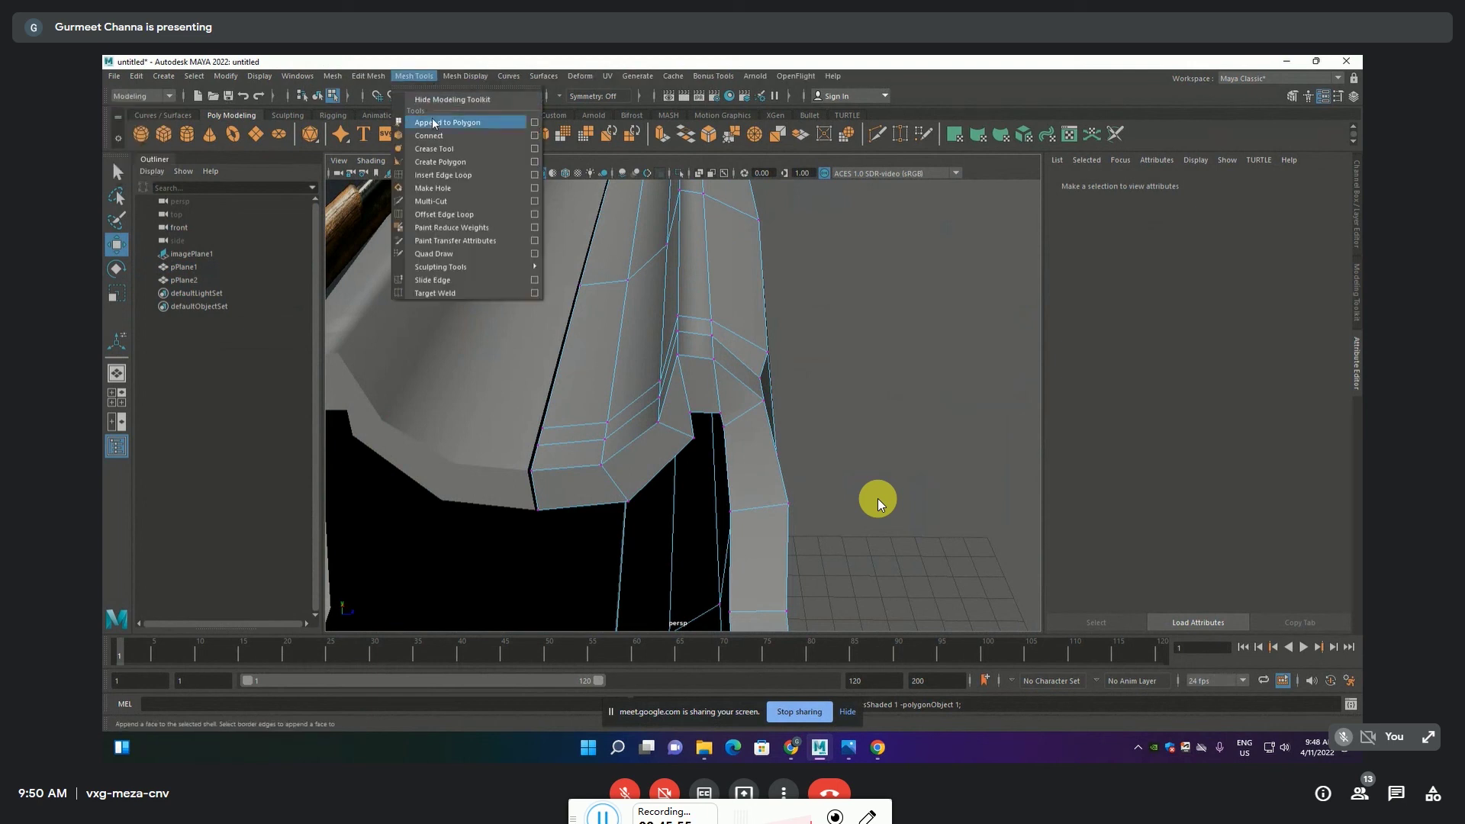
click(442, 175)
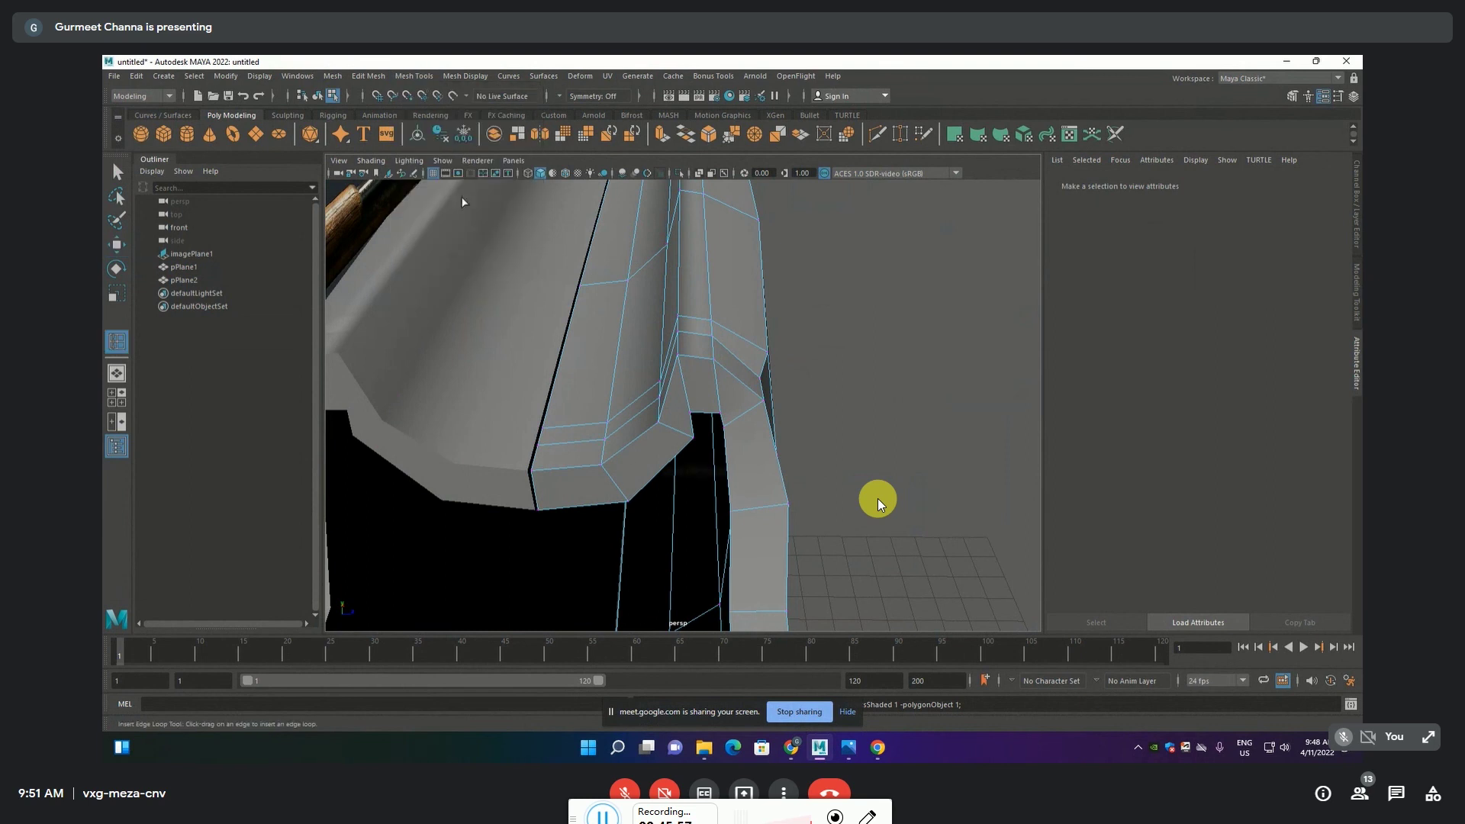
click(681, 359)
drag(688, 359, 708, 357)
drag(614, 476, 601, 474)
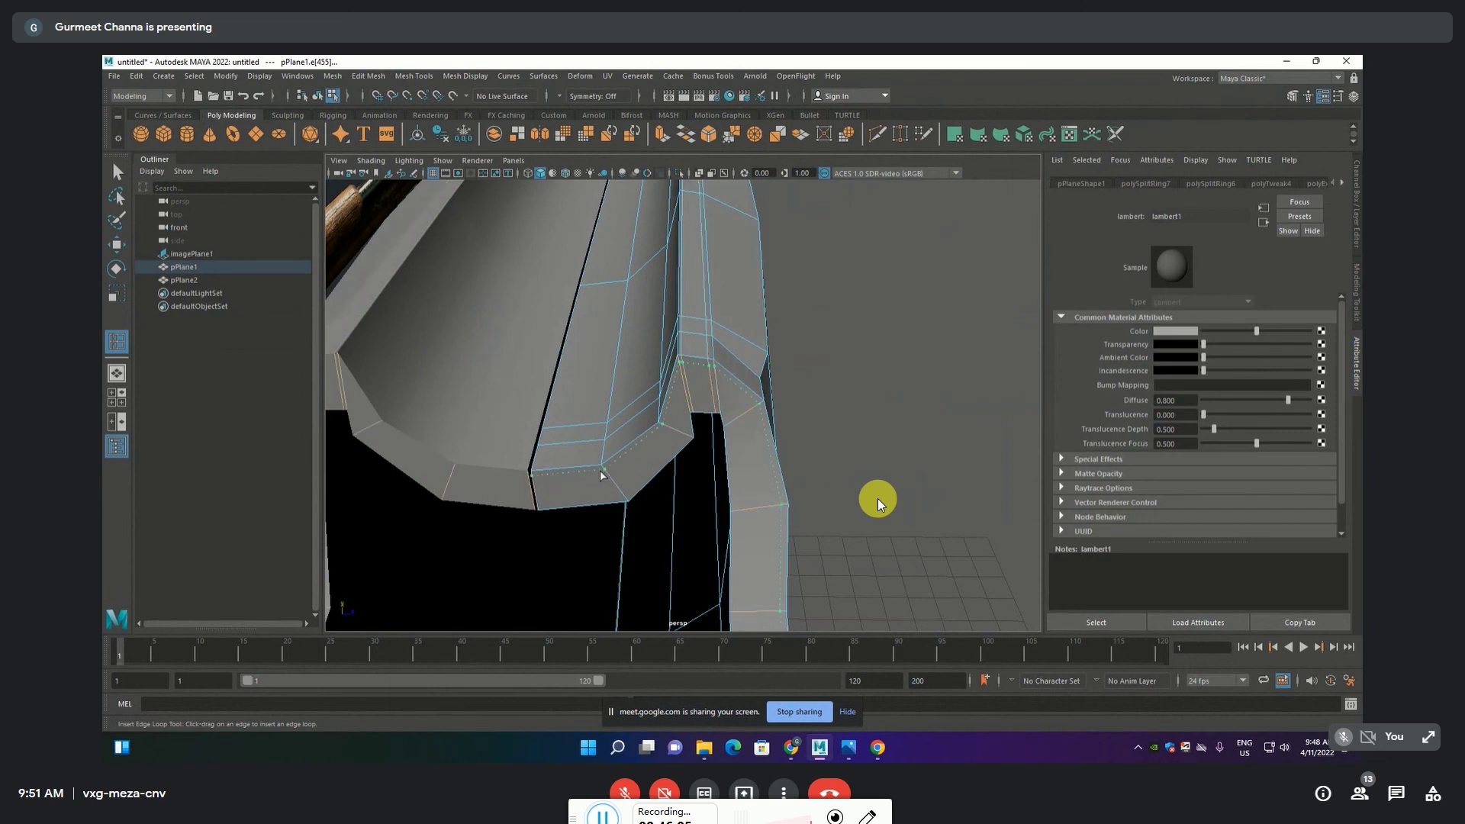
alt+drag(664, 426, 692, 438)
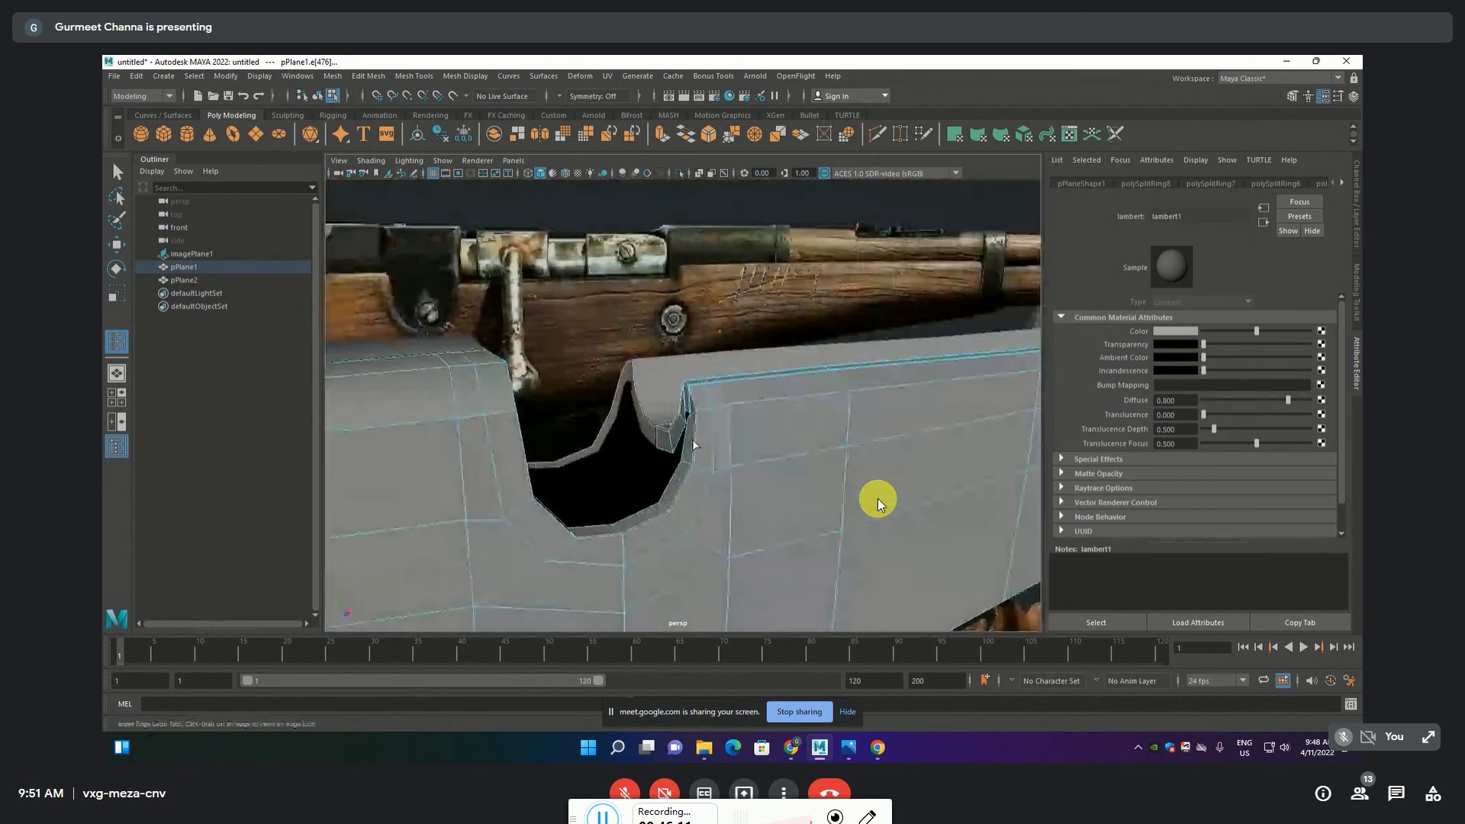
Preview the stock smoothed and switch to the four-view layout over the front reference
key(3)
key(F8)
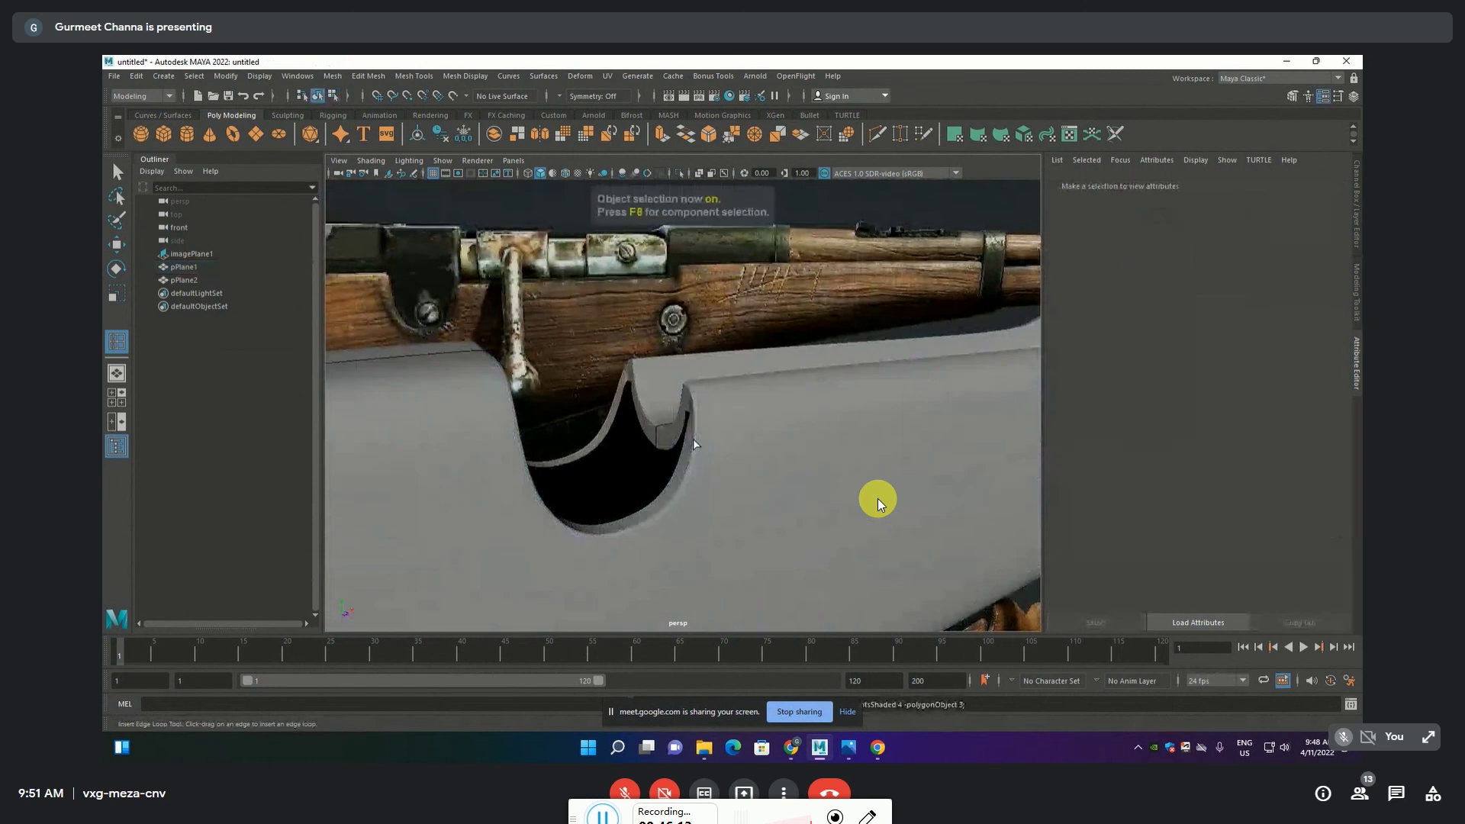
mouse_move(693, 438)
alt+mouse_down()
mouse_move(699, 529)
mouse_move(773, 511)
mouse_move(760, 478)
mouse_move(599, 464)
alt+mouse_up()
key(space)
key(space)
alt+middle_drag(494, 543, 860, 497)
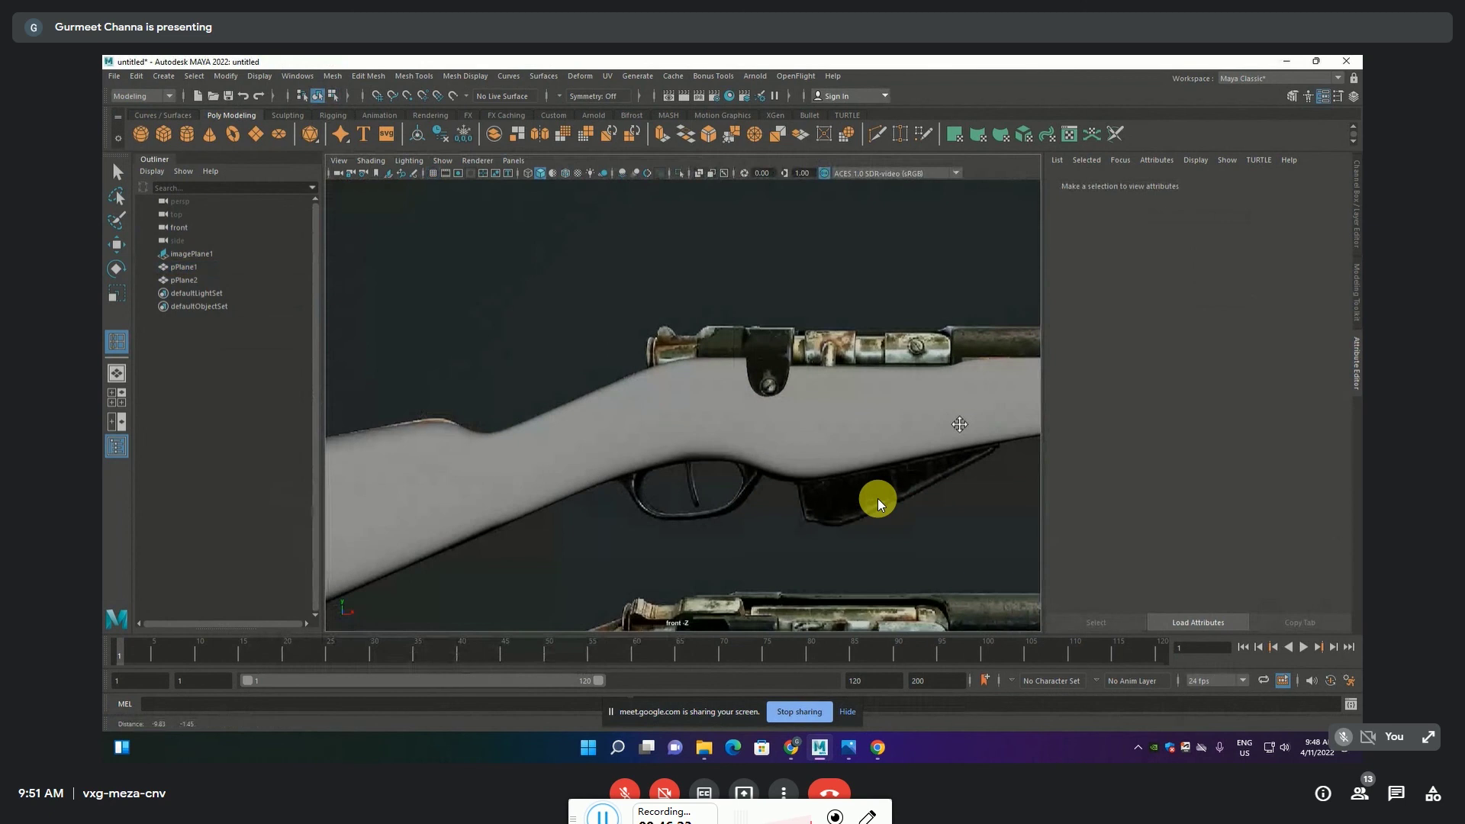
Select the stock mesh with the Move tool and zoom in on the bolt notch
scroll(860, 497, up, 2)
scroll(860, 497, up, 3)
scroll(689, 481, up, 2)
scroll(689, 556, up, 2)
scroll(689, 556, down, 2)
alt+middle_drag(740, 562, 749, 383)
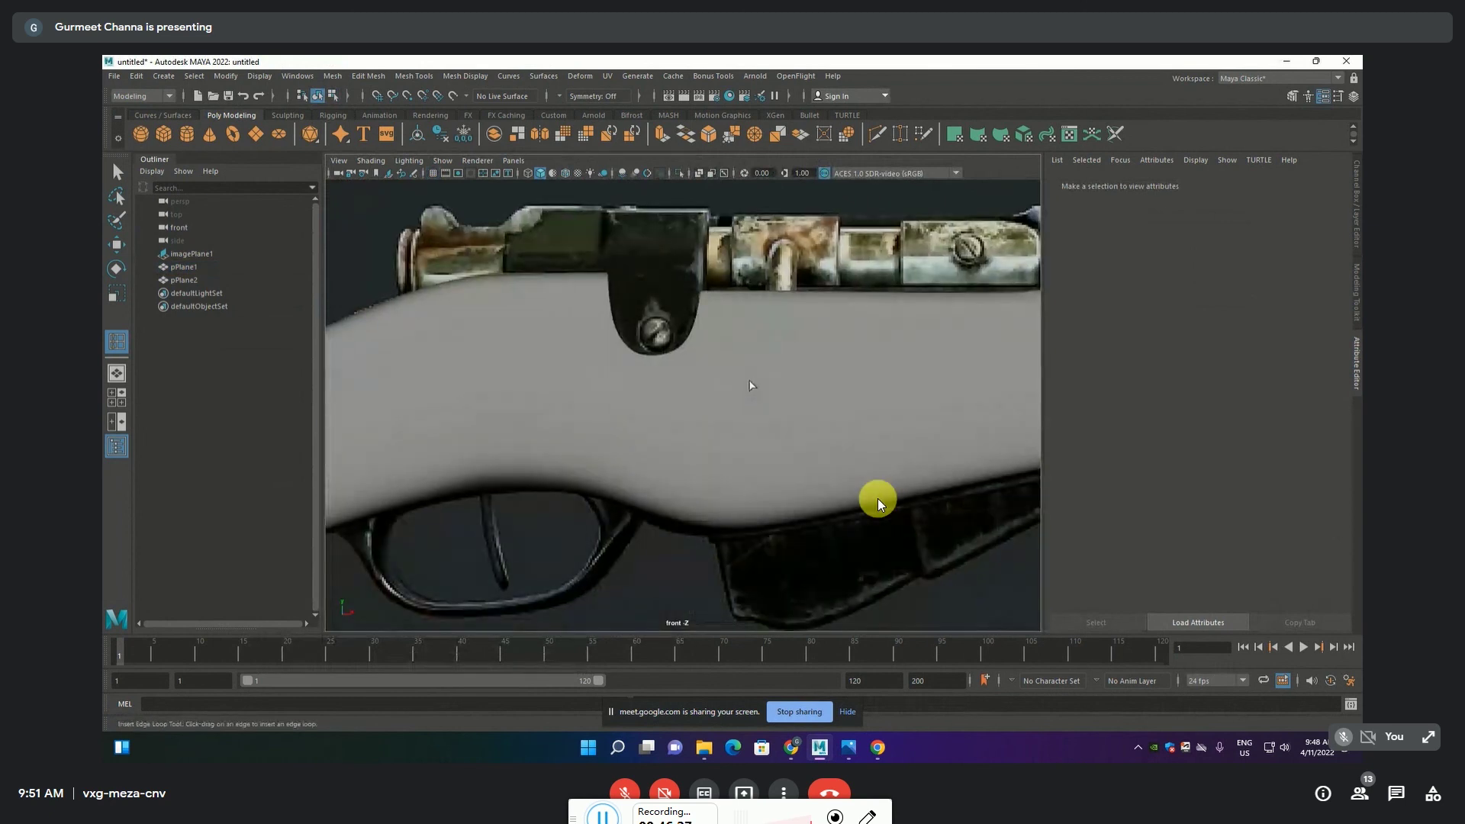
key(w)
click(723, 384)
scroll(676, 342, up, 3)
scroll(674, 340, up, 1)
alt+middle_drag(675, 340, 697, 425)
Move the notch curve's vertices to follow the rounded cutout in the reference
key(F9)
drag(666, 373, 705, 430)
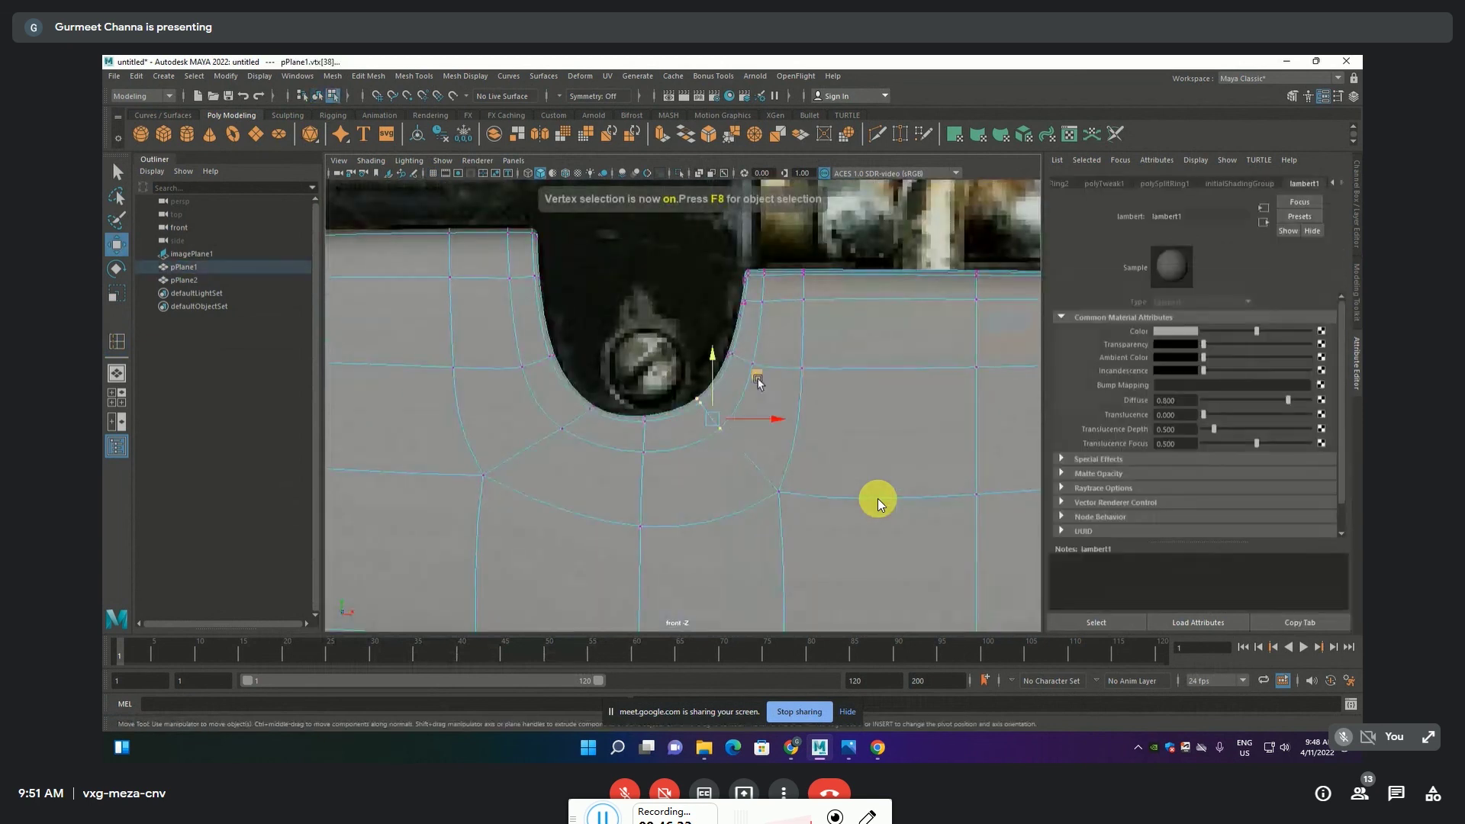
drag(763, 394, 754, 390)
click(643, 422)
drag(643, 426, 638, 403)
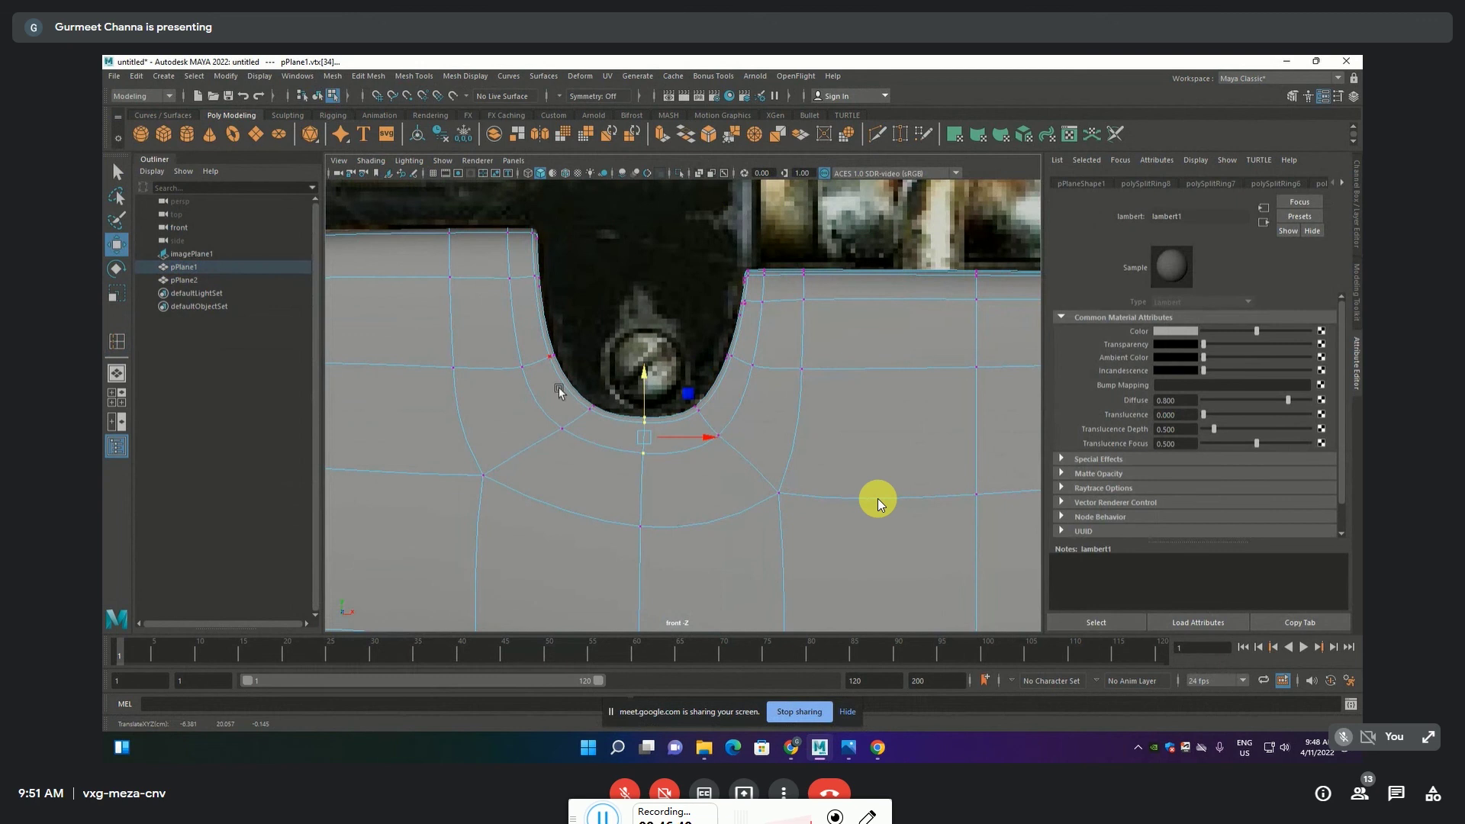
click(589, 410)
drag(629, 381, 632, 374)
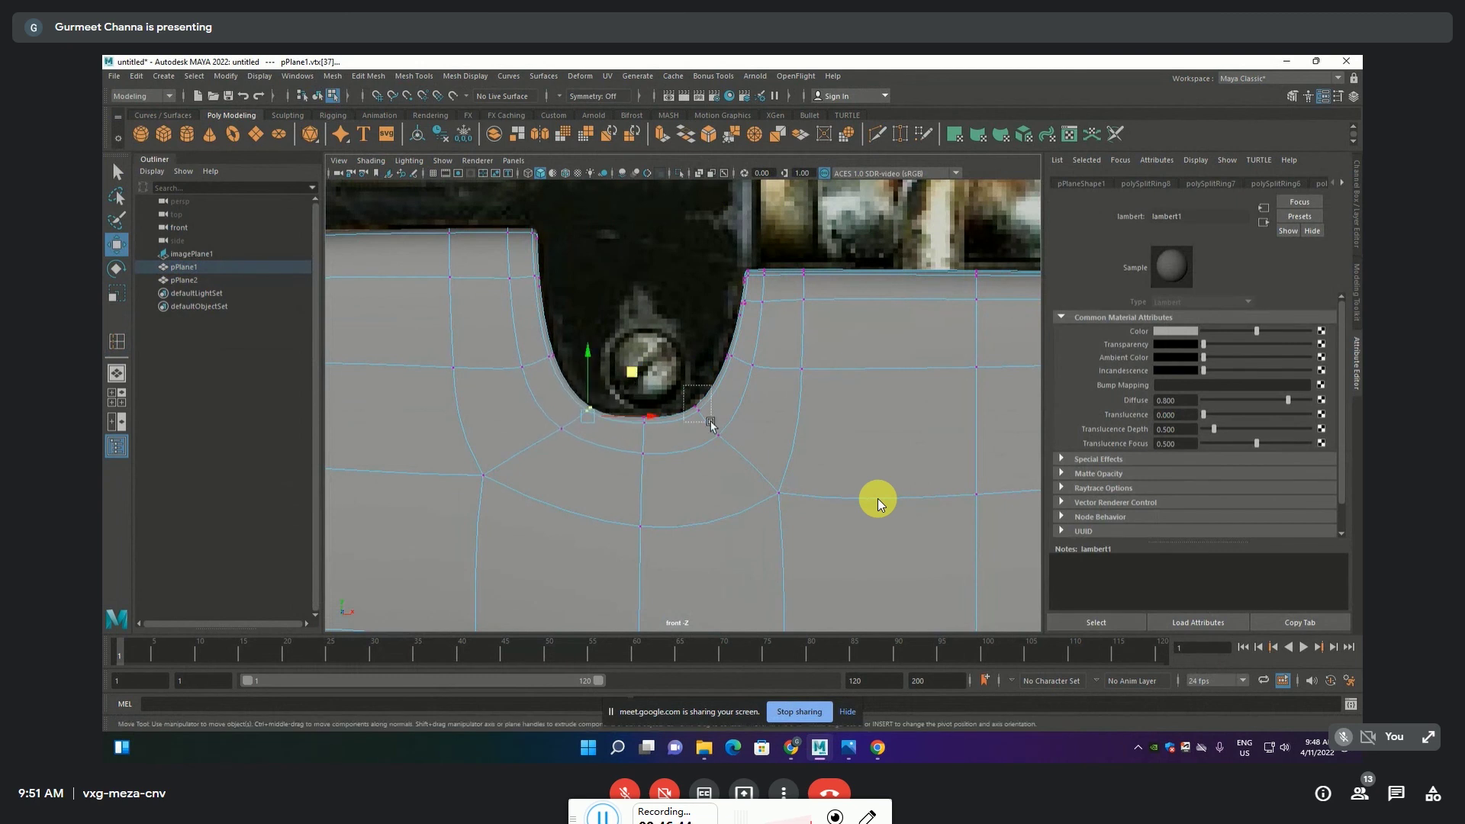
click(751, 375)
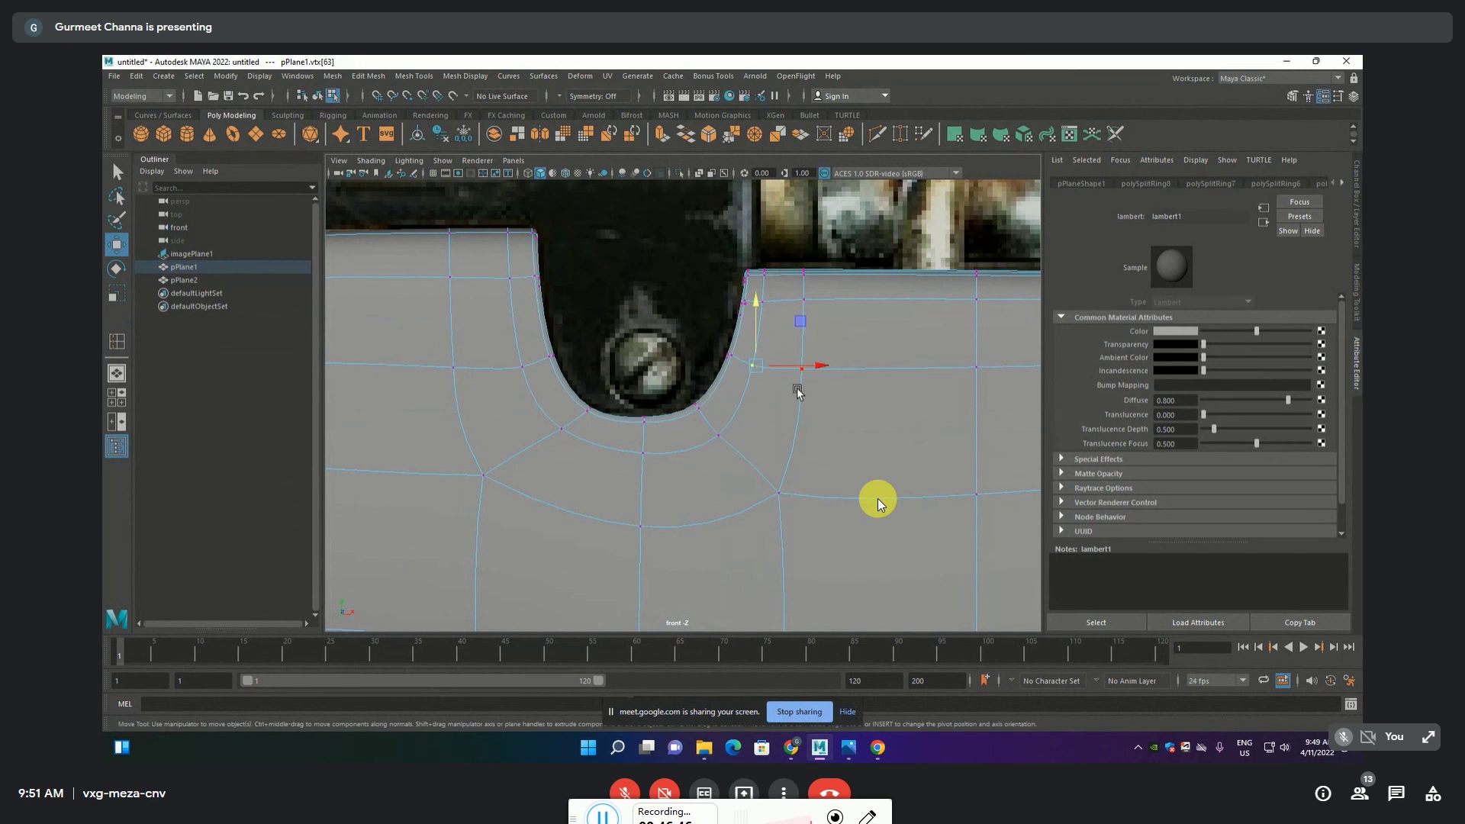
scroll(627, 314, down, 3)
scroll(627, 314, down, 3)
scroll(612, 423, up, 3)
scroll(612, 423, up, 2)
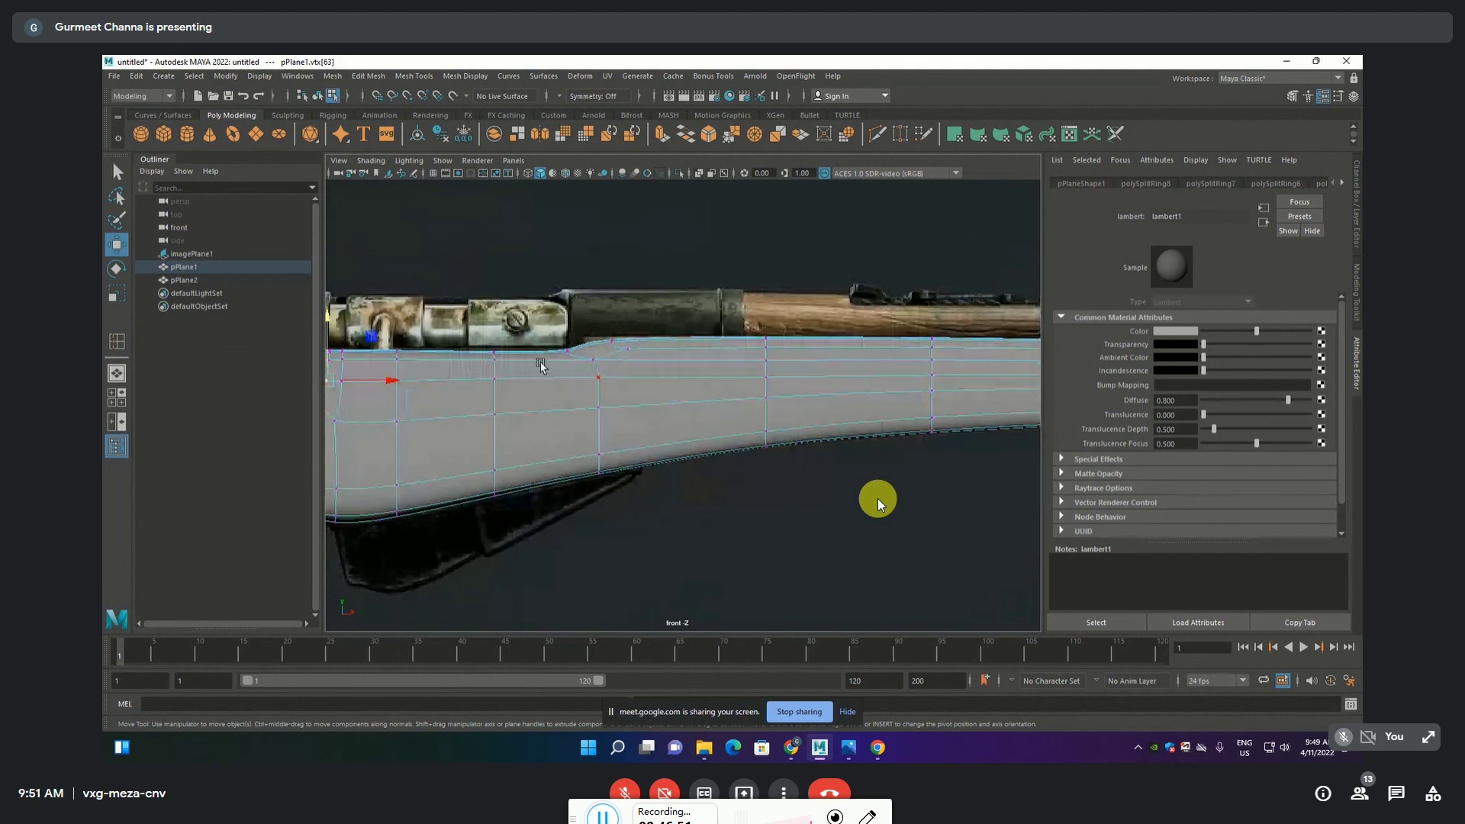
Show the unsmoothed cage in a maximized perspective view close to the notch
key(1)
key(space)
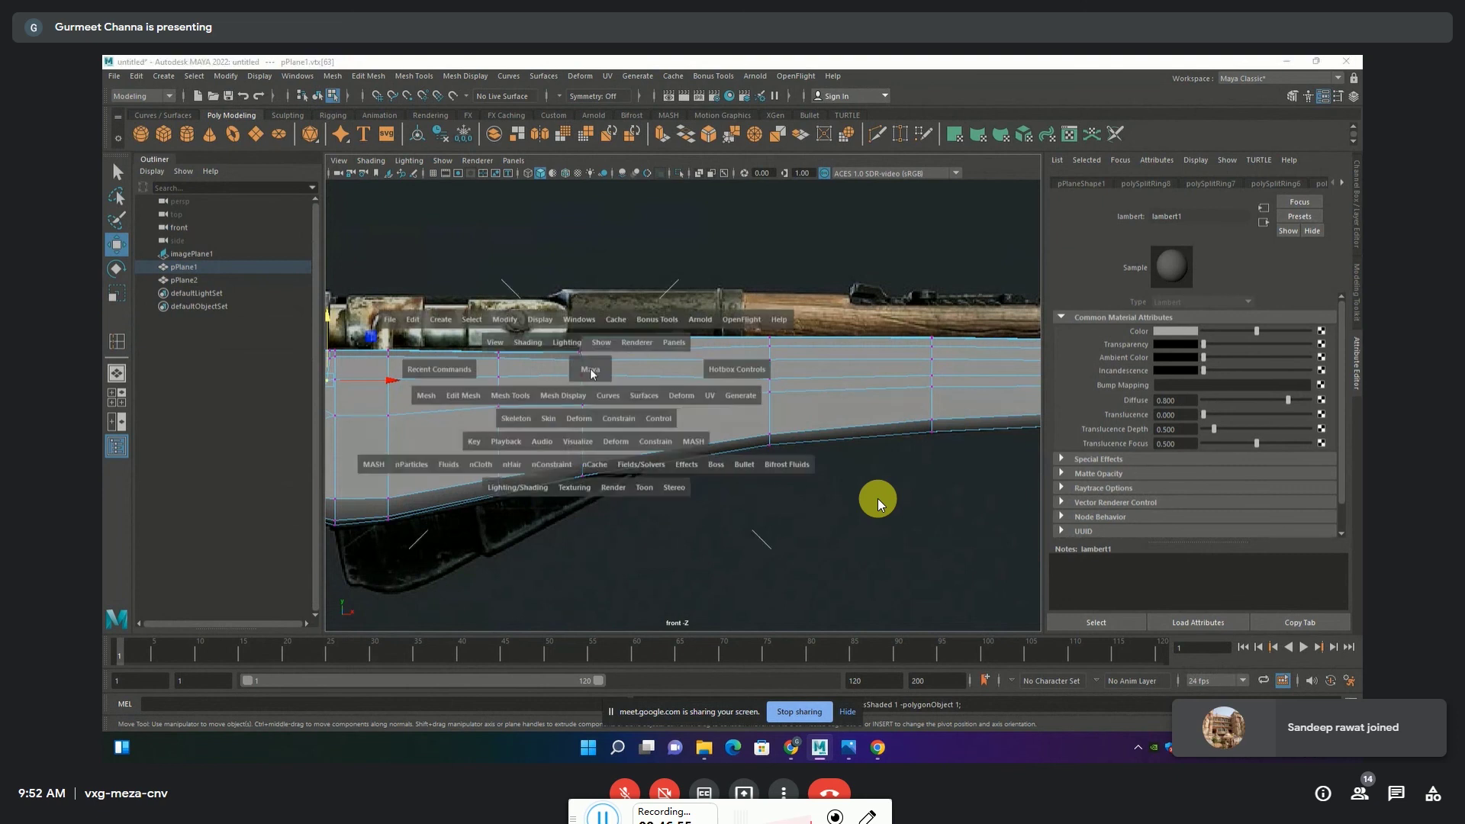
key(space)
mouse_move(851, 317)
alt+mouse_down()
mouse_move(687, 428)
mouse_move(753, 432)
mouse_move(740, 370)
alt+mouse_up()
scroll(669, 436, up, 5)
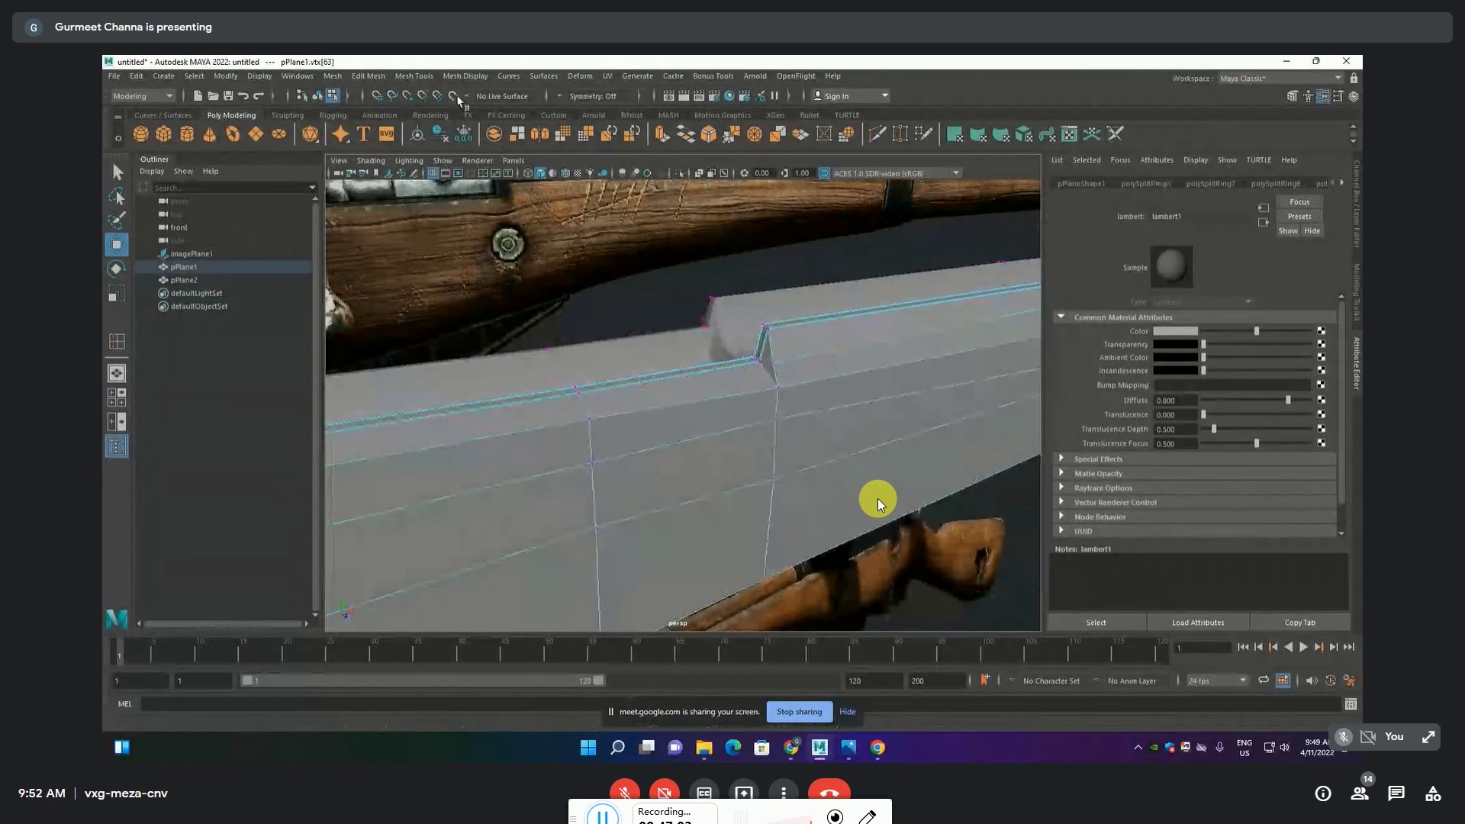
Insert two edge loops near the step: one along the stock's top, one crosswise
click(382, 80)
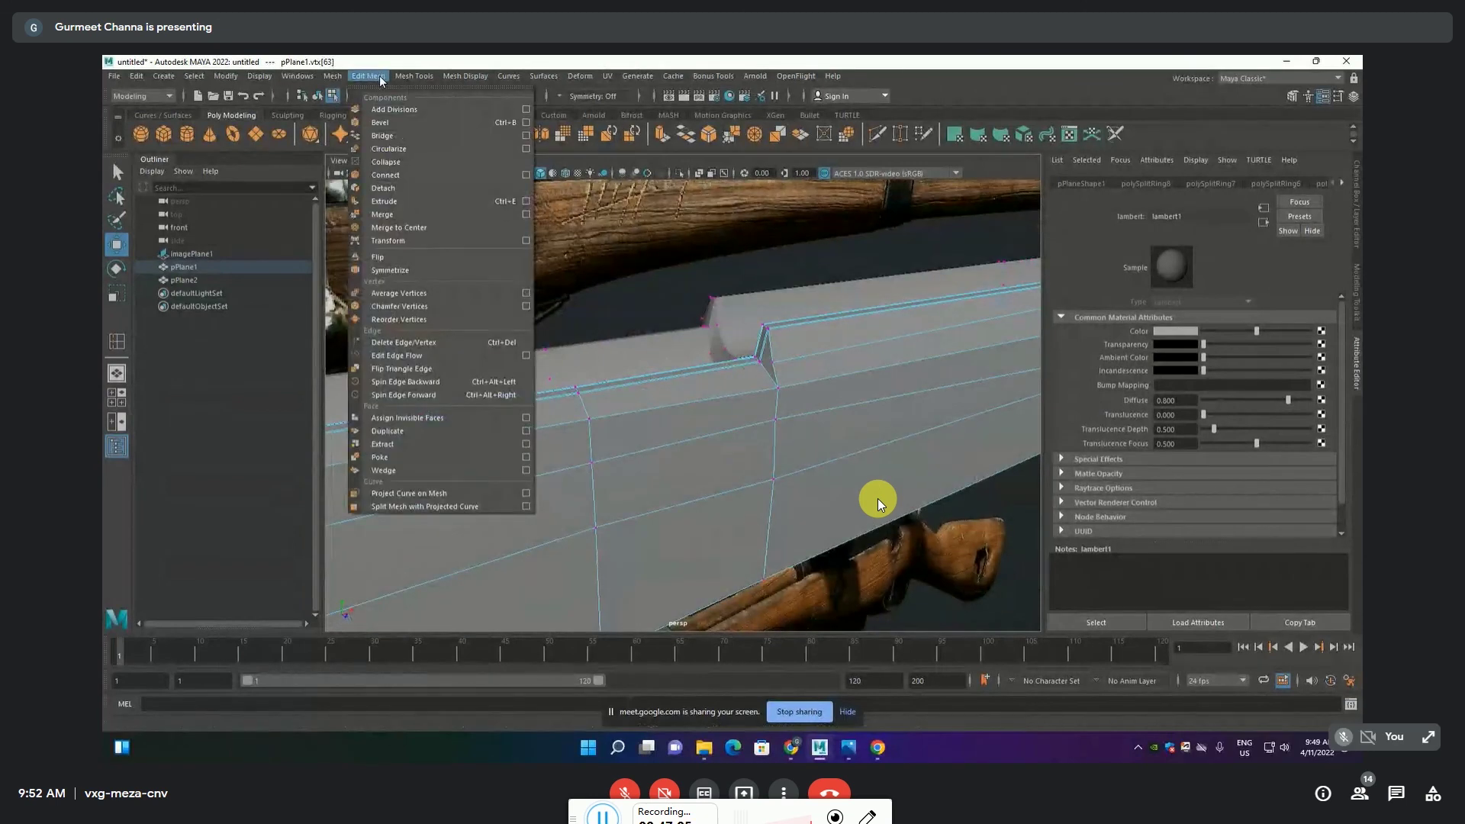
click(442, 175)
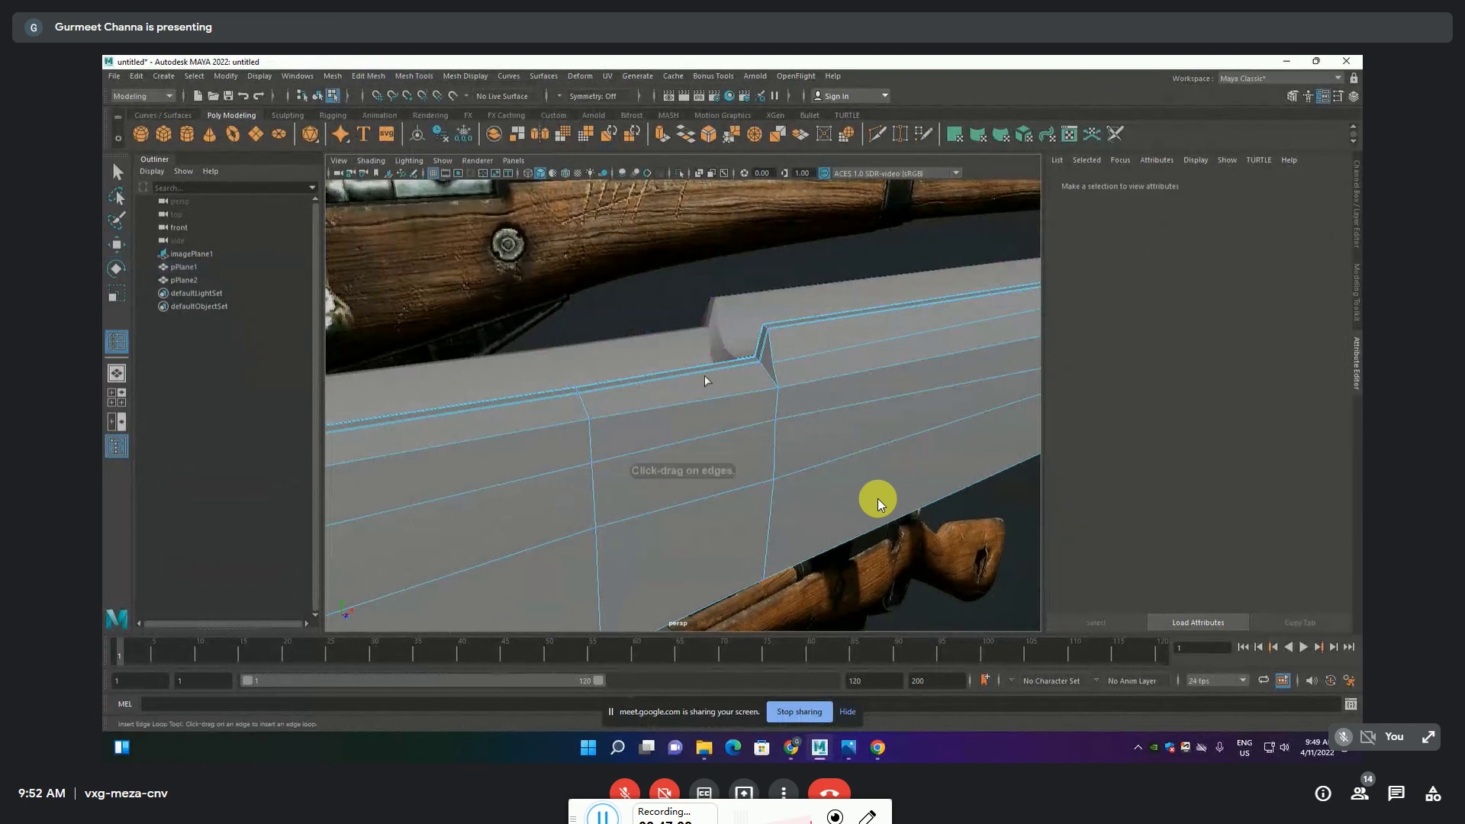
click(773, 395)
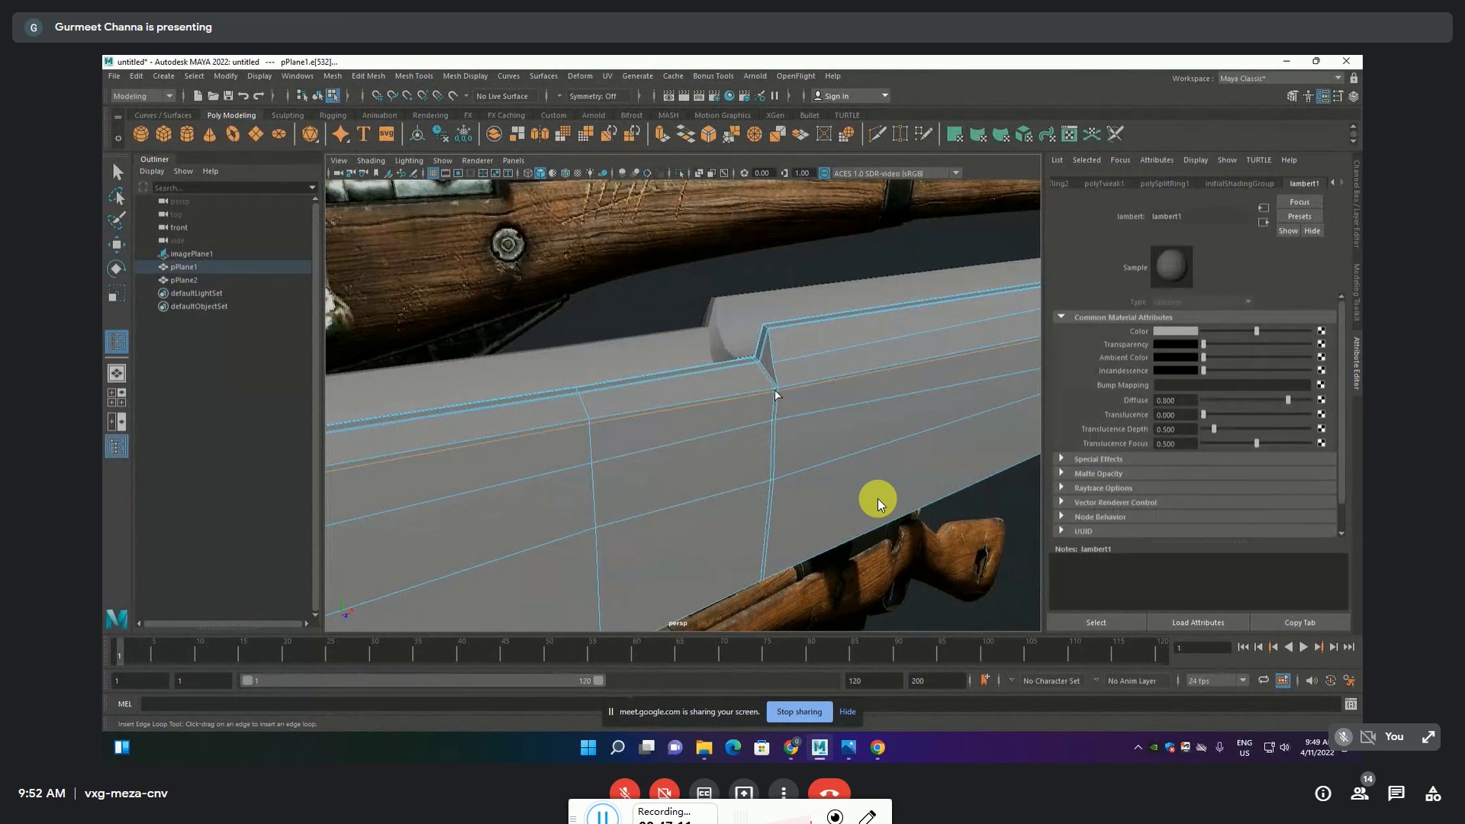
click(554, 371)
Toggle the stock between smooth preview and base cage while orbiting around the step
key(F8)
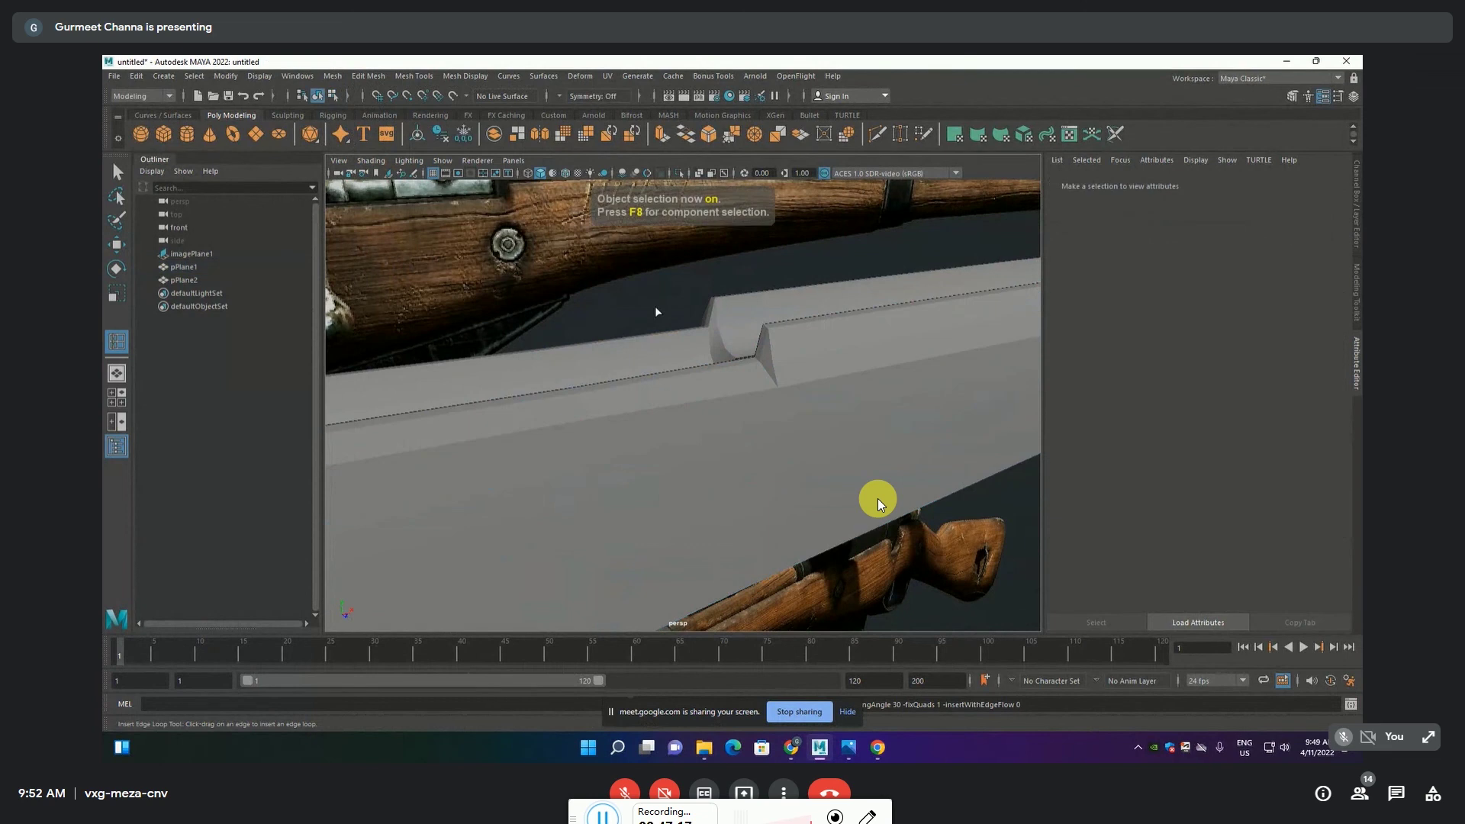
key(q)
click(679, 382)
key(3)
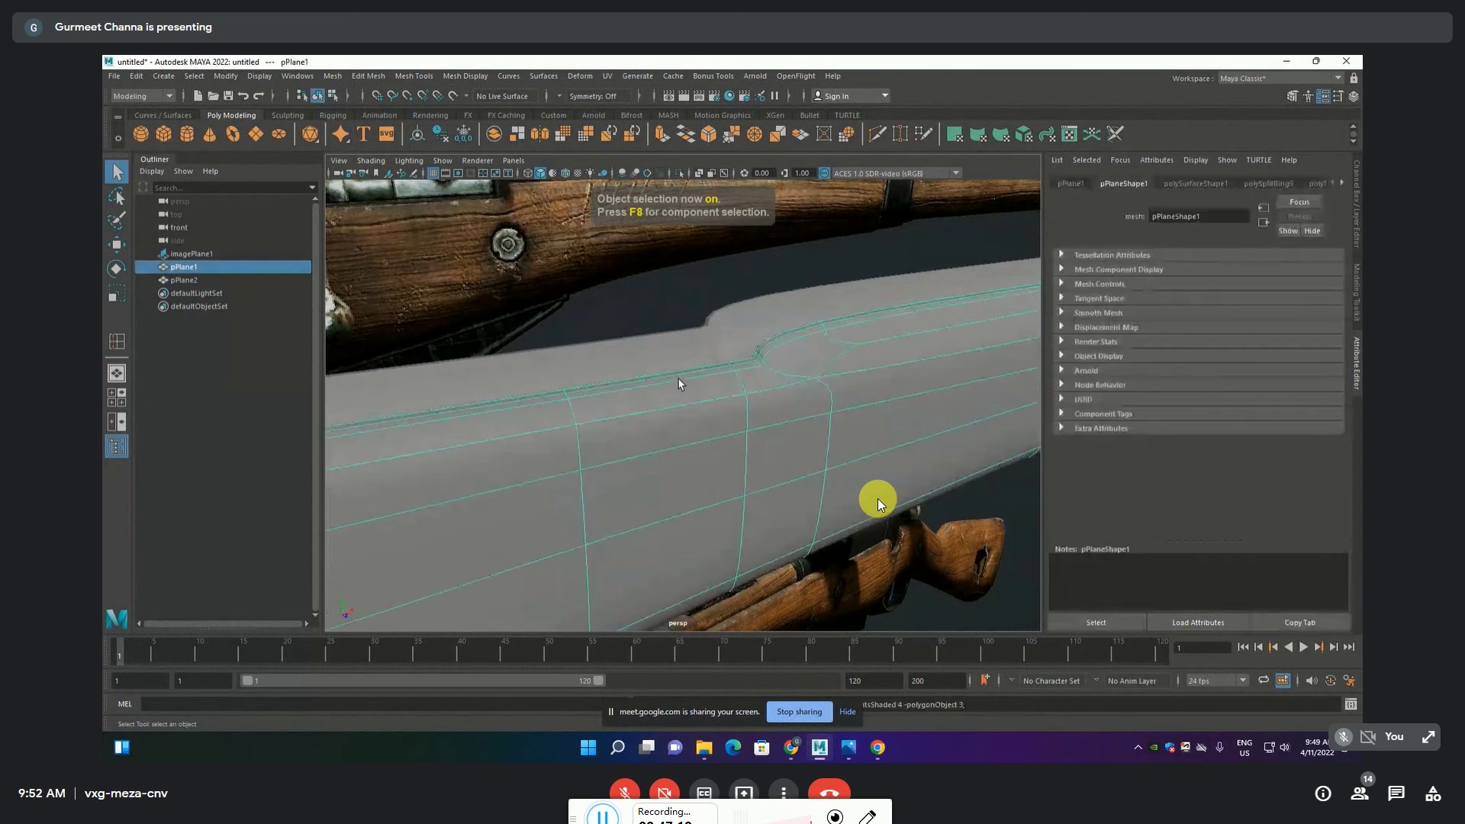
mouse_move(678, 382)
alt+mouse_down()
mouse_move(804, 415)
mouse_move(763, 396)
alt+mouse_up()
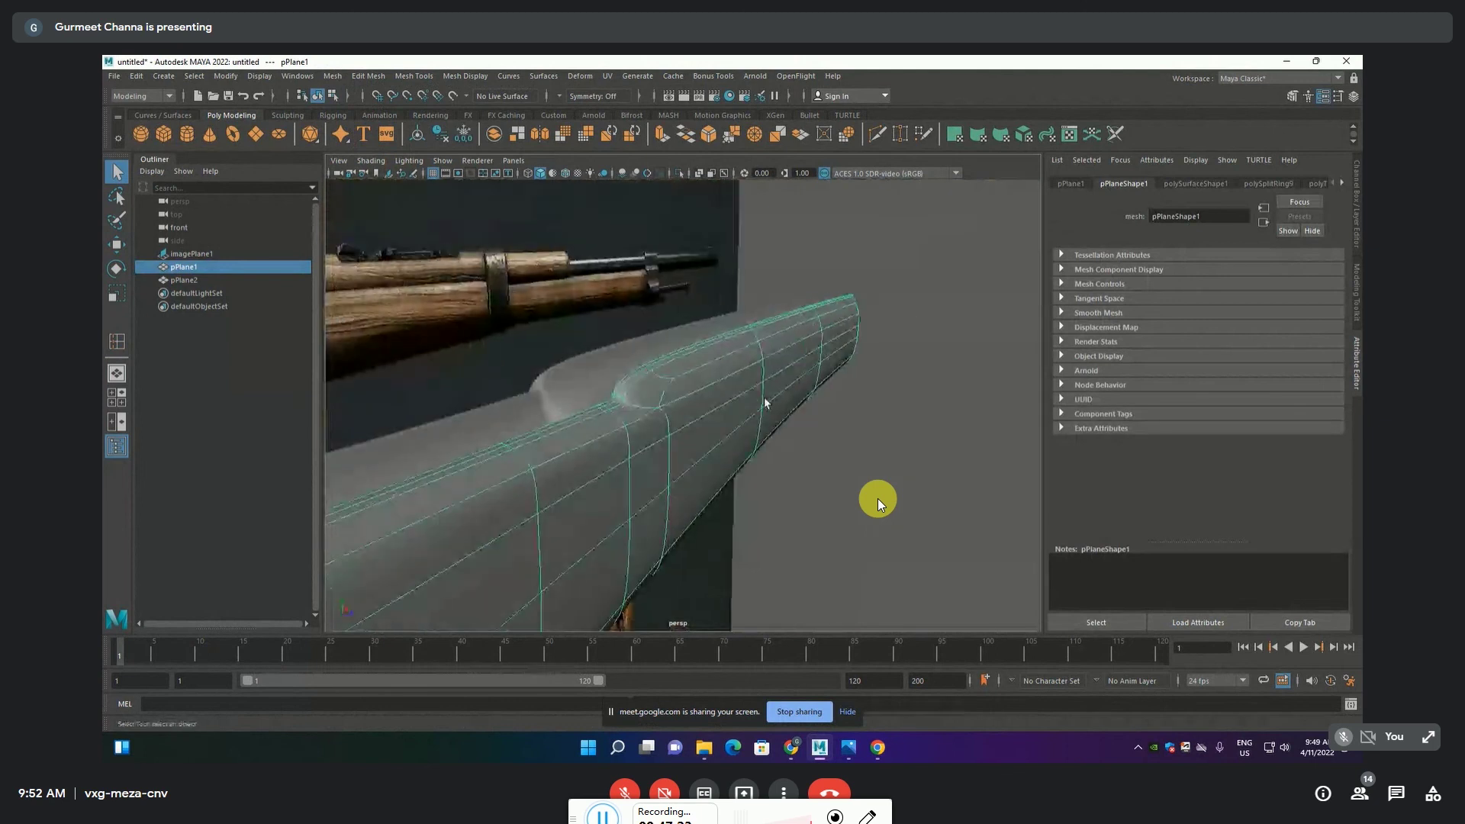
key(1)
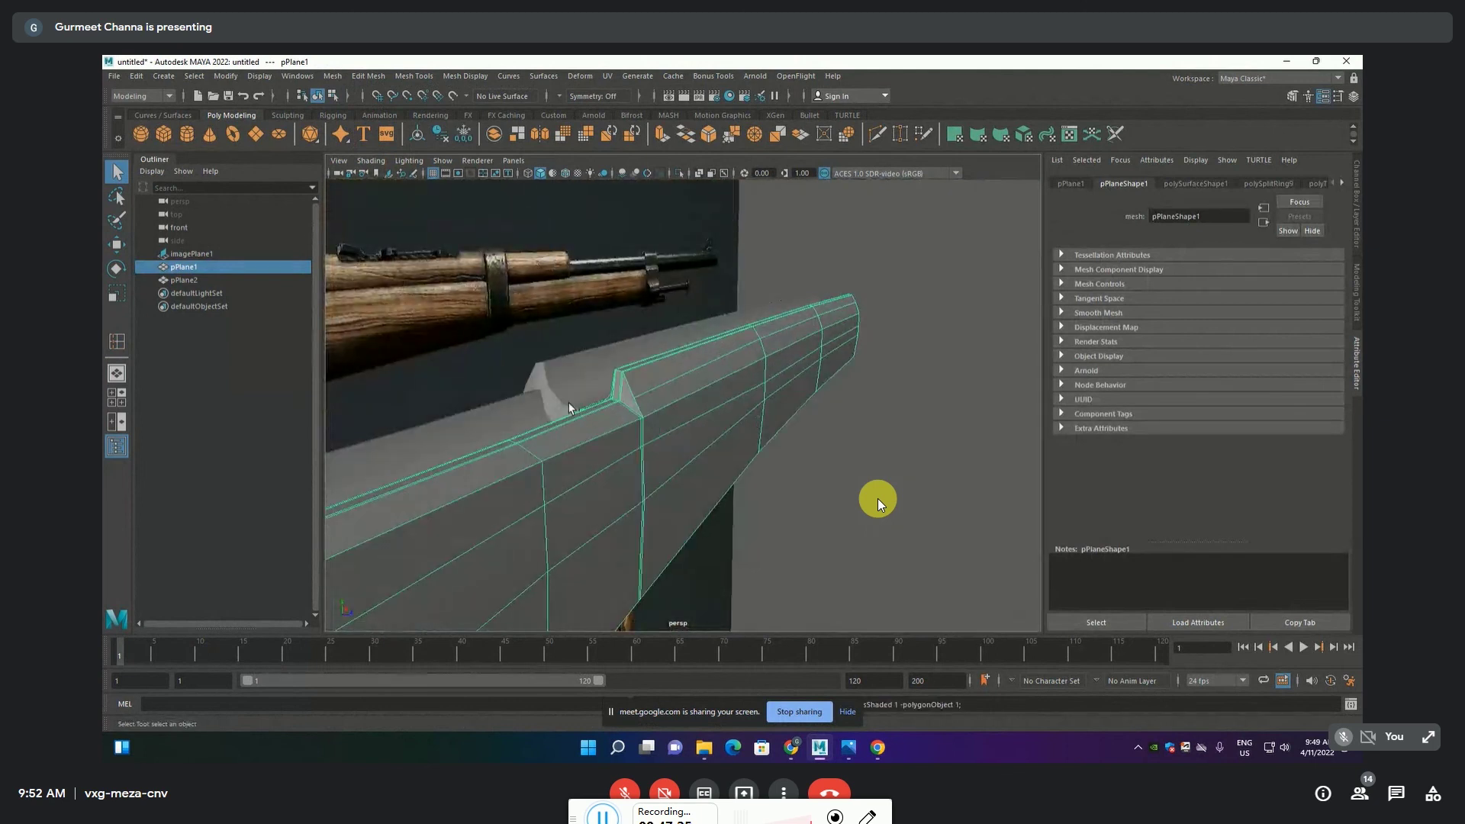
mouse_move(573, 387)
alt+mouse_down()
mouse_move(584, 398)
mouse_move(823, 347)
mouse_move(724, 366)
mouse_move(538, 231)
alt+mouse_up()
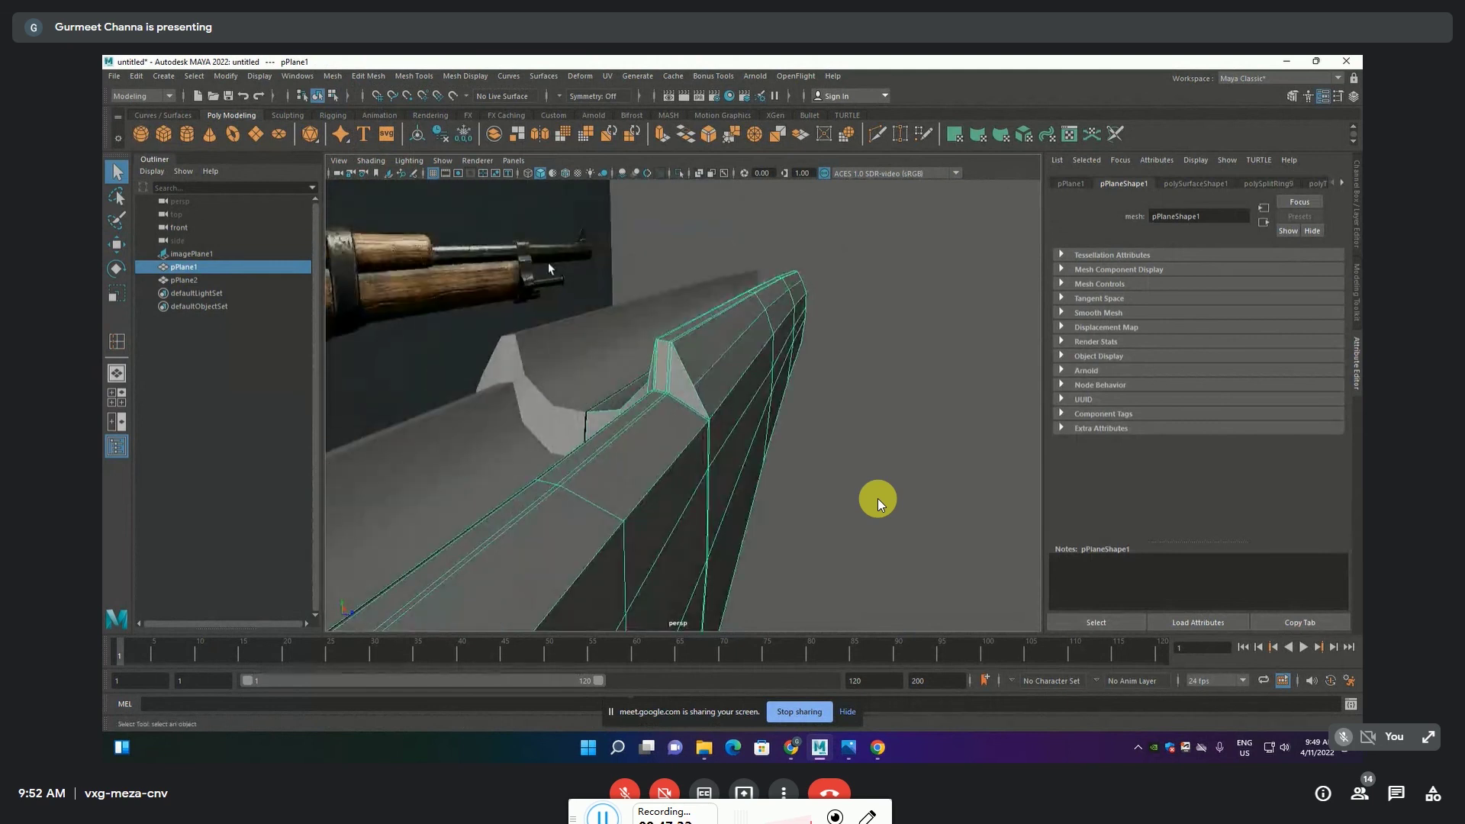
mouse_move(746, 306)
alt+mouse_down()
mouse_move(727, 307)
mouse_move(766, 305)
mouse_move(651, 312)
alt+mouse_up()
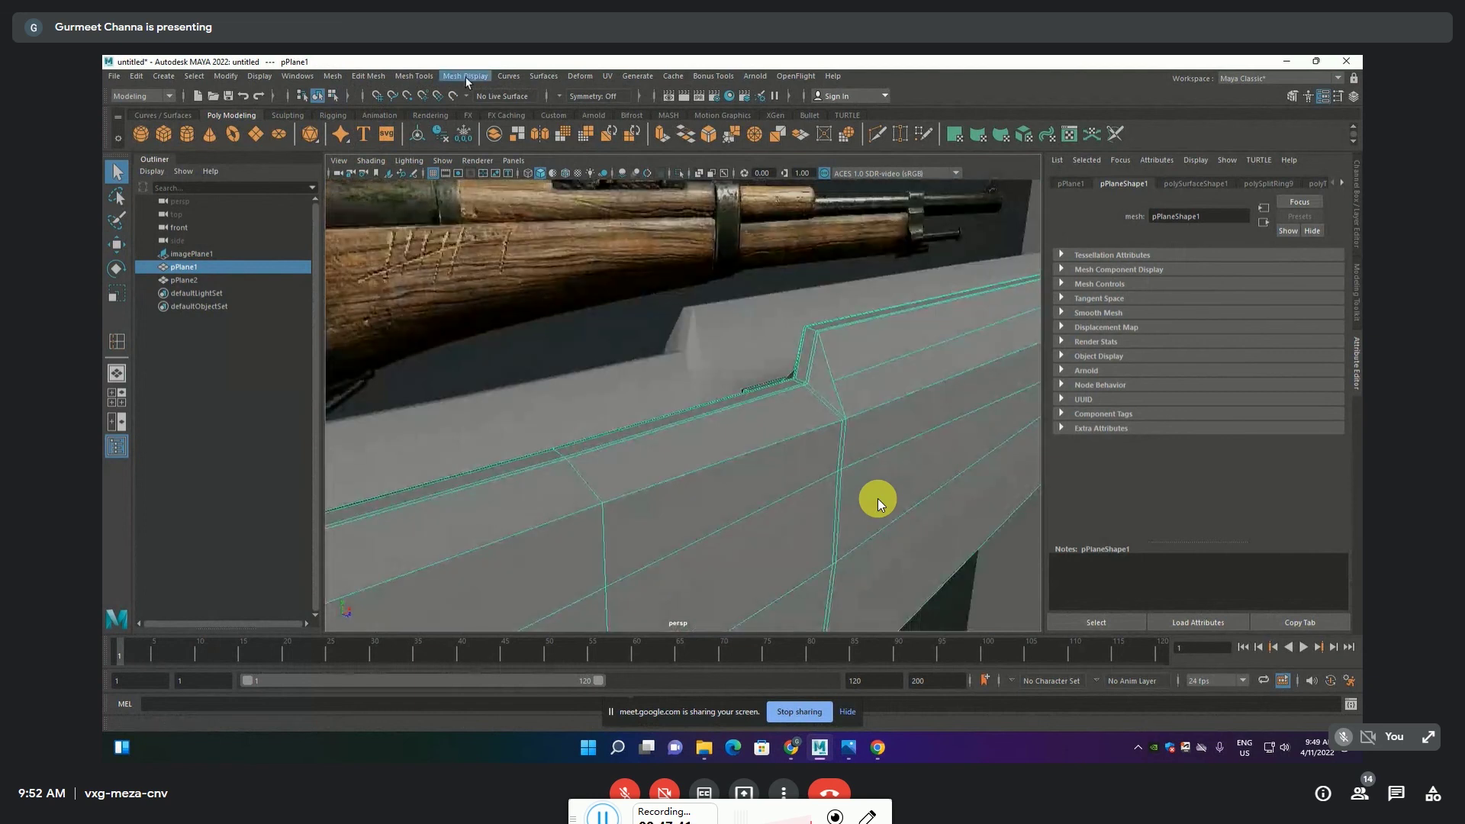
Insert another edge loop at the stock's step
click(425, 81)
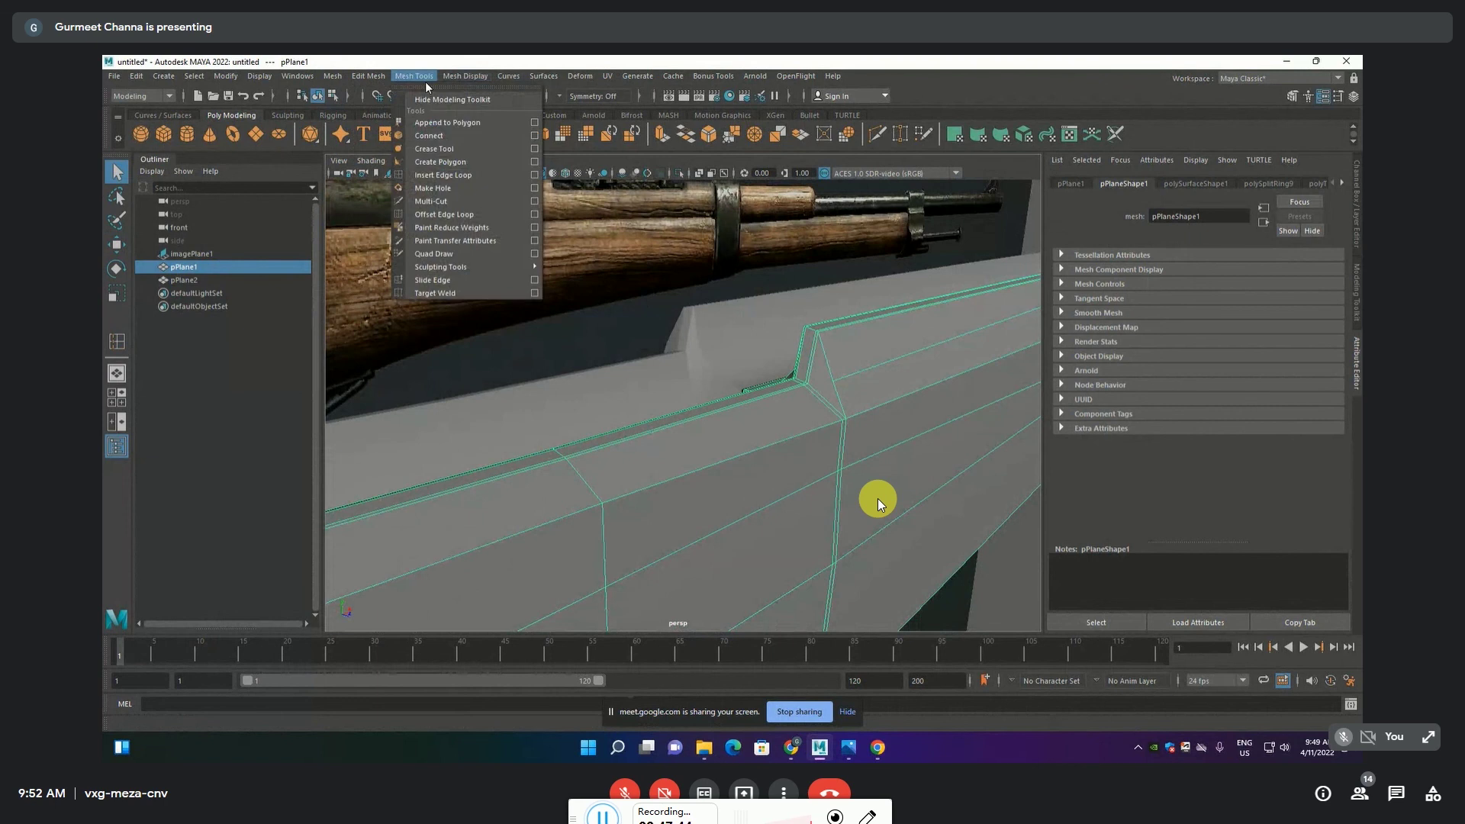
click(442, 174)
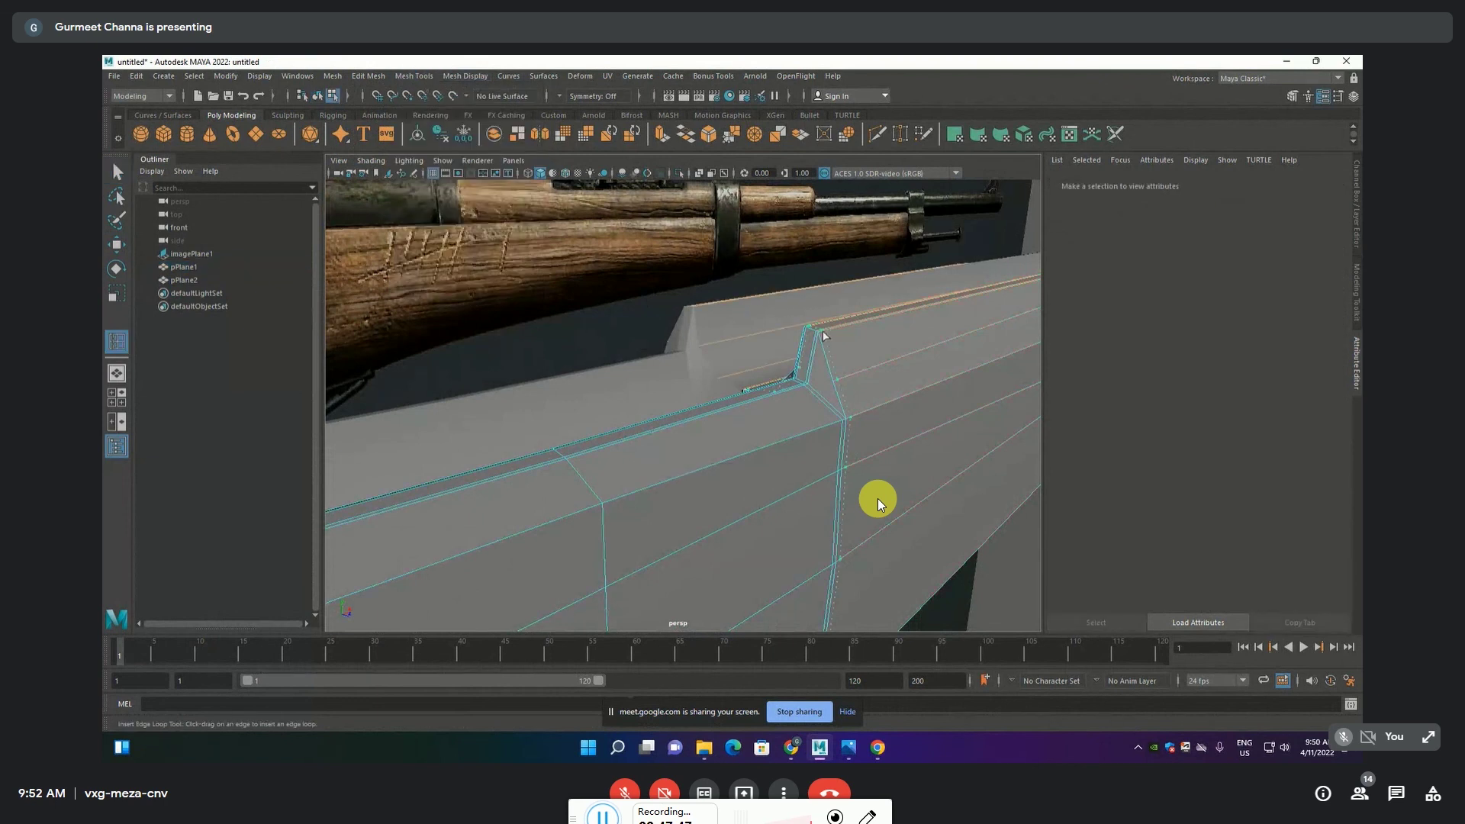
click(823, 336)
alt+drag(951, 386, 831, 321)
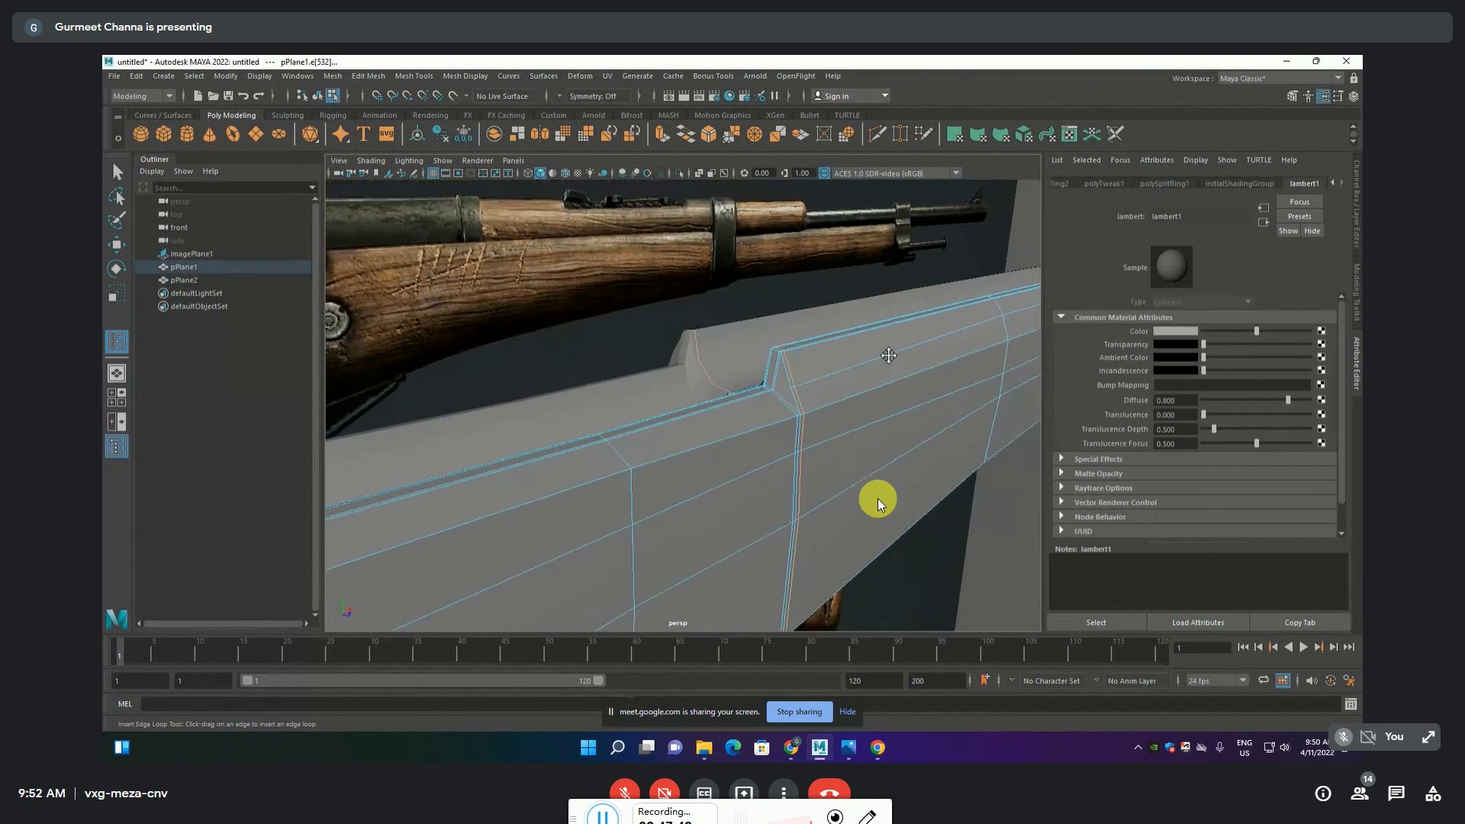
Preview the stock as a smoothed mesh from a side view
key(F8)
key(q)
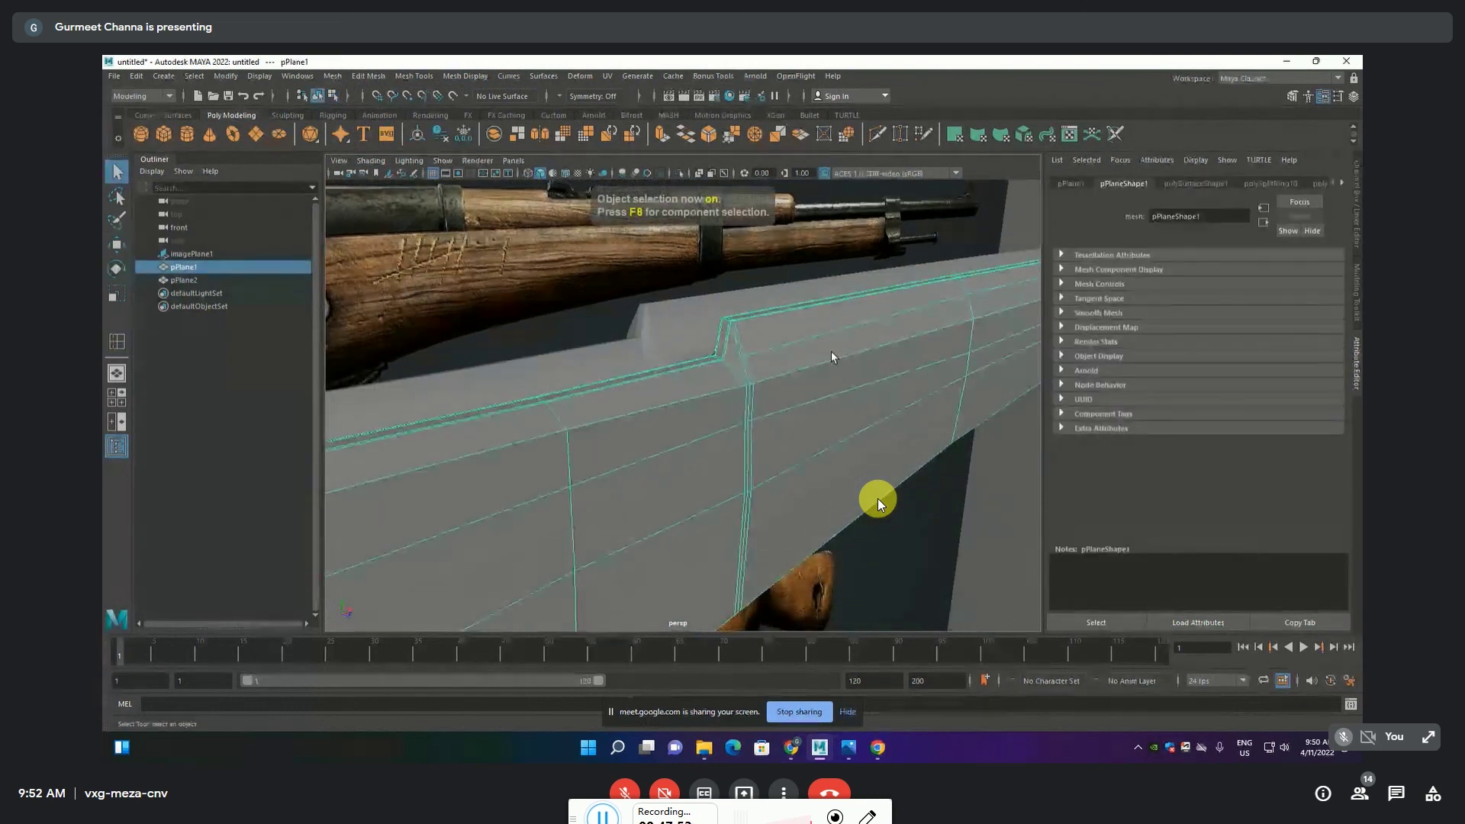
key(3)
mouse_move(831, 357)
alt+mouse_down()
mouse_move(758, 421)
mouse_move(823, 451)
alt+mouse_up()
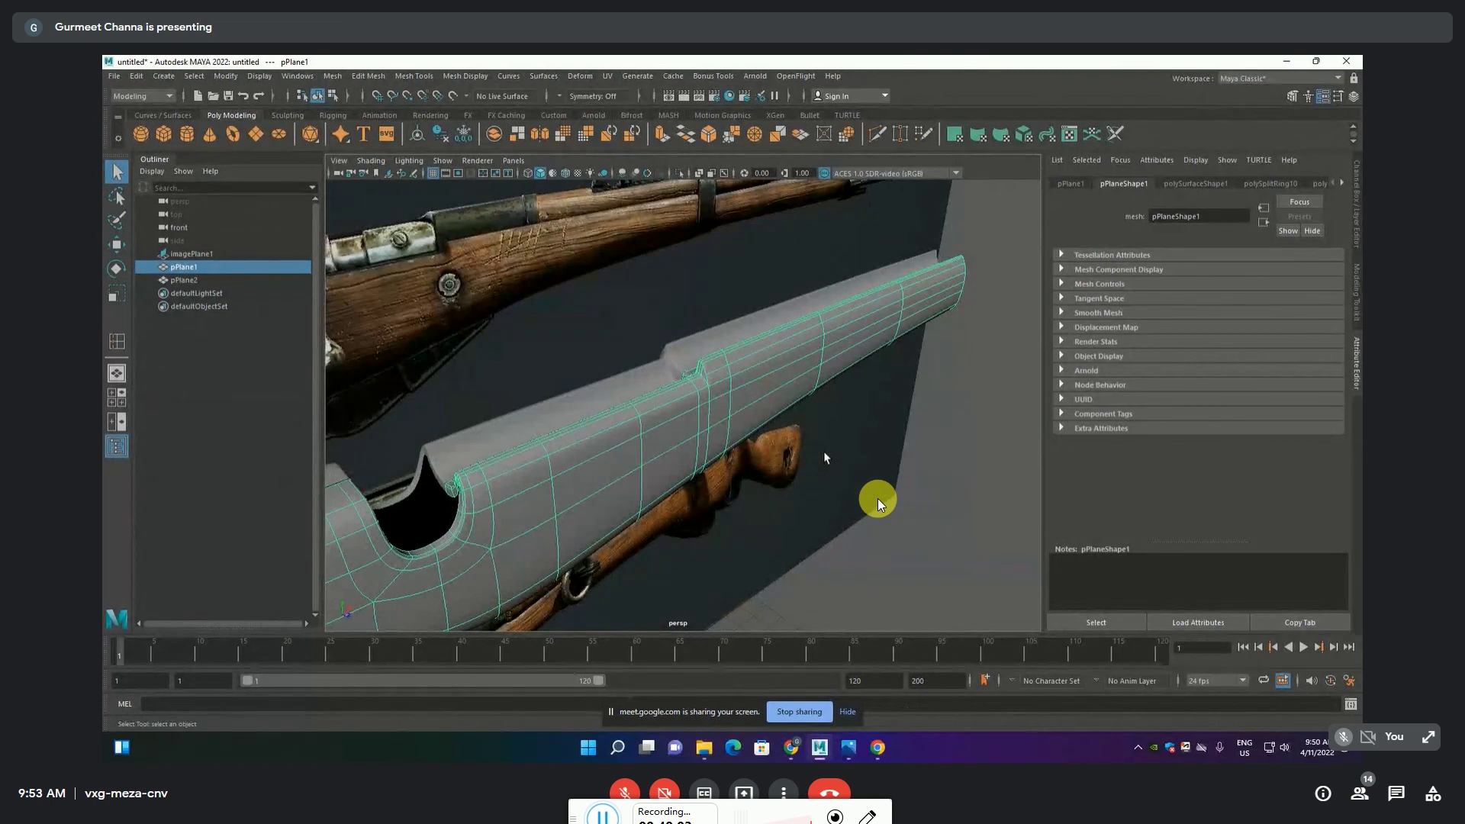
scroll(605, 375, down, 3)
alt+drag(606, 378, 568, 422)
scroll(568, 422, up, 2)
scroll(615, 379, up, 3)
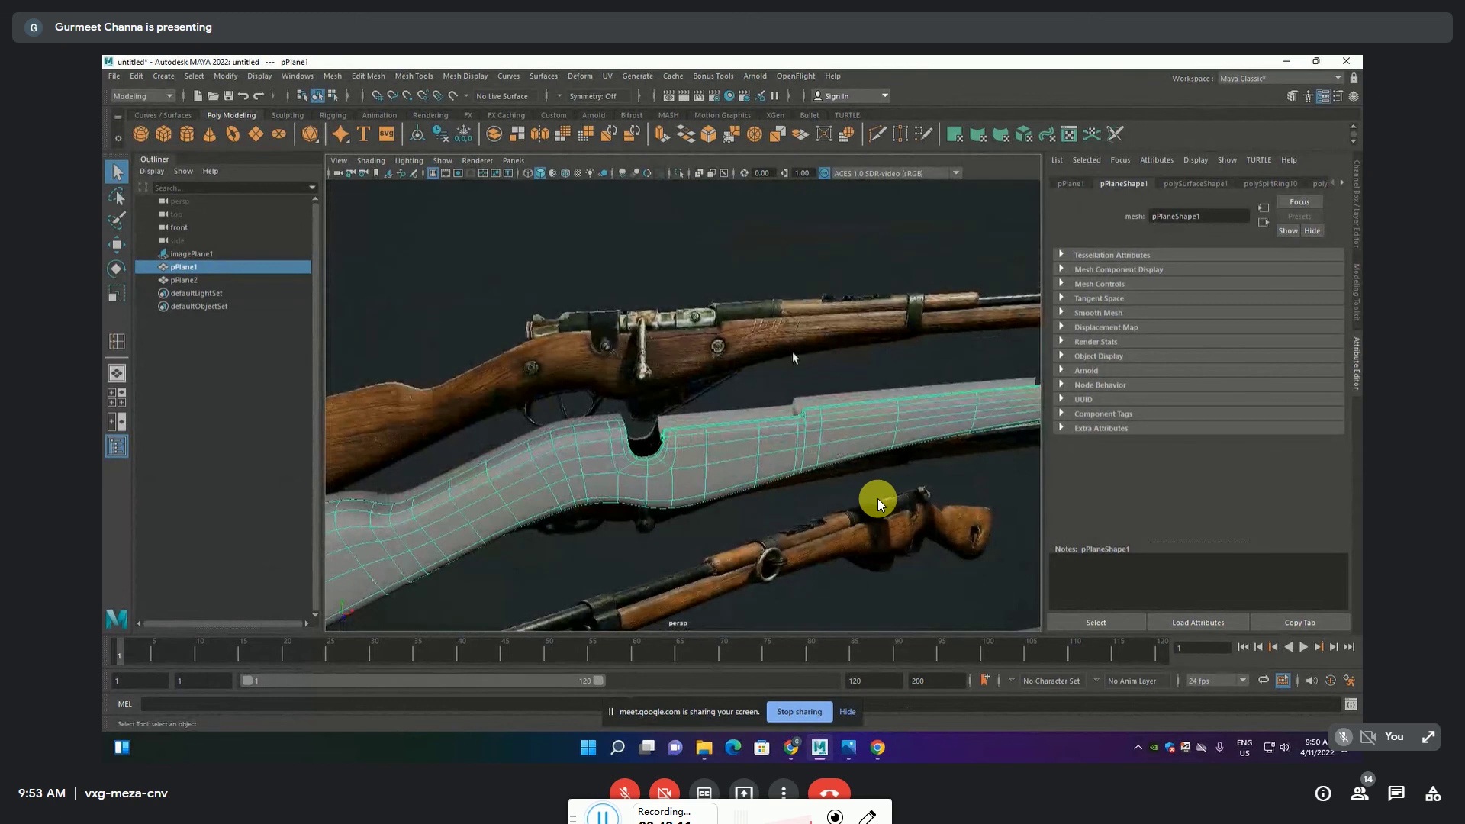
scroll(785, 363, up, 2)
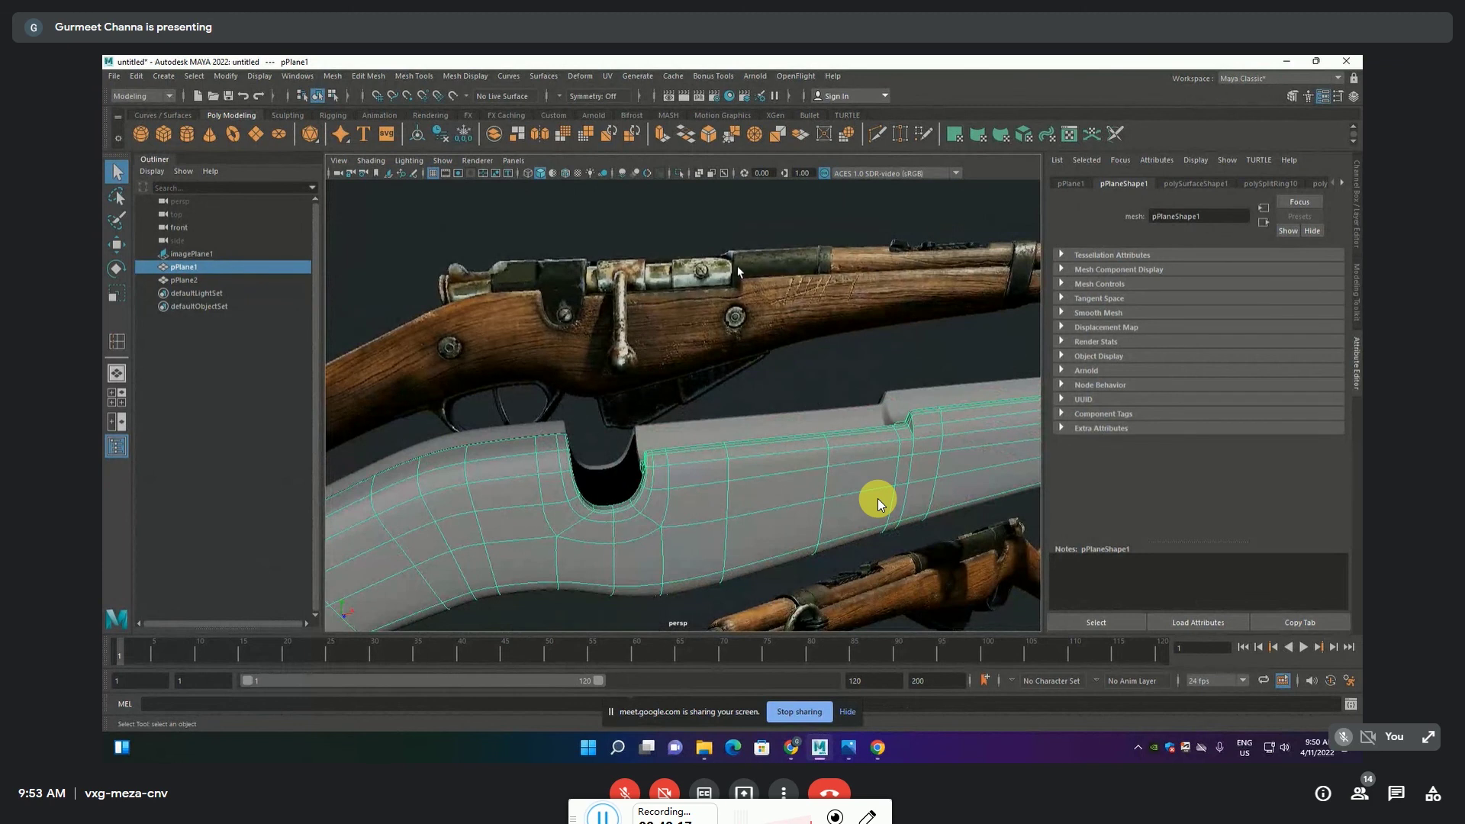
scroll(750, 366, down, 2)
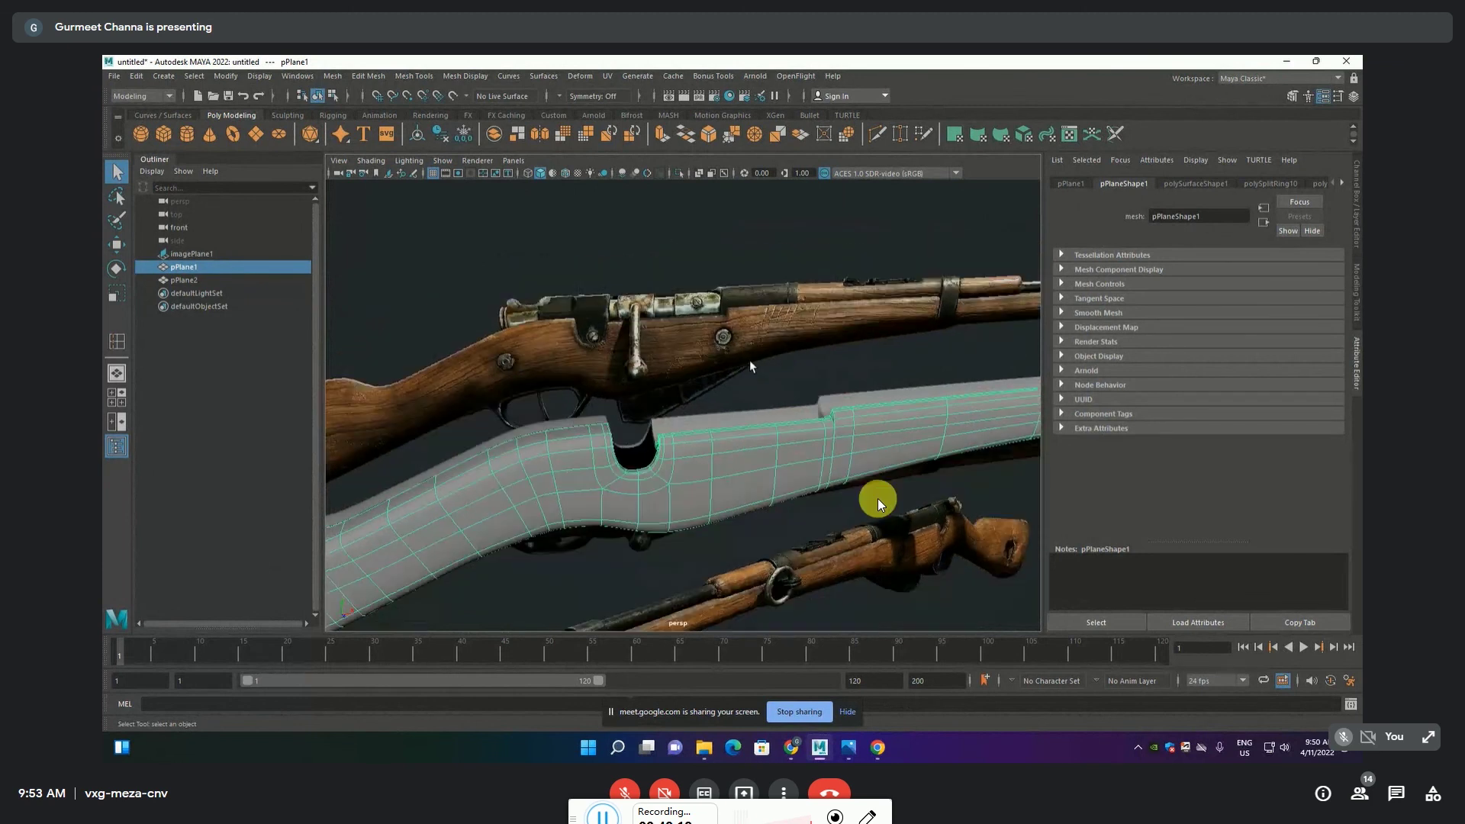
alt+drag(750, 360, 676, 336)
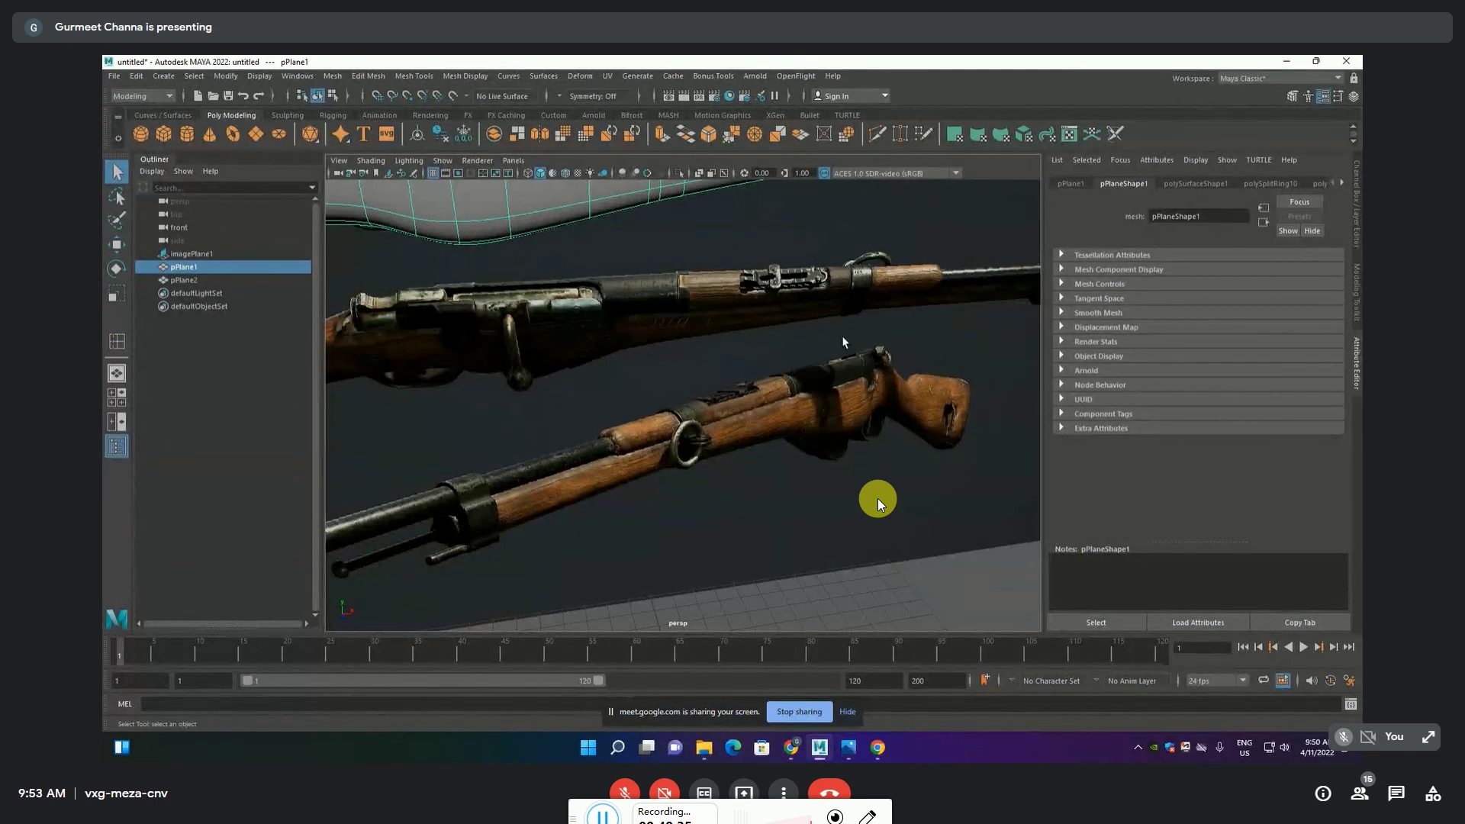
Return to a single perspective view and zoom in for a steeper look over the stock
key(space)
key(space)
alt+drag(767, 244, 683, 341)
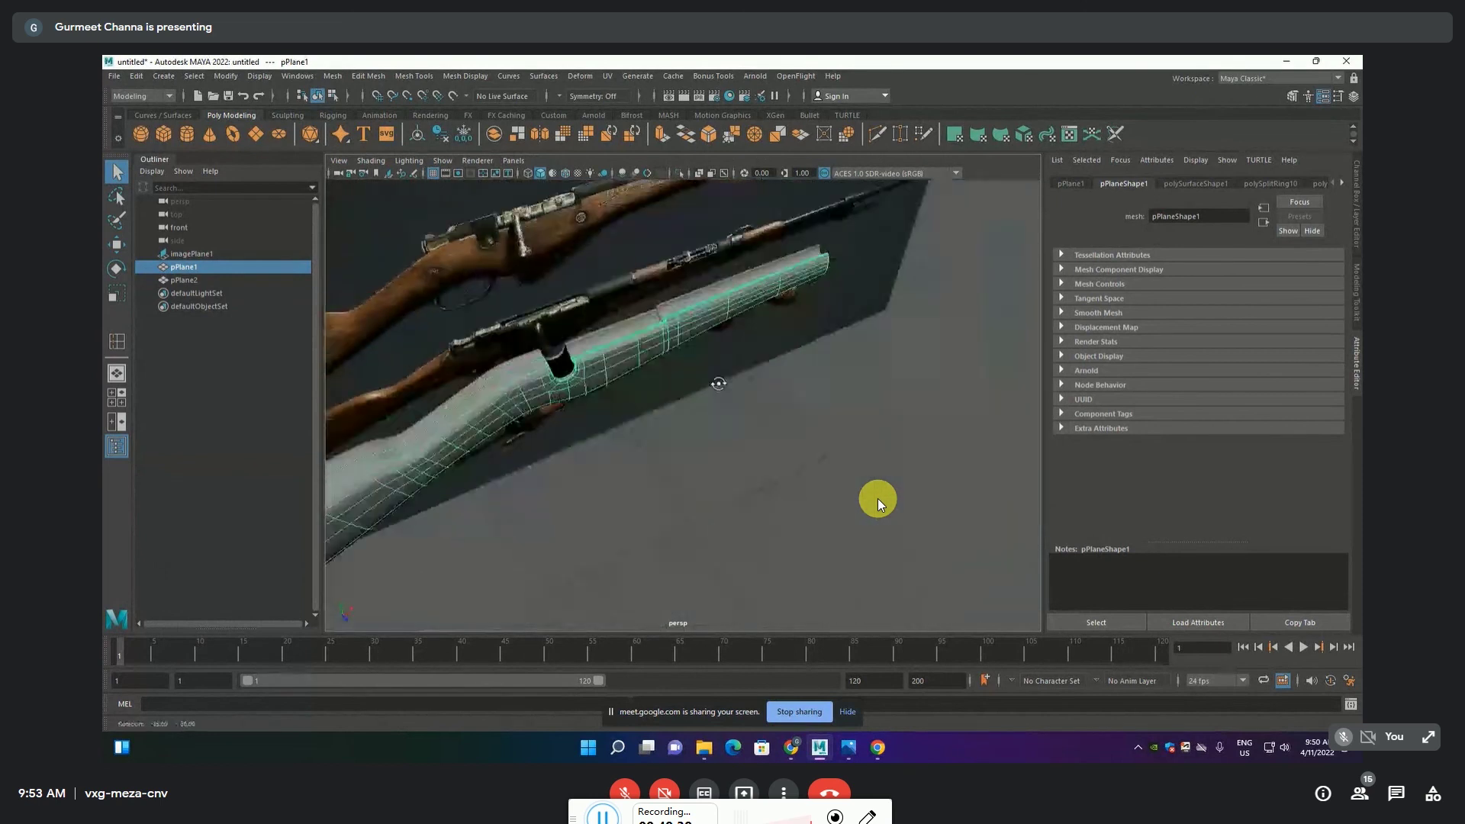
scroll(681, 335, up, 6)
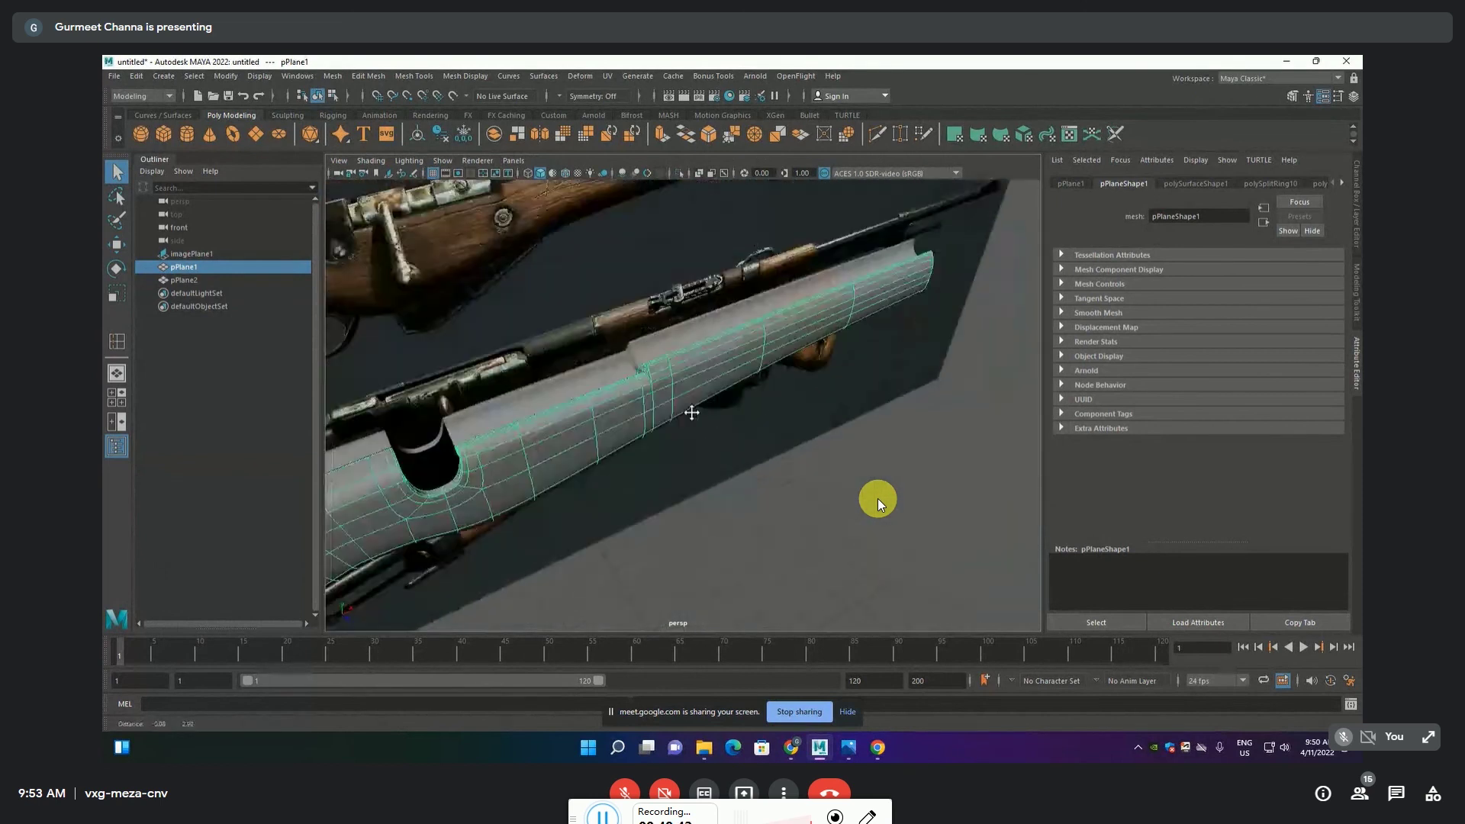
scroll(671, 379, up, 3)
scroll(671, 378, up, 3)
alt+drag(690, 363, 734, 425)
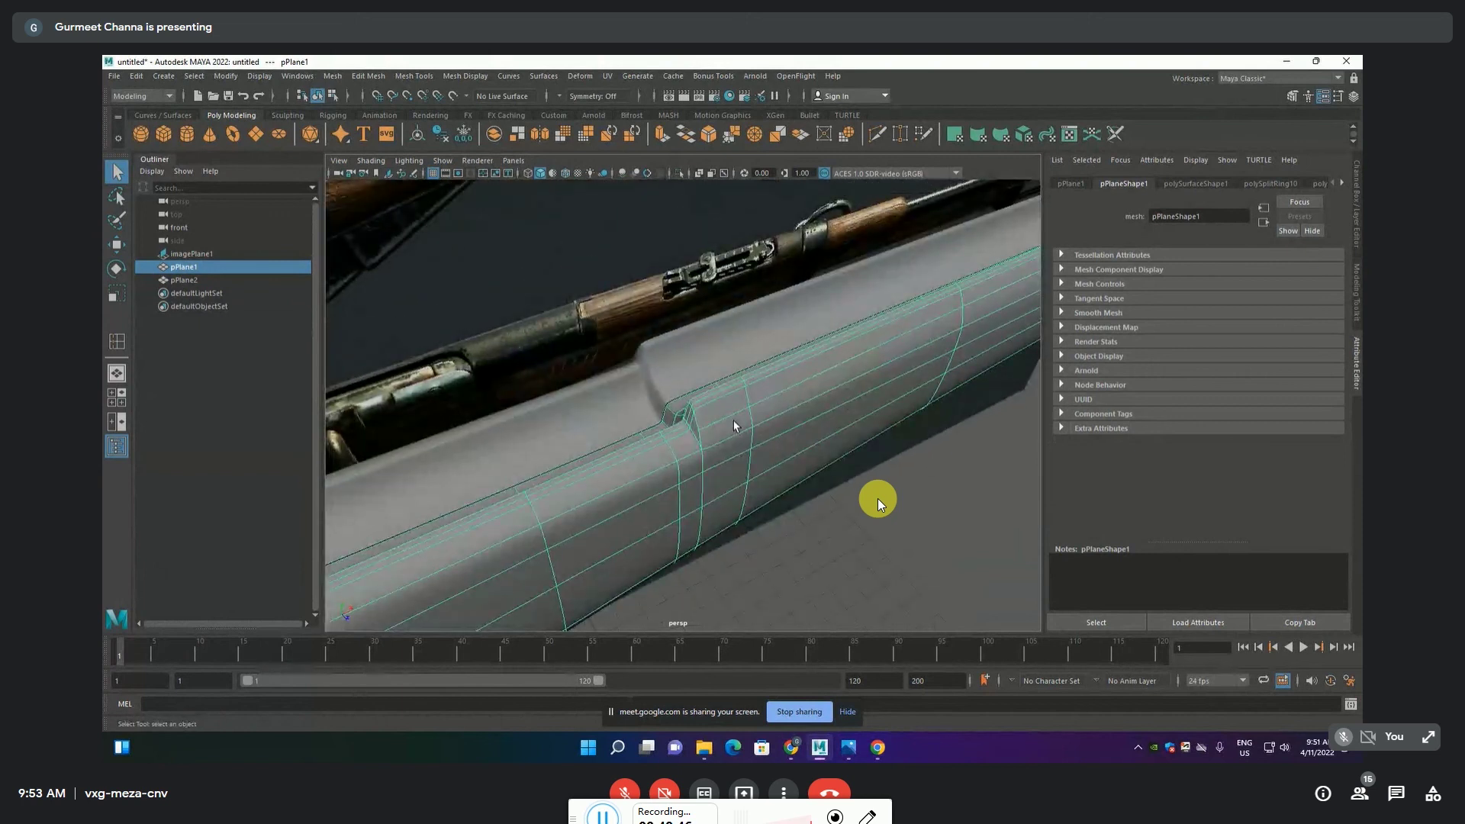
key(F9)
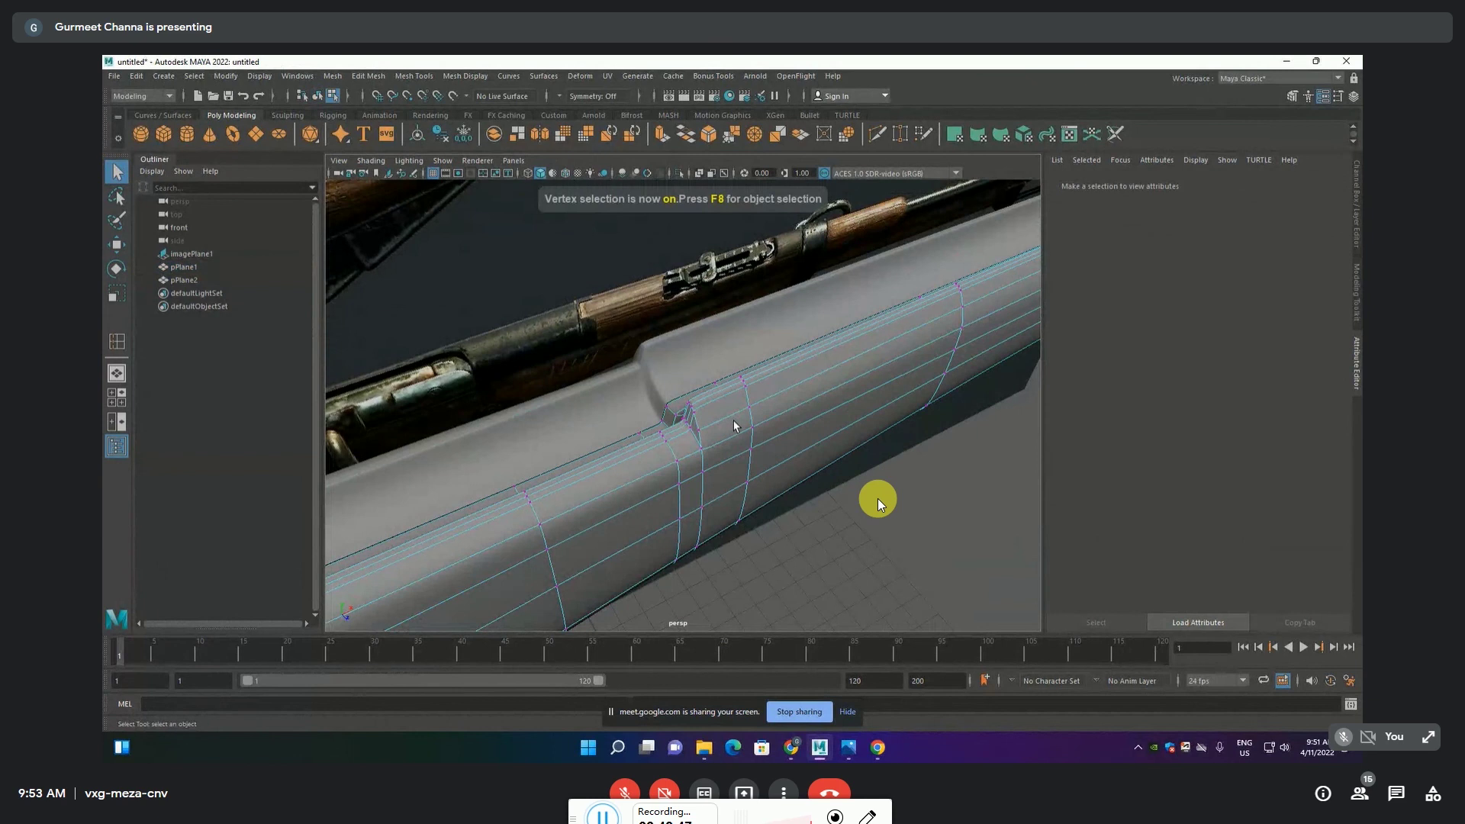
key(F8)
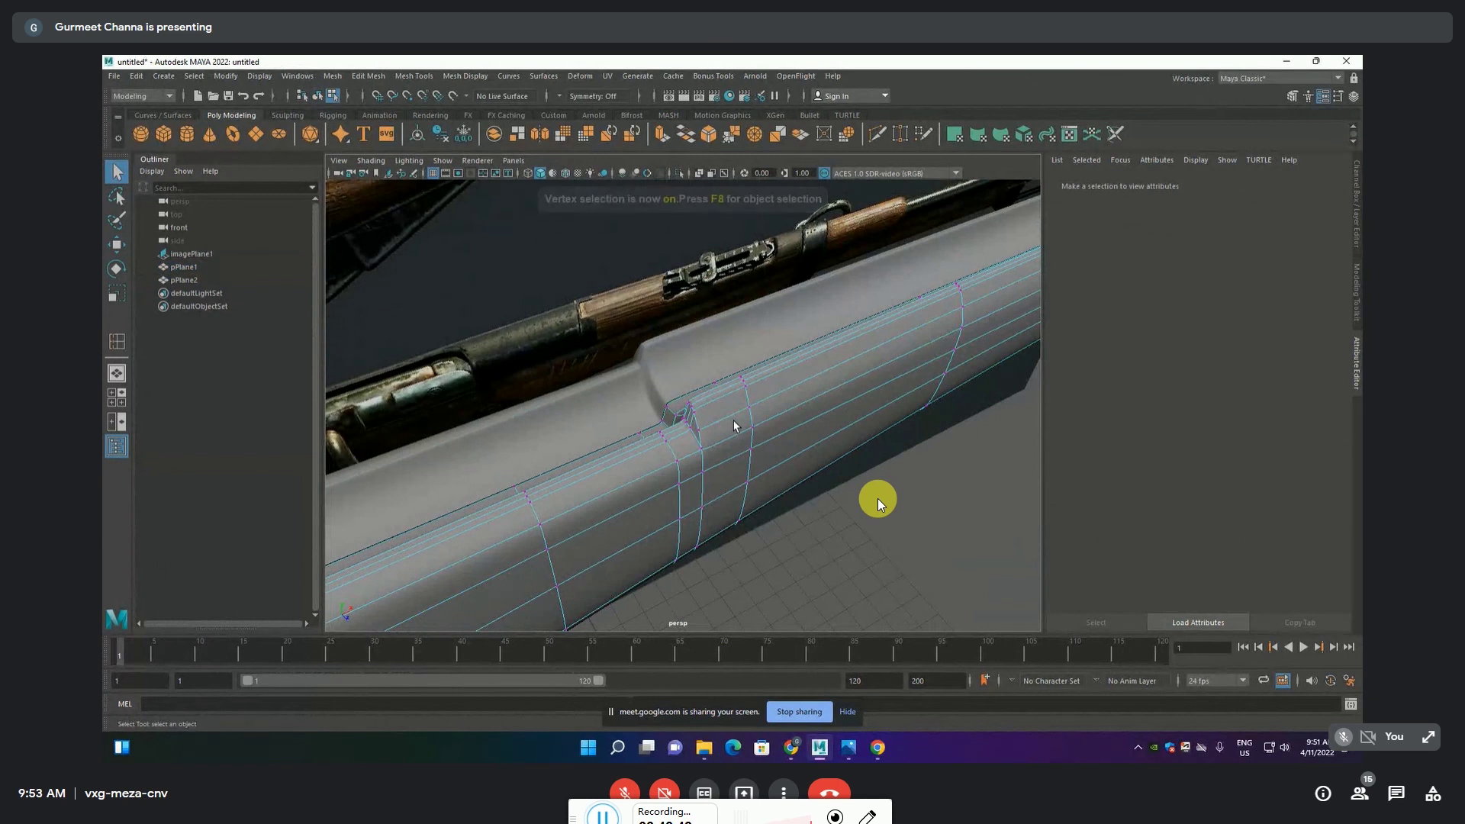
Look along the stock's ridge and select the central panel faces in face mode
alt+drag(734, 421, 790, 324)
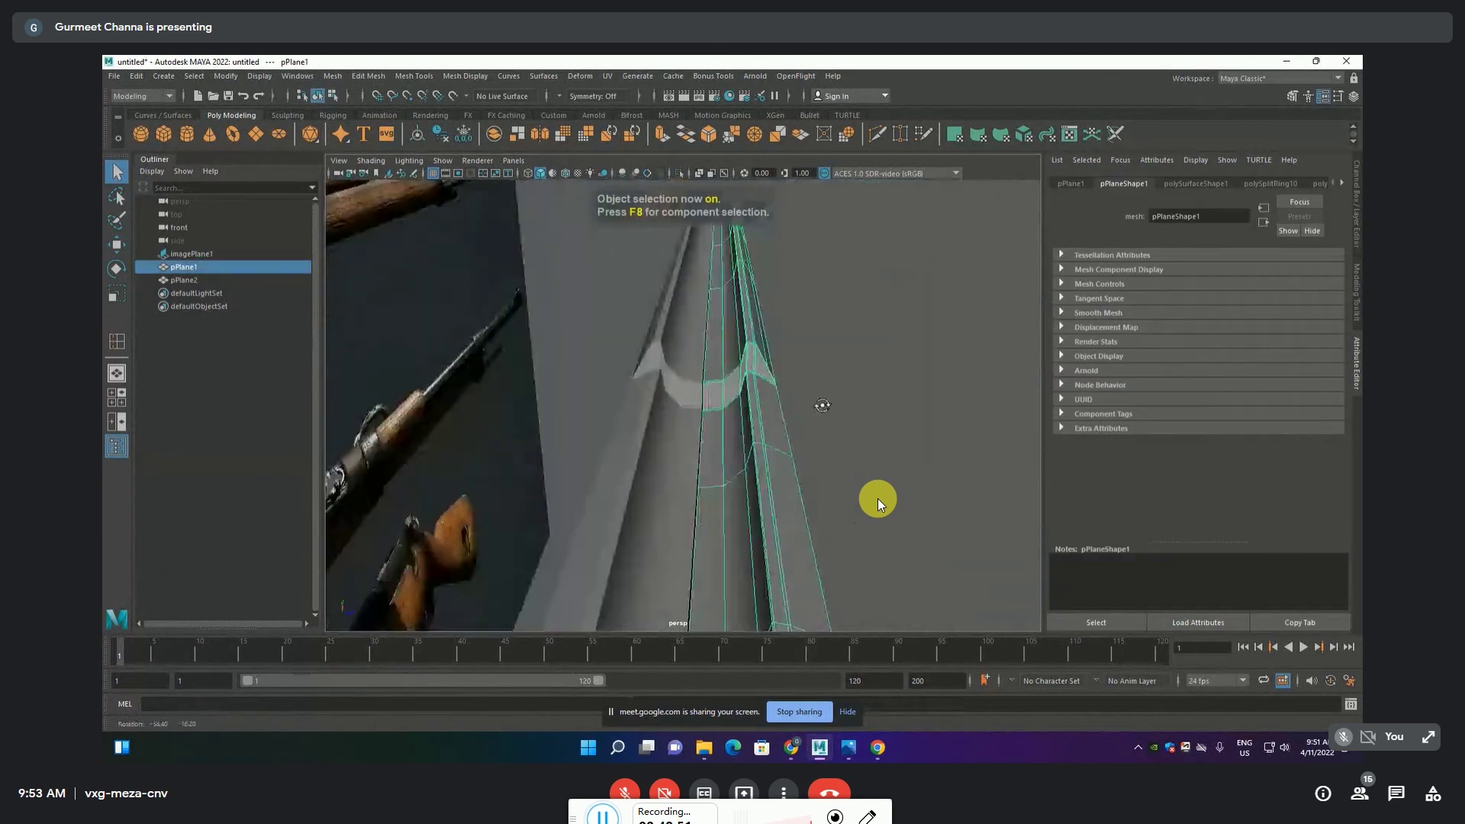
scroll(791, 324, up, 2)
alt+middle_drag(798, 287, 744, 399)
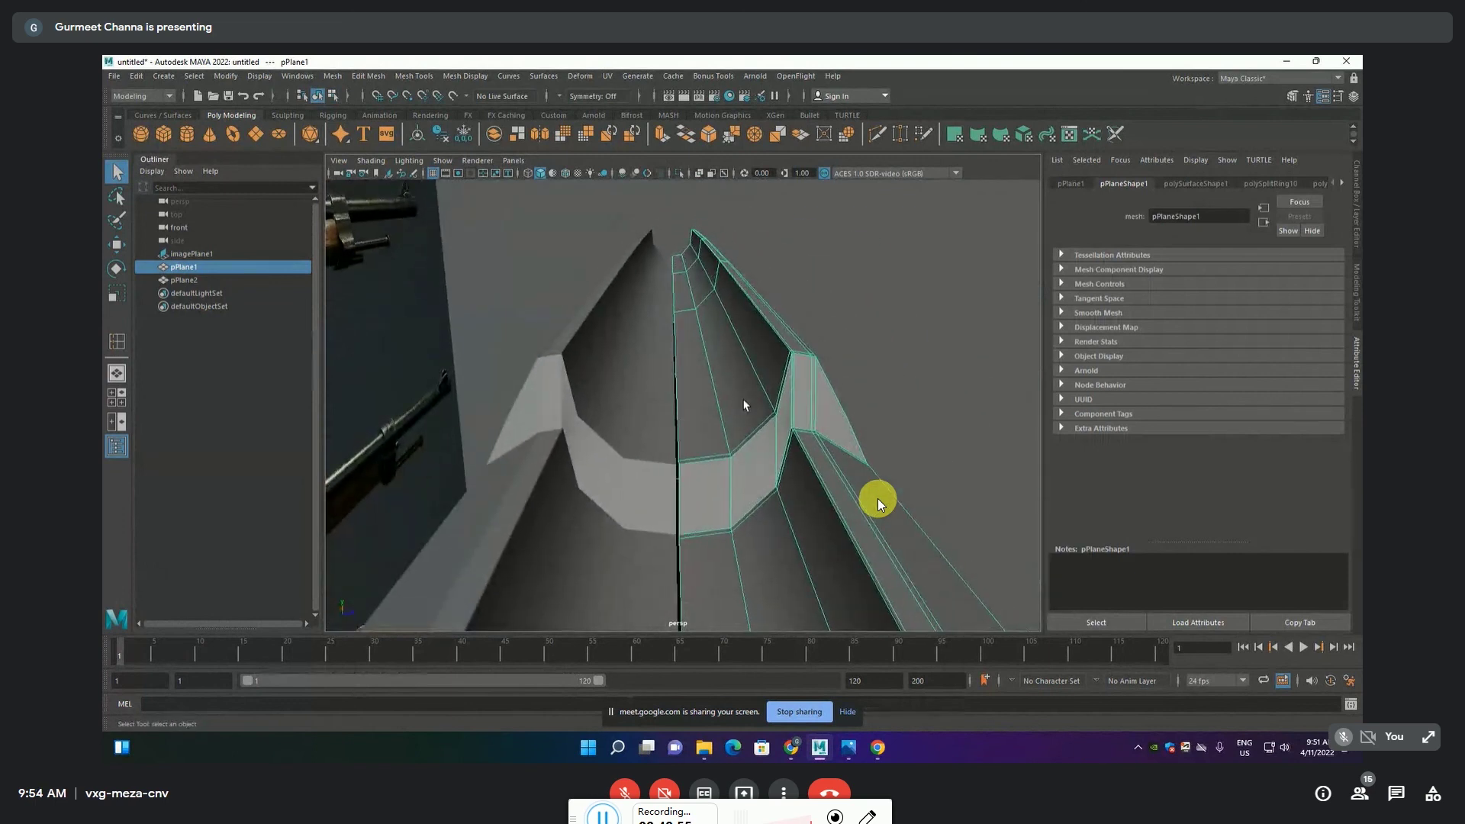
key(F11)
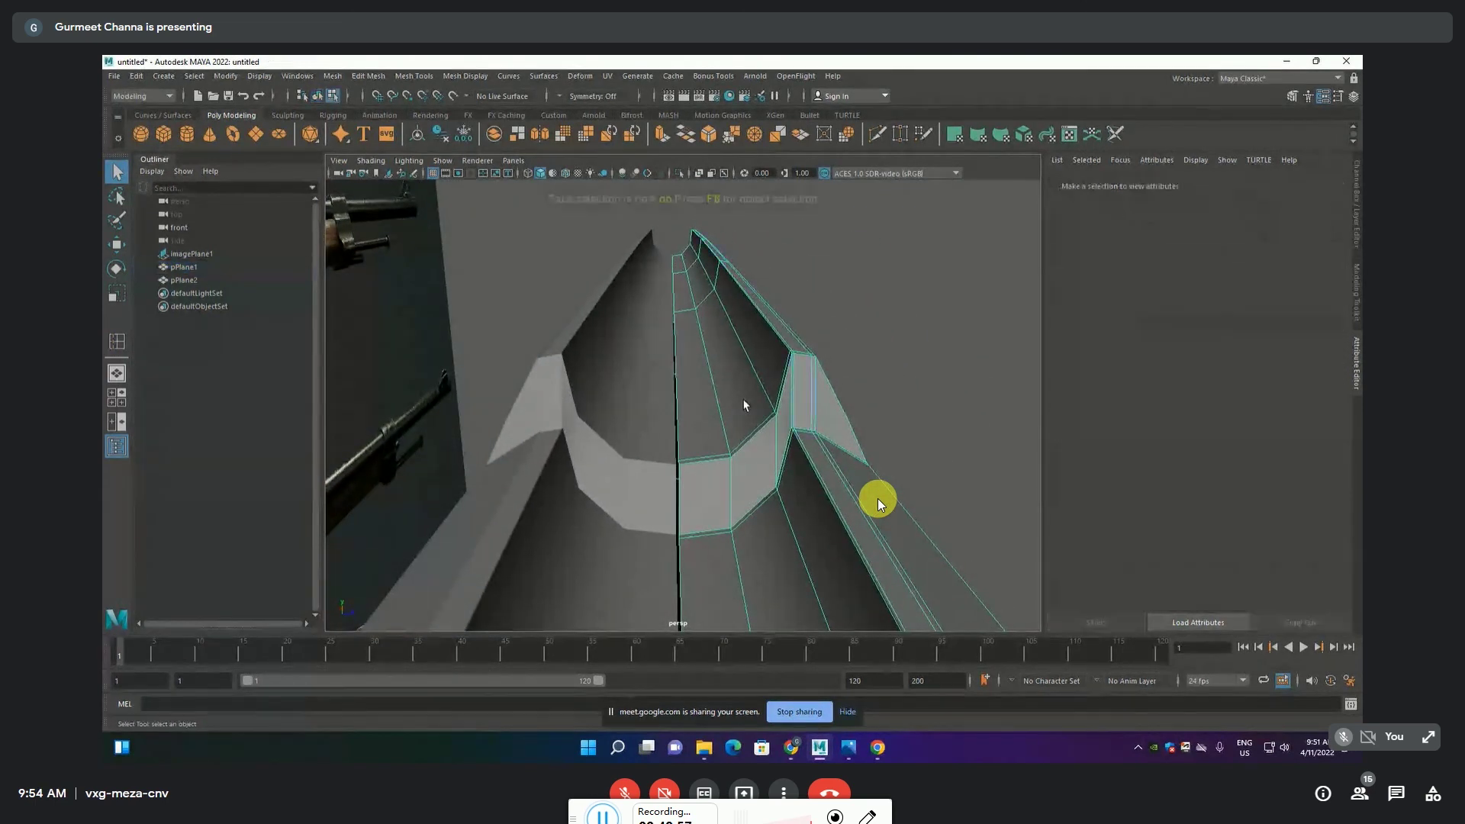
click(719, 410)
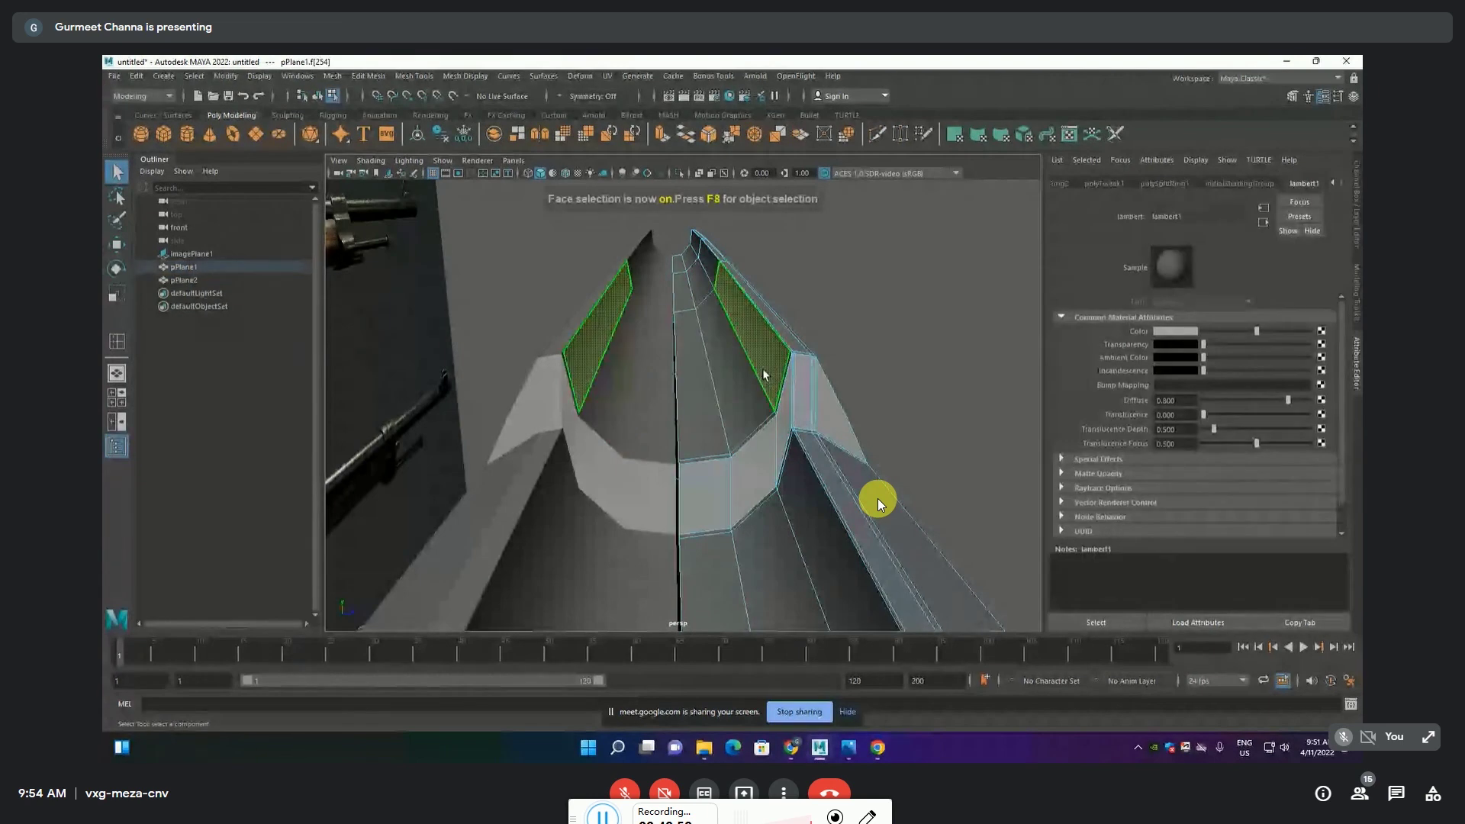
click(708, 412)
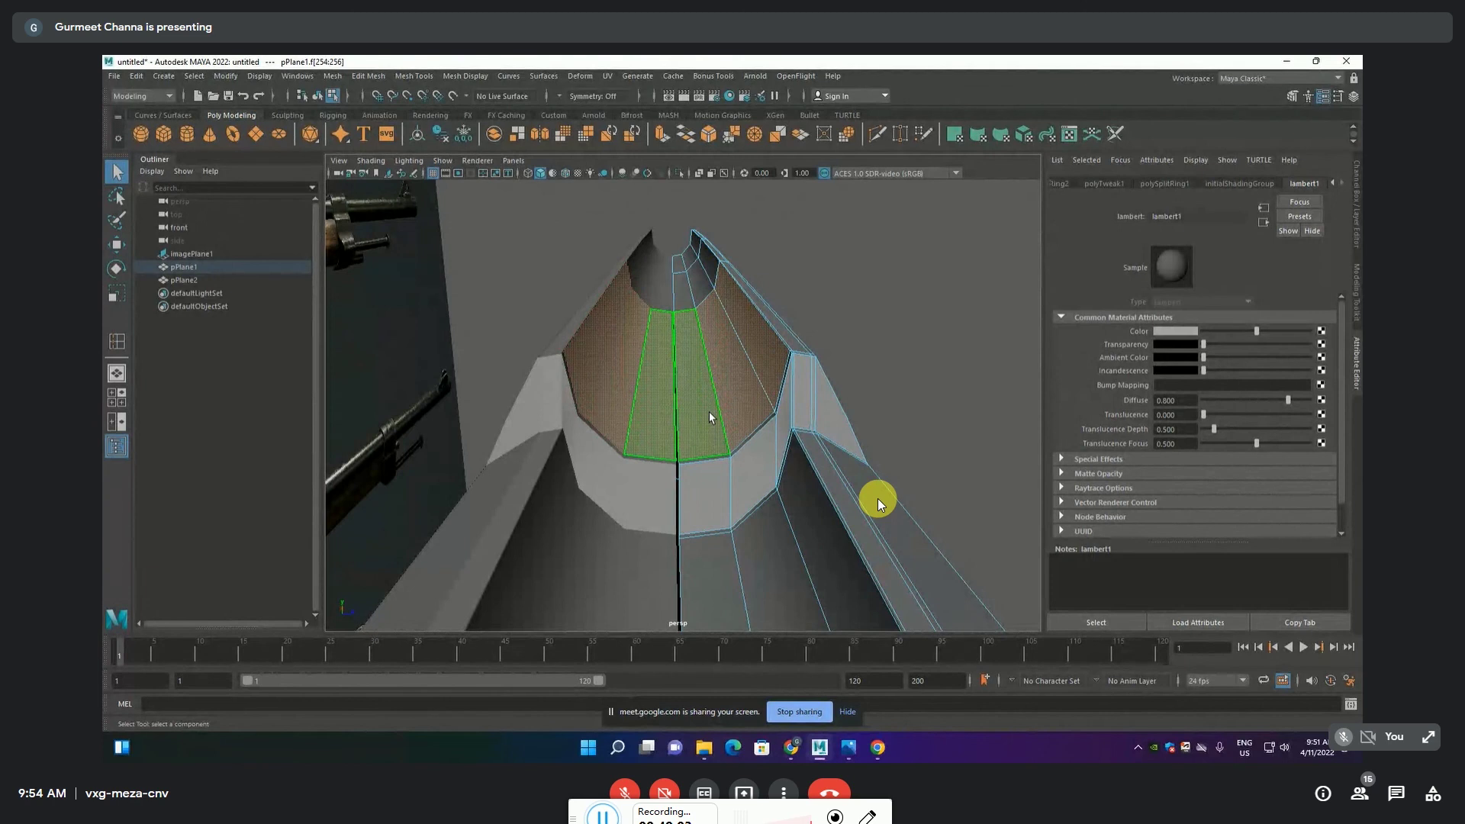
click(656, 309)
click(422, 77)
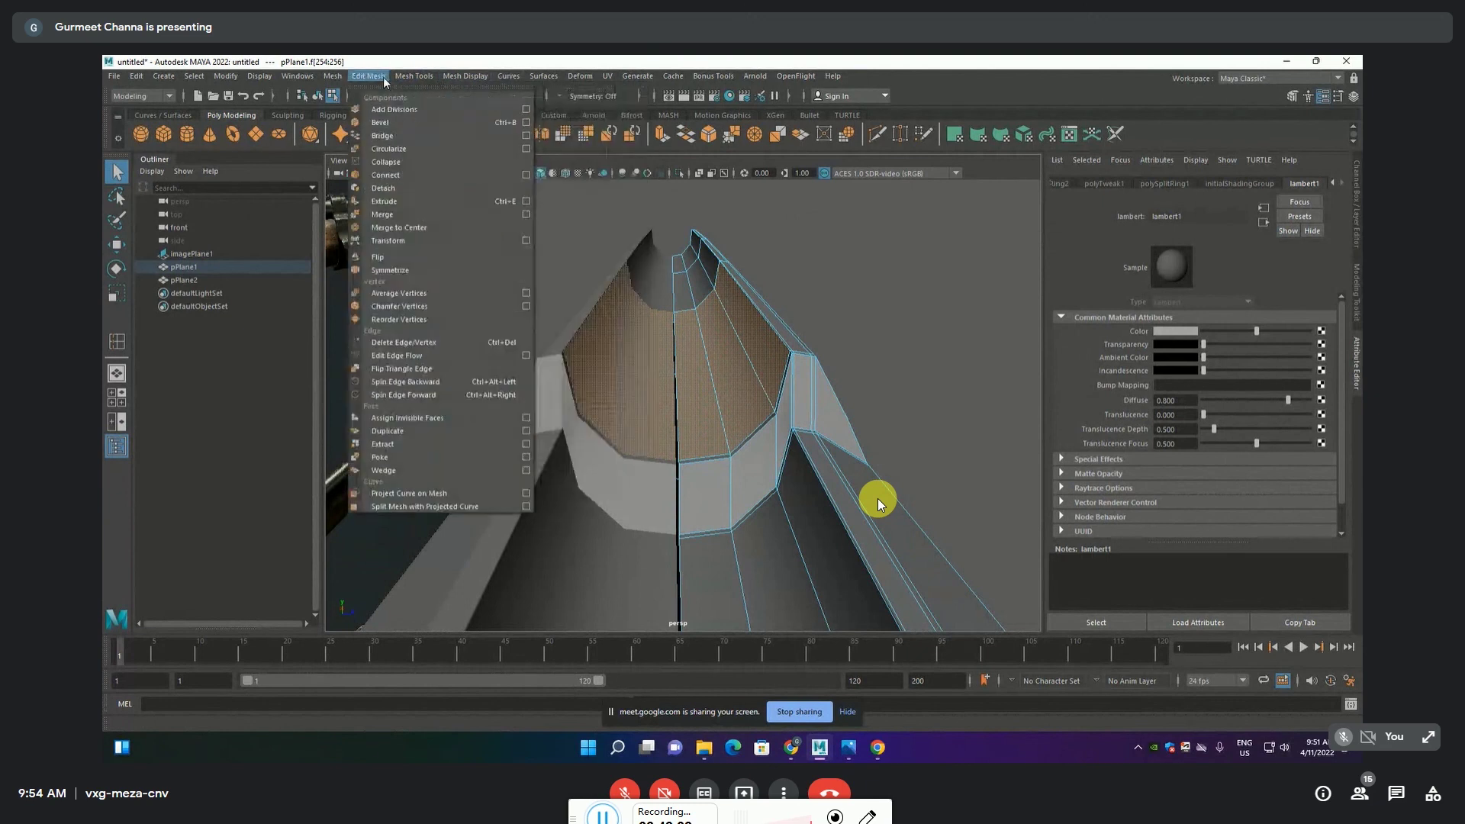
click(410, 432)
click(908, 283)
middle_drag(911, 282, 933, 276)
click(933, 276)
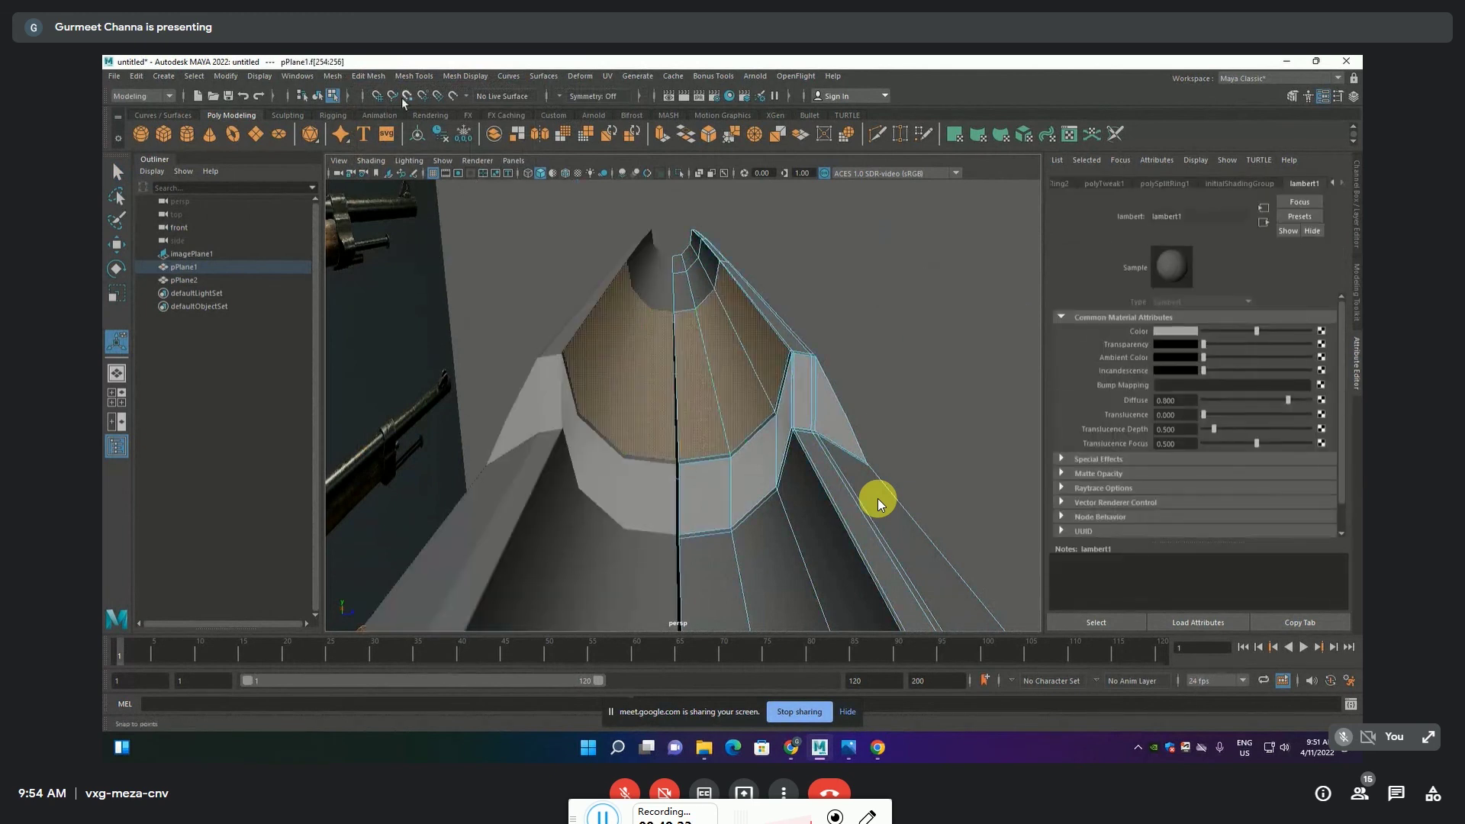
click(379, 78)
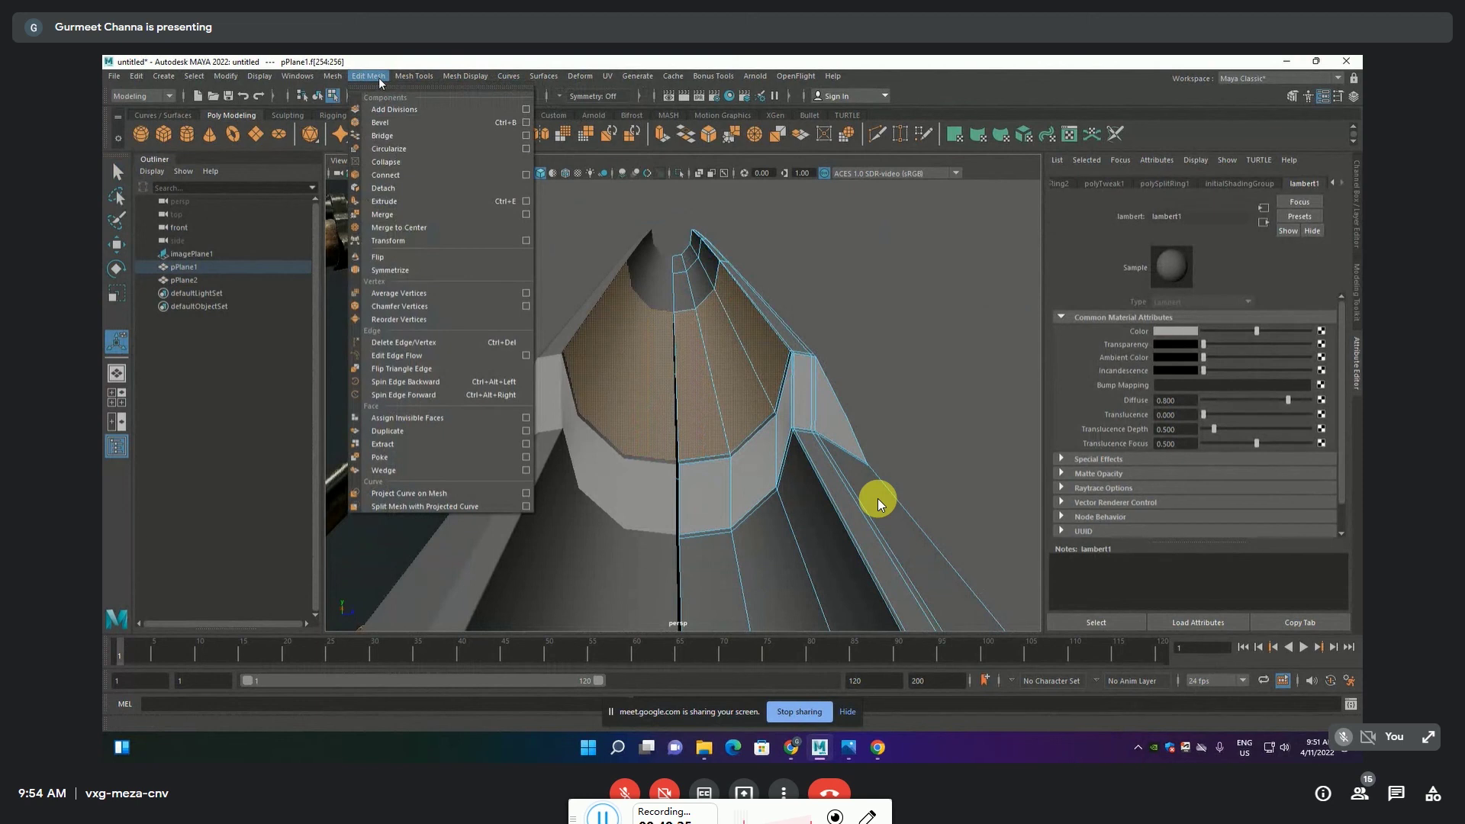
click(387, 449)
drag(910, 282, 910, 284)
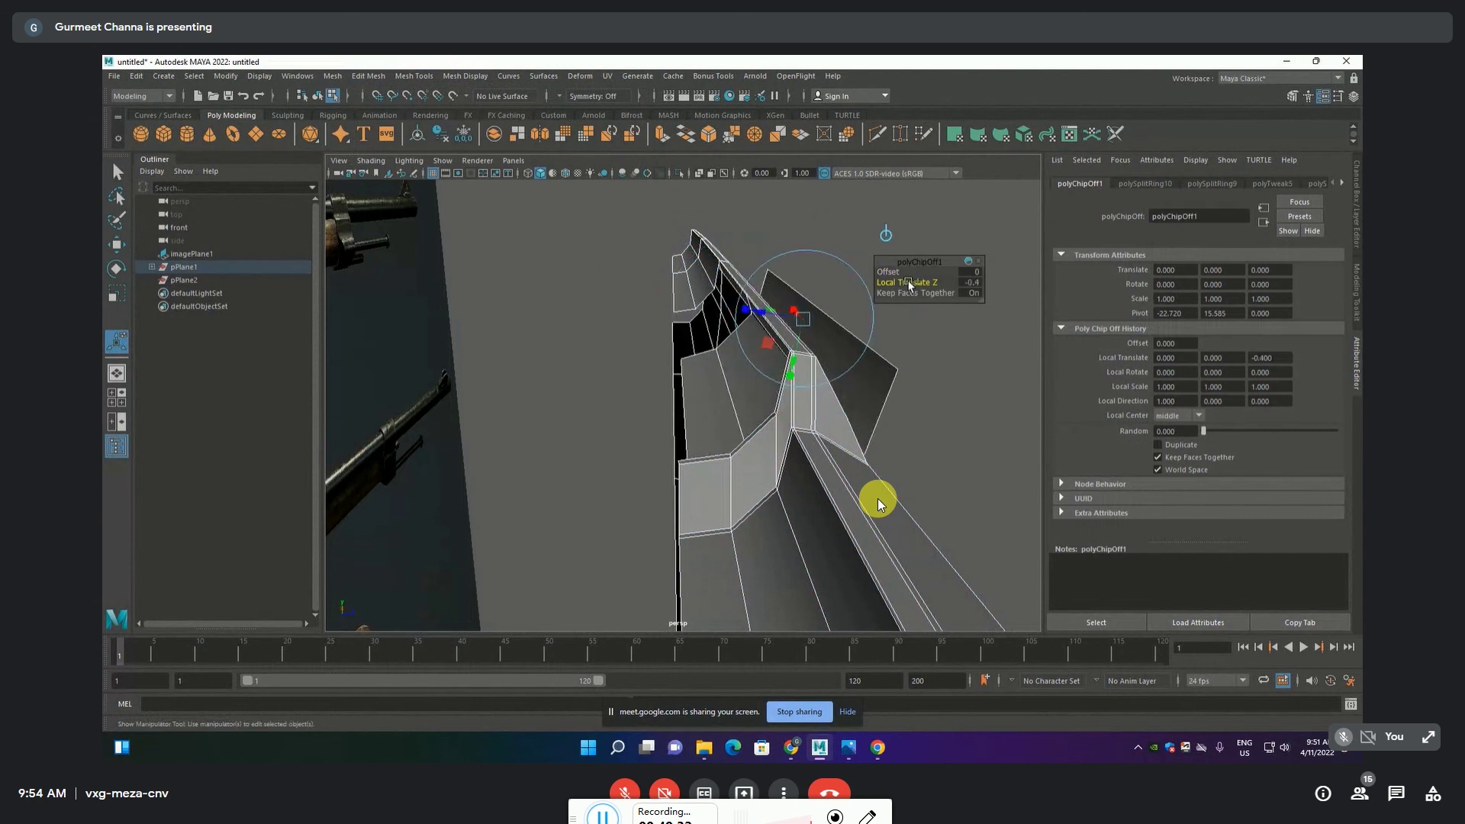
key(ctrl+z)
drag(897, 271, 895, 270)
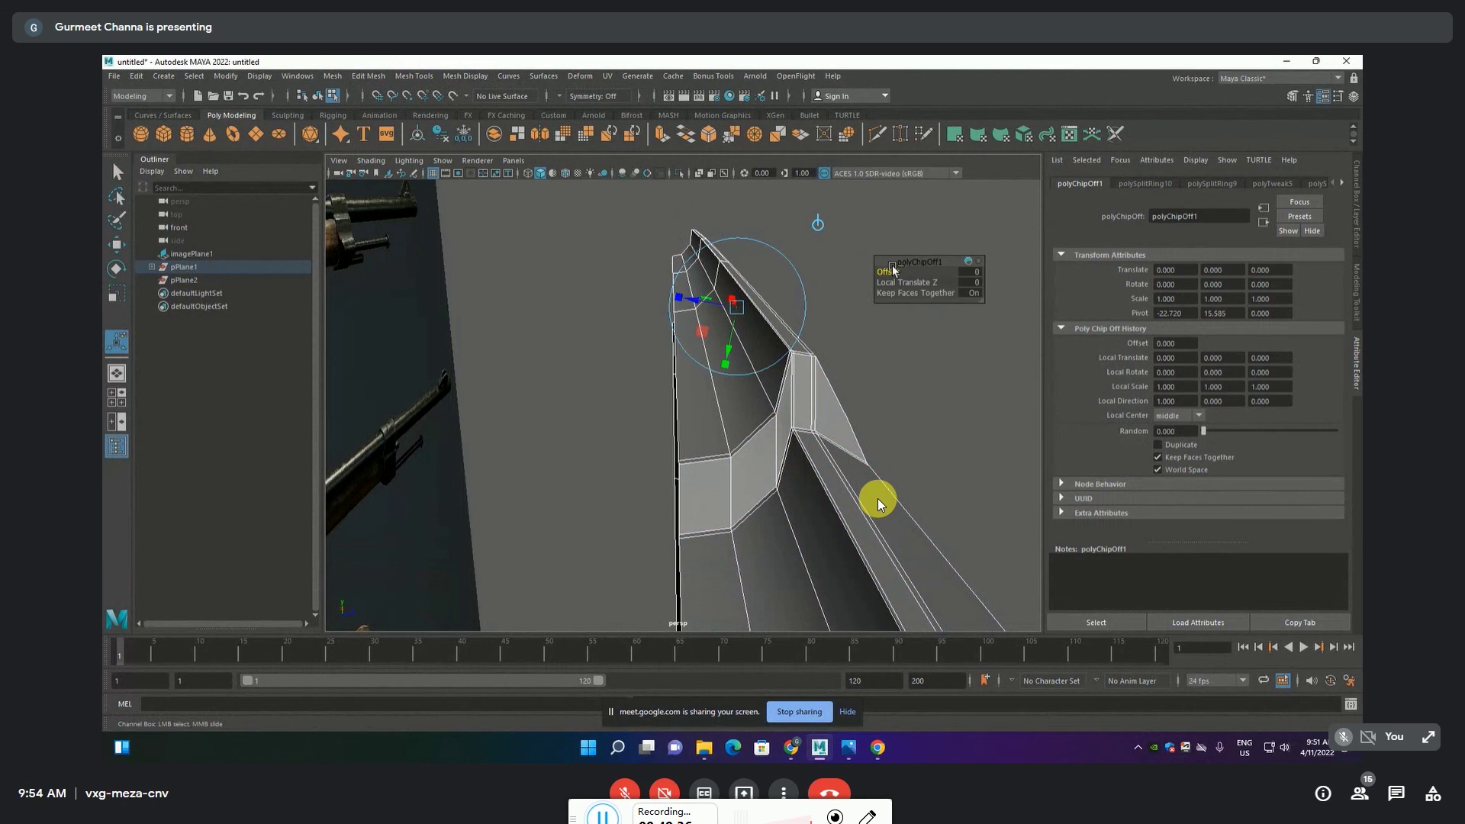
key(ctrl+z)
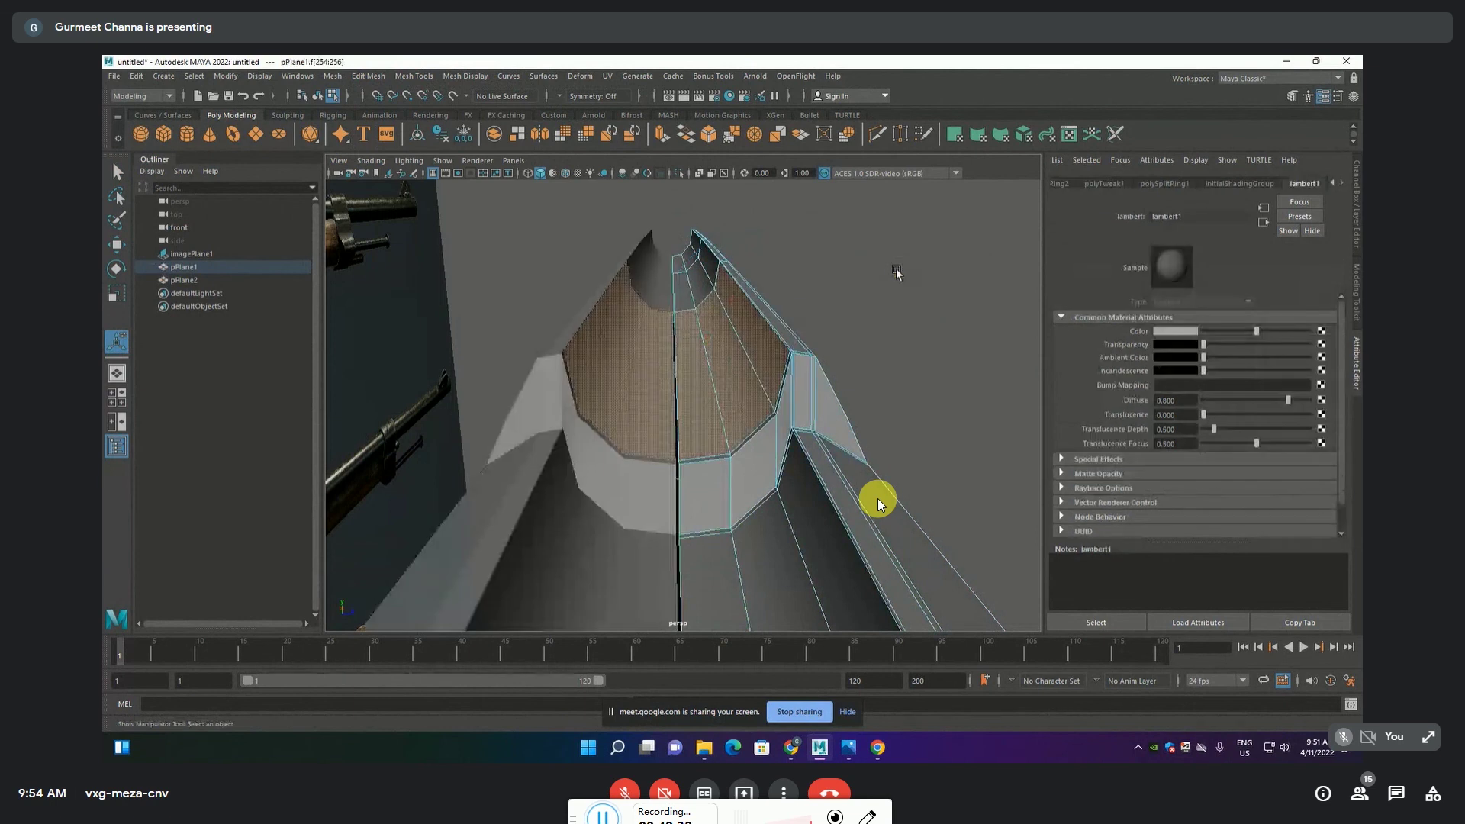
Extract the selected panel faces into a separate piece with a local Z offset
click(336, 77)
mouse_move(368, 75)
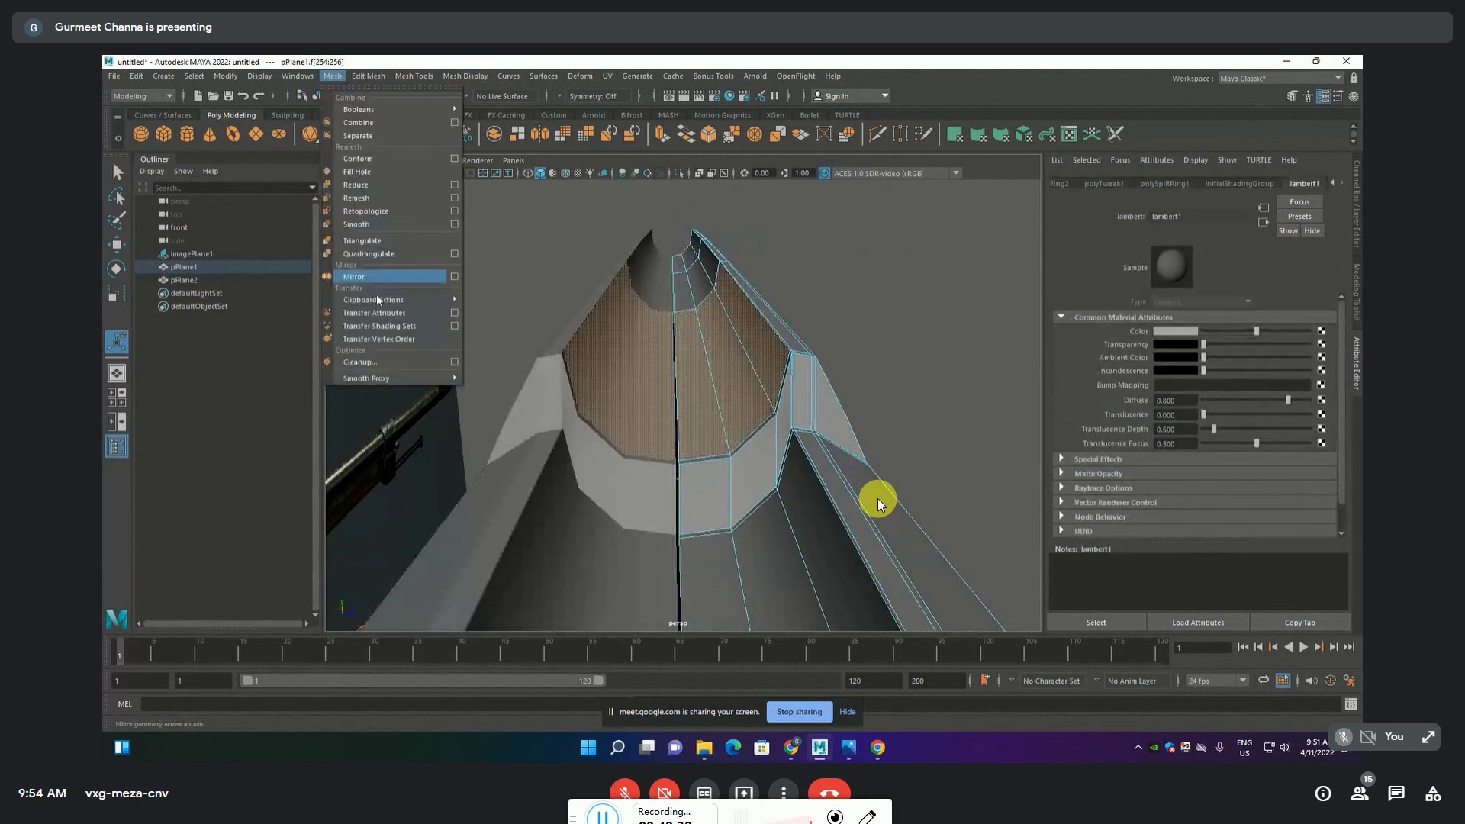
click(406, 445)
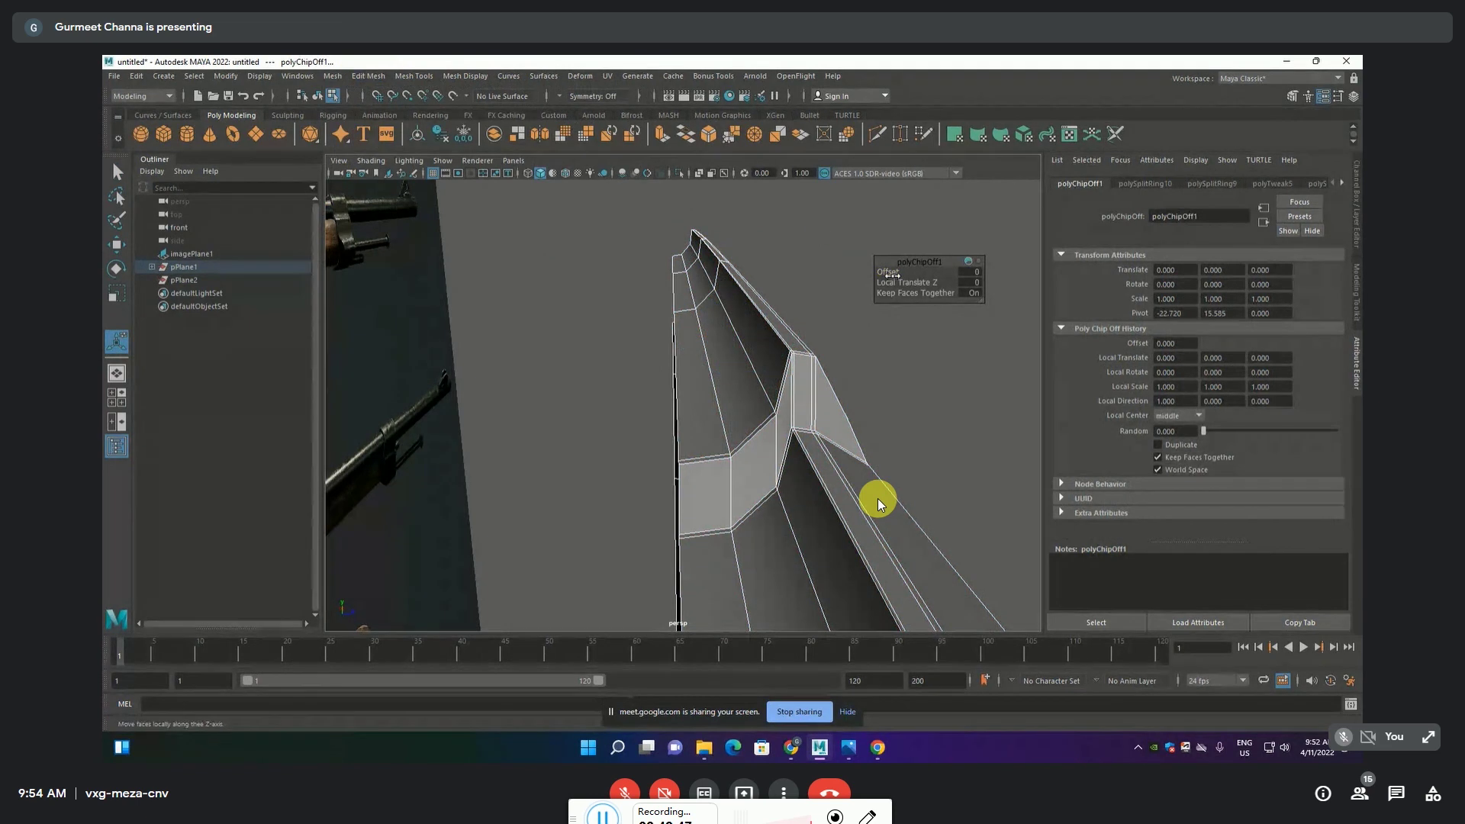
click(892, 283)
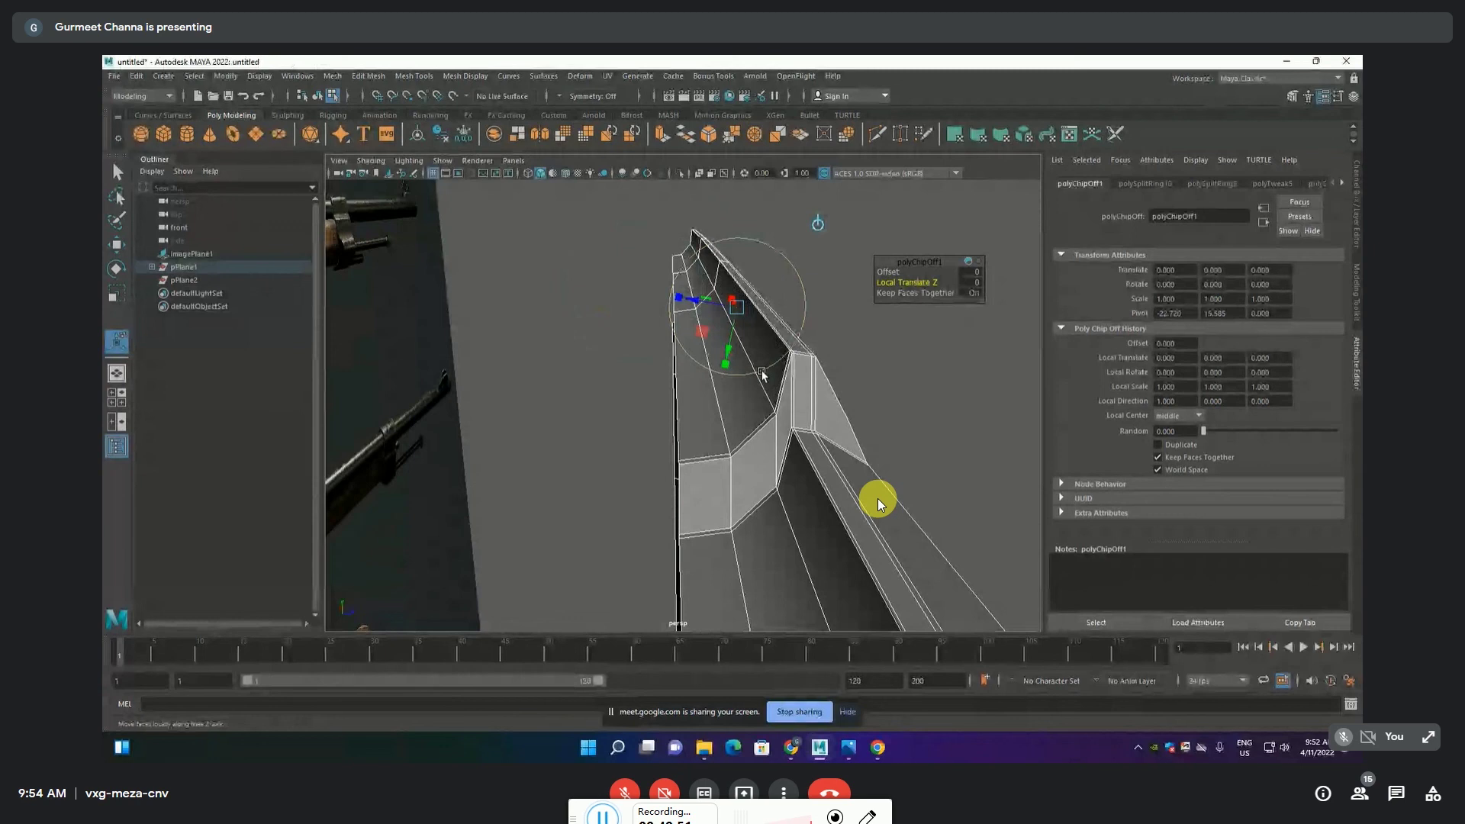
Select the extracted polySurface2 piece, snap its pivot to a corner vertex, and lift it upward
key(w)
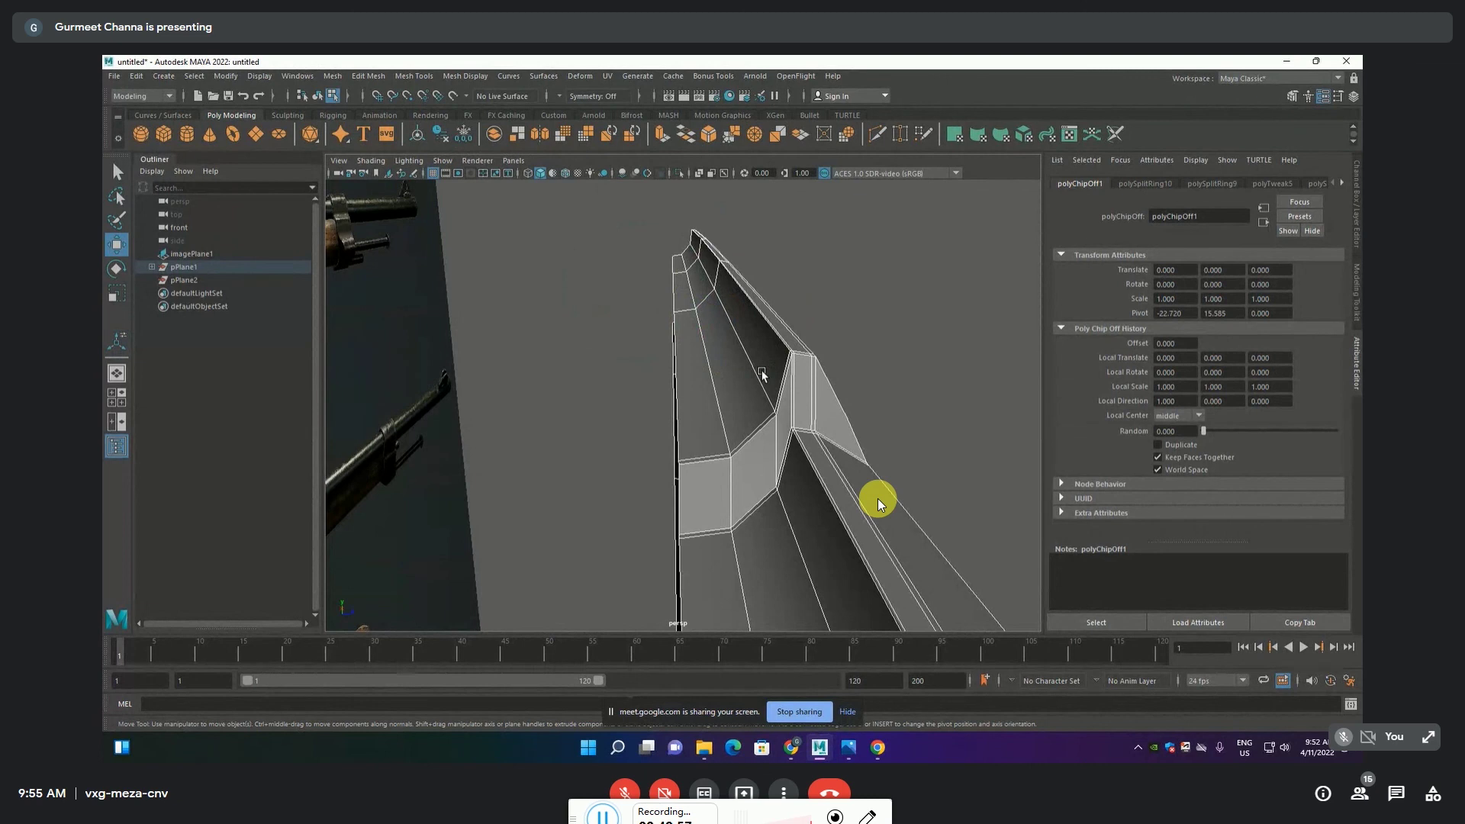
key(F8)
click(762, 374)
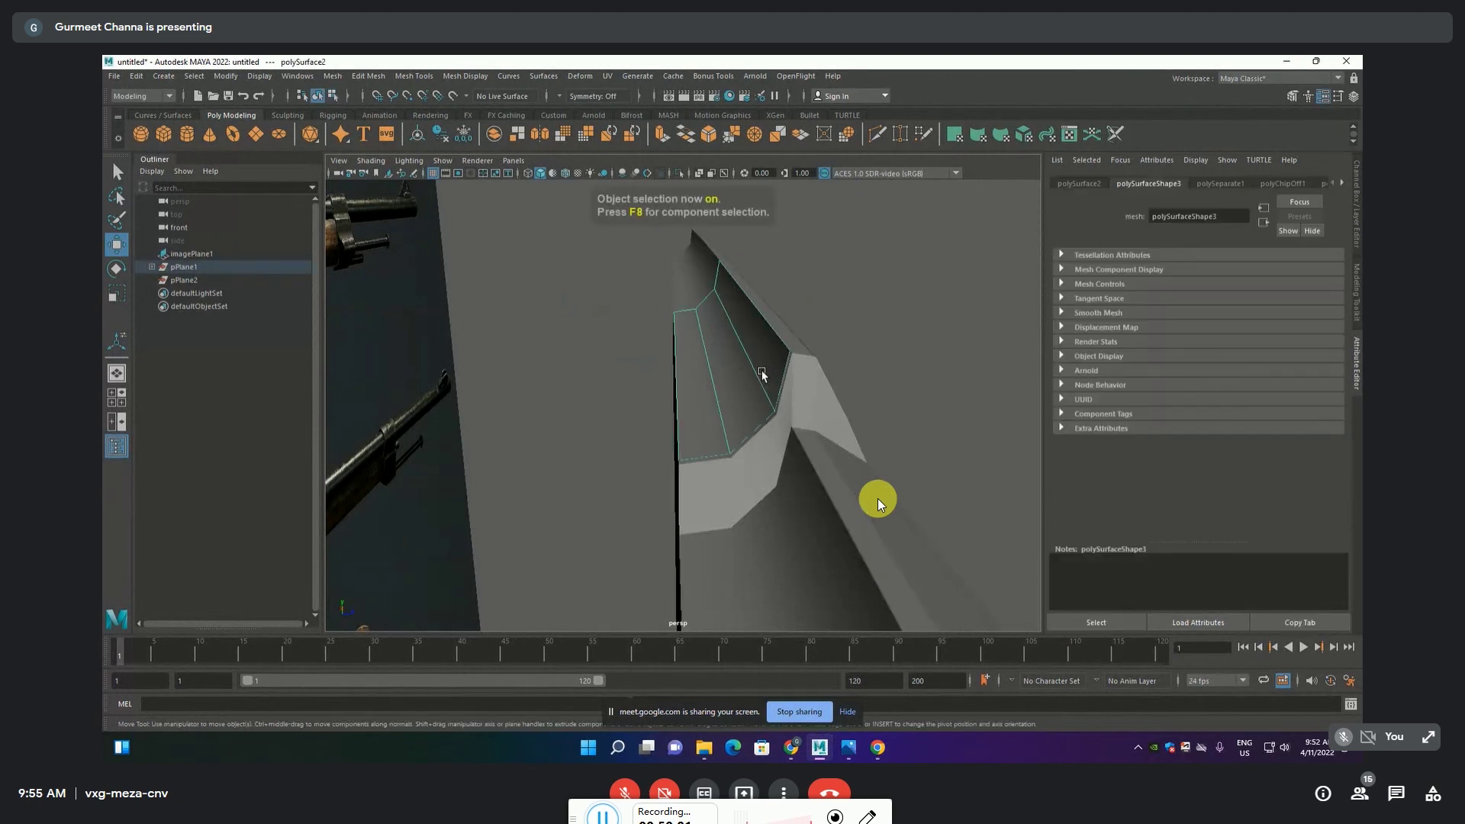
right_click(882, 390)
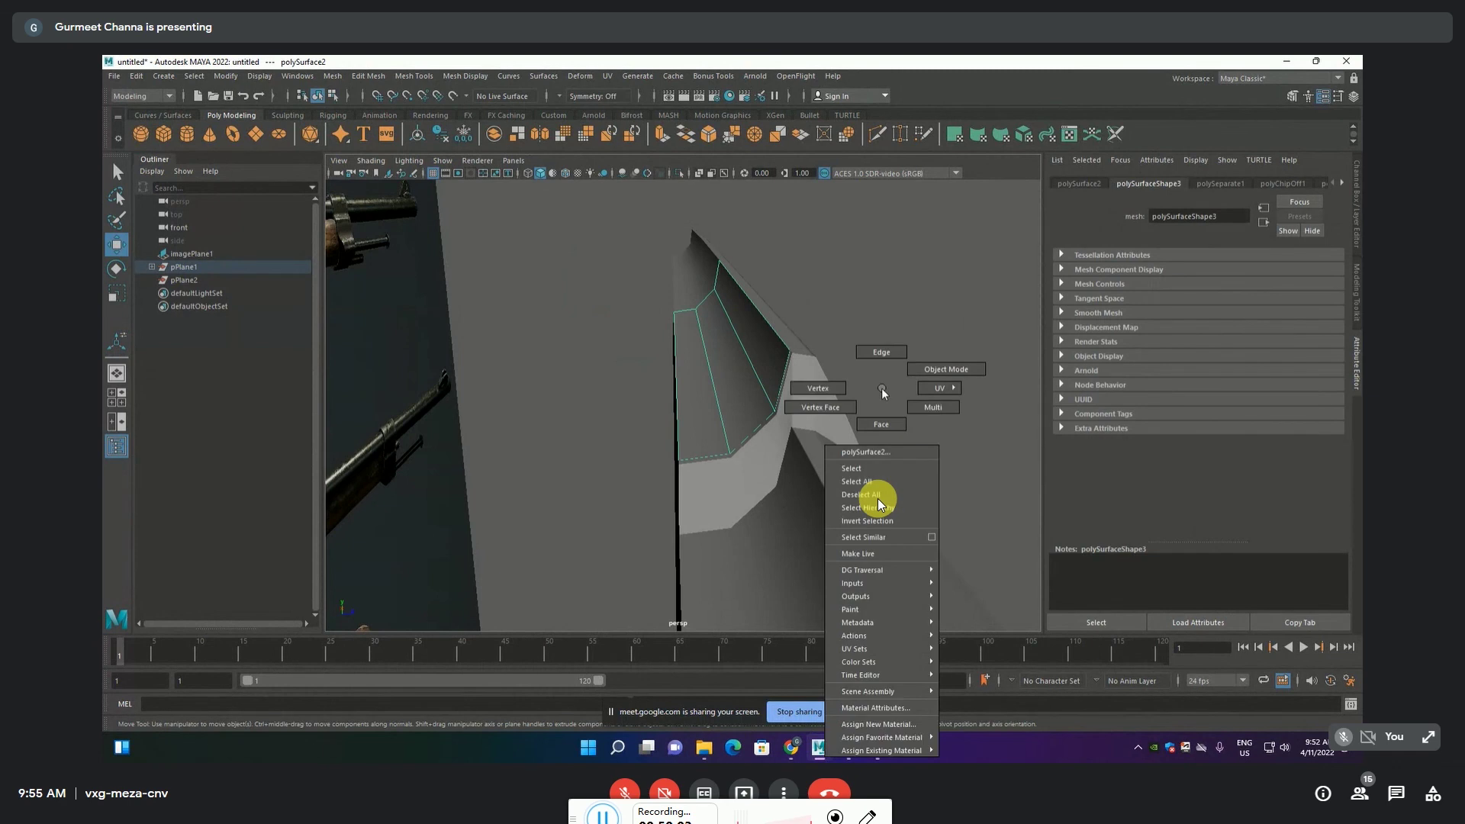
click(878, 503)
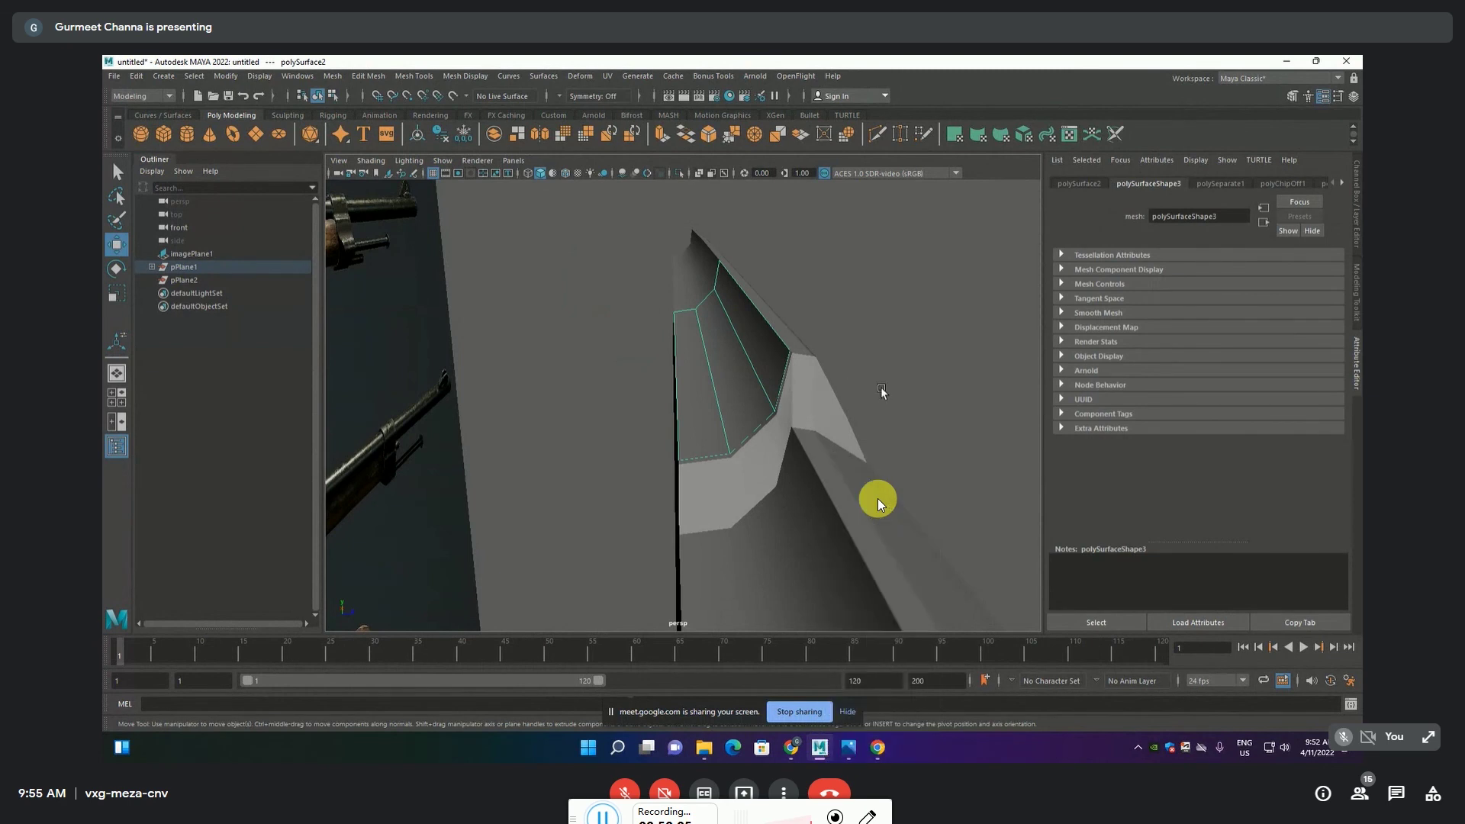
key(d)
right_click(881, 391)
click(883, 429)
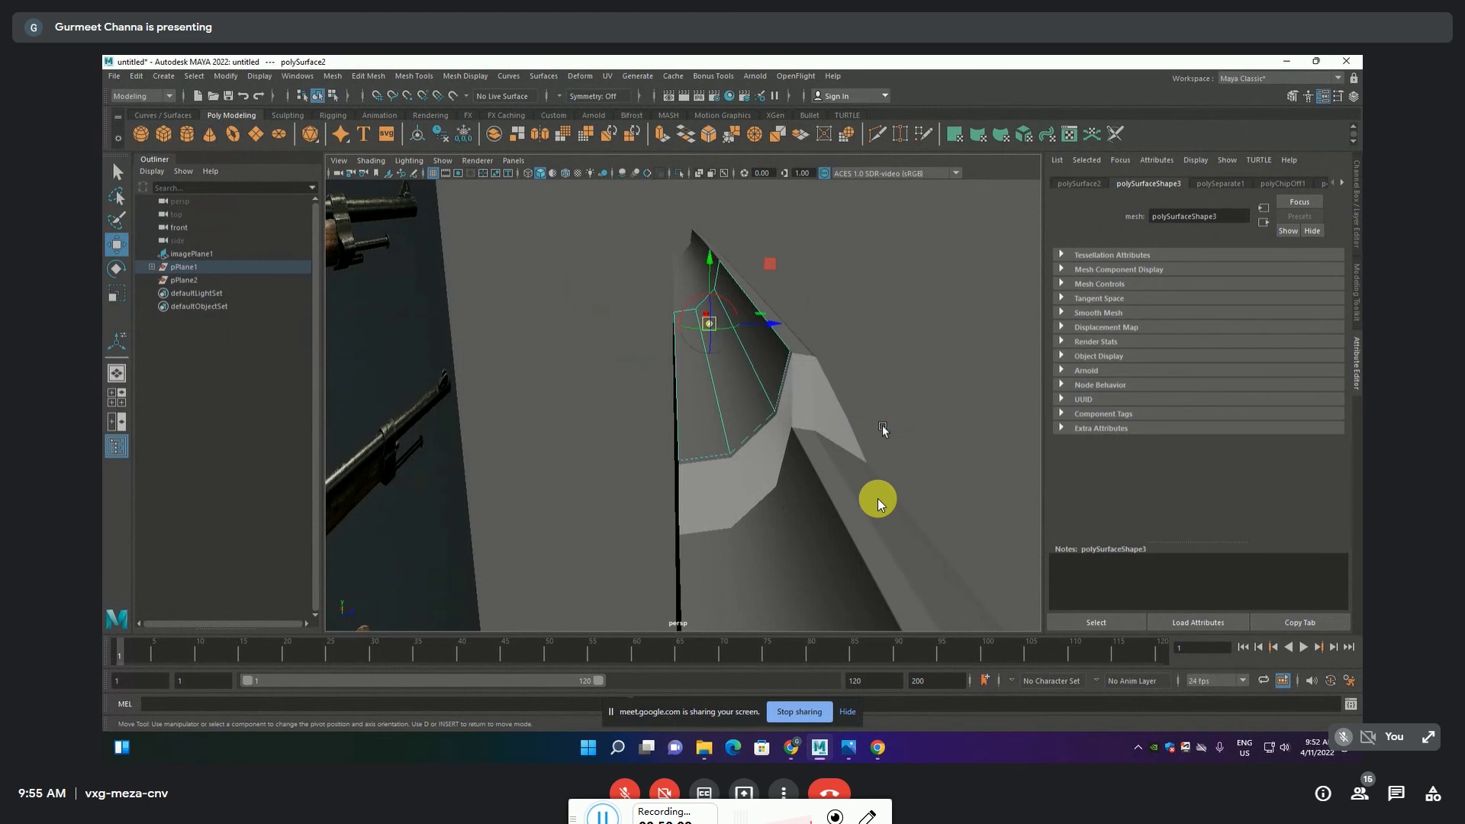
mouse_move(709, 286)
mouse_down()
mouse_move(687, 150)
mouse_move(760, 341)
mouse_move(736, 412)
mouse_move(779, 419)
mouse_move(776, 393)
mouse_move(726, 392)
mouse_up()
Select the stock mesh pPlane1 and pick its side panel faces from the other side
click(726, 392)
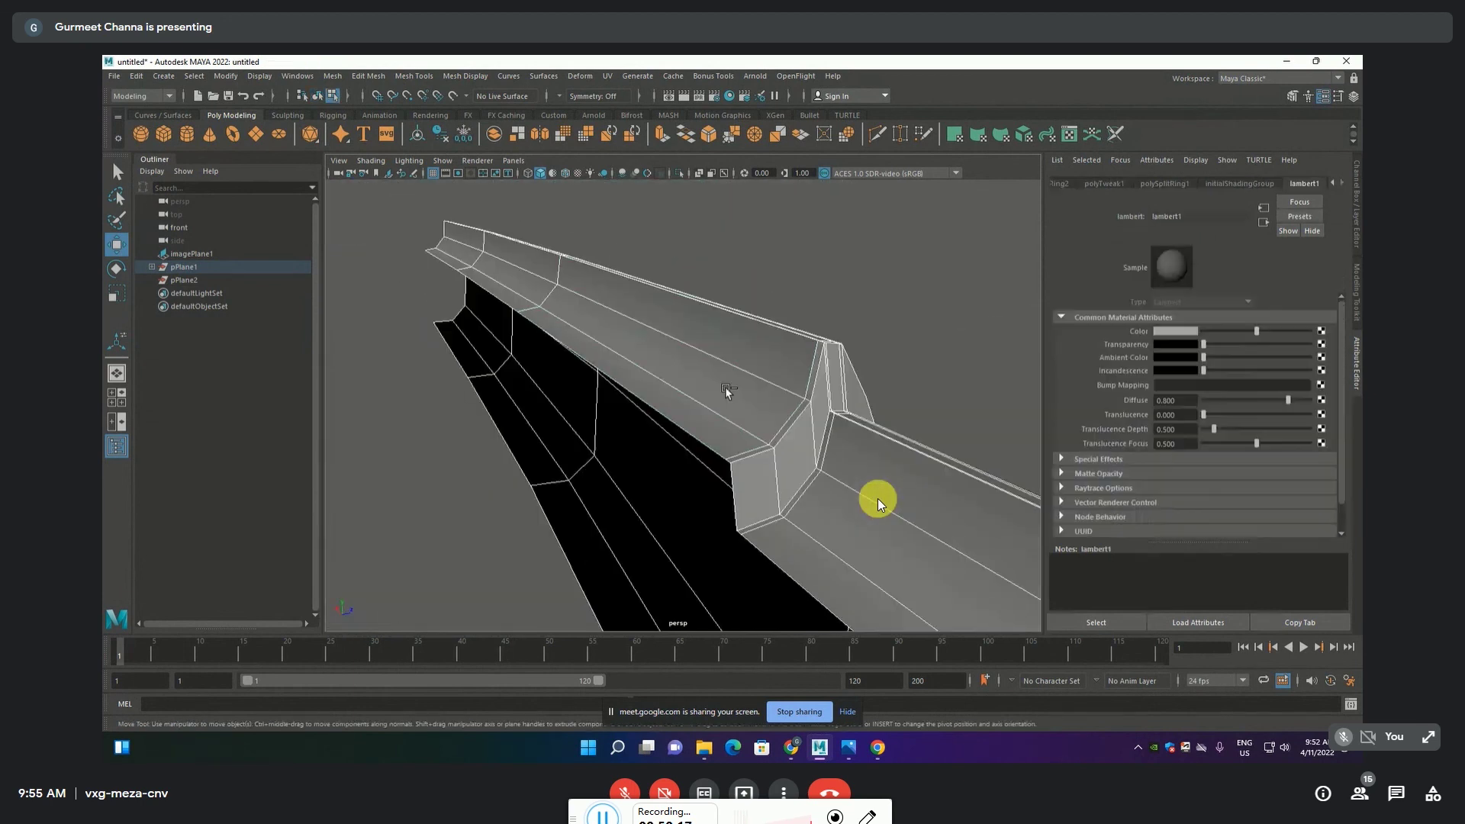
click(726, 392)
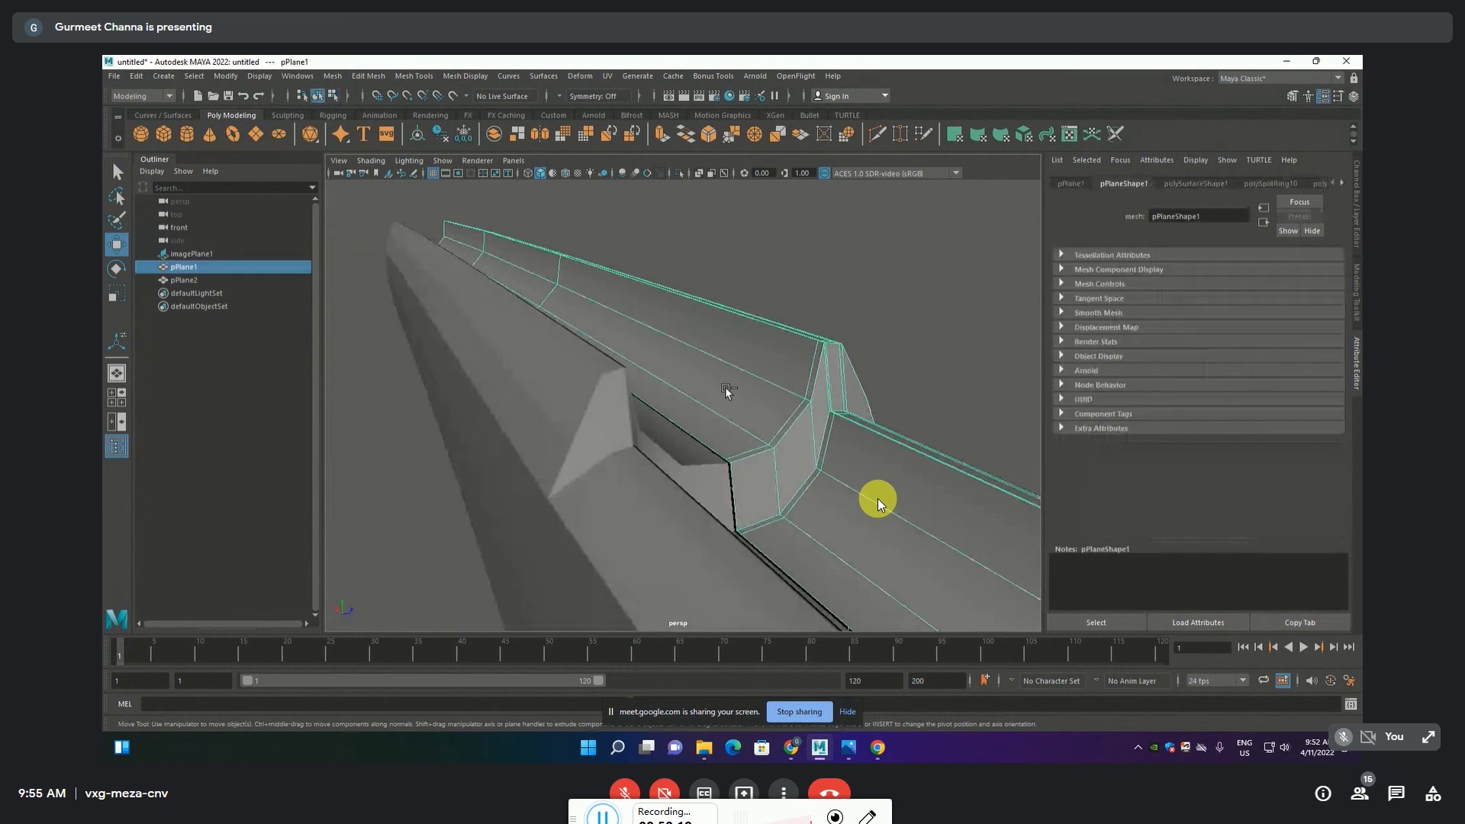
alt+drag(726, 392, 788, 366)
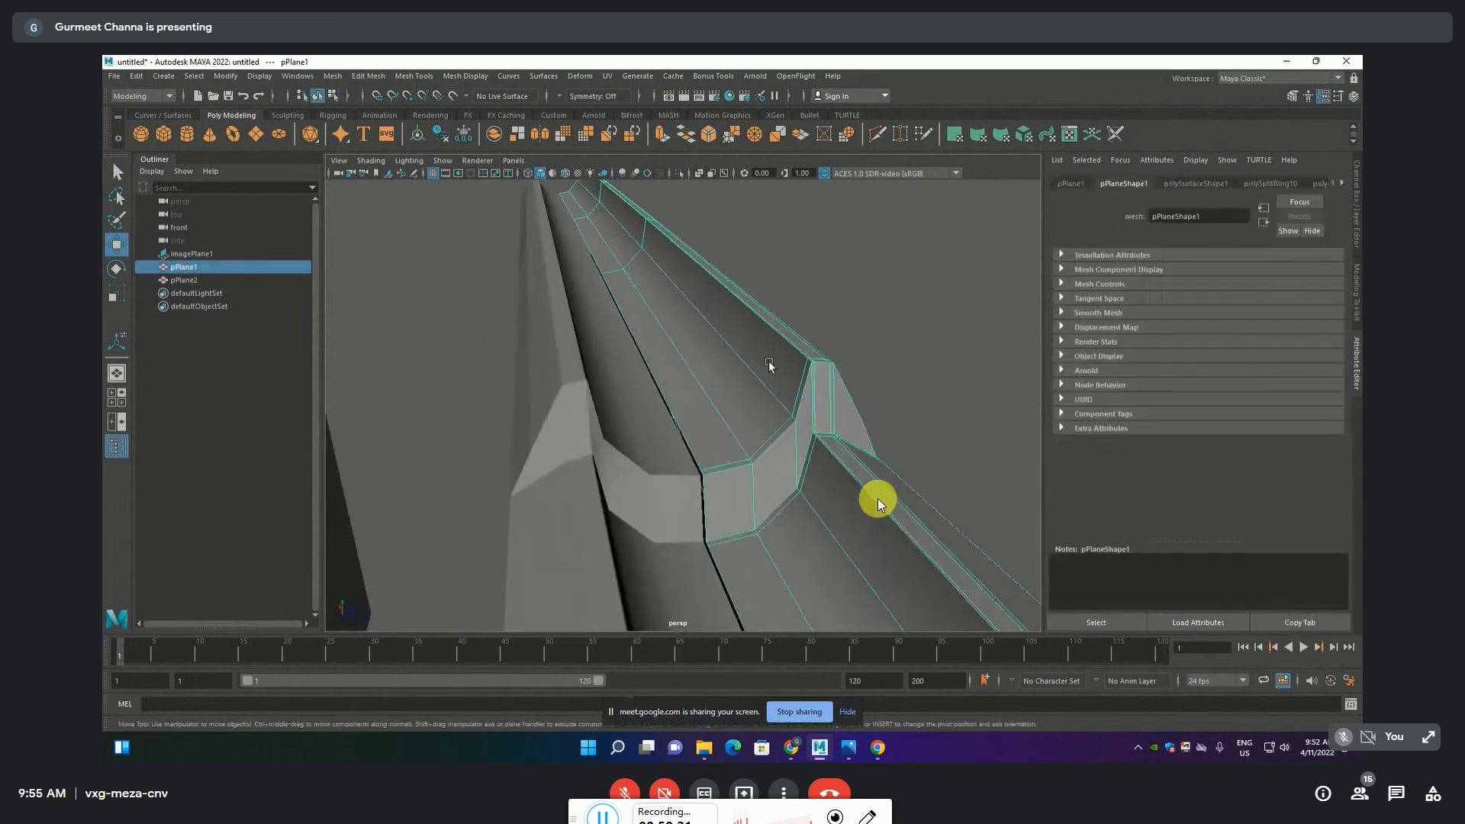
key(F11)
click(772, 357)
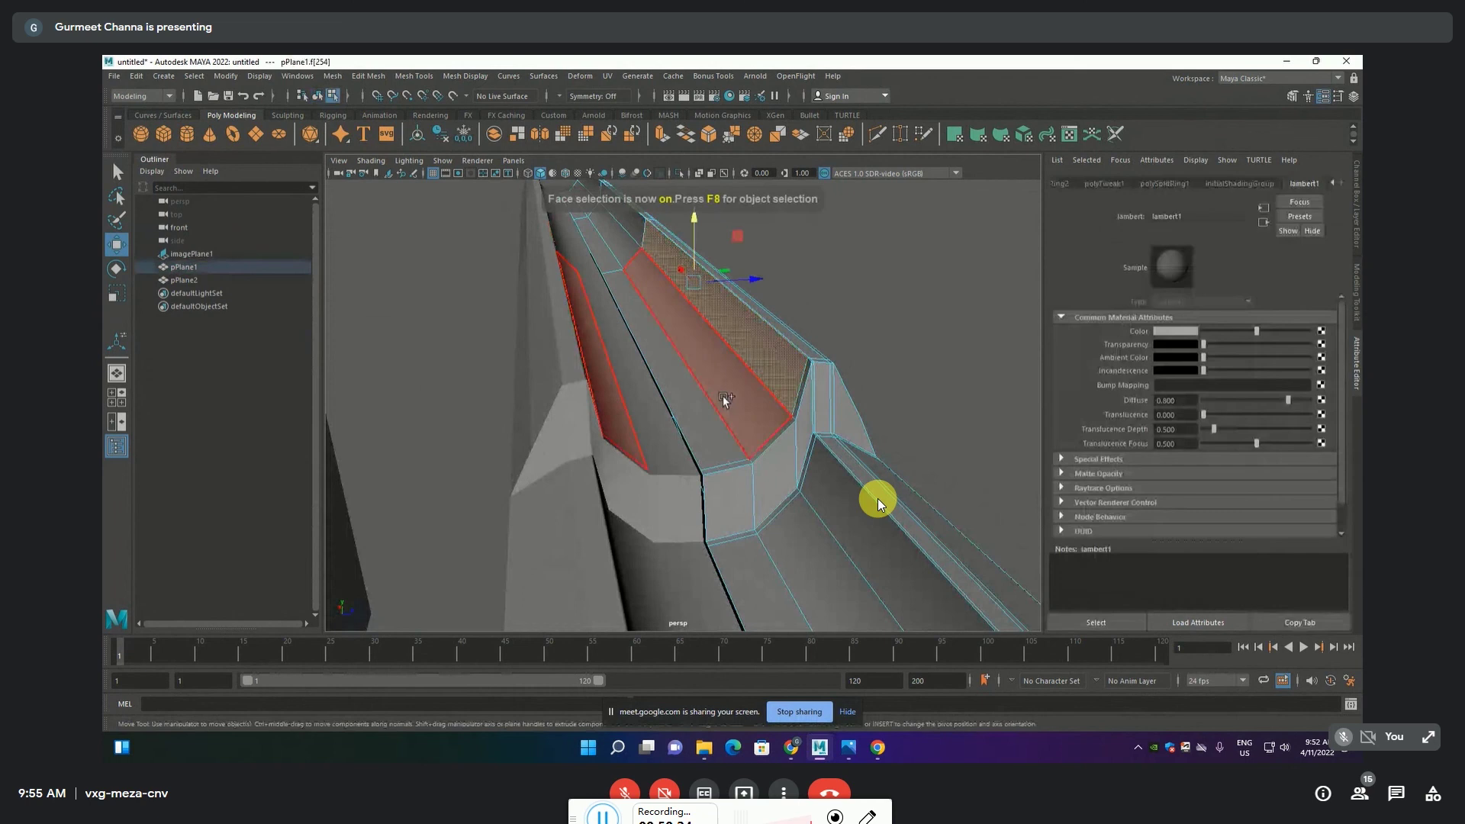
shift+click(686, 397)
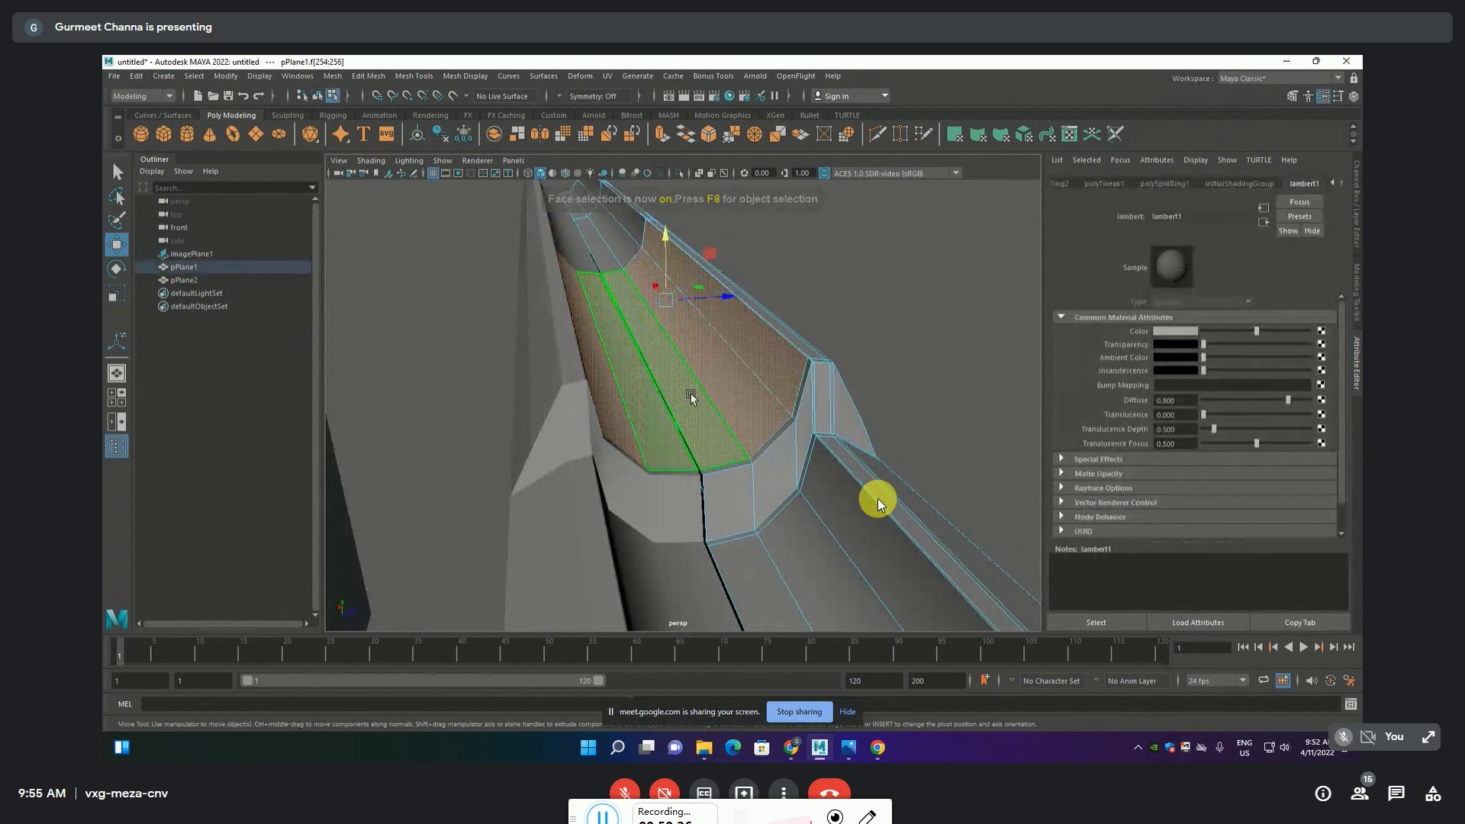
Duplicate the selected faces into a new piece with Offset set to 0
click(333, 76)
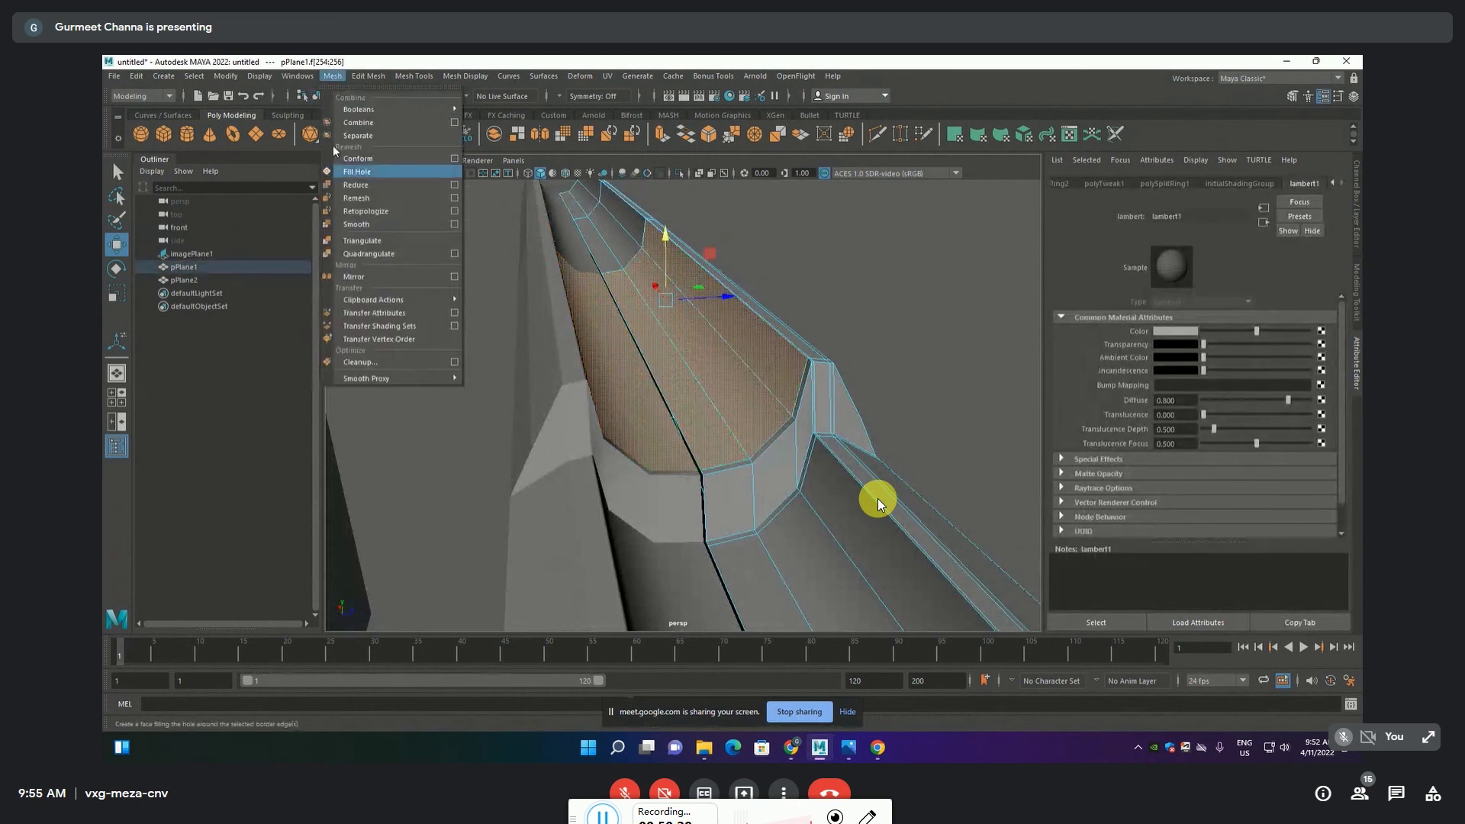
click(359, 75)
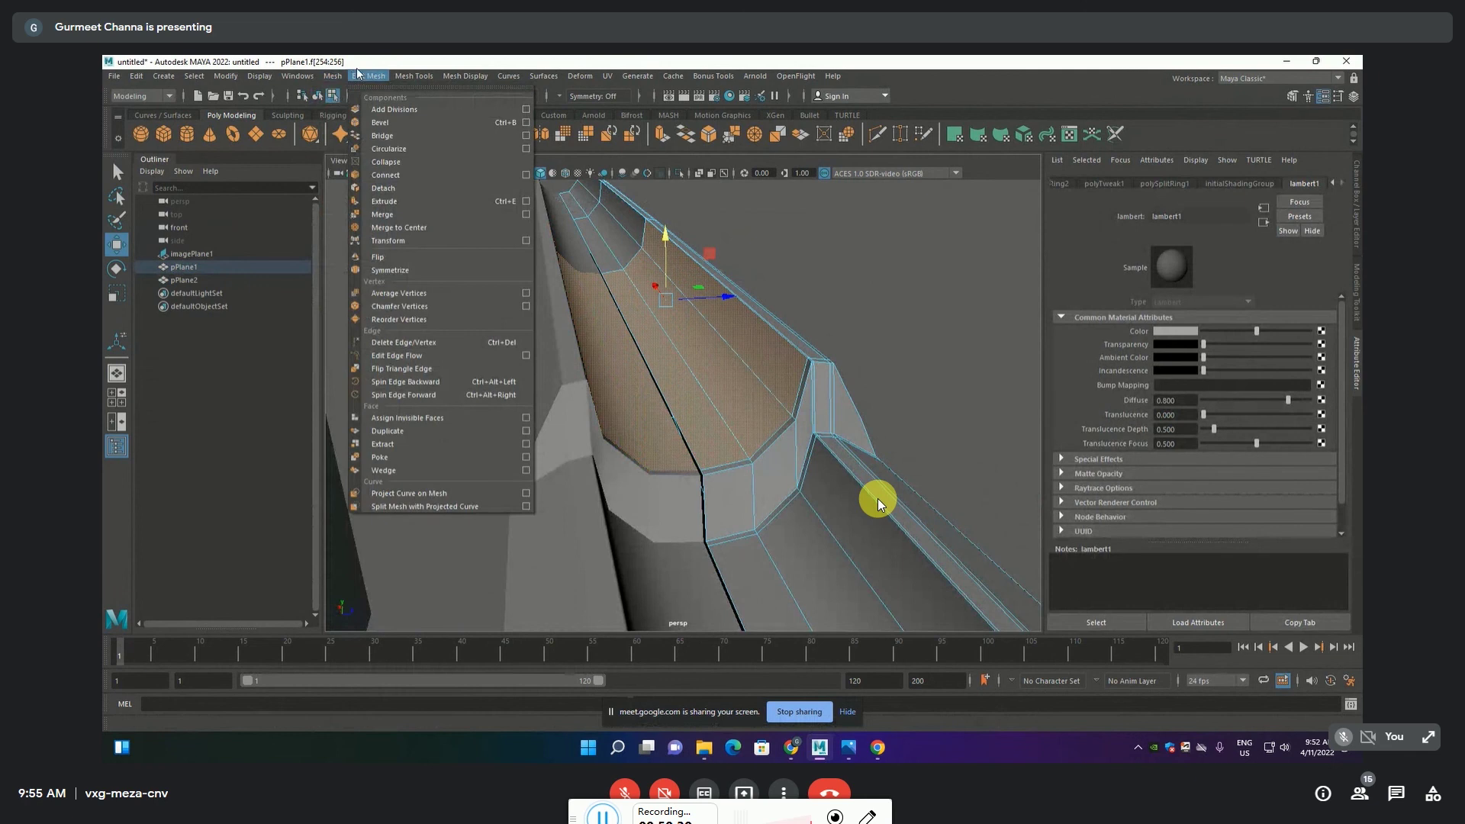
click(379, 432)
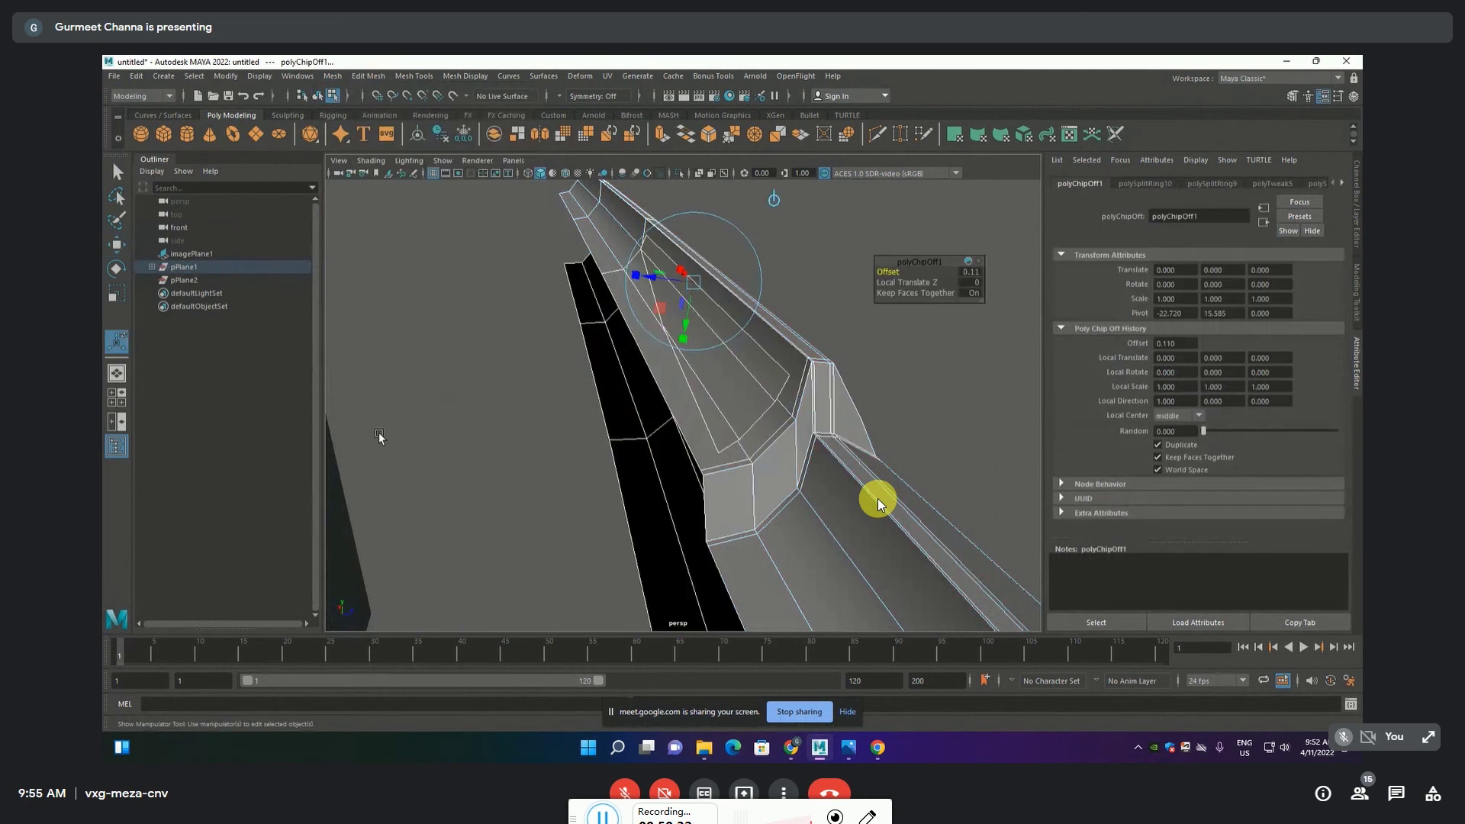
click(971, 273)
text(0)
key(Return)
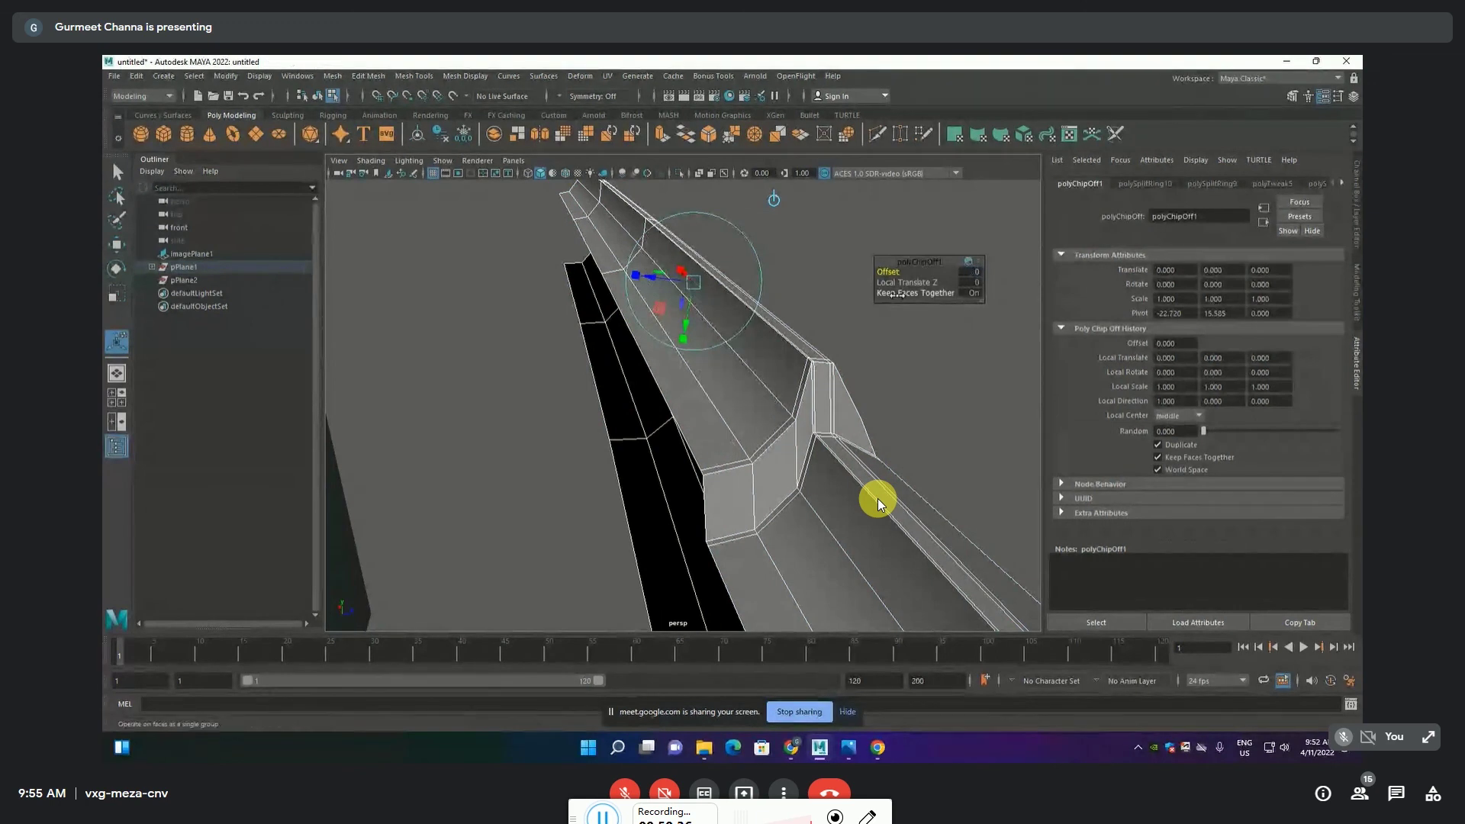
Select the duplicated panel piece in object mode and reposition its pivot, undoing a trial raise
key(w)
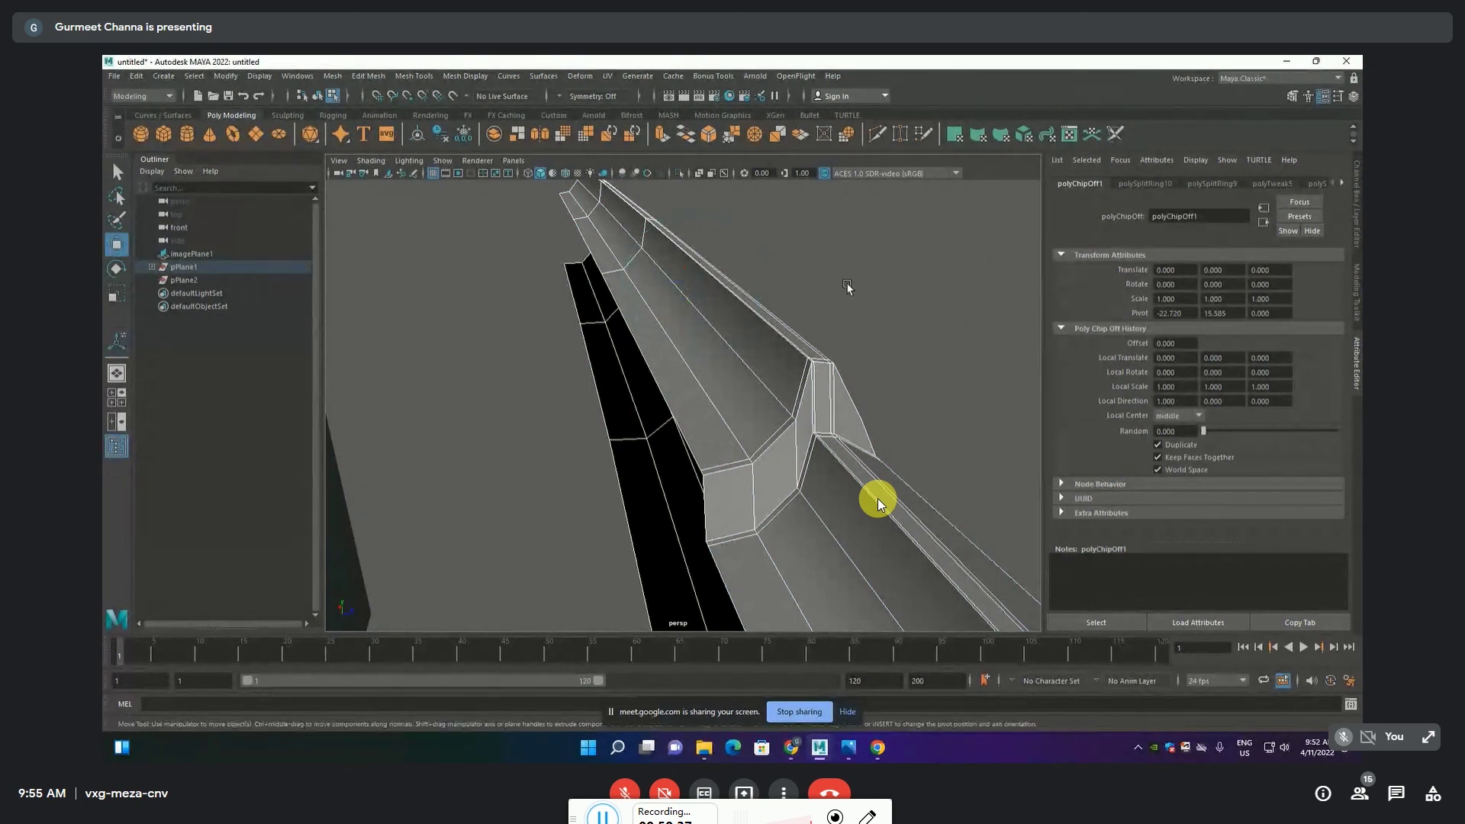
key(F8)
click(734, 368)
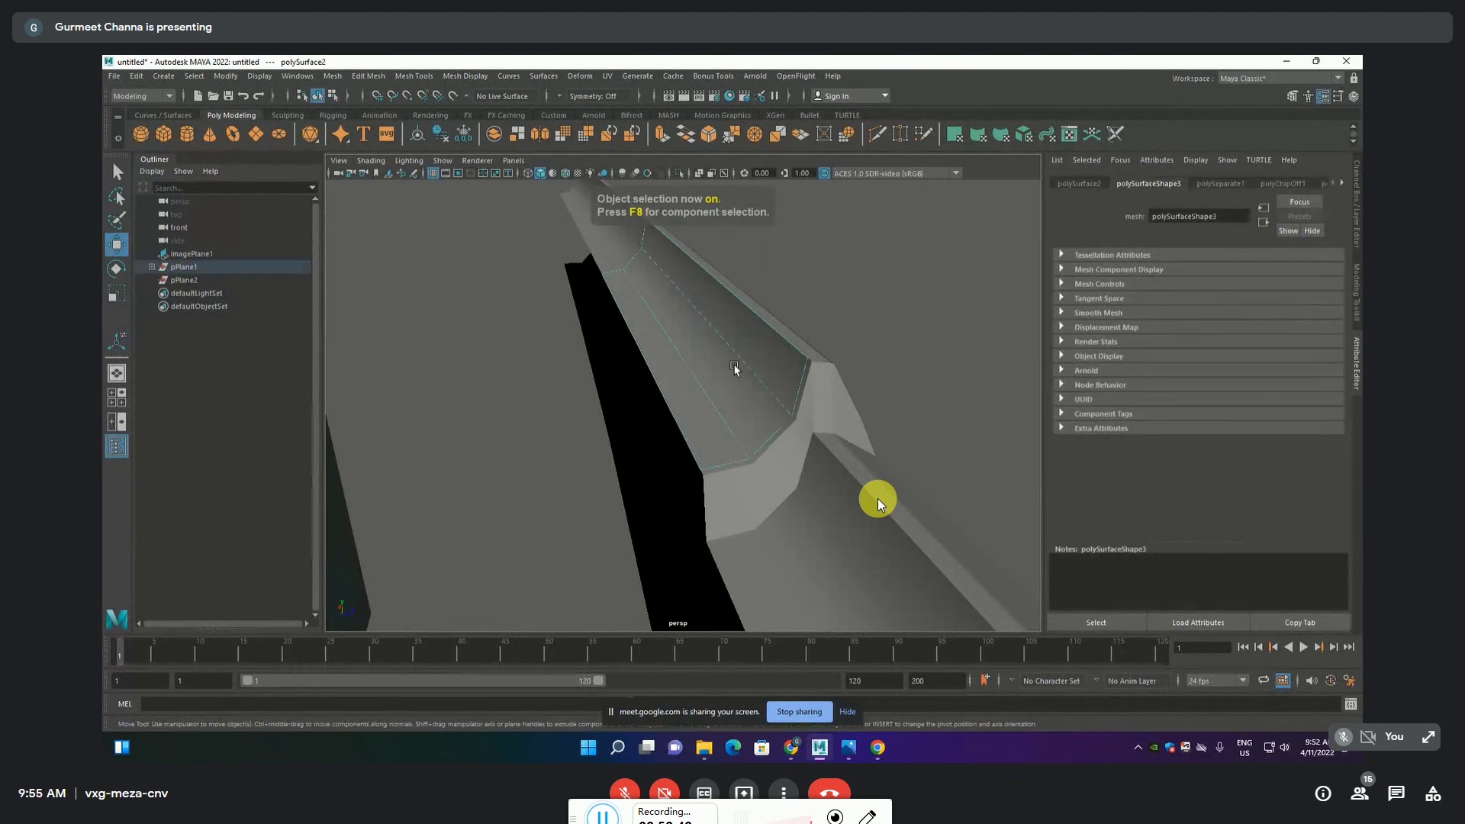
alt+drag(734, 369, 887, 321)
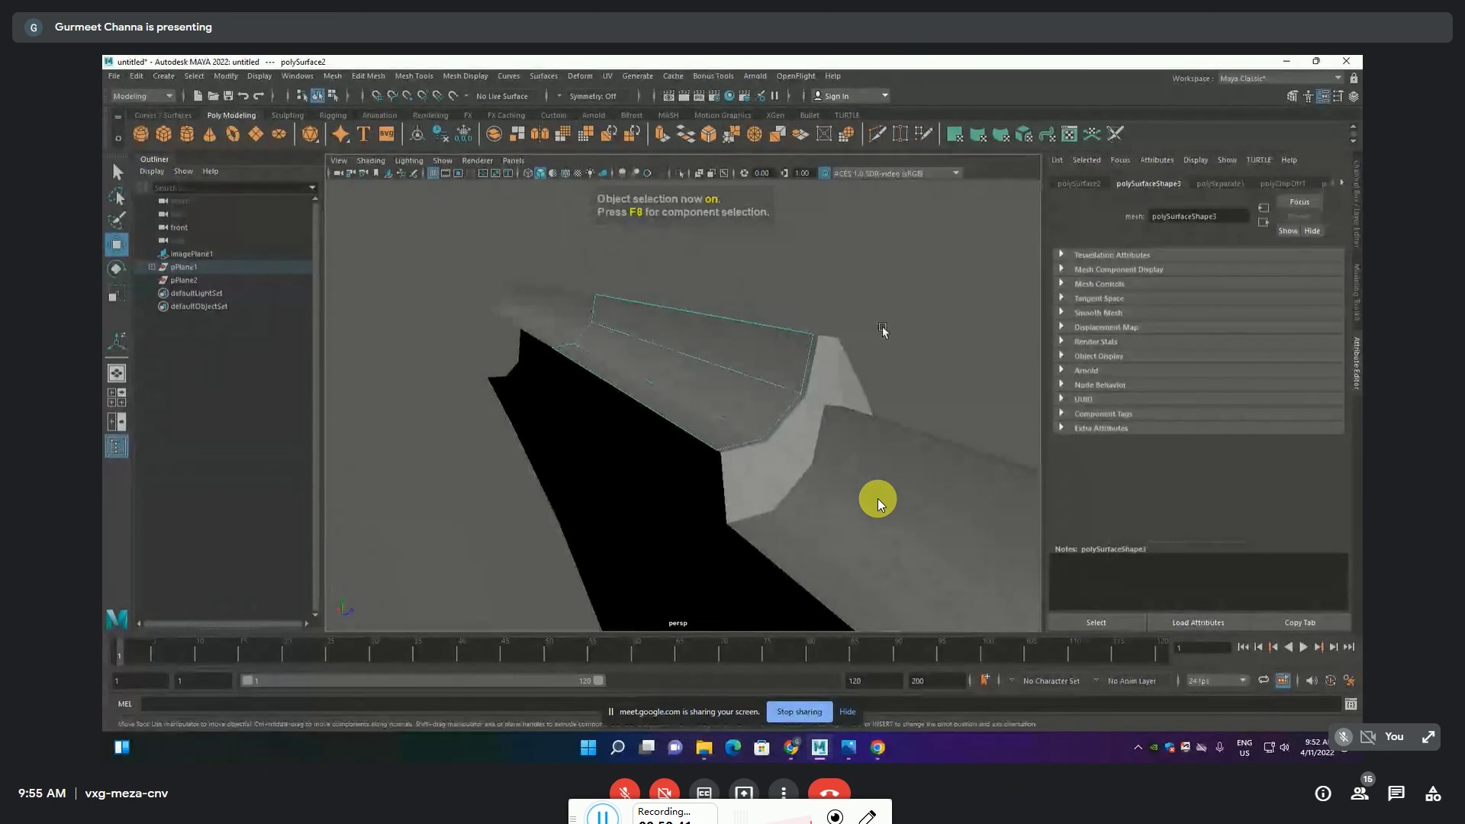
key(d)
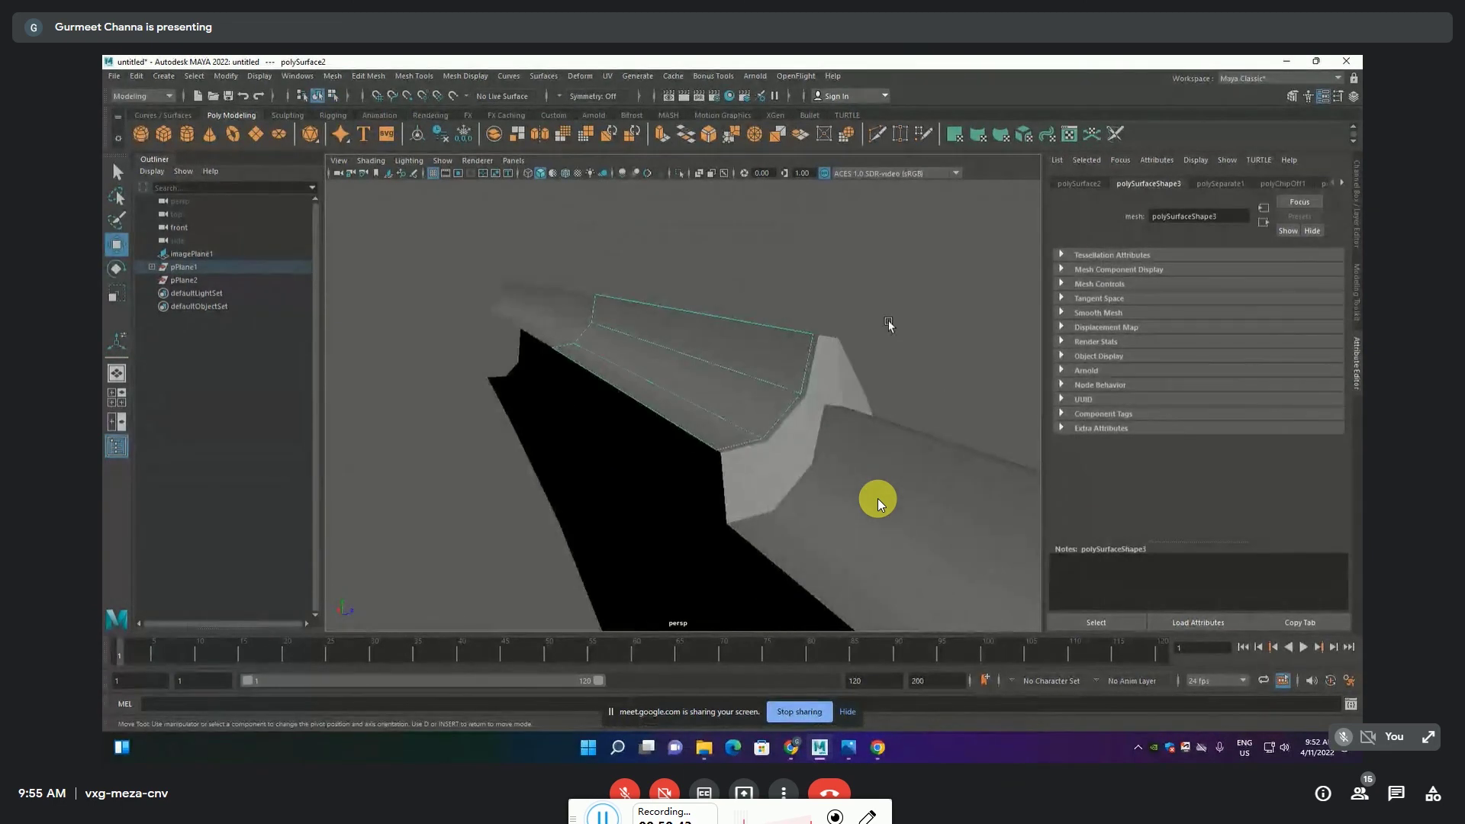
right_drag(887, 324, 889, 342)
drag(636, 313, 637, 225)
key(ctrl+z)
alt+drag(671, 328, 832, 305)
Raise the panel piece and flip it upside down with Scale Y set to -1
middle_drag(831, 305, 830, 285)
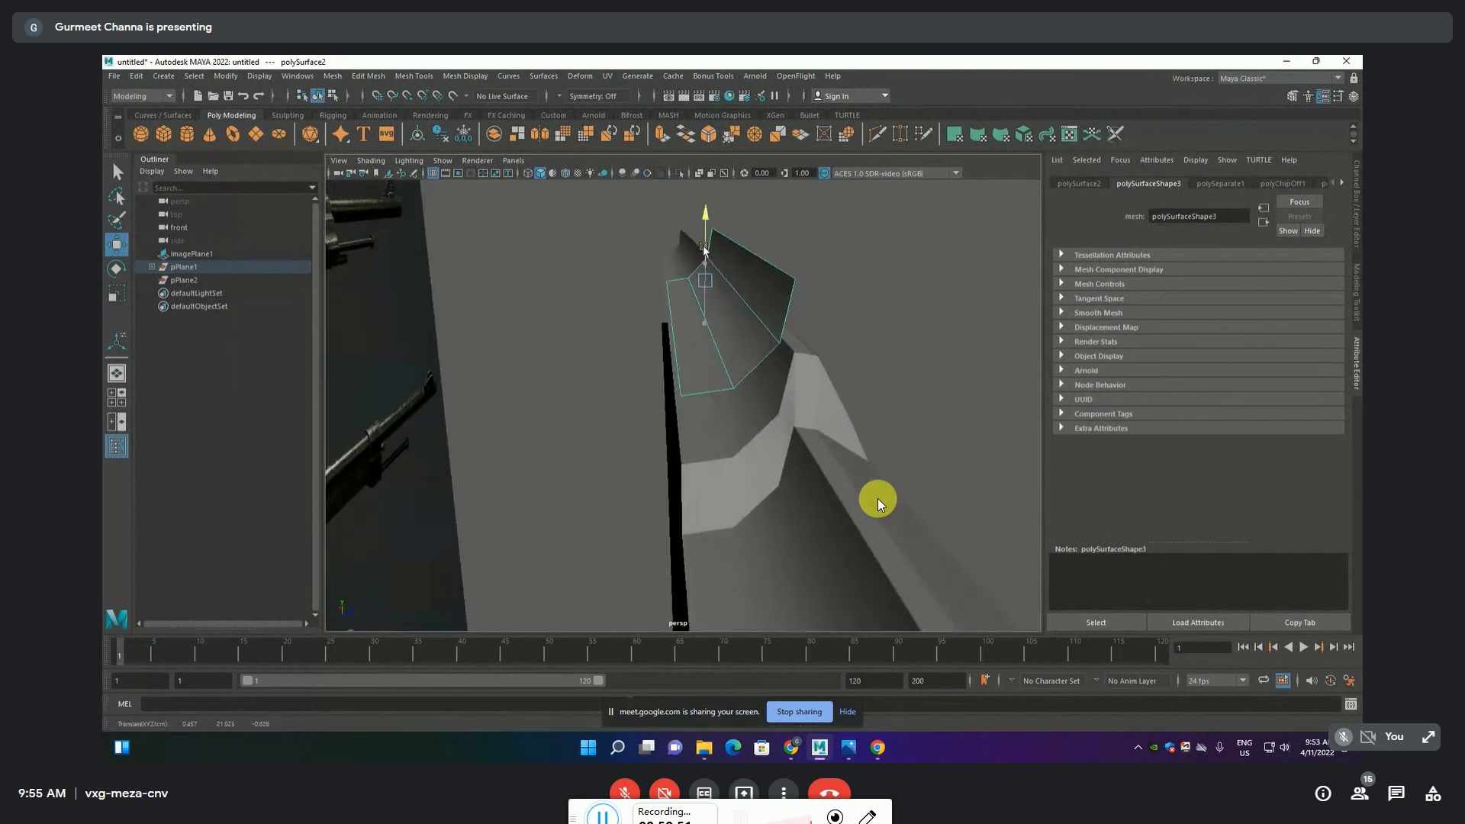
key(ctrl+a)
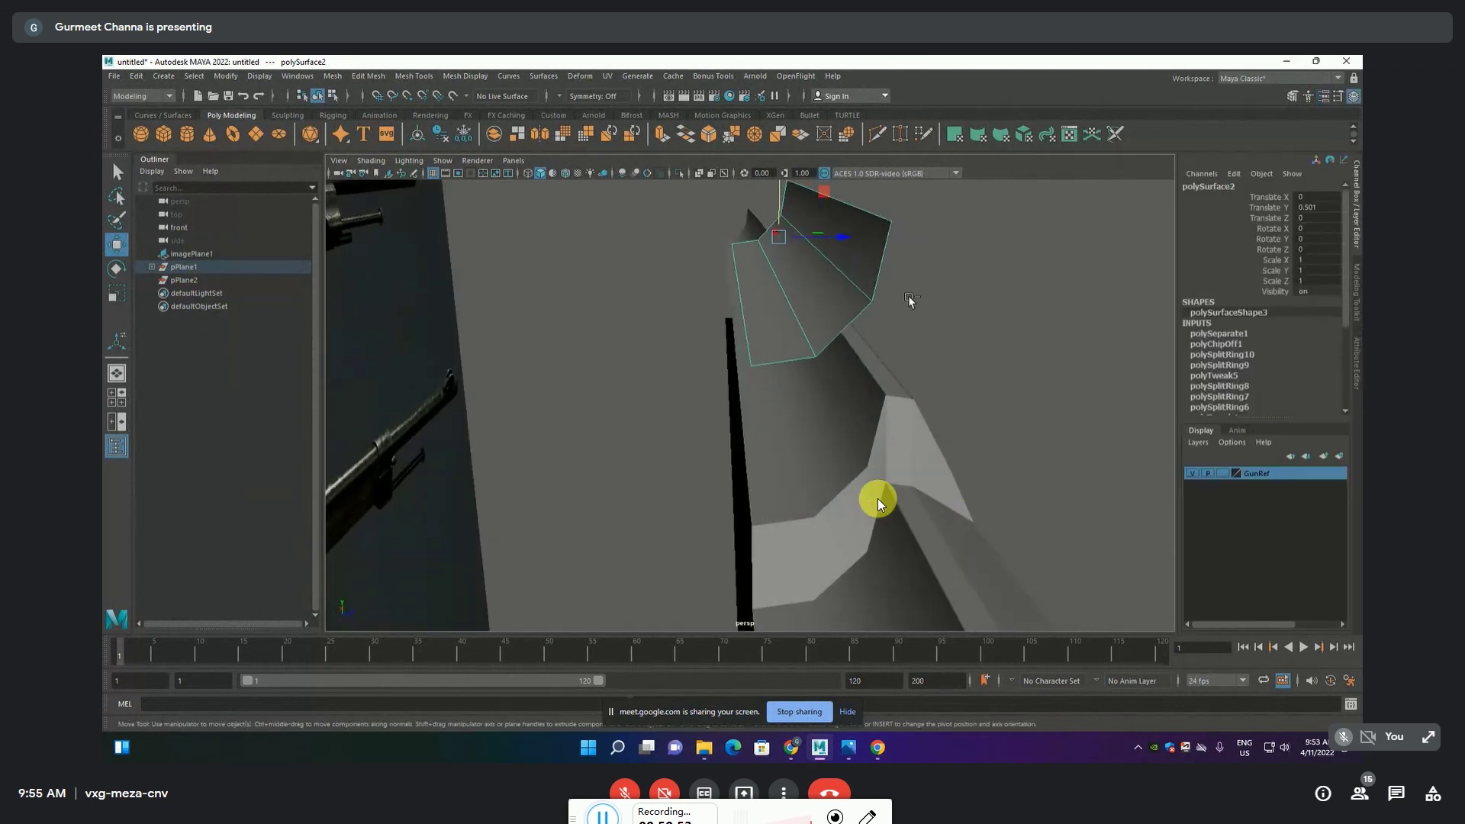
alt+drag(923, 296, 931, 336)
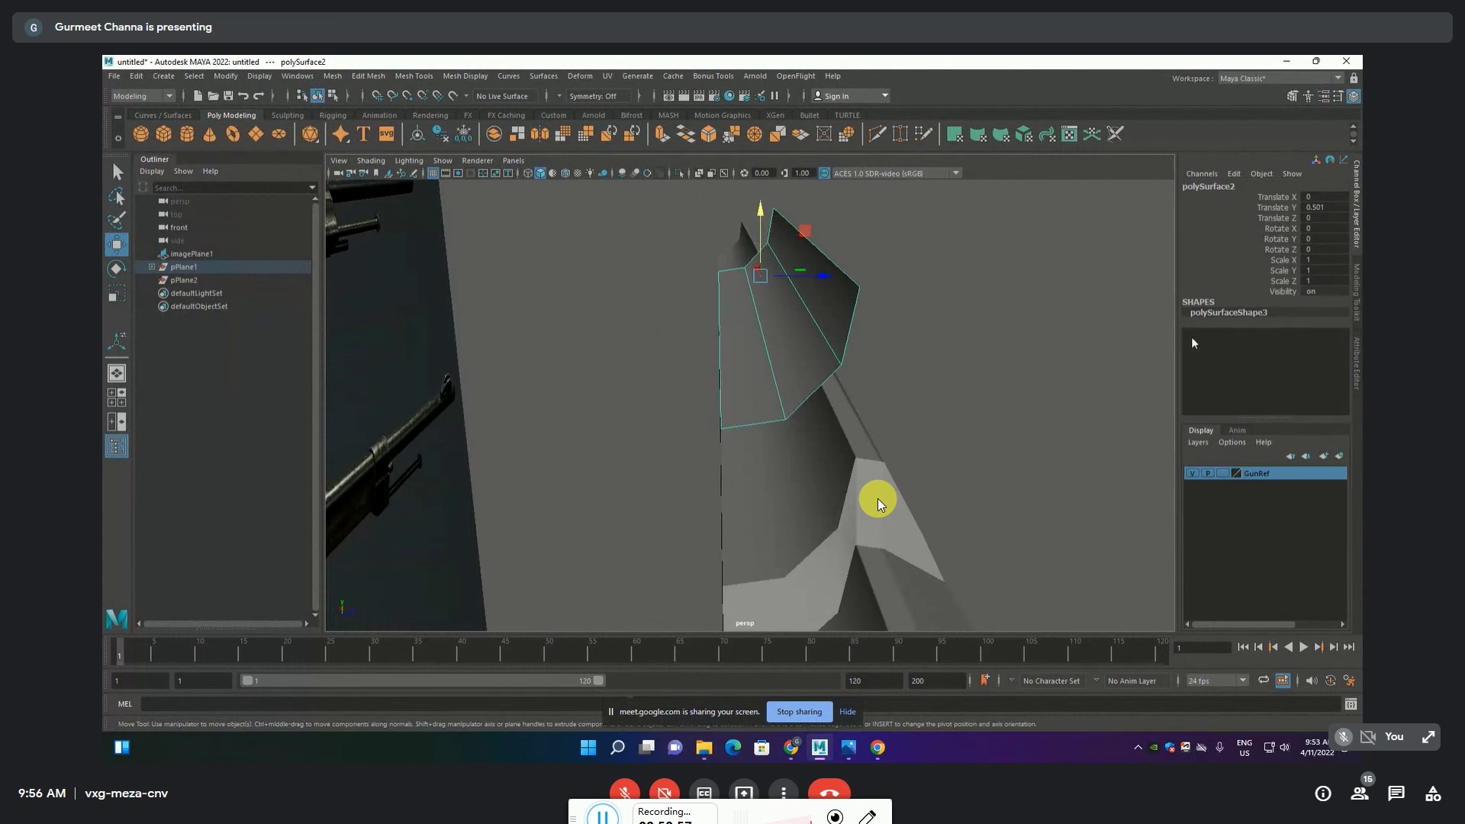
click(1318, 270)
text(-1)
key(Return)
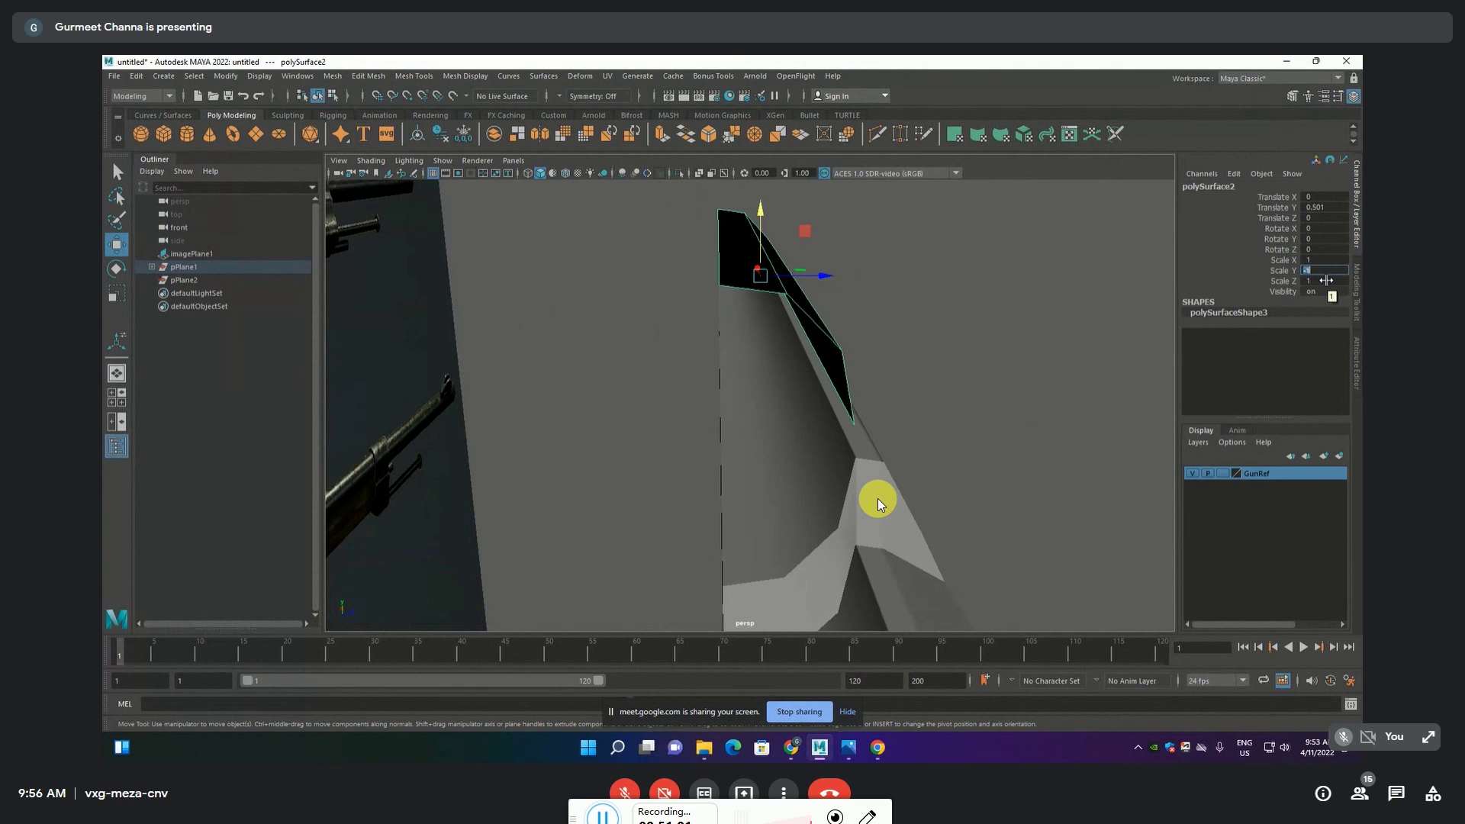
mouse_move(1024, 393)
alt+mouse_down()
mouse_move(795, 425)
mouse_move(827, 455)
mouse_move(893, 430)
mouse_move(889, 412)
alt+mouse_up()
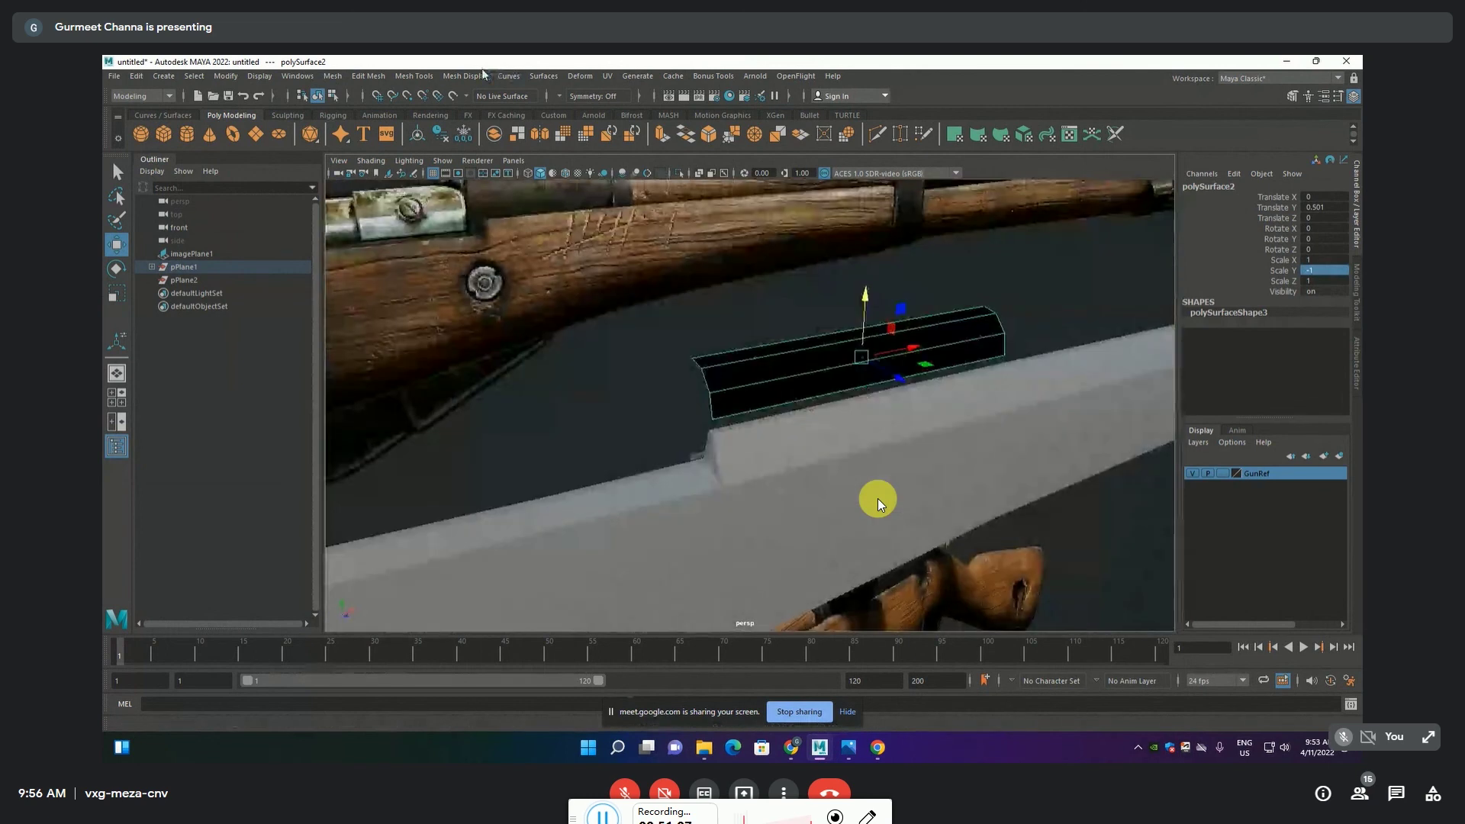
Reverse the flipped piece's face normals with Mesh Display > Reverse
click(464, 75)
click(481, 136)
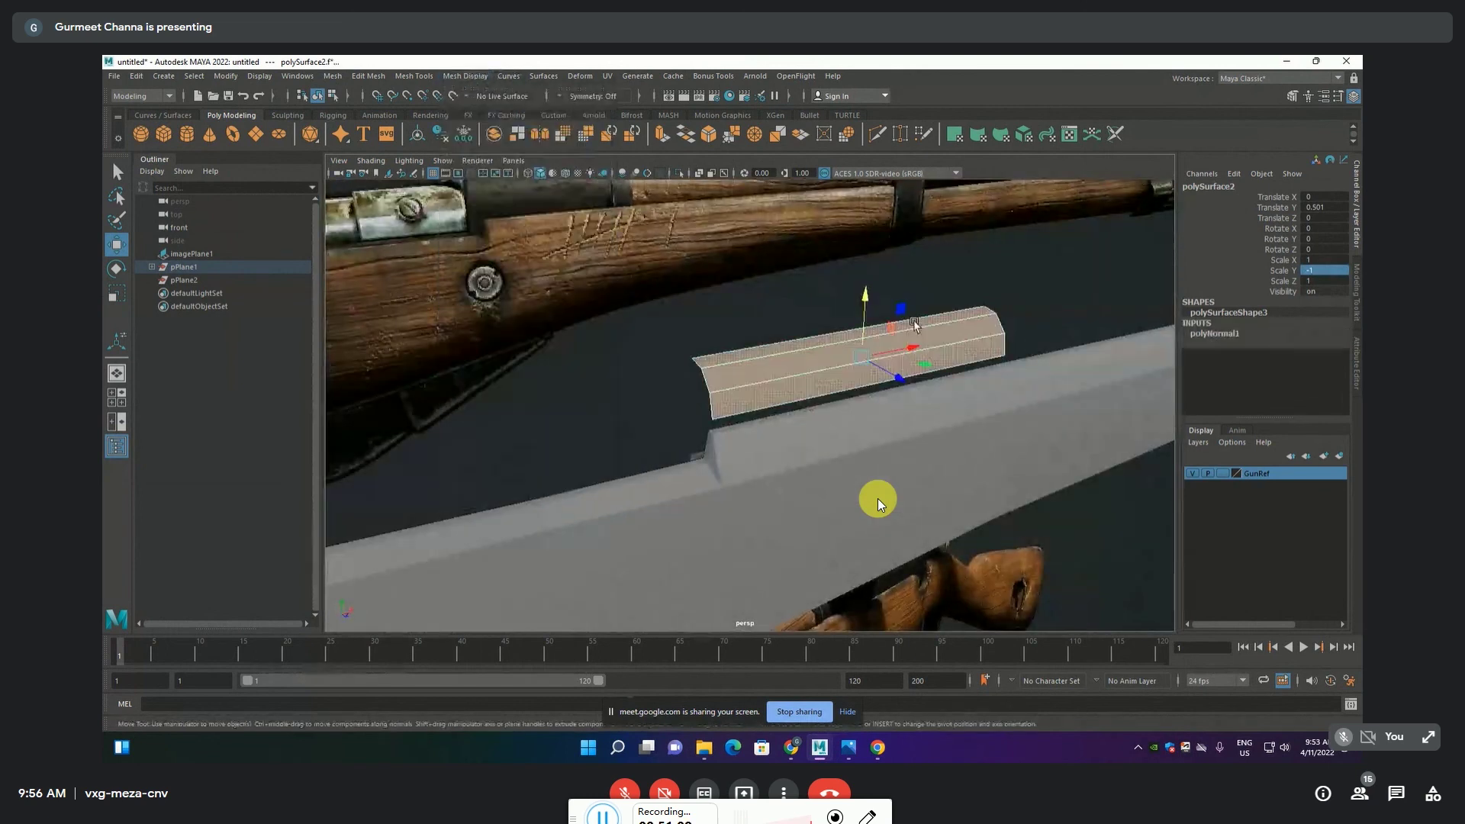
click(977, 468)
click(831, 370)
In the front view, slide the panel piece along the stock and lower it onto the ridge
key(space)
key(space)
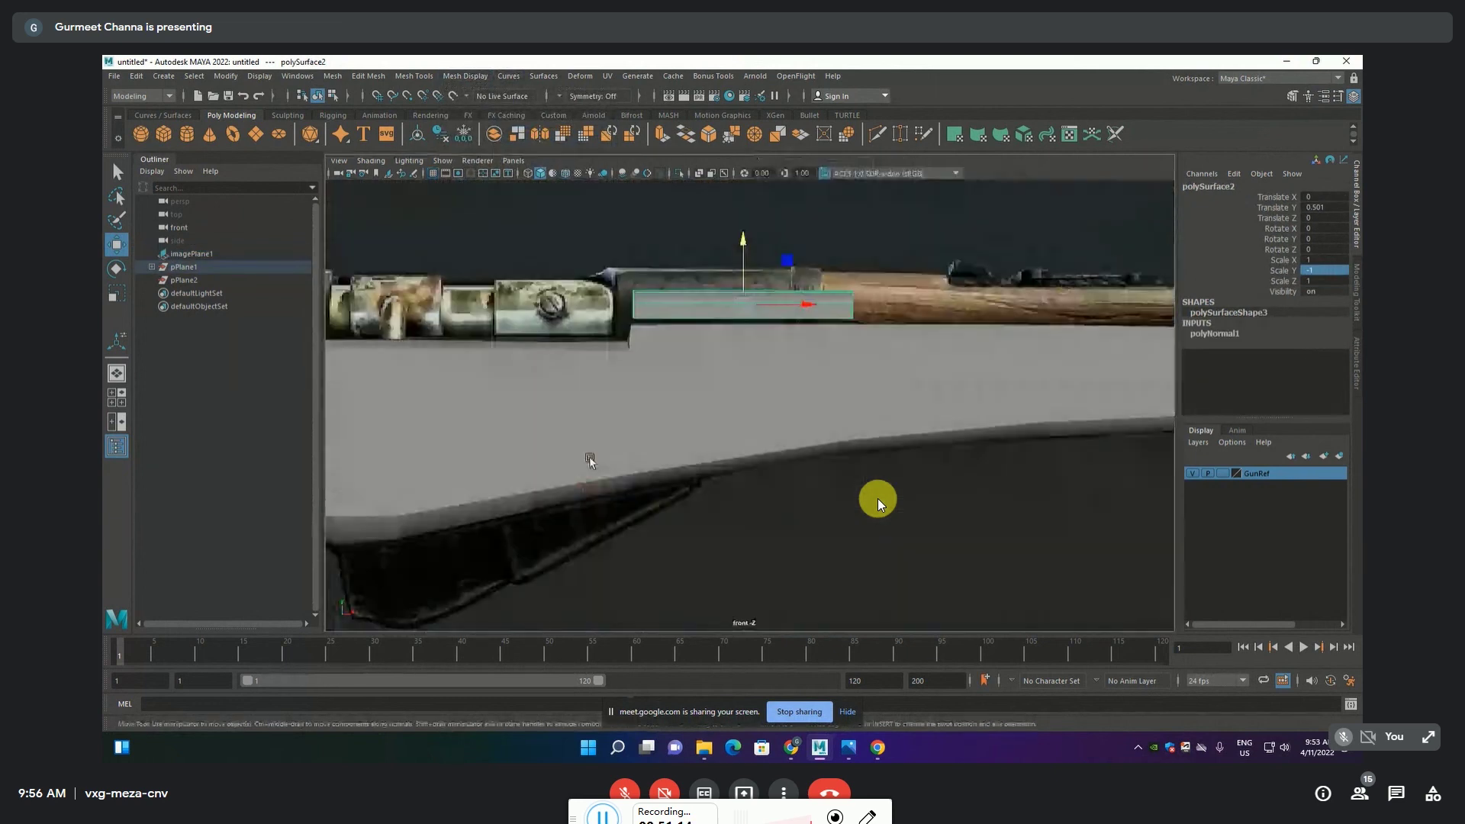
alt+middle_drag(697, 318, 575, 409)
drag(648, 382, 872, 429)
drag(849, 363, 851, 370)
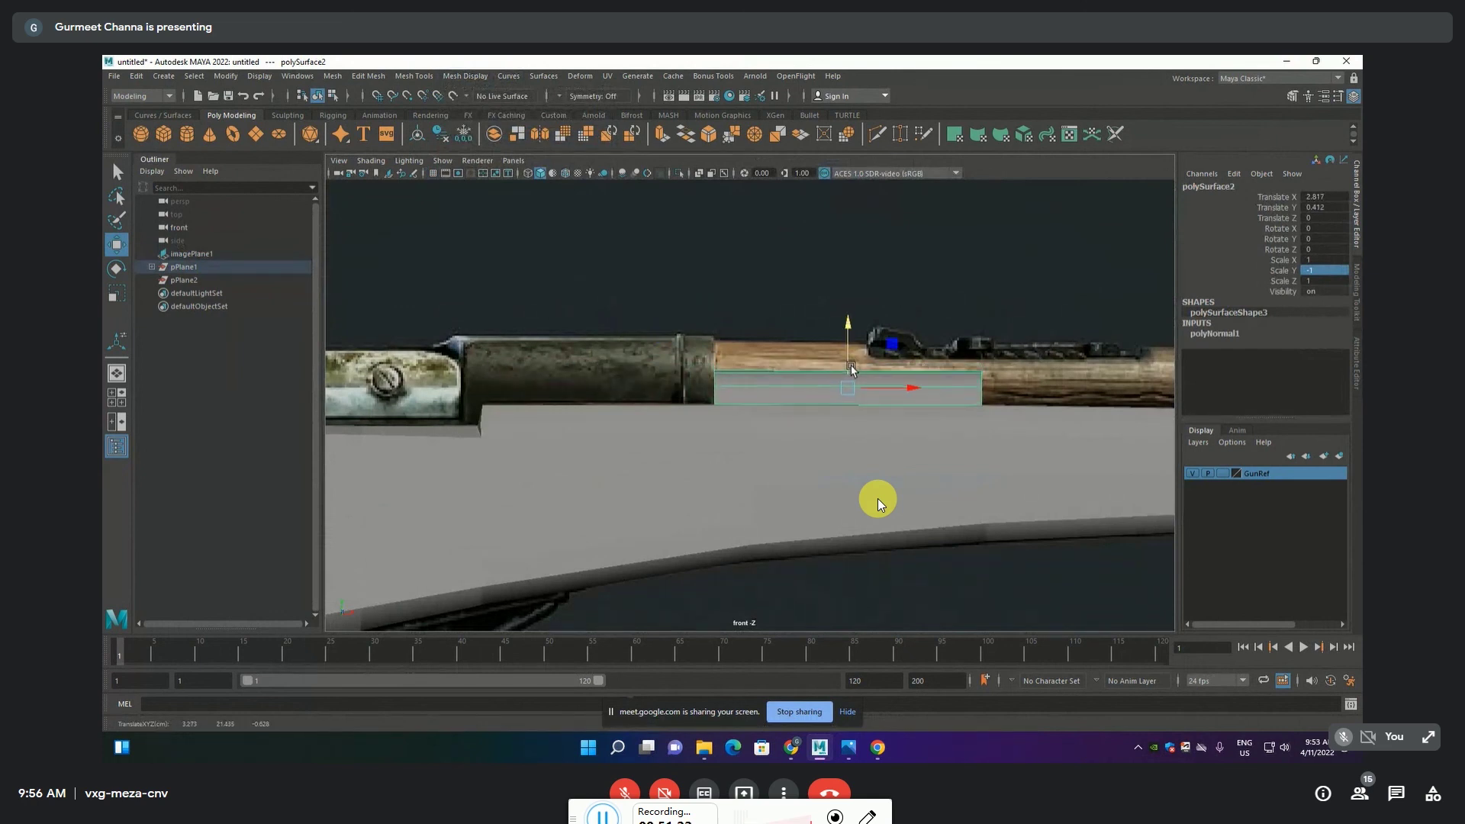
key(space)
key(space)
mouse_move(917, 368)
alt+mouse_down()
mouse_move(1028, 456)
mouse_move(984, 450)
alt+mouse_up()
Put the panel piece's pivot on its lower corner and check the piece isolated in wireframe
scroll(873, 376, up, 2)
scroll(925, 358, up, 1)
scroll(925, 359, up, 1)
scroll(823, 389, up, 1)
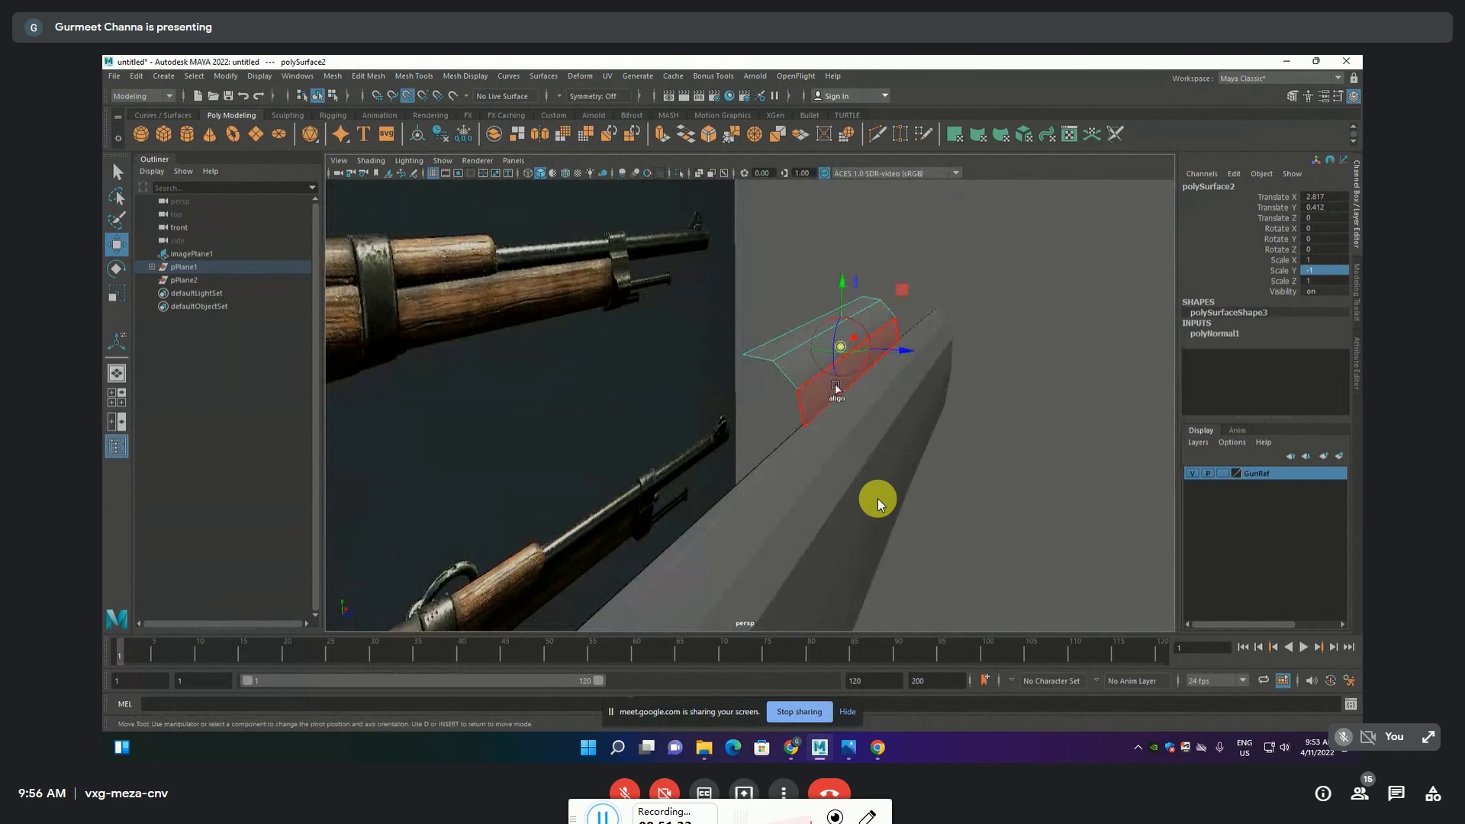
click(797, 432)
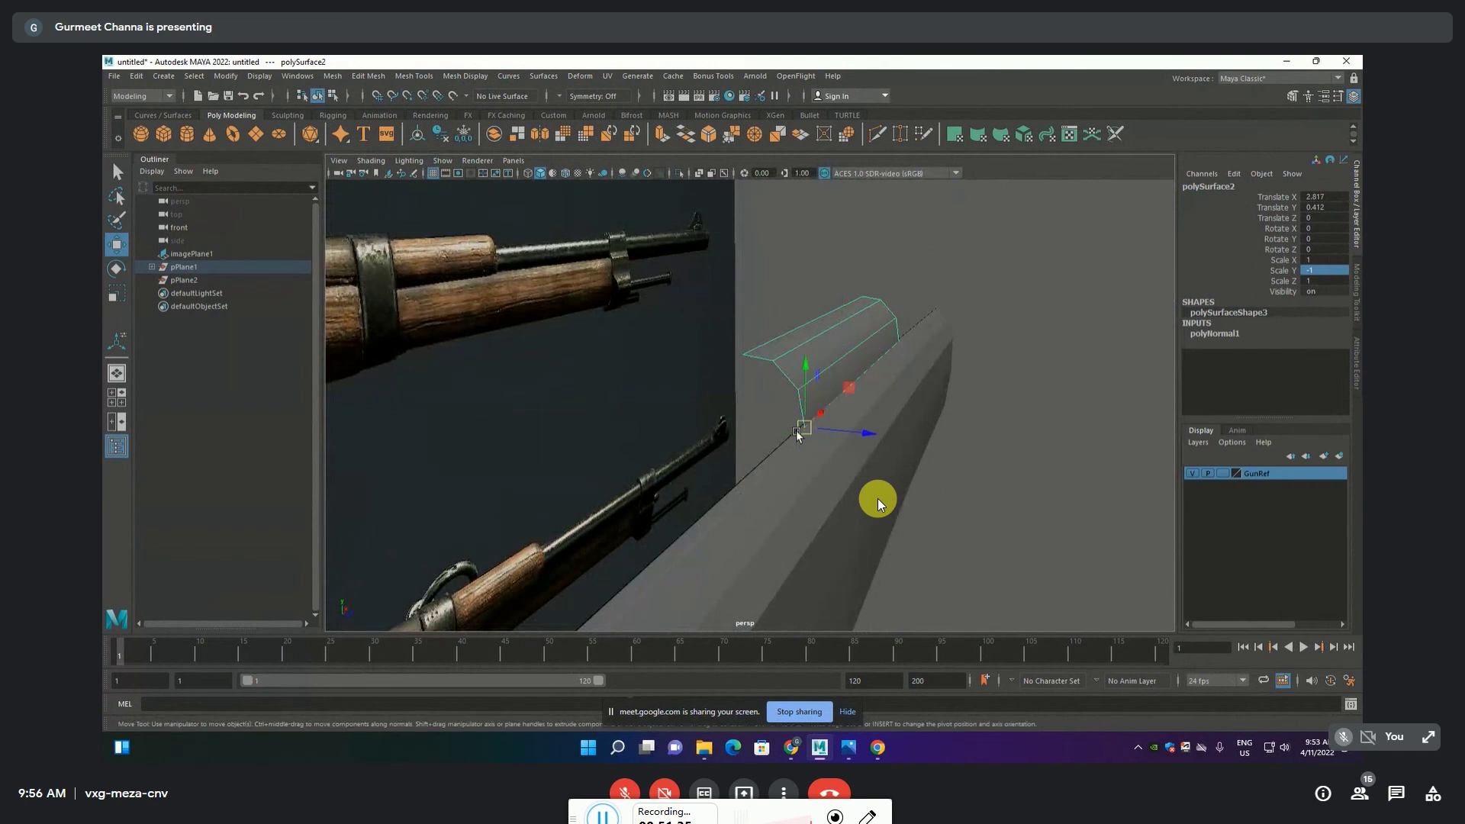
key(r)
alt+drag(850, 441, 922, 488)
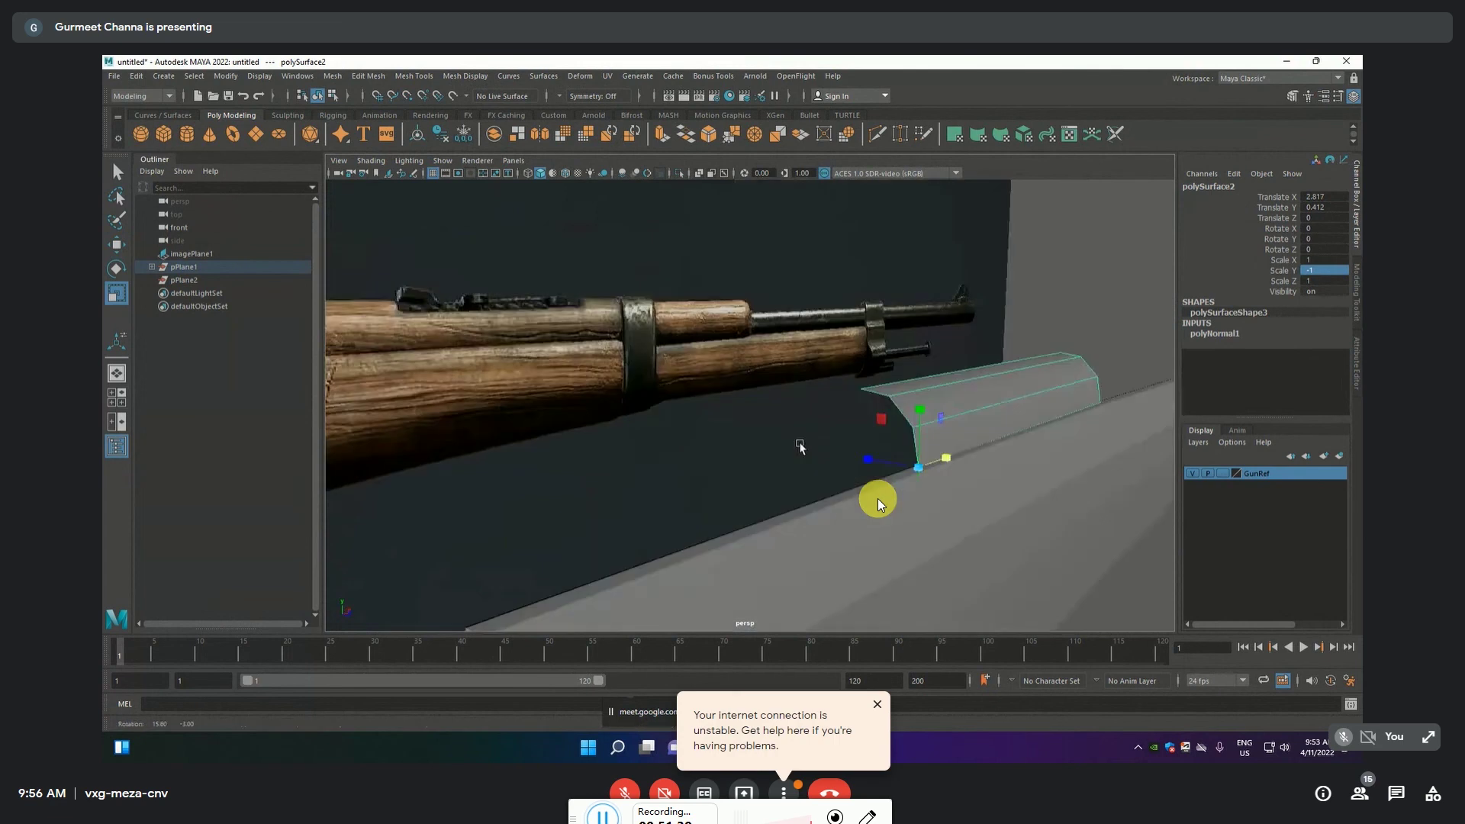
key(4)
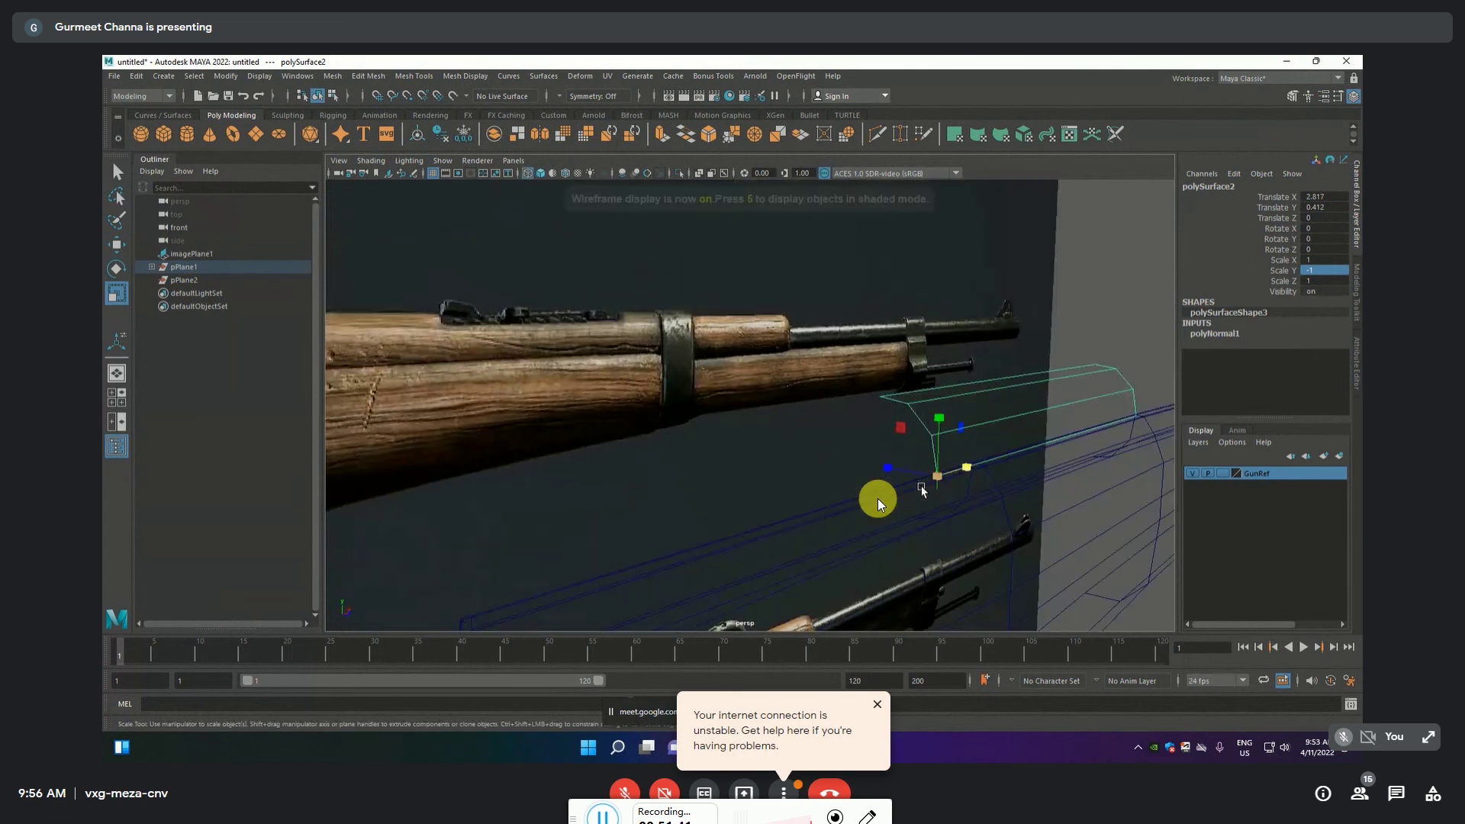
alt+drag(922, 490, 966, 497)
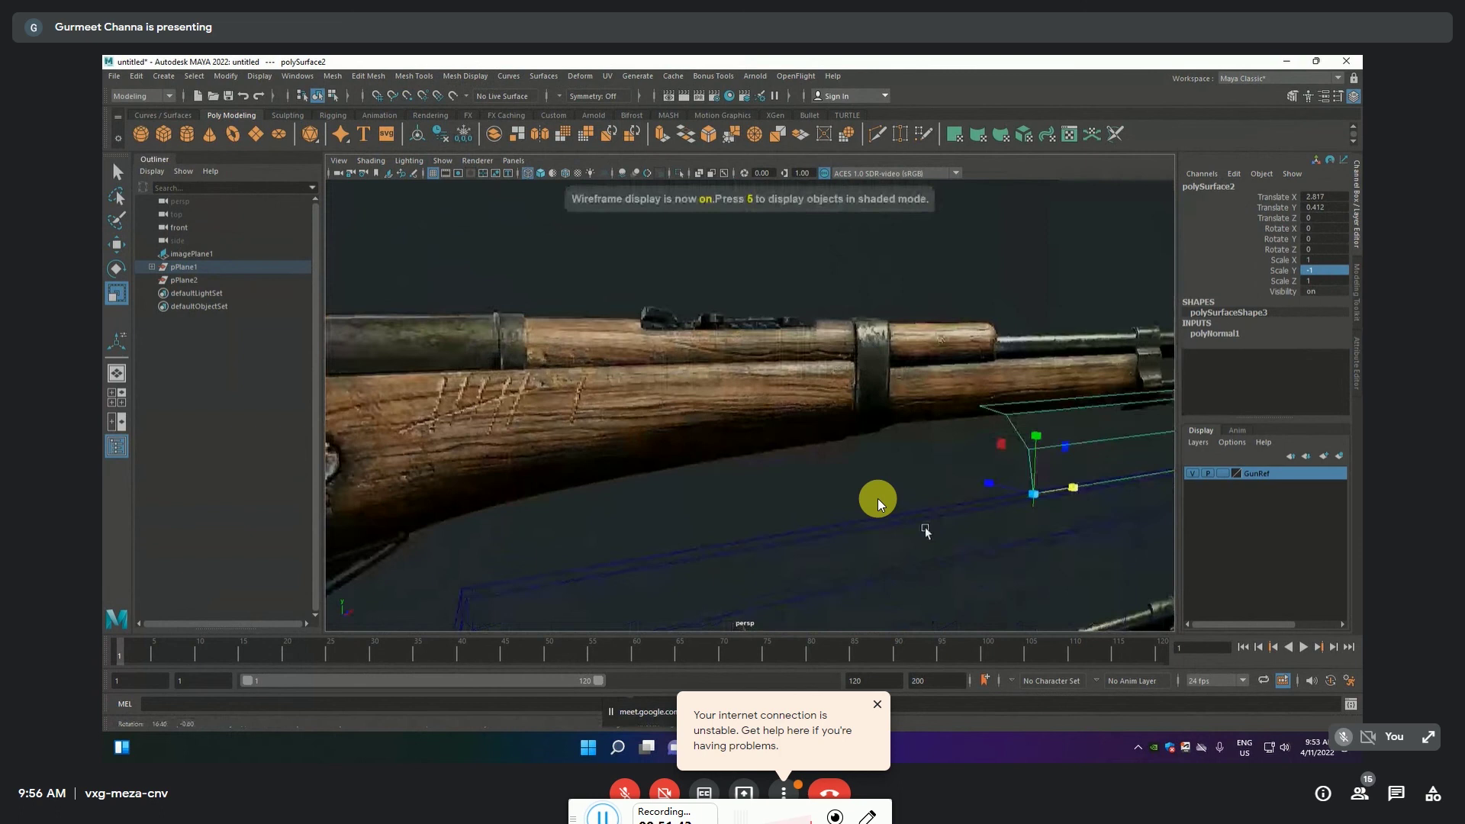
key(ctrl+1)
click(950, 488)
click(959, 453)
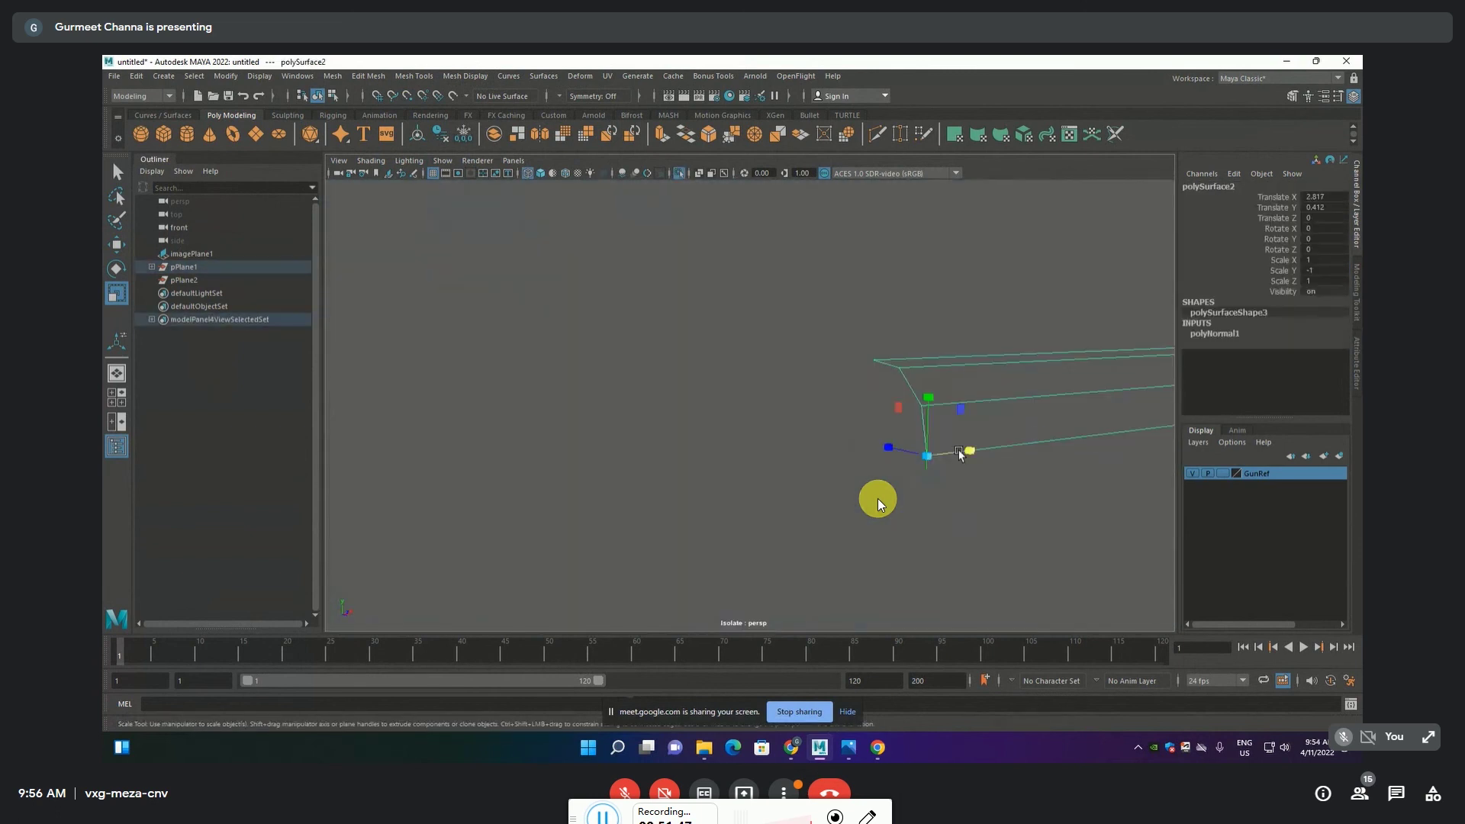
key(ctrl+1)
key(6)
scroll(954, 481, down, 2)
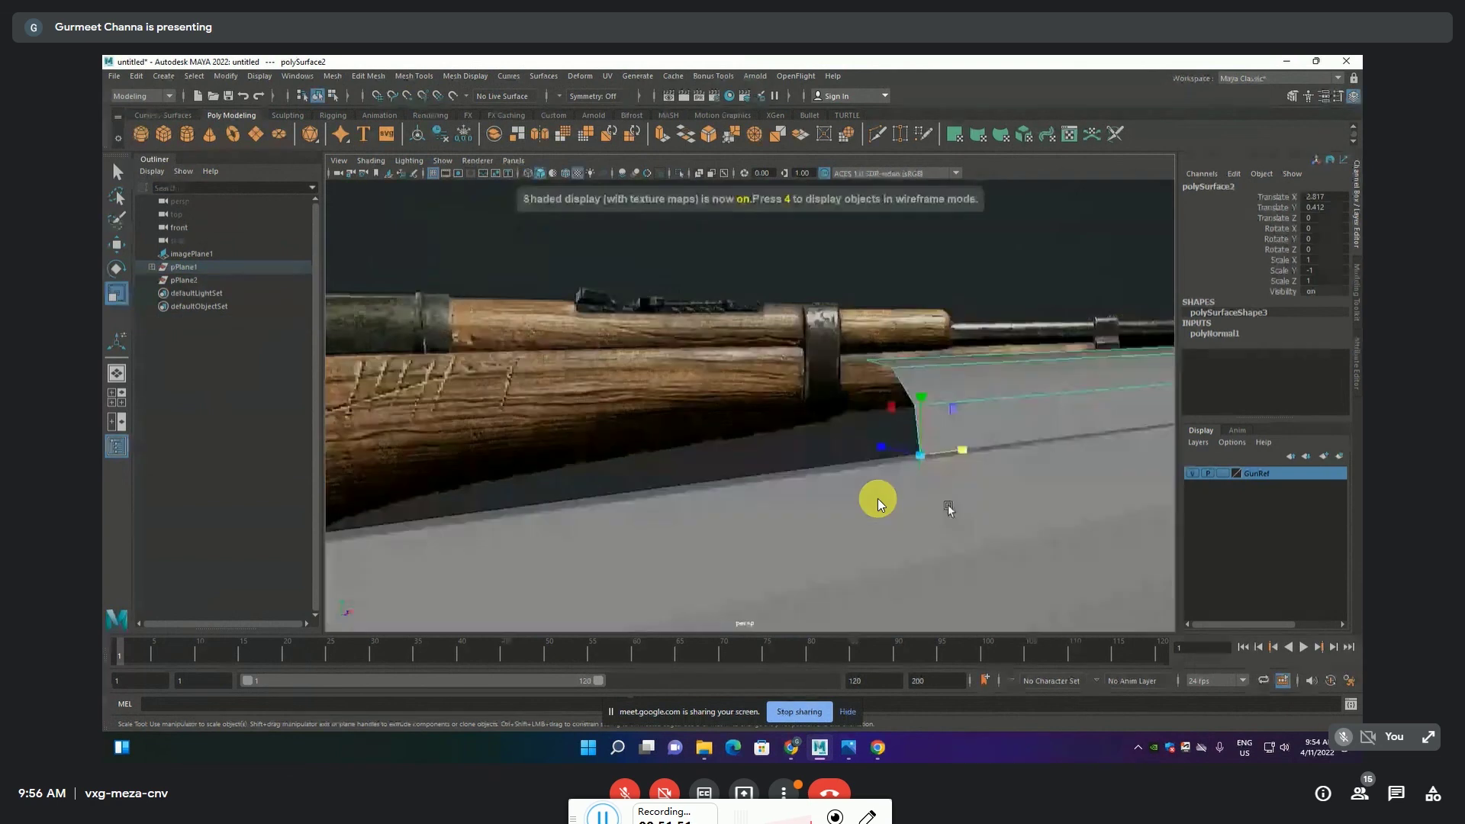
Scale the panel piece up uniformly, checking the result in the front view
drag(839, 425, 935, 394)
key(space)
key(space)
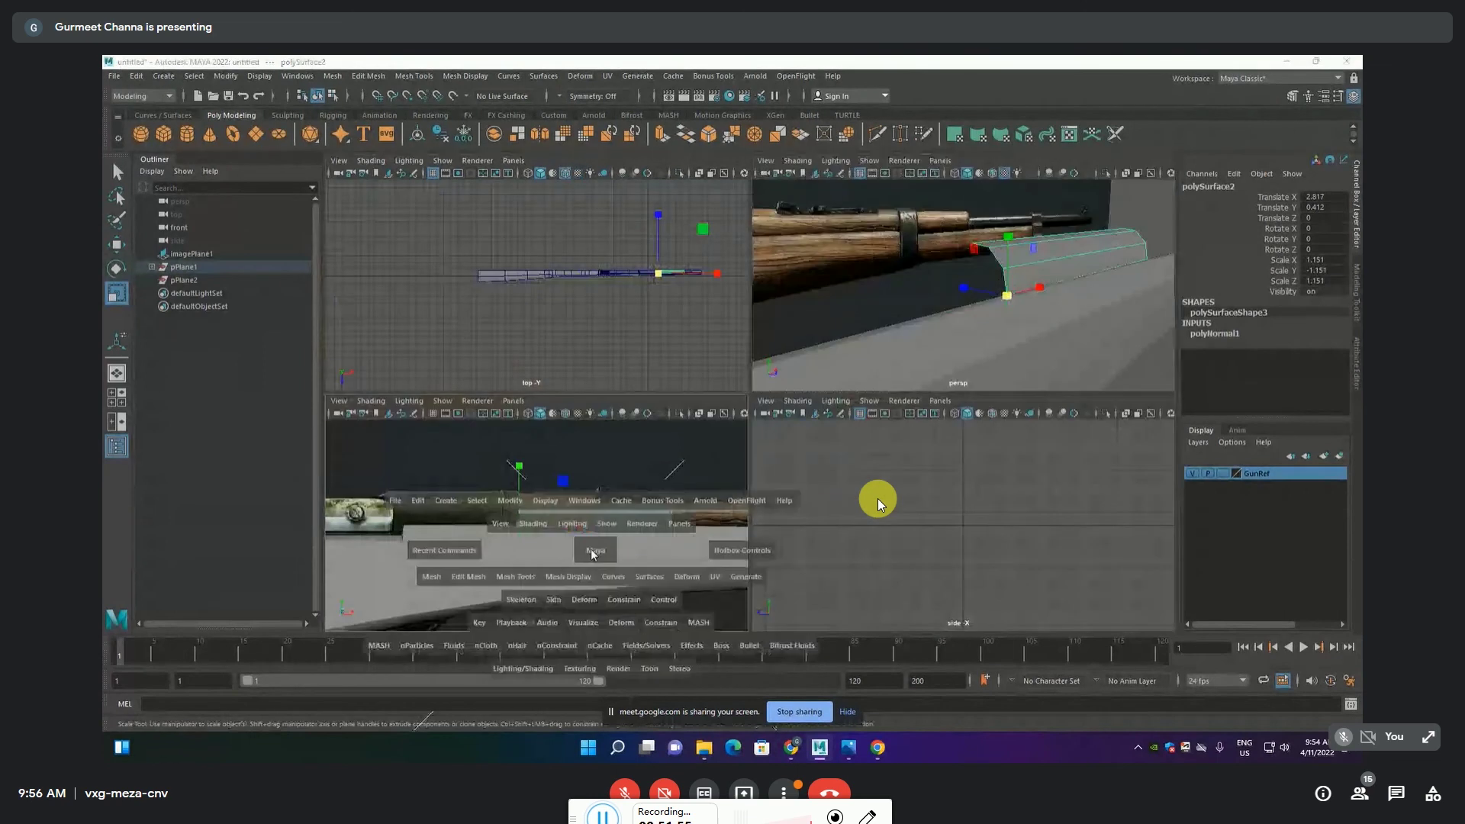
drag(711, 399, 930, 397)
key(space)
key(space)
key(space)
key(space)
key(space)
key(space)
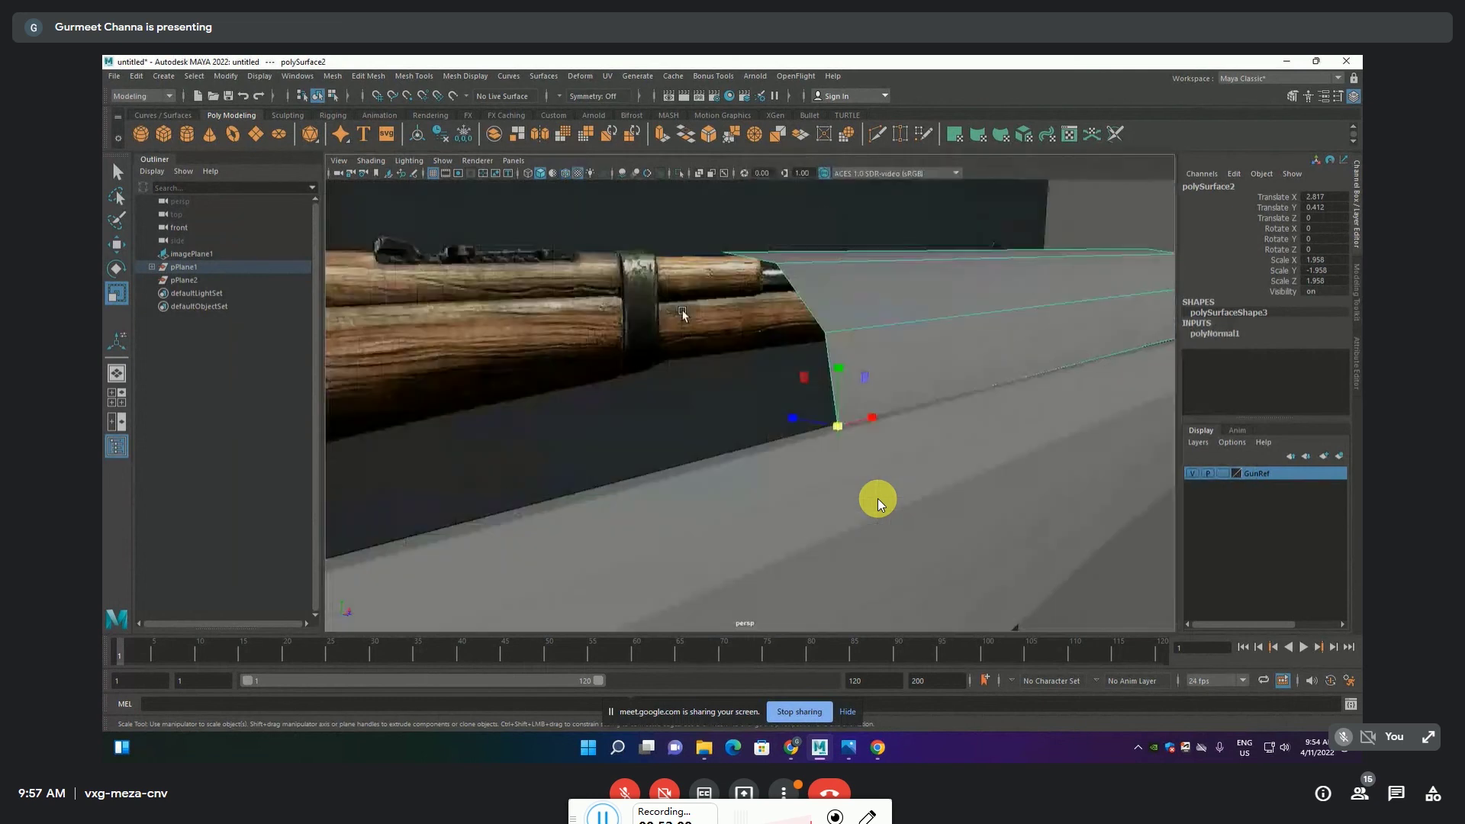
key(space)
key(space)
Shift the panel piece slightly in Z across the stock from the top
scroll(1016, 347, up, 2)
mouse_move(1015, 347)
alt+middle_down()
mouse_move(549, 347)
mouse_move(792, 407)
alt+middle_up()
scroll(554, 345, up, 2)
scroll(554, 345, up, 2)
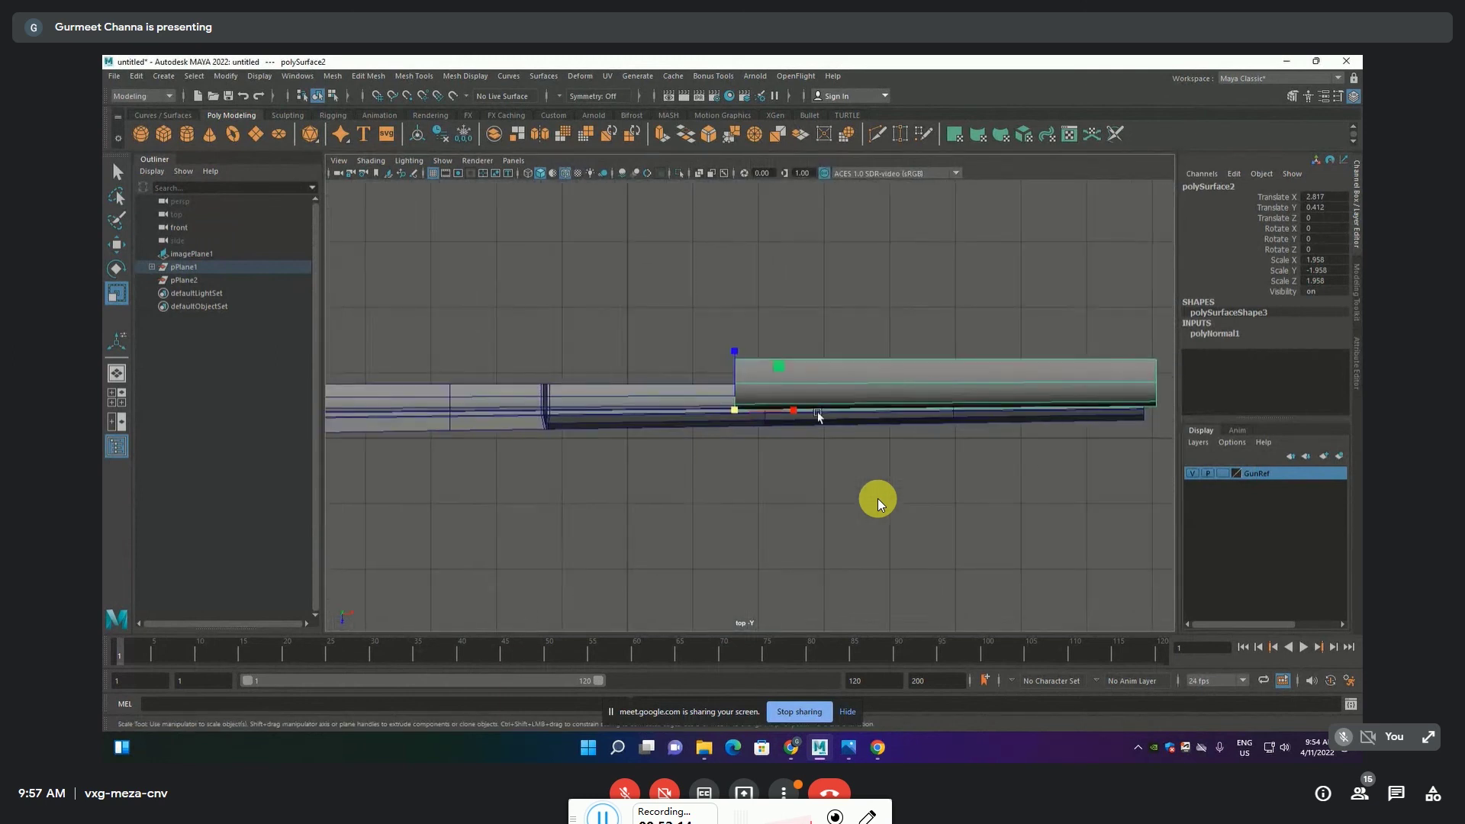
scroll(792, 406, up, 2)
scroll(792, 407, up, 2)
scroll(793, 406, up, 1)
key(w)
drag(707, 432, 701, 454)
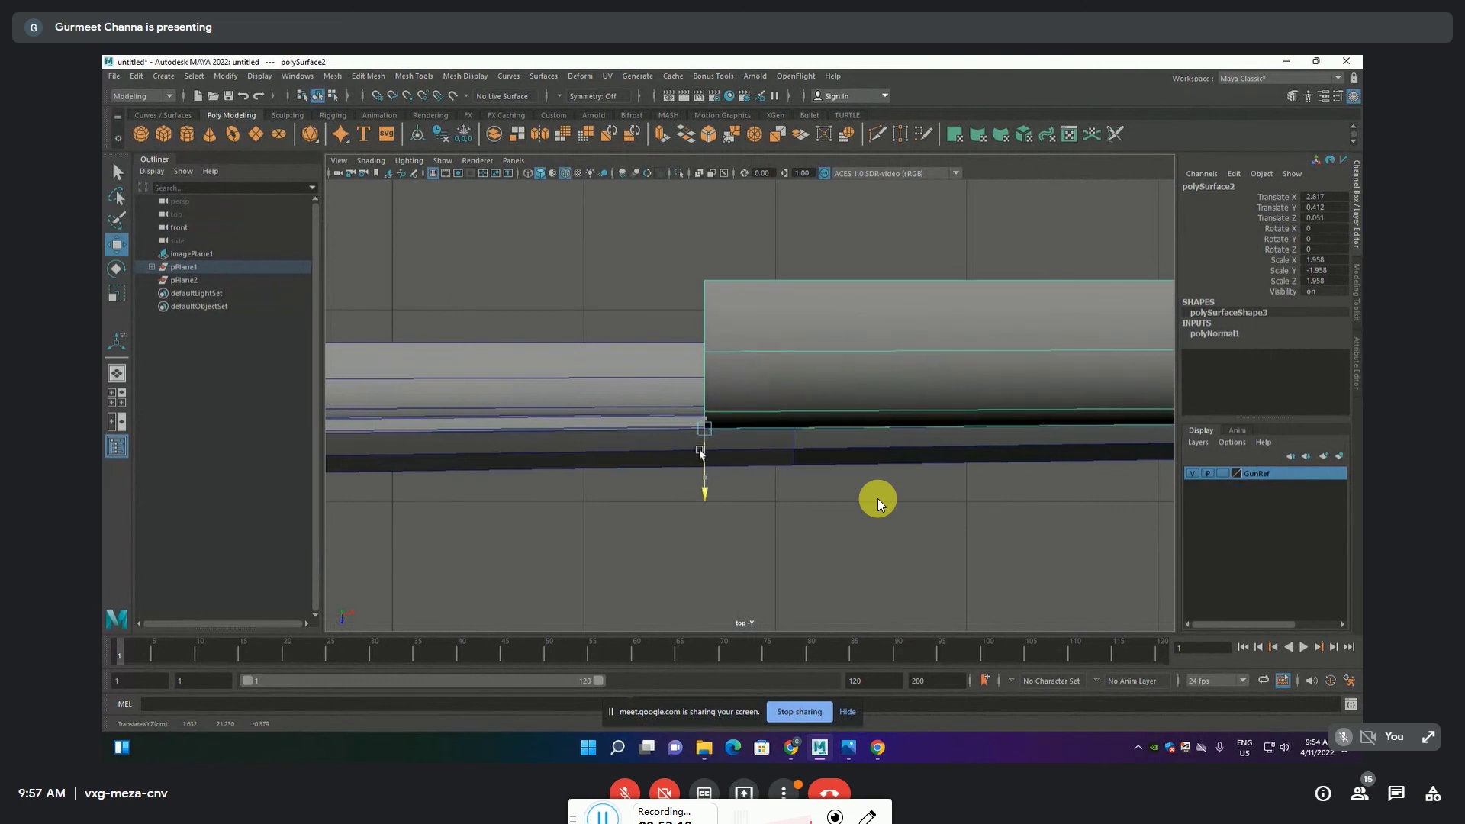
Scale the panel piece down to about 1.1 and select its end vertices
scroll(715, 456, down, 6)
scroll(715, 457, up, 2)
scroll(751, 419, up, 1)
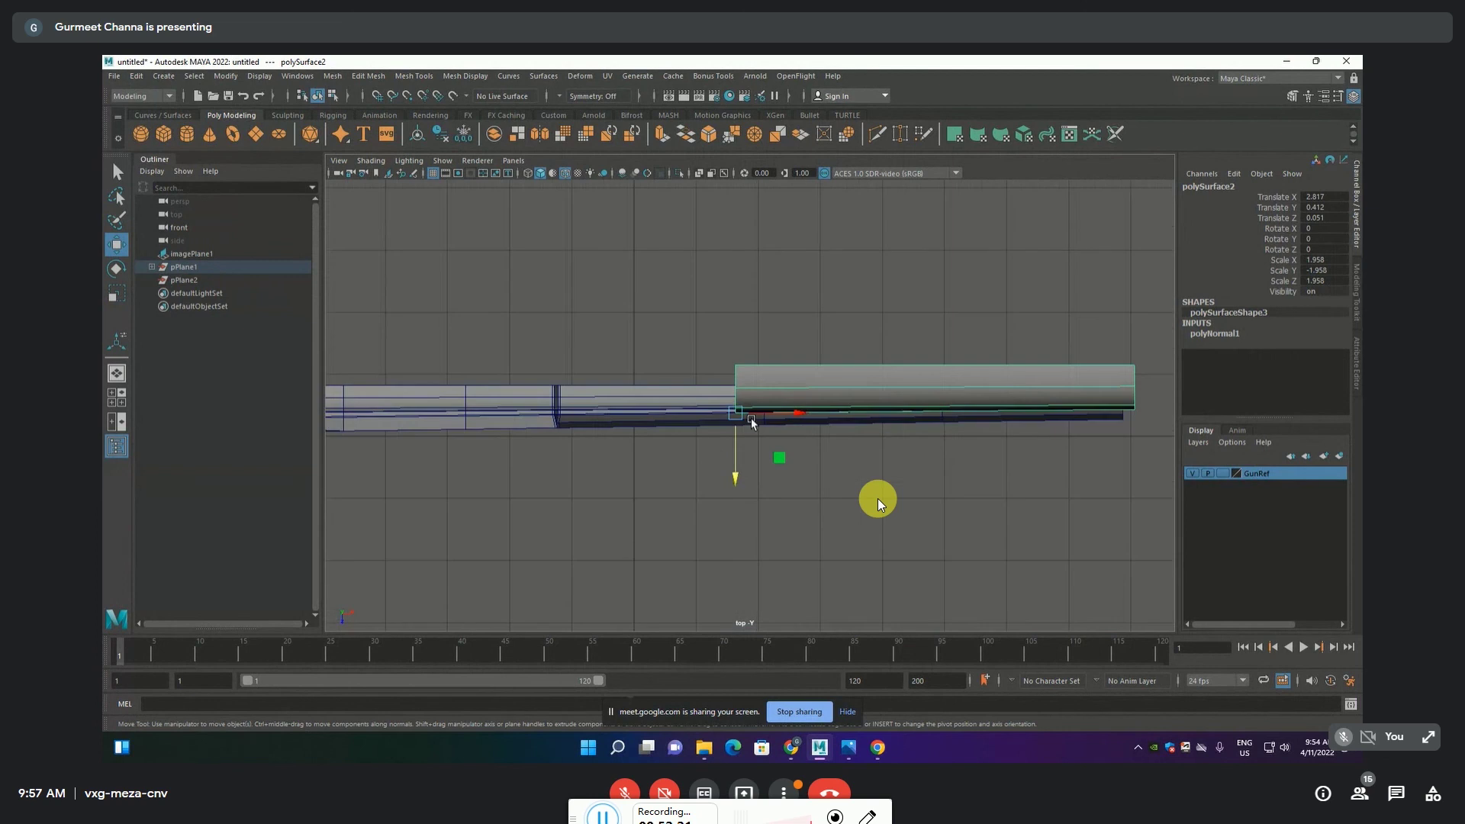
key(r)
drag(738, 415, 561, 431)
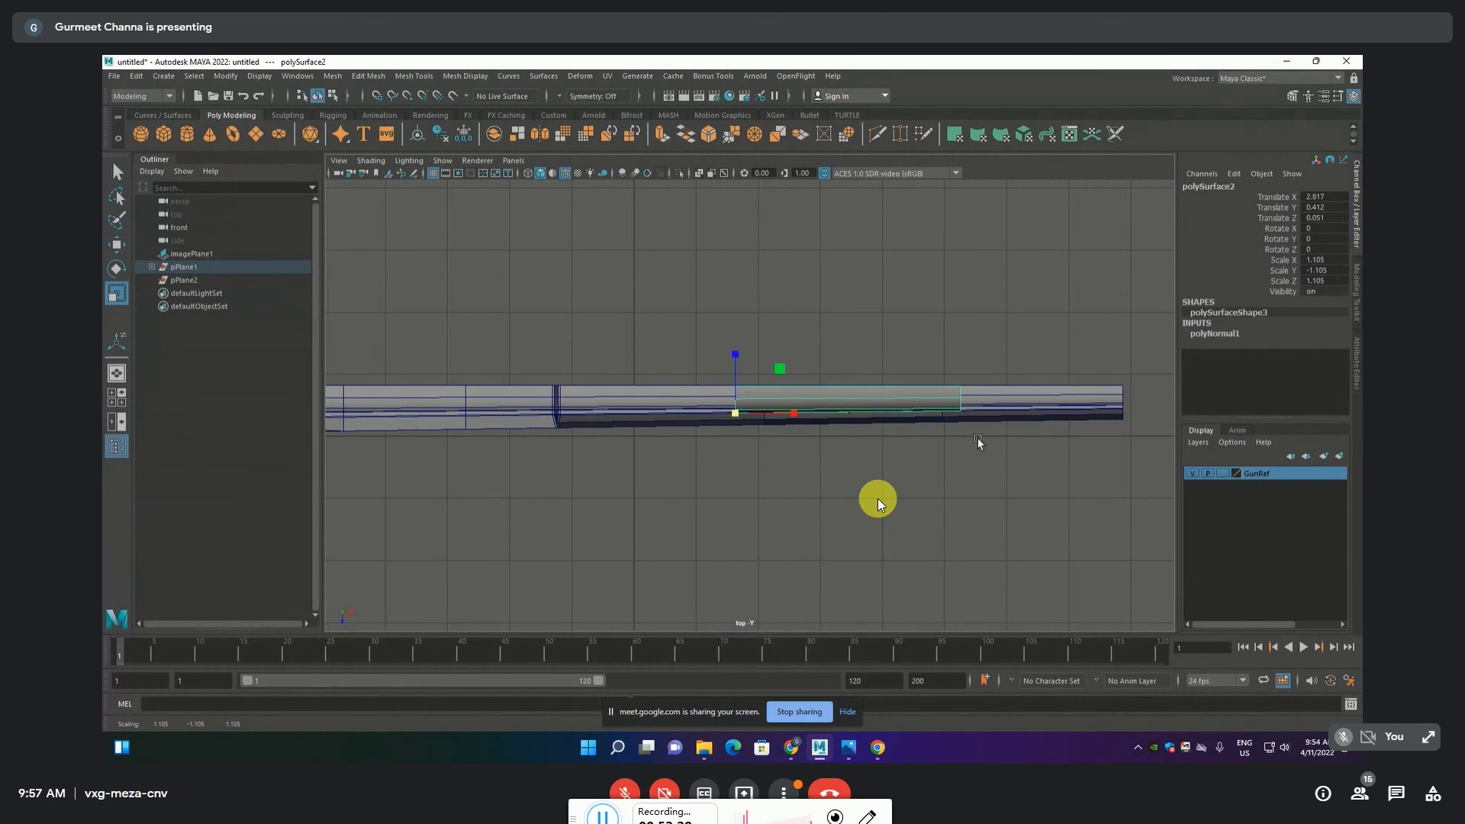
key(F8)
mouse_move(1007, 465)
mouse_down()
mouse_move(947, 378)
mouse_move(1133, 400)
mouse_up()
In the front view, raise and then slightly lower a row of the panel's end vertices
key(w)
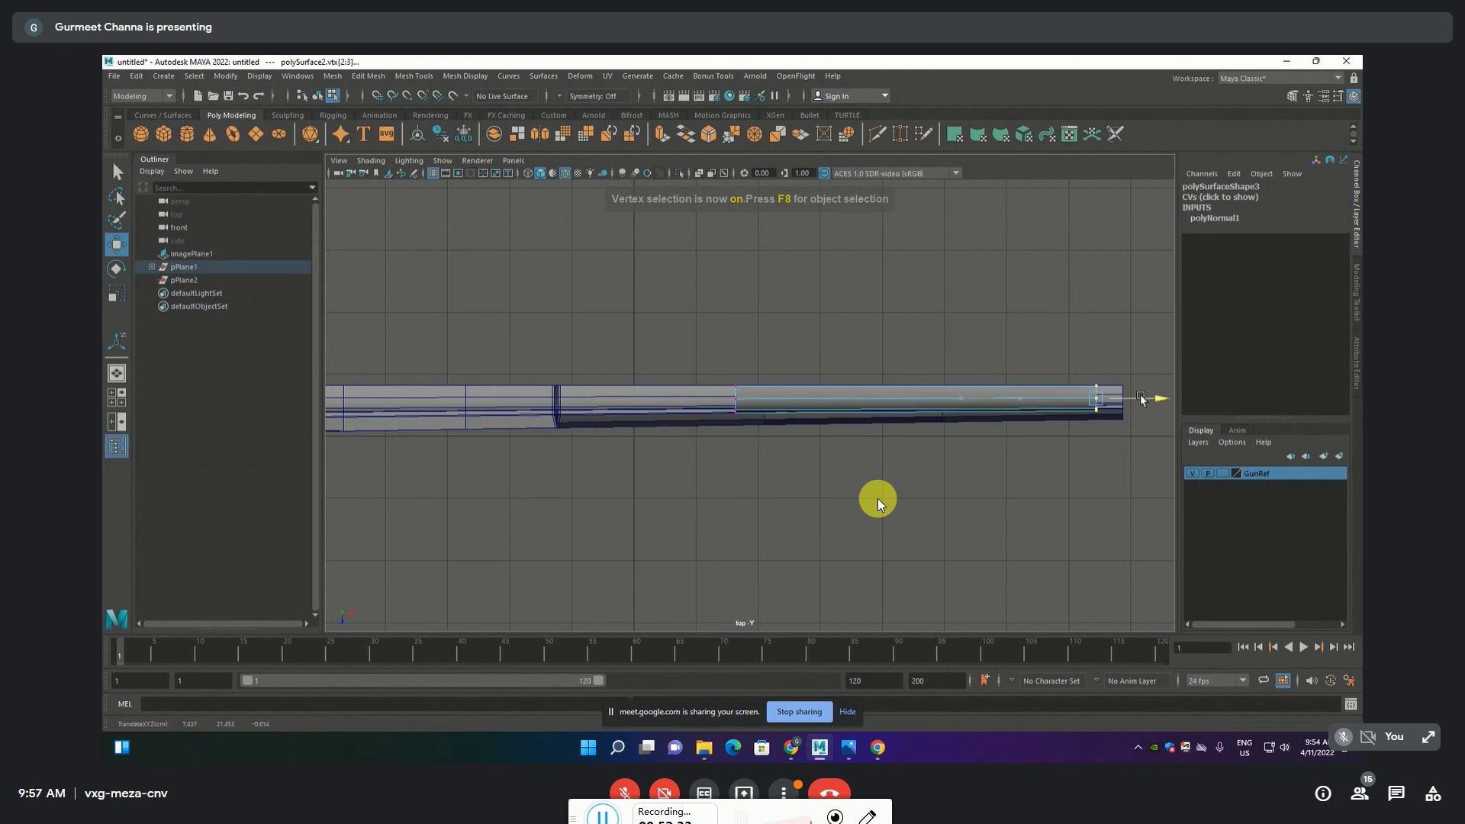
key(space)
key(space)
alt+drag(1025, 338, 943, 488)
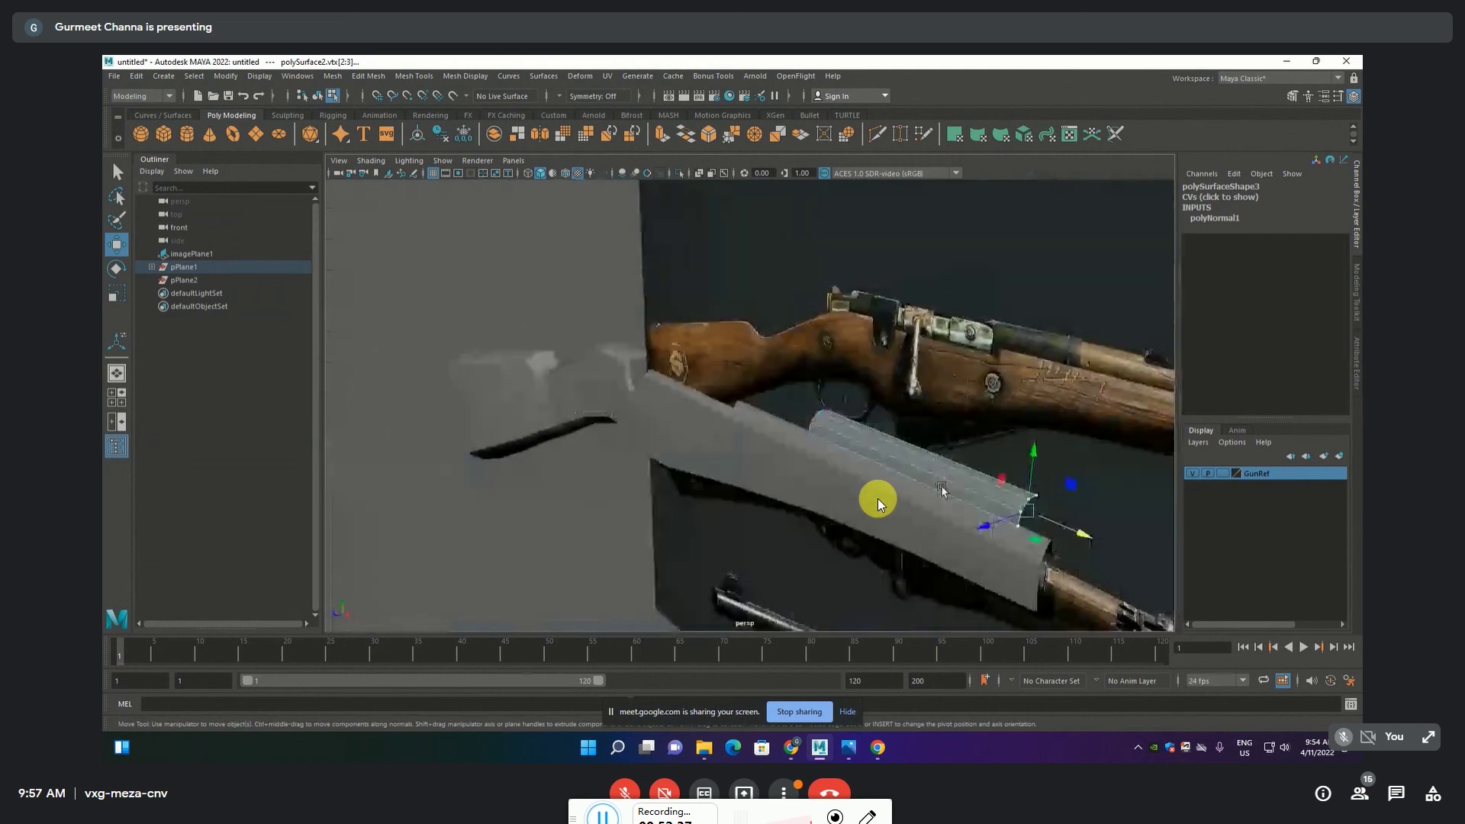
key(space)
key(space)
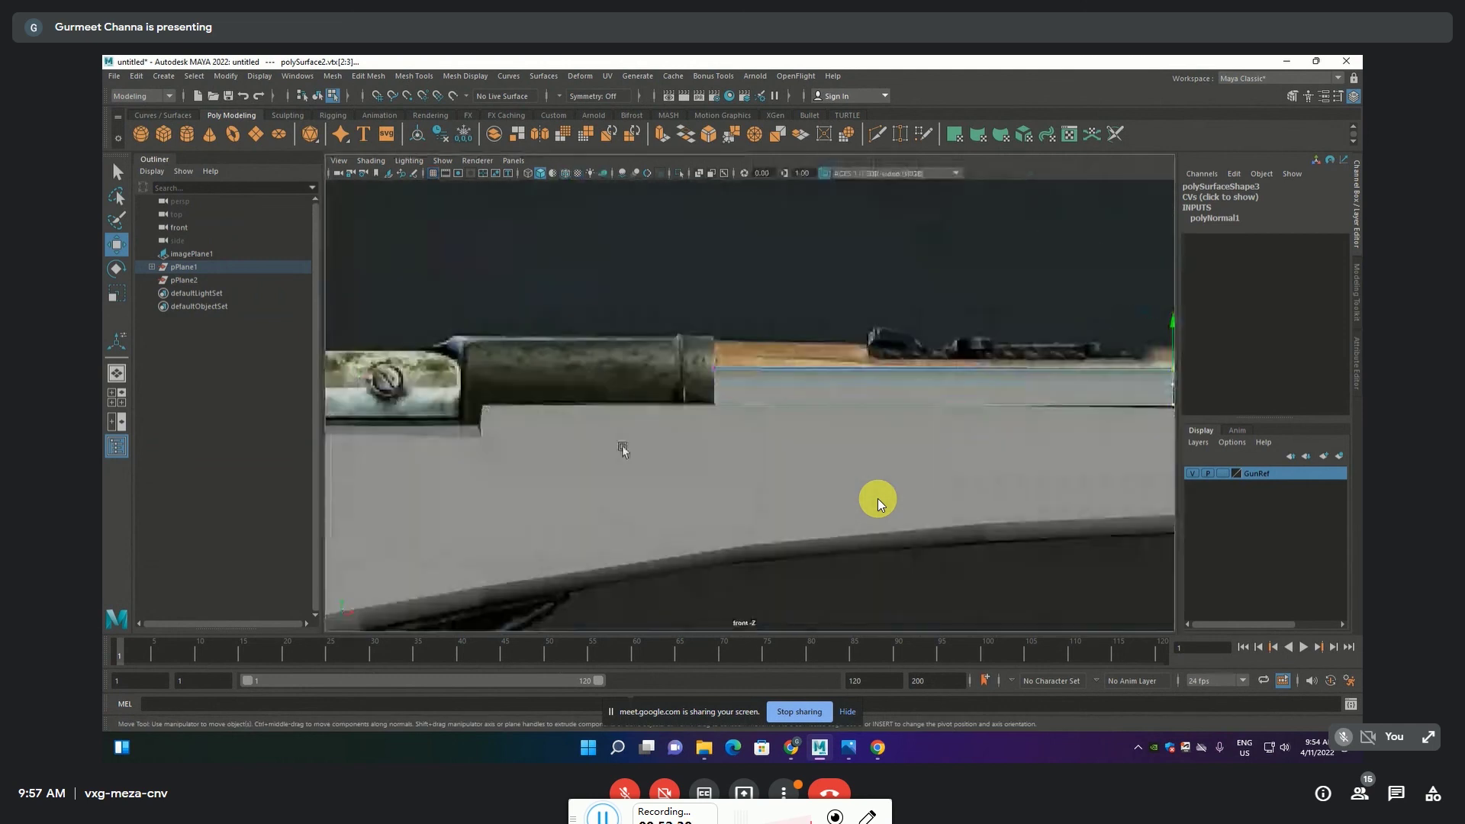
mouse_move(707, 351)
alt+middle_down()
mouse_move(658, 420)
mouse_move(635, 420)
alt+middle_up()
click(739, 365)
drag(737, 350, 746, 327)
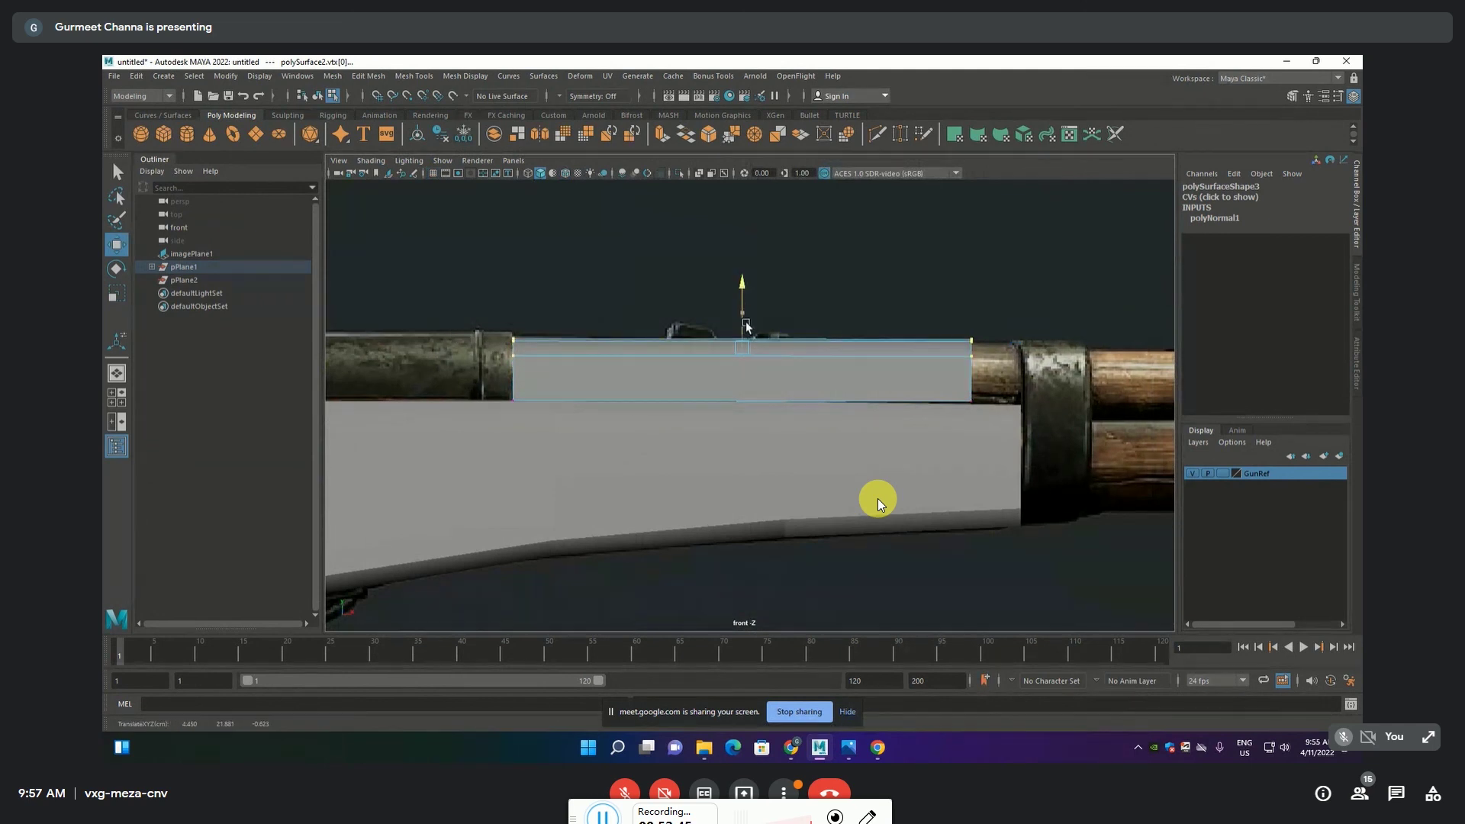
drag(747, 327, 741, 340)
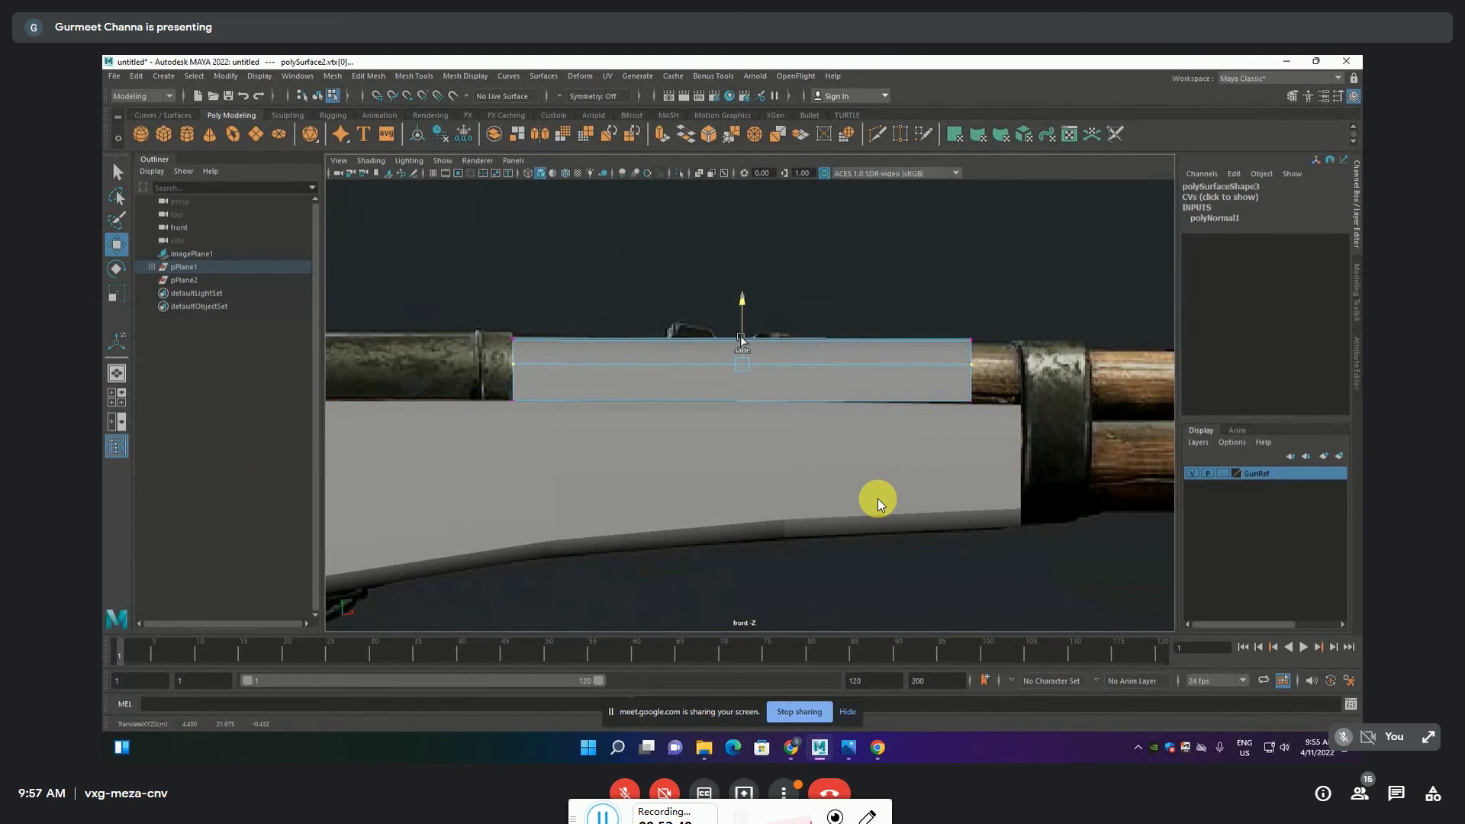
Select the panel's two end vertices and move them down-left to follow the stock edge
key(space)
key(space)
mouse_move(992, 420)
alt+mouse_down()
mouse_move(702, 424)
mouse_move(620, 327)
mouse_move(687, 412)
alt+mouse_up()
drag(409, 262, 533, 517)
key(f)
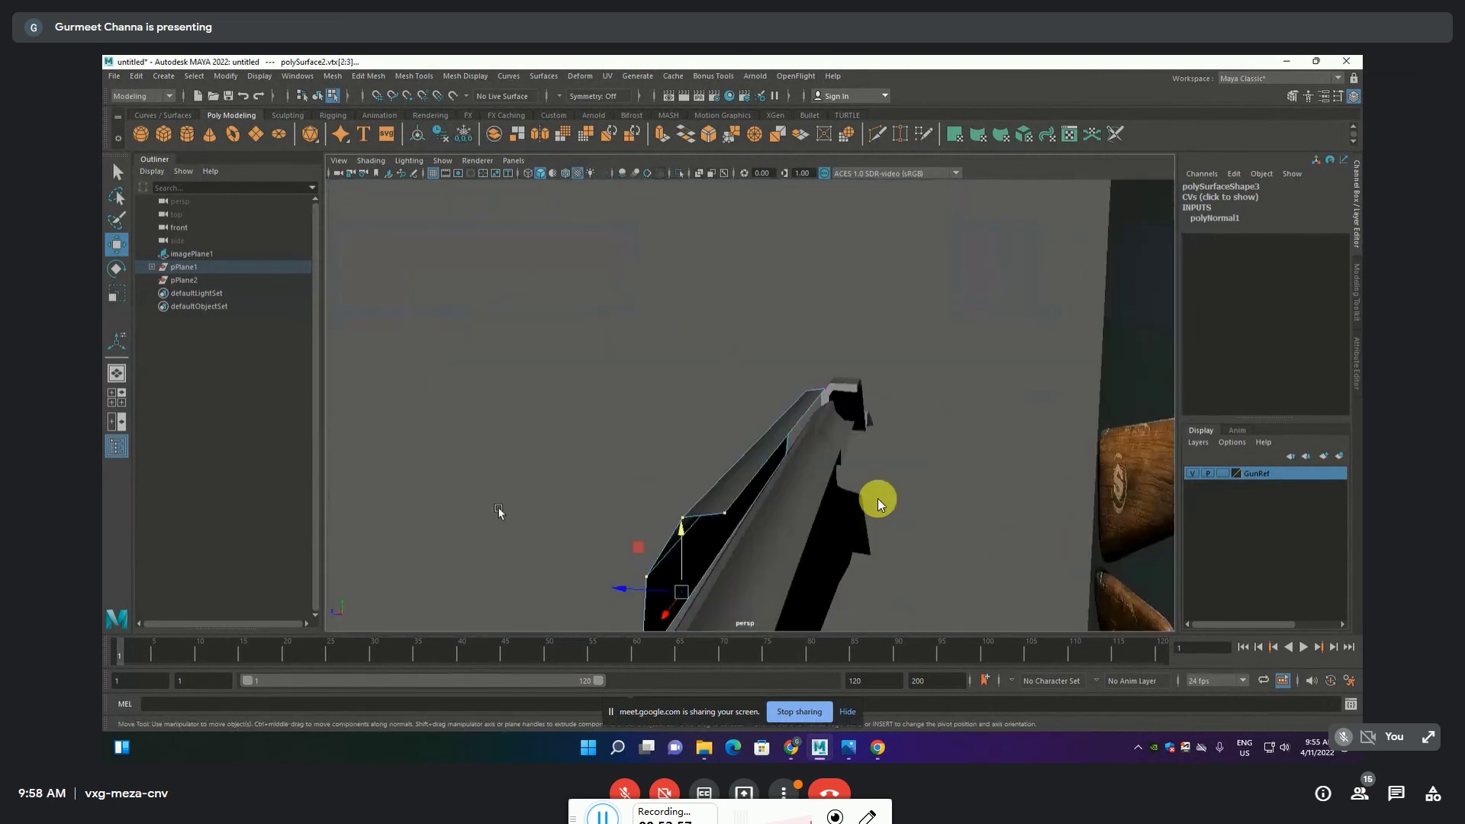
alt+drag(838, 565, 718, 392)
scroll(717, 393, up, 3)
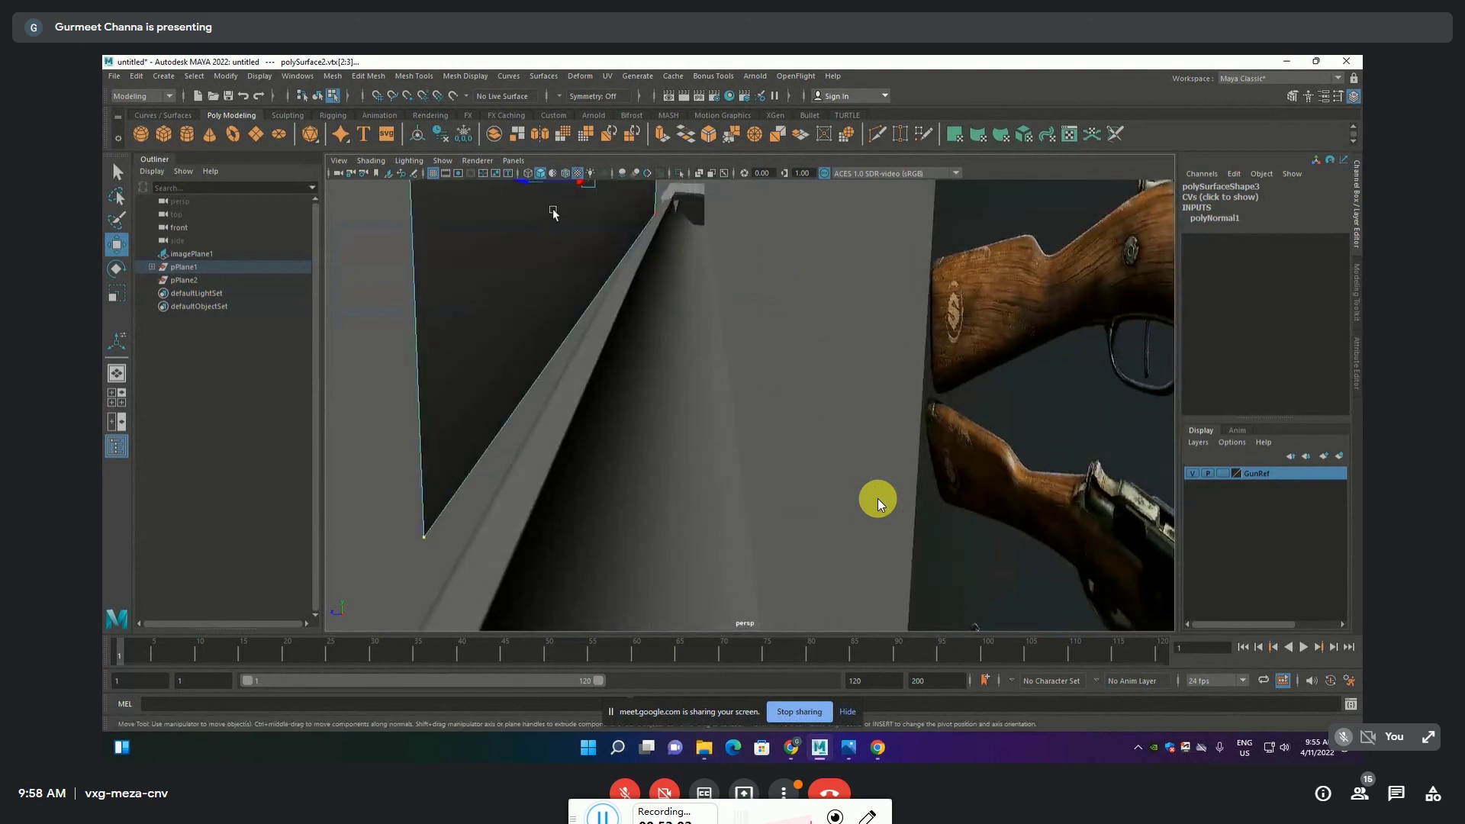
mouse_move(572, 209)
mouse_down()
mouse_move(516, 249)
mouse_move(560, 239)
mouse_move(812, 388)
mouse_move(849, 355)
mouse_move(703, 382)
mouse_up()
Return to object mode and reselect the whole panel piece
key(F8)
click(505, 413)
click(757, 403)
alt+right_drag(758, 403, 769, 410)
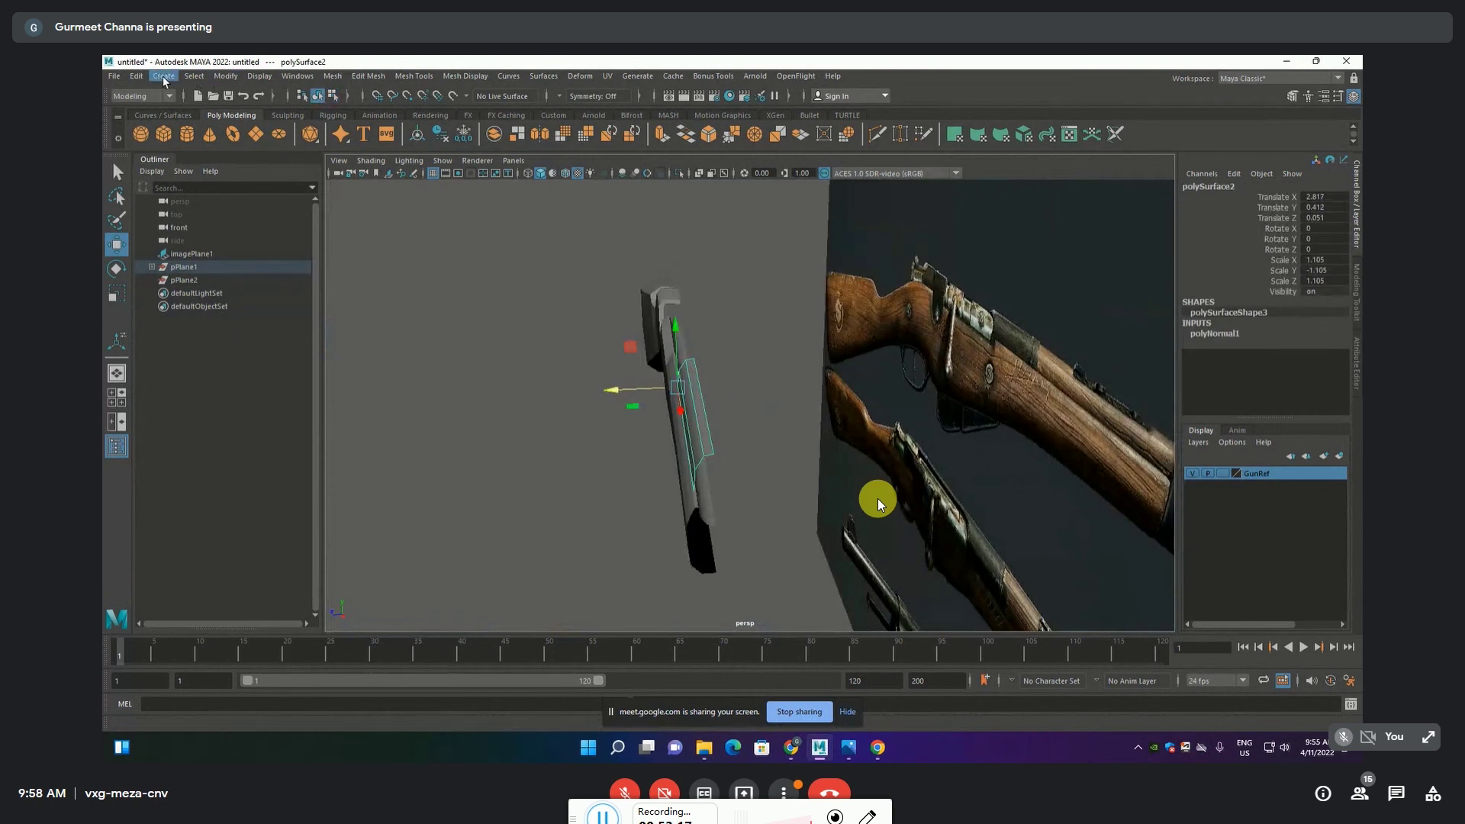
Delete the panel's history and make a Duplicate Special copy with Scale Z -1 on the other side
key(alt+shift+d)
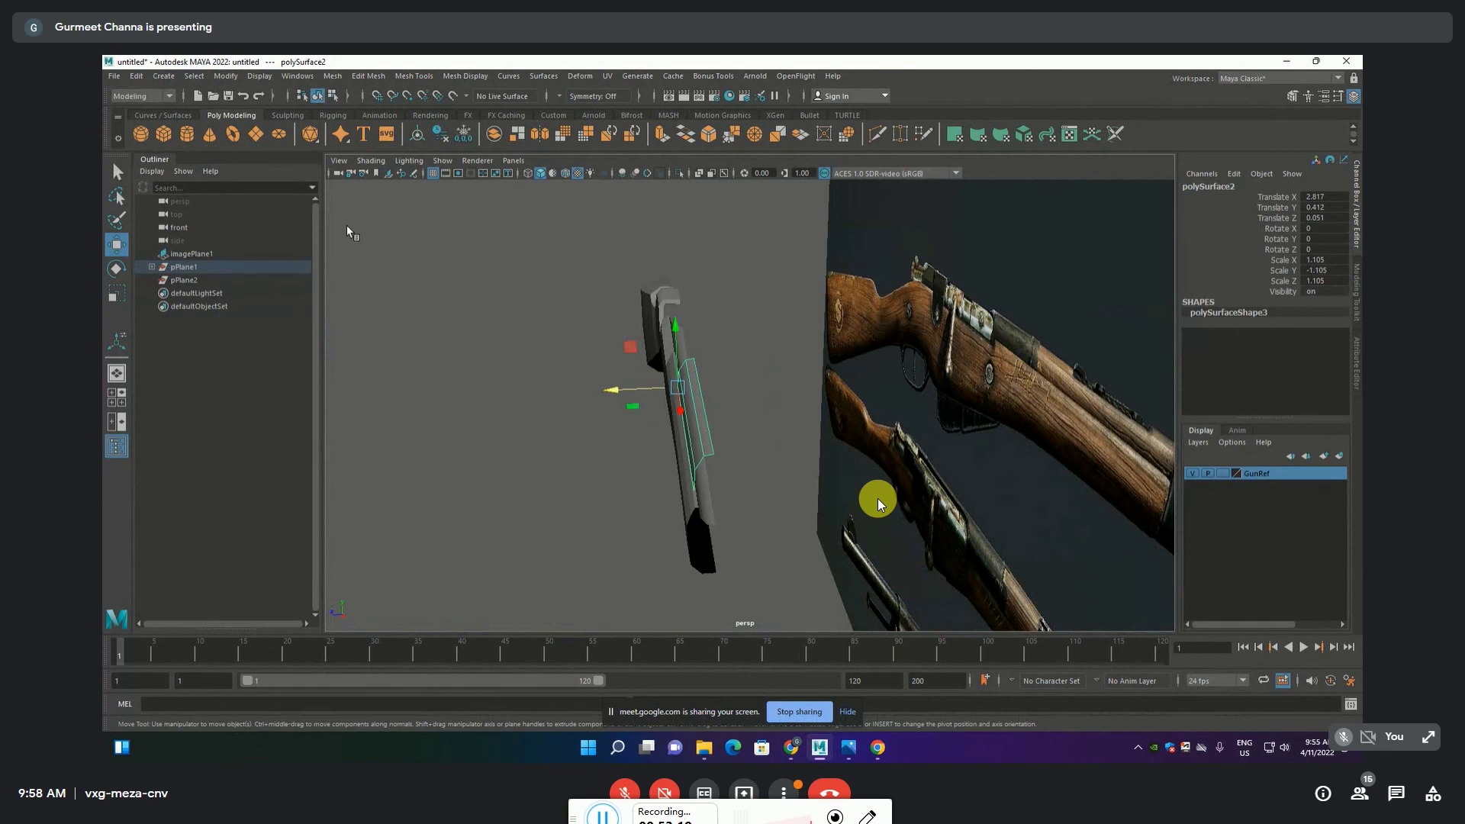
click(138, 76)
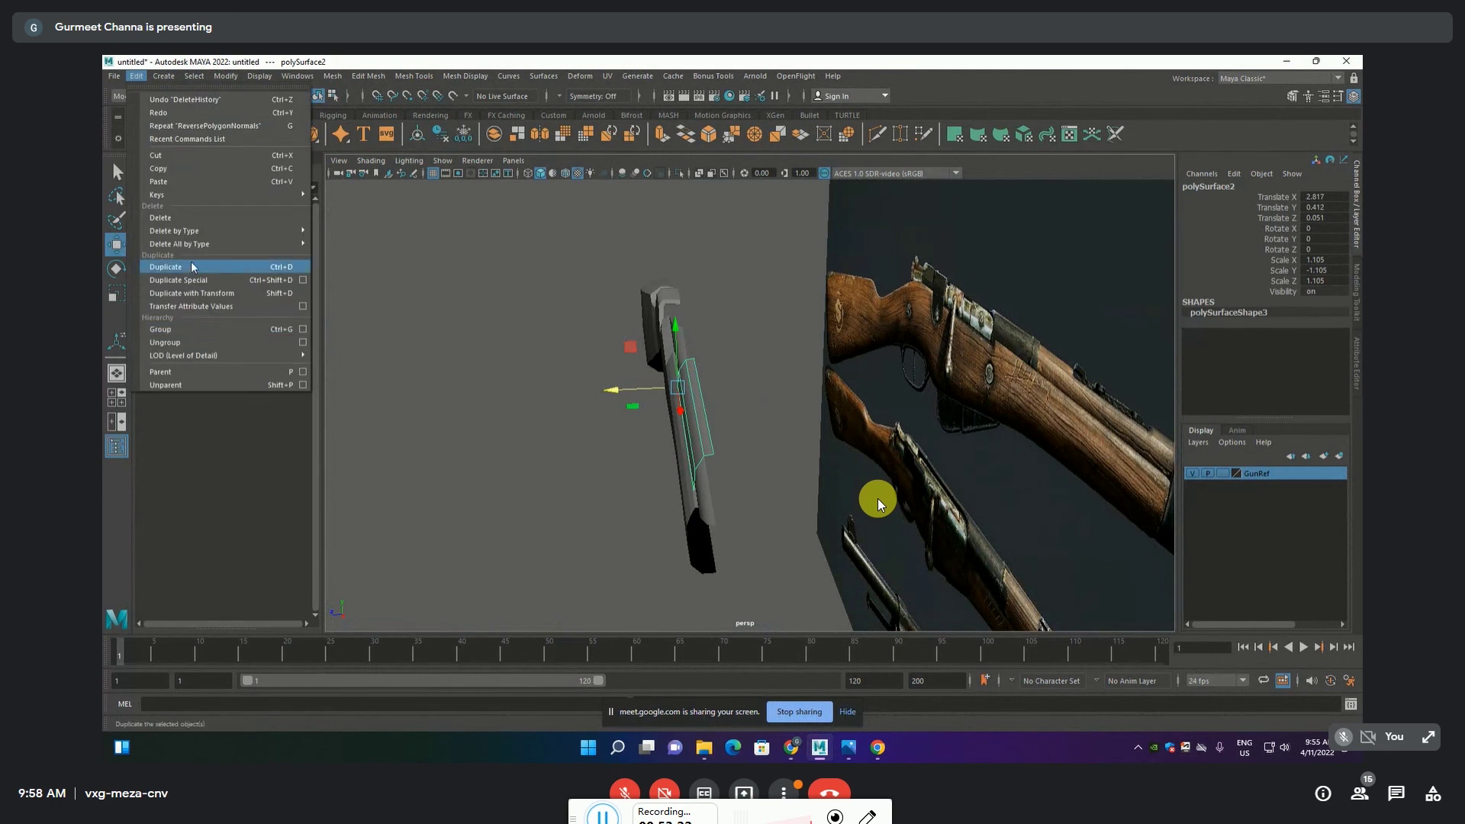
click(304, 279)
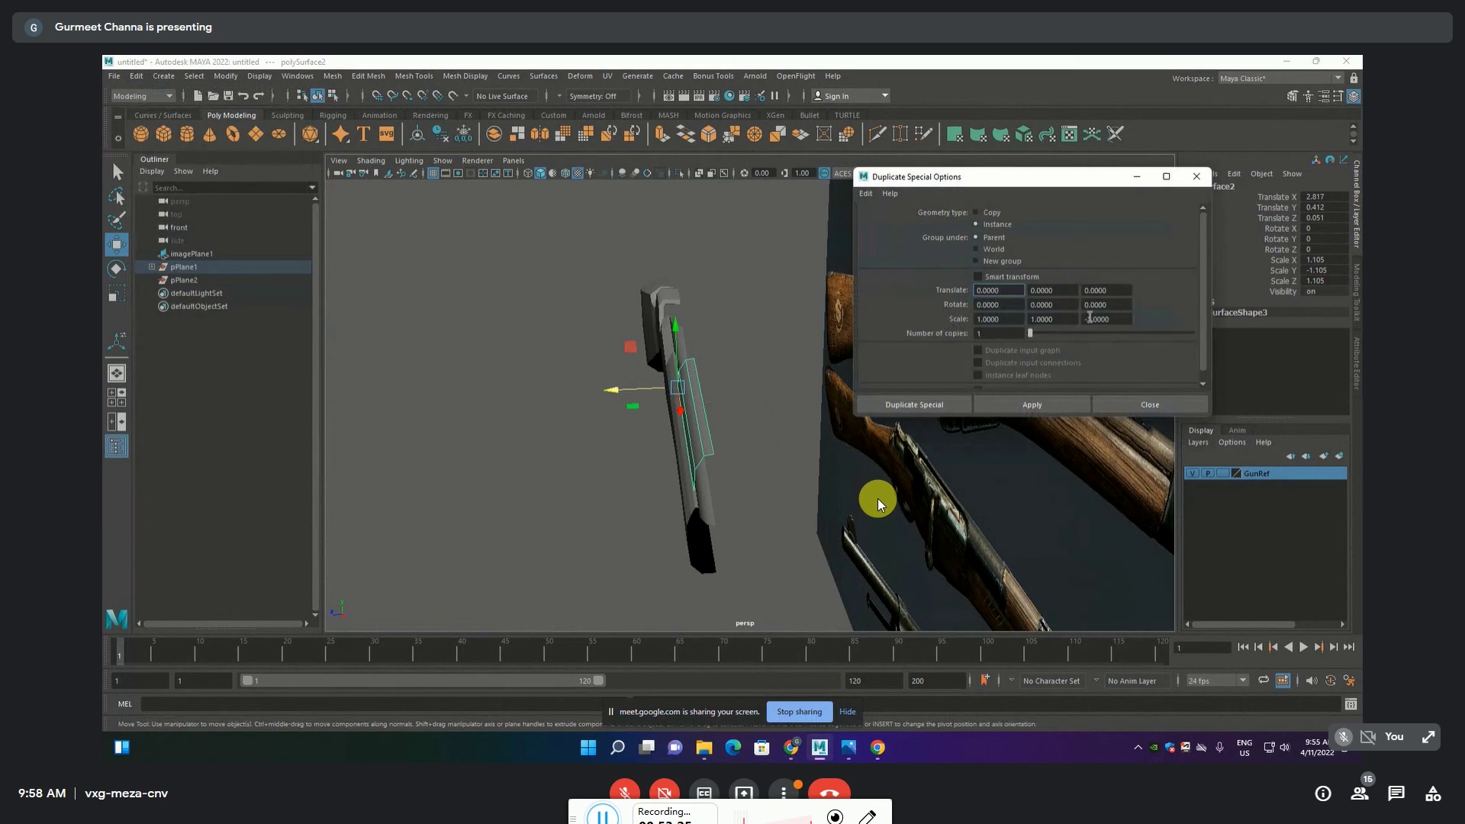
click(949, 403)
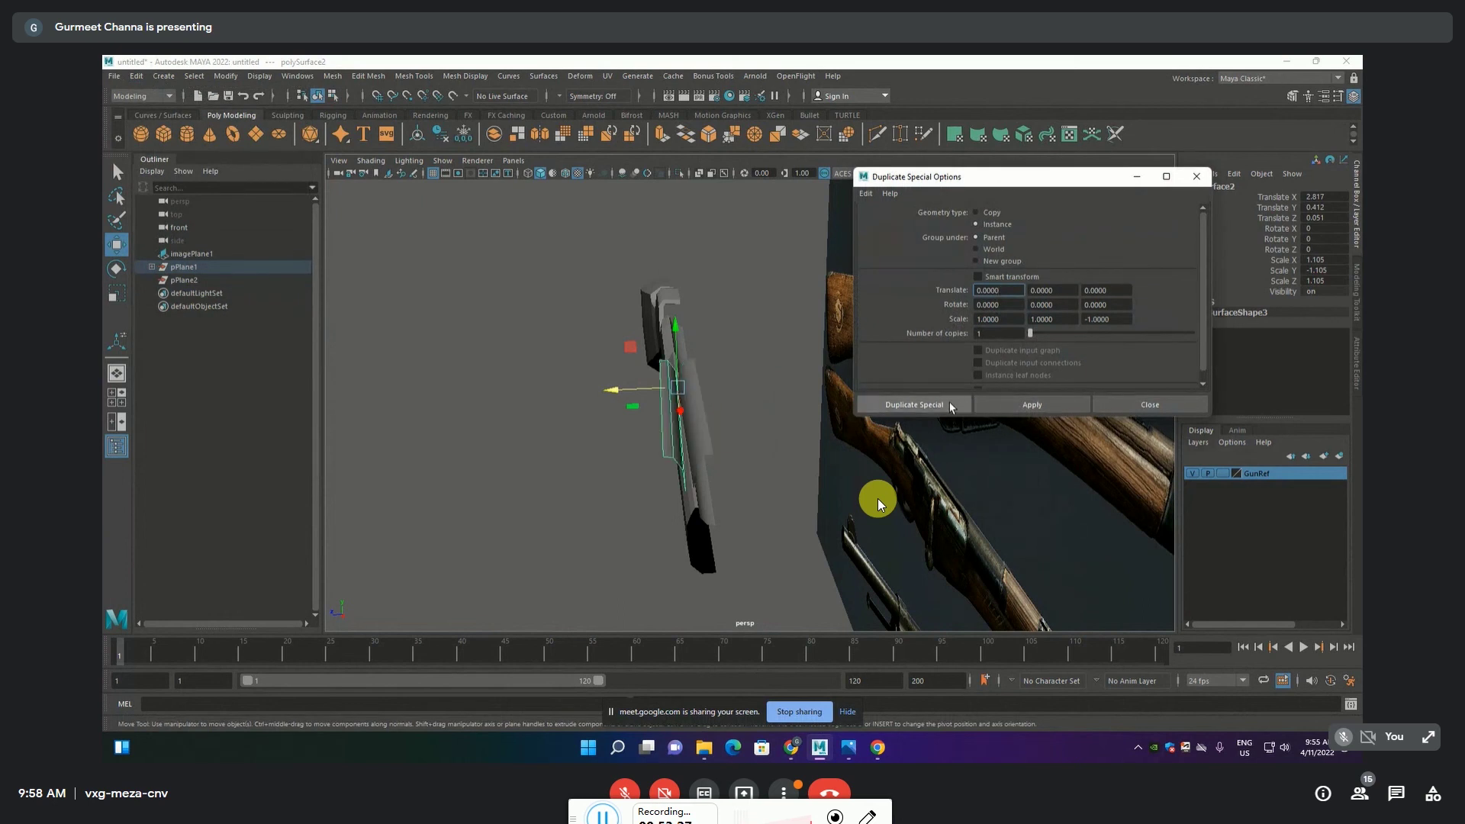
drag(638, 402, 668, 384)
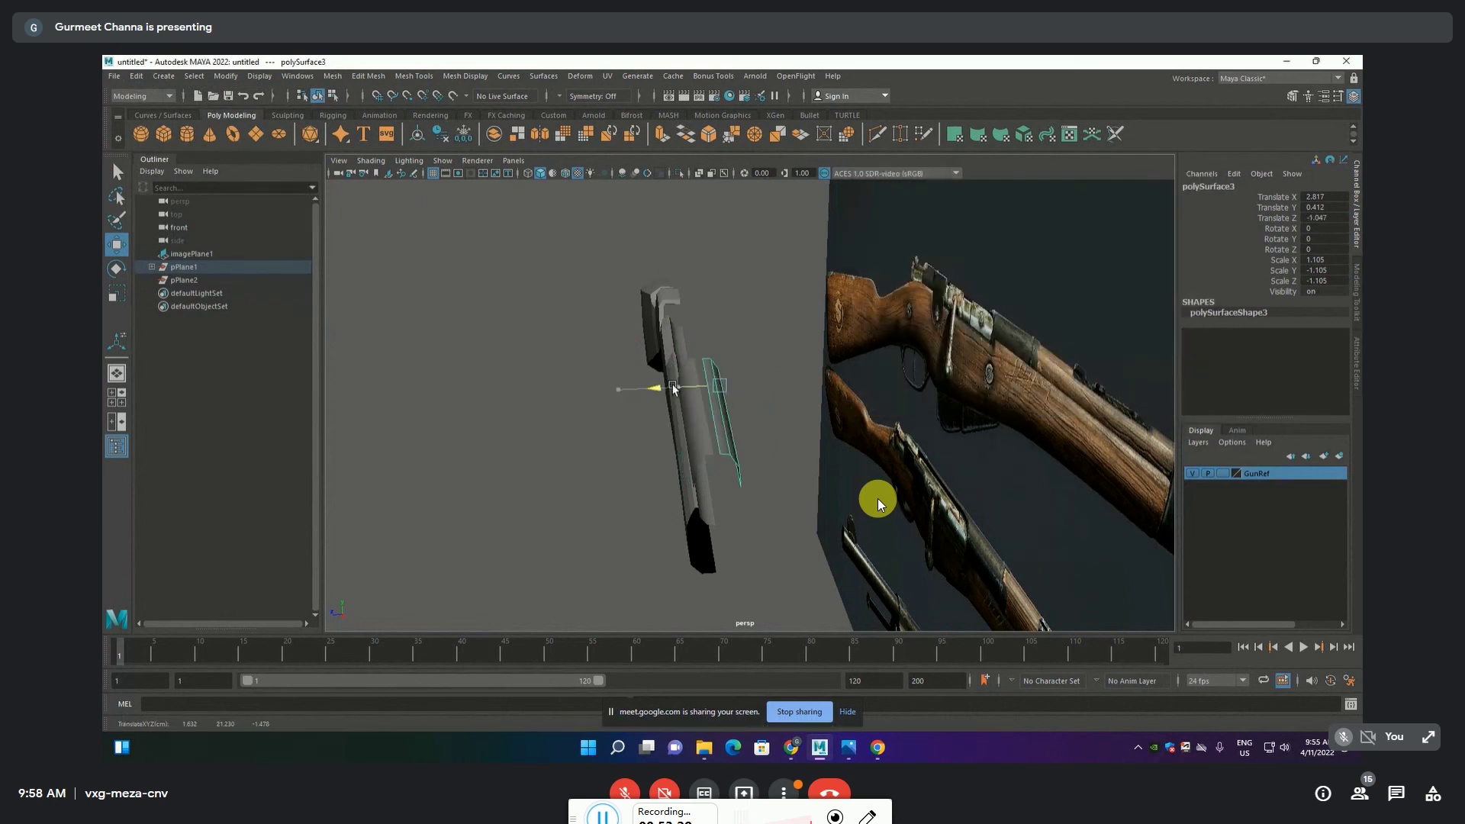
scroll(670, 387, up, 2)
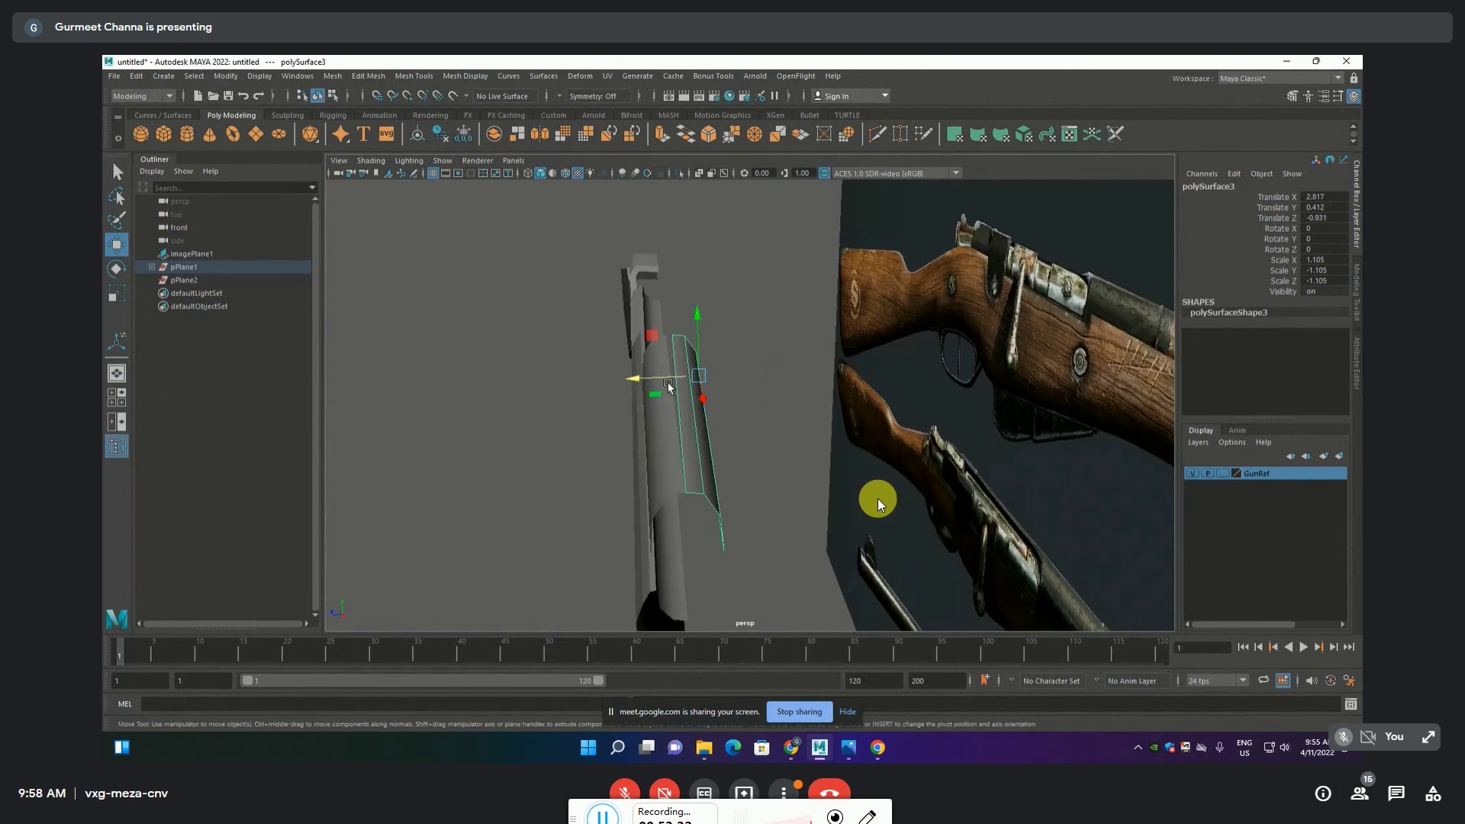
scroll(669, 387, up, 3)
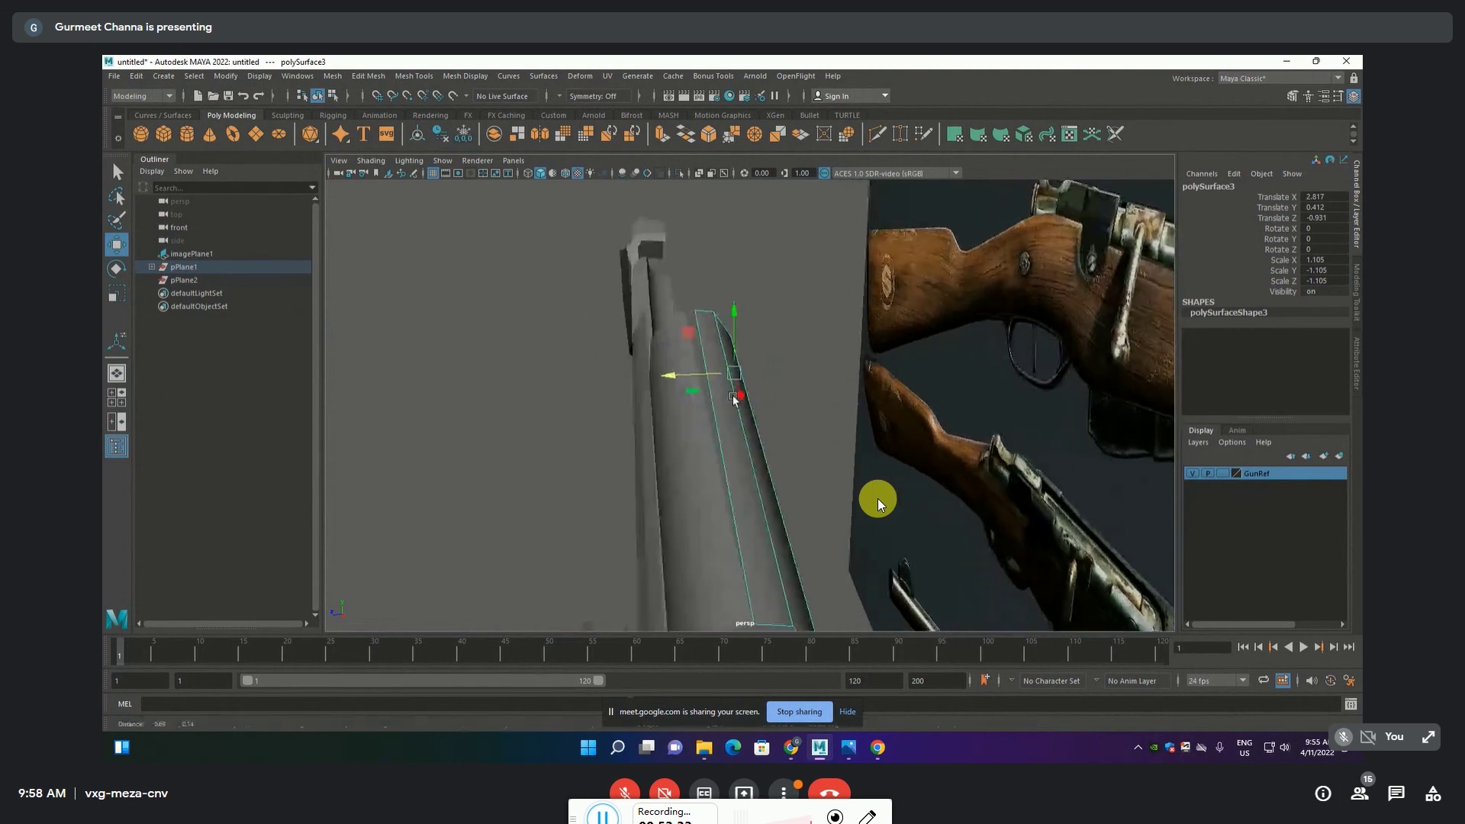
Adjust an edge of the original panel piece, then nudge the mirrored copy into place
click(686, 345)
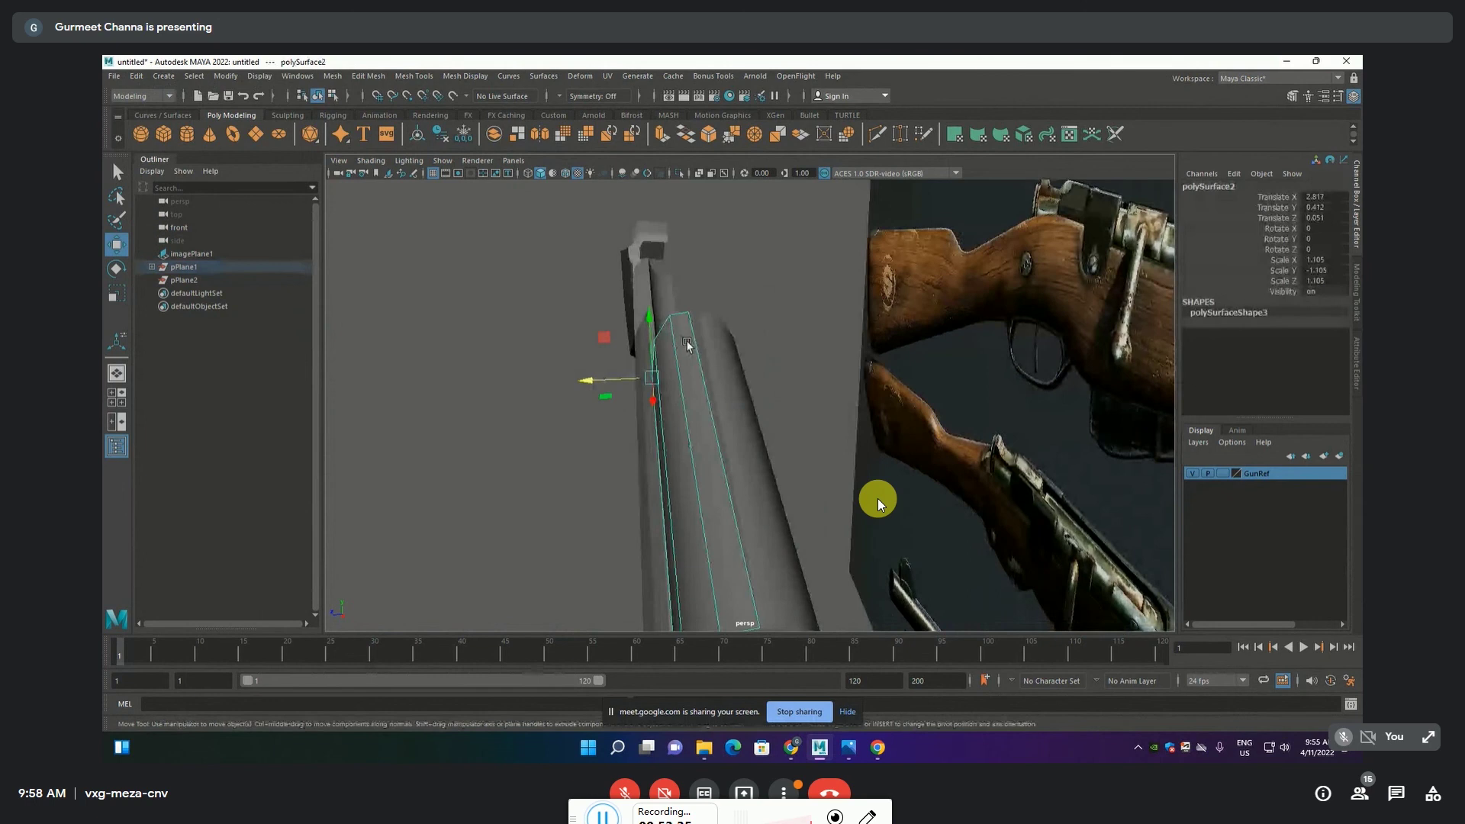
key(F8)
key(F10)
click(694, 365)
key(r)
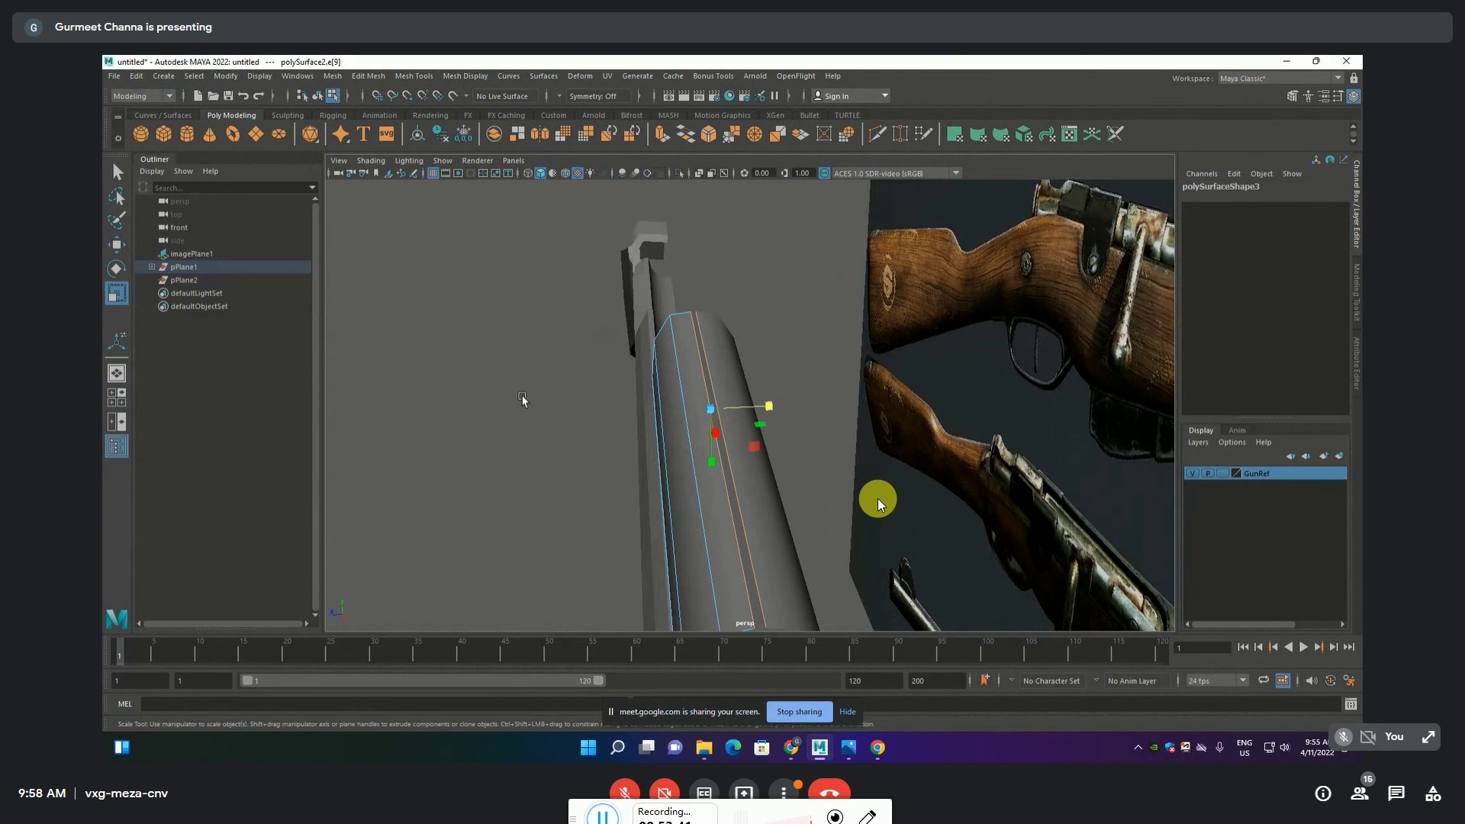
key(w)
click(791, 332)
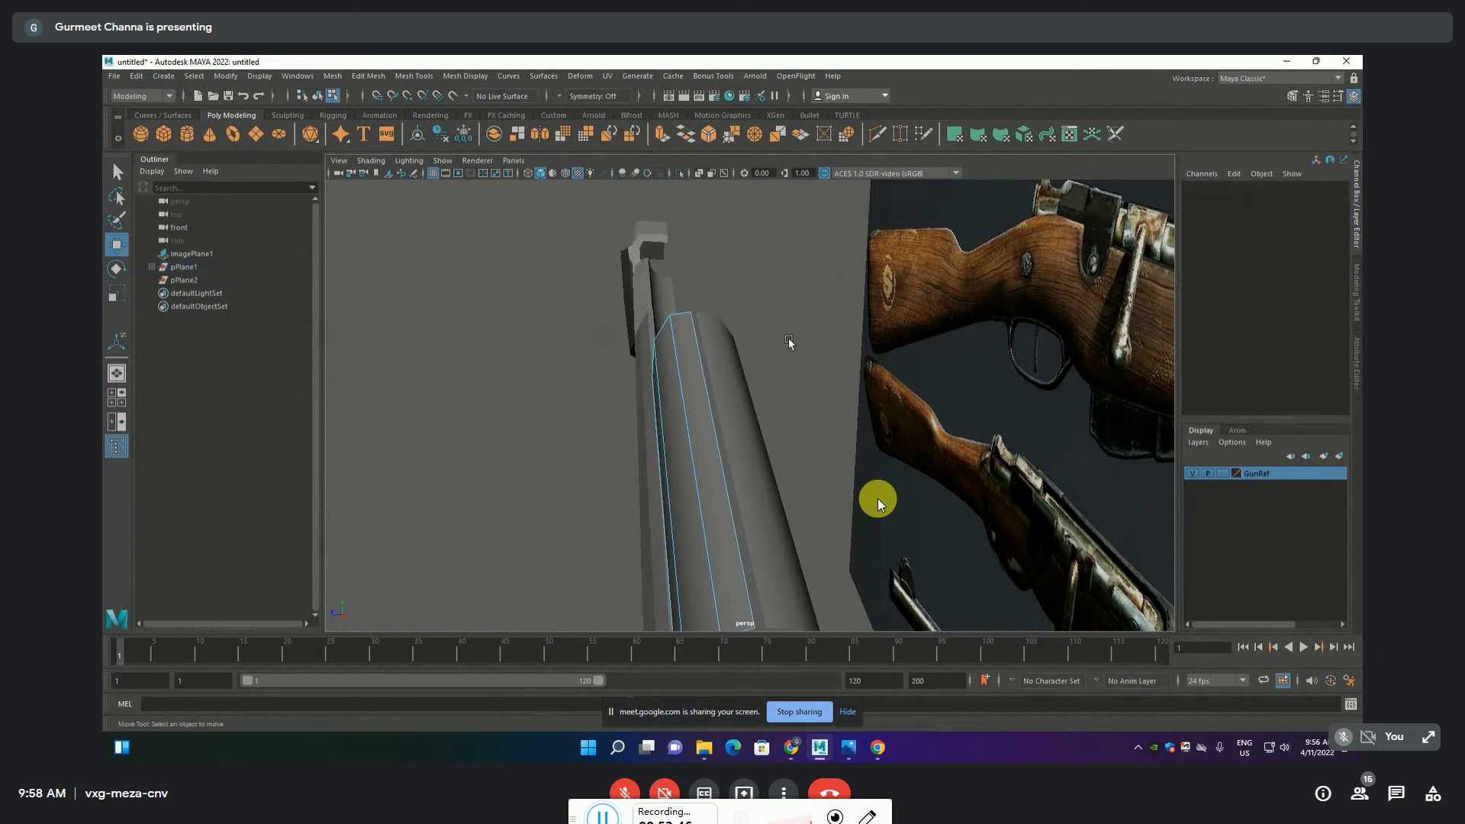
key(F8)
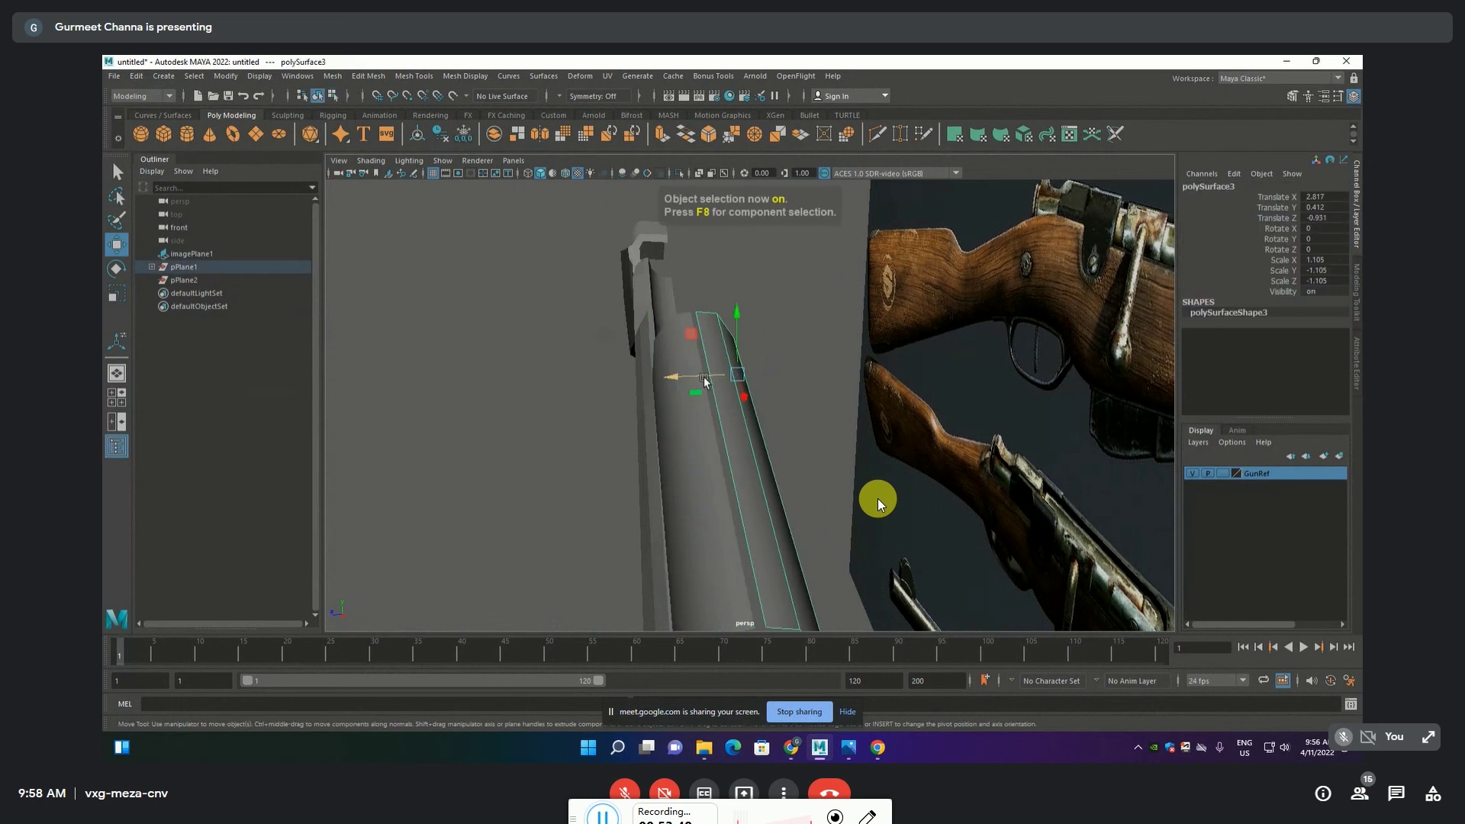
mouse_move(680, 375)
mouse_down()
mouse_move(701, 374)
mouse_move(721, 442)
mouse_move(915, 435)
mouse_move(889, 425)
mouse_move(715, 480)
mouse_up()
Select the small top panel piece and enlarge the front view along the barrel
click(715, 482)
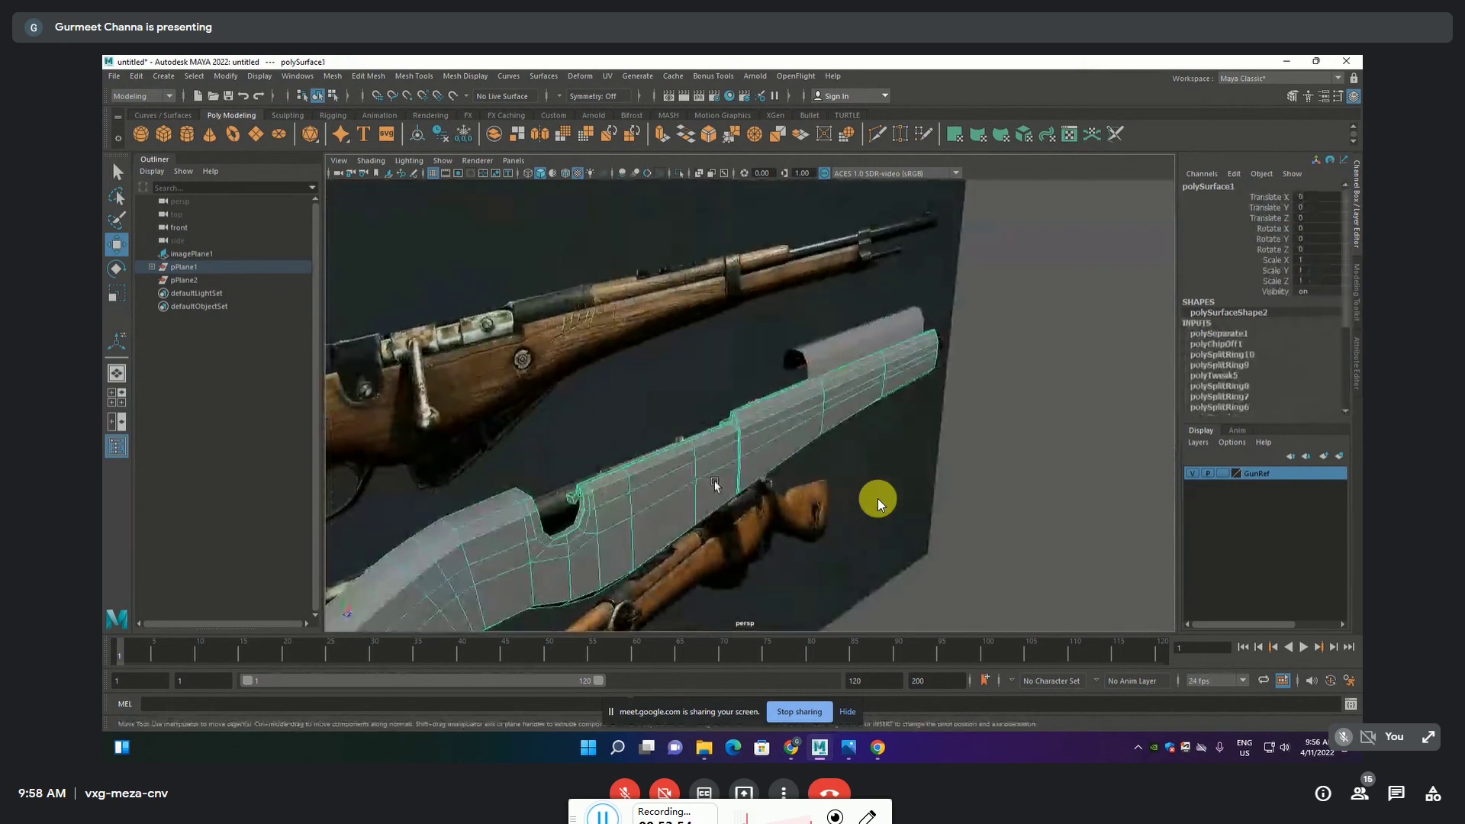
click(833, 355)
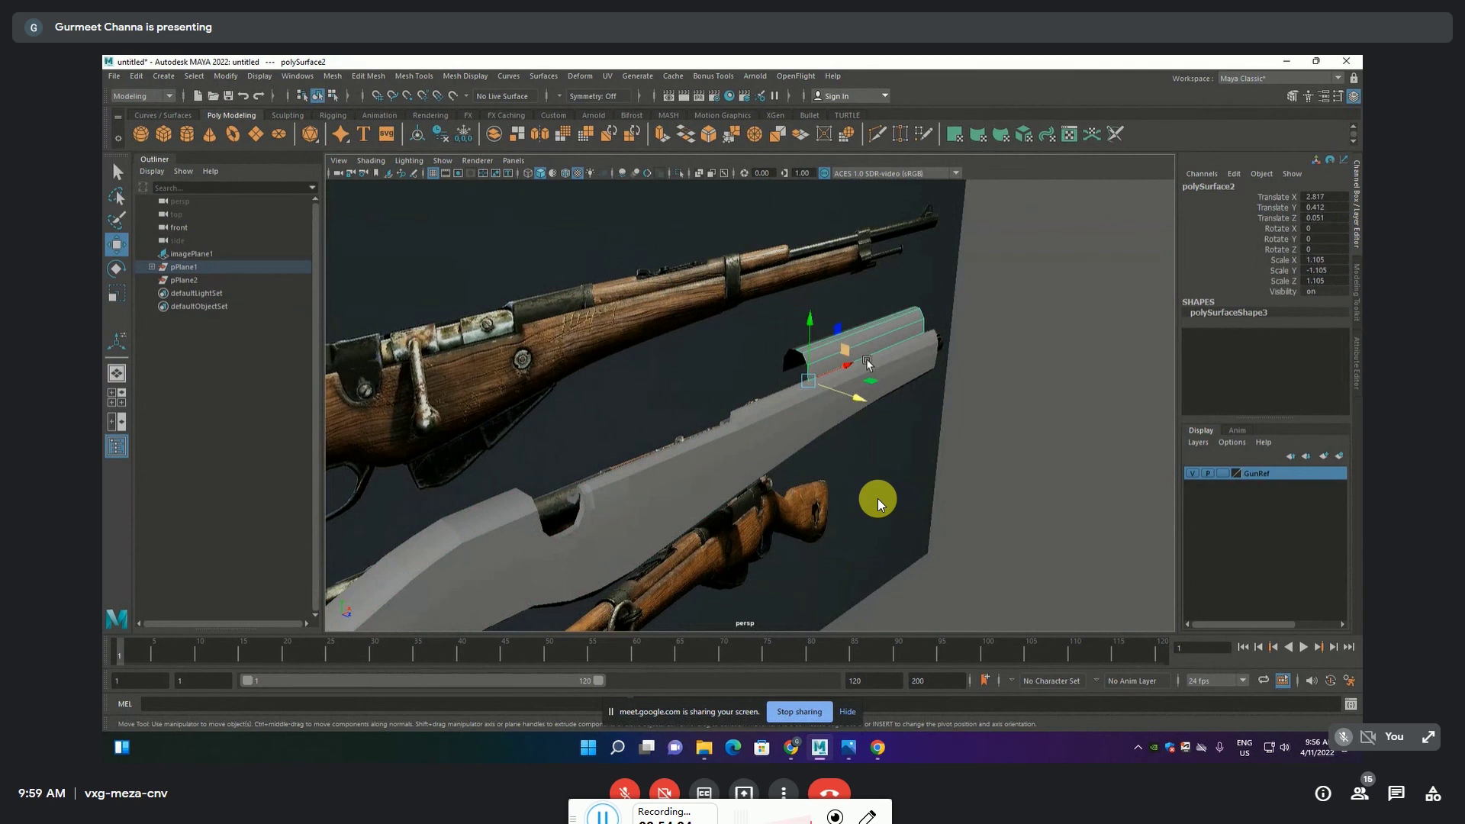
mouse_move(988, 435)
alt+mouse_down()
mouse_move(791, 433)
mouse_move(807, 481)
alt+mouse_up()
key(space)
key(space)
alt+middle_drag(687, 506, 747, 497)
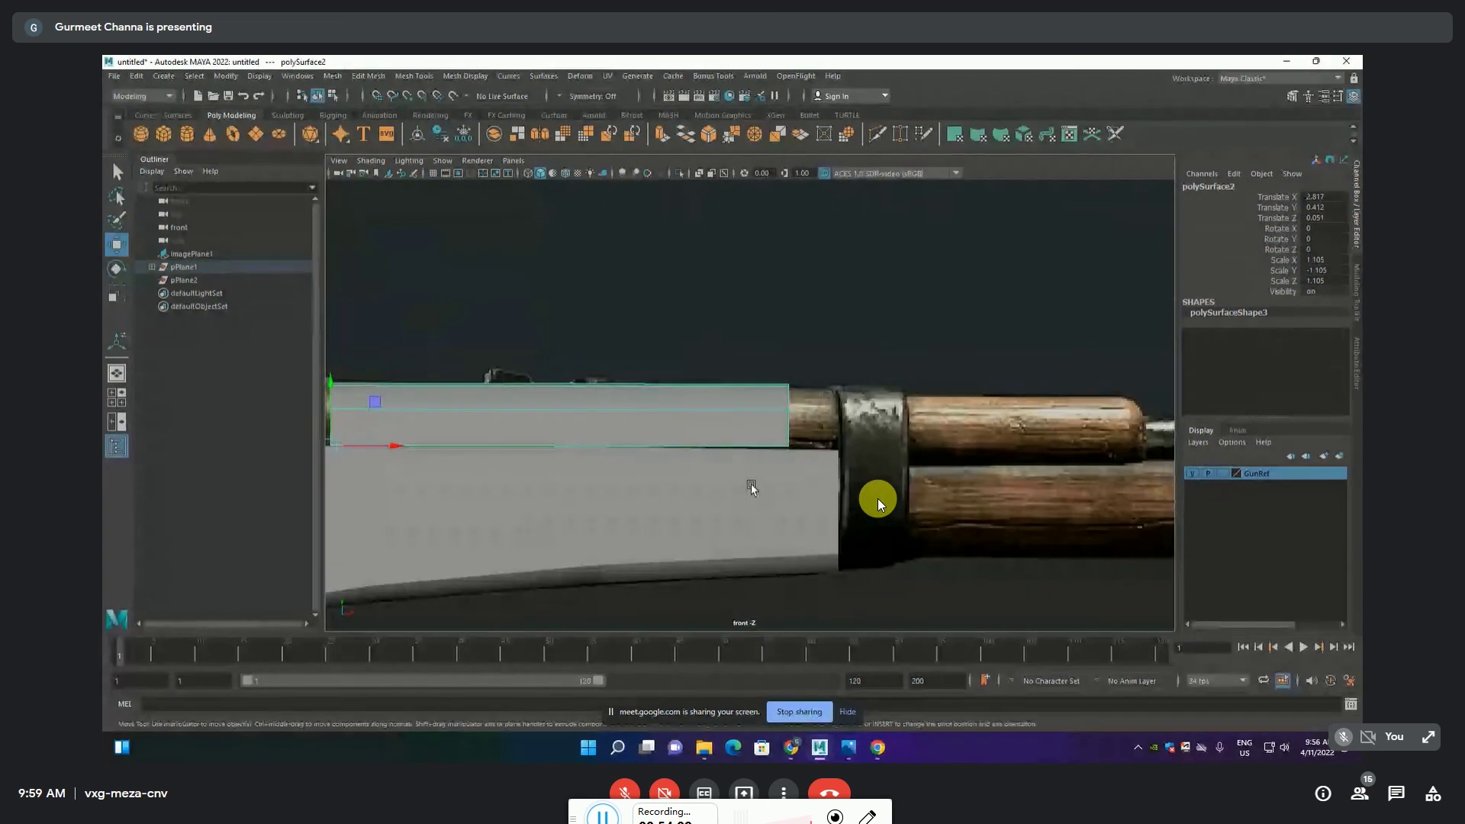
Move the panel's end vertices right to the barrel band, lowering one end vertex slightly
key(F9)
mouse_move(761, 353)
mouse_down()
mouse_move(799, 381)
mouse_move(783, 374)
mouse_move(830, 483)
mouse_up()
drag(820, 420, 868, 422)
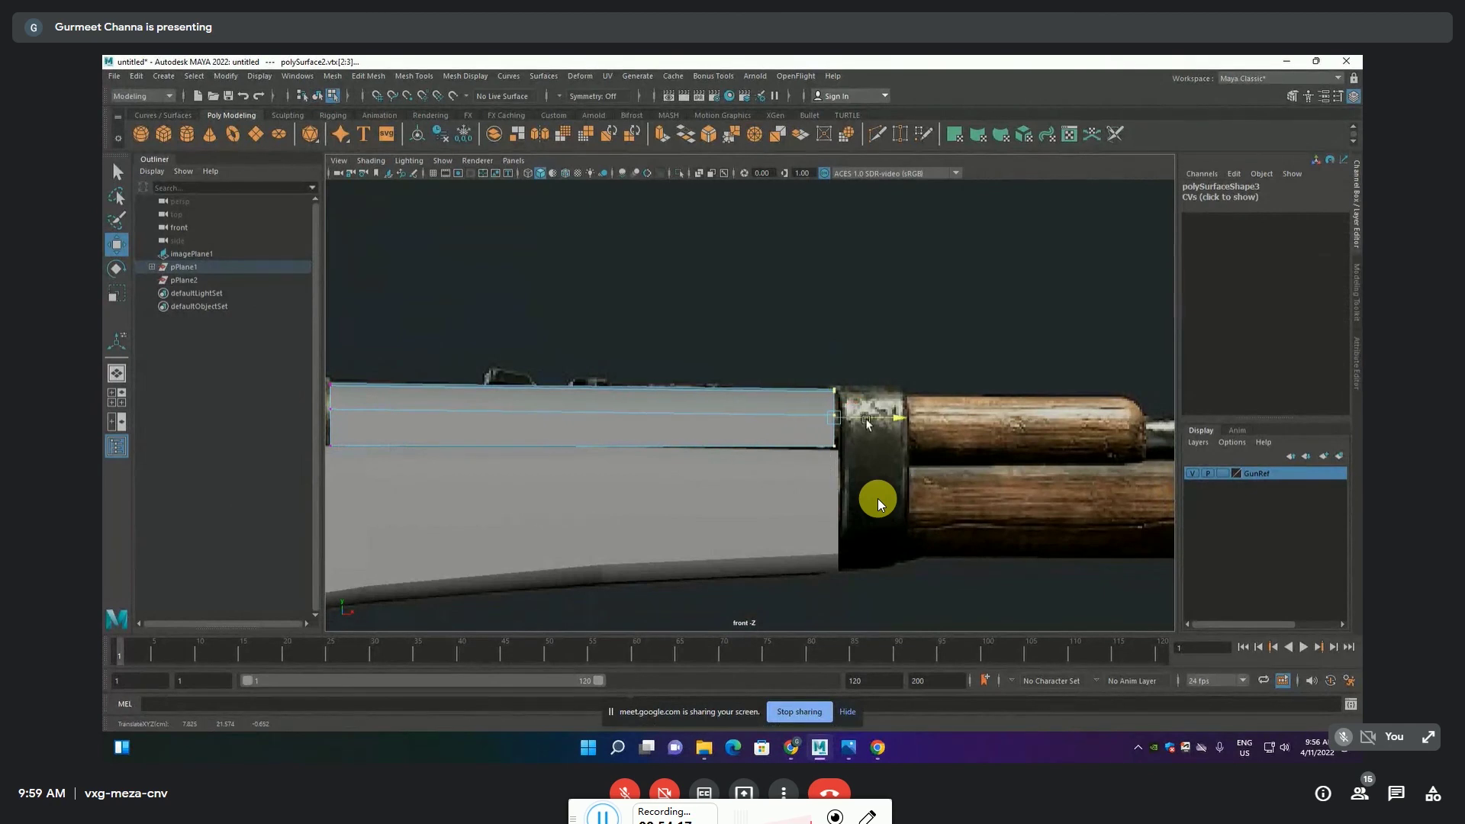
click(837, 421)
drag(837, 422, 834, 425)
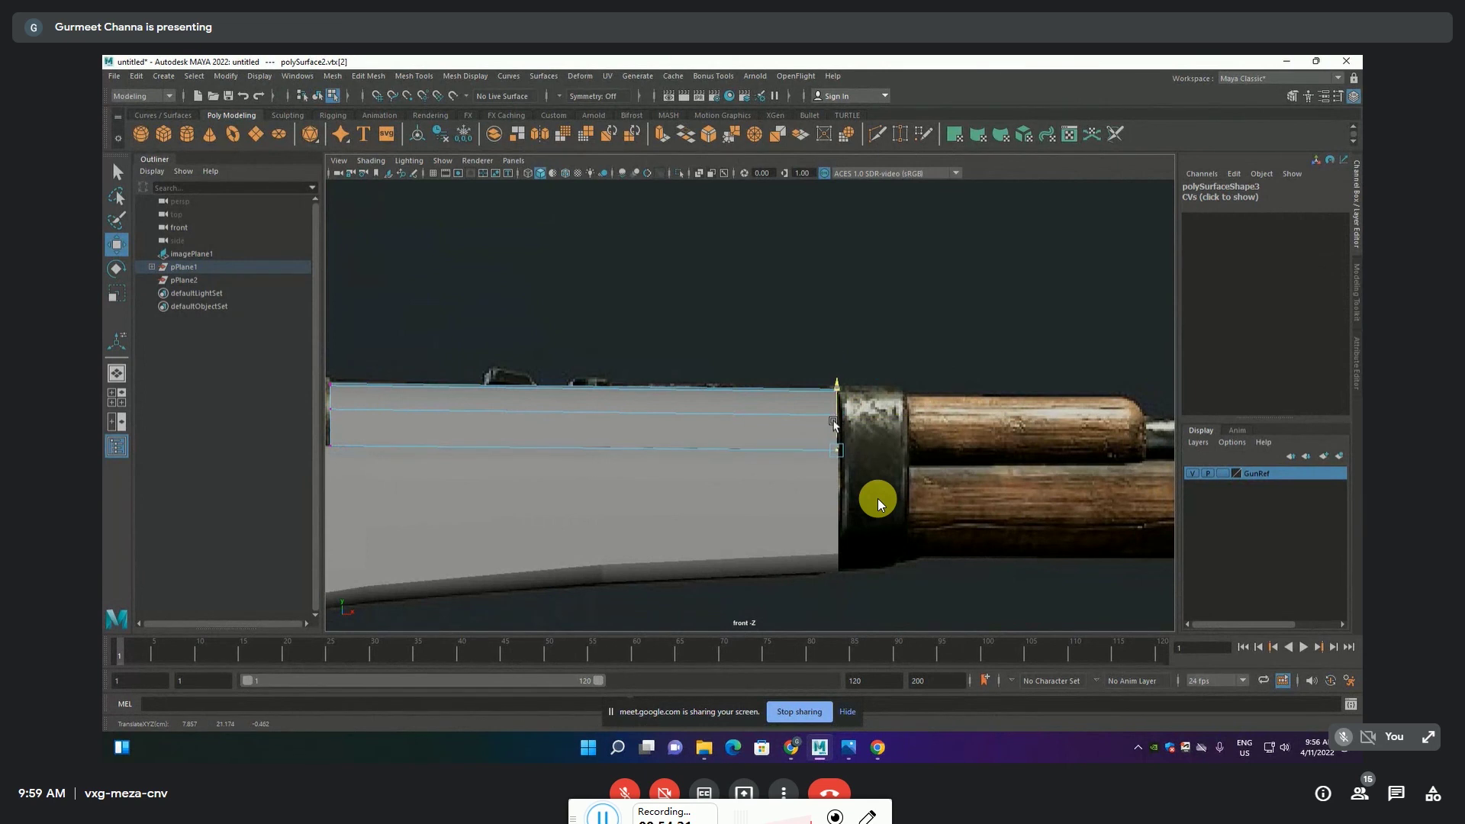
Return to object selection in the perspective view and clear the selection
click(764, 356)
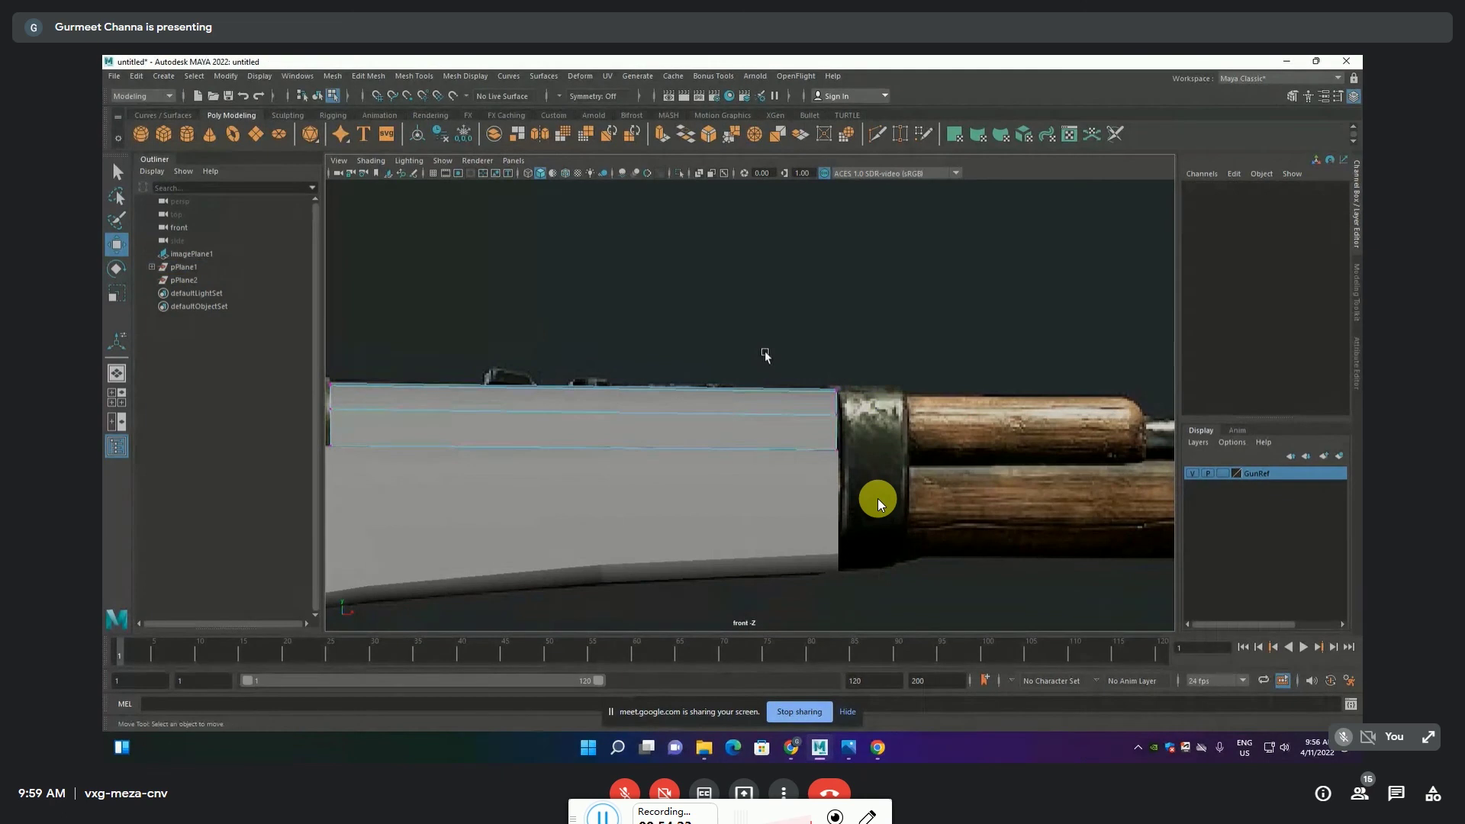
scroll(764, 356, down, 5)
key(space)
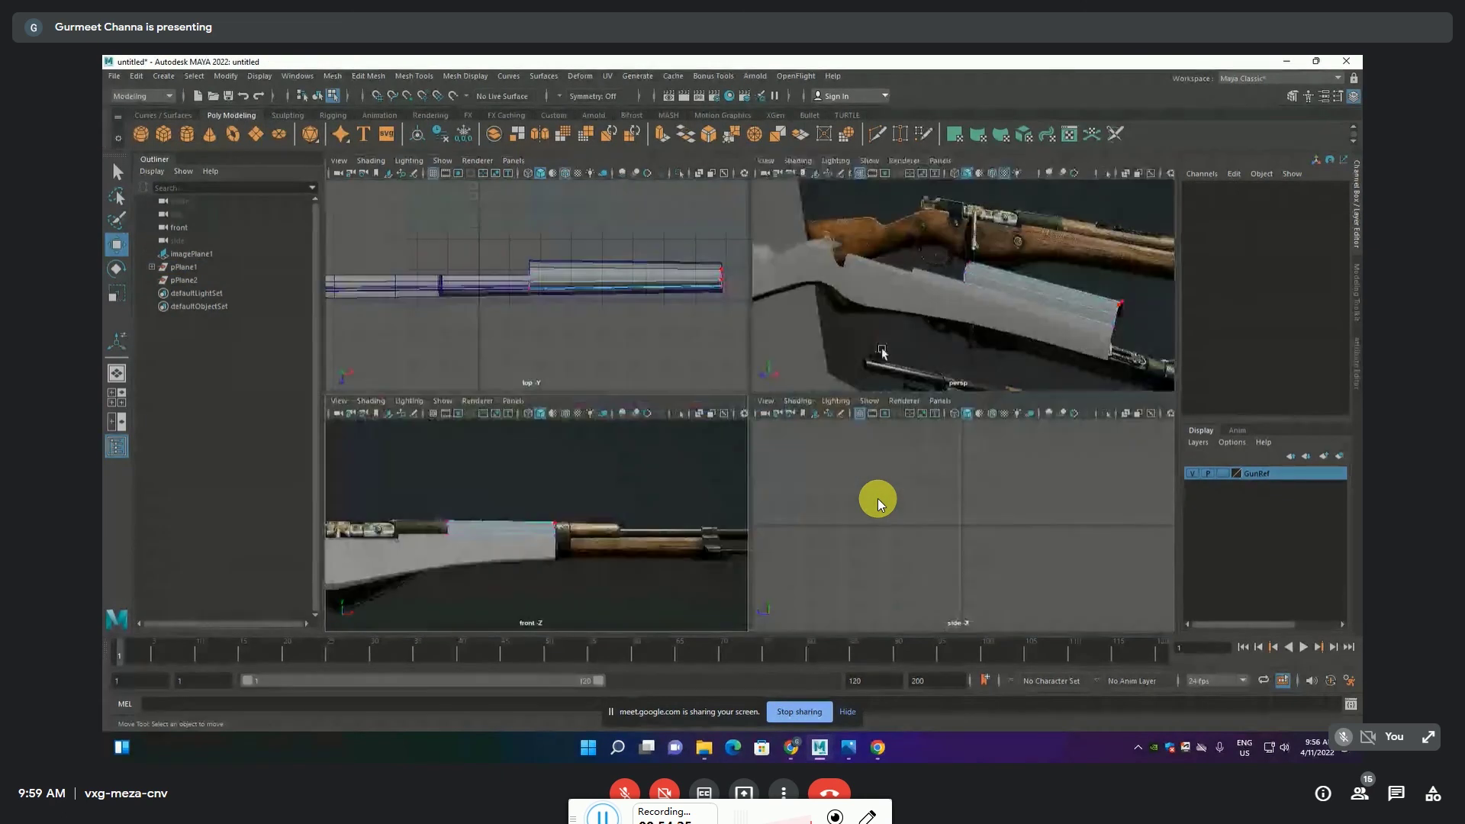
key(space)
scroll(943, 449, up, 2)
key(F8)
alt+drag(943, 449, 980, 492)
click(981, 492)
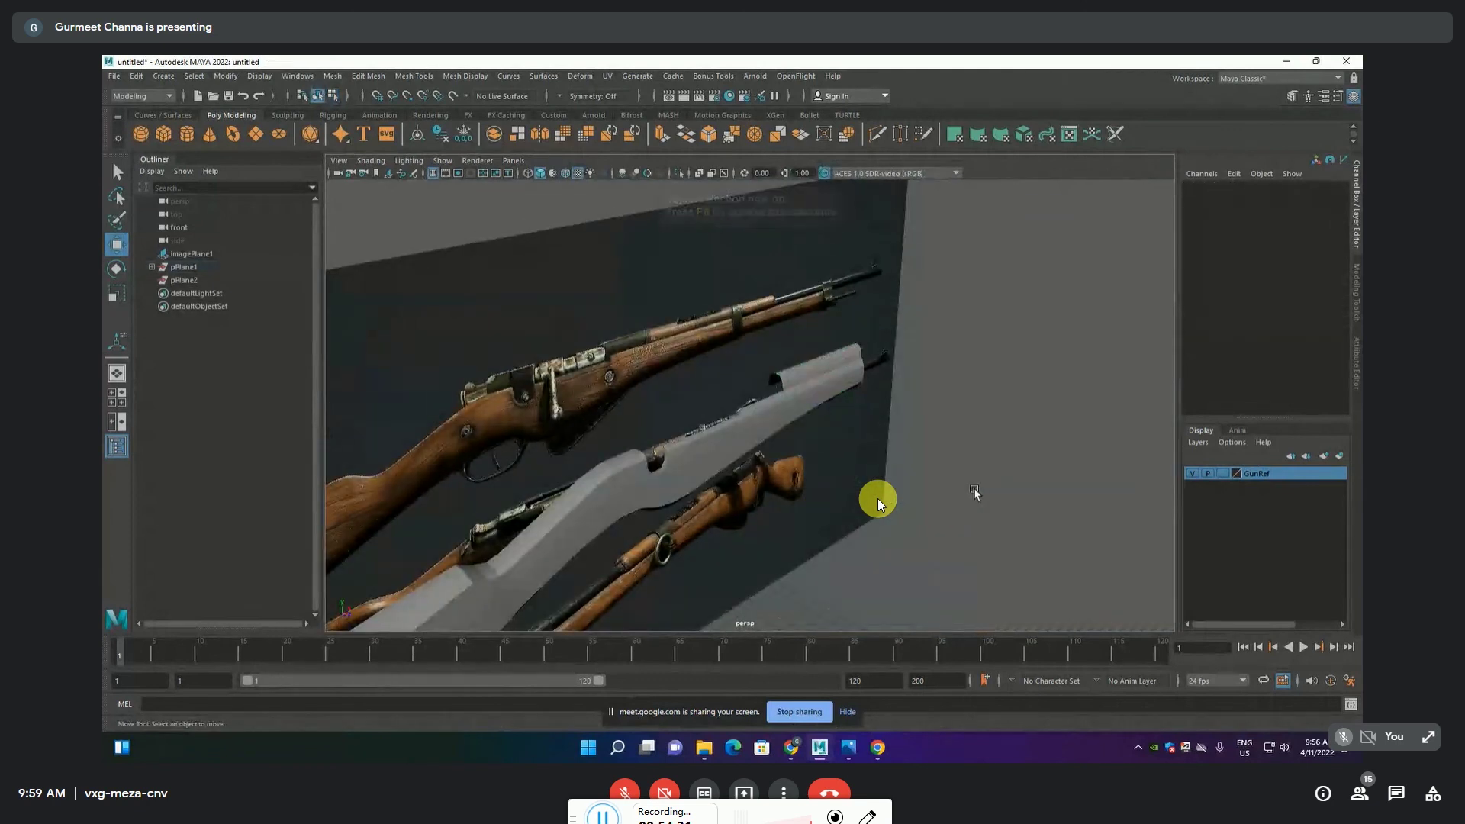
Save the scene under the new name HighPolyGunClass_1 inside the HighPolyGun folder
click(114, 76)
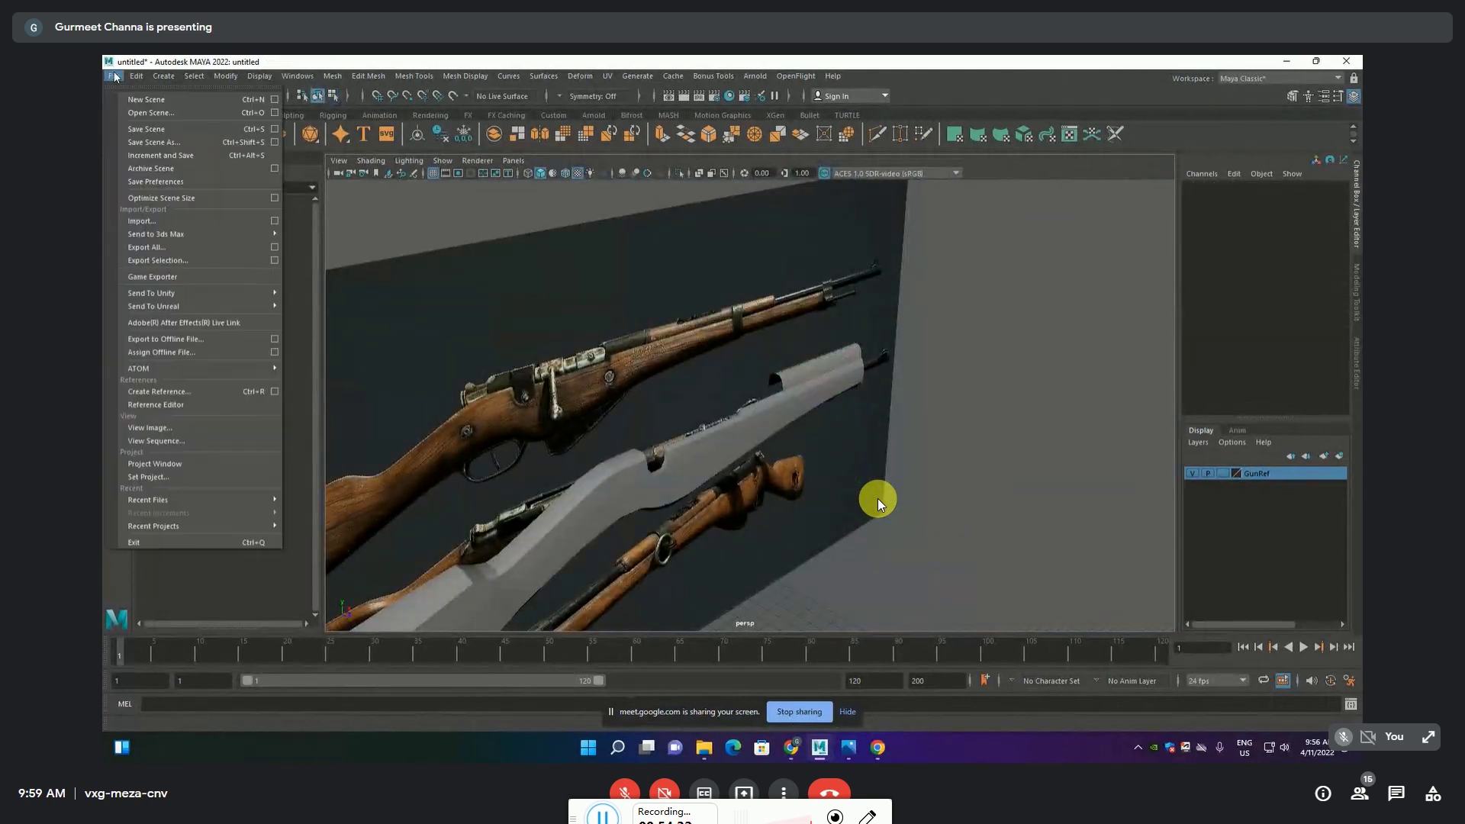
click(157, 145)
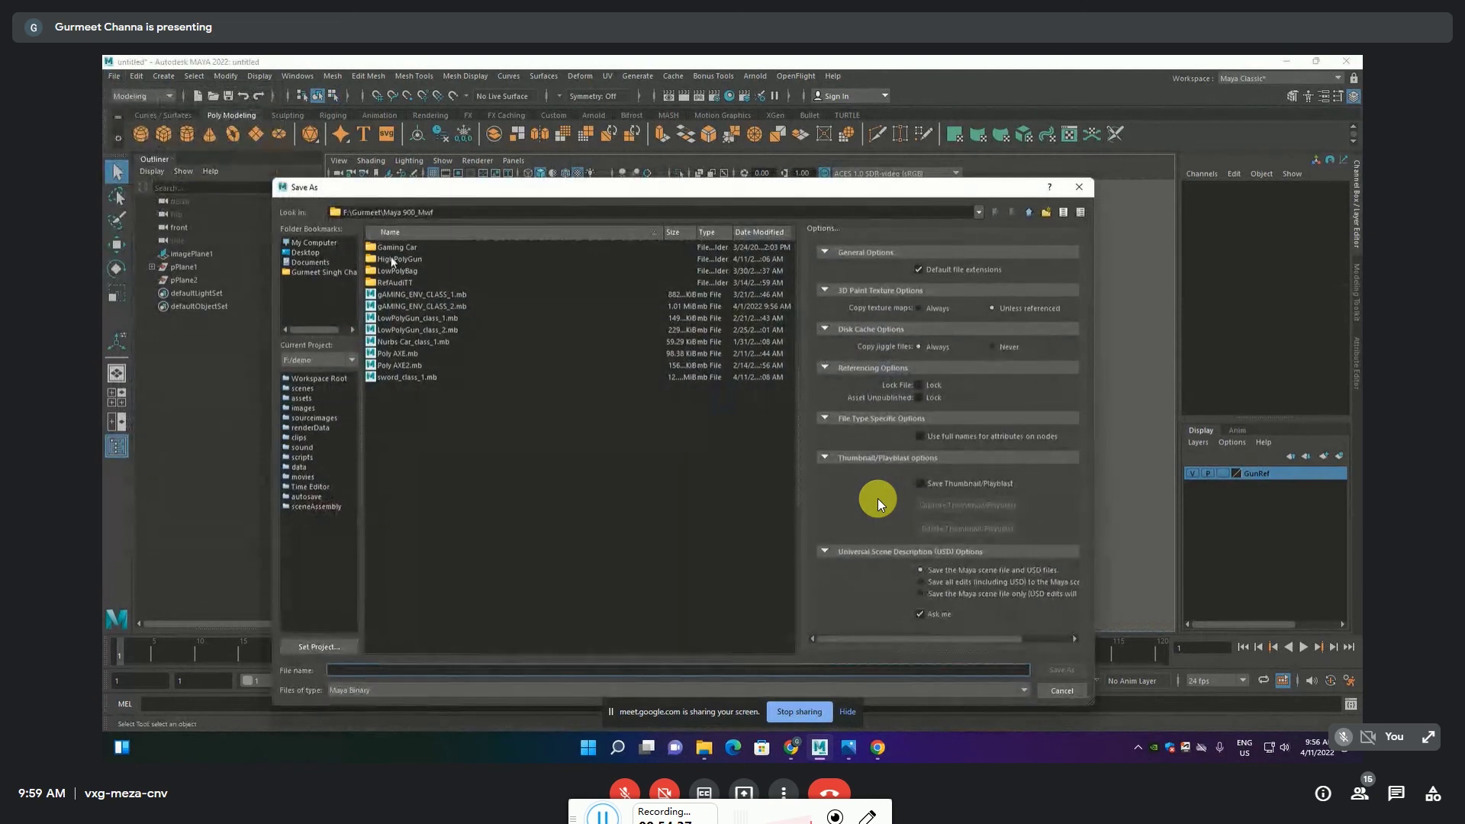
click(394, 330)
double_click(396, 259)
click(411, 670)
triple_click(429, 670)
text(HighPolyGunClass_1)
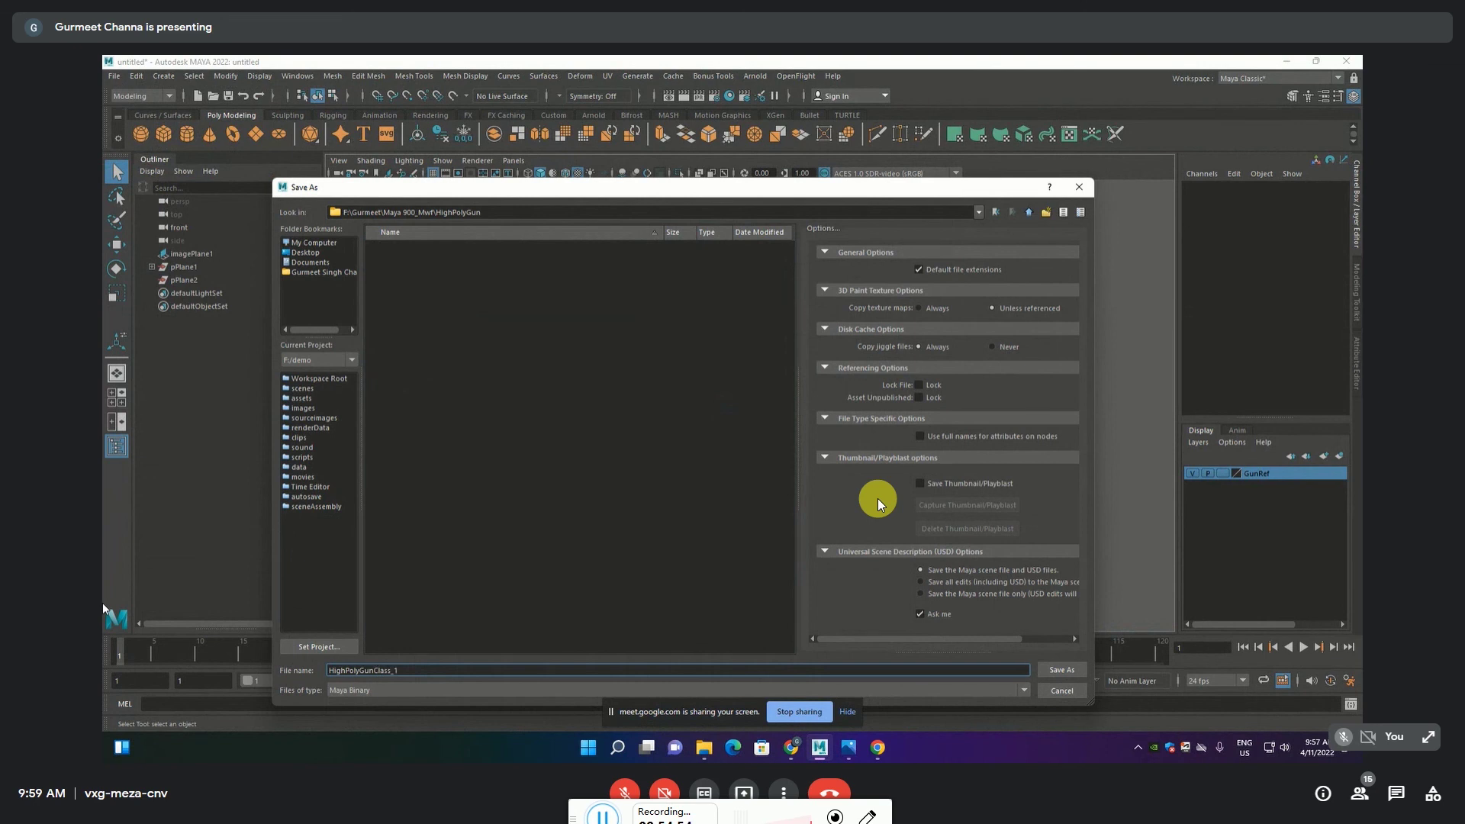
key(Return)
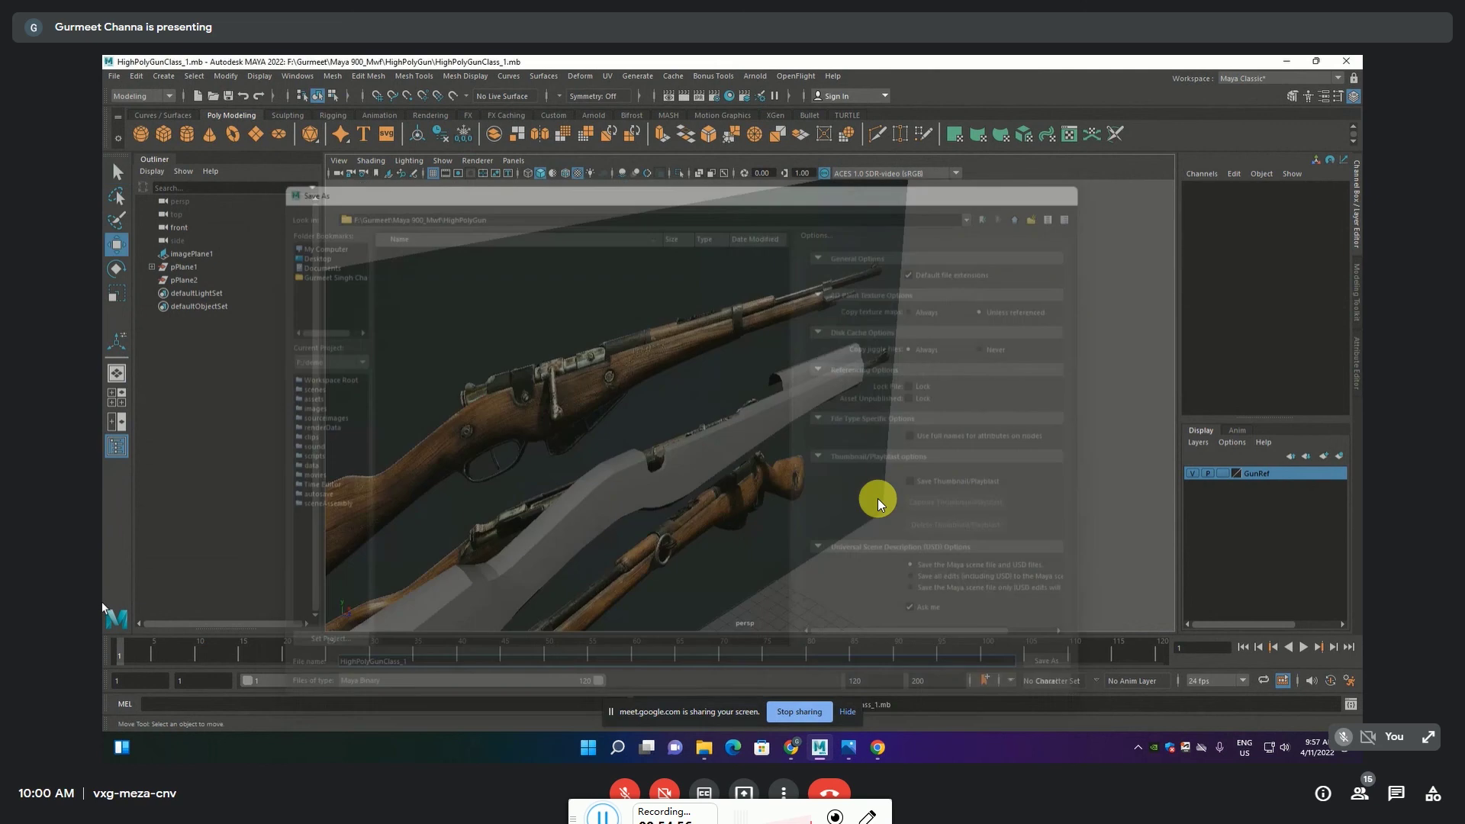